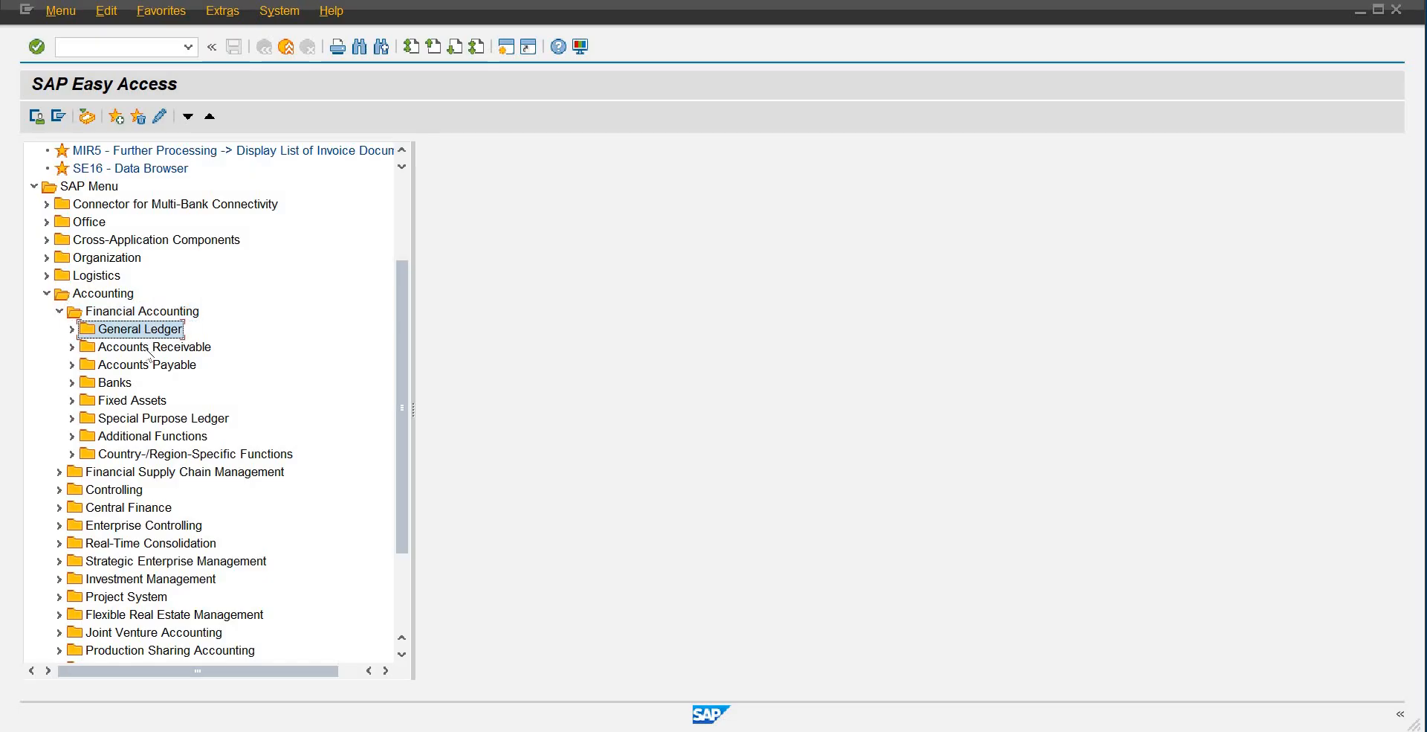
# - Review the Accounts Receivable, Accounts Payable, Banks and Fixed Assets areas under Financial Accounting in the SAP menu
pyautogui.click(151, 350)
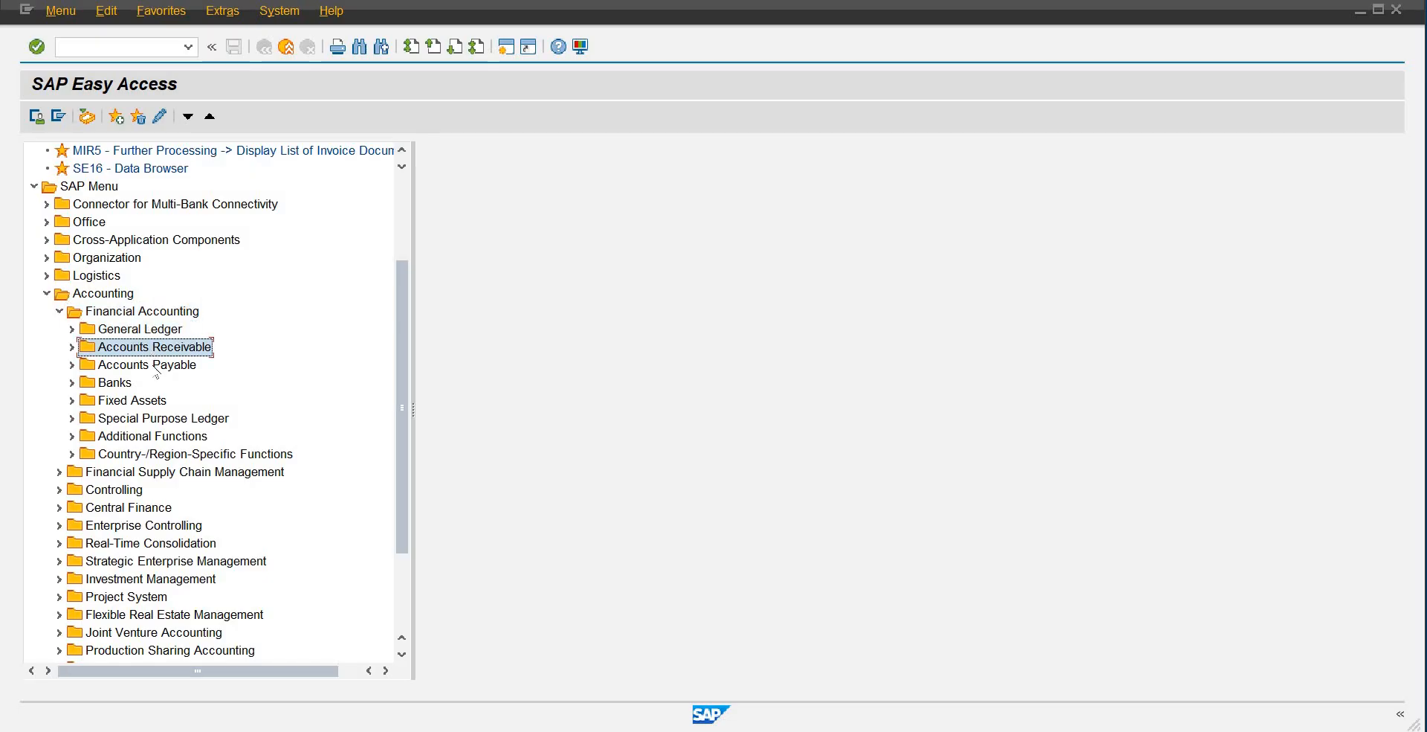
pyautogui.click(155, 371)
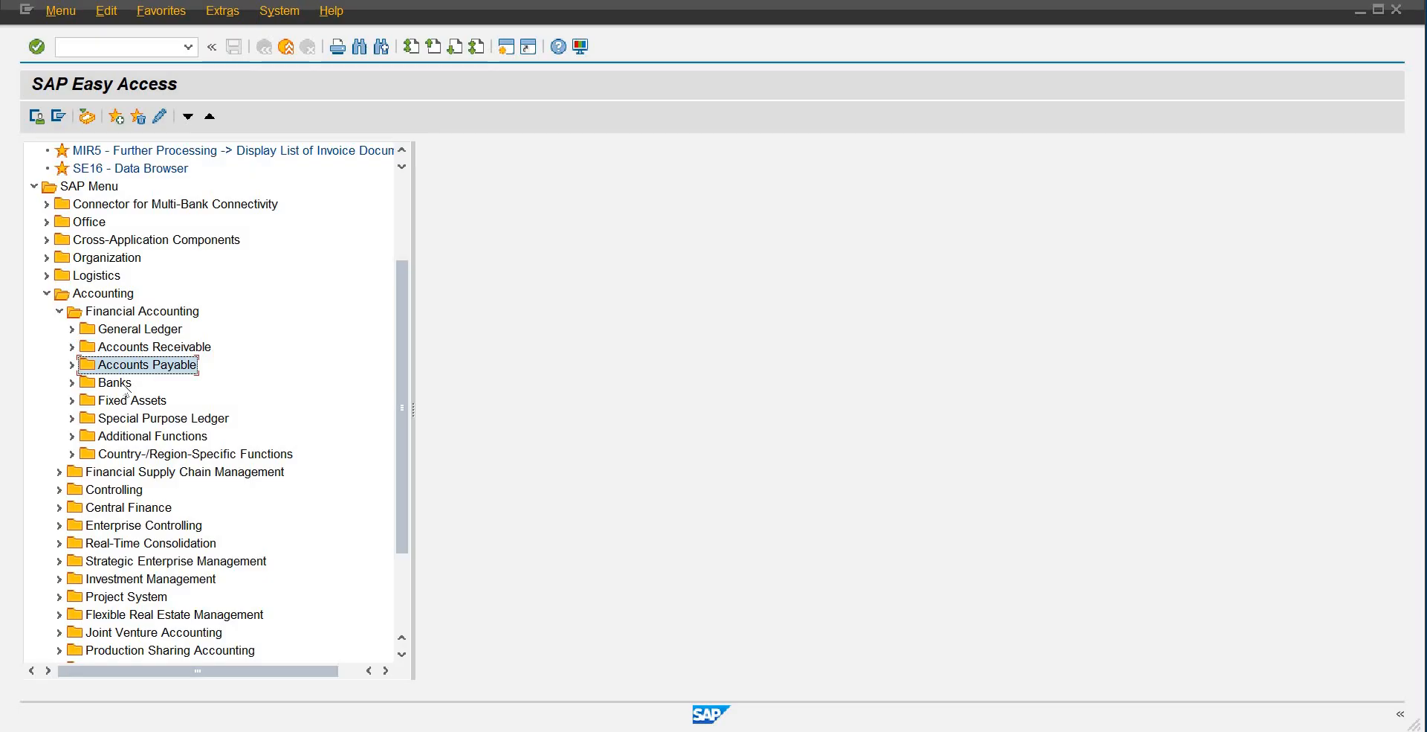
pyautogui.click(127, 385)
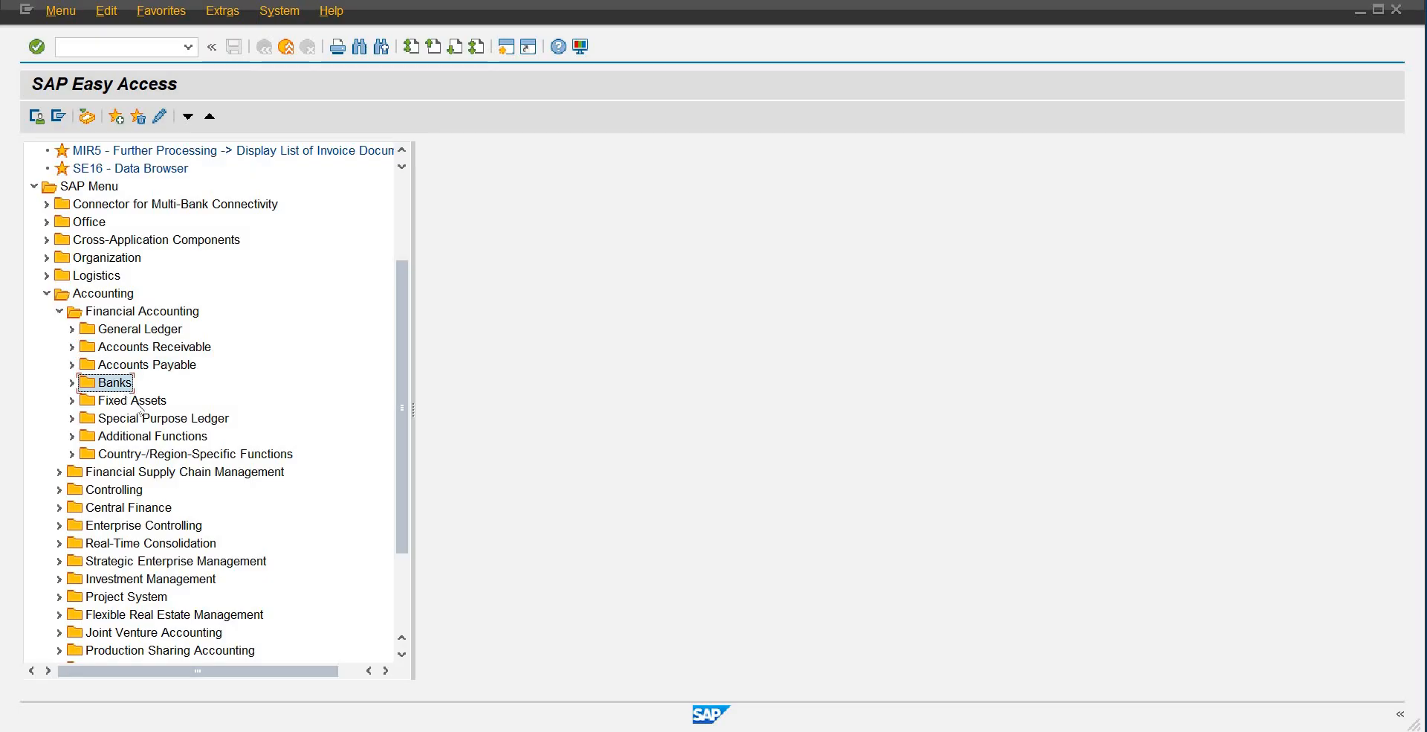
pyautogui.click(139, 405)
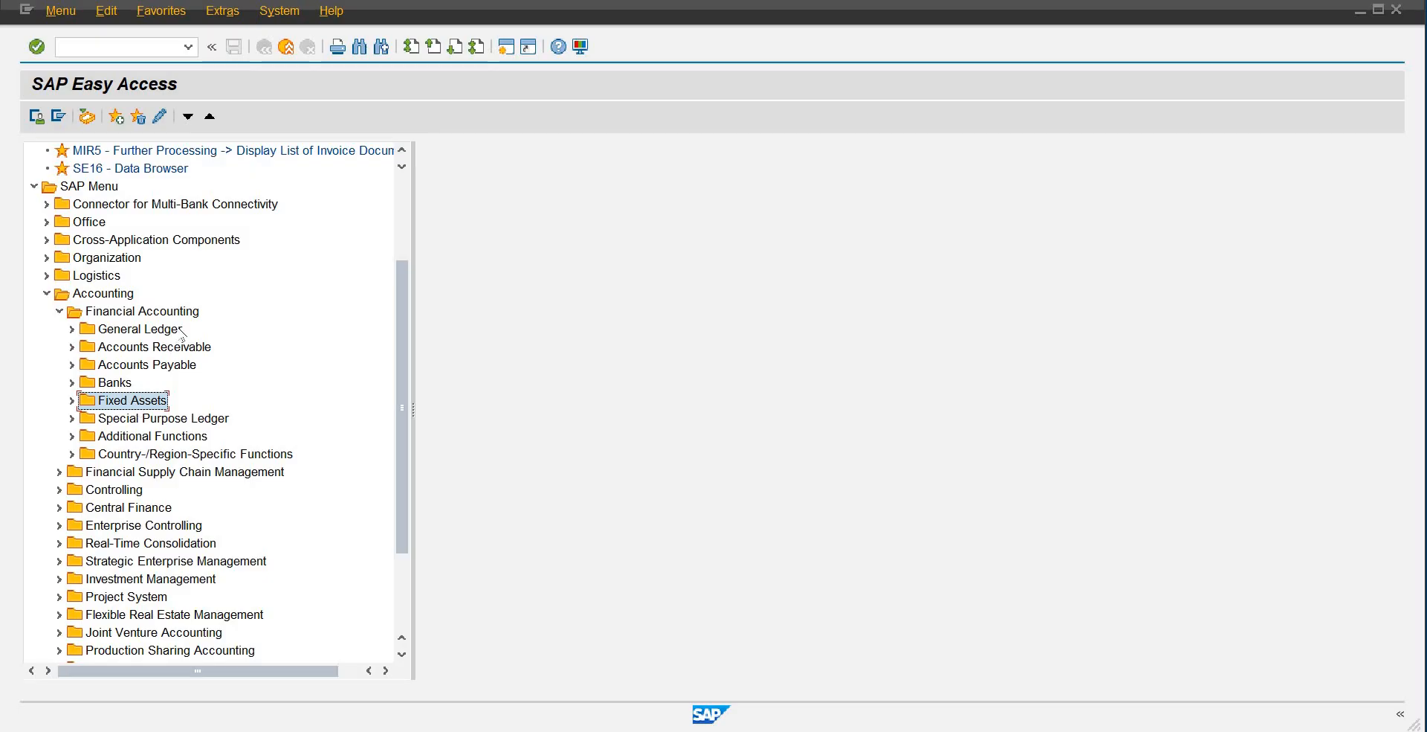
pyautogui.click(172, 311)
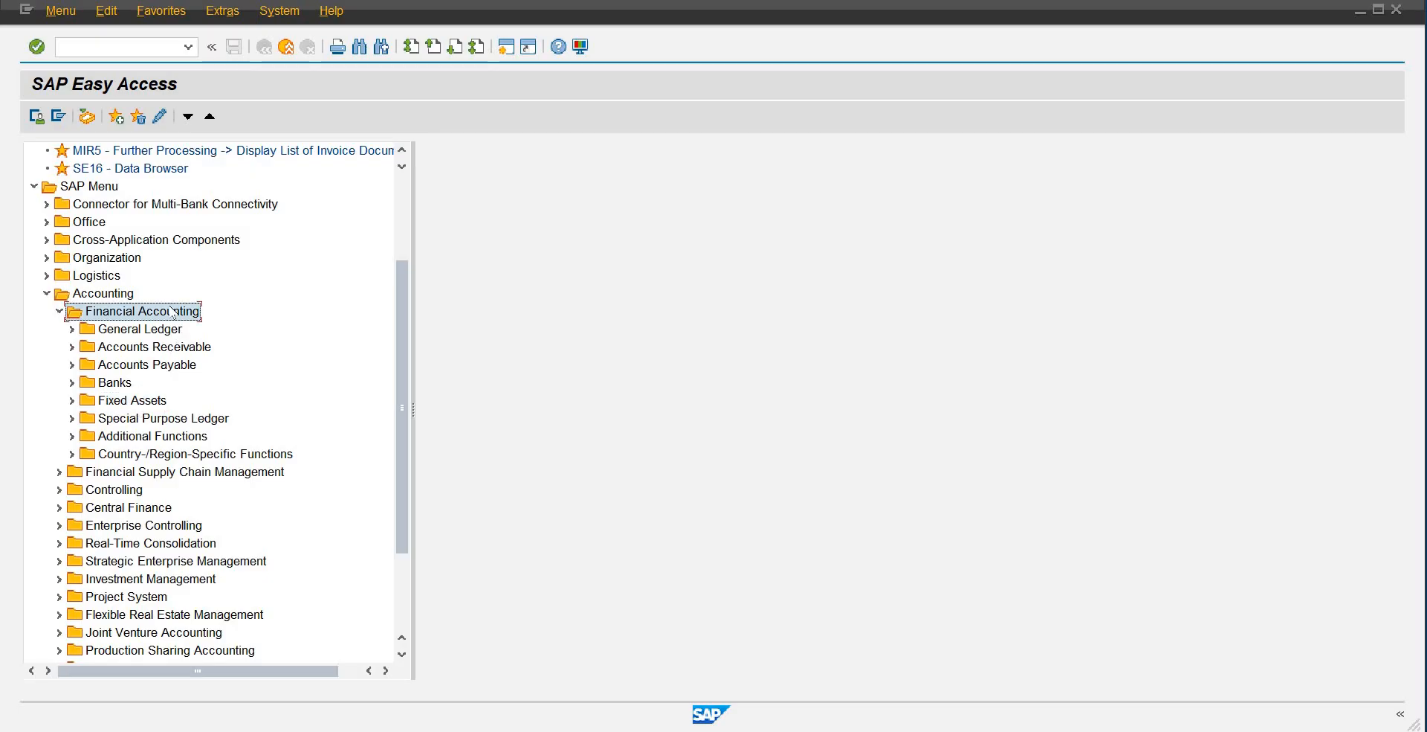
# - Run transaction SPRO and display the SAP Customizing Implementation Guide
pyautogui.click(116, 49)
pyautogui.write('spro')
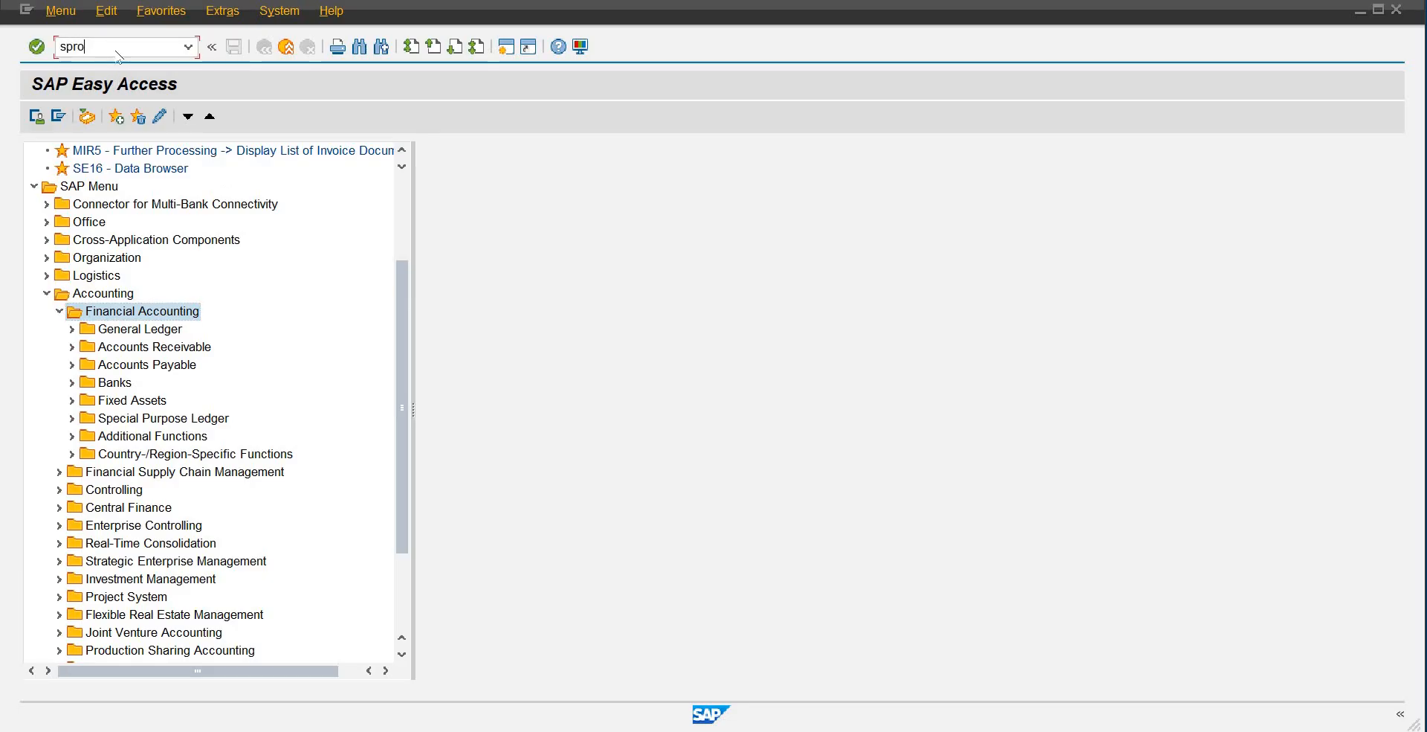
pyautogui.press('Return')
pyautogui.click(113, 117)
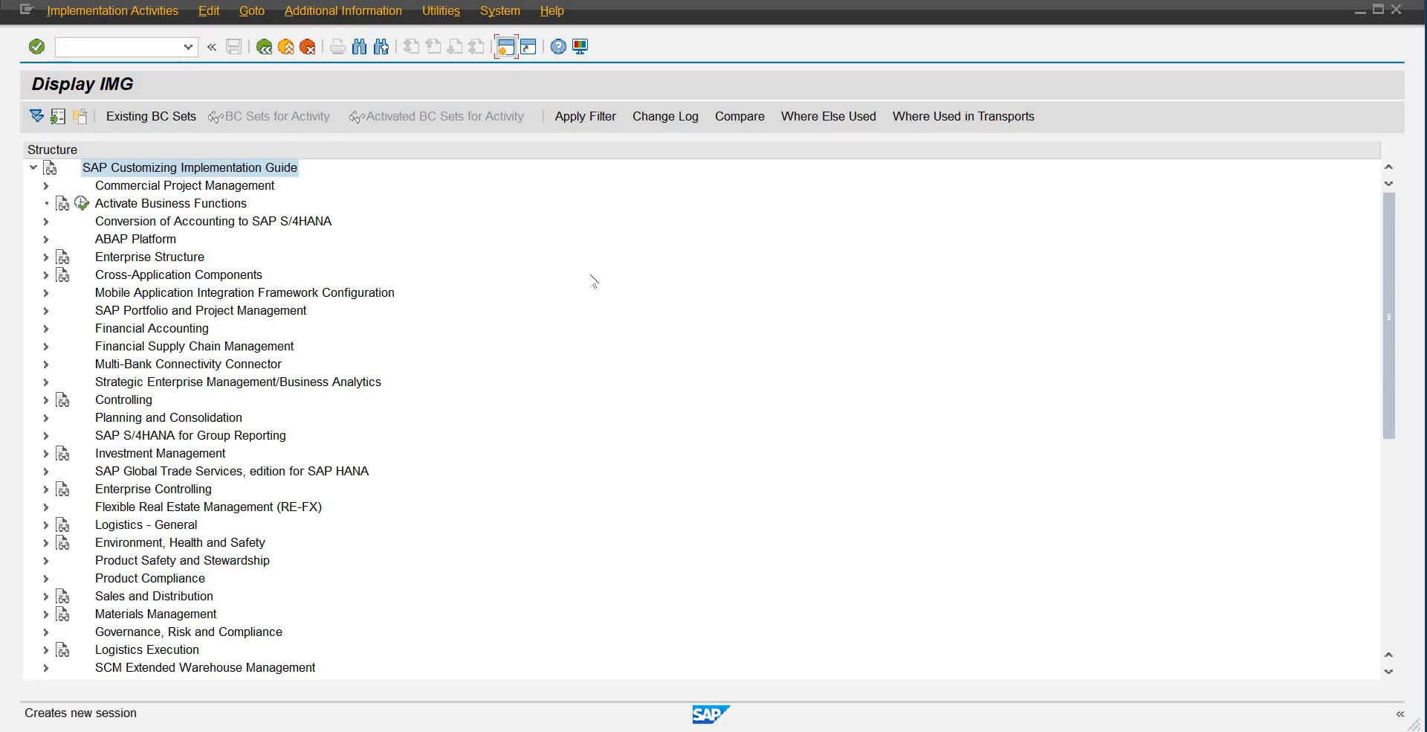
# - Create a new session and expand its SAP menu through Accounting, Financial Accounting and General Ledger to Document Entry
pyautogui.click(507, 46)
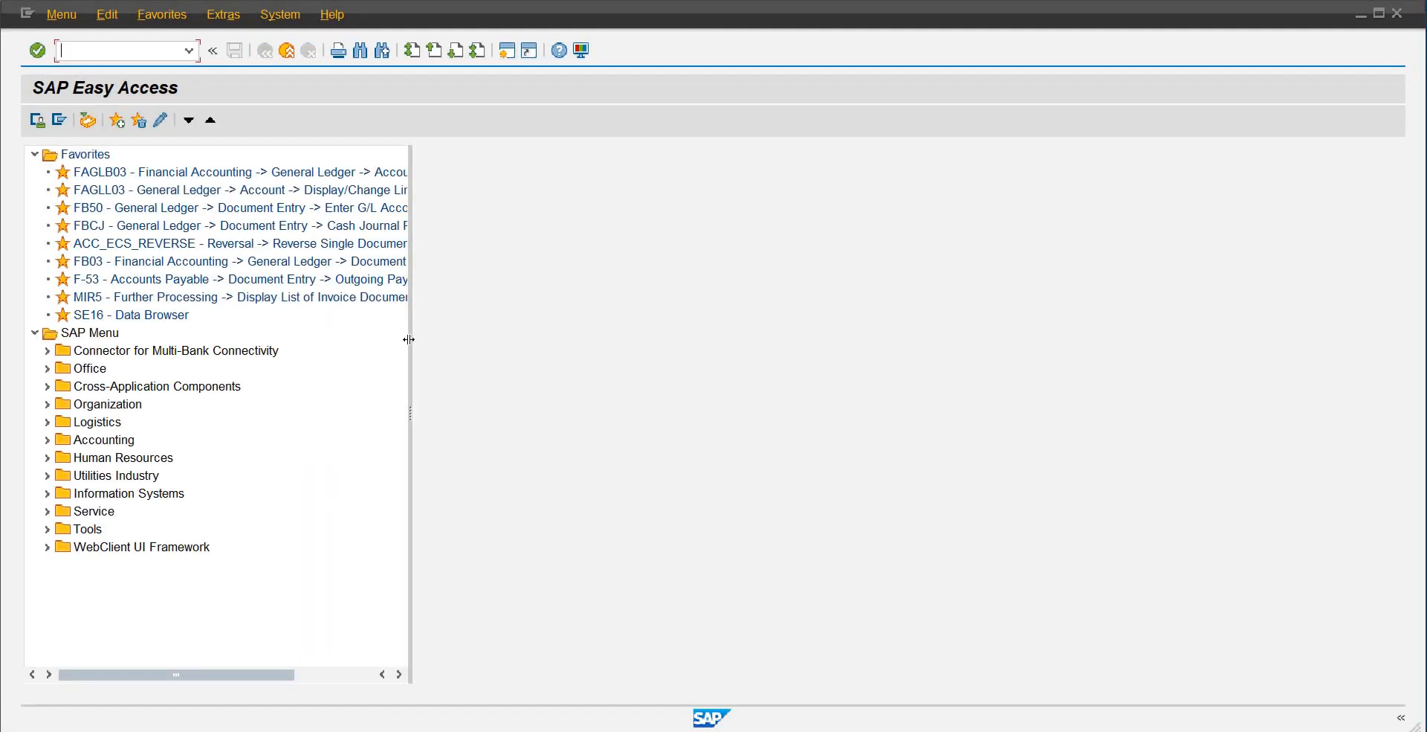
pyautogui.moveTo(409, 339); pyautogui.dragTo(345, 334)
pyautogui.click(47, 439)
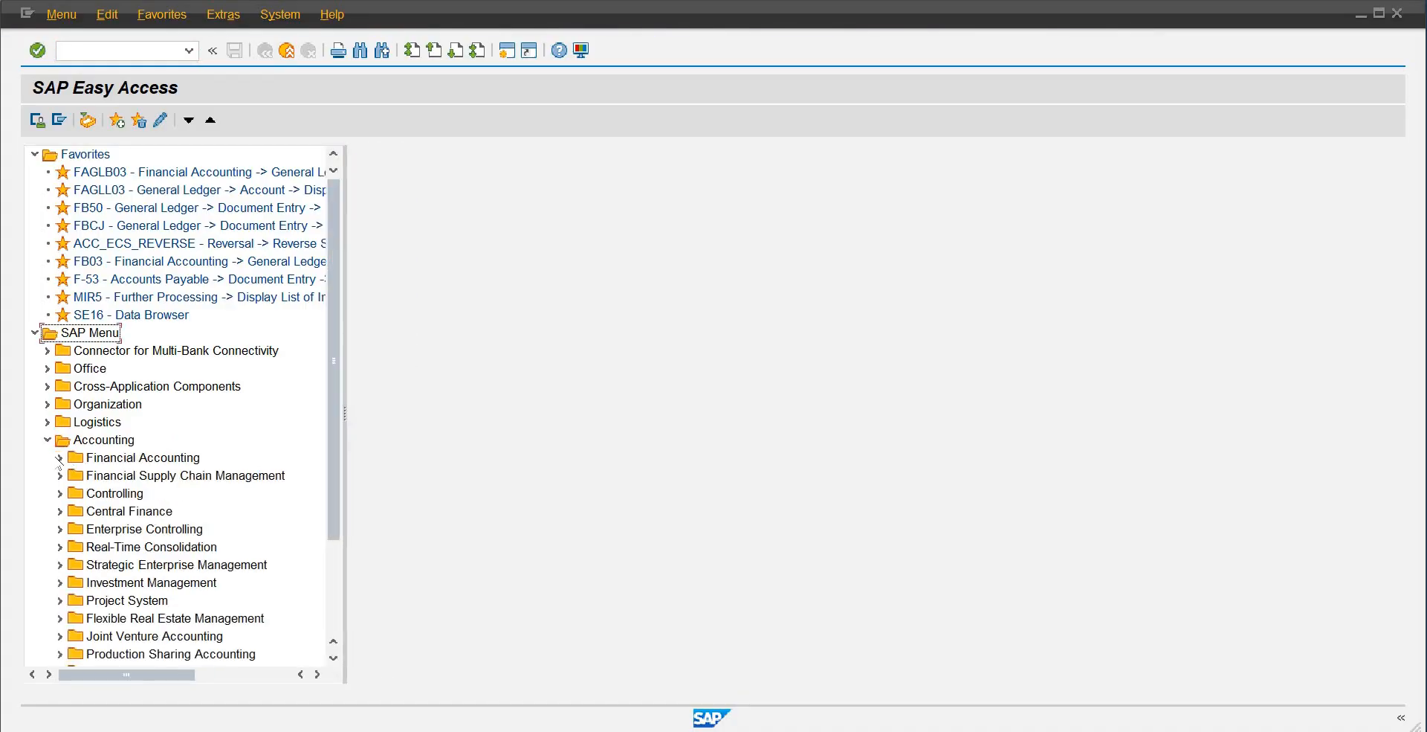
pyautogui.doubleClick(107, 457)
pyautogui.doubleClick(167, 475)
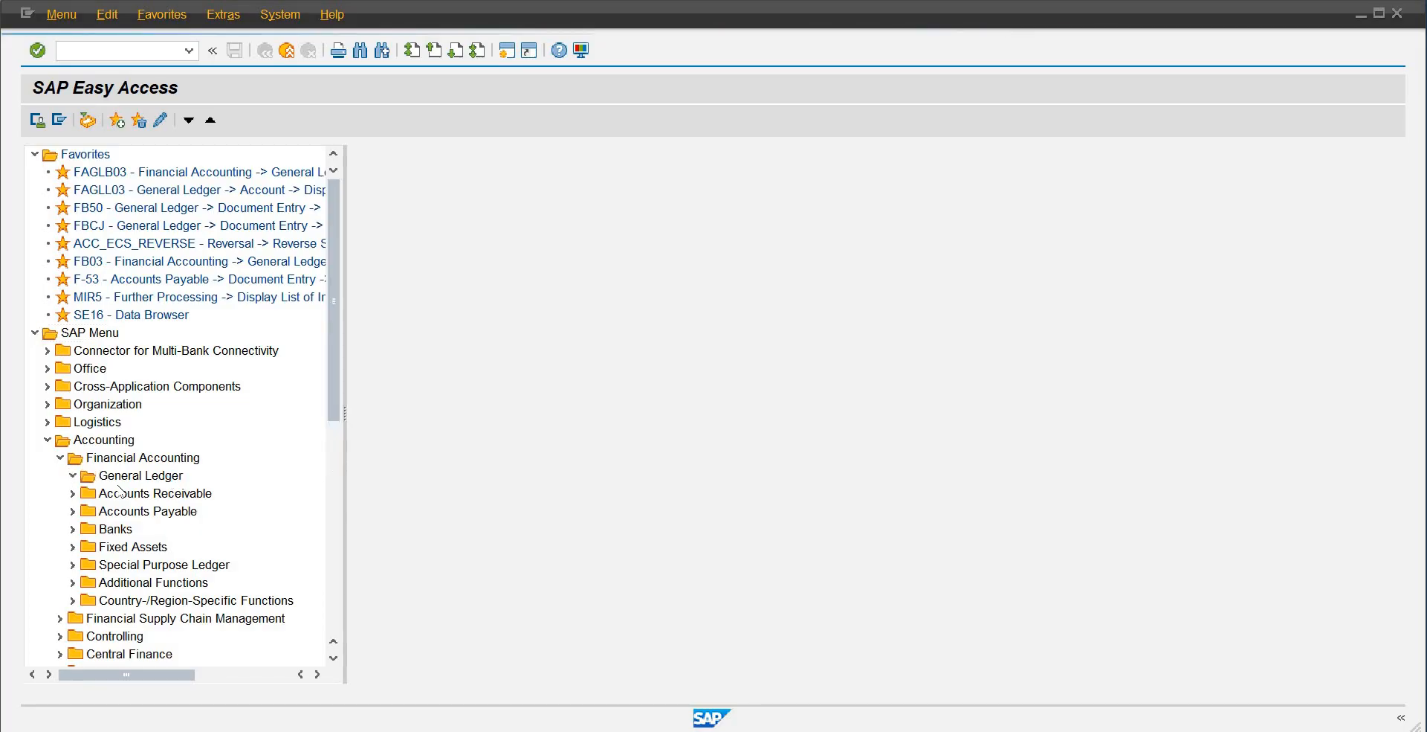
pyautogui.doubleClick(128, 493)
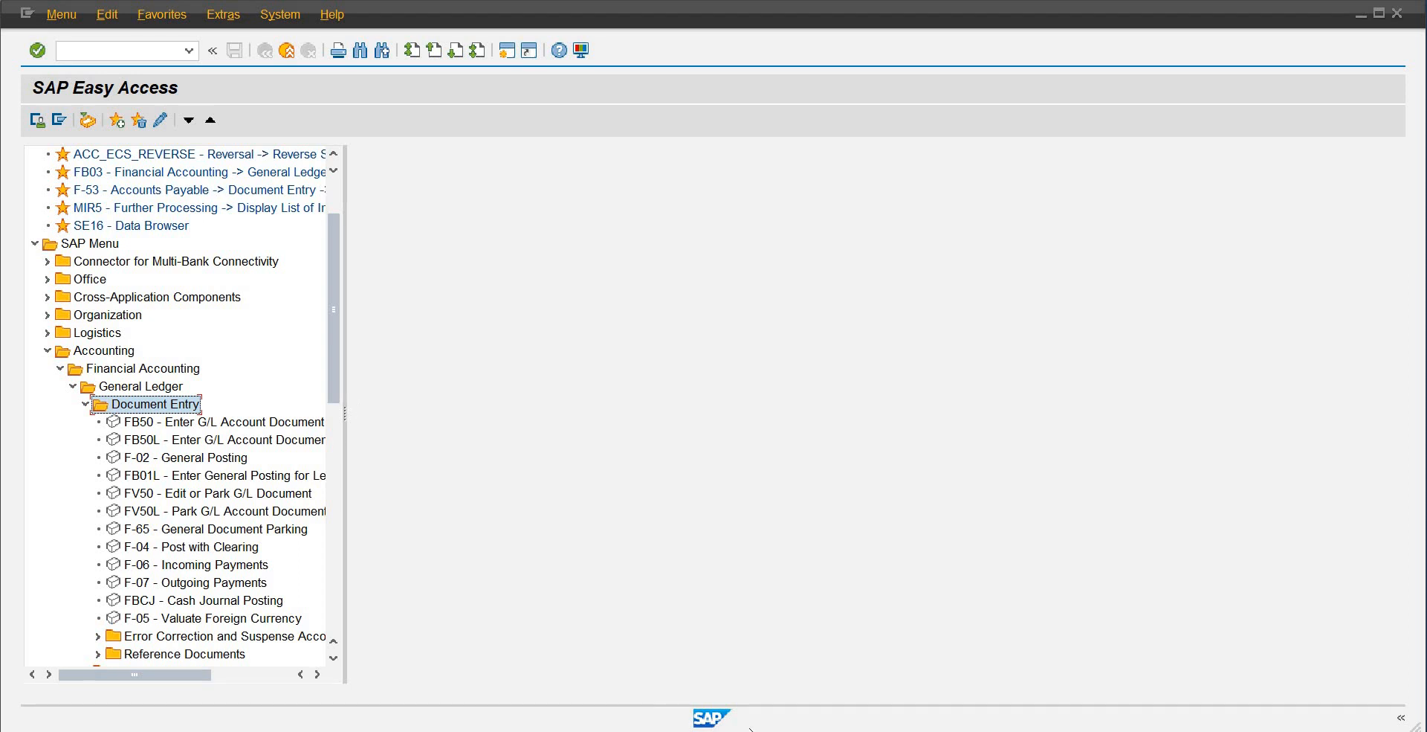
# - Compare the Display IMG session's customizing structure with the Document Entry transactions in the SAP Easy Access session
pyautogui.click(780, 669)
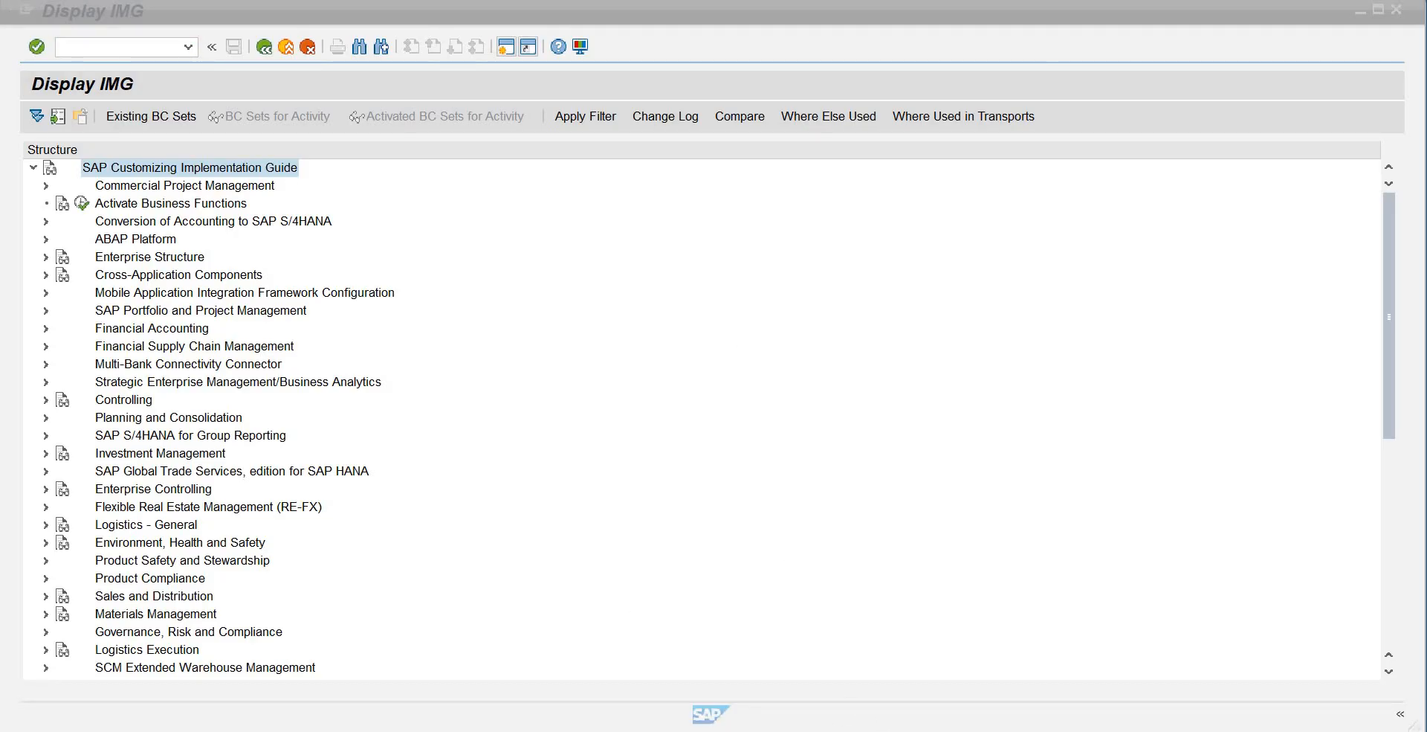
pyautogui.click(1041, 632)
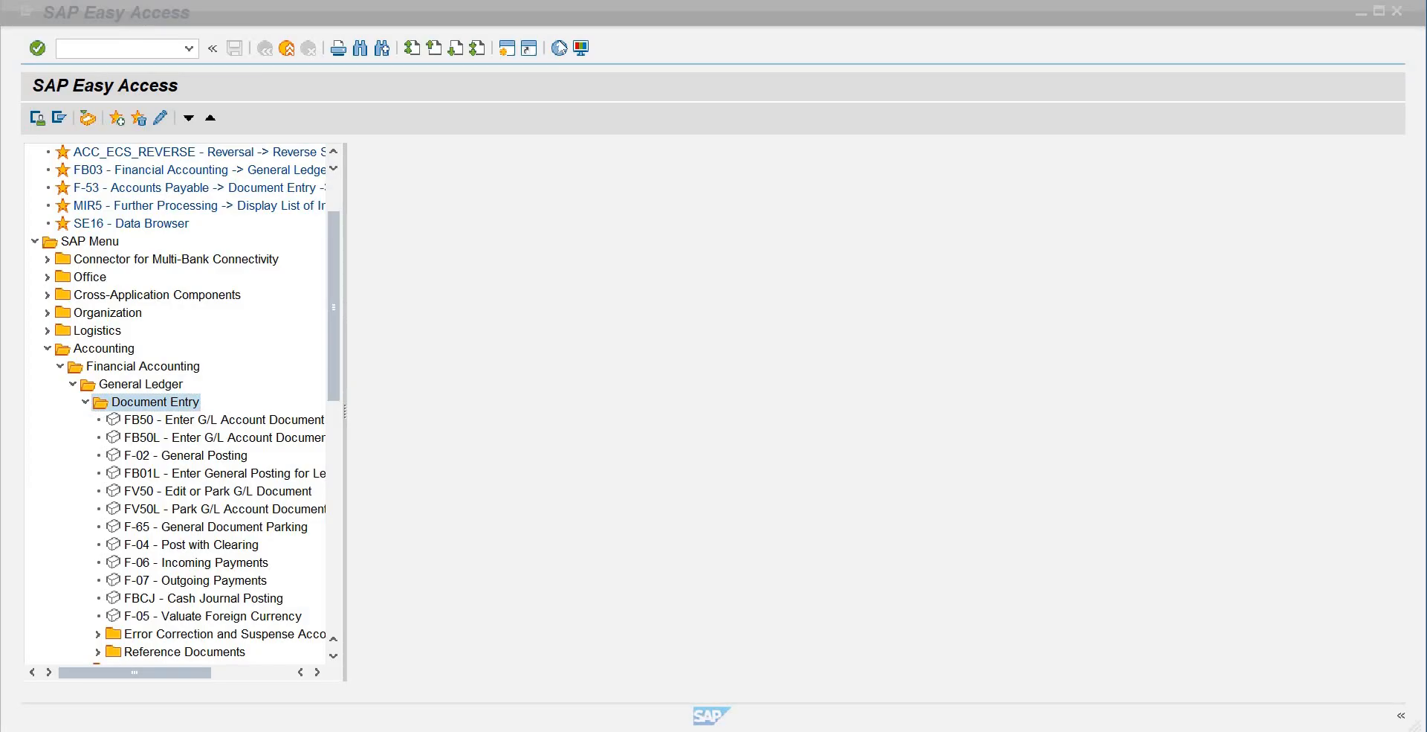
pyautogui.click(813, 393)
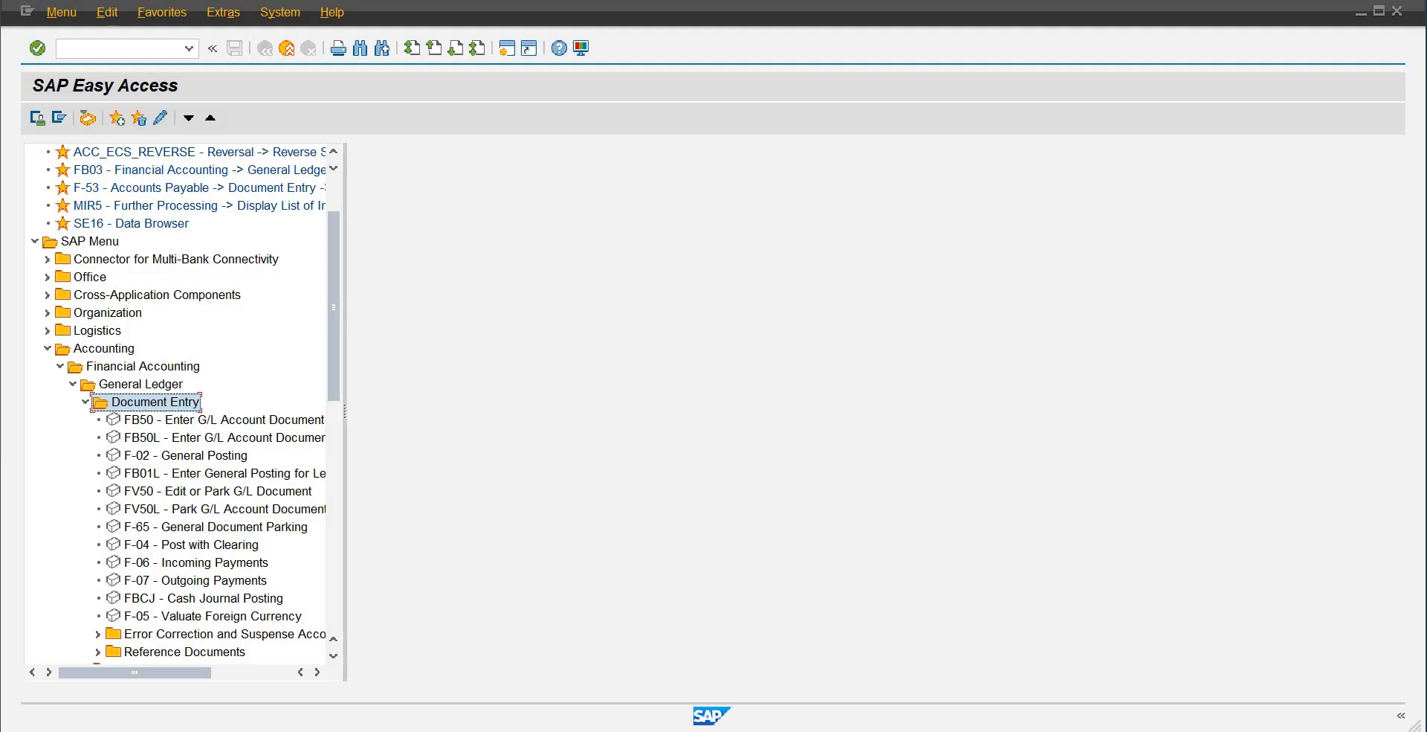
# - Switch to the Sapience SAP Training Education-2025 PDF in Microsoft Edge to view the SAP Implementation Phases page
pyautogui.click(426, 16)
pyautogui.moveTo(797, 729)
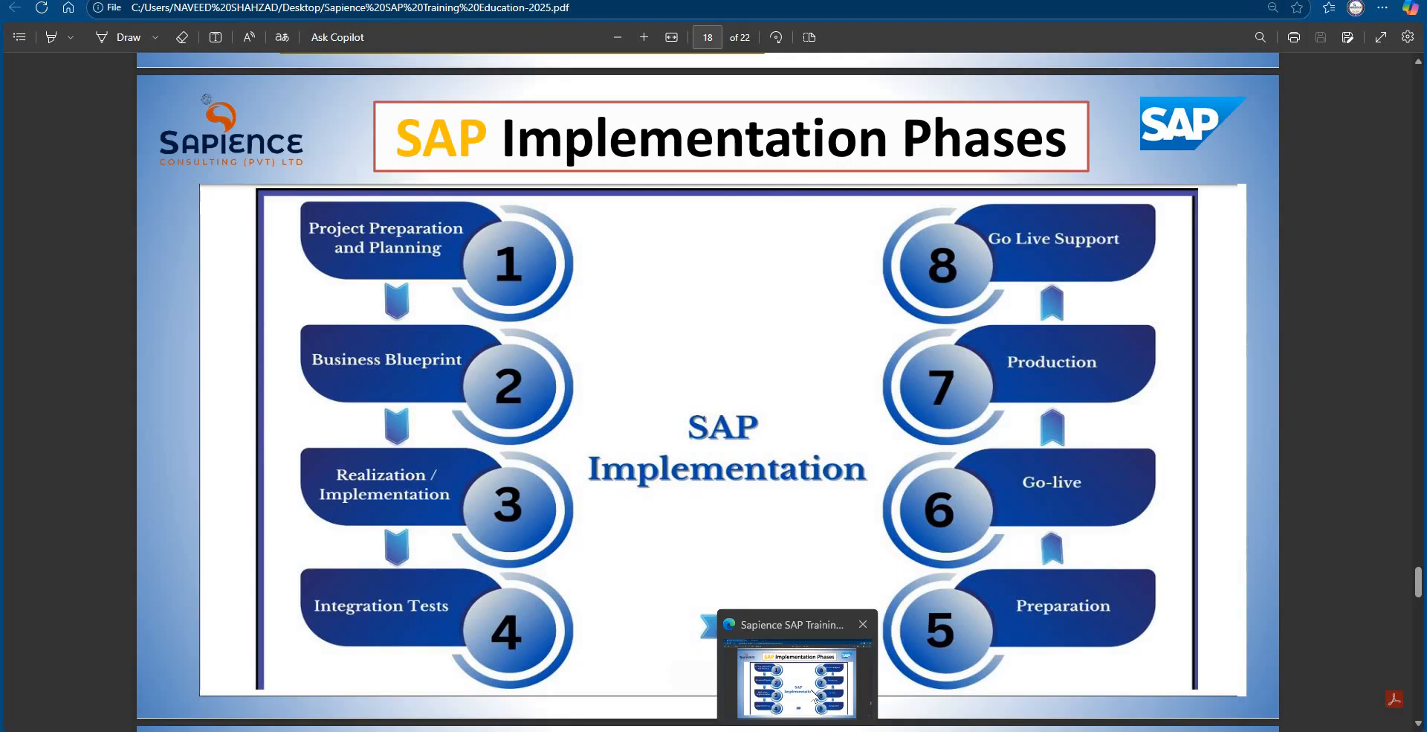
pyautogui.click(813, 702)
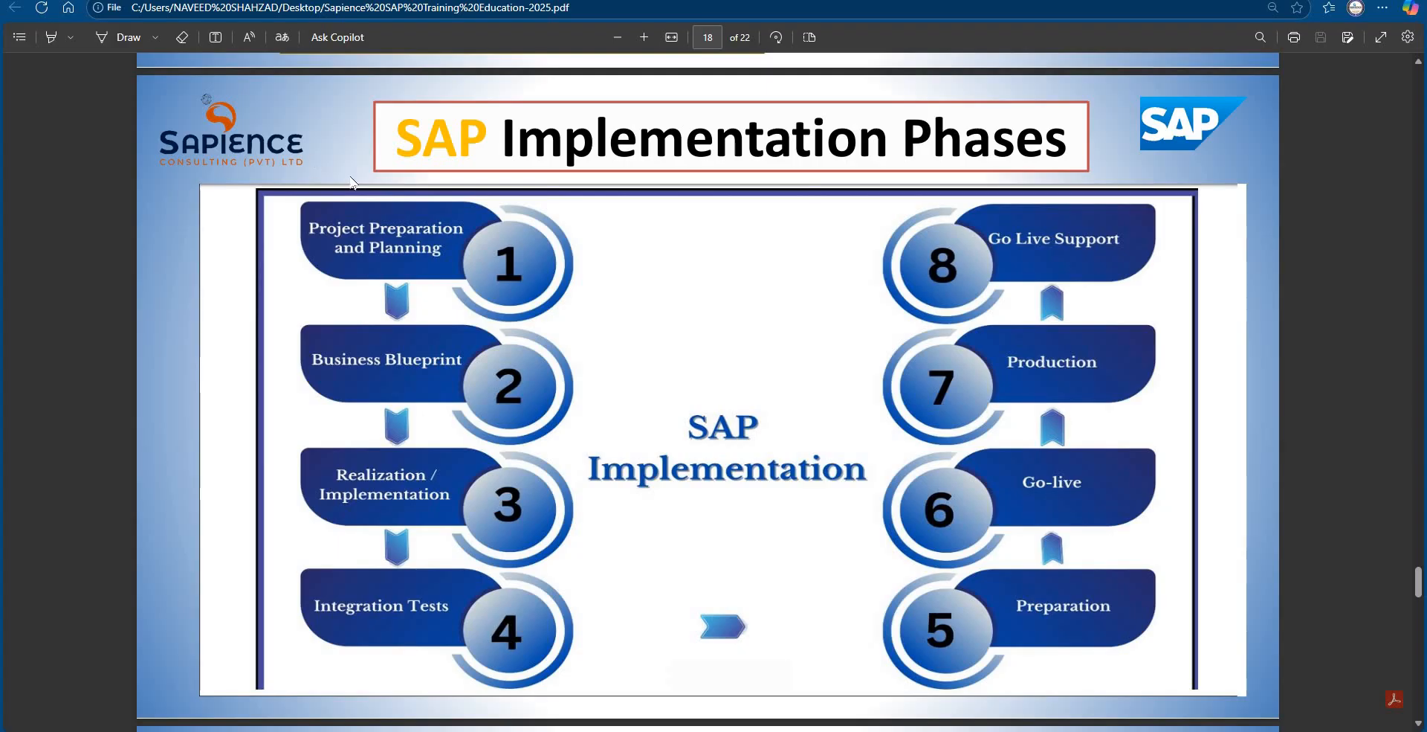
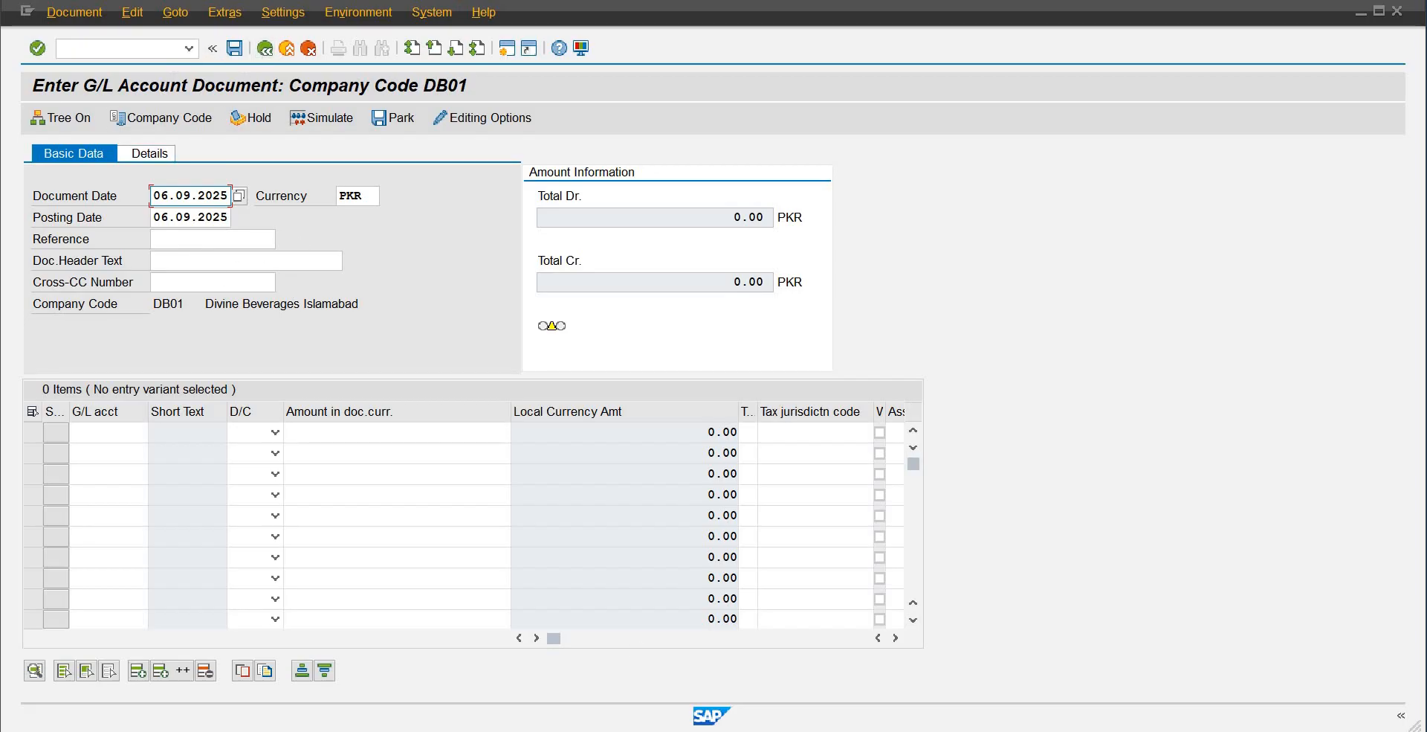
# - Switch to the PDF's SAP Implementation Phases page in Microsoft Edge to view it, and return to the Display IMG session in SAP
pyautogui.click(765, 731)
pyautogui.click(794, 683)
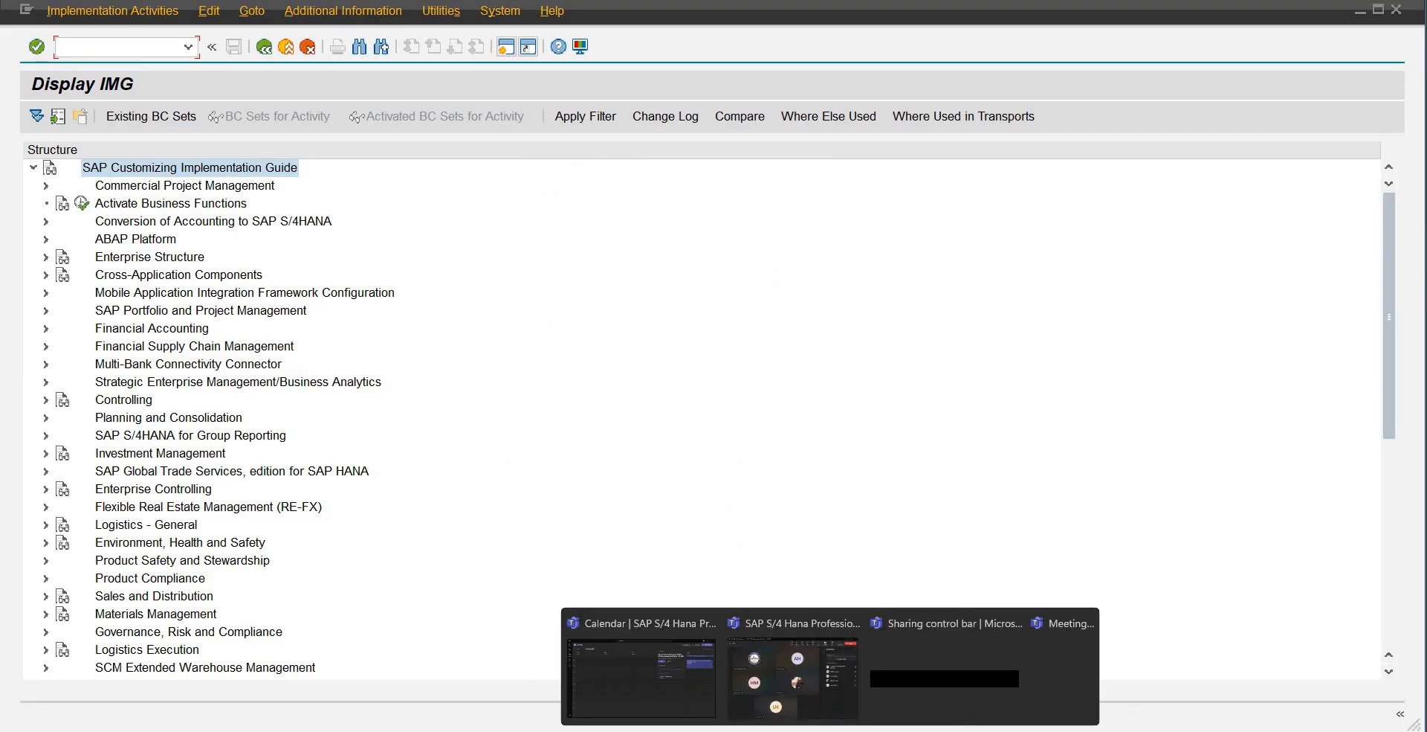
pyautogui.moveTo(797, 731)
pyautogui.click(797, 676)
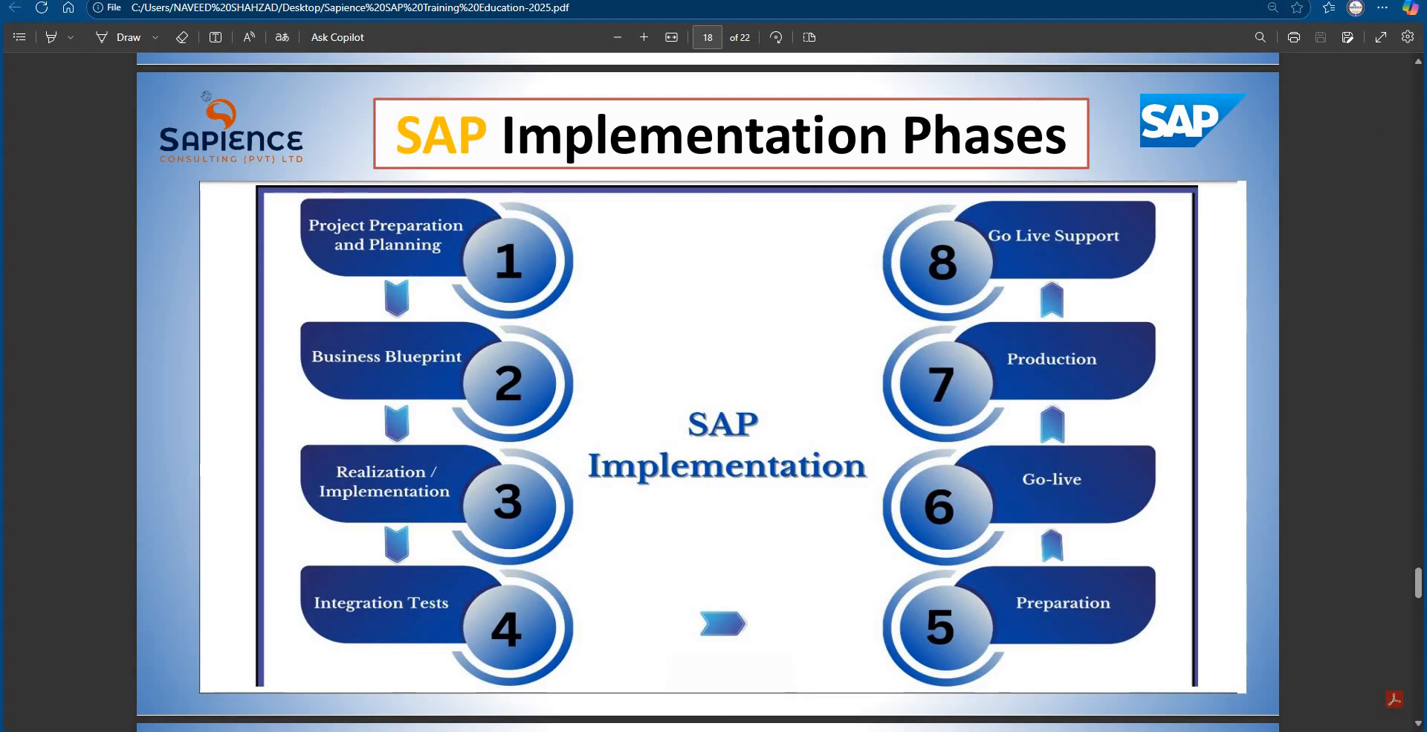
pyautogui.click(1338, 0)
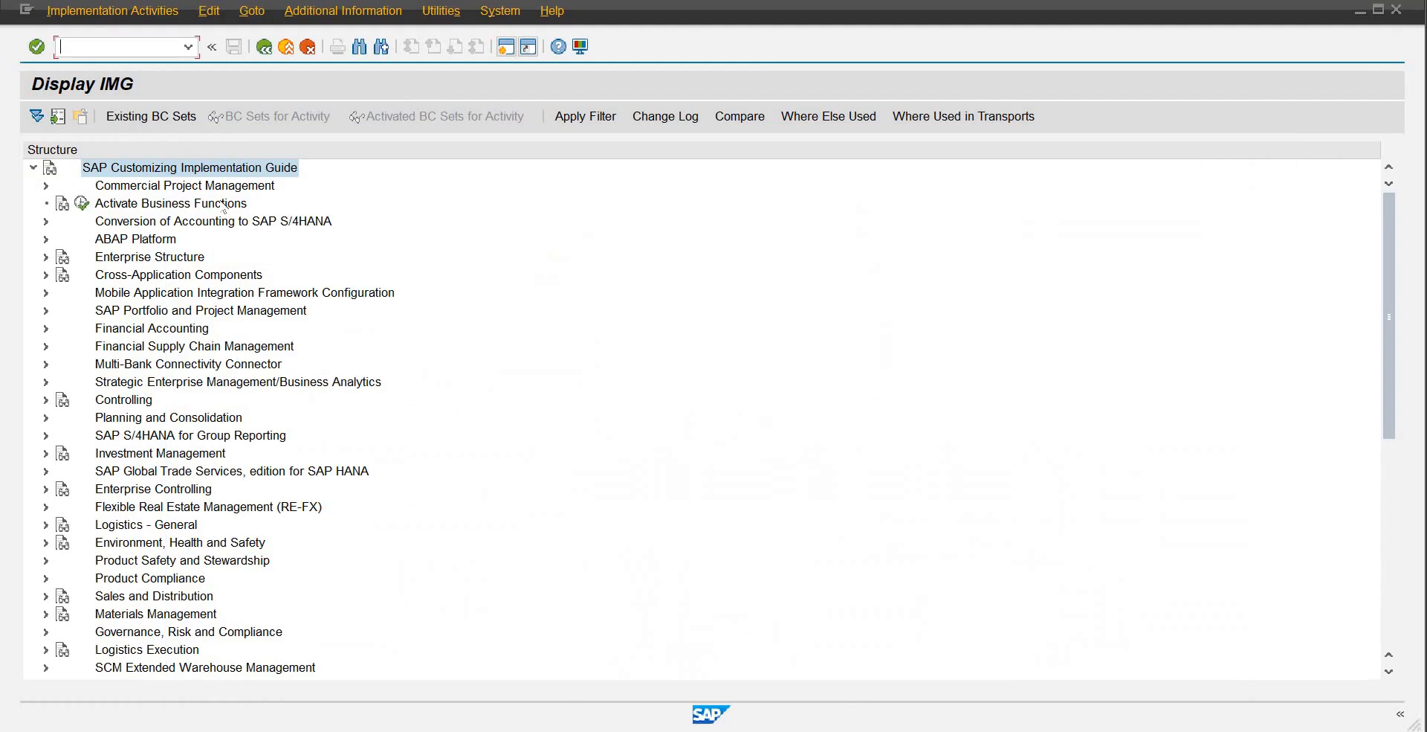
# - Exit to SAP Easy Access, run transaction SPRO again and display the SAP Reference IMG
pyautogui.click(284, 49)
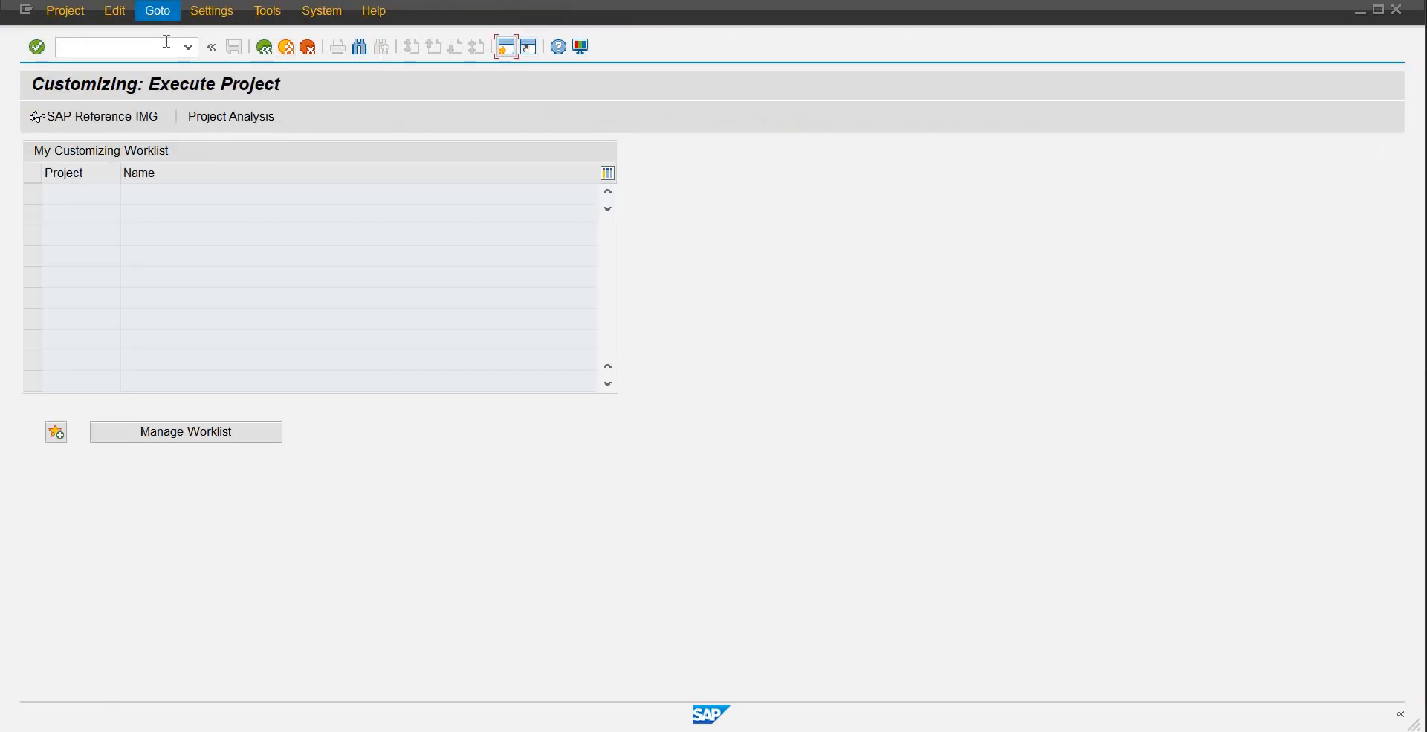
pyautogui.click(286, 47)
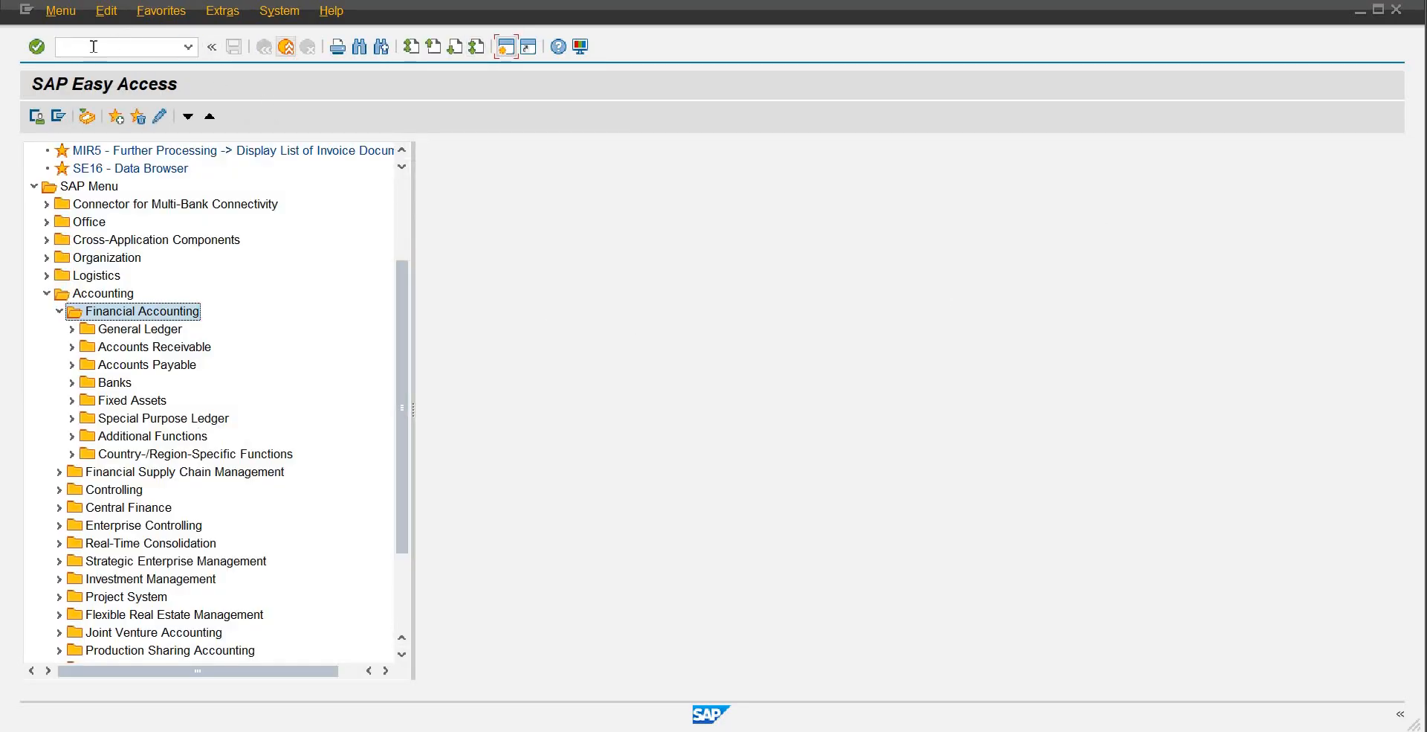
pyautogui.click(123, 47)
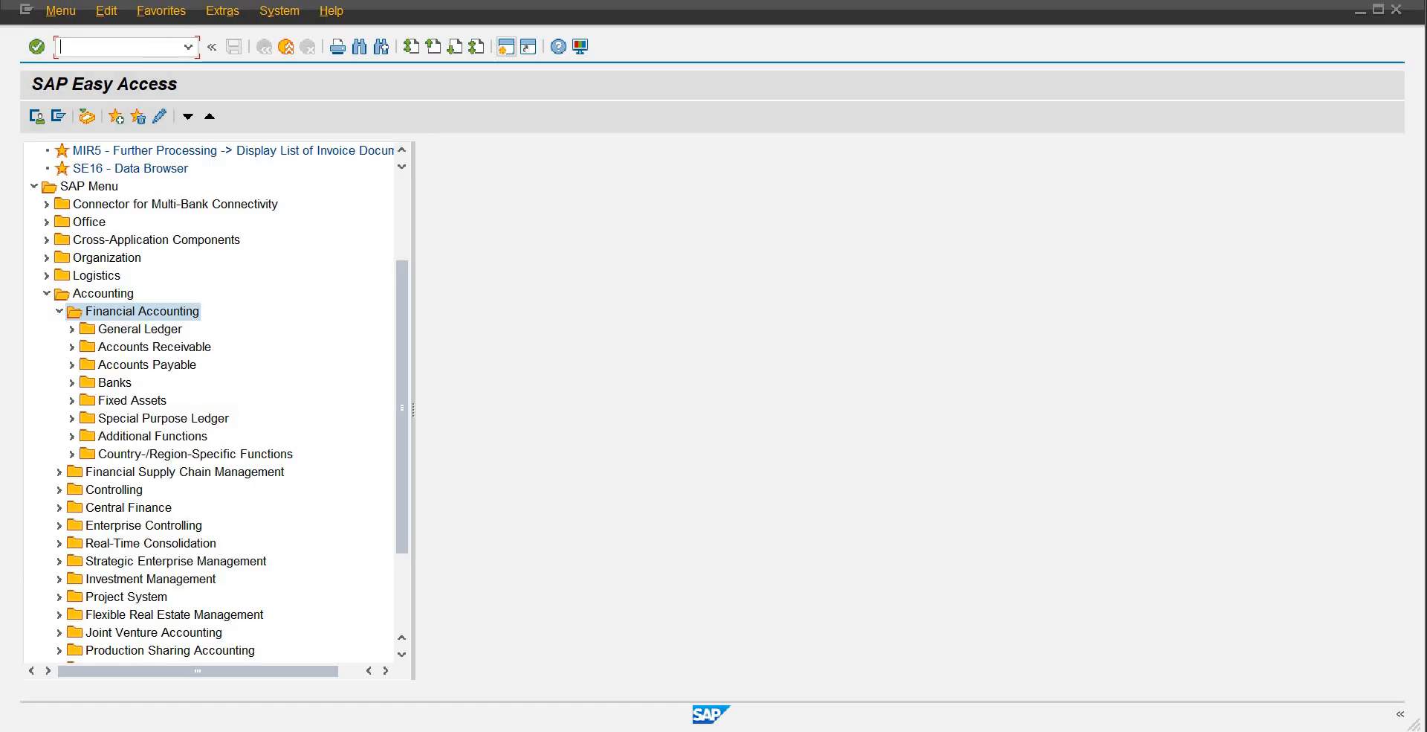
pyautogui.write('spro')
pyautogui.press('Return')
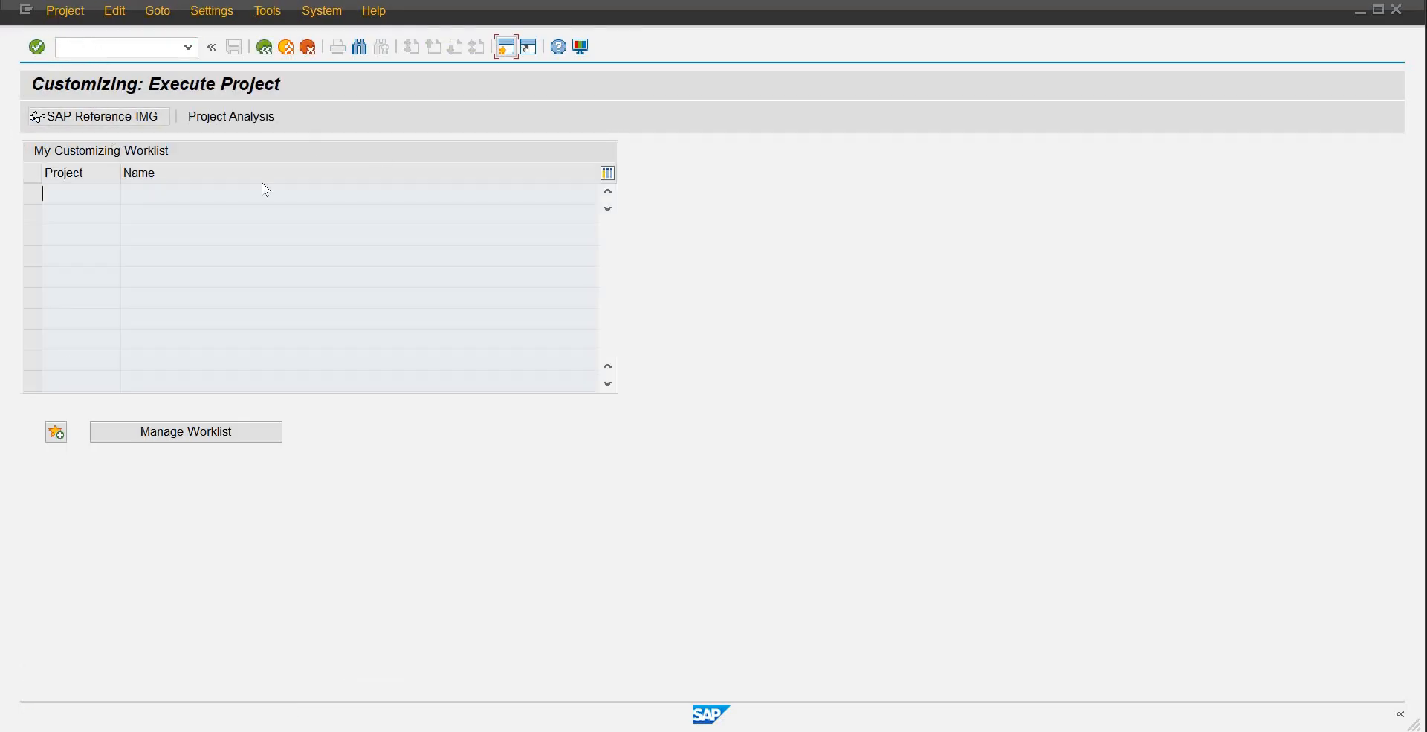
pyautogui.click(114, 117)
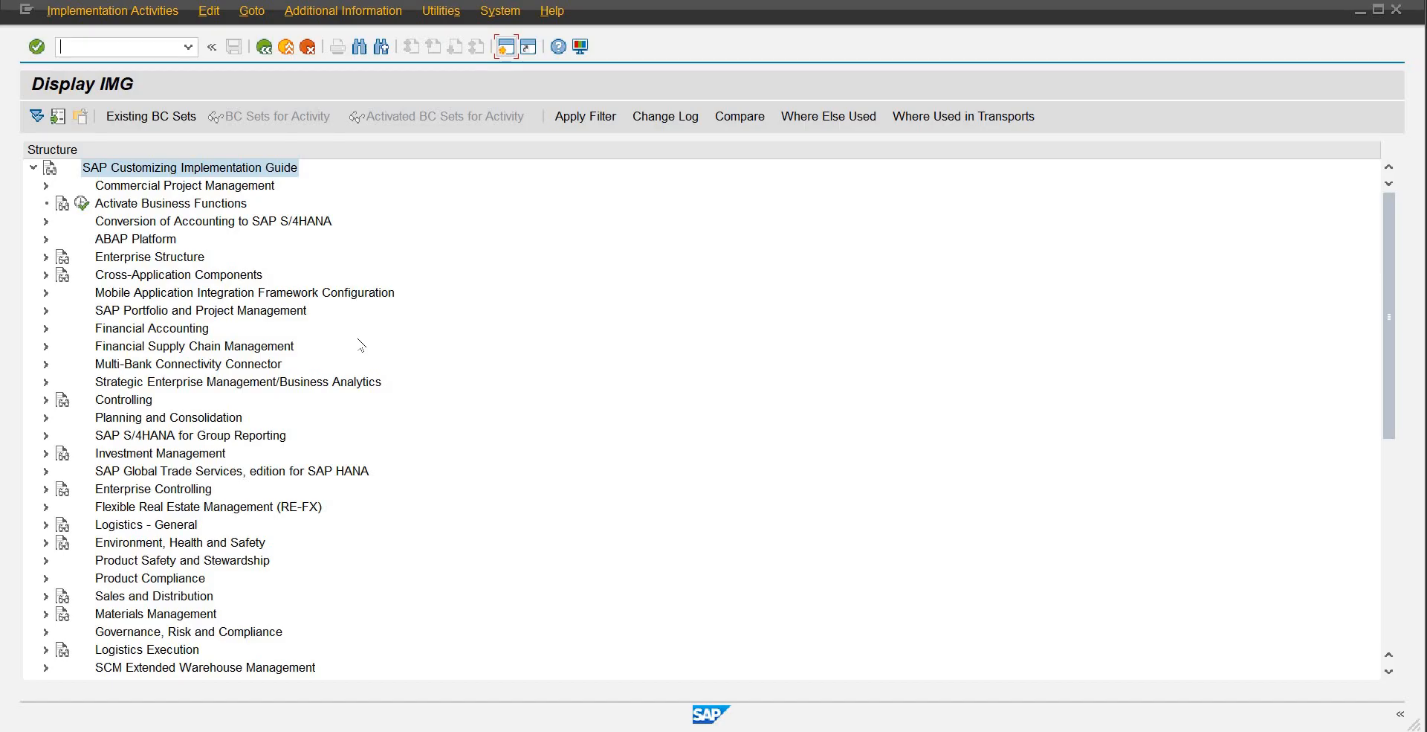
# - Expand the customizing structure through Enterprise Structure and Definition to Financial Accounting
pyautogui.click(124, 259)
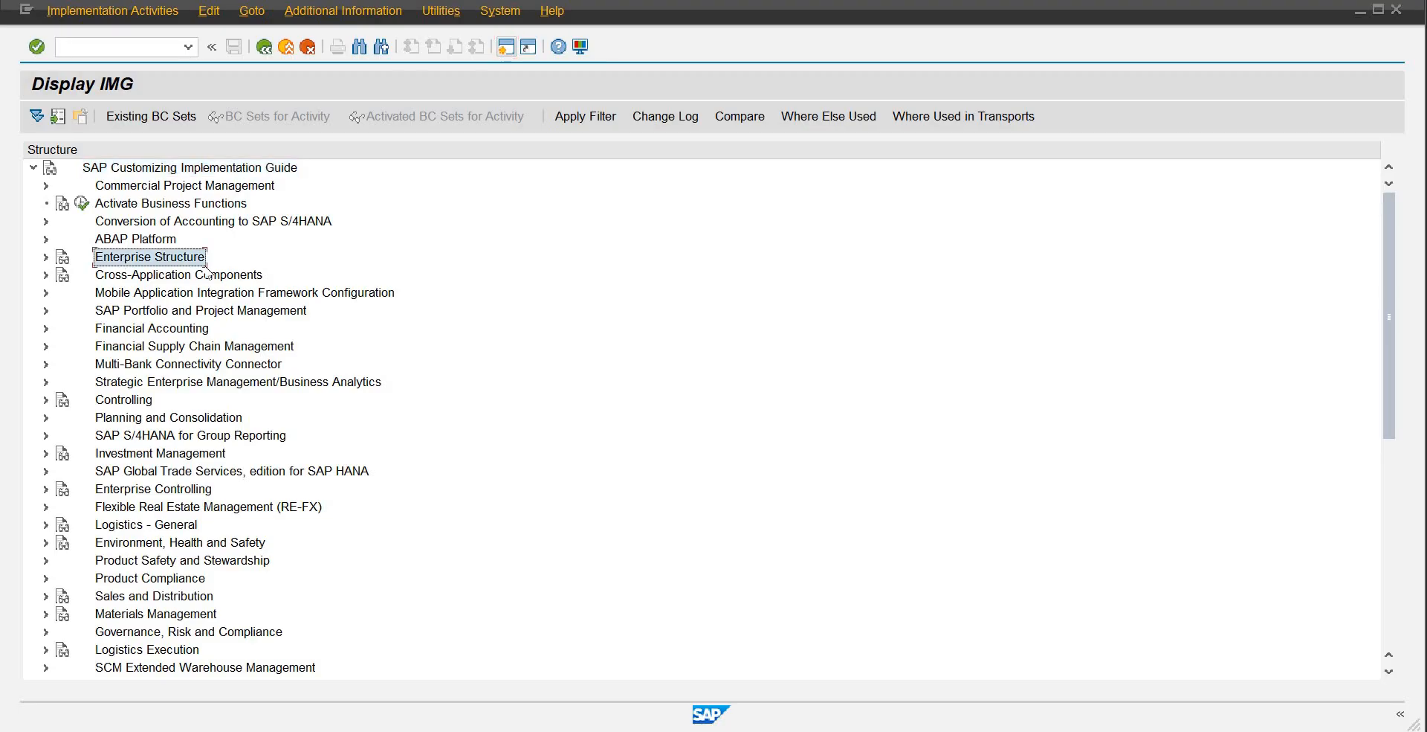
pyautogui.click(46, 257)
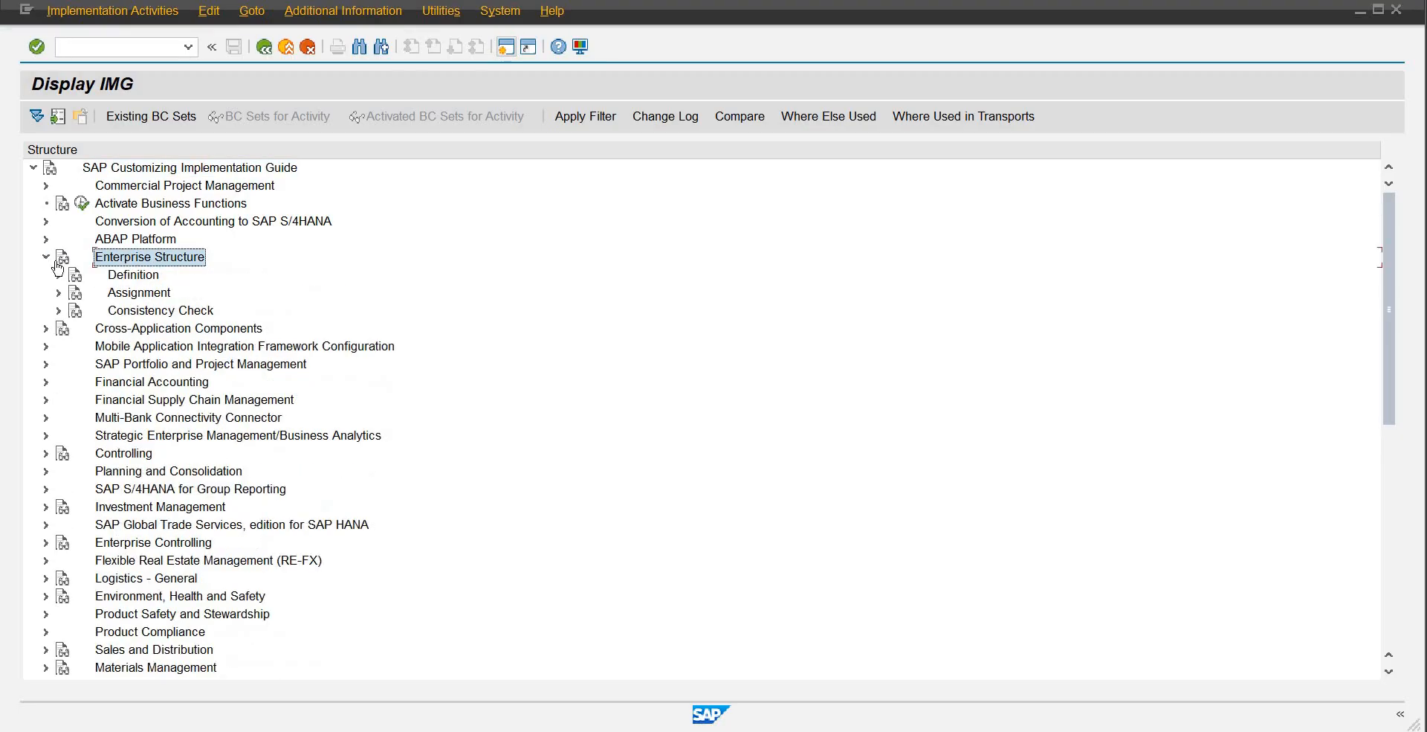
pyautogui.click(59, 274)
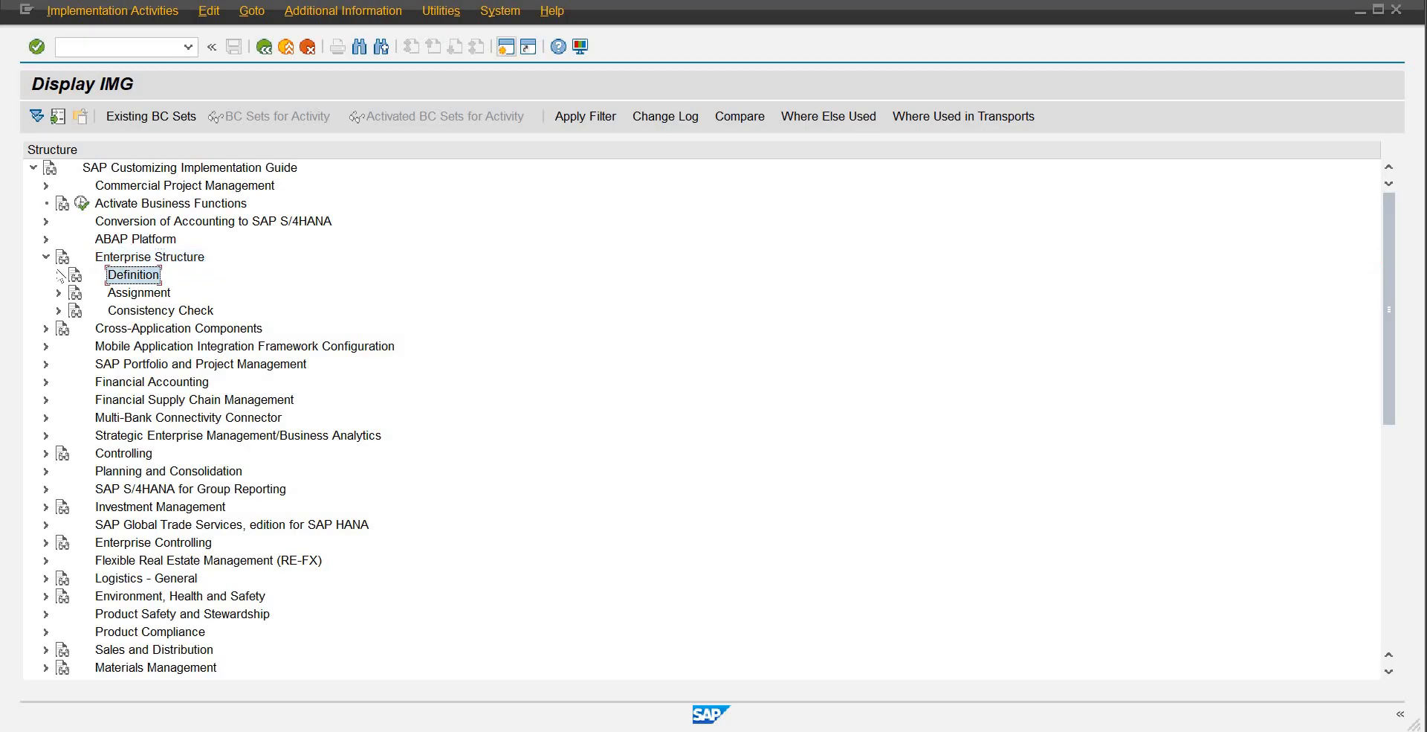
pyautogui.click(59, 274)
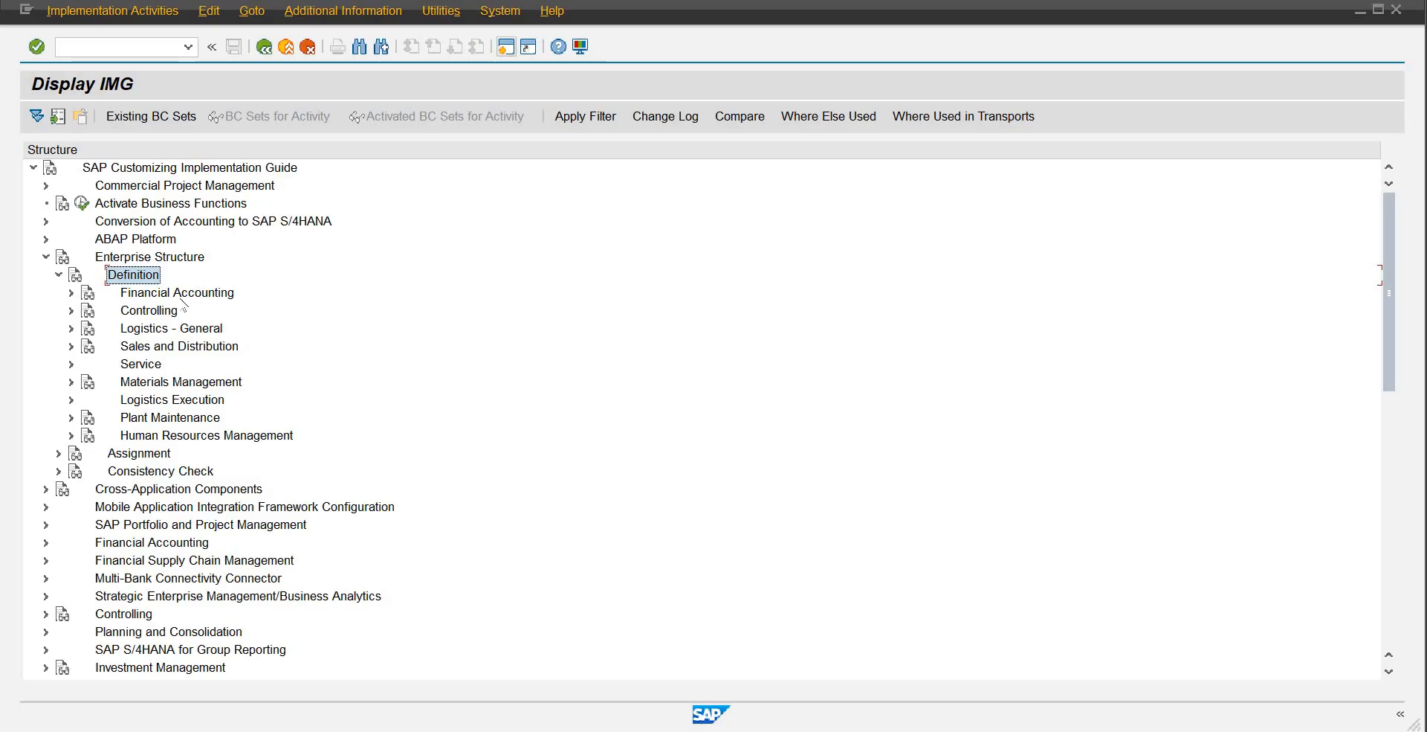
pyautogui.press('Down')
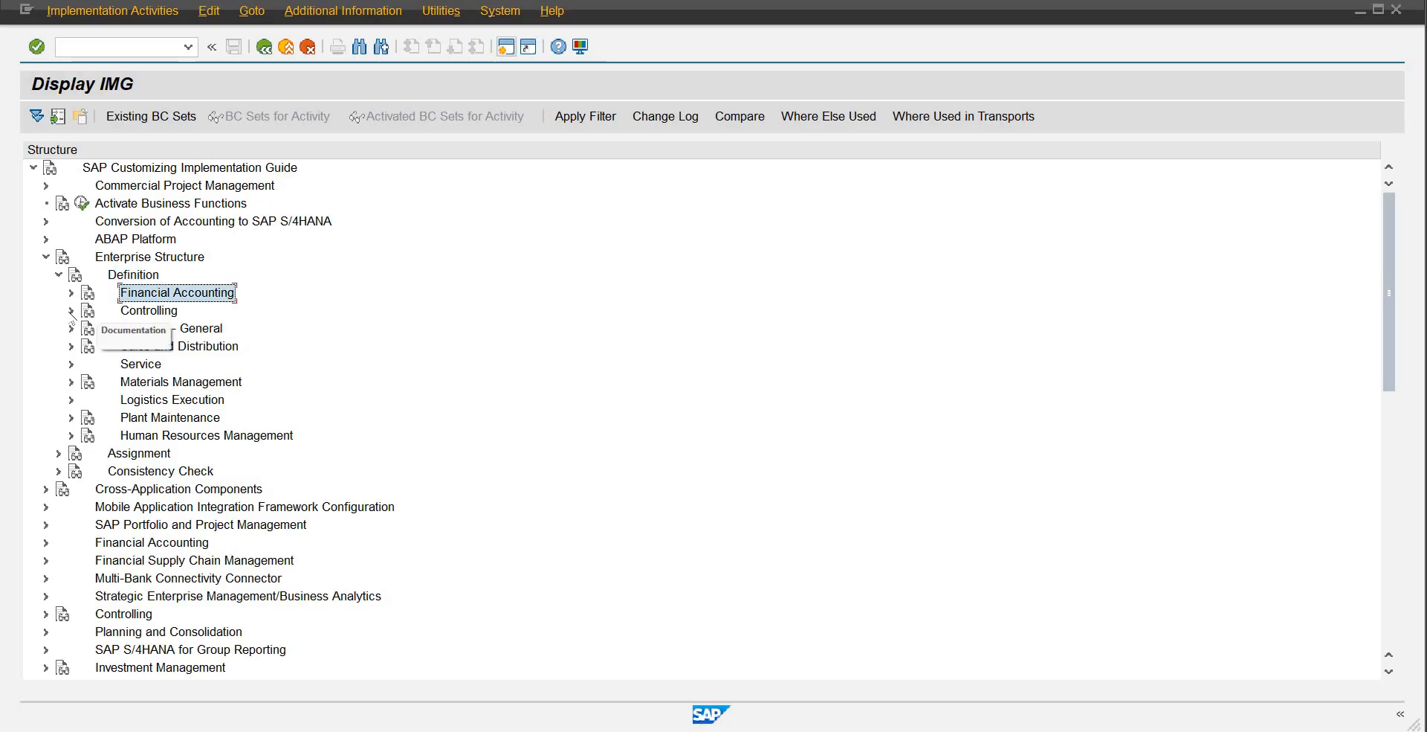
pyautogui.click(71, 292)
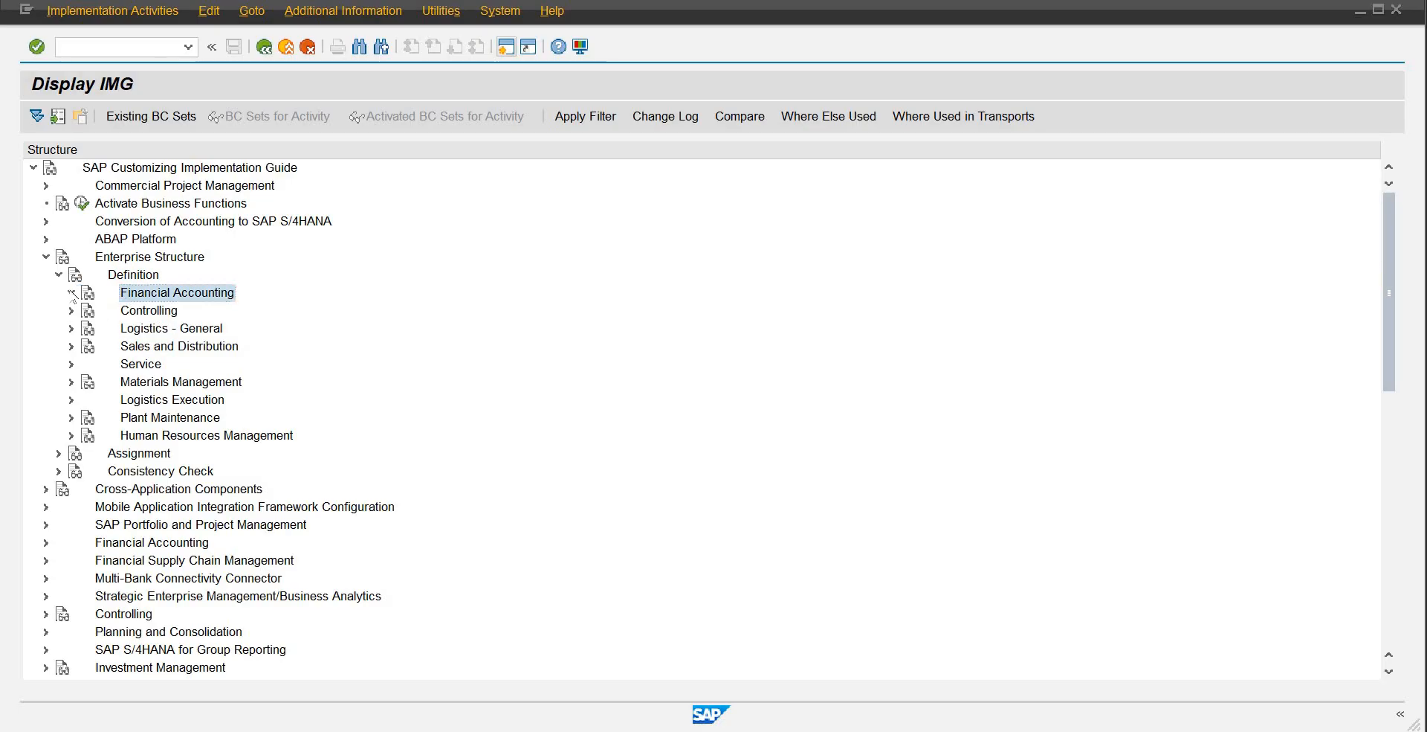
# - Open the Define company activity and start a new entry with company ID KB01
pyautogui.click(191, 313)
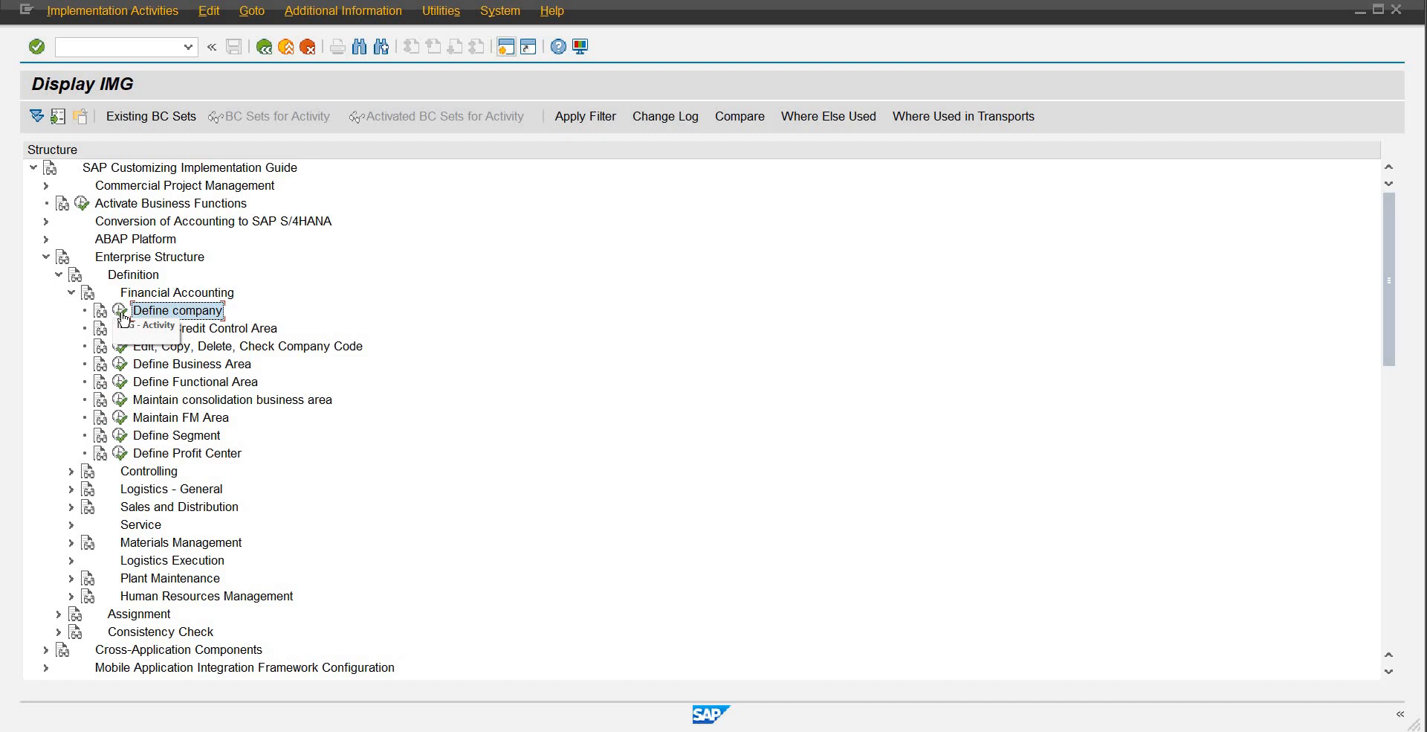
pyautogui.click(121, 312)
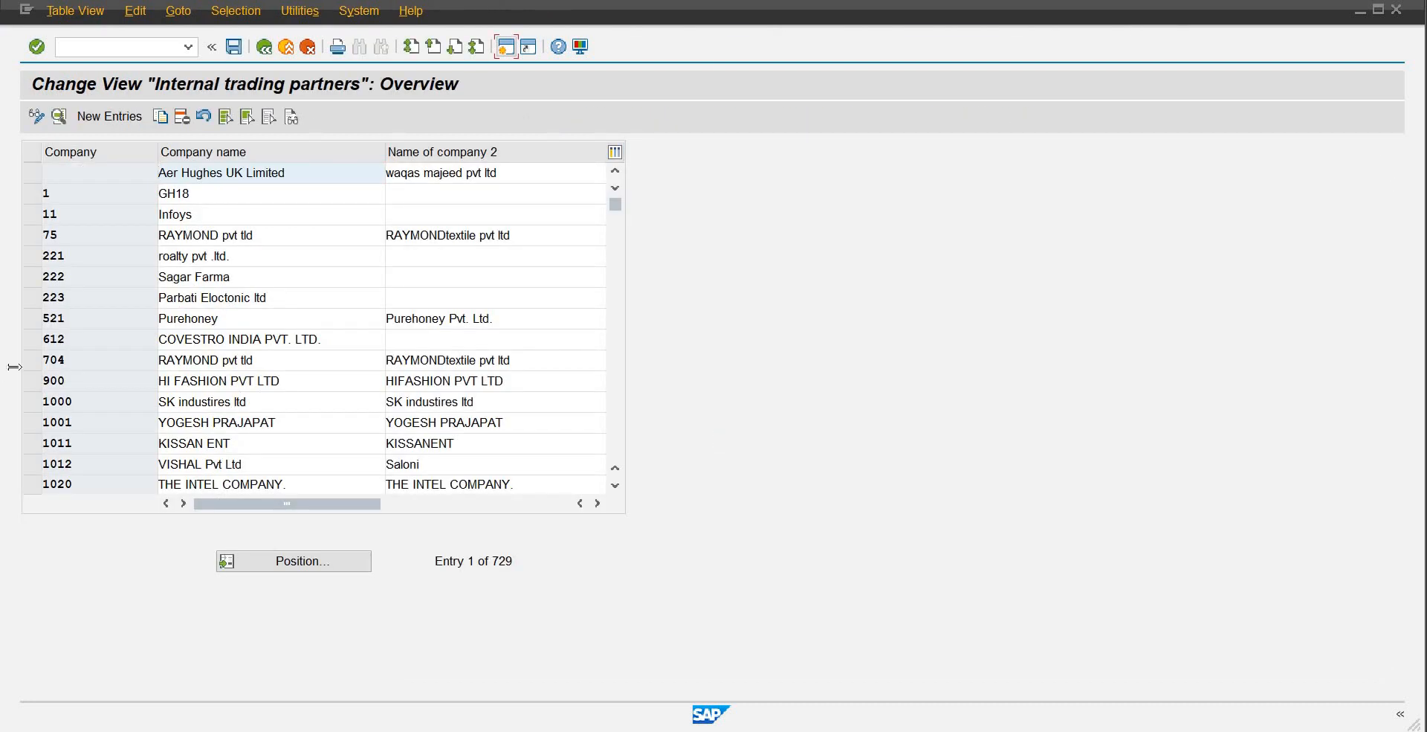
pyautogui.press('F5')
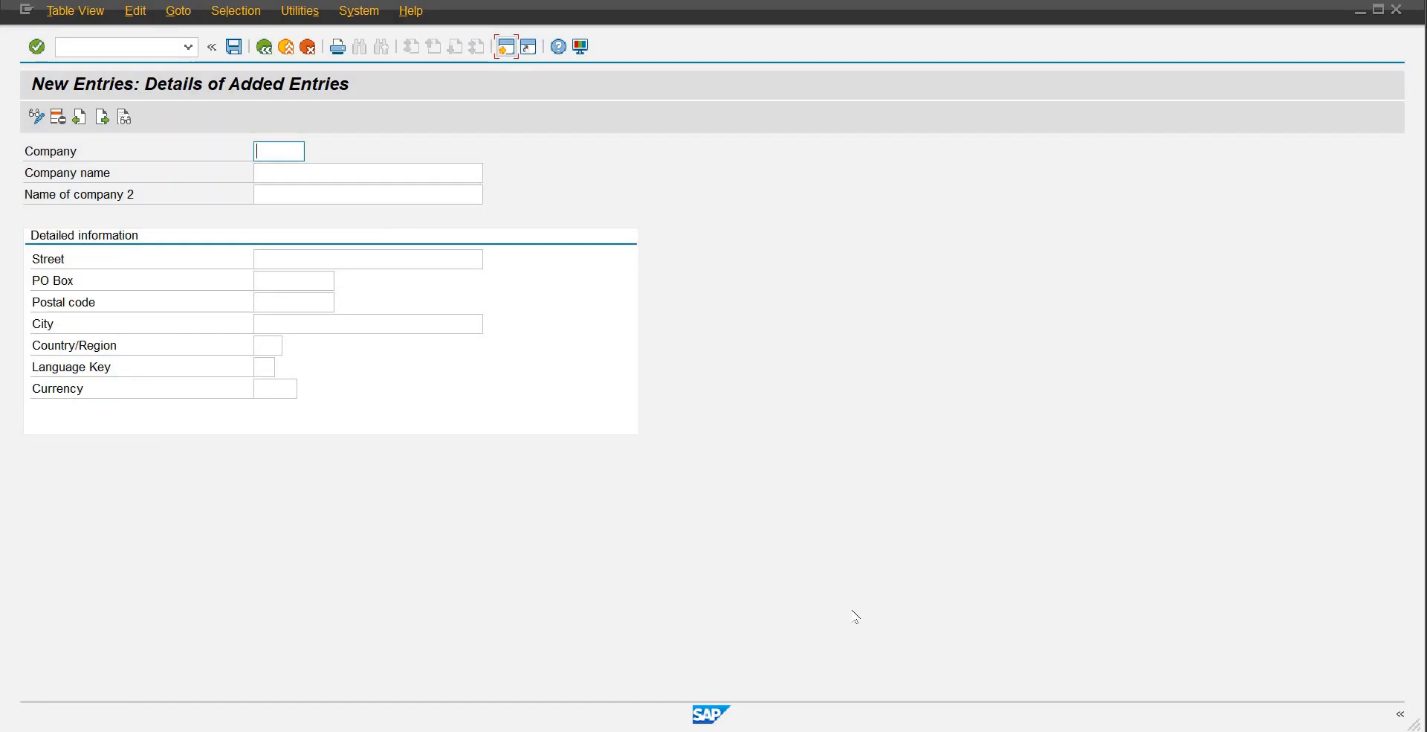
pyautogui.write('KB01')
pyautogui.press('Tab')
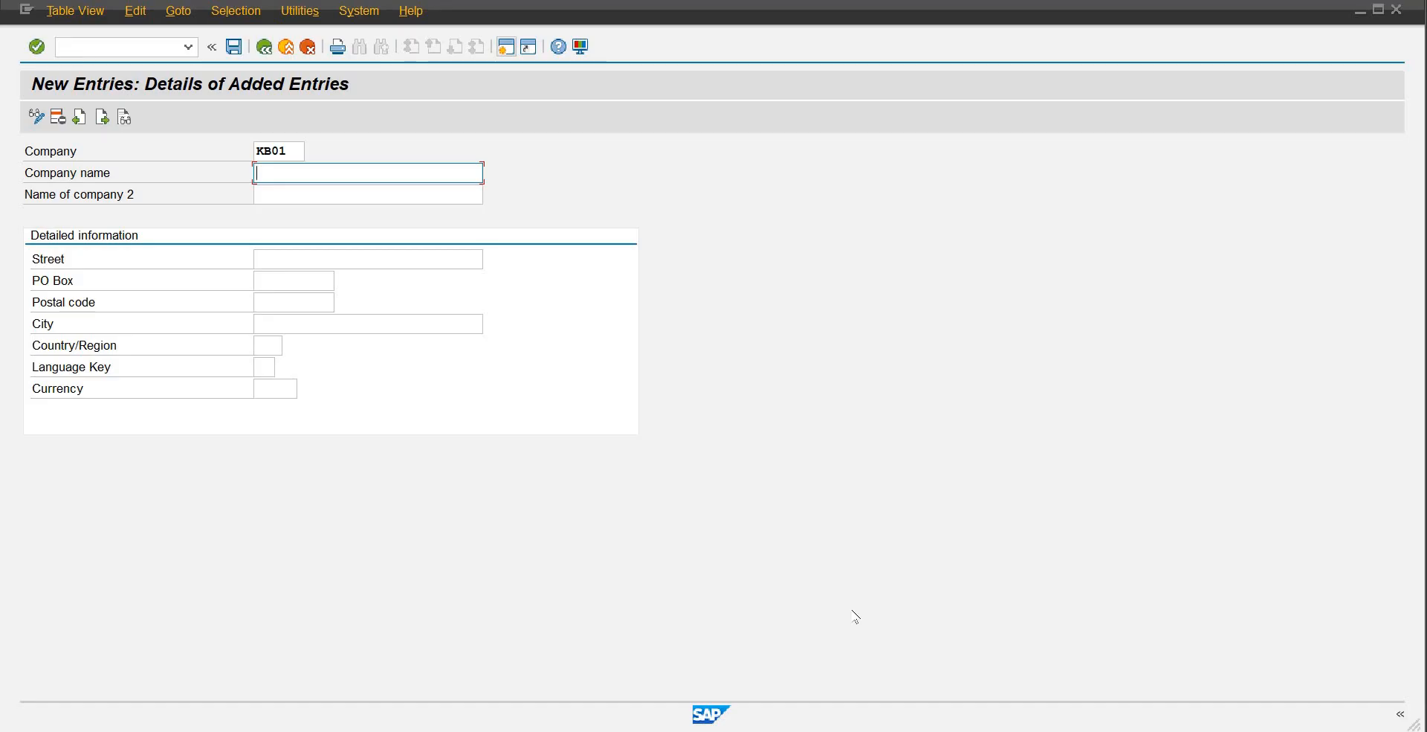
# - Set the company name to KB Beverage and leave the second company name empty
pyautogui.write('Karachi')
pyautogui.press('BackSpace')
pyautogui.press('BackSpace')
pyautogui.press('BackSpace')
pyautogui.press('BackSpace')
pyautogui.press('BackSpace')
pyautogui.press('BackSpace')
pyautogui.press('BackSpace')
pyautogui.press('BackSpace')
pyautogui.write('KB Beverage')
pyautogui.press('Tab')
# - Fill in the company's street, PO box, postal code and city in the detailed information
pyautogui.press('Tab')
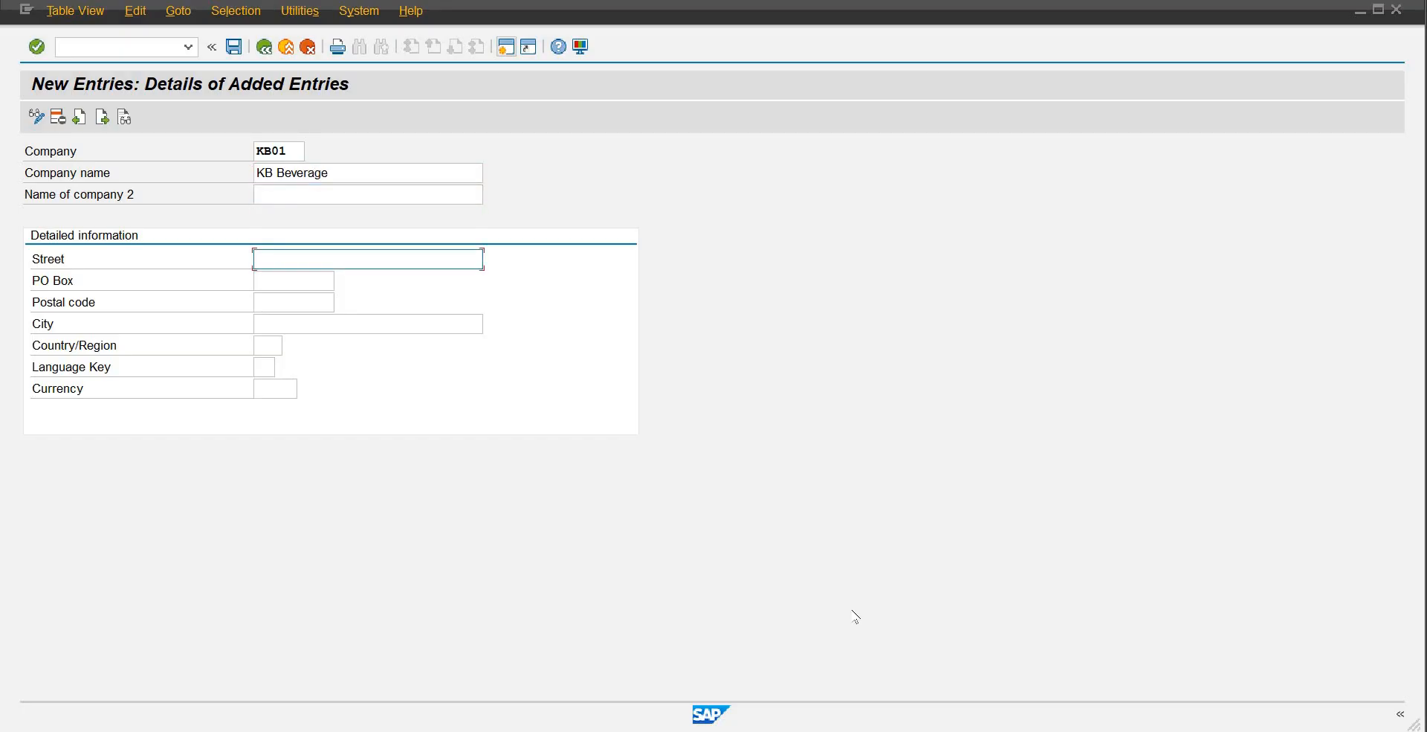
pyautogui.write('Federal B Area')
pyautogui.press('Tab')
pyautogui.write('2500')
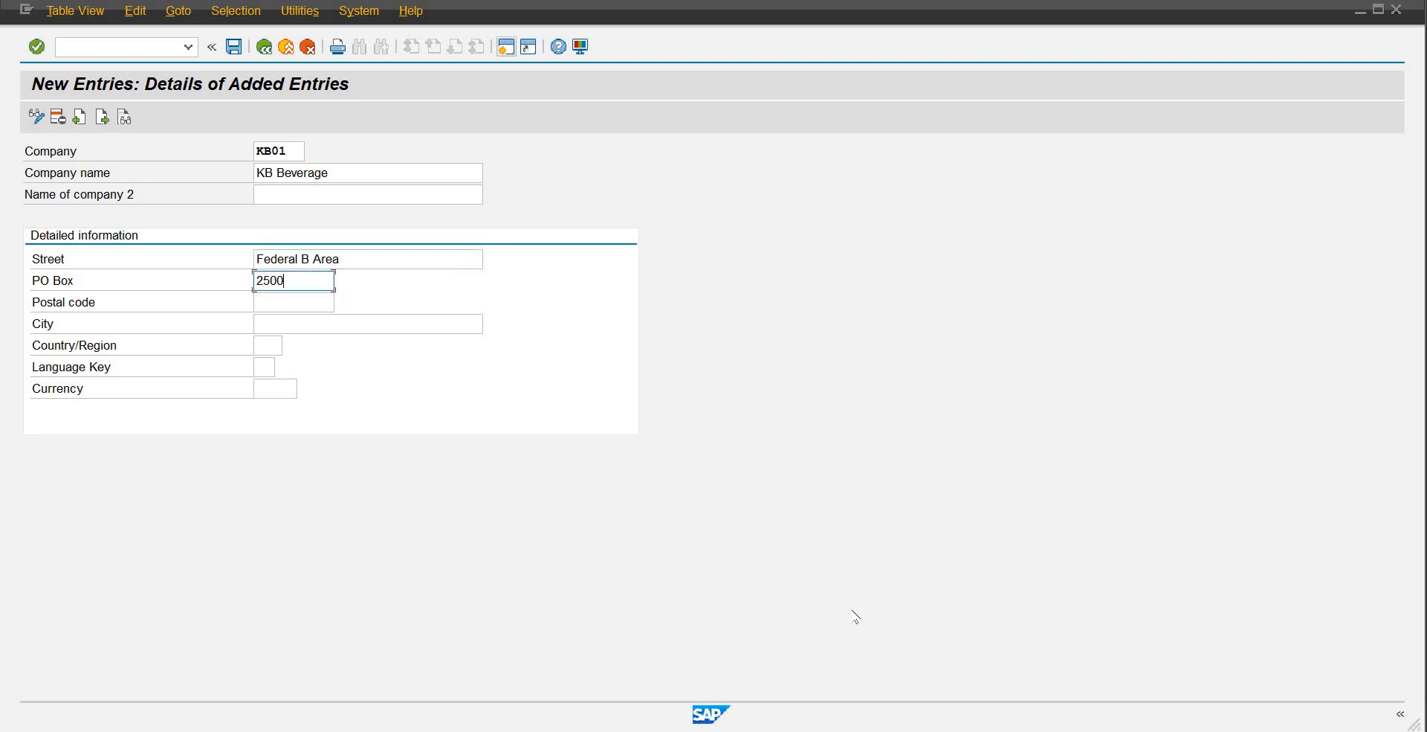
pyautogui.press('Tab')
pyautogui.write('25000')
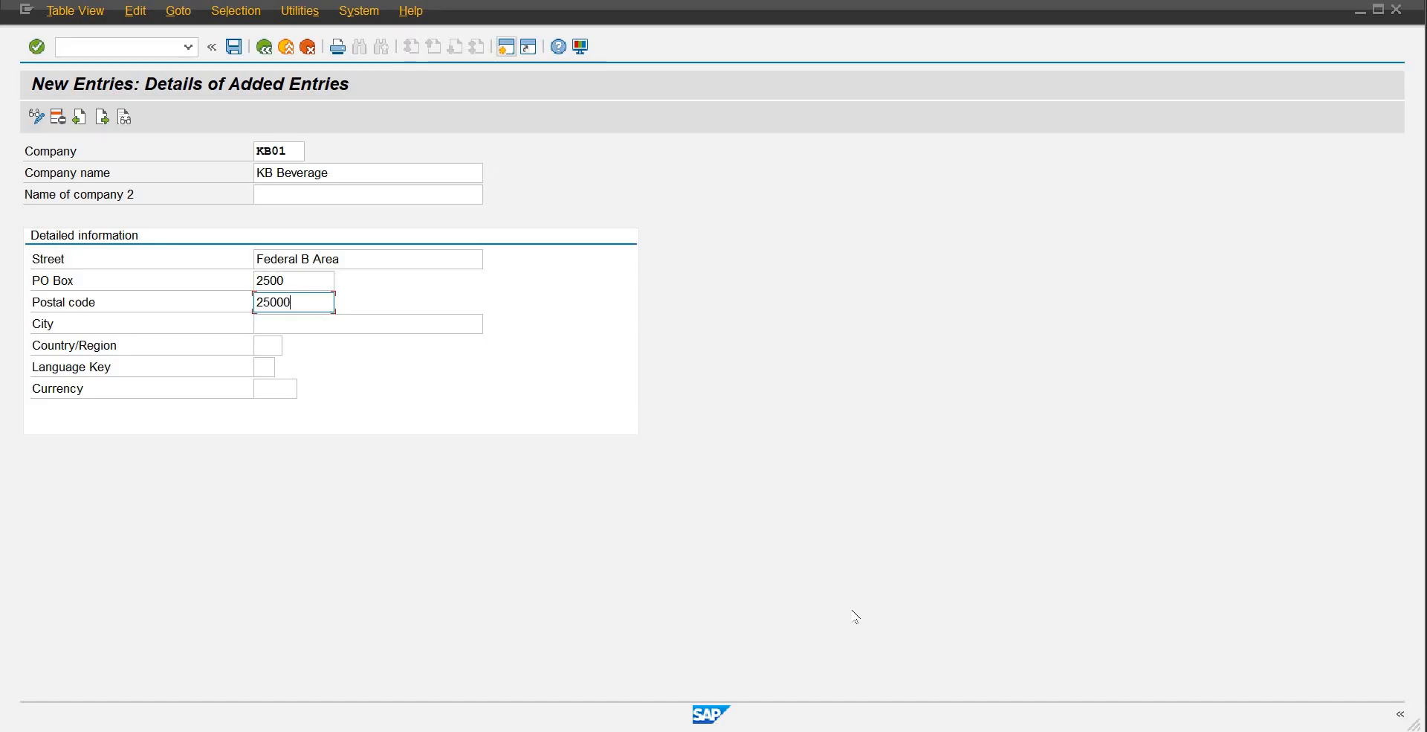
pyautogui.press('Tab')
pyautogui.write('karachi')
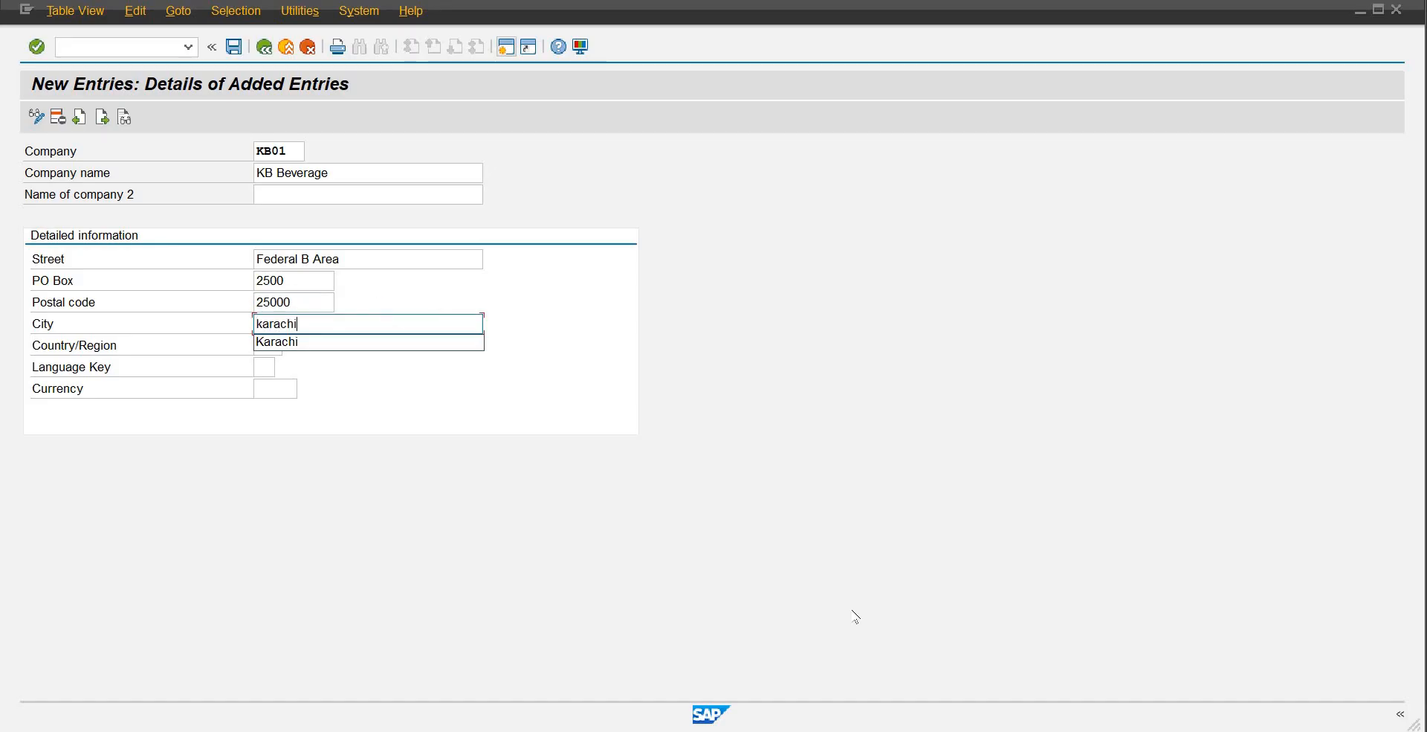
pyautogui.press('Tab')
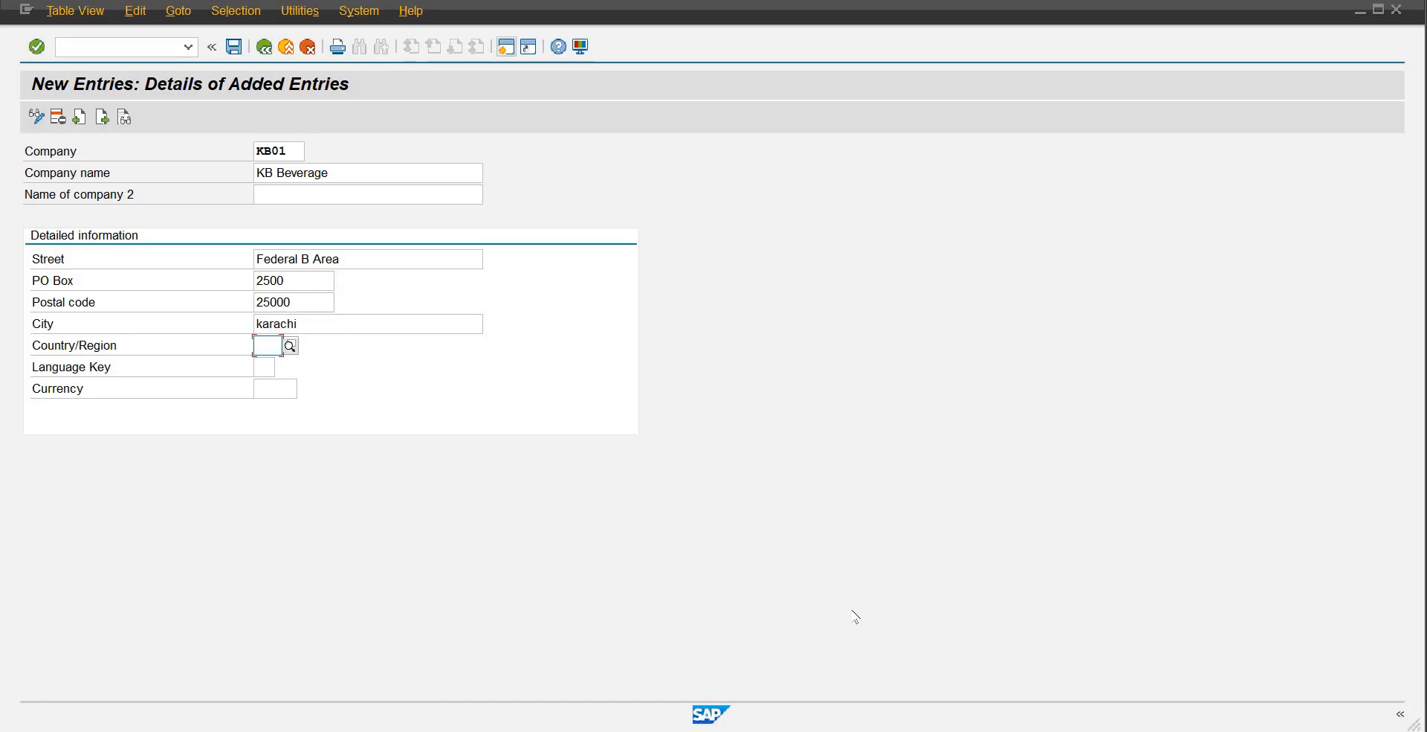
# - Set the company's country to PK, language key to EN and currency to PKR (Pakistani Rupee)
pyautogui.write('pk')
pyautogui.press('Tab')
pyautogui.write('en')
pyautogui.press('Tab')
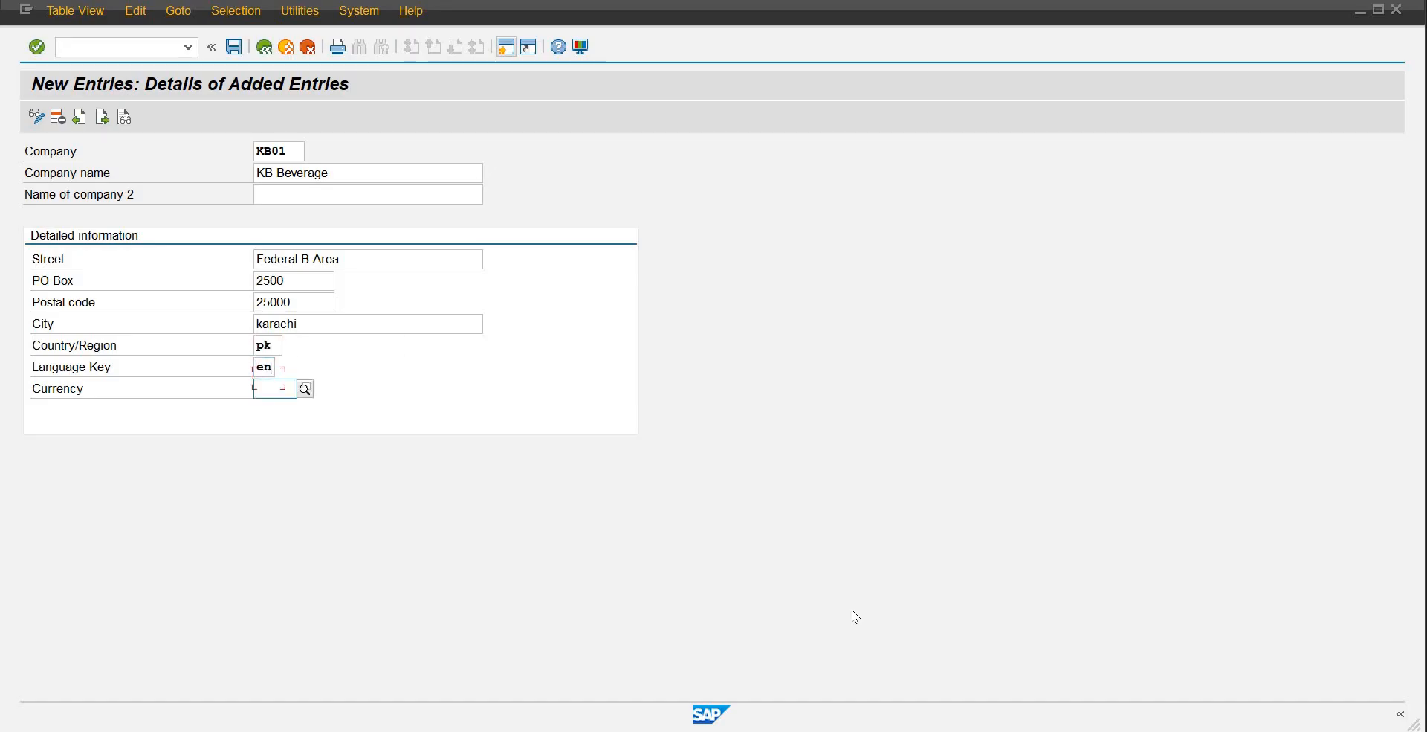
pyautogui.write('pkr')
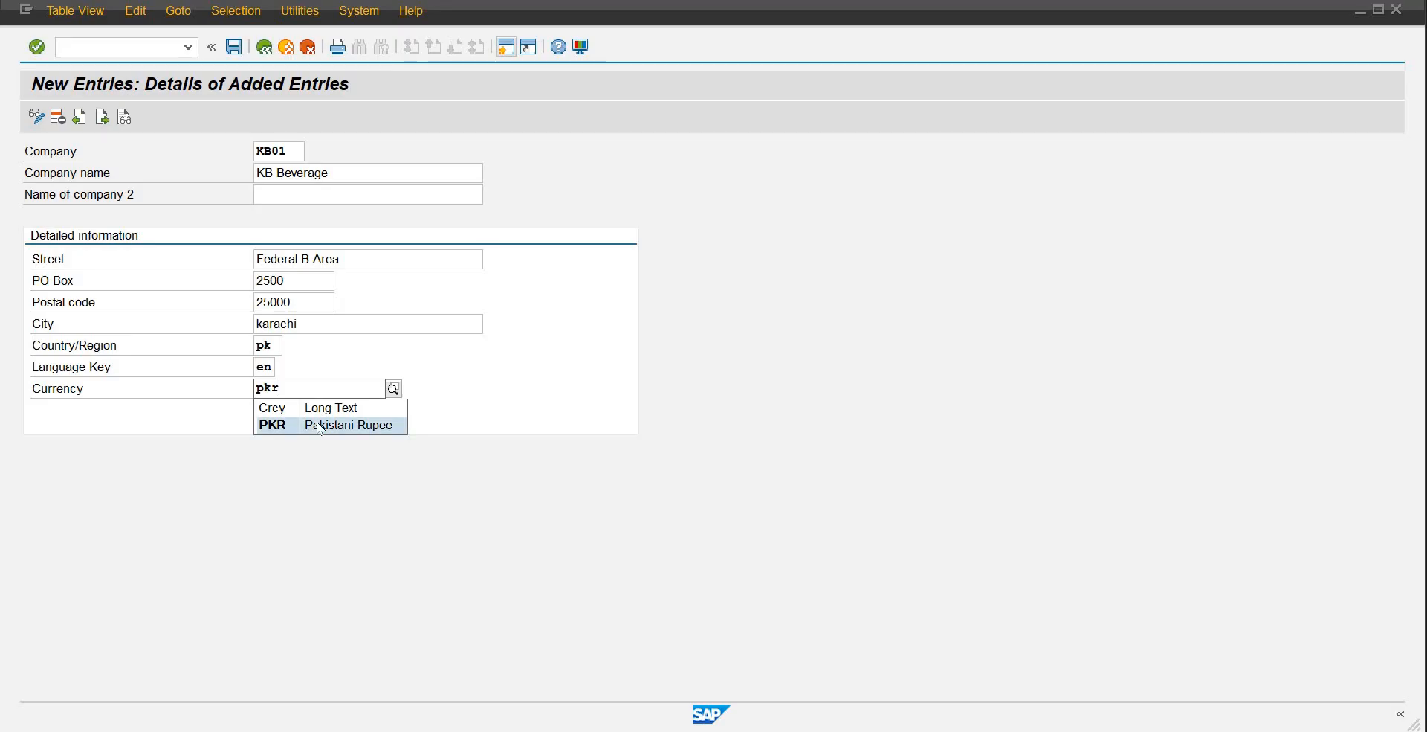
pyautogui.click(320, 425)
pyautogui.press('Return')
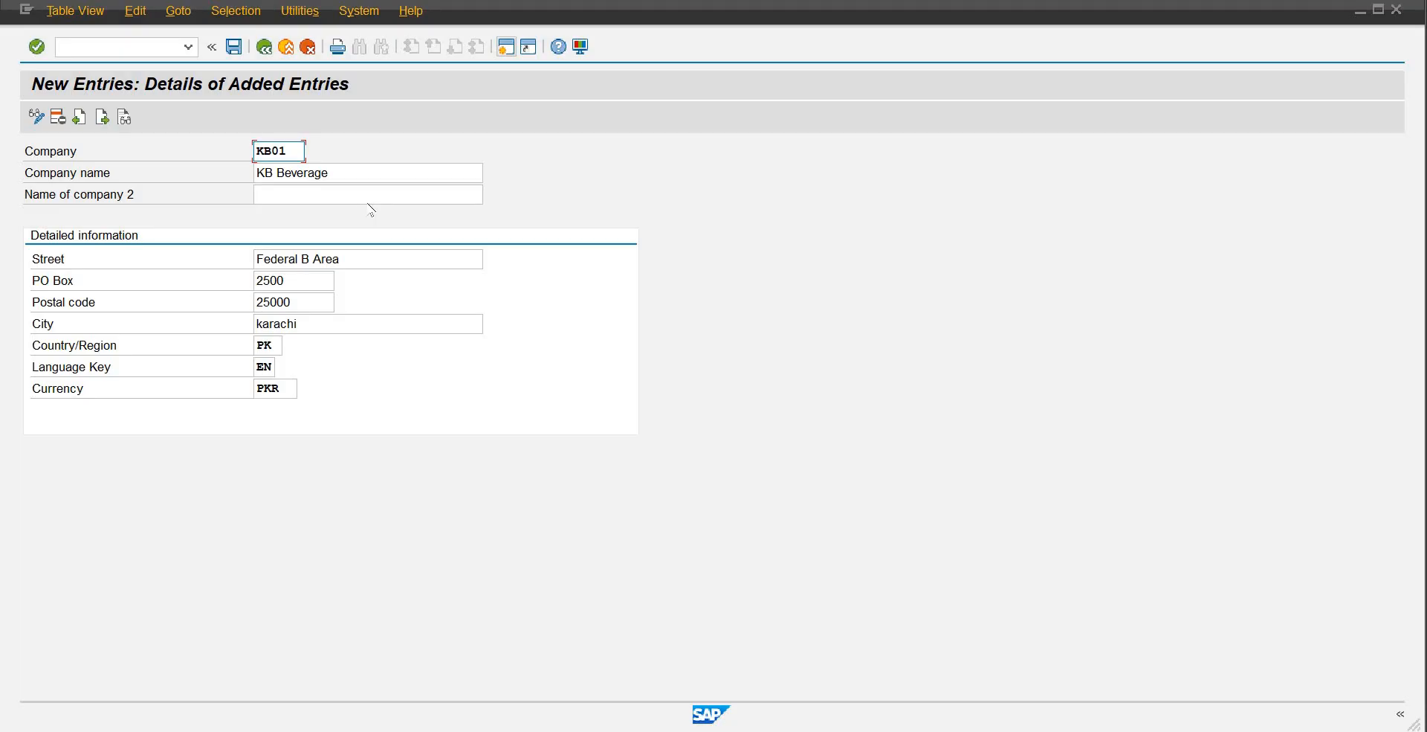
# - Save the new company entry and assign it to the proposed Sapience customizing request
pyautogui.click(233, 48)
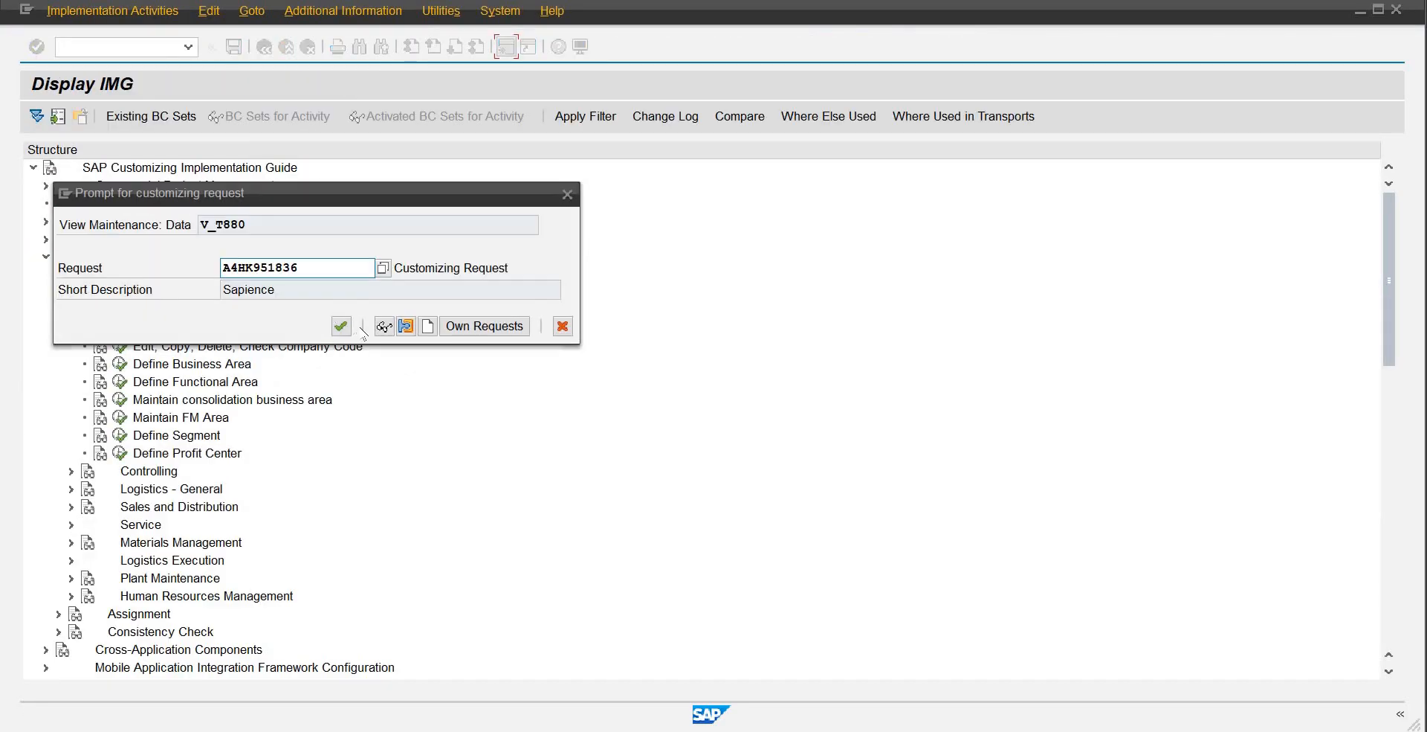
pyautogui.moveTo(387, 201); pyautogui.dragTo(695, 193)
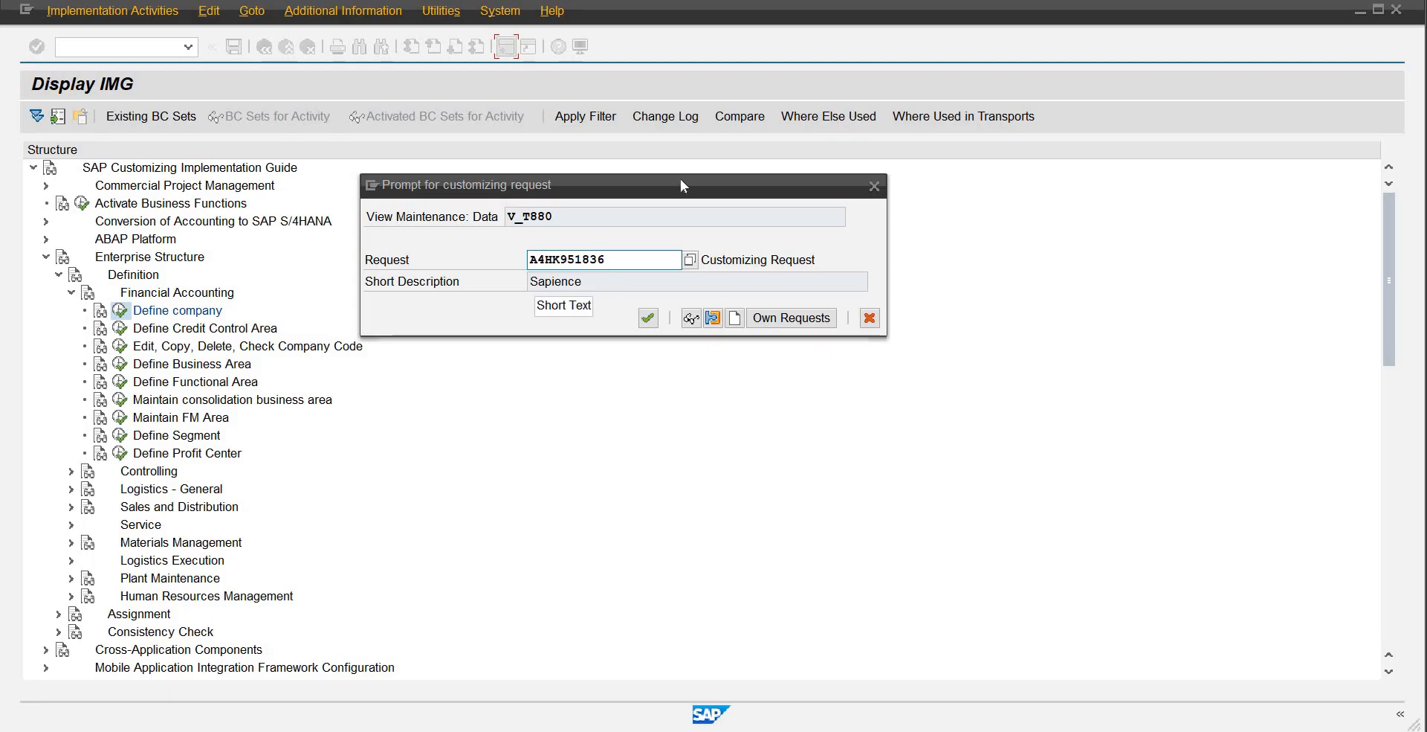
pyautogui.click(647, 320)
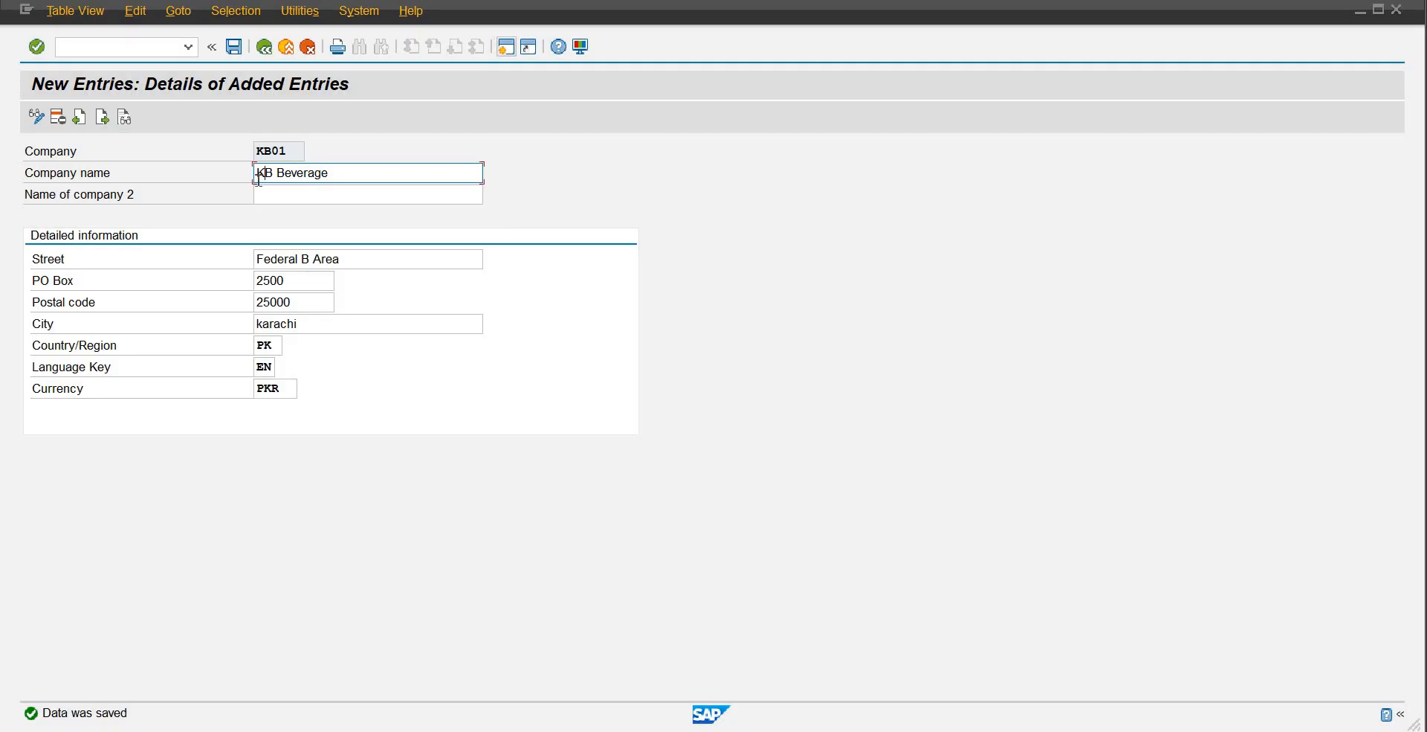
# - Leave the company entry and the Internal trading partners overview for the customizing guide, saving the changes on exit
pyautogui.moveTo(266, 177); pyautogui.dragTo(256, 178)
pyautogui.click(345, 175)
pyautogui.click(263, 47)
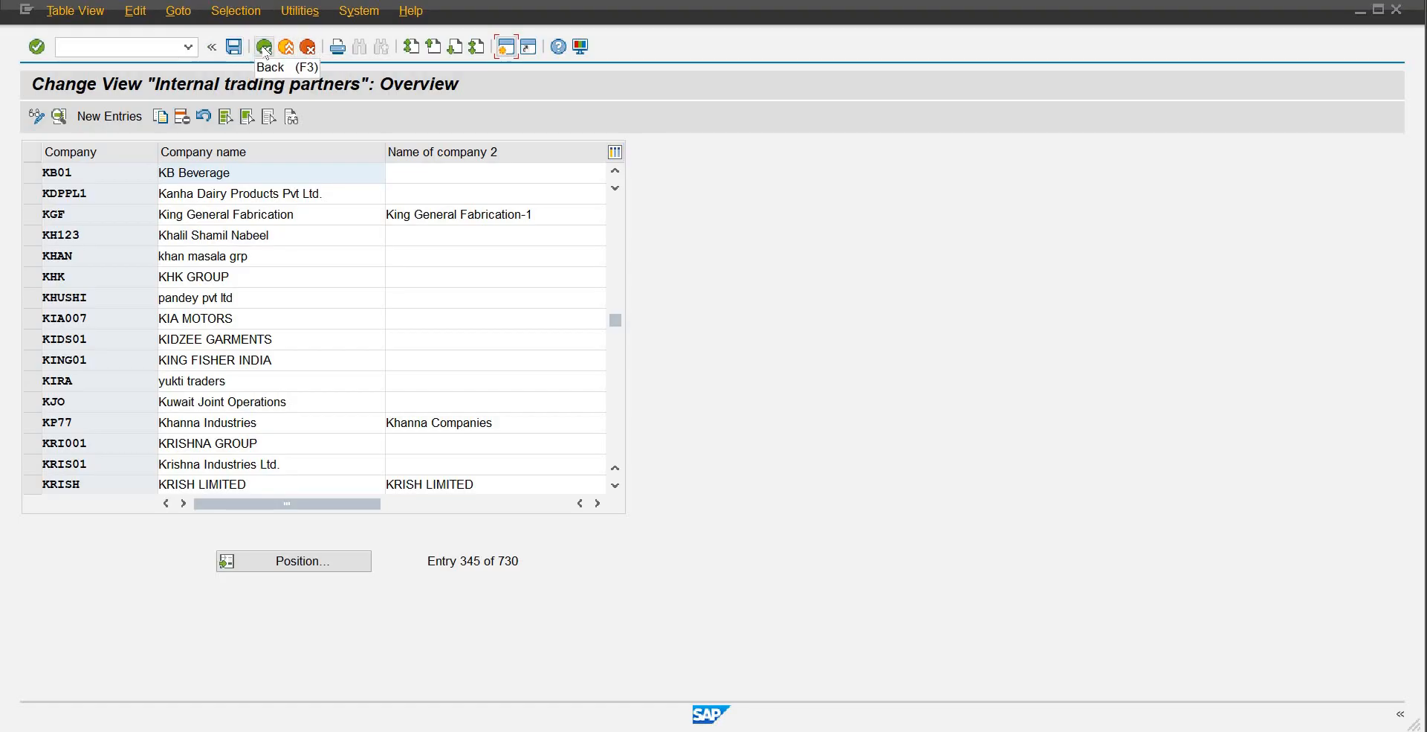
pyautogui.click(265, 47)
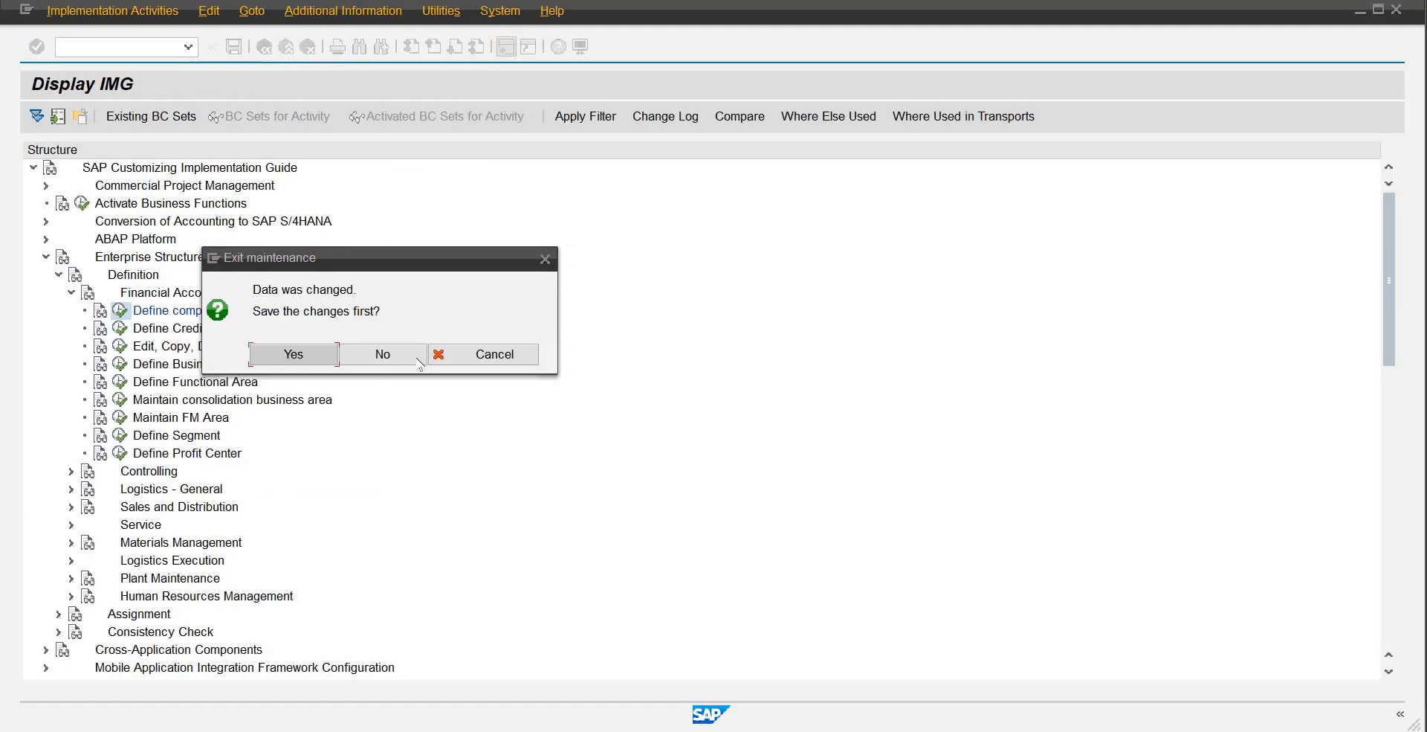
pyautogui.click(294, 354)
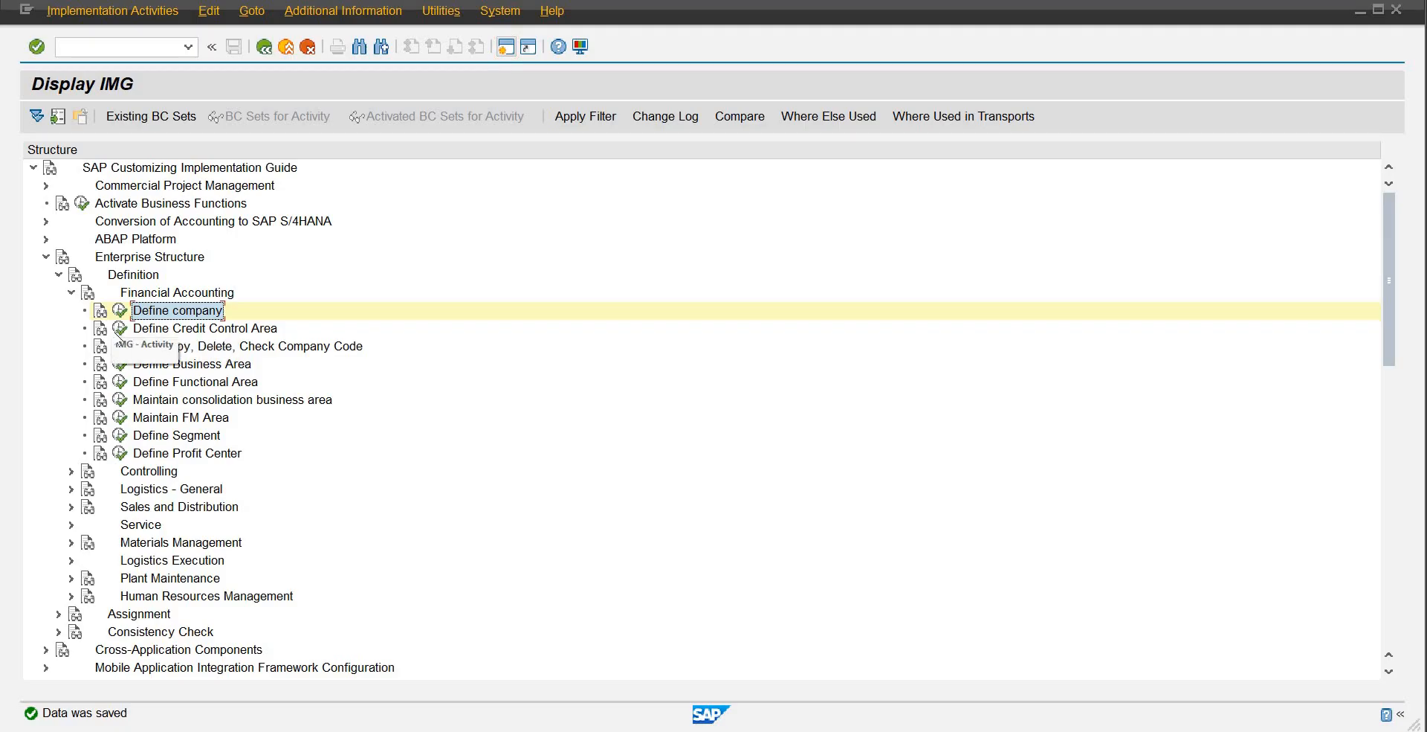
# - Try to open the Define Credit Control Area activity and decline displaying the locked data
pyautogui.click(118, 334)
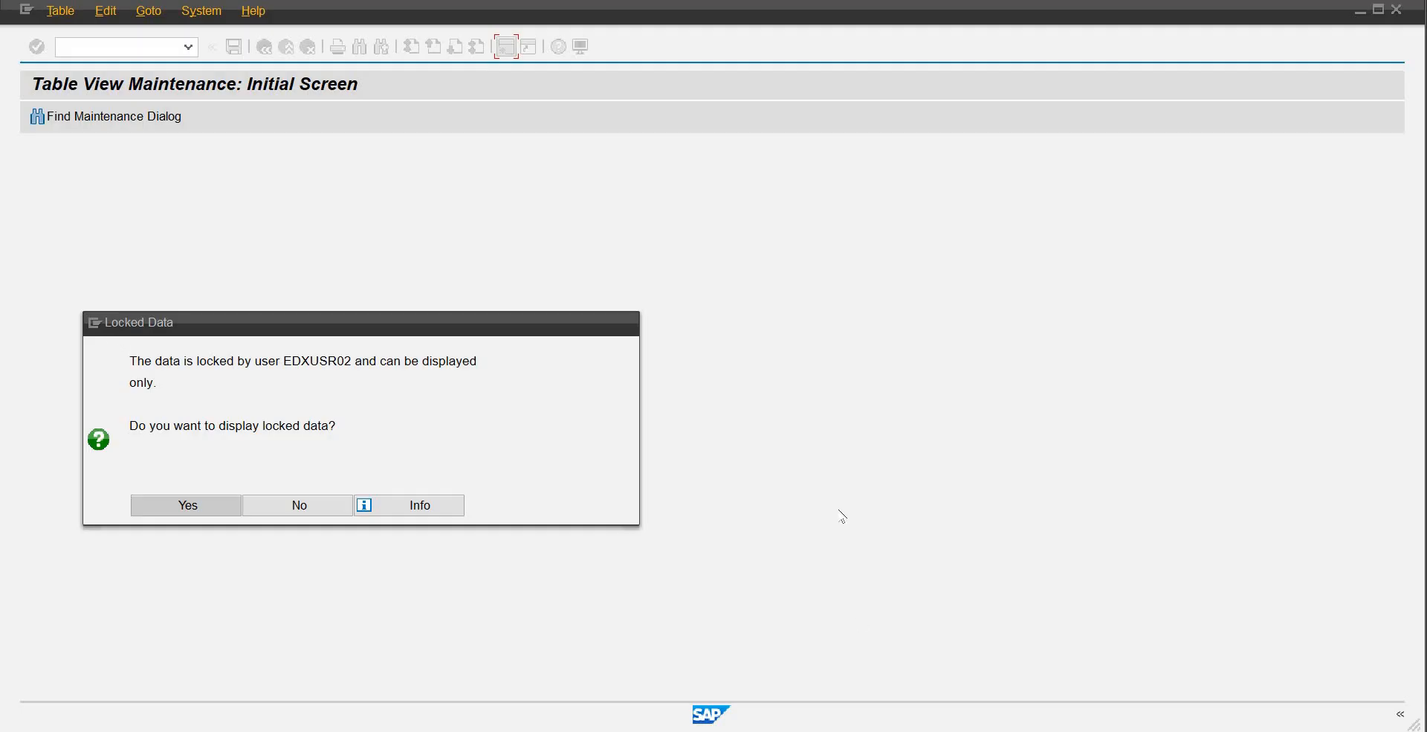
pyautogui.moveTo(484, 331); pyautogui.dragTo(536, 286)
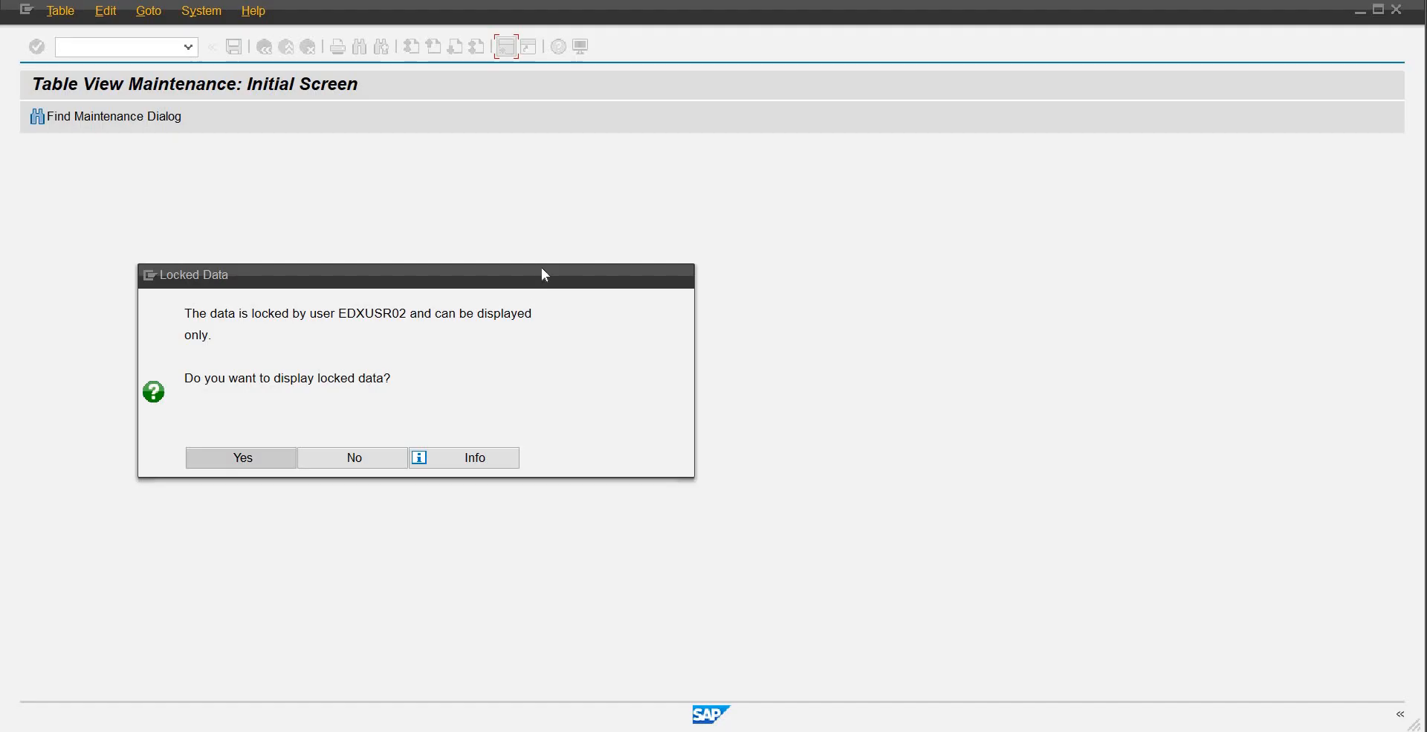
pyautogui.moveTo(542, 268); pyautogui.dragTo(550, 253)
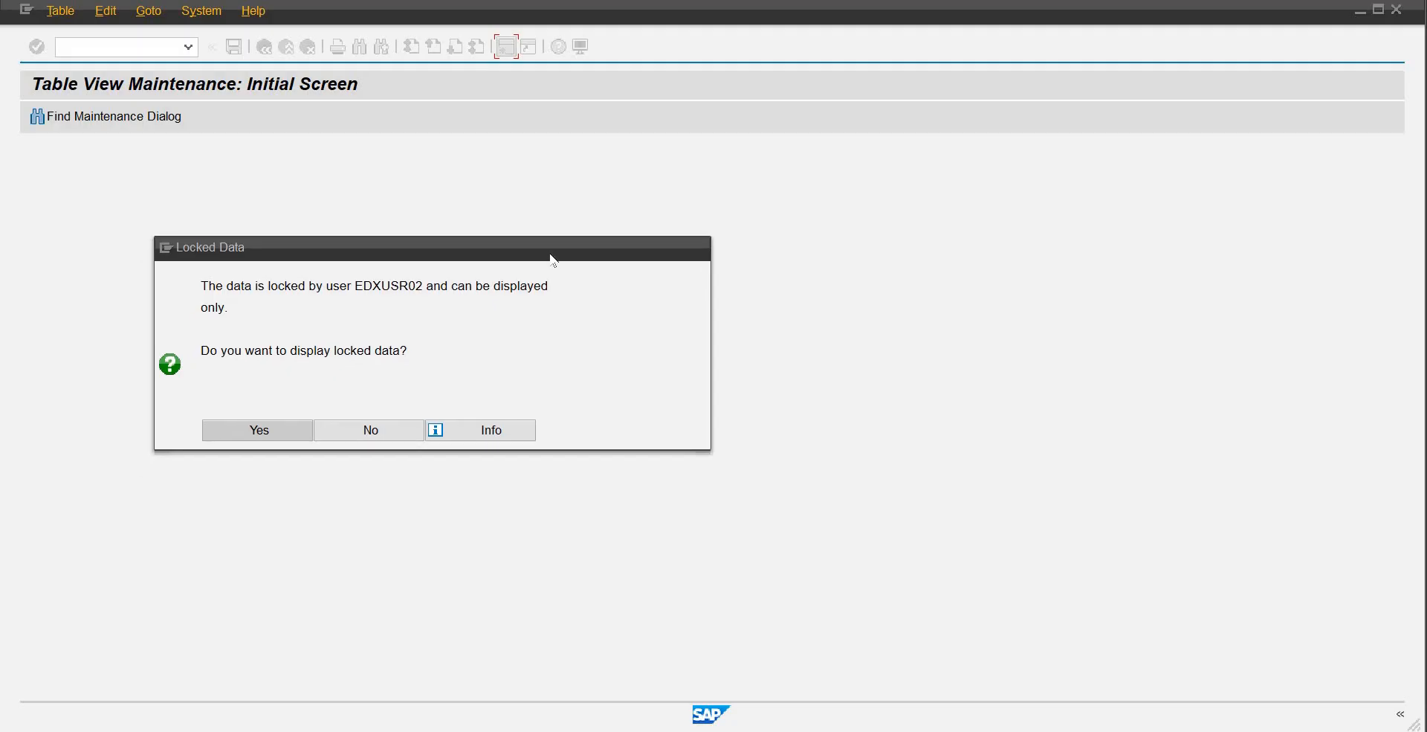
pyautogui.click(377, 439)
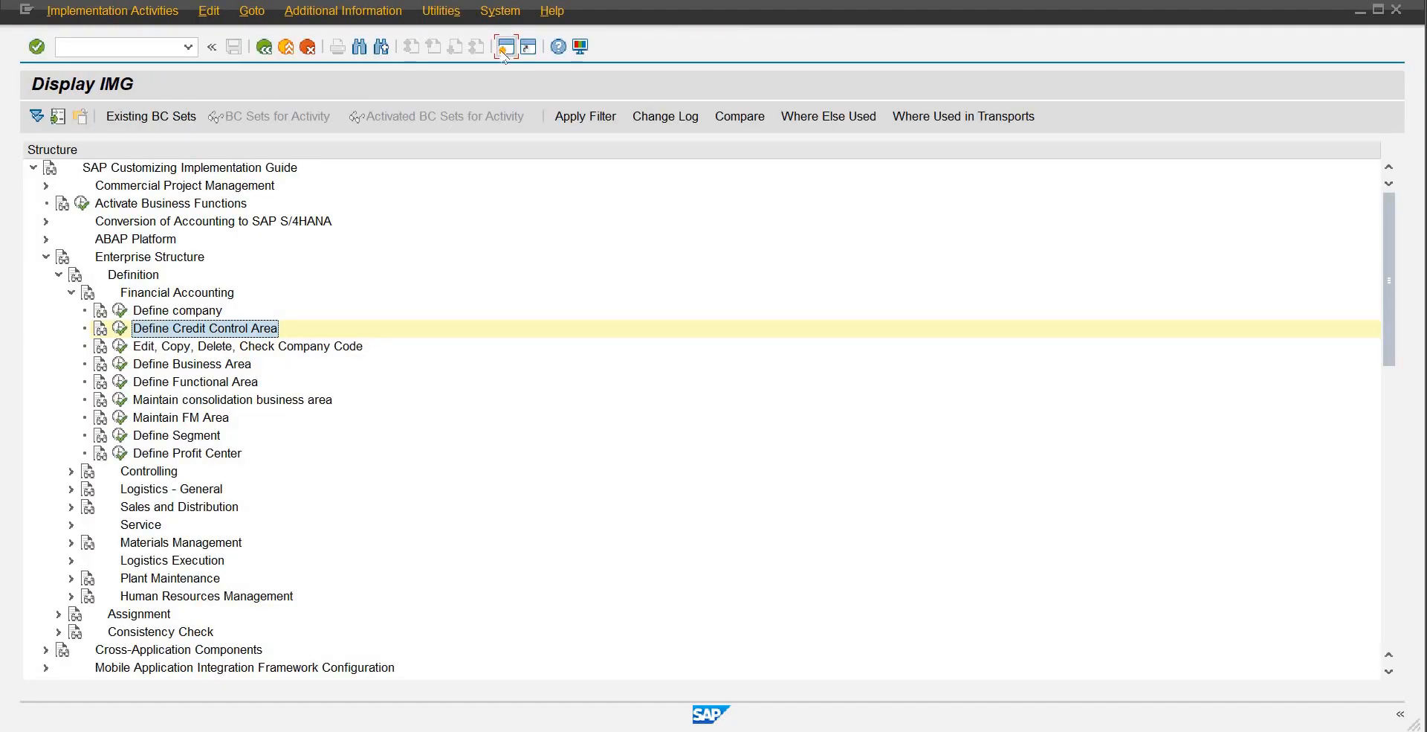
# - Run transaction SM12 in a new session and search the lock entries of all users in client 600
pyautogui.click(506, 50)
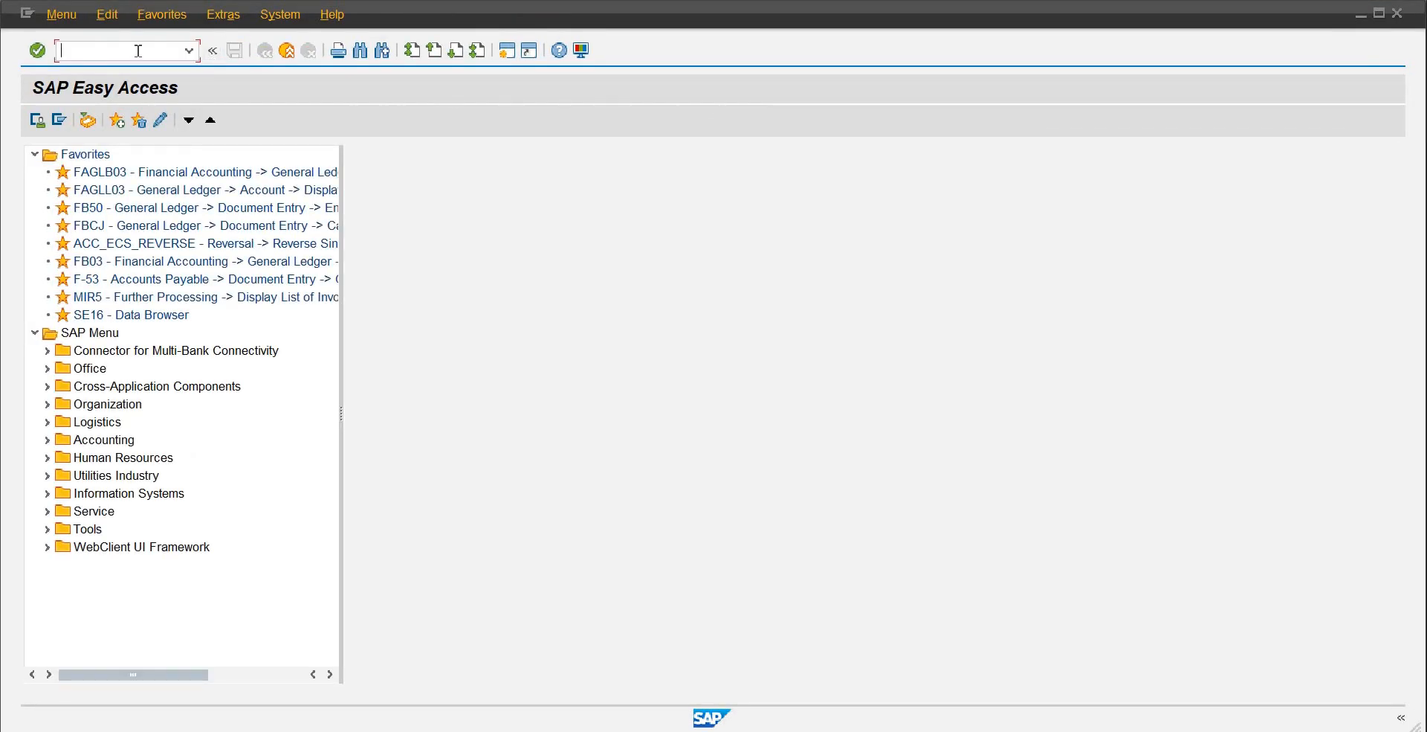
pyautogui.write('sm12')
pyautogui.press('Return')
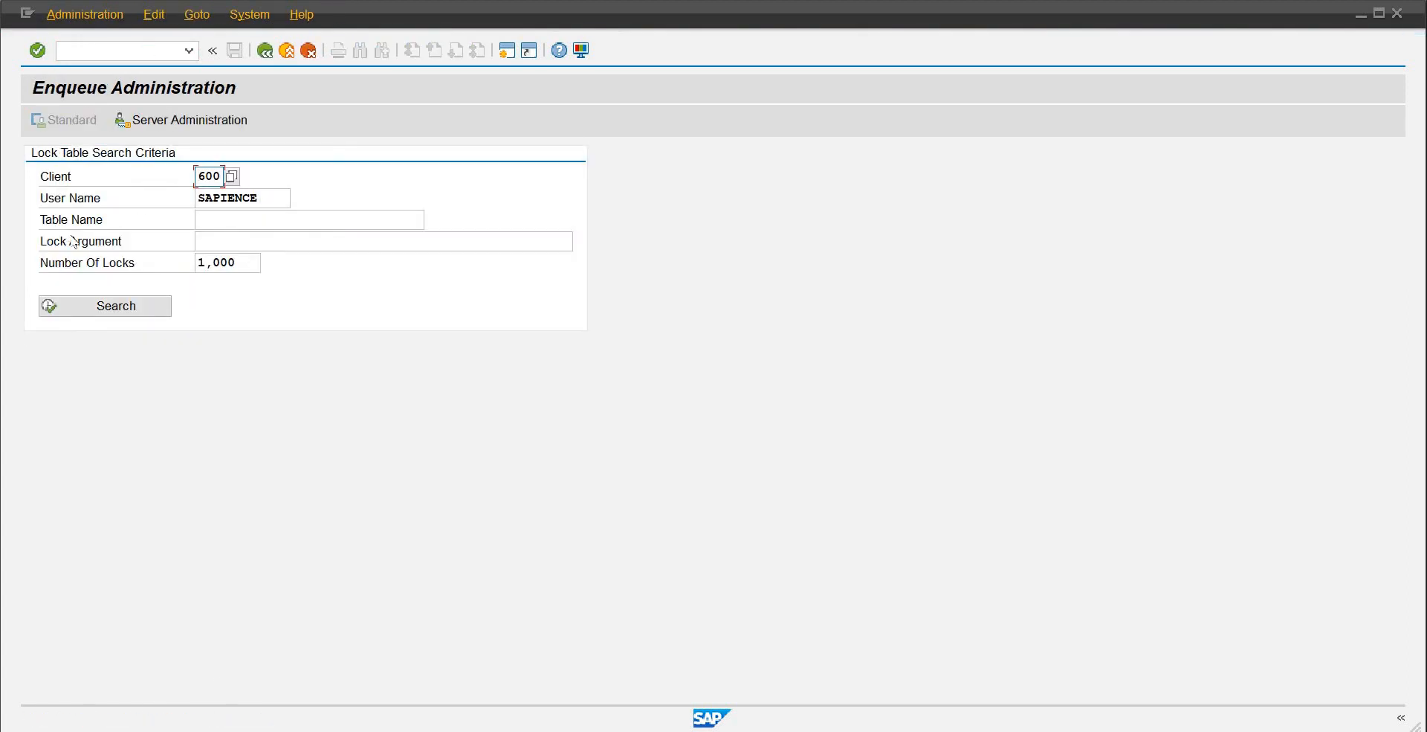
pyautogui.press('Tab')
pyautogui.press('Delete')
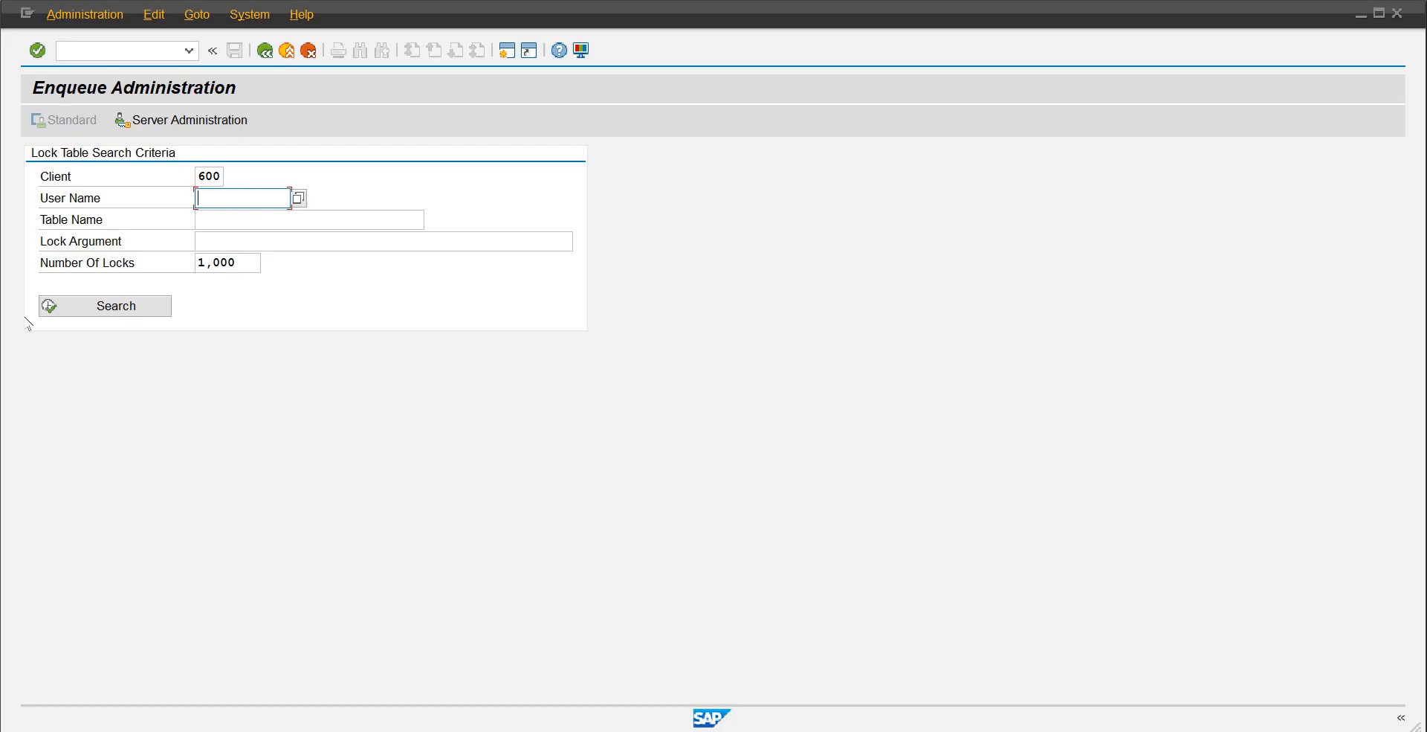
pyautogui.click(116, 307)
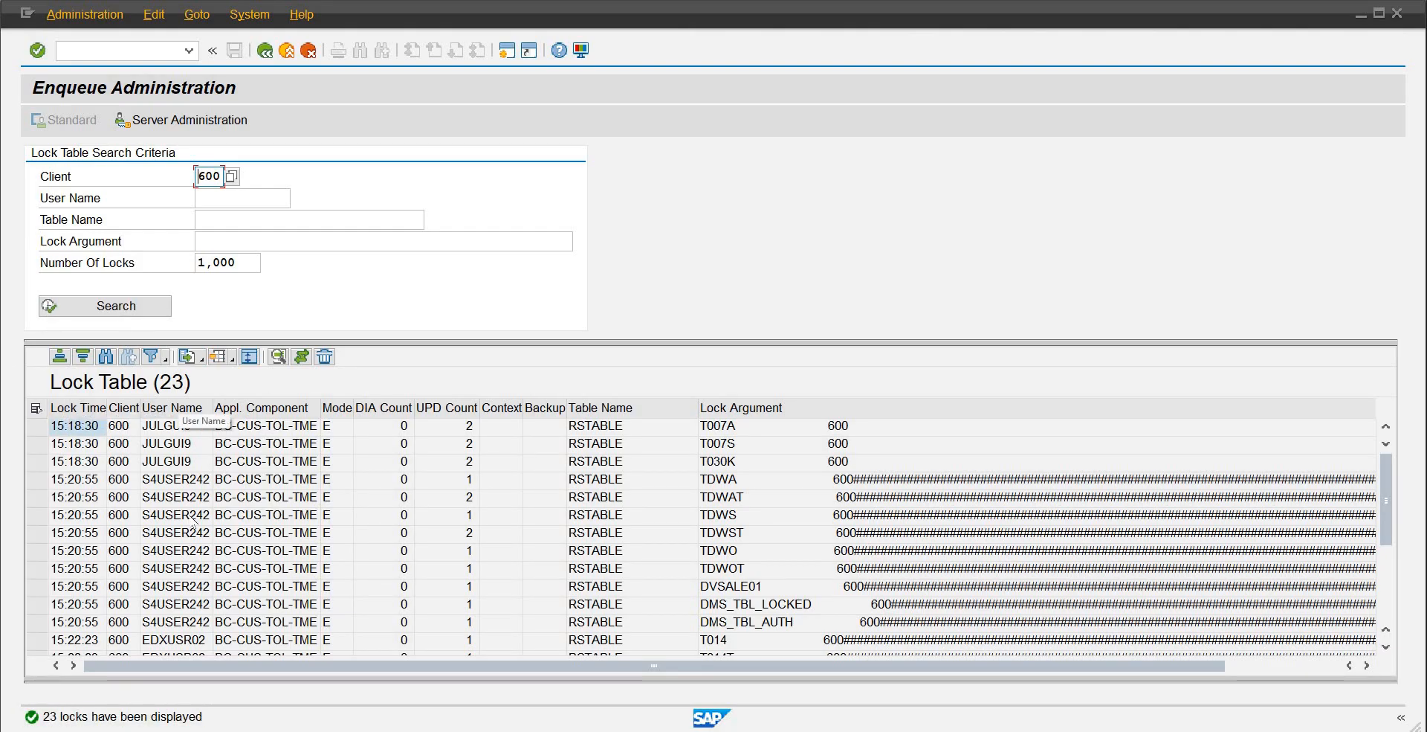
# - Delete all listed lock entries with confirmation, including the entries remaining after the first deletion
pyautogui.click(37, 426)
pyautogui.hotkey('ctrl', 'a')
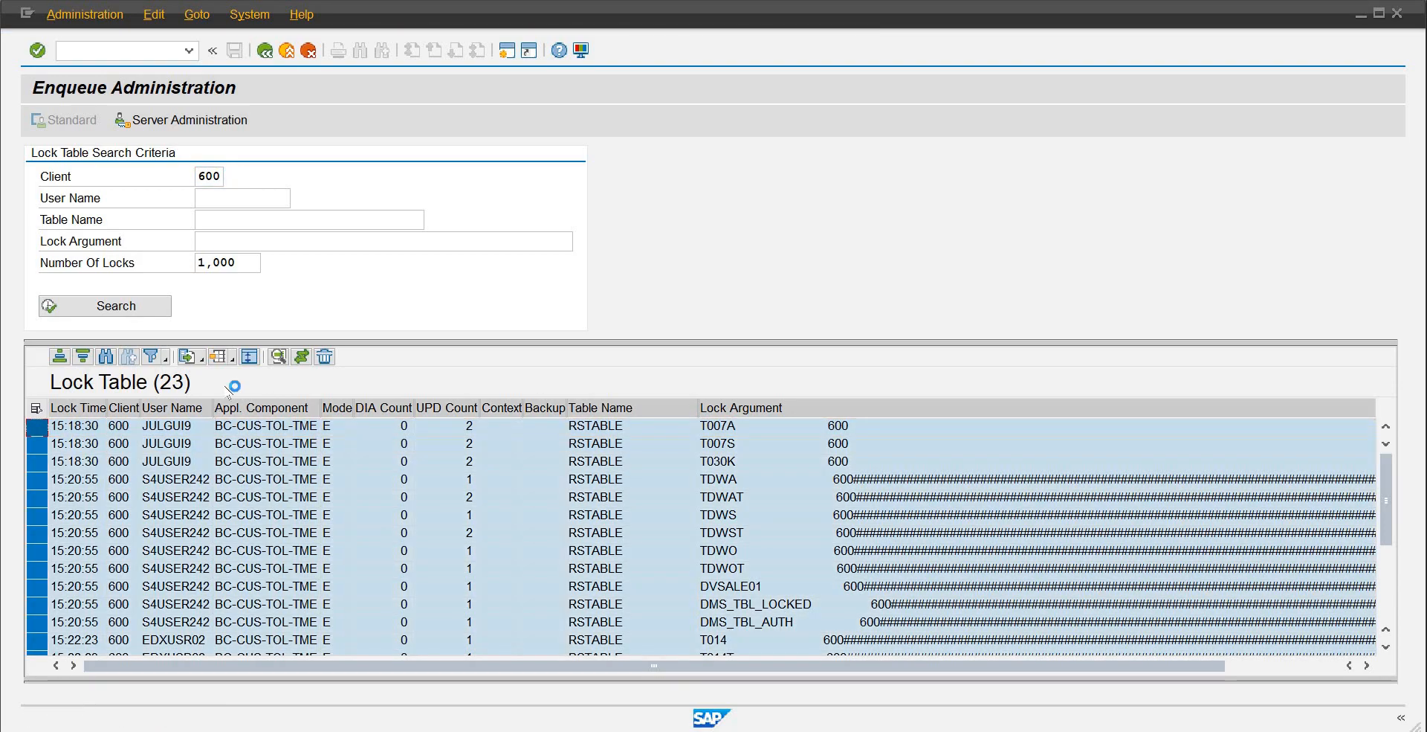
pyautogui.click(324, 357)
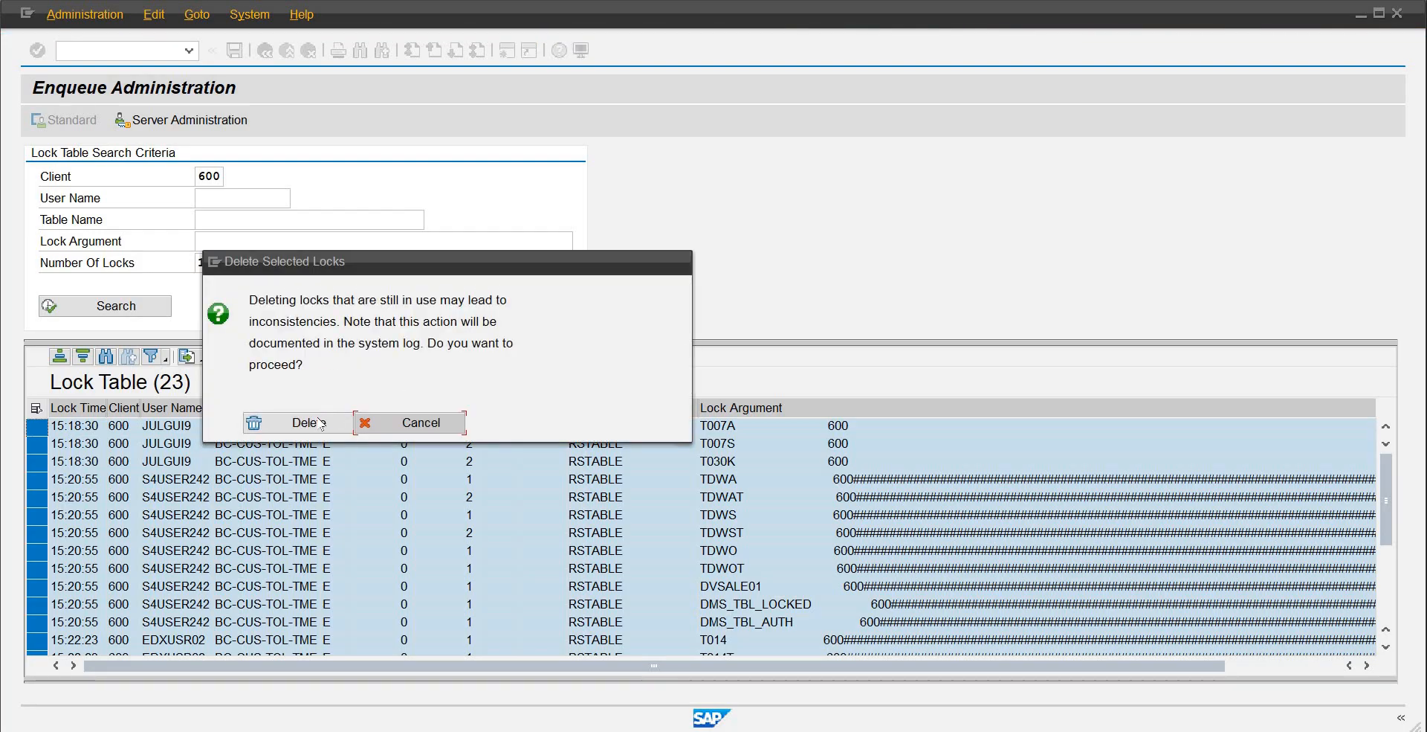
pyautogui.click(320, 422)
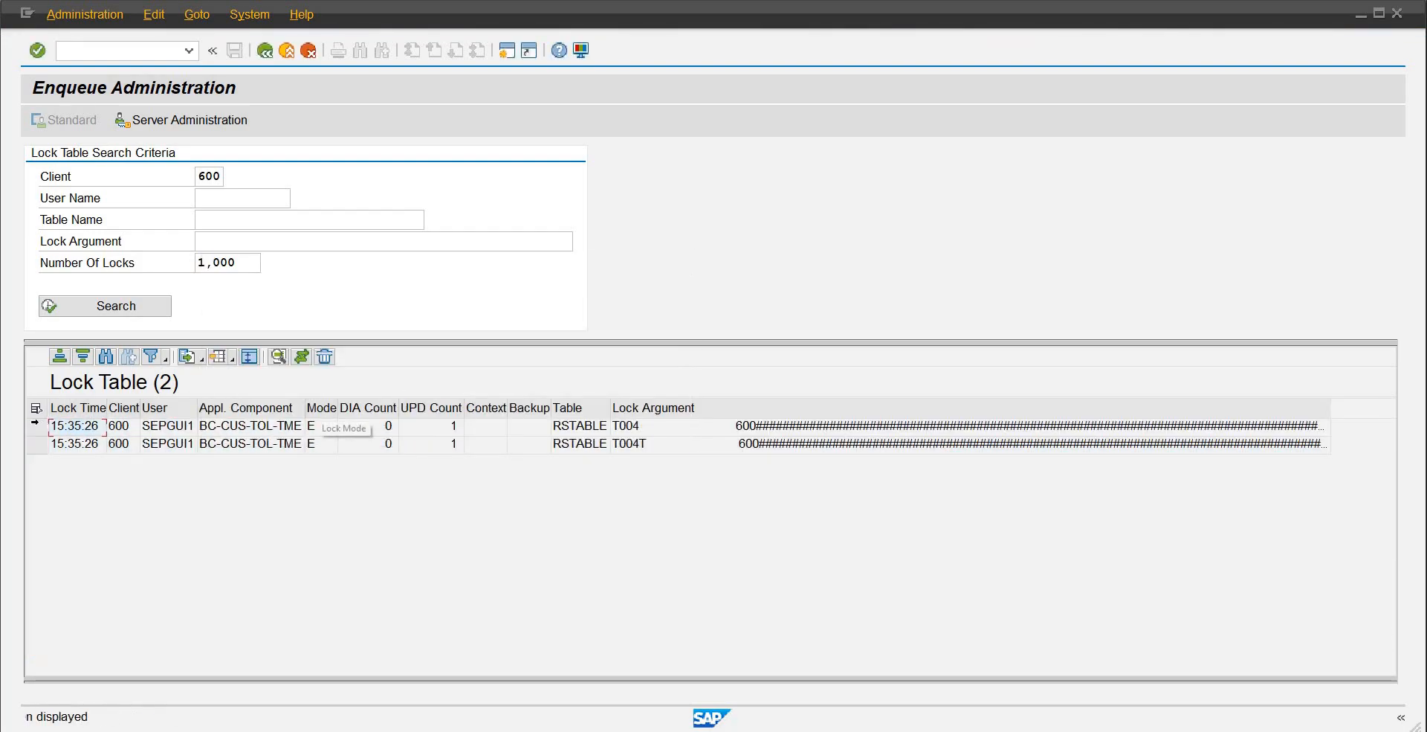
pyautogui.click(35, 427)
pyautogui.click(36, 407)
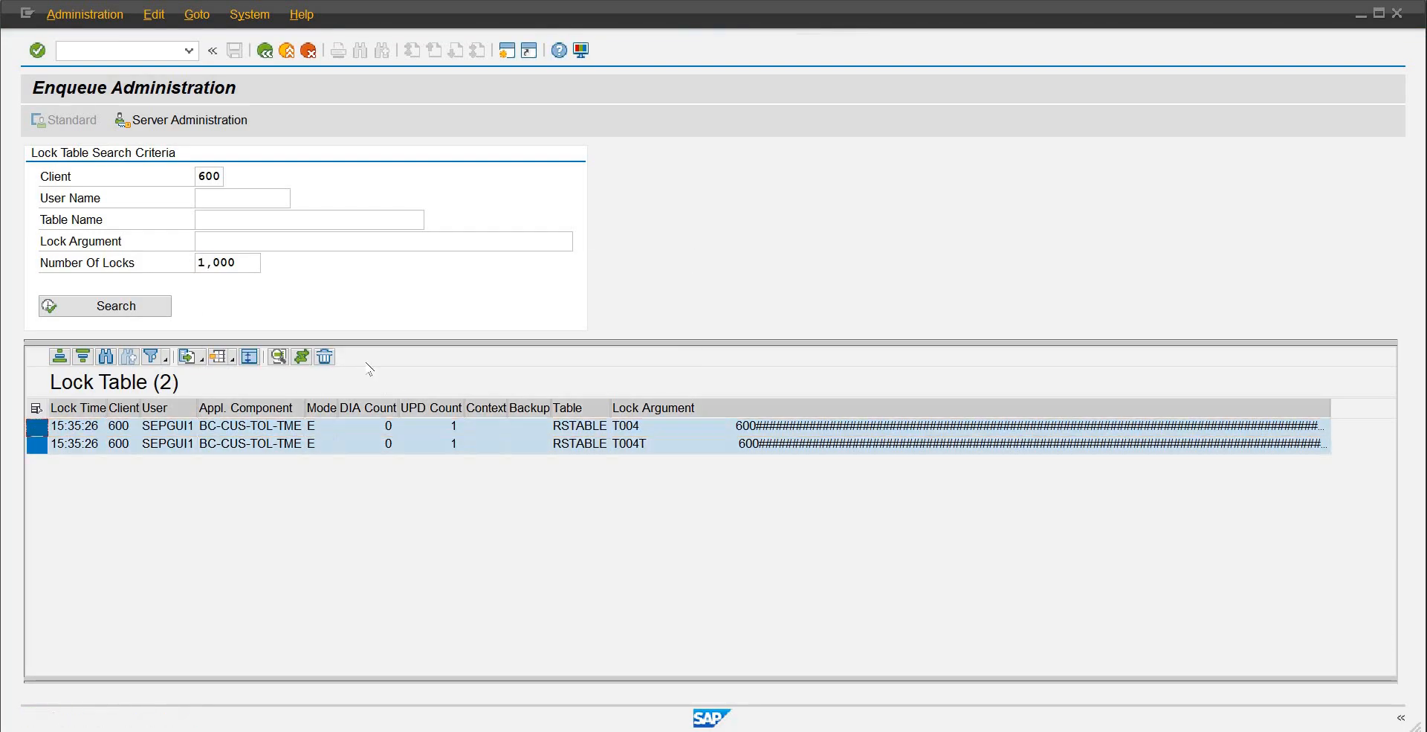
pyautogui.click(325, 357)
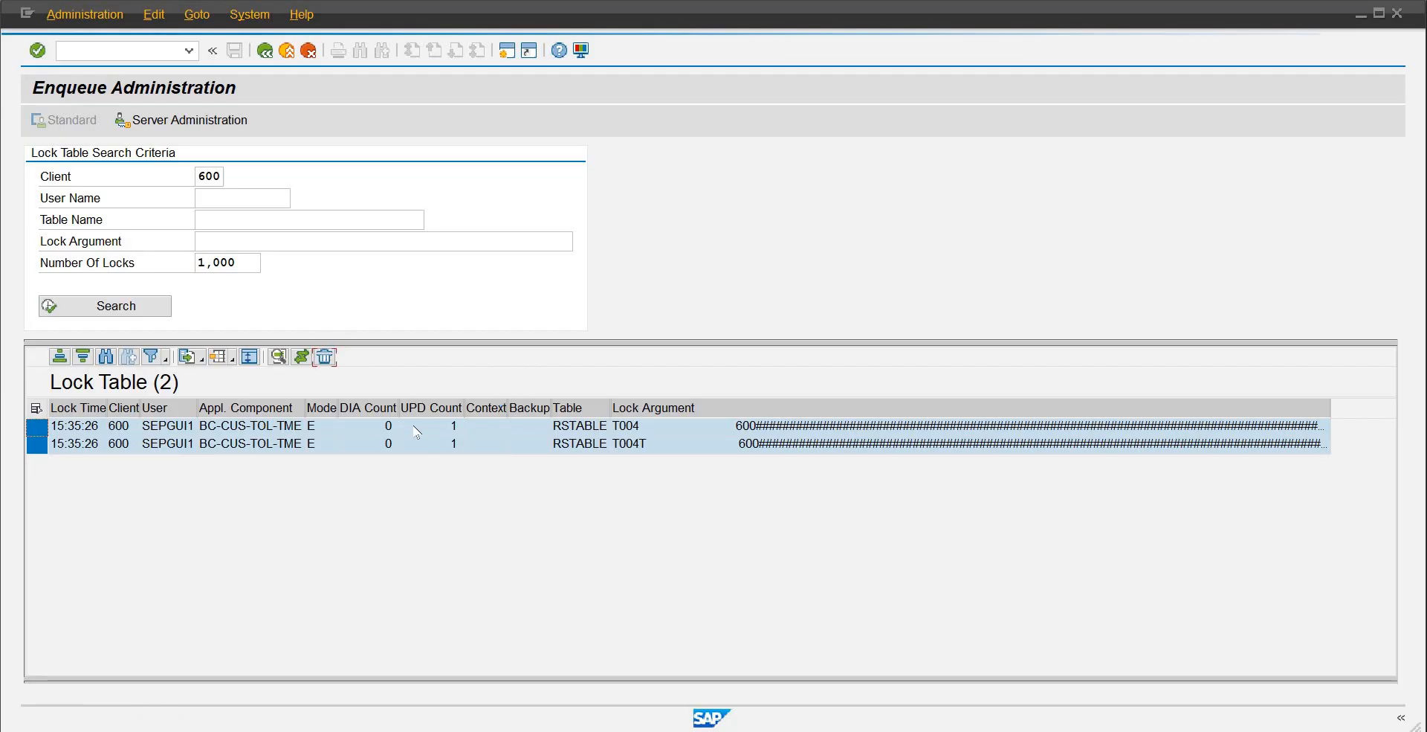
pyautogui.click(342, 422)
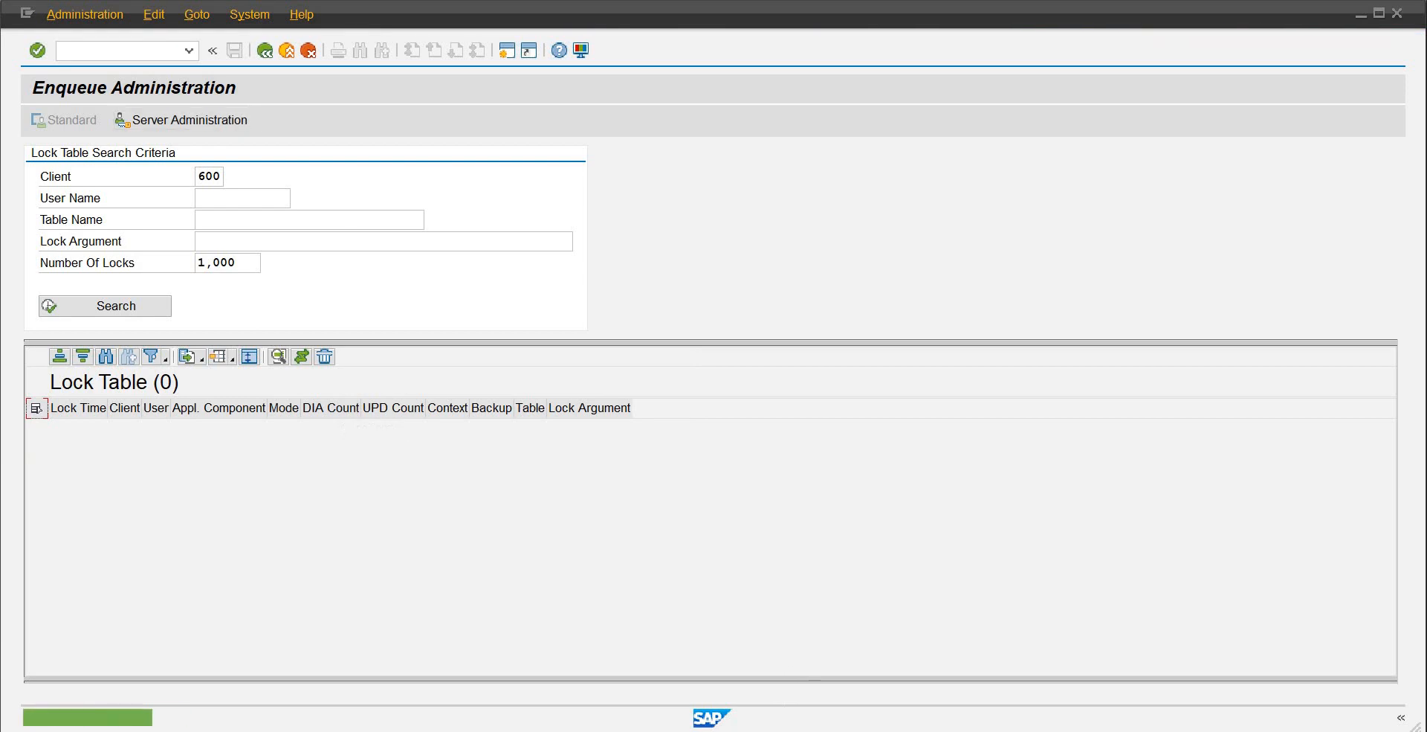
# - Close the G/L account document session and start a new credit control area entry from the customizing guide
pyautogui.click(802, 685)
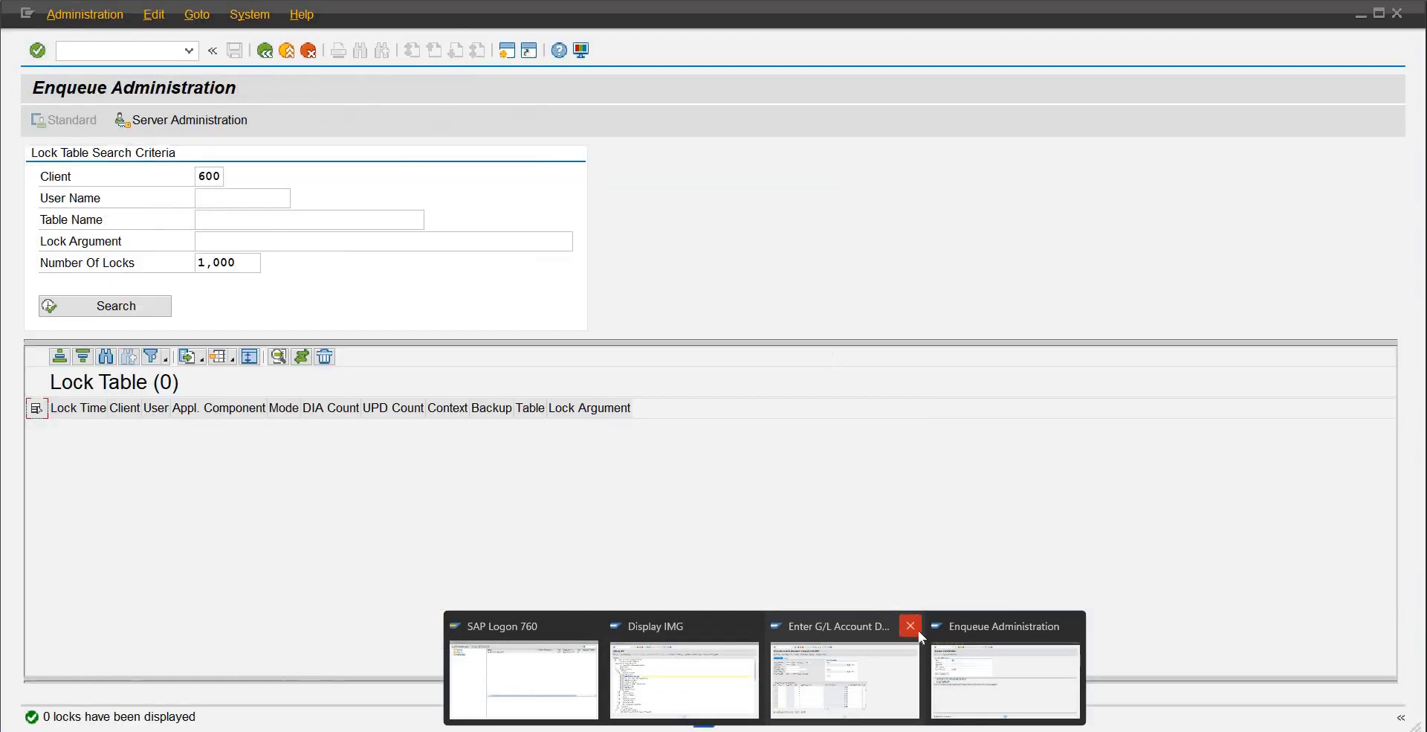
pyautogui.click(918, 630)
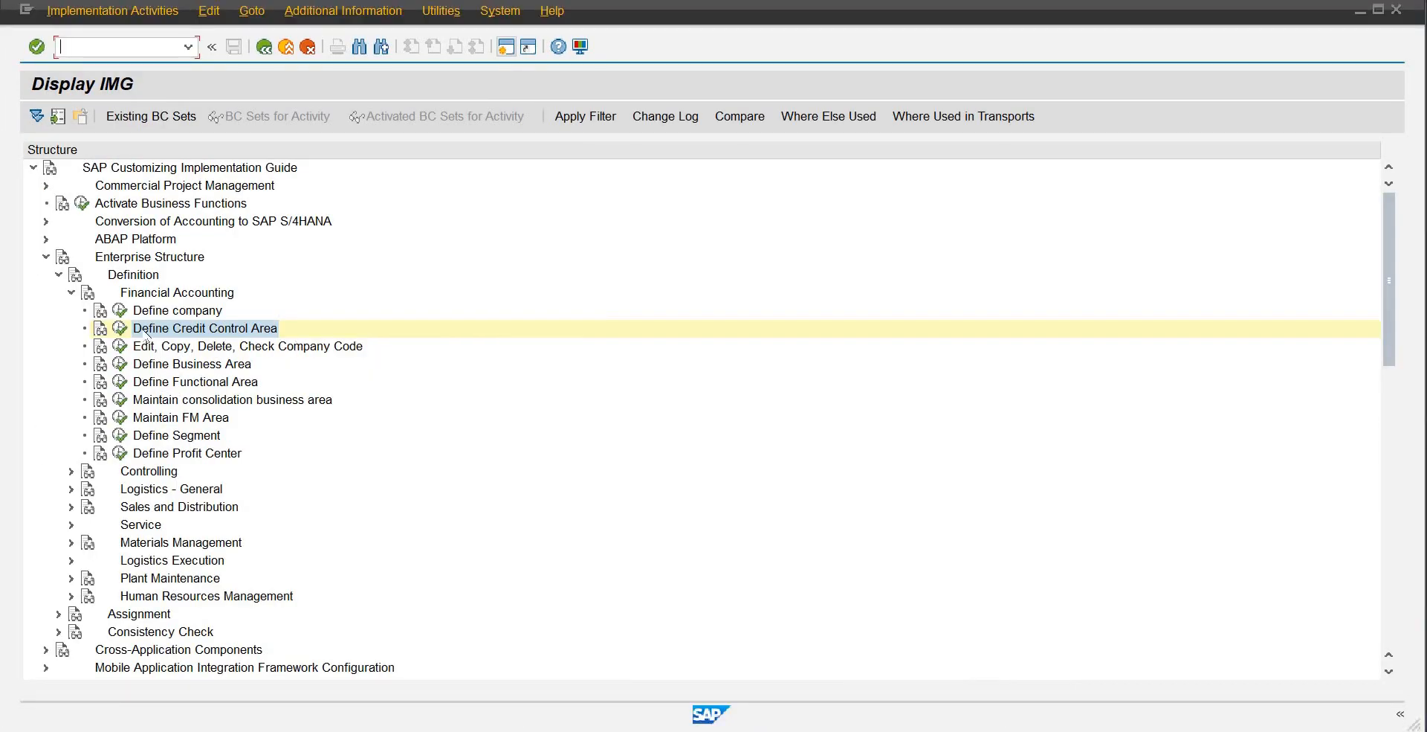
pyautogui.click(119, 328)
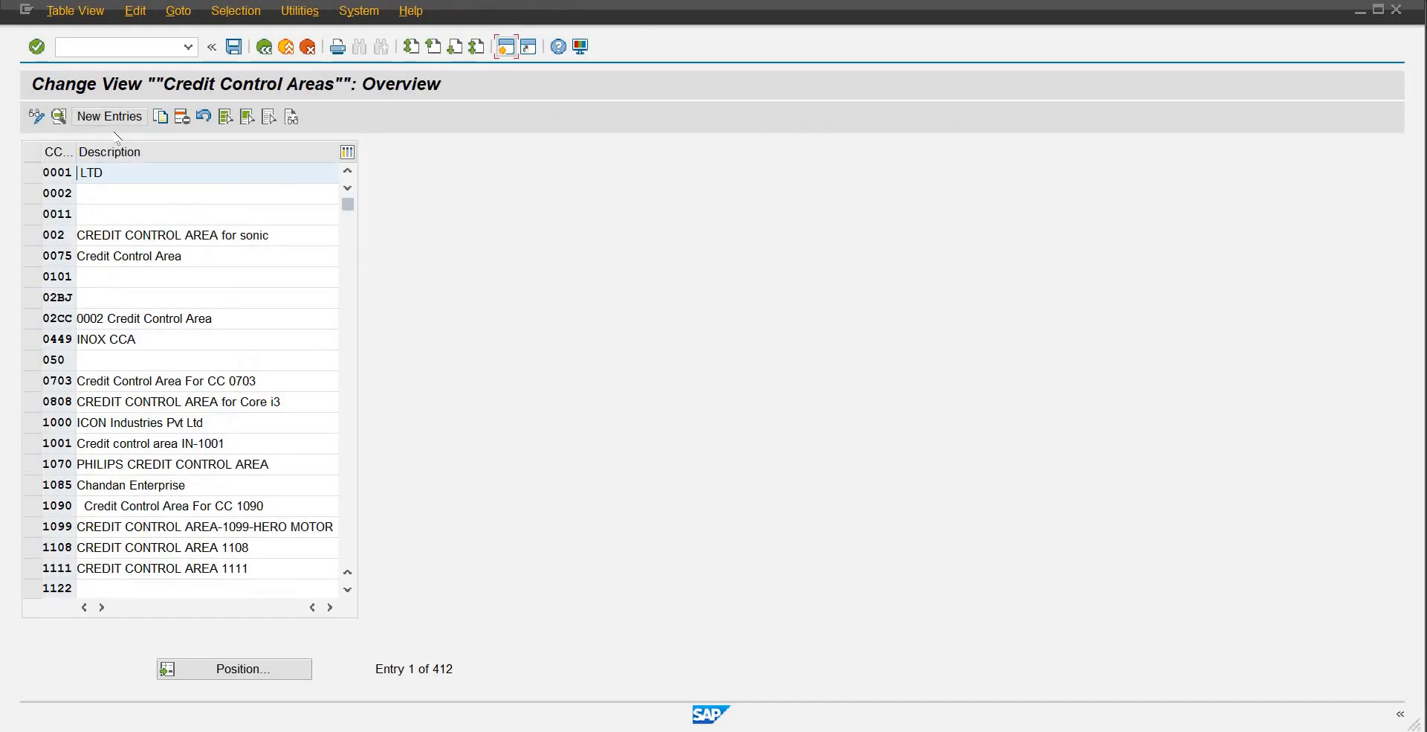
pyautogui.press('F5')
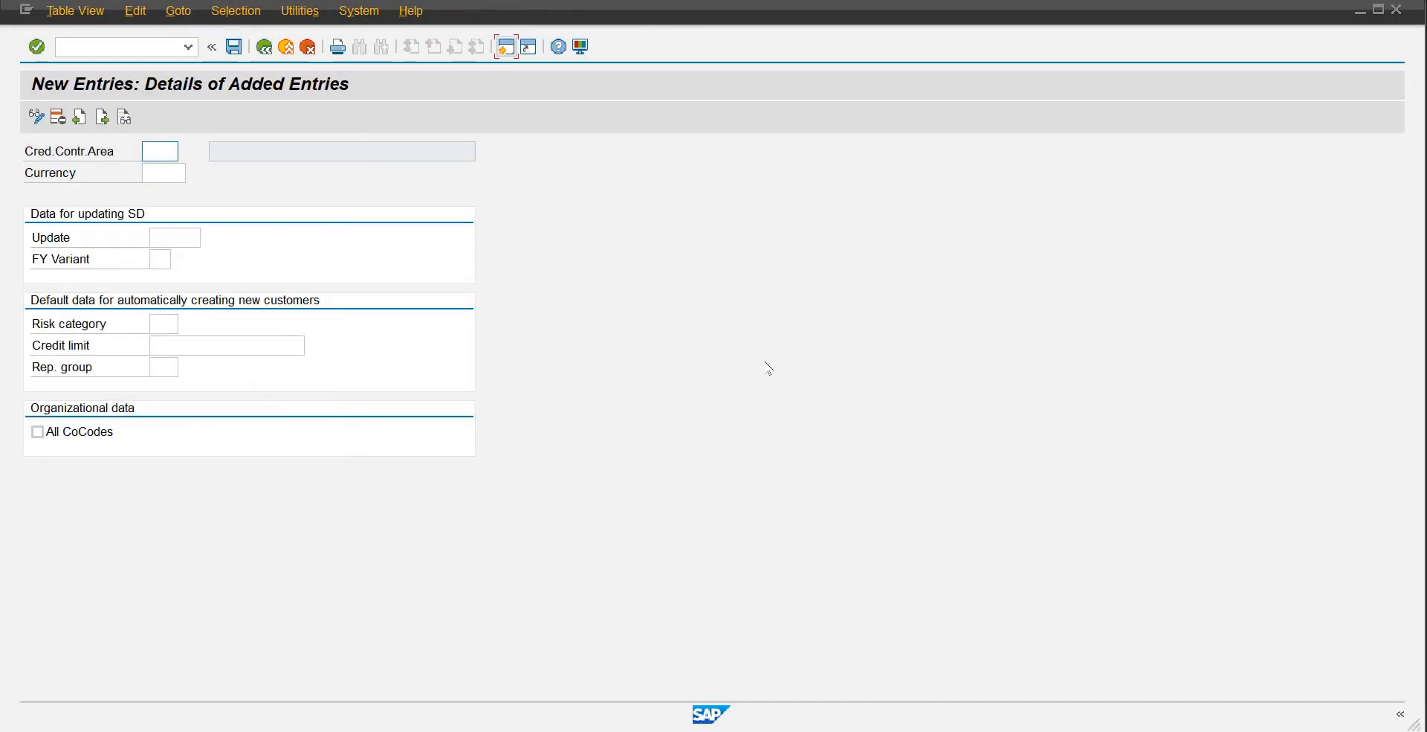
# - Try to enter credit control area CCAK with currency PKR
pyautogui.write('ccak')
pyautogui.click(156, 177)
pyautogui.write('PKR')
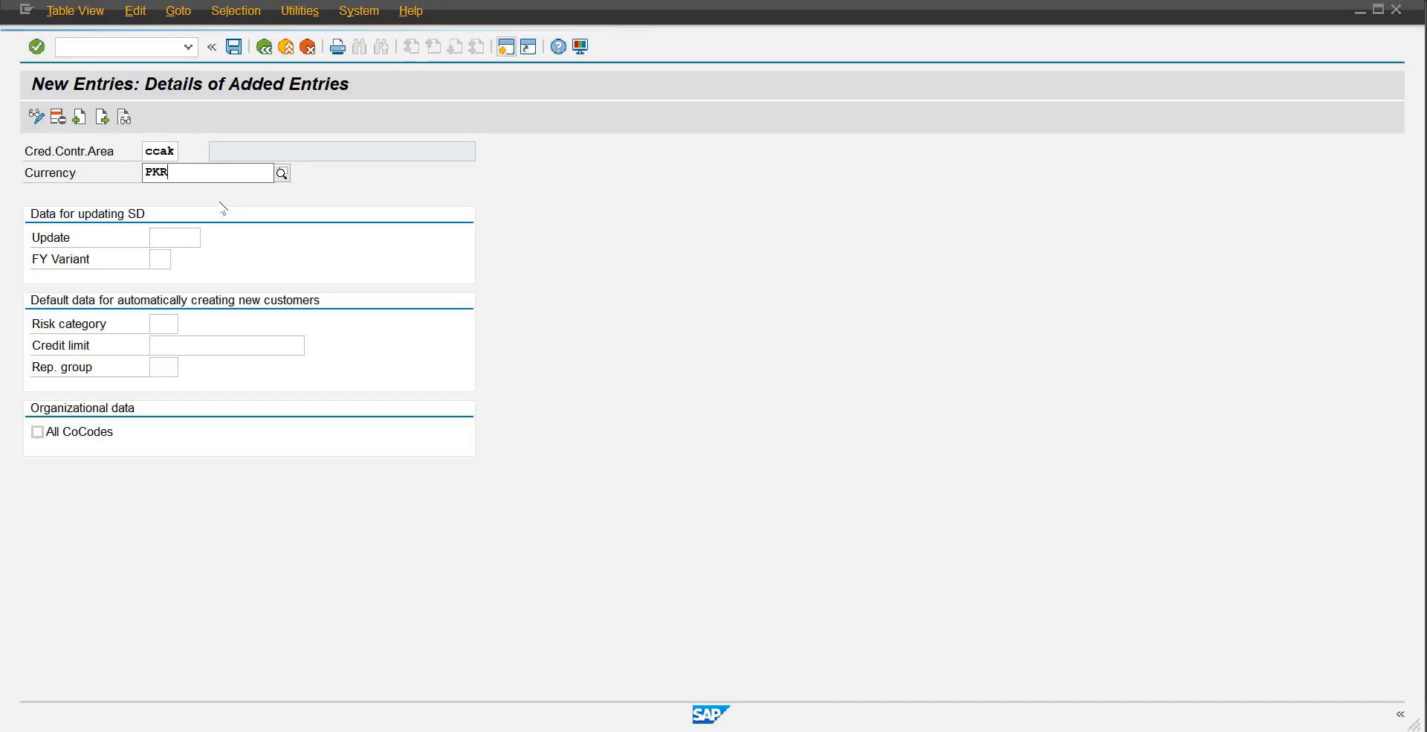
pyautogui.click(220, 151)
pyautogui.press('Return')
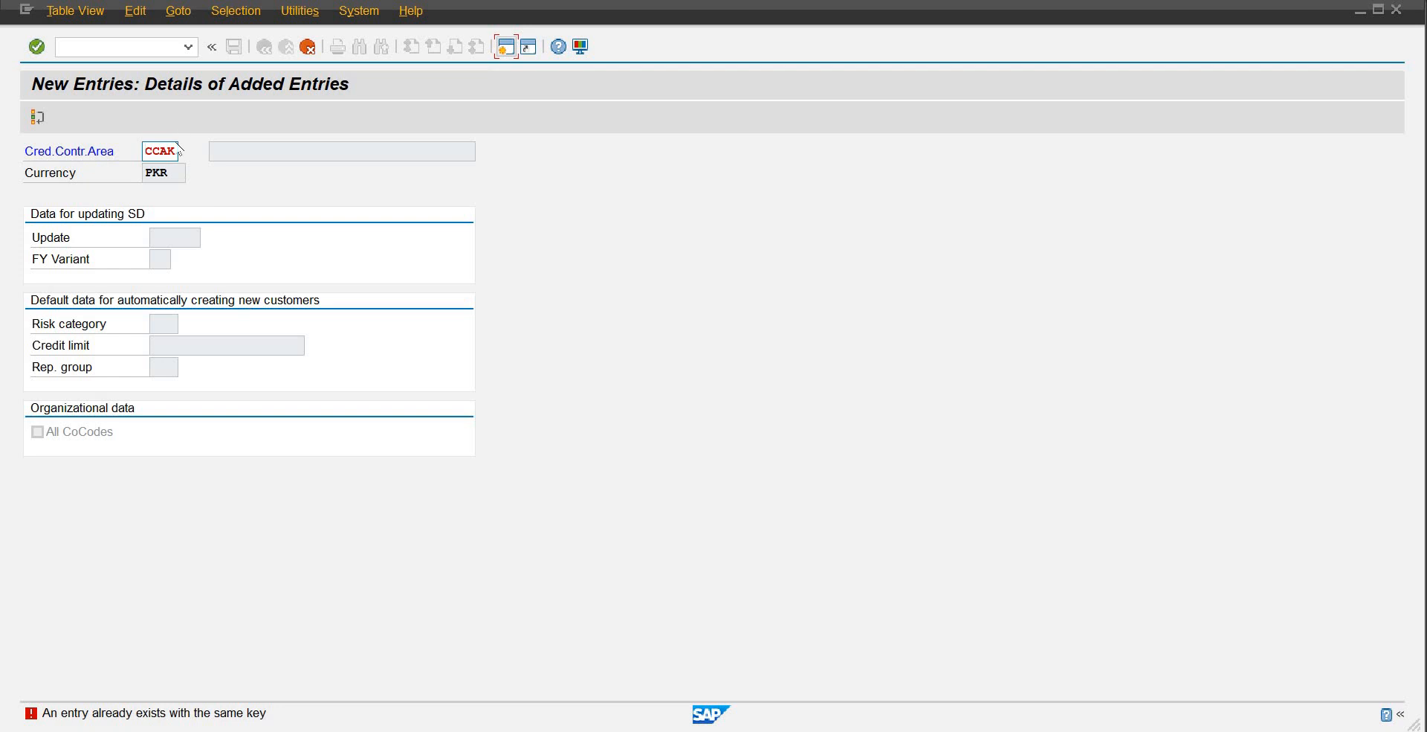
# - Change the credit control area code to KCCA and save the entry to the proposed Sapience customizing request
pyautogui.moveTo(177, 151); pyautogui.dragTo(81, 145)
pyautogui.write('kcca')
pyautogui.press('Return')
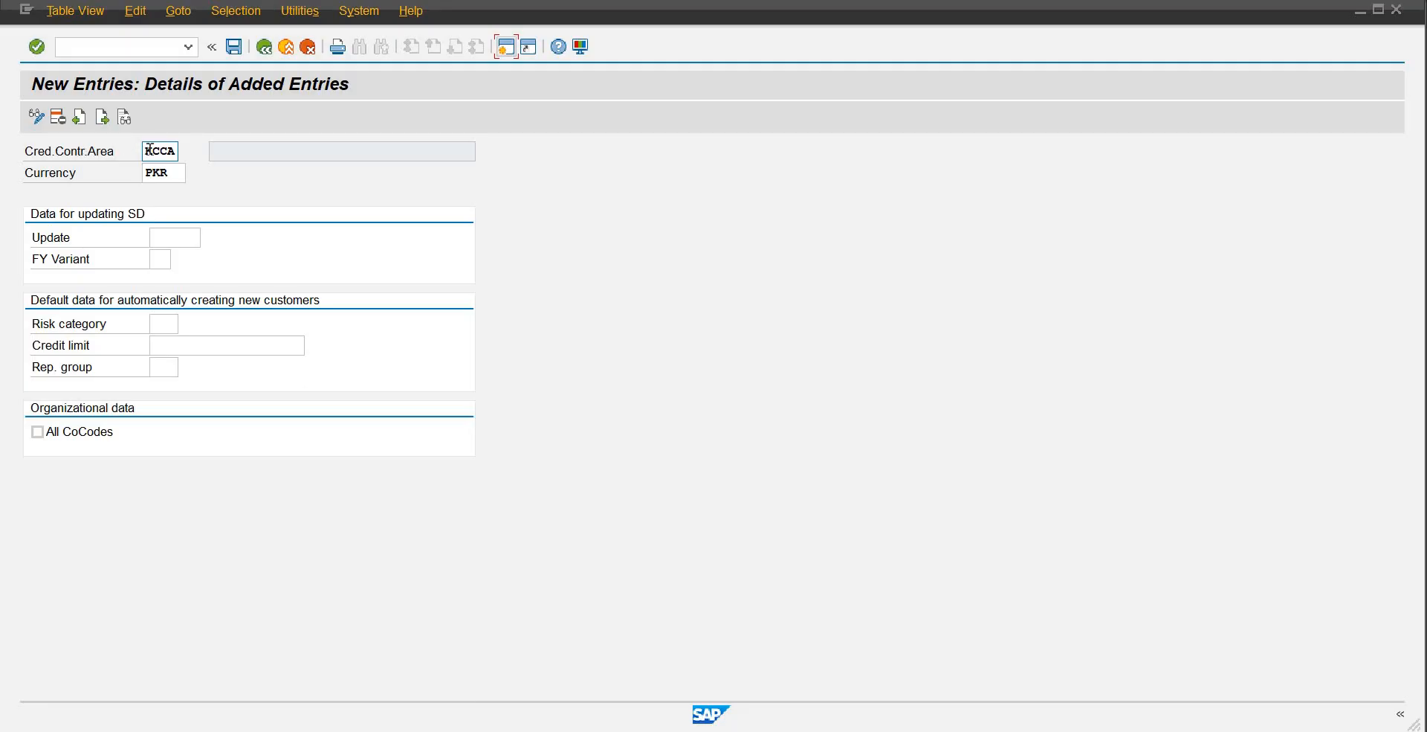
pyautogui.click(238, 52)
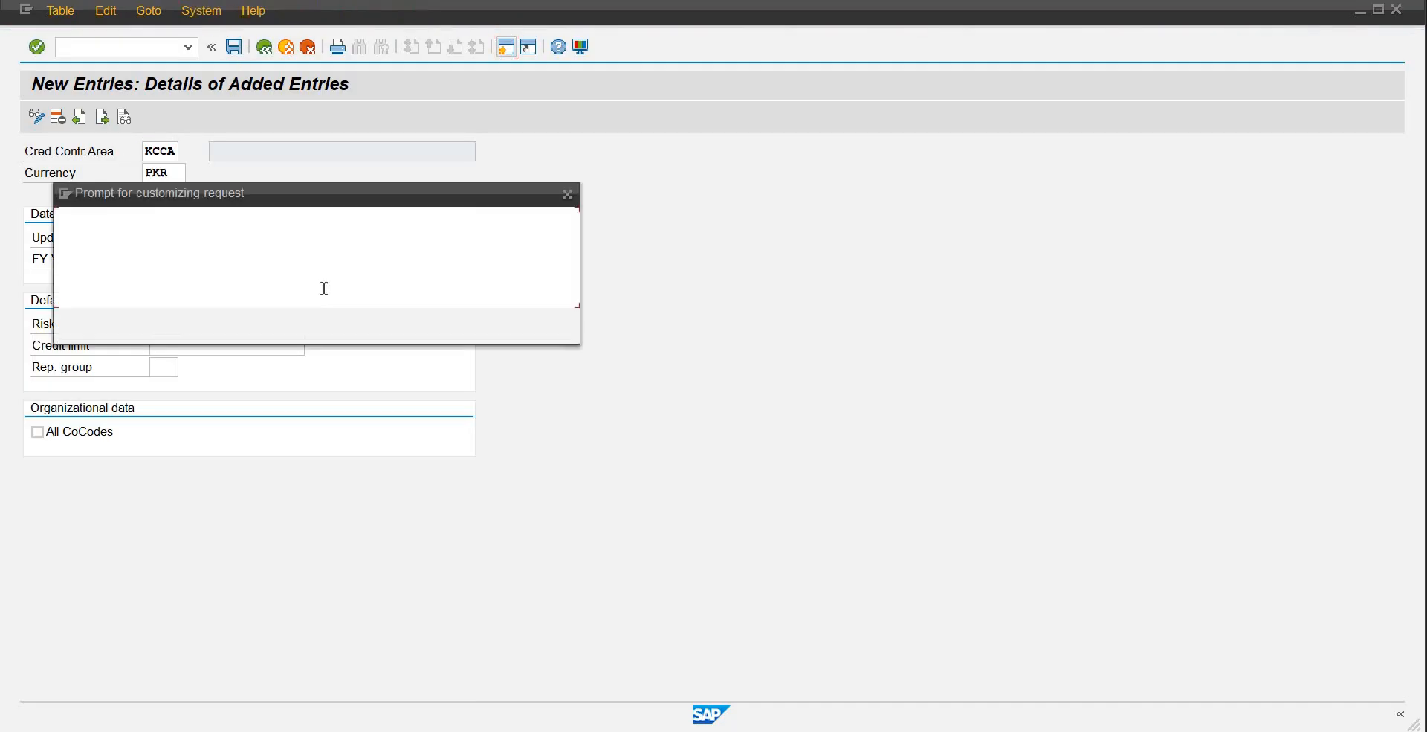
pyautogui.click(340, 328)
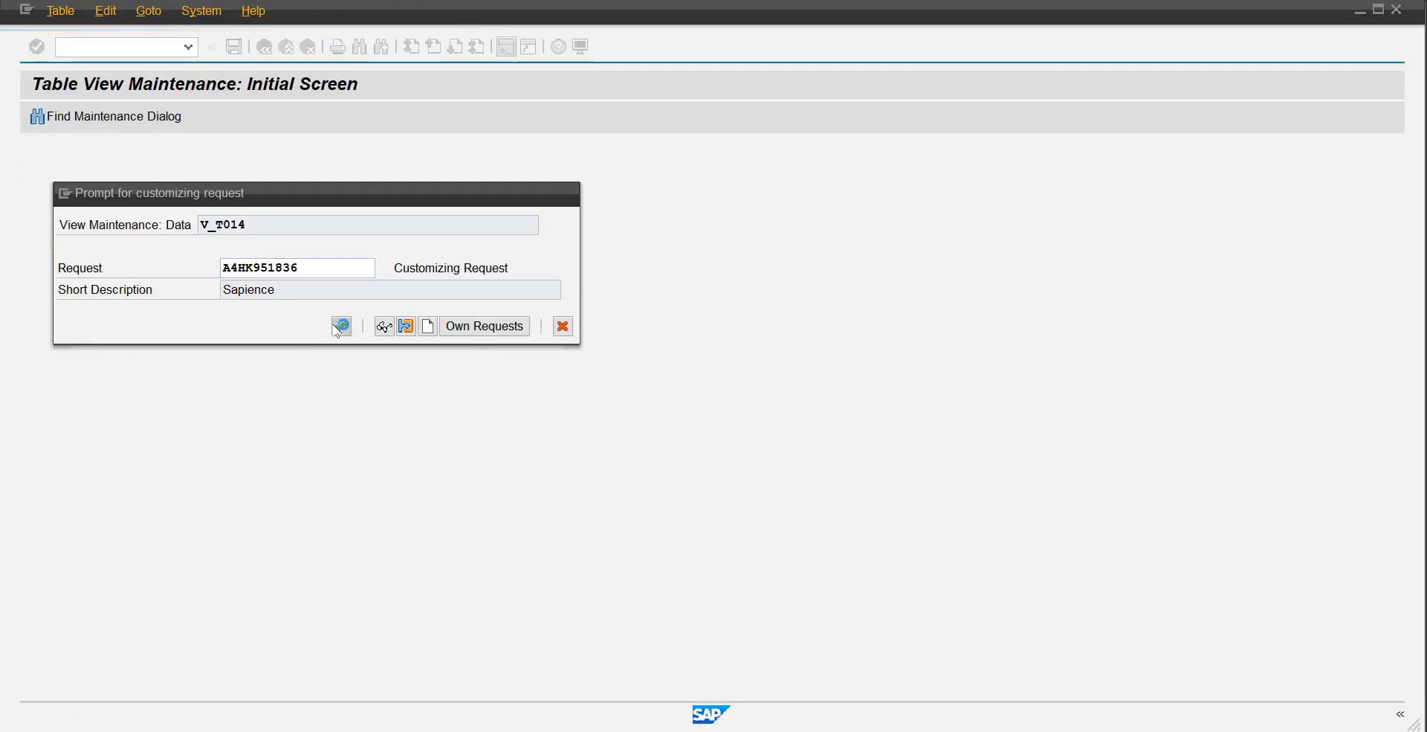
# - Return to the credit control areas overview, describe KCCA as KB01 and save the change
pyautogui.click(266, 50)
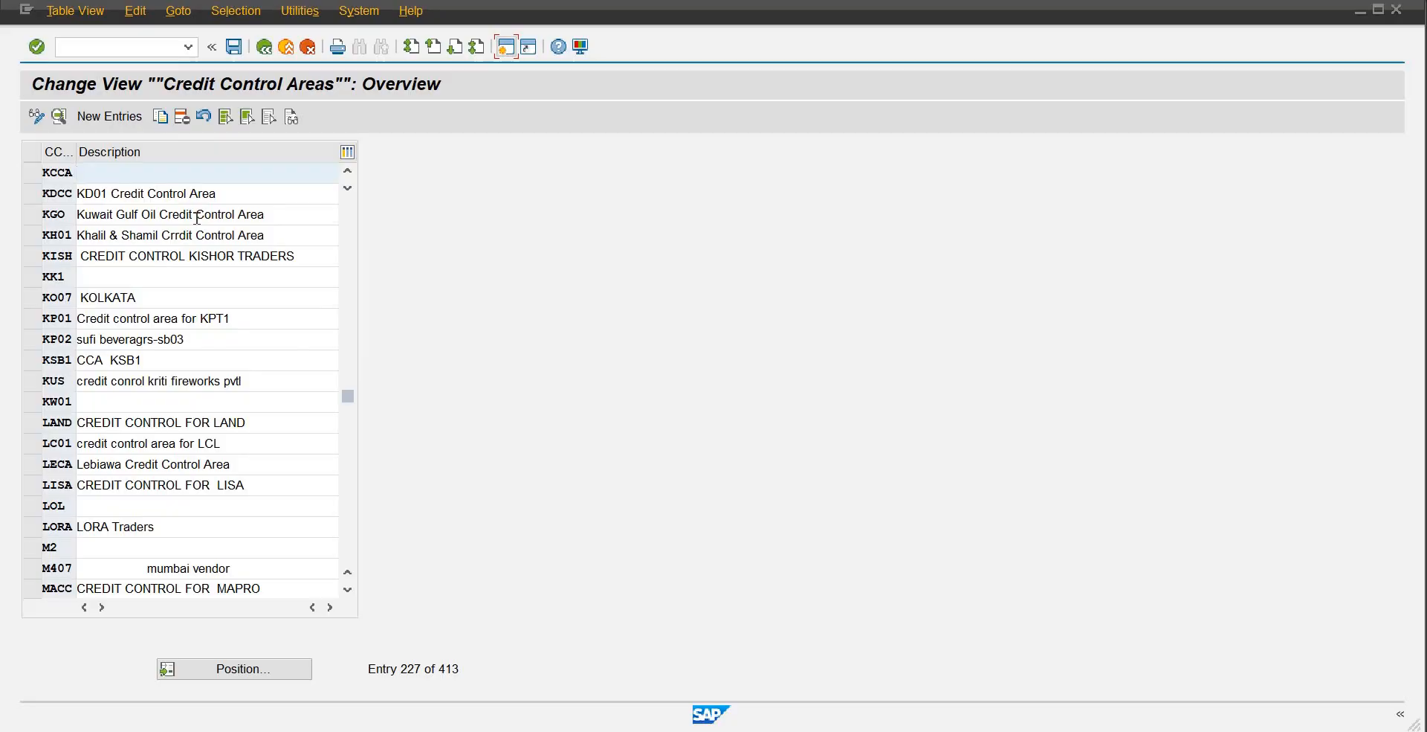
pyautogui.write('KB01')
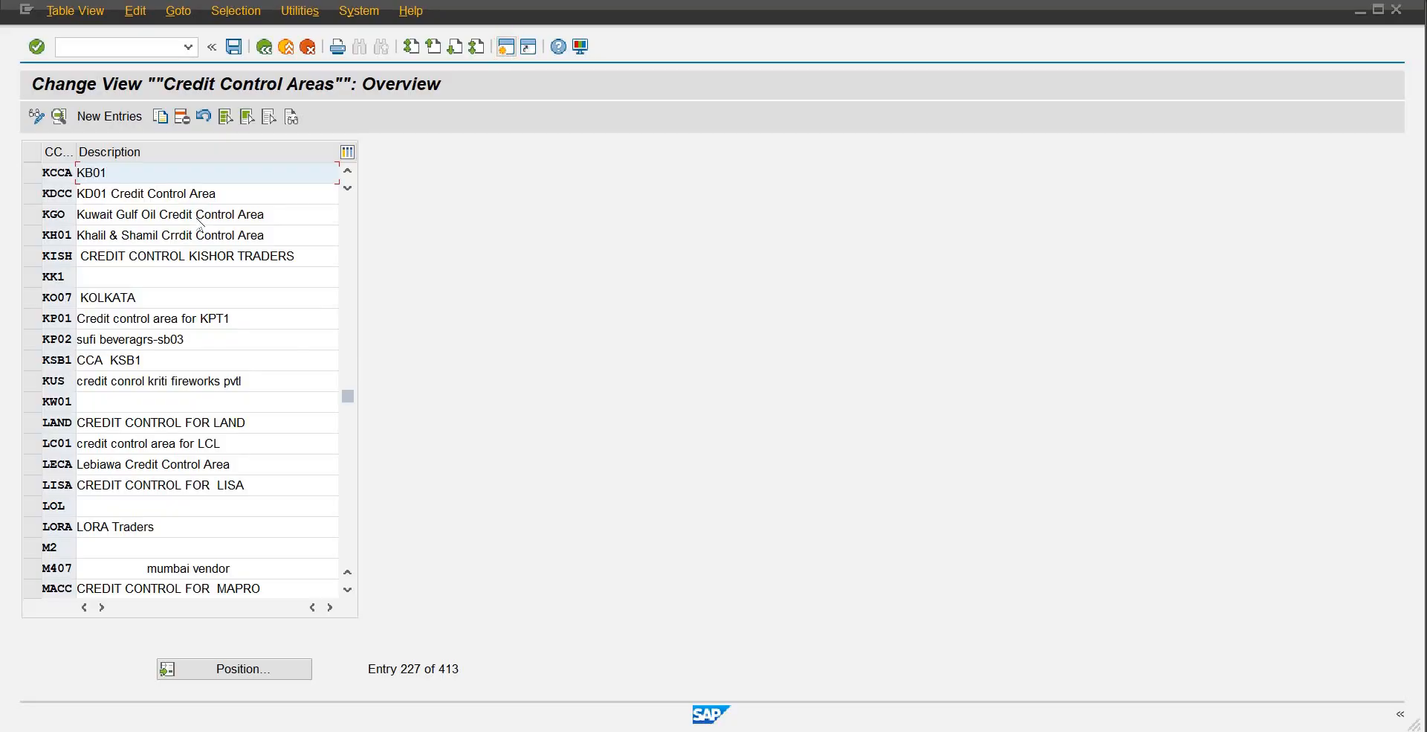
pyautogui.hotkey('ctrl', 's')
# - Leave the credit control areas overview and open the Edit Company Code Data activity under Financial Accounting
pyautogui.click(270, 49)
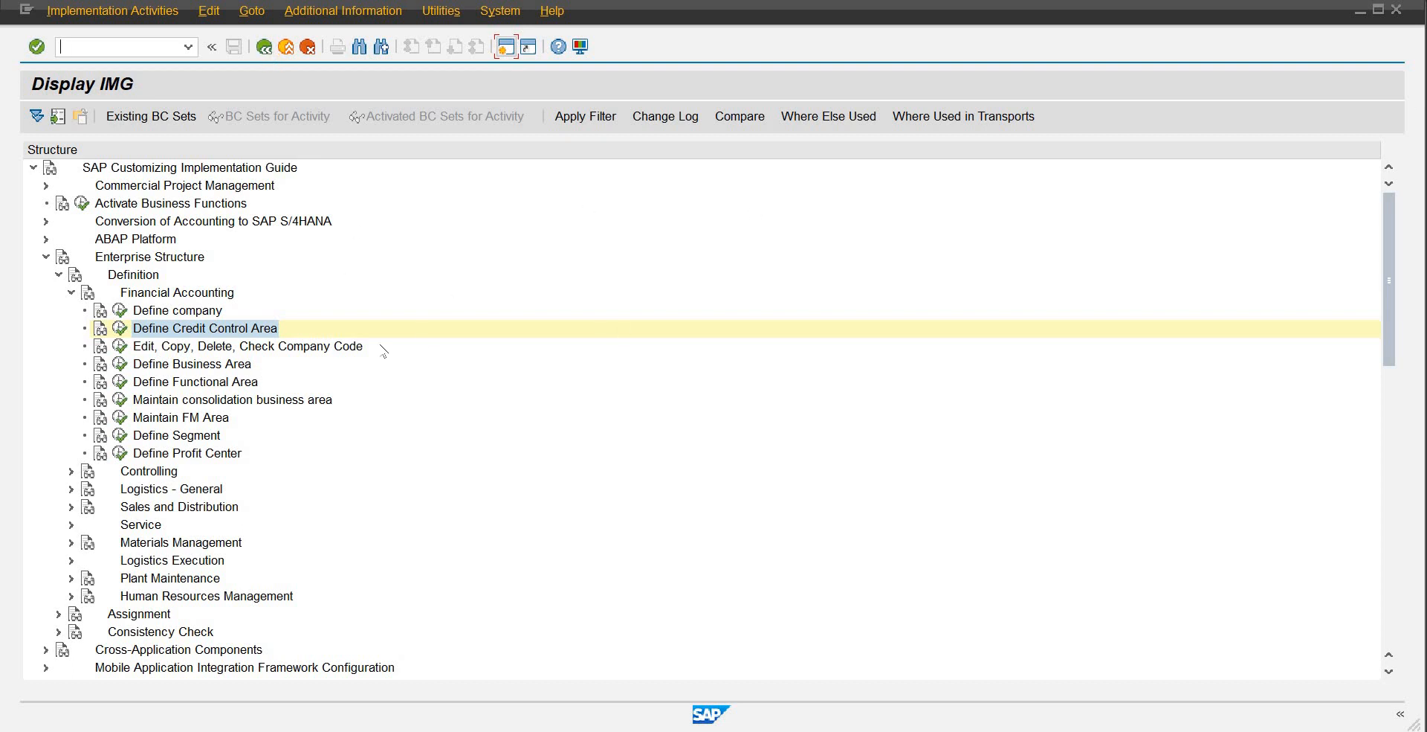
pyautogui.click(120, 346)
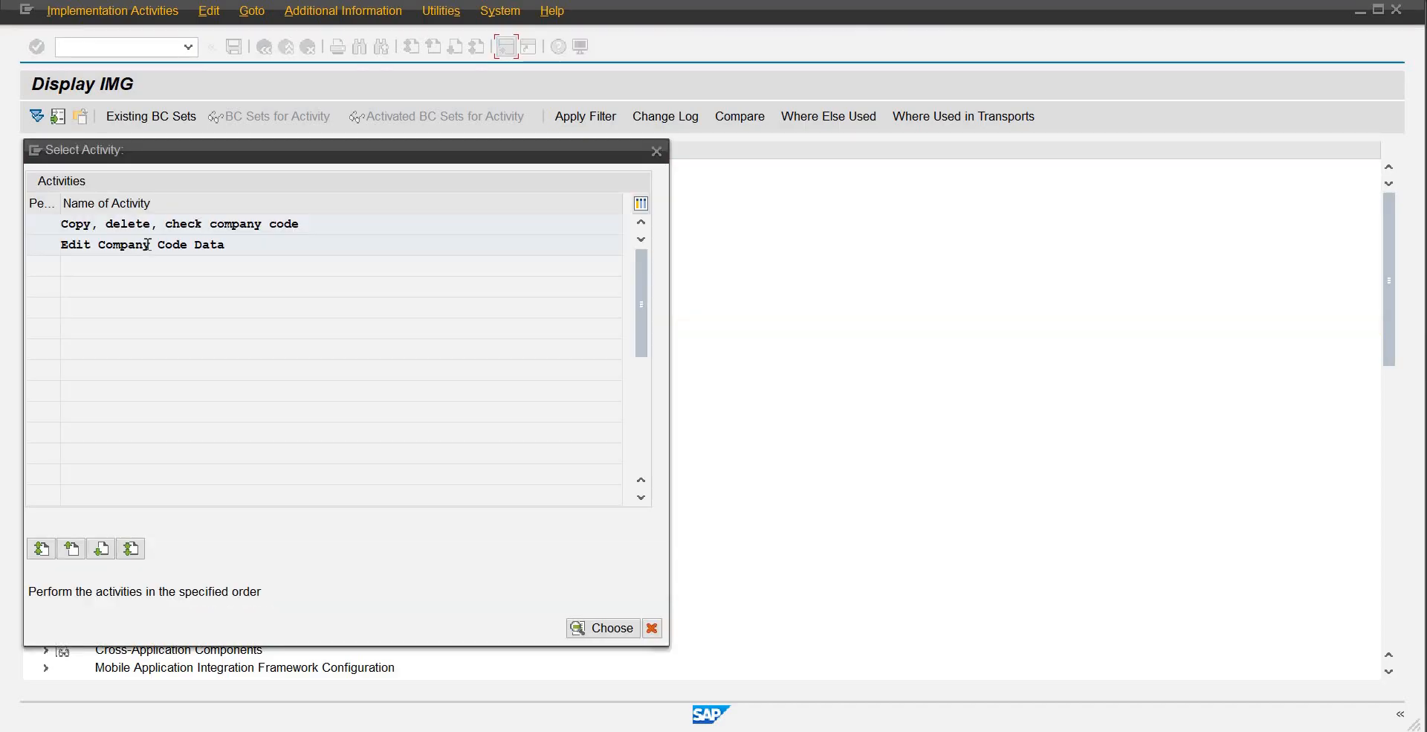
pyautogui.doubleClick(141, 245)
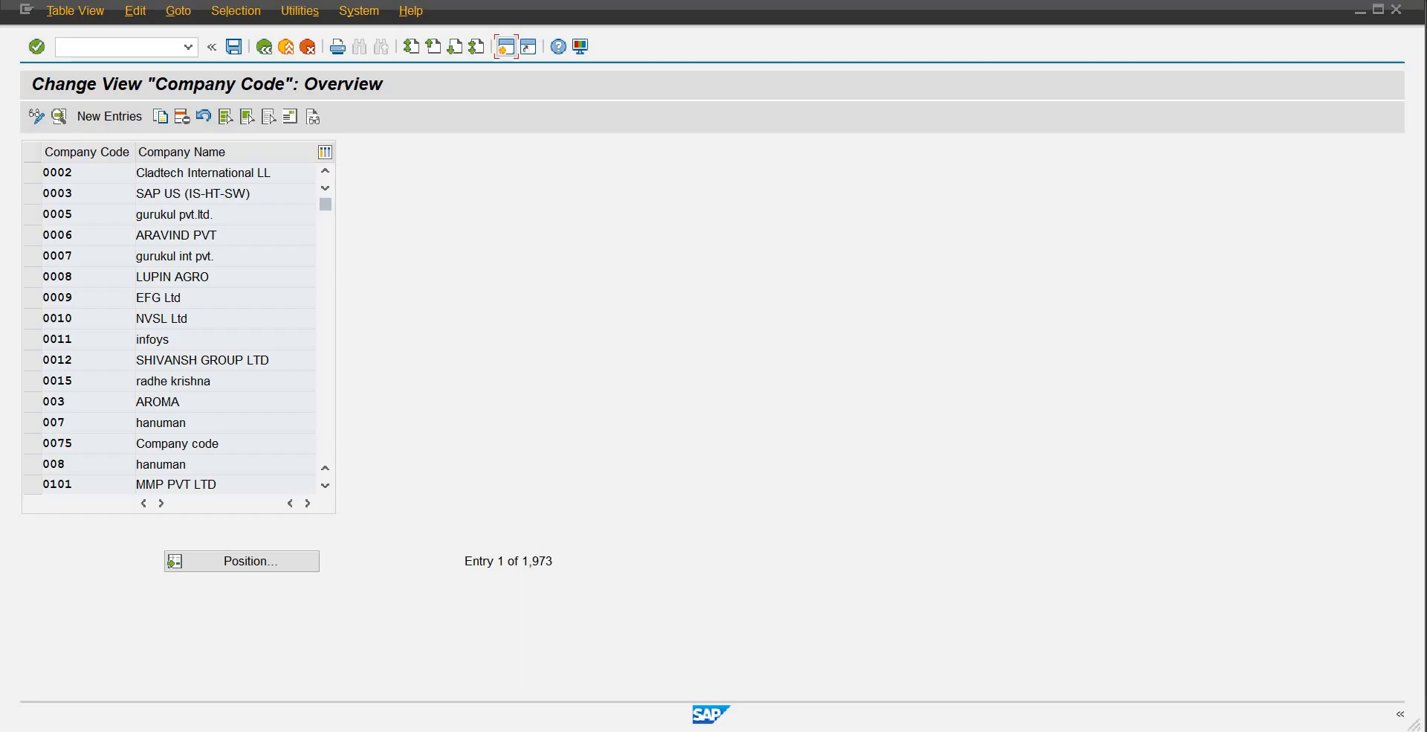
# - In another new session, display the open G/L line items (FAGLL03) for accounts 001 to 999 of company code DB01
pyautogui.click(927, 680)
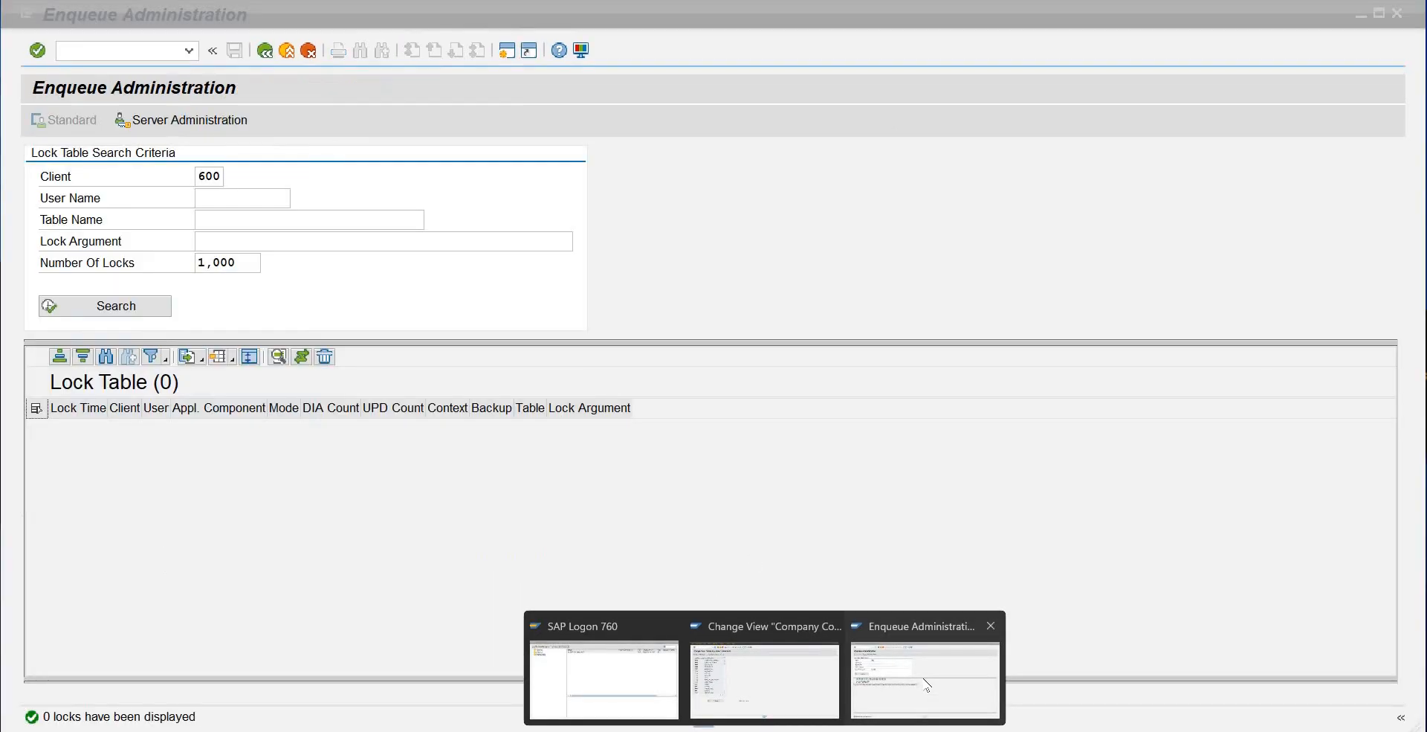
pyautogui.click(507, 50)
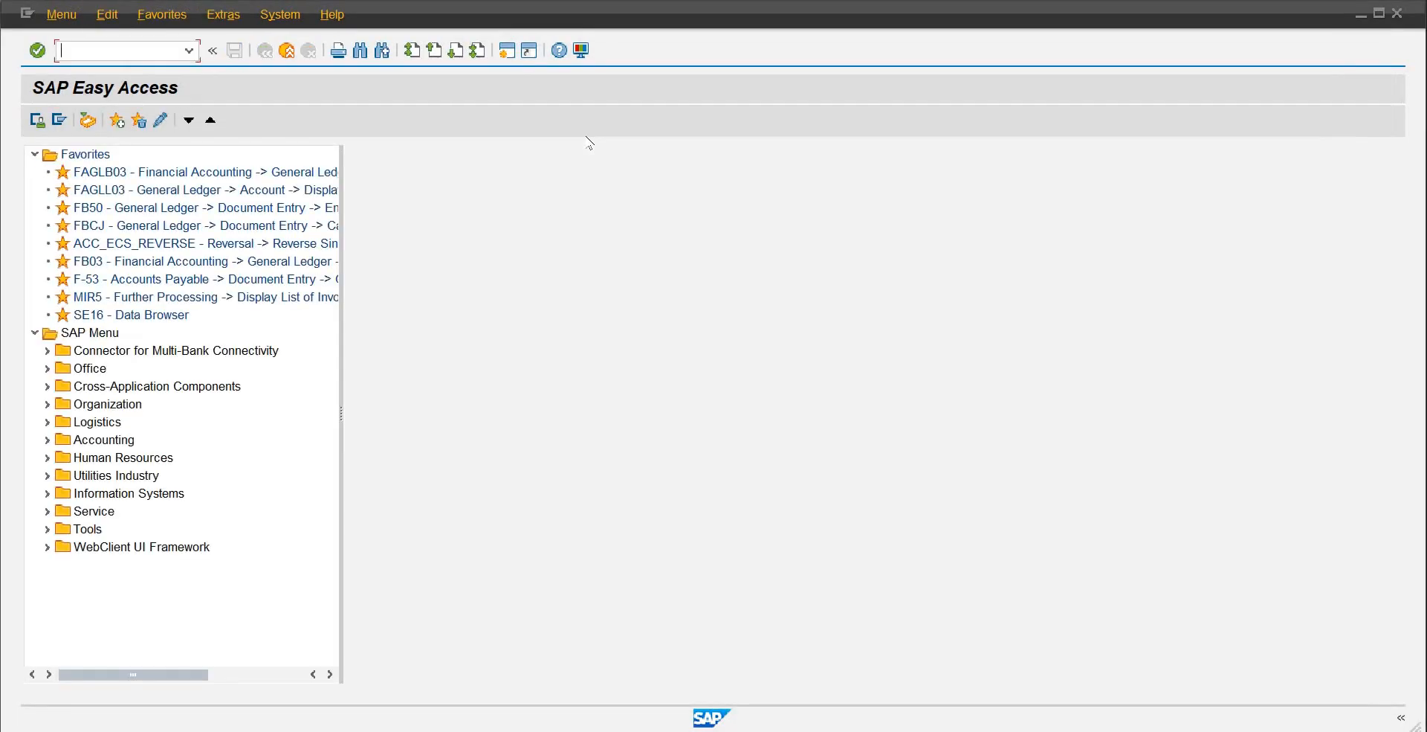
pyautogui.doubleClick(200, 192)
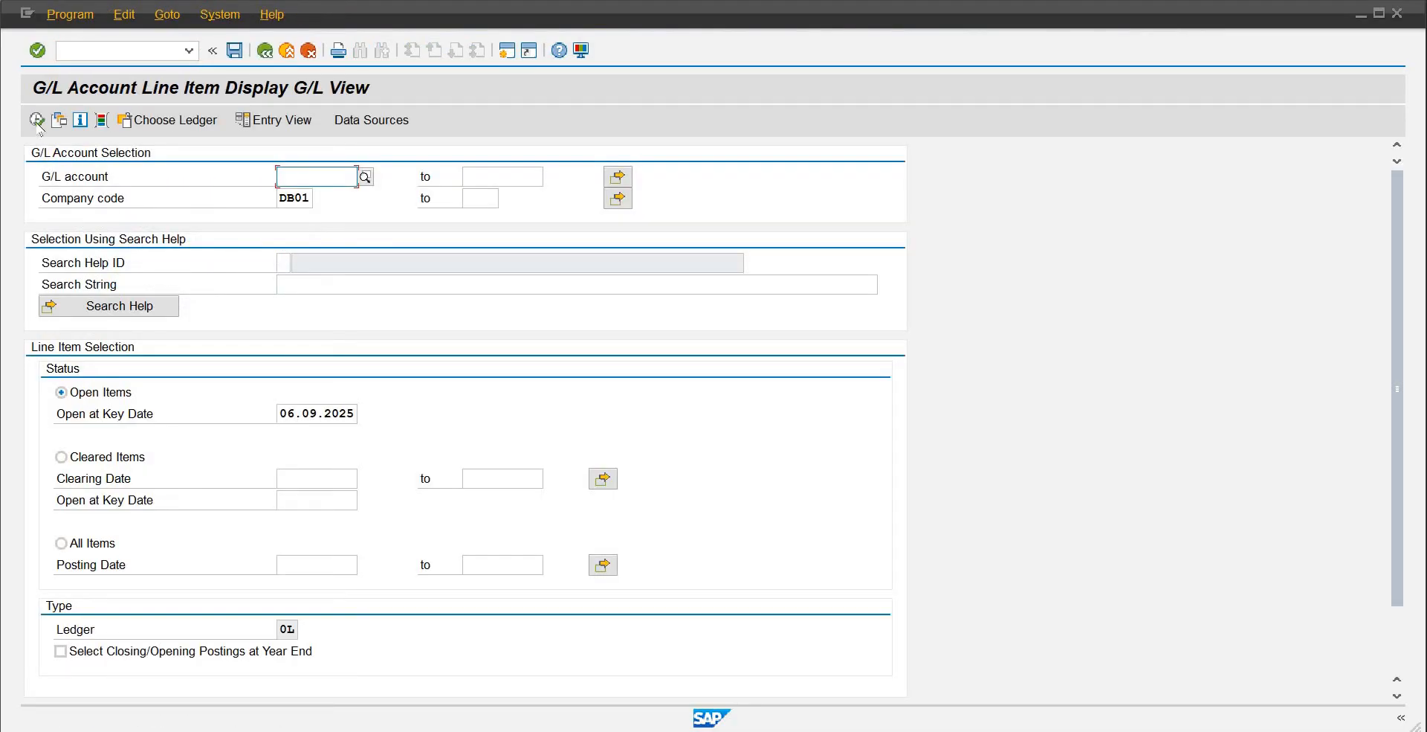
pyautogui.write('001')
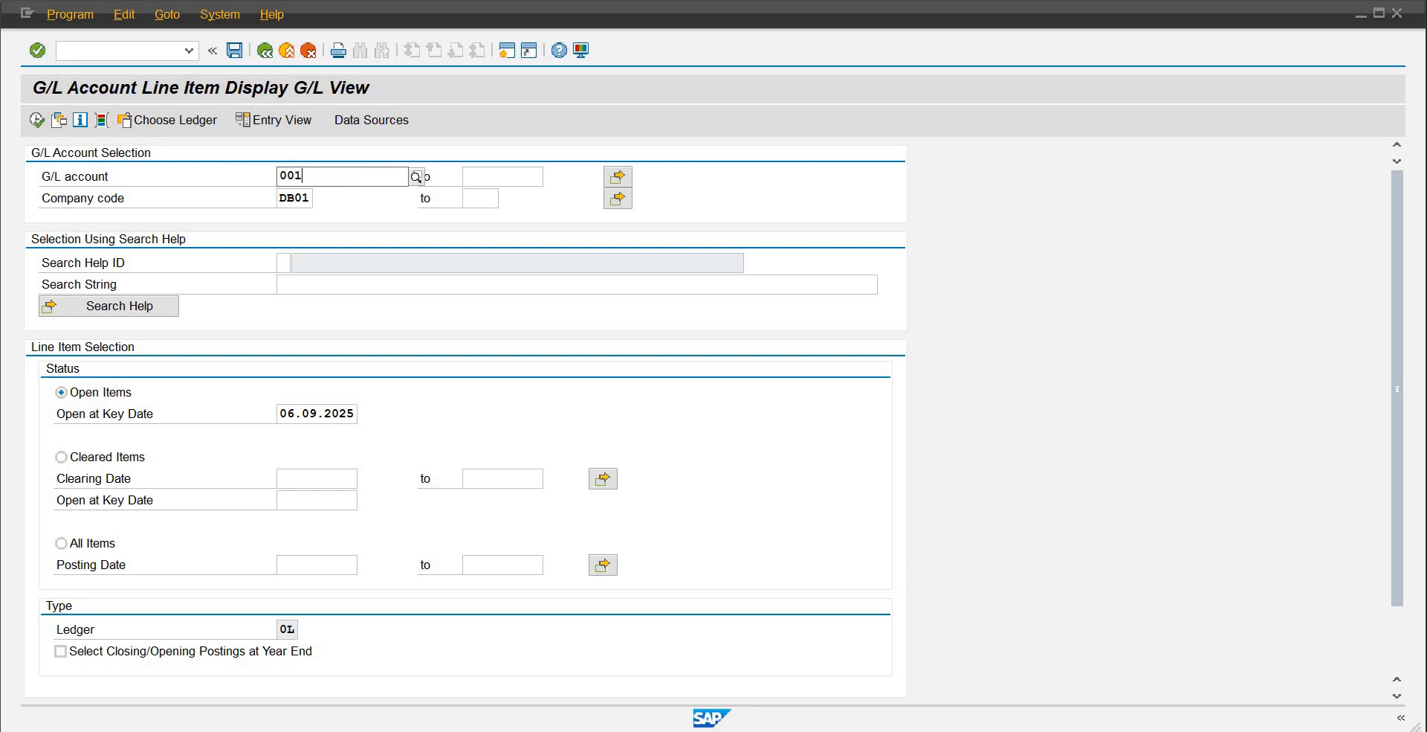
pyautogui.press('Tab')
pyautogui.write('999')
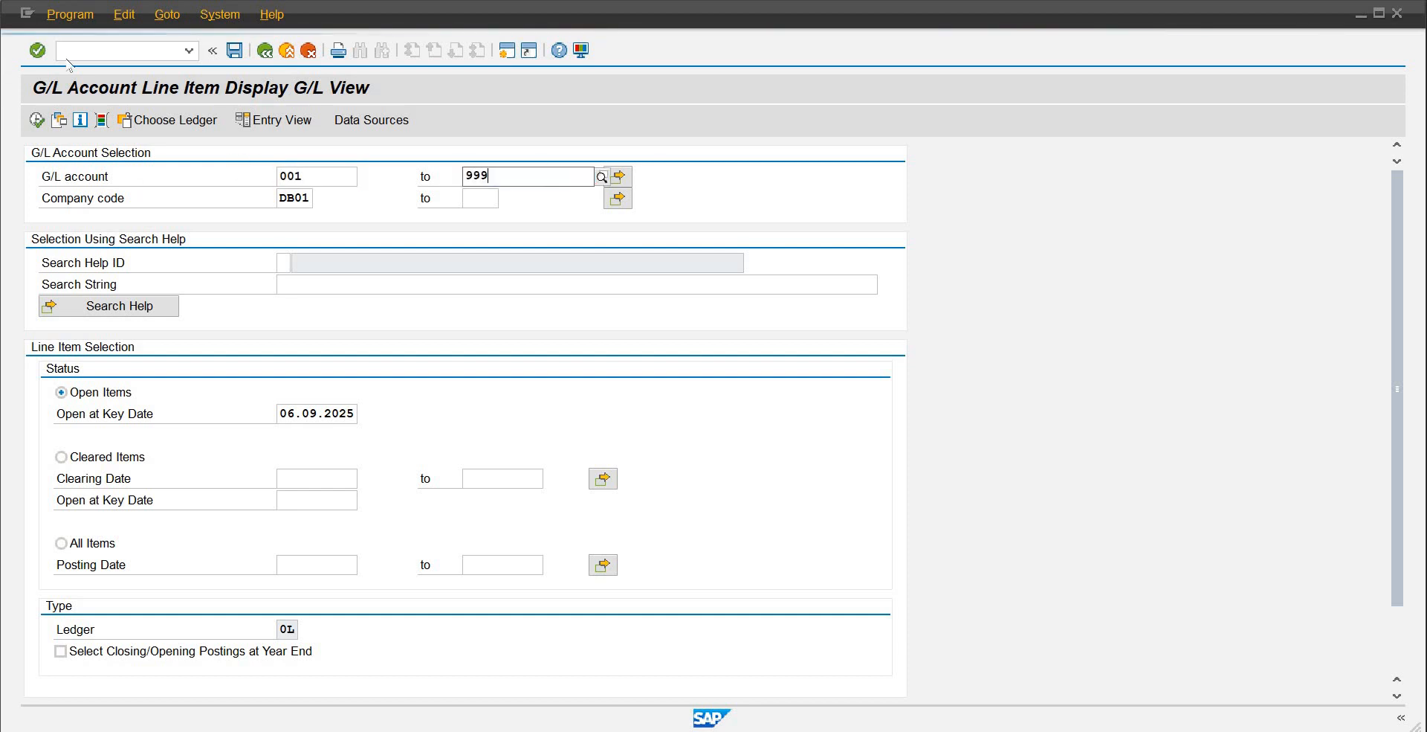
pyautogui.click(35, 121)
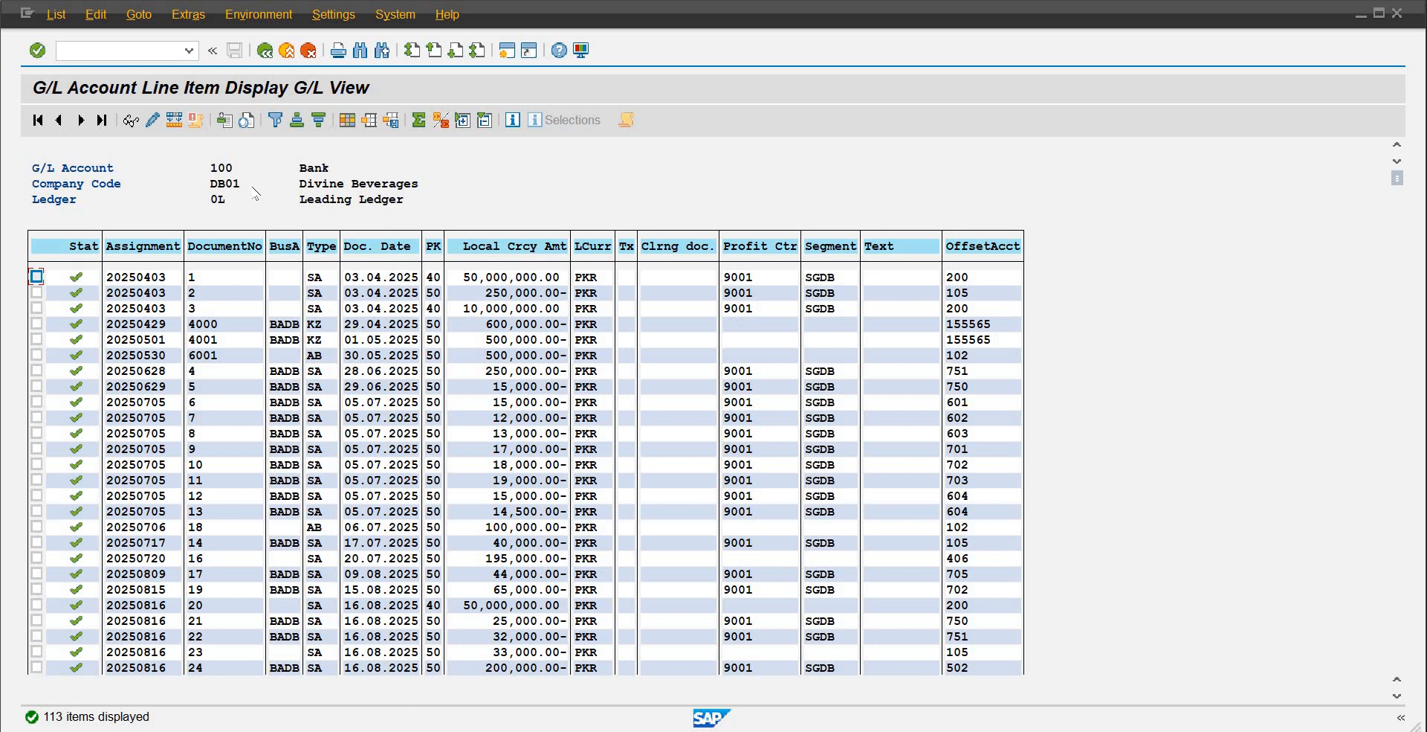
# - Look through the posted line items of bank account 100 in company code DB01
pyautogui.moveTo(246, 186); pyautogui.dragTo(189, 192)
pyautogui.click(235, 183)
pyautogui.click(240, 180)
pyautogui.click(1397, 696)
pyautogui.click(1398, 696)
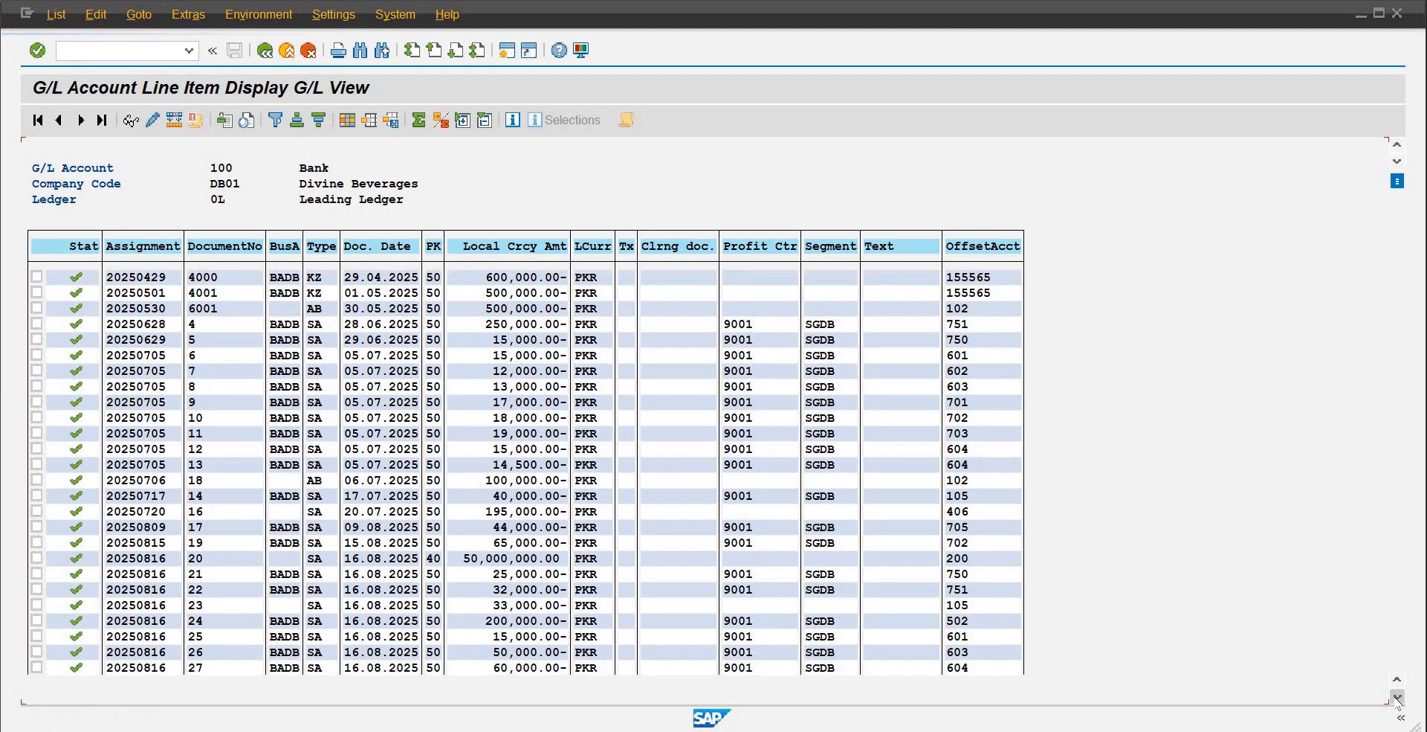
pyautogui.scroll(-4, 1204, 629)
pyautogui.scroll(3, 1056, 532)
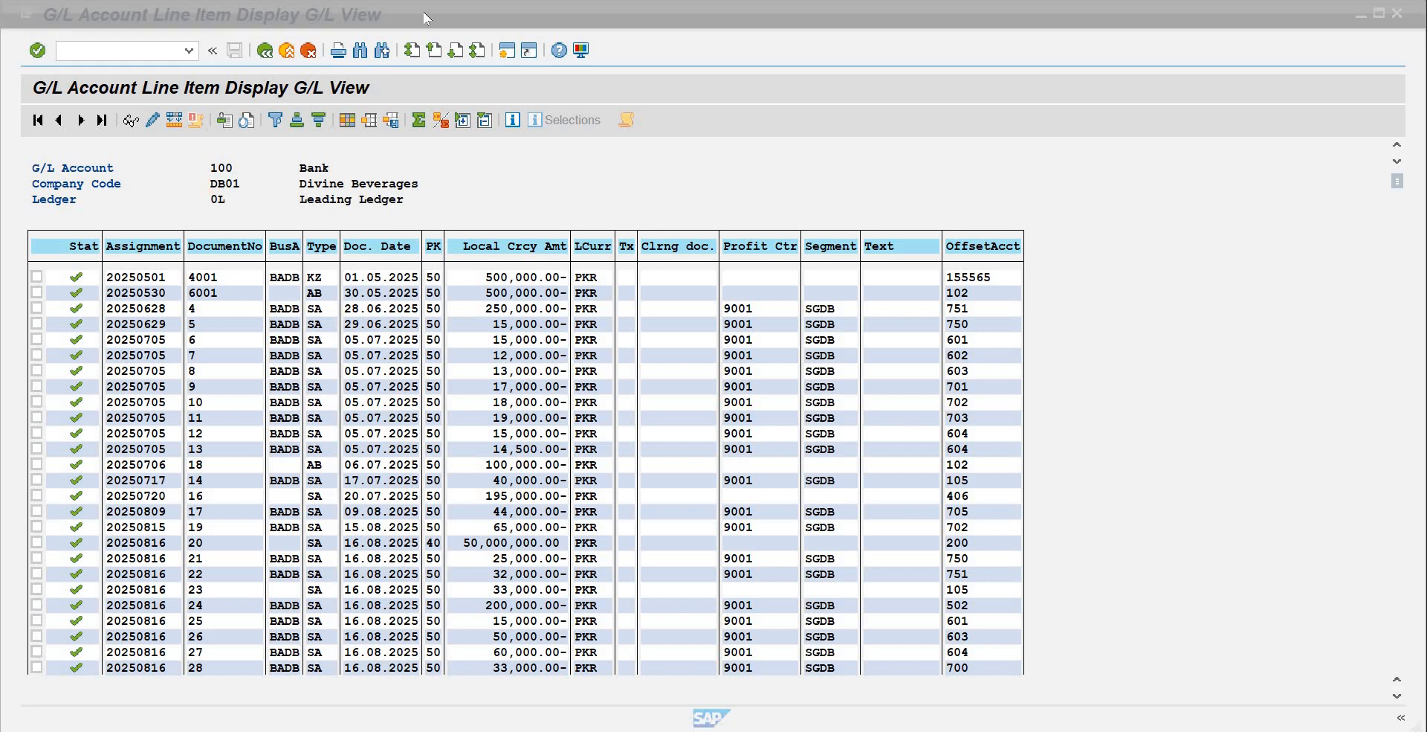
pyautogui.click(421, 12)
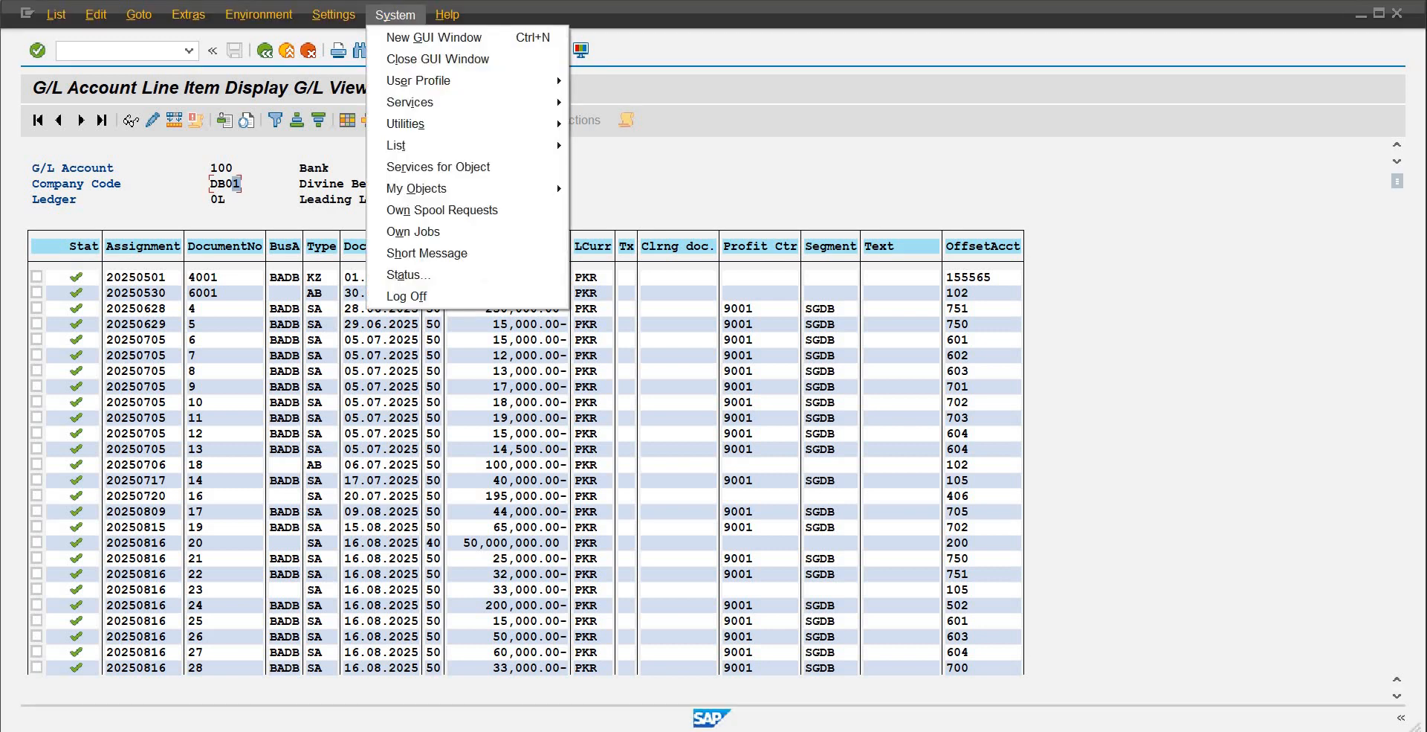
# - Return to the company code overview session and start a new entry with code KB01 and company name KB Beverages
pyautogui.click(631, 632)
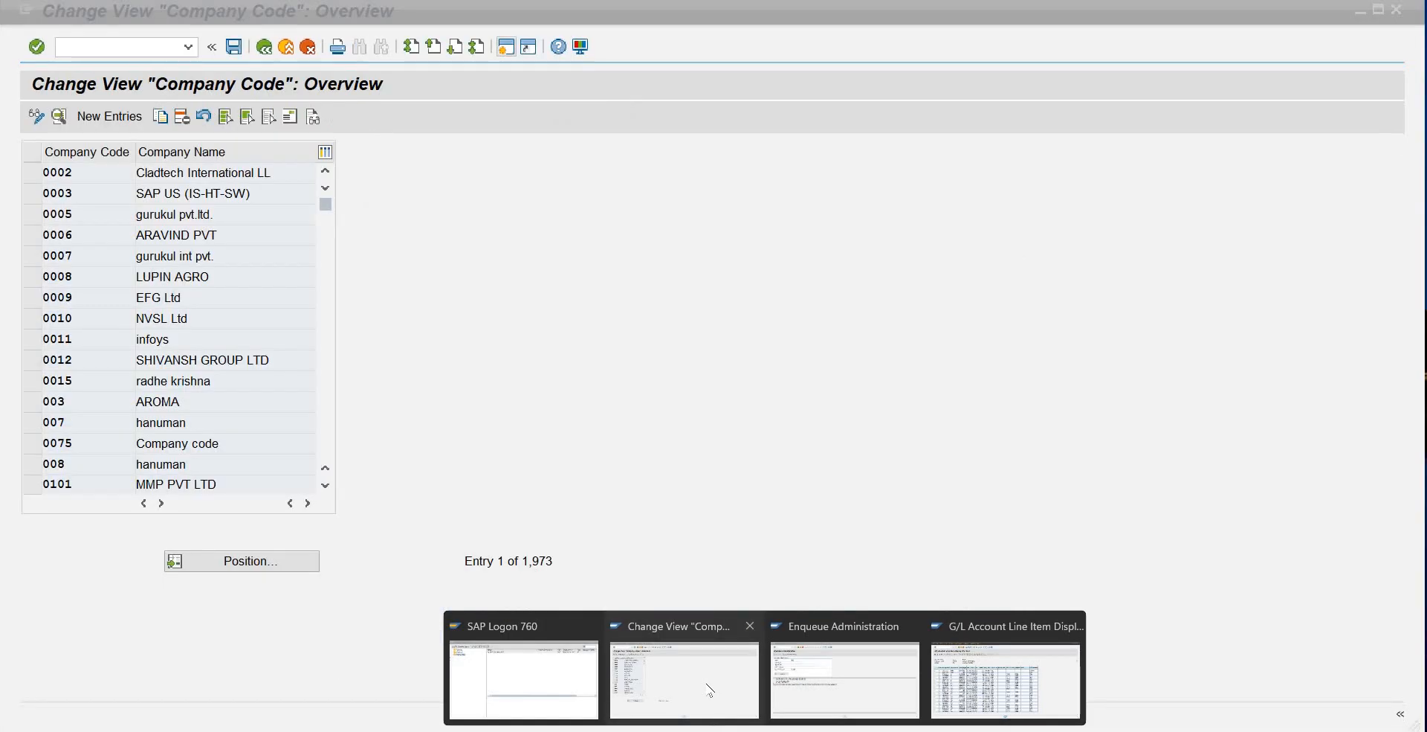
pyautogui.click(631, 632)
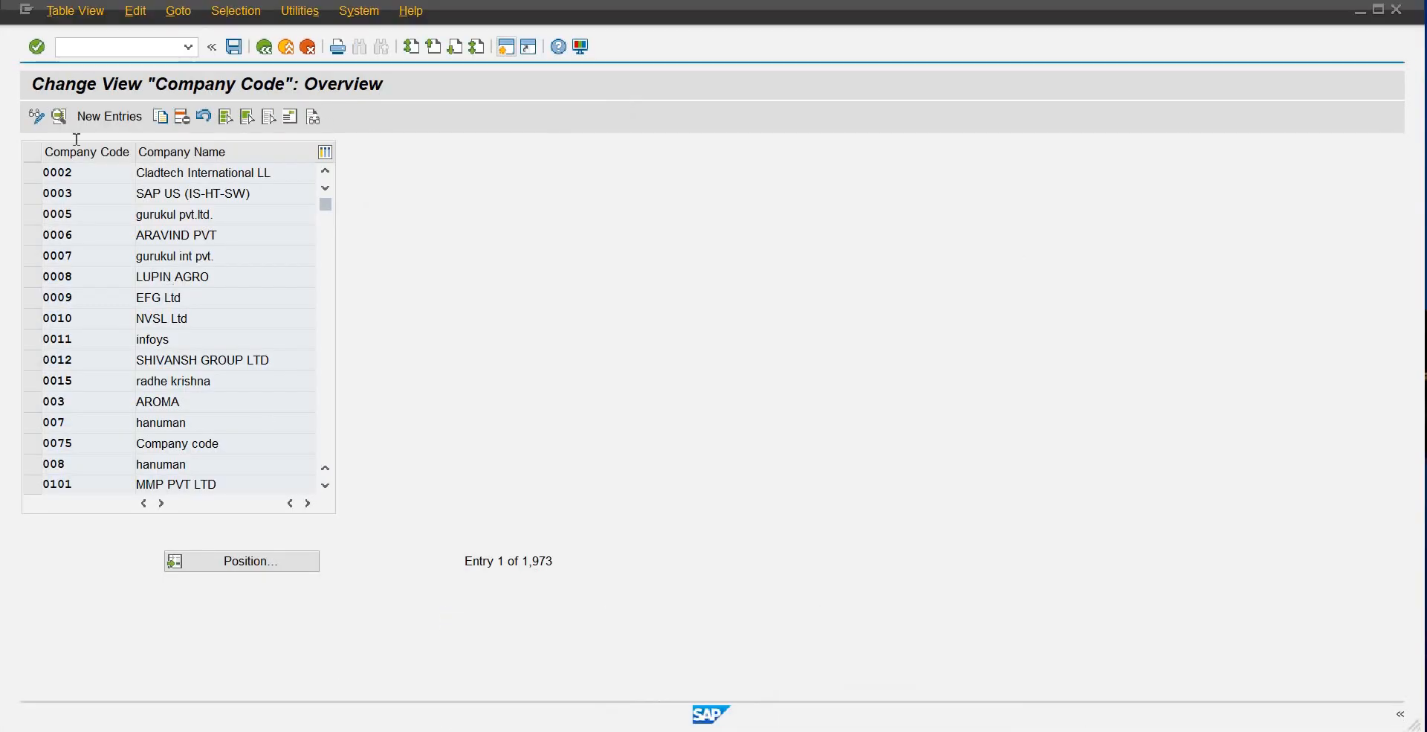
pyautogui.click(109, 117)
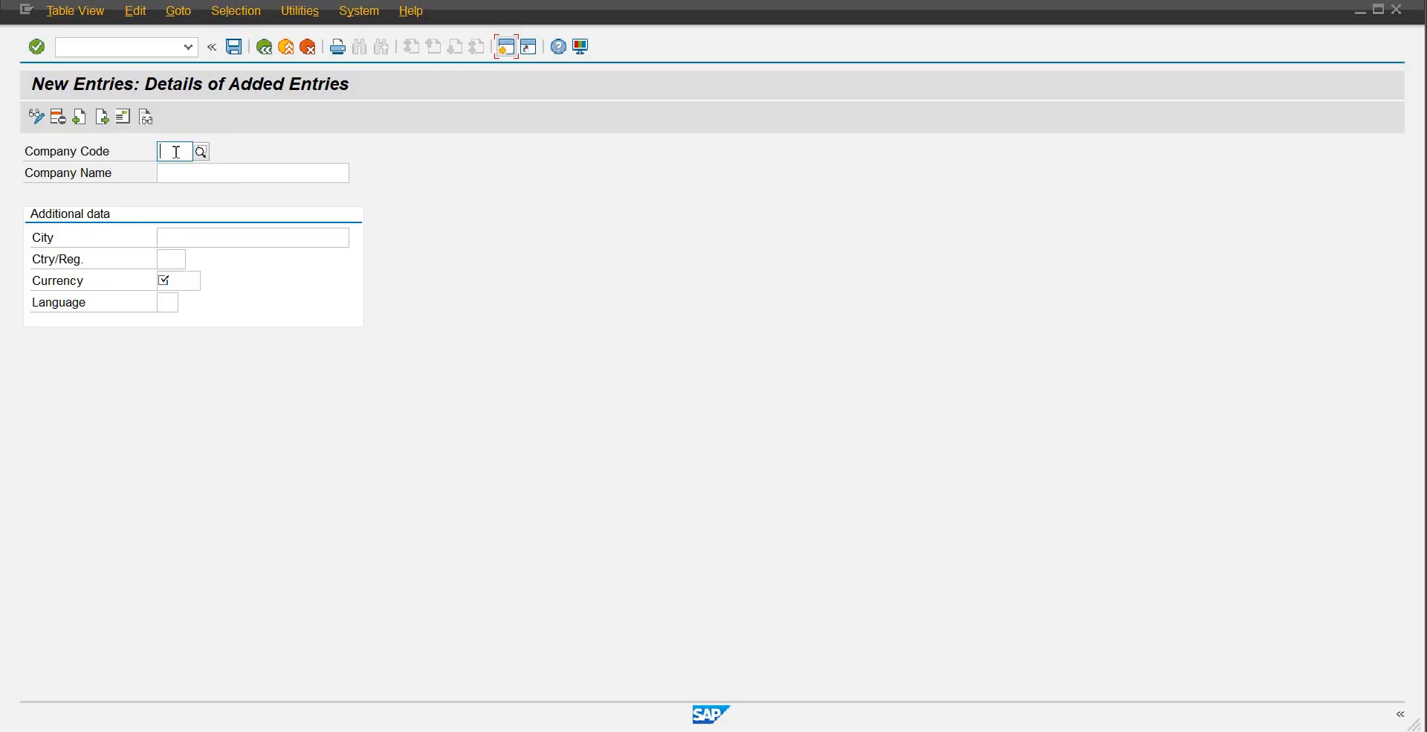
pyautogui.write('k')
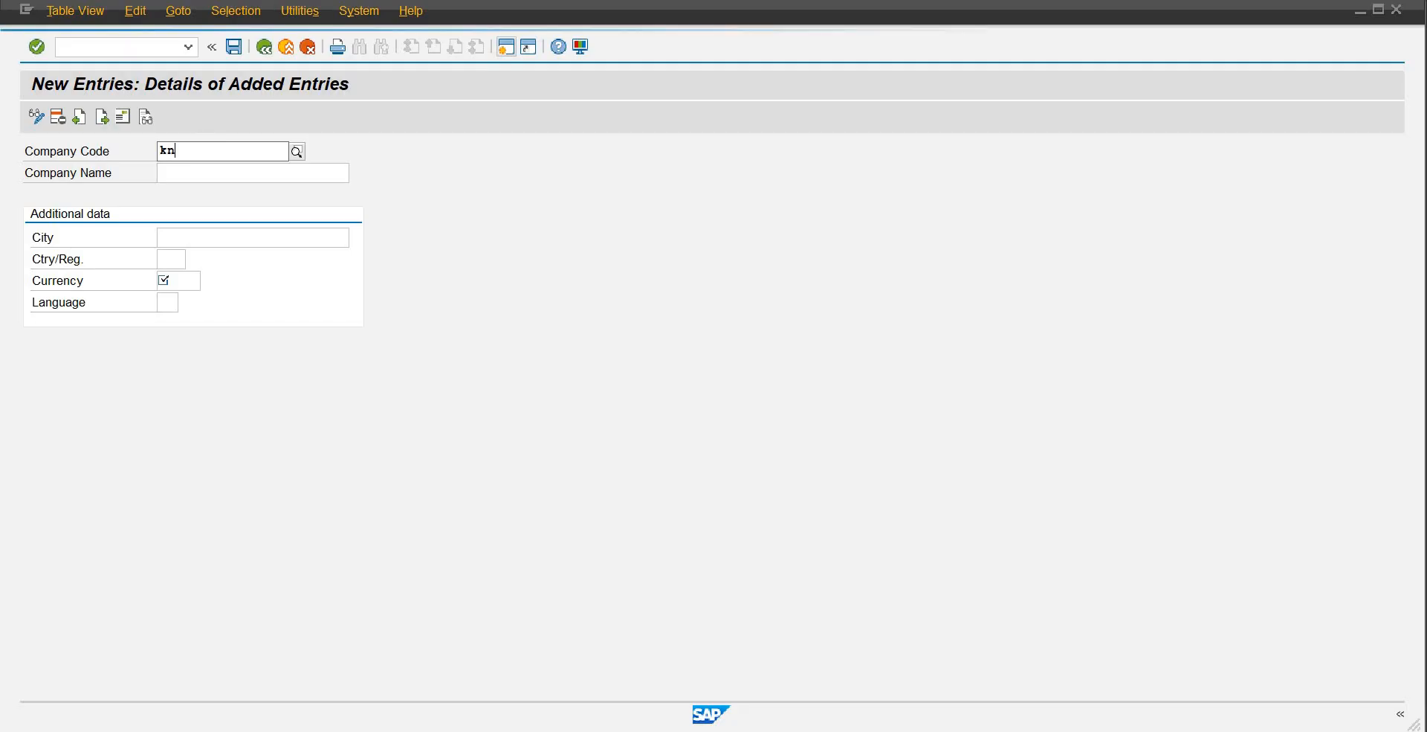
pyautogui.write('b')
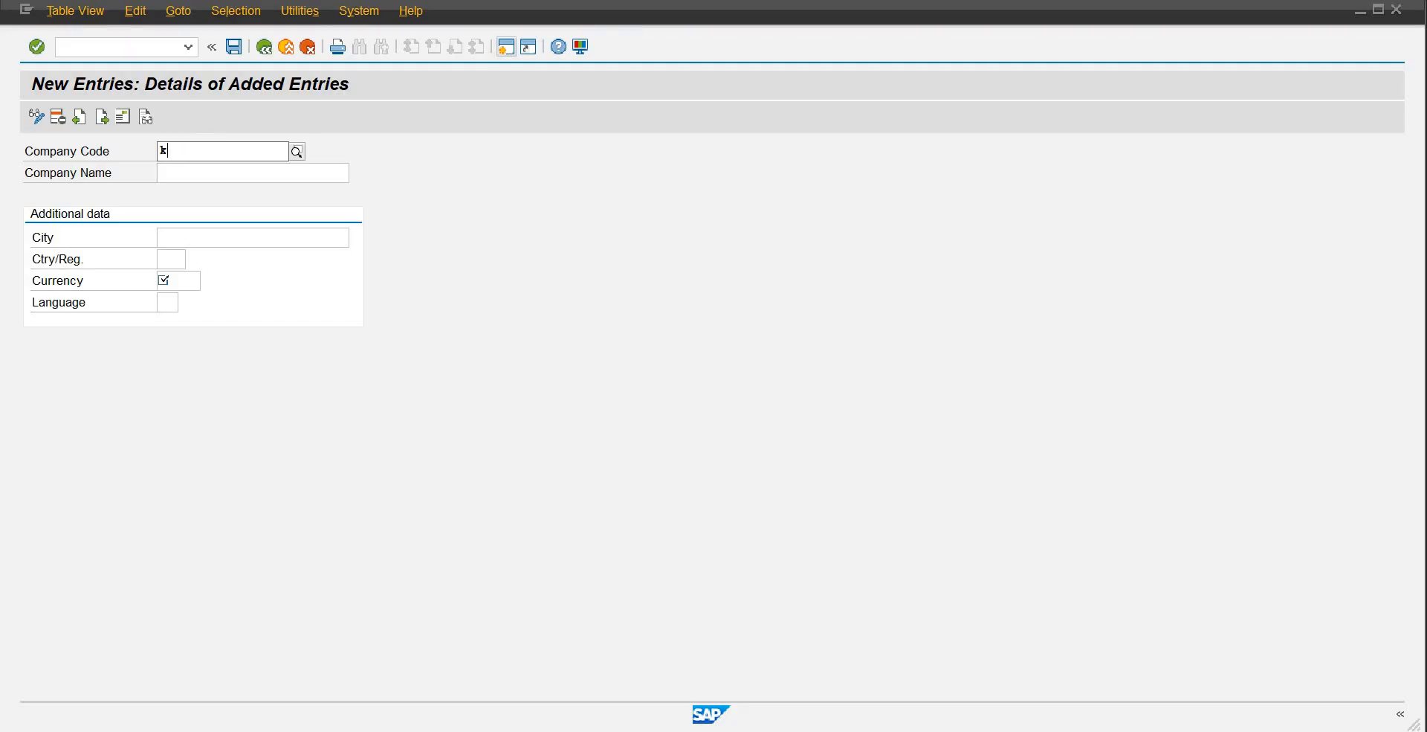
pyautogui.write('01')
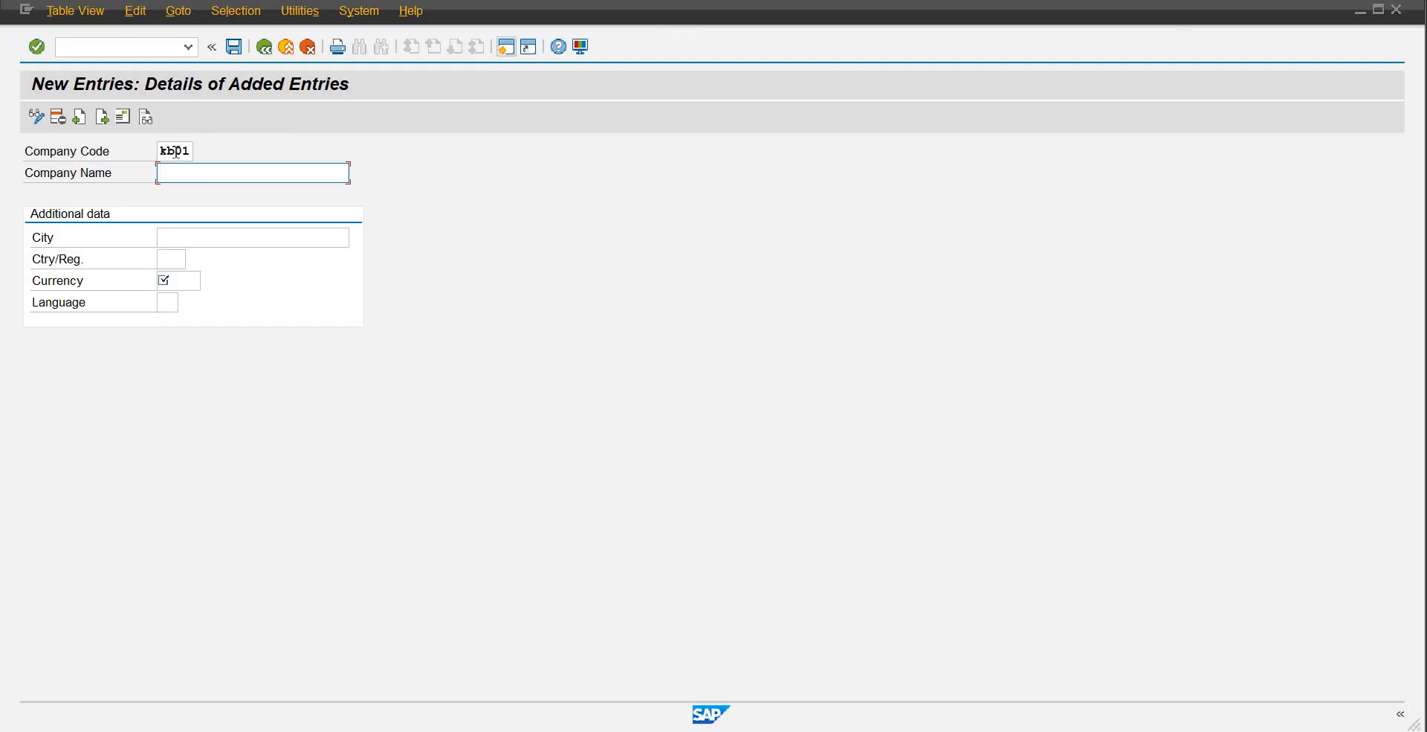
pyautogui.write('KB B')
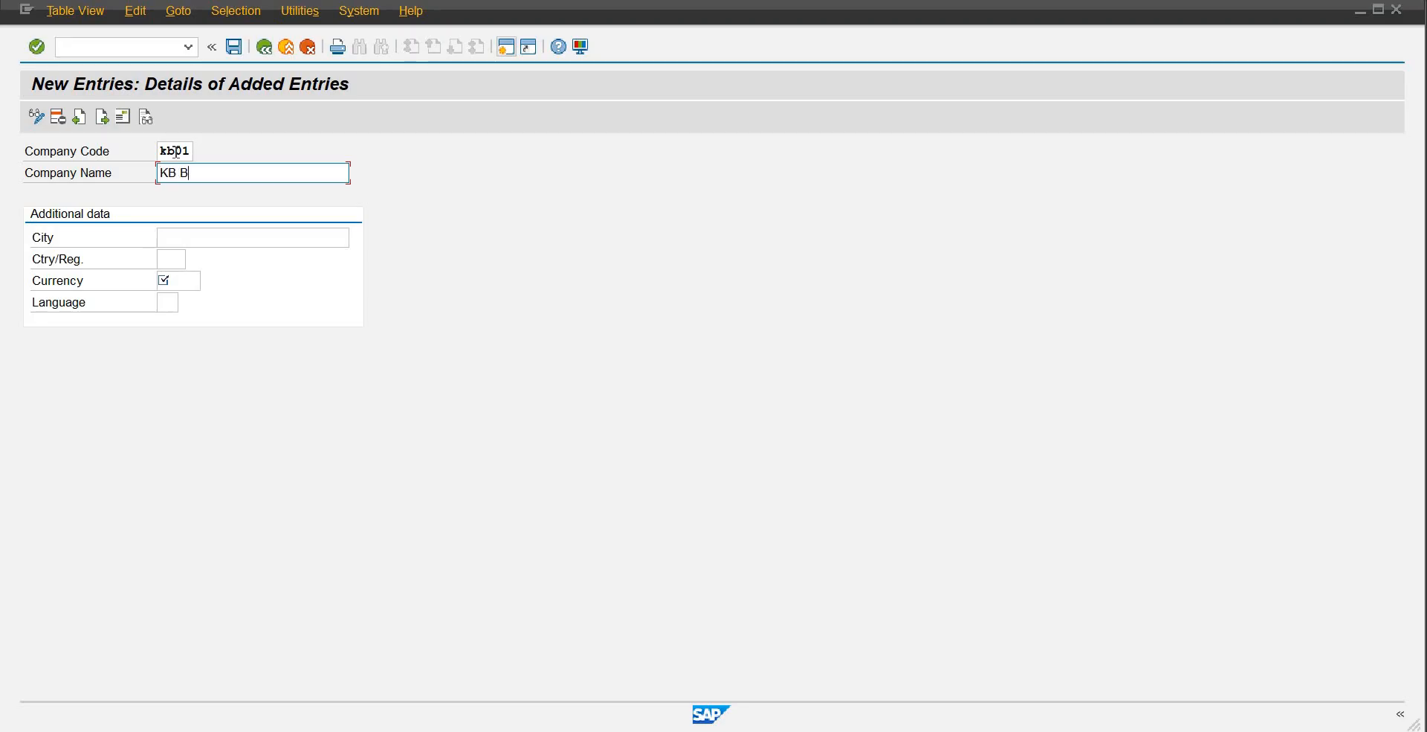
pyautogui.write('everages')
pyautogui.press('Tab')
# - Set the company code's city to Karachi, country to PK, currency to PKR and language to EN
pyautogui.write('Karachi')
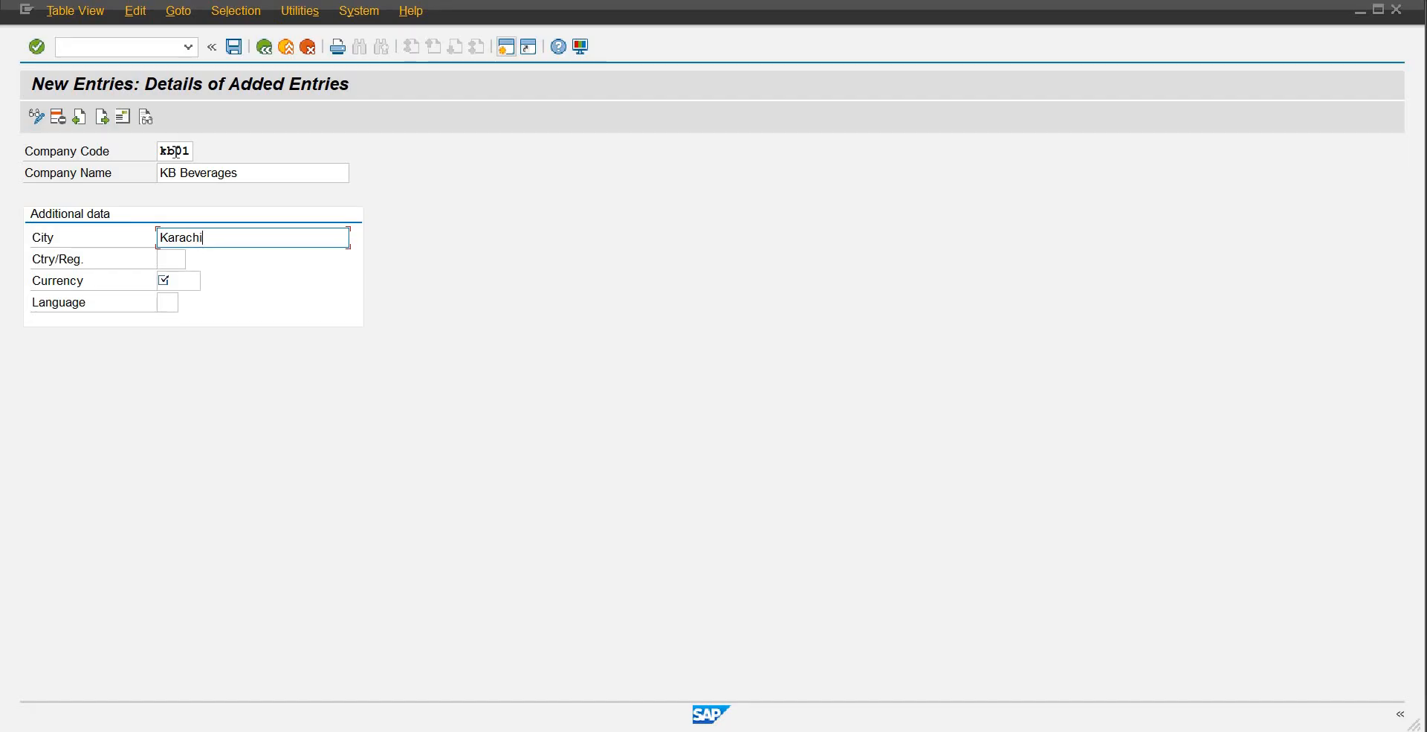
pyautogui.press('Tab')
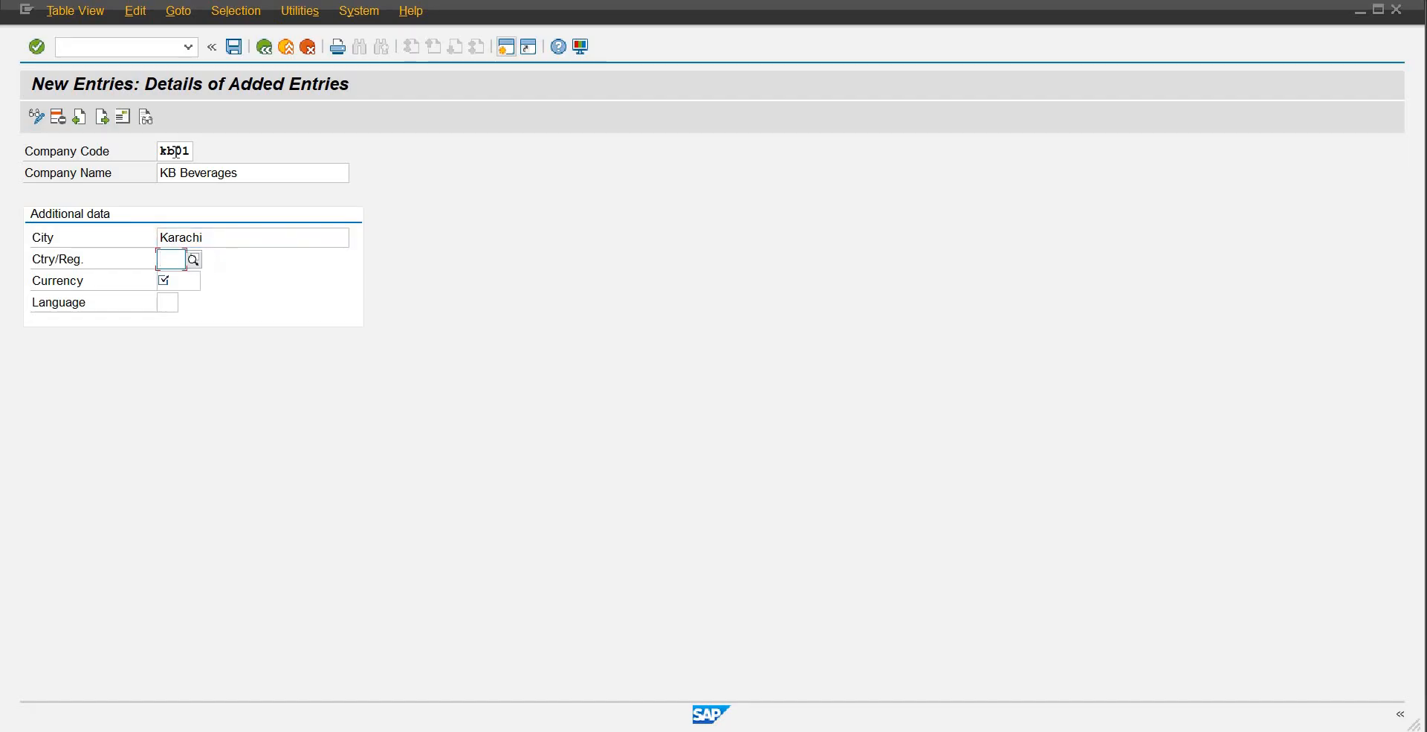
pyautogui.write('pk')
pyautogui.press('Tab')
pyautogui.write('pkr')
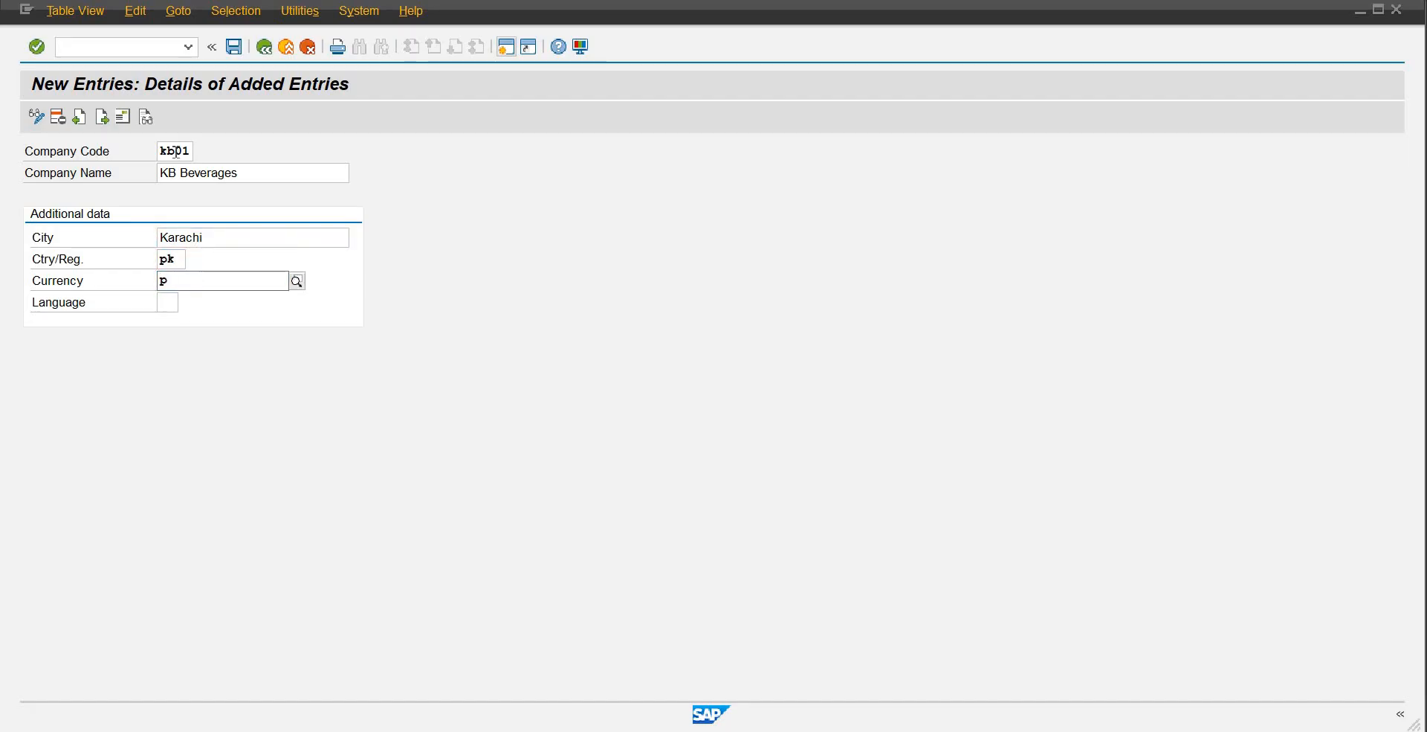
pyautogui.press('Tab')
pyautogui.write('en')
pyautogui.press('Return')
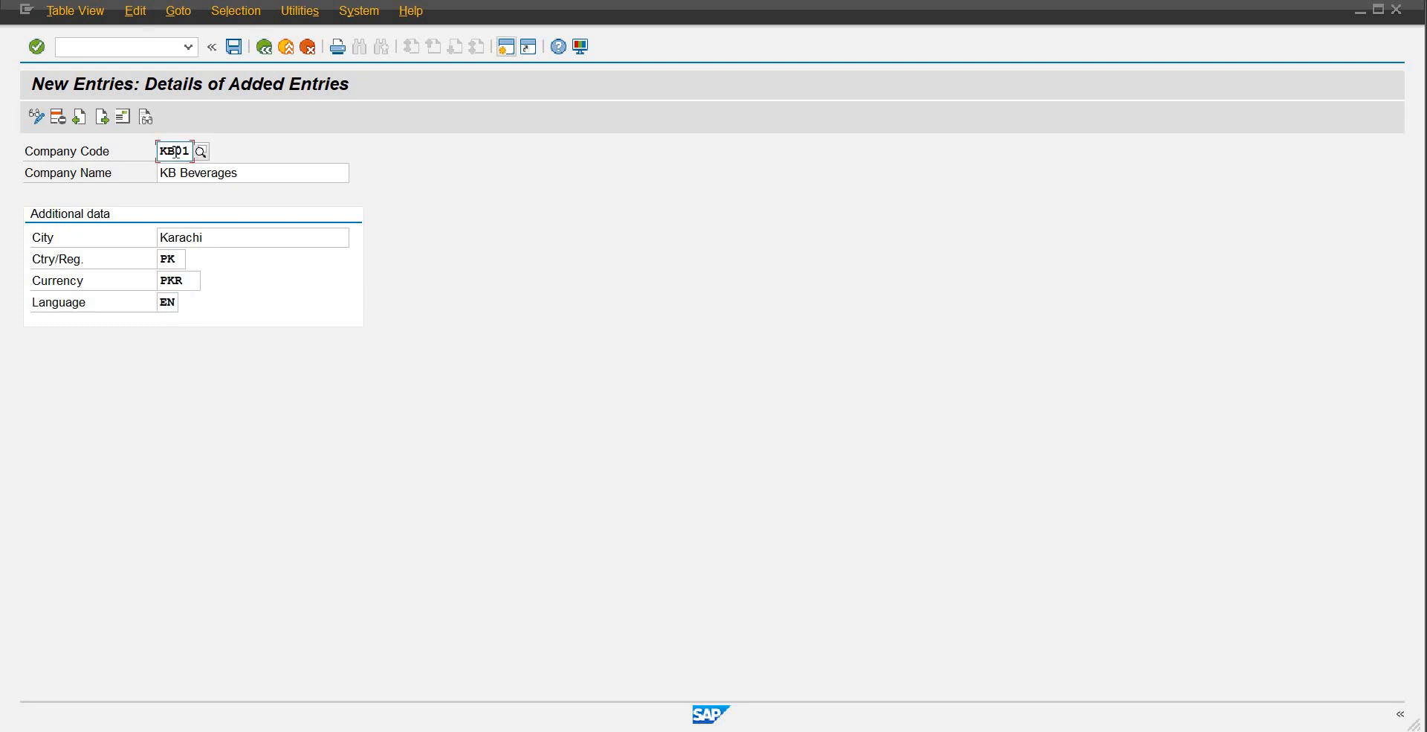
# - Save the company code and, in its address details, set the title to Company and the name to KB Beverages
pyautogui.click(235, 47)
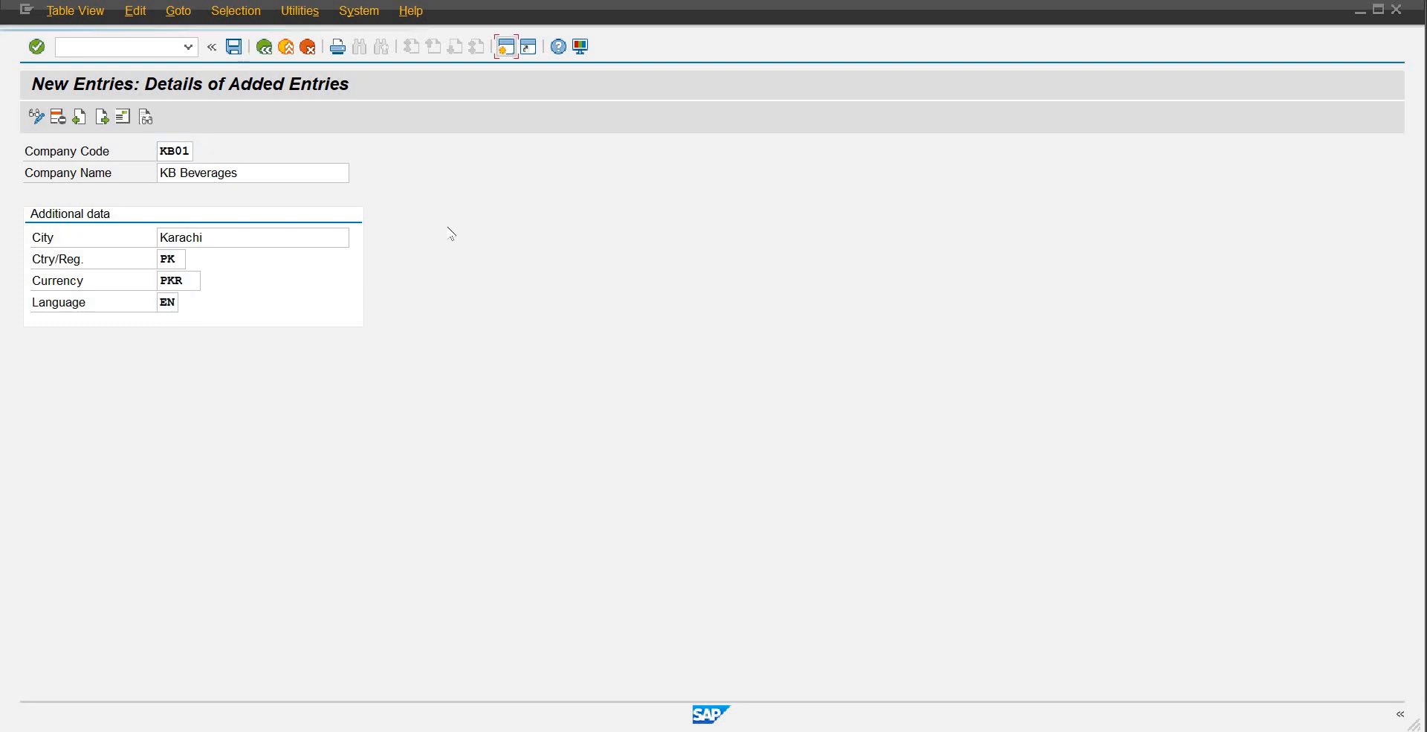
pyautogui.press('c')
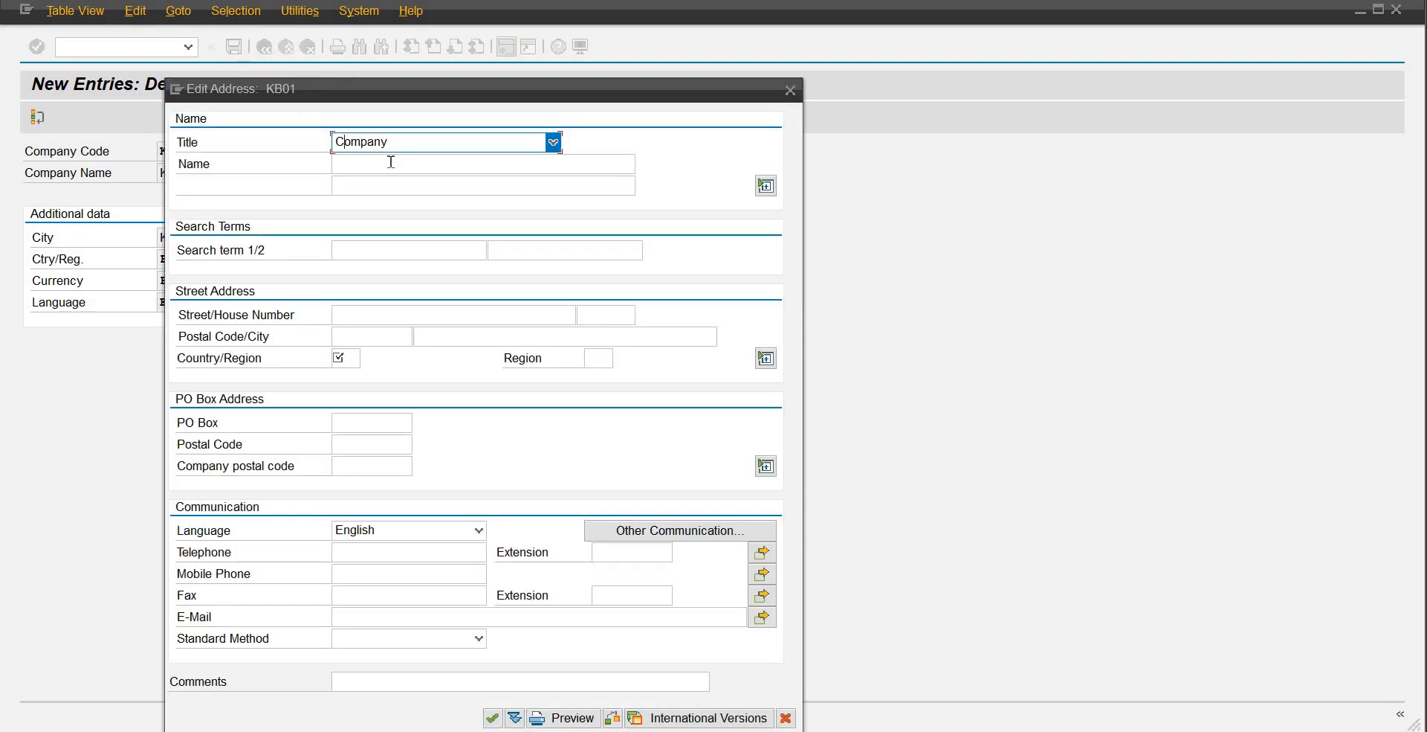
pyautogui.click(390, 162)
pyautogui.write('KB ')
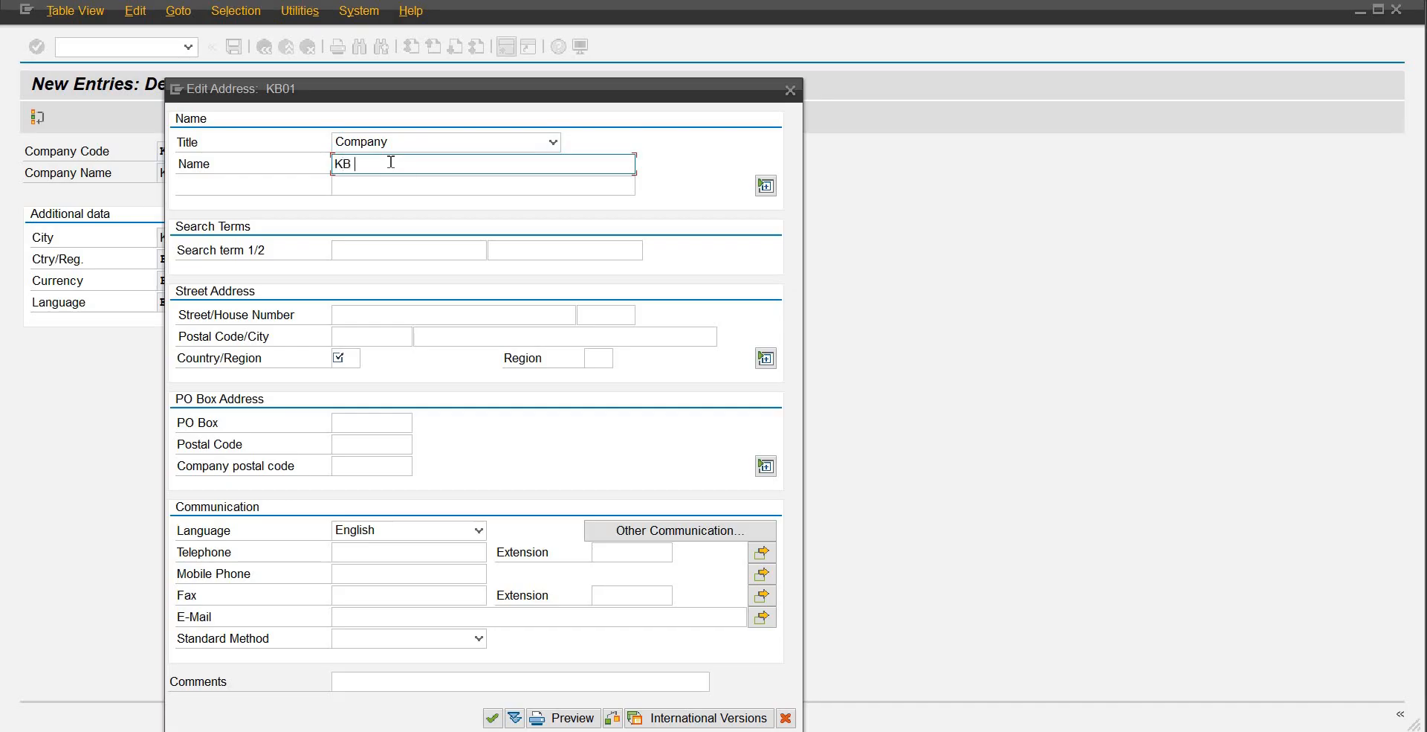
pyautogui.write('Beverage')
pyautogui.press('Tab')
pyautogui.press('Tab')
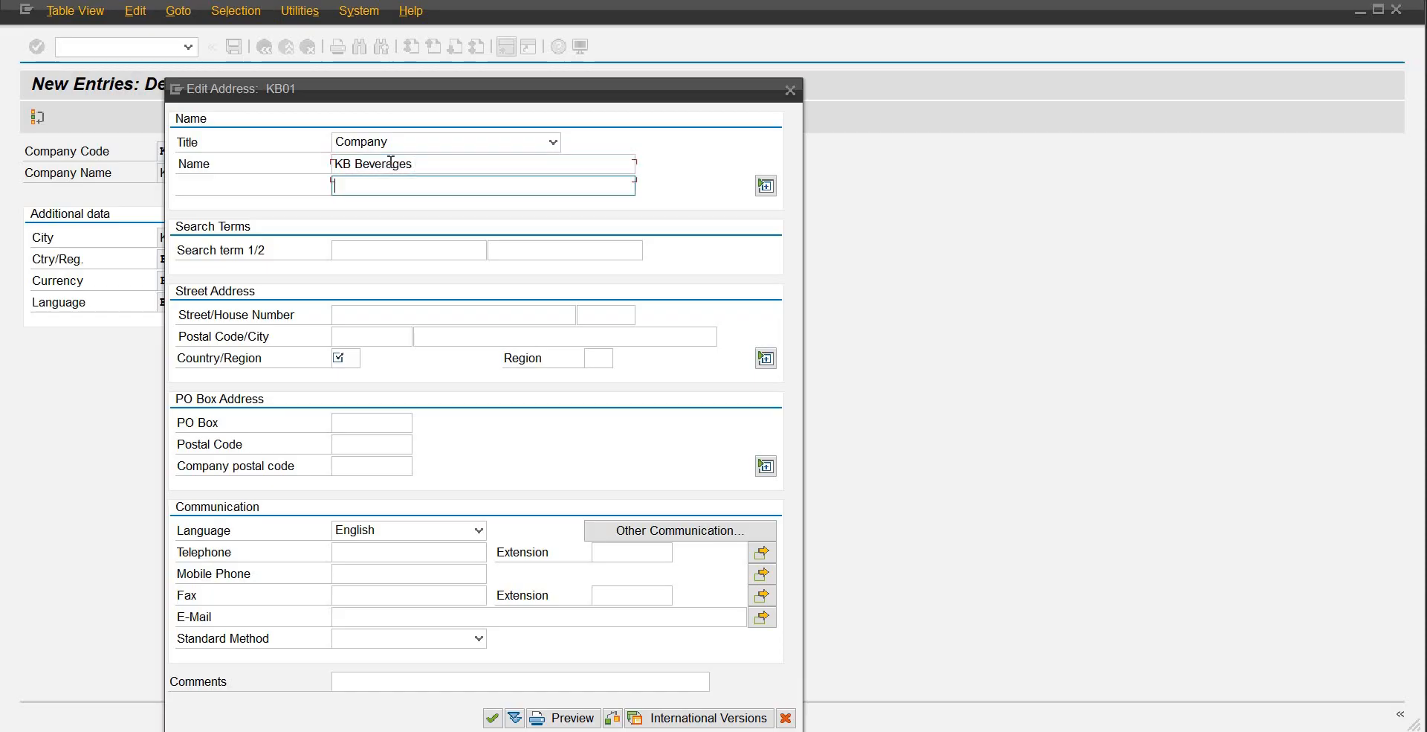
# - Set the address search term to Manufacturing and enter the company's street
pyautogui.write('M')
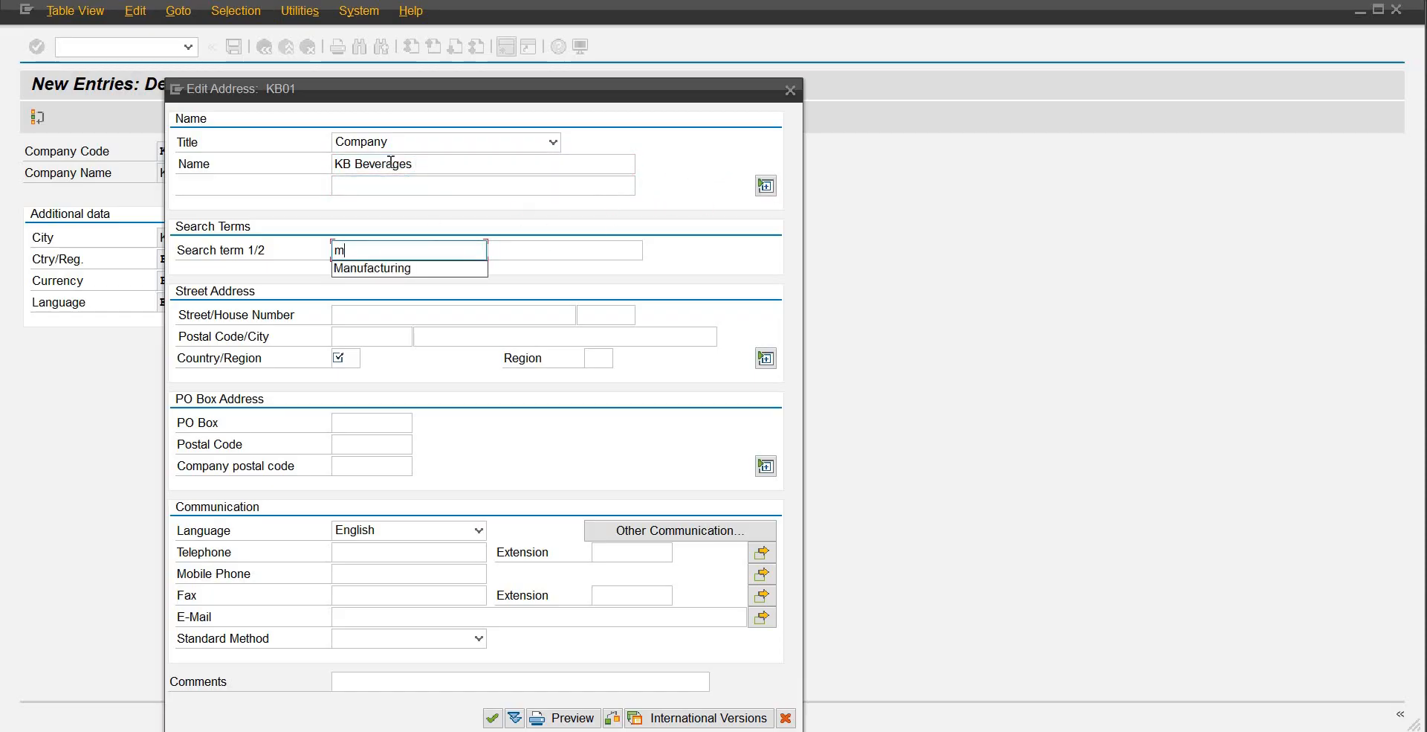
pyautogui.press('Down')
pyautogui.press('Return')
pyautogui.press('Tab')
pyautogui.press('Tab')
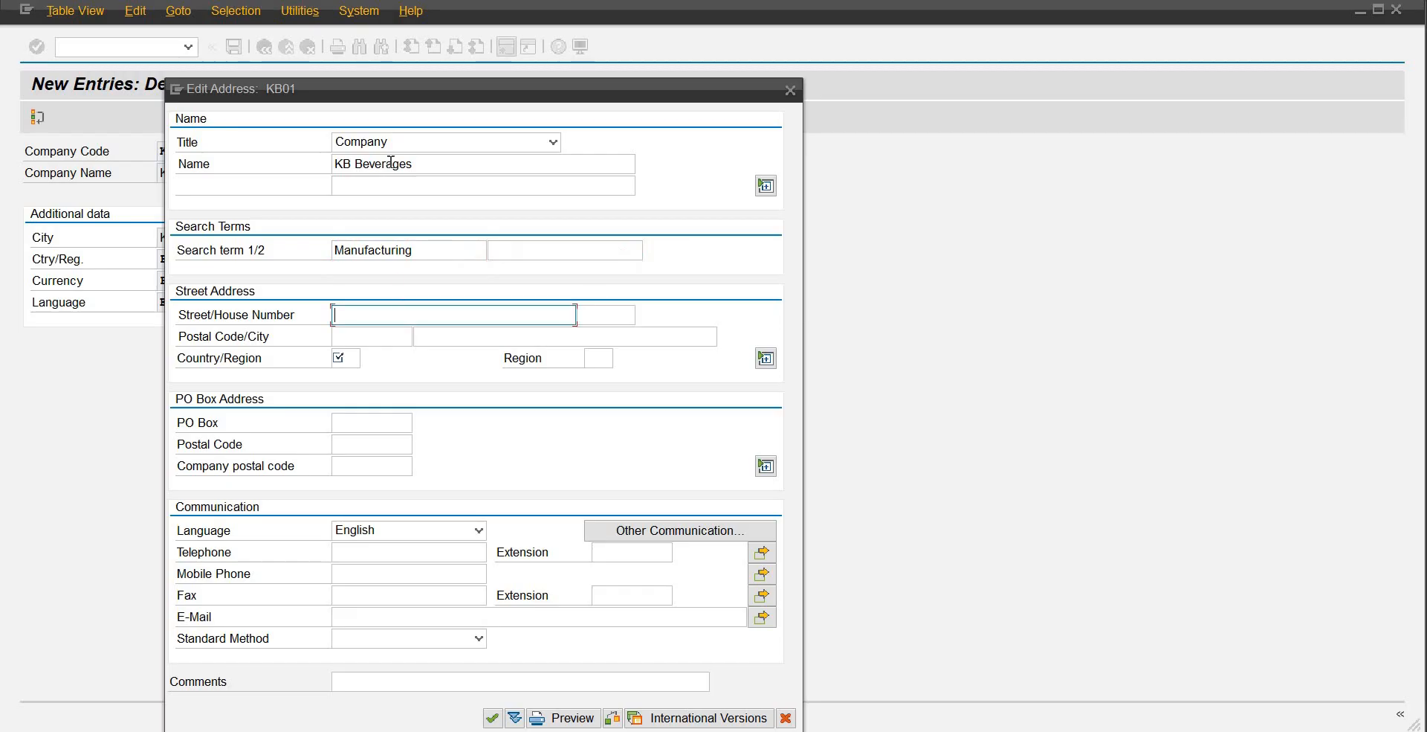
pyautogui.write('Fedreal B Area')
pyautogui.press('Tab')
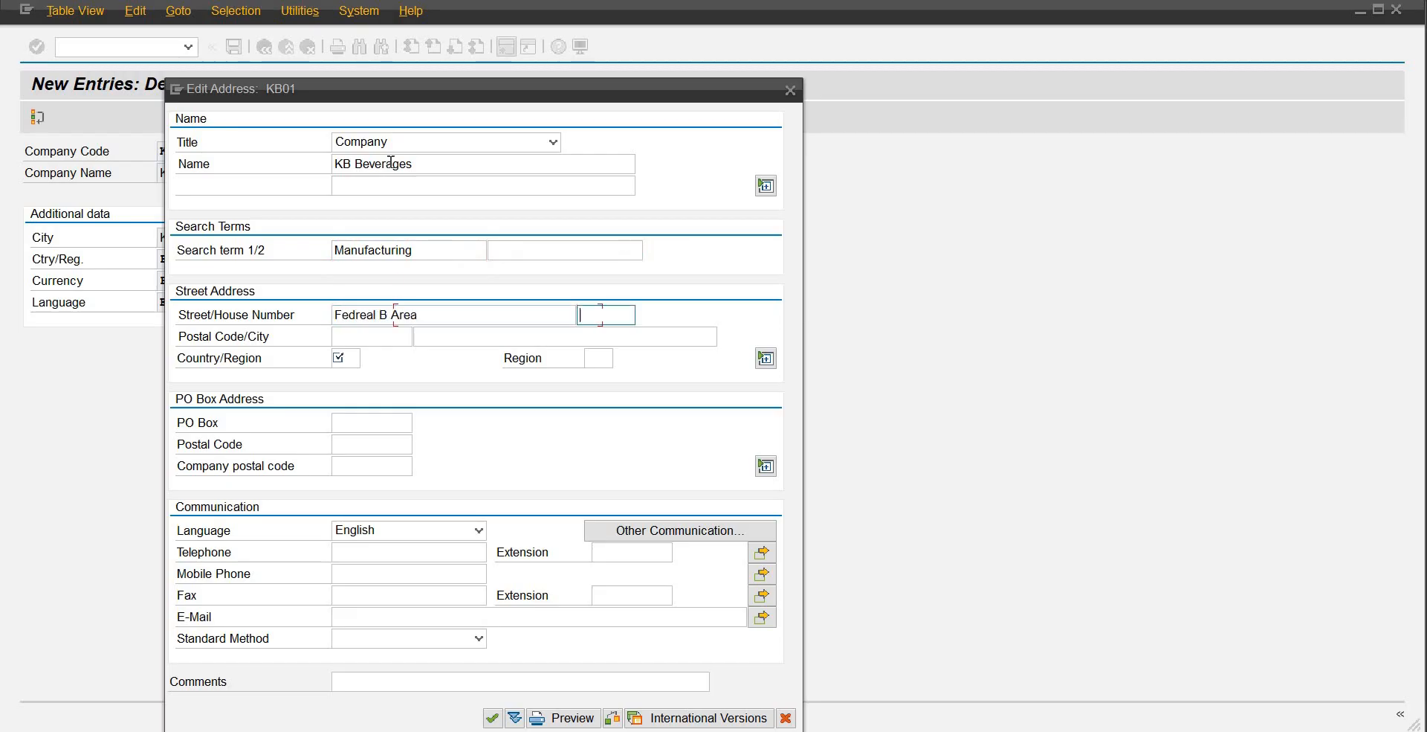
pyautogui.press('Tab')
# - Enter the postal code and city of the company's street address
pyautogui.write('25000')
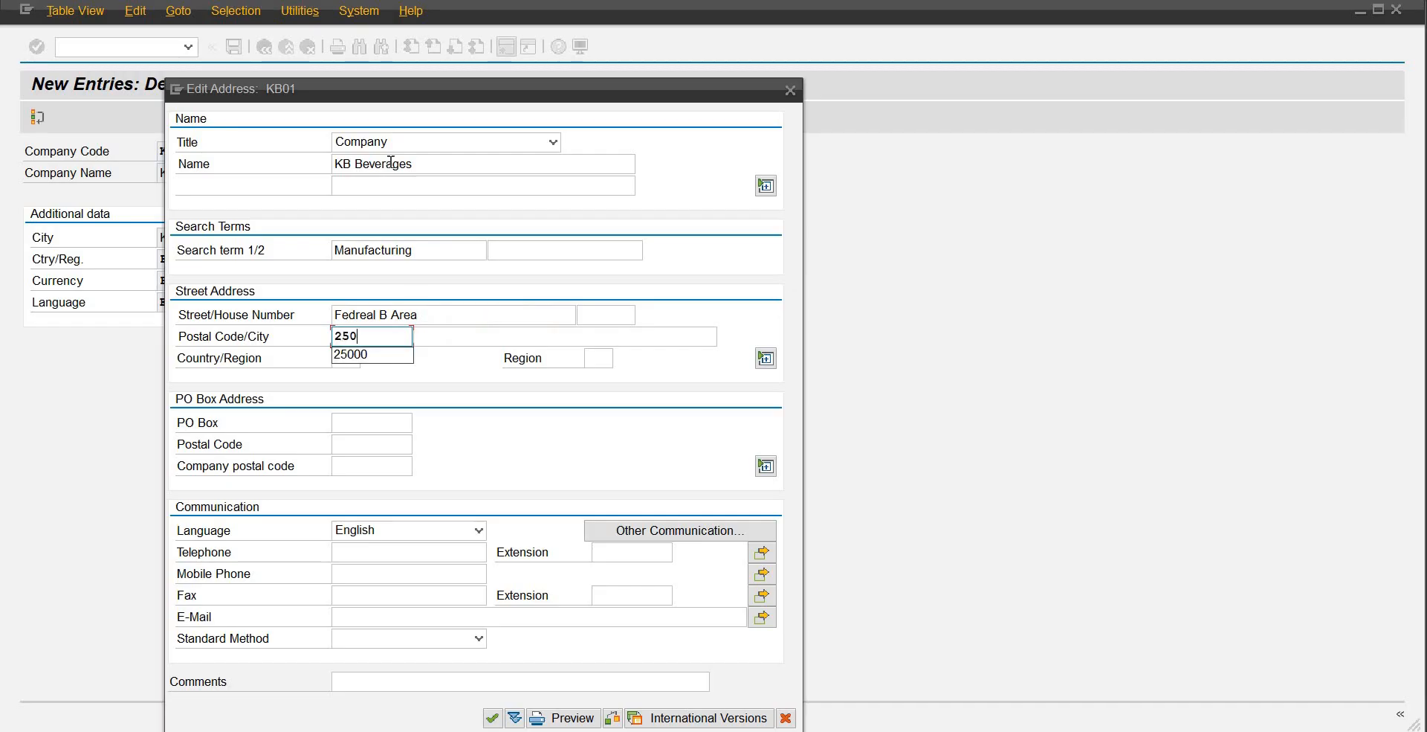
pyautogui.press('Tab')
pyautogui.write('Ka')
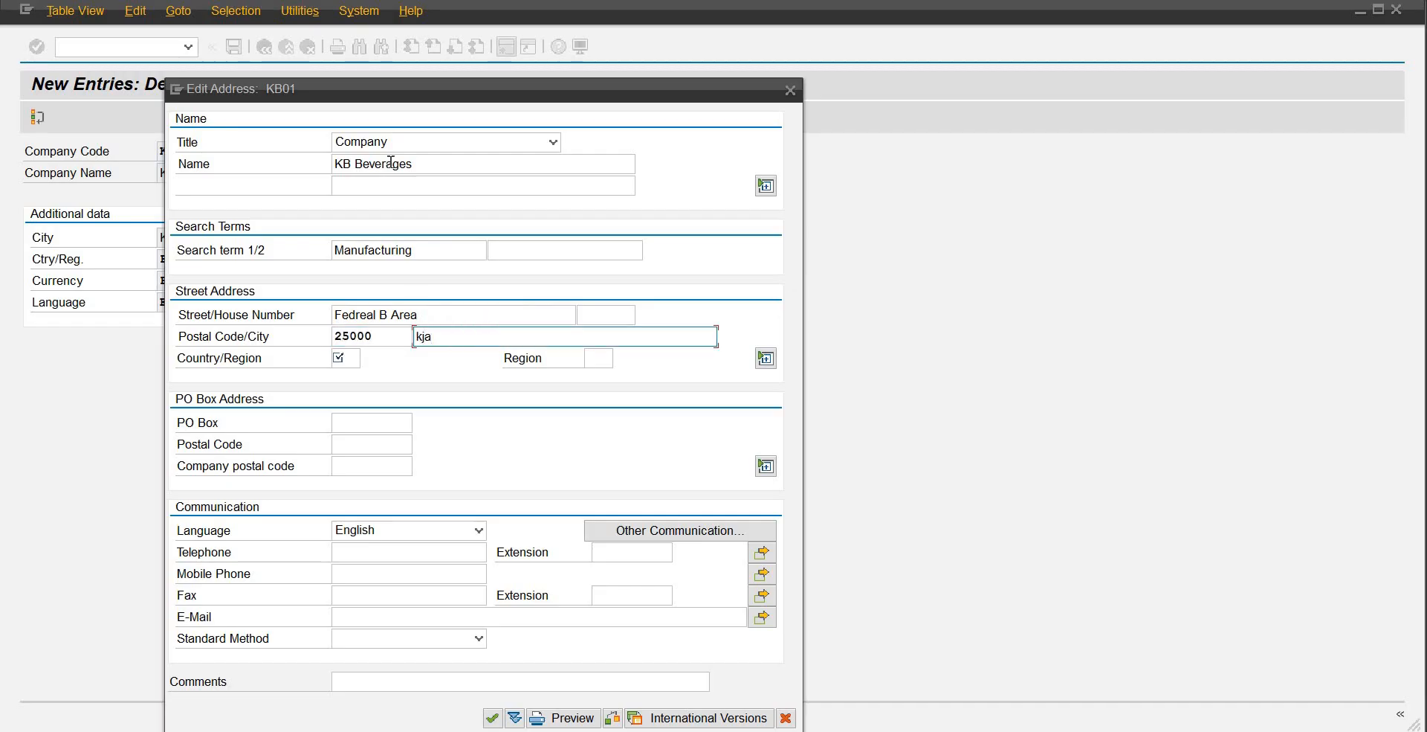
pyautogui.press('BackSpace')
pyautogui.press('BackSpace')
pyautogui.write('Kar')
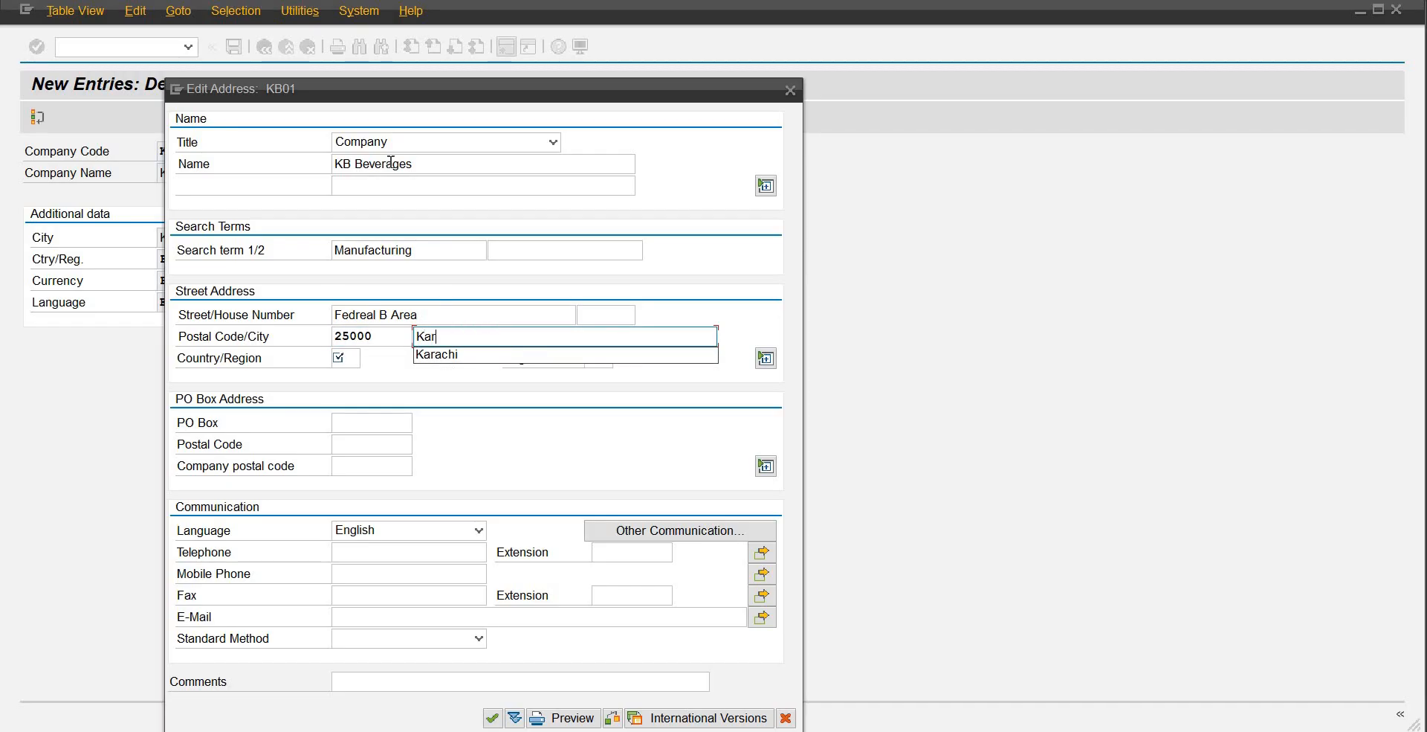
pyautogui.write('chi')
pyautogui.press('Tab')
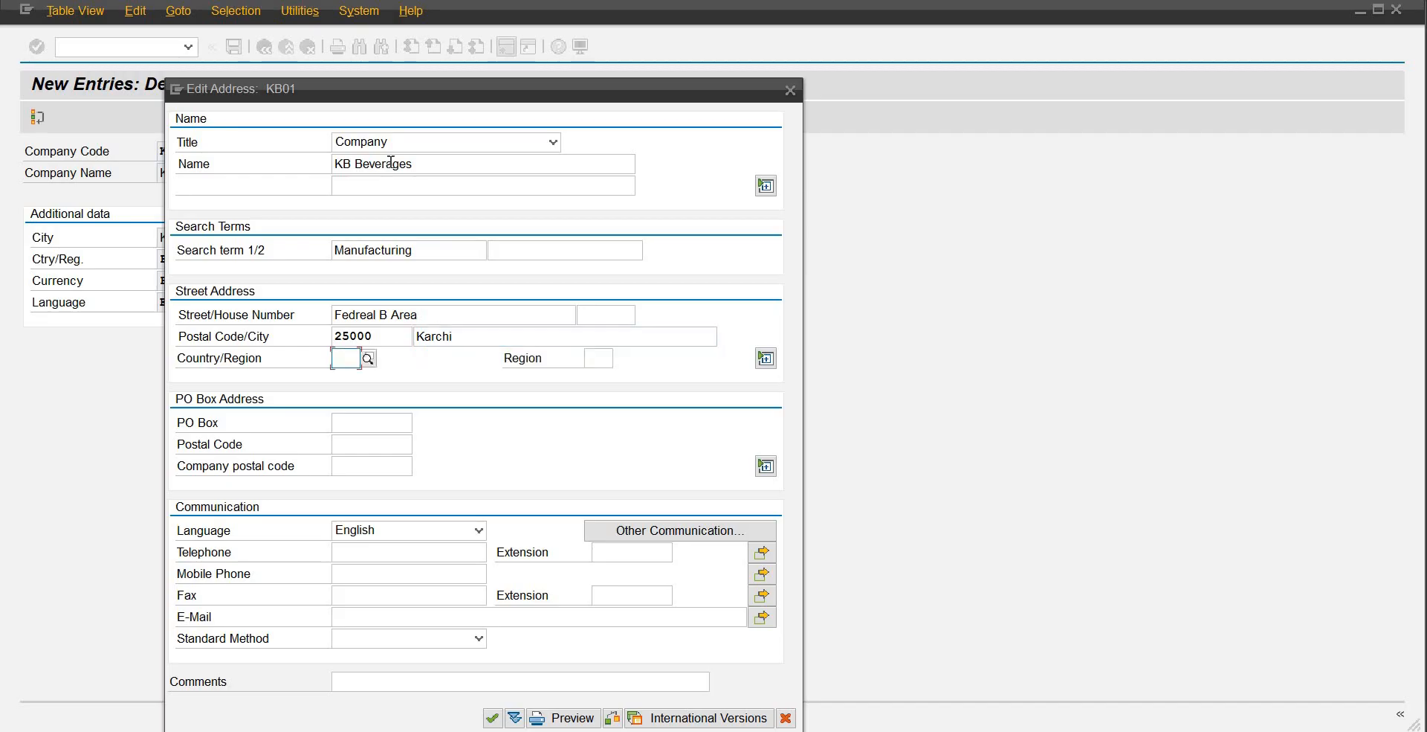
# - Correct the spelling of the address city to Karachi and set the country to PK (Pakistan)
pyautogui.click(435, 339)
pyautogui.write('a')
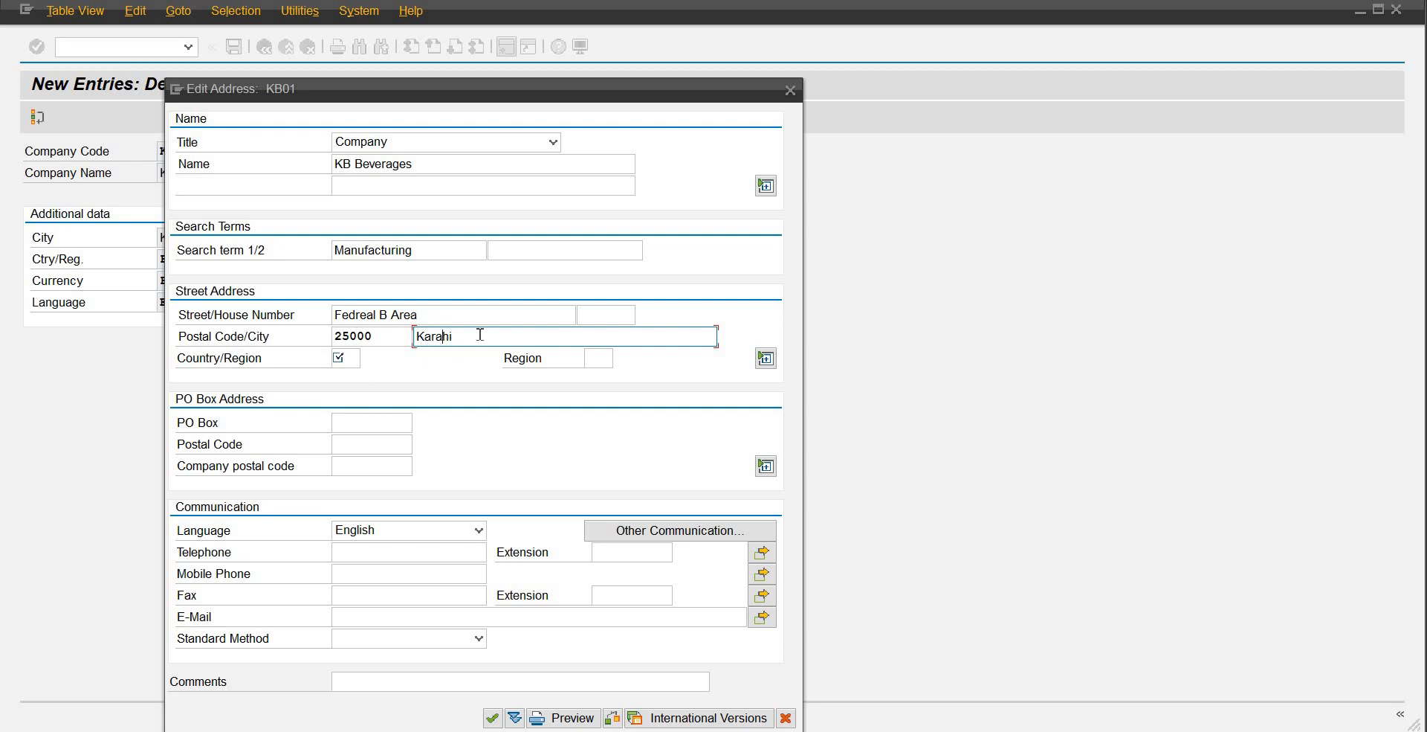
pyautogui.press('BackSpace')
pyautogui.press('BackSpace')
pyautogui.press('Down')
pyautogui.press('Return')
pyautogui.press('Tab')
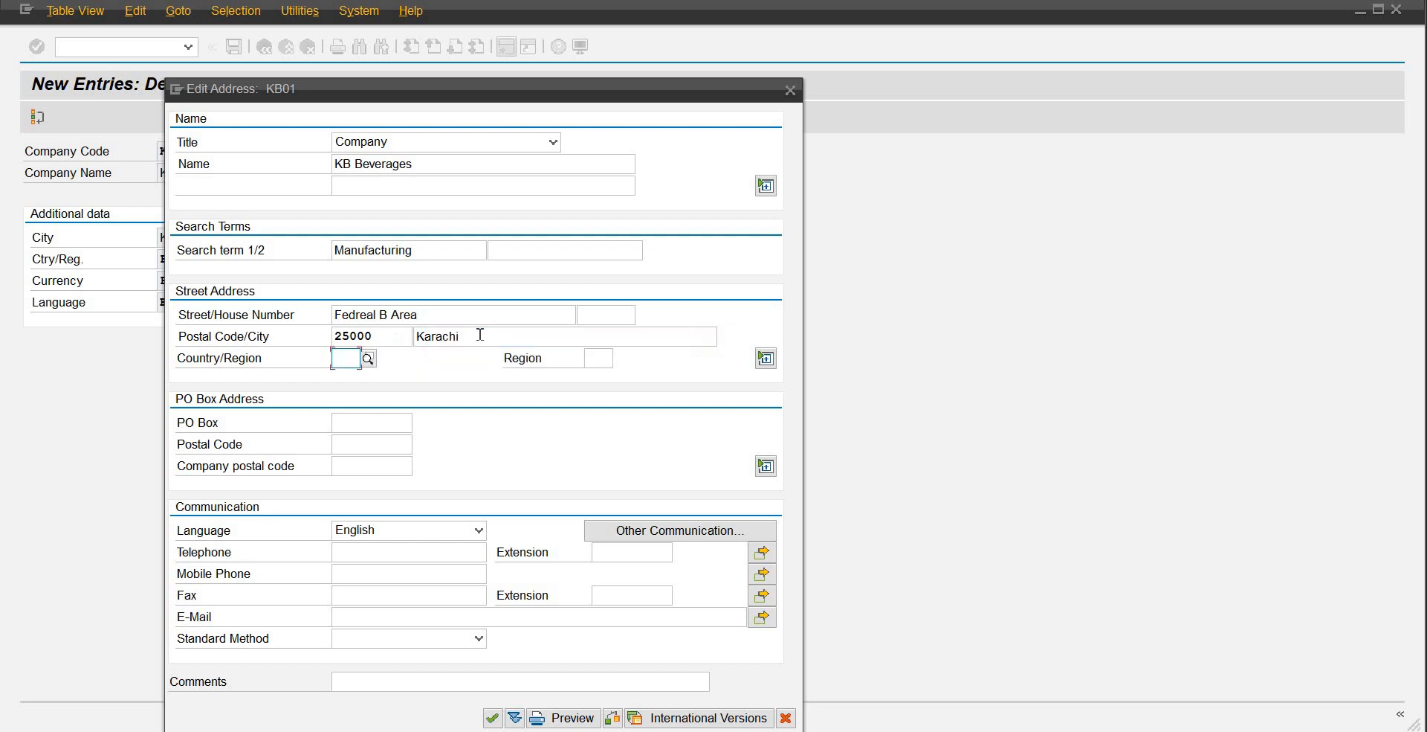
pyautogui.write('pk')
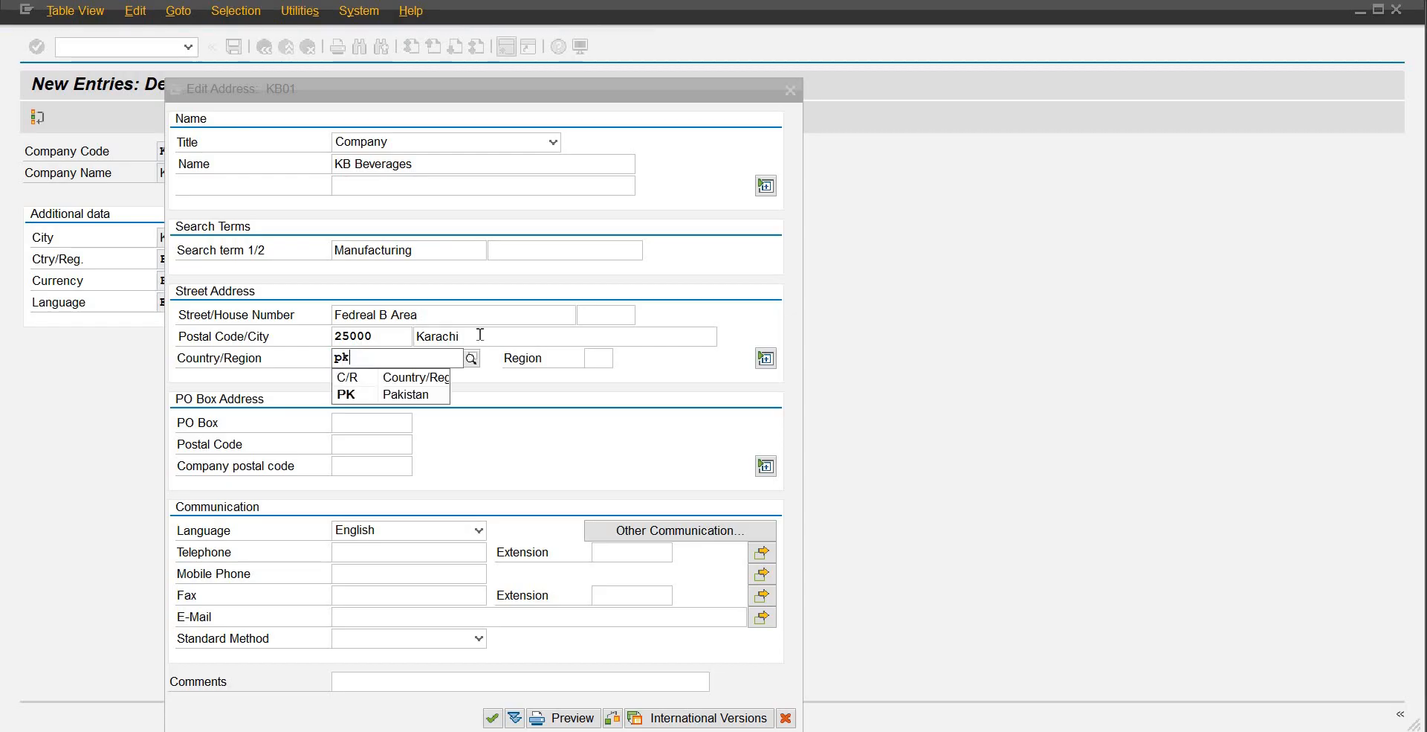
pyautogui.click(437, 396)
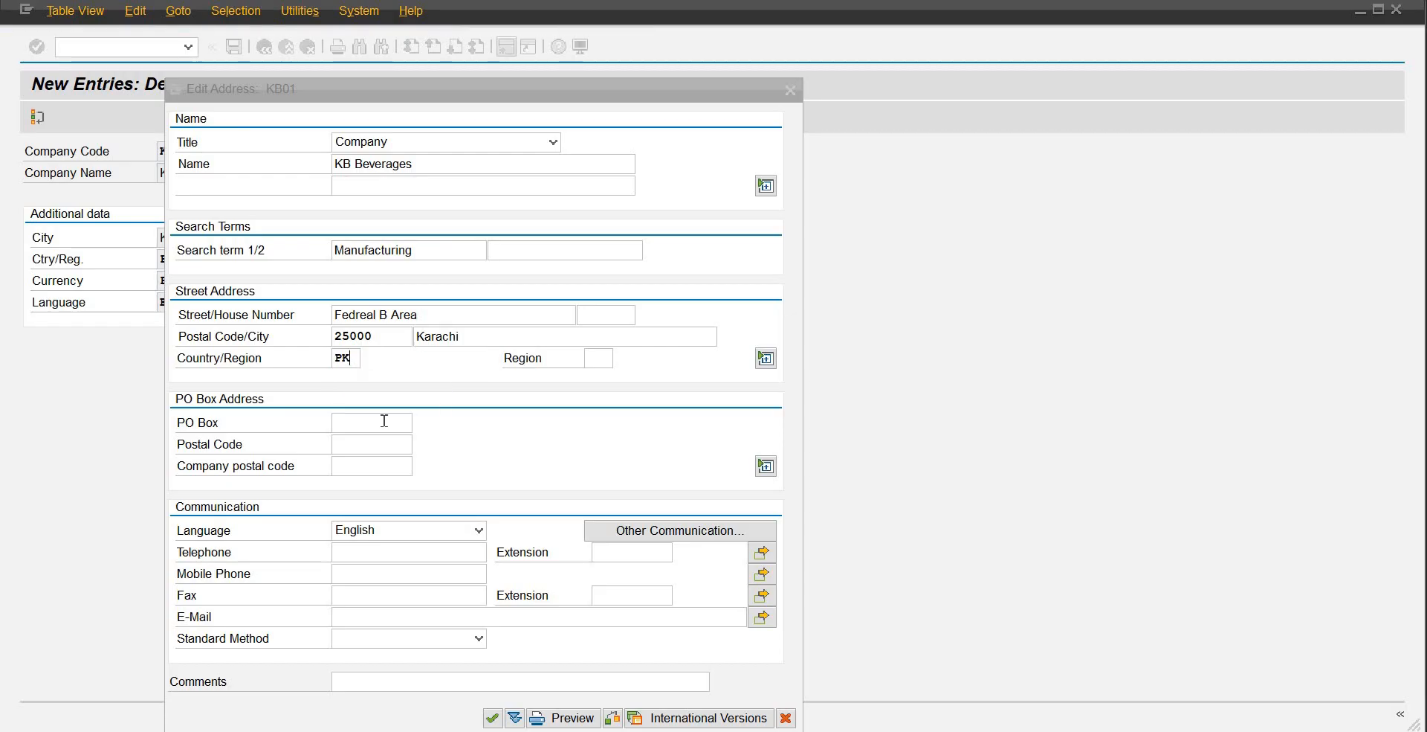
# - Fill in the PO box number and its postal code in the company's address
pyautogui.click(384, 420)
pyautogui.write('2500')
pyautogui.press('Tab')
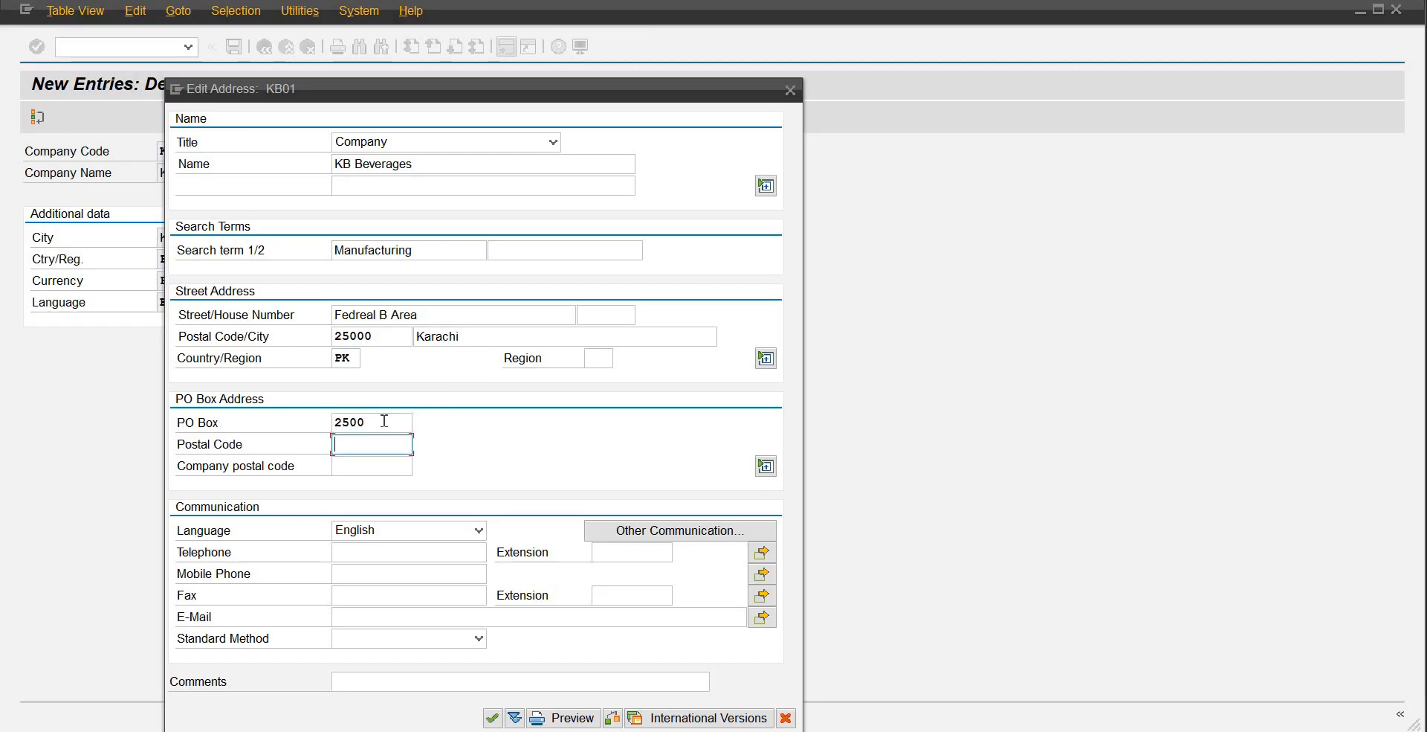
pyautogui.write('25000')
pyautogui.press('Tab')
pyautogui.press('Tab')
pyautogui.press('Tab')
pyautogui.press('Tab')
# - Enter the company's telephone and mobile numbers, then confirm the address and finish saving company code KB01
pyautogui.press('Tab')
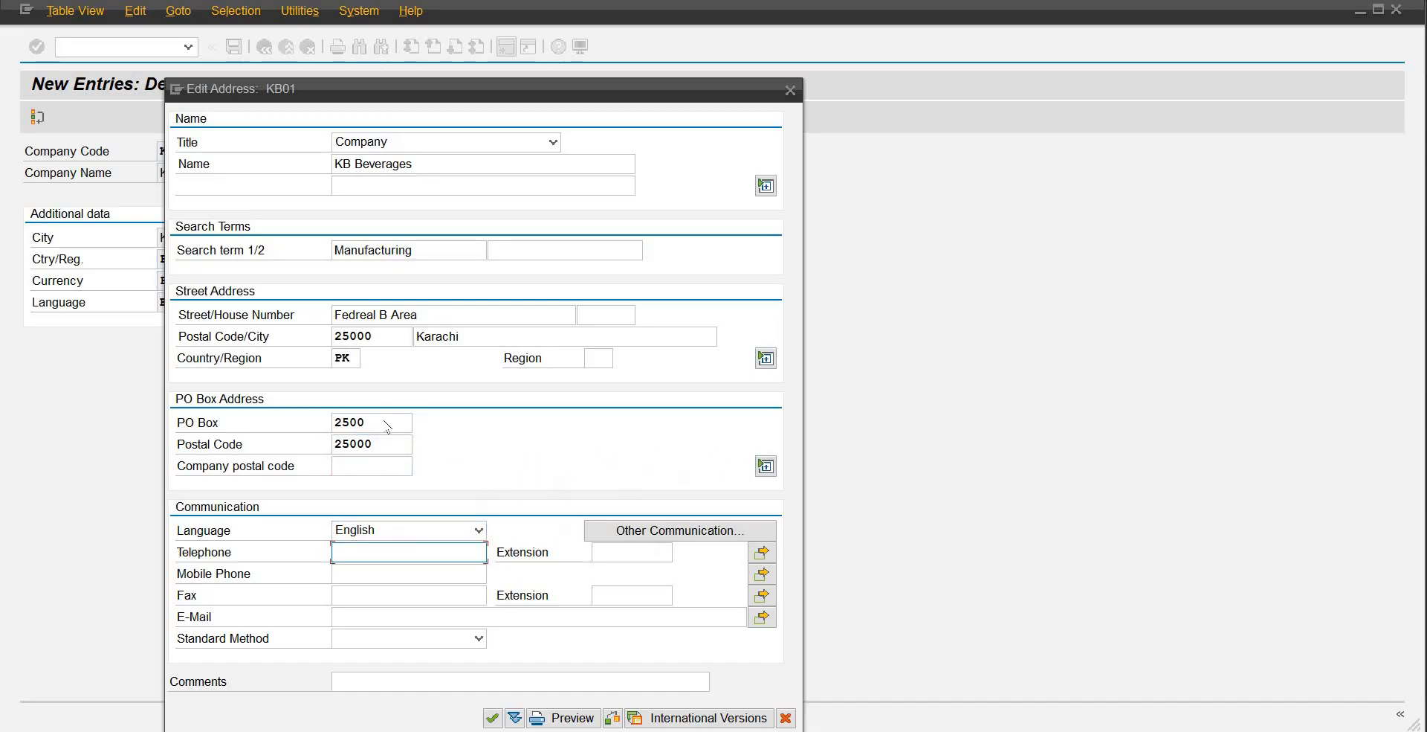
pyautogui.press('Tab')
pyautogui.press('Tab')
pyautogui.press('Tab')
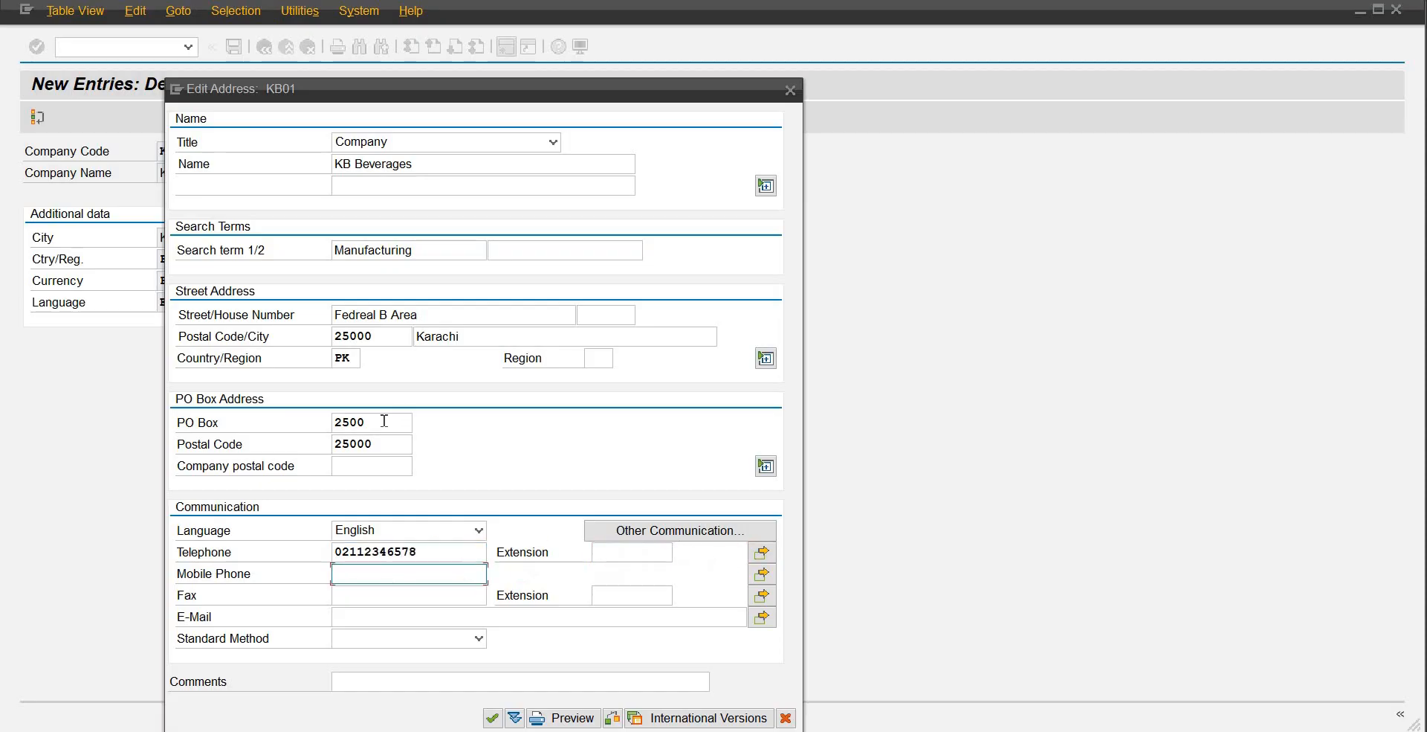
pyautogui.press('Return')
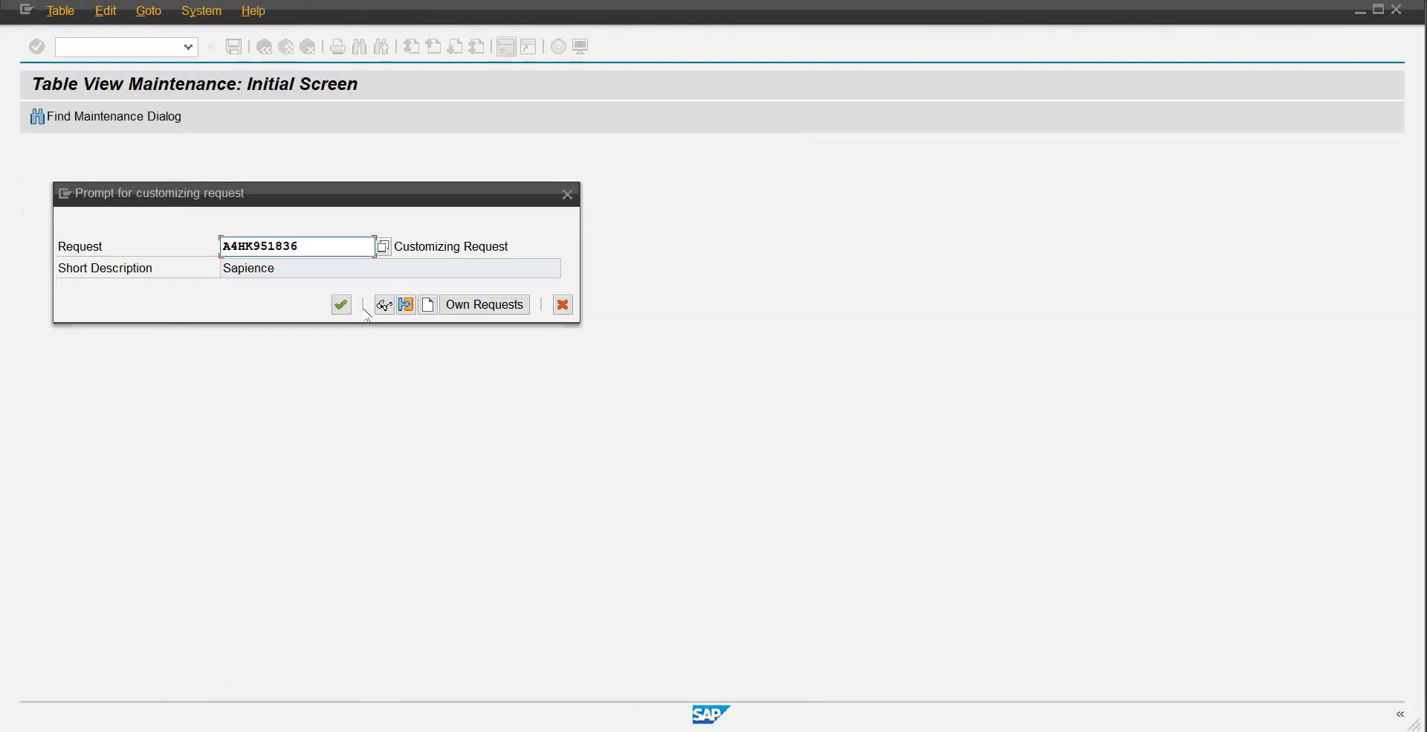
pyautogui.click(341, 304)
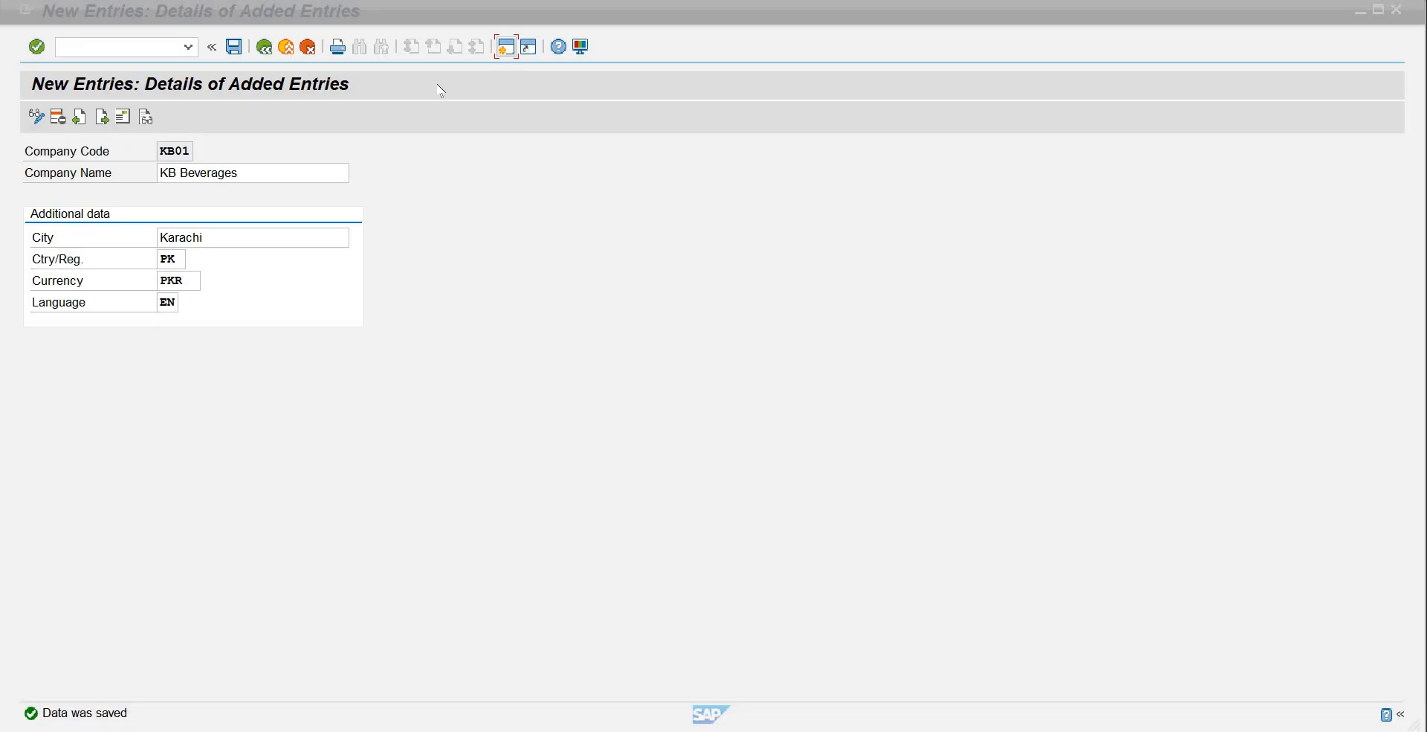
pyautogui.click(452, 7)
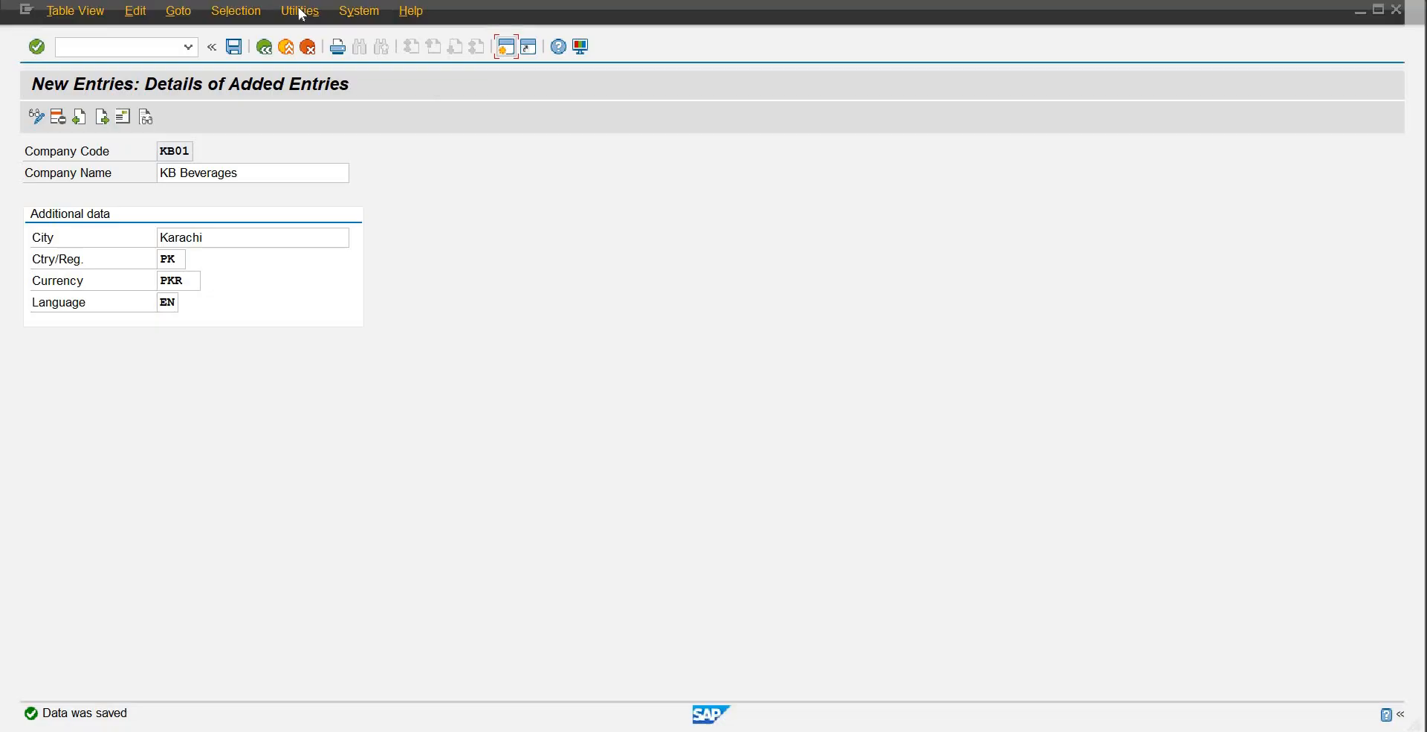
# - Leave the company code activity and start new entries in the Define Business Area activity under Financial Accounting
pyautogui.click(265, 48)
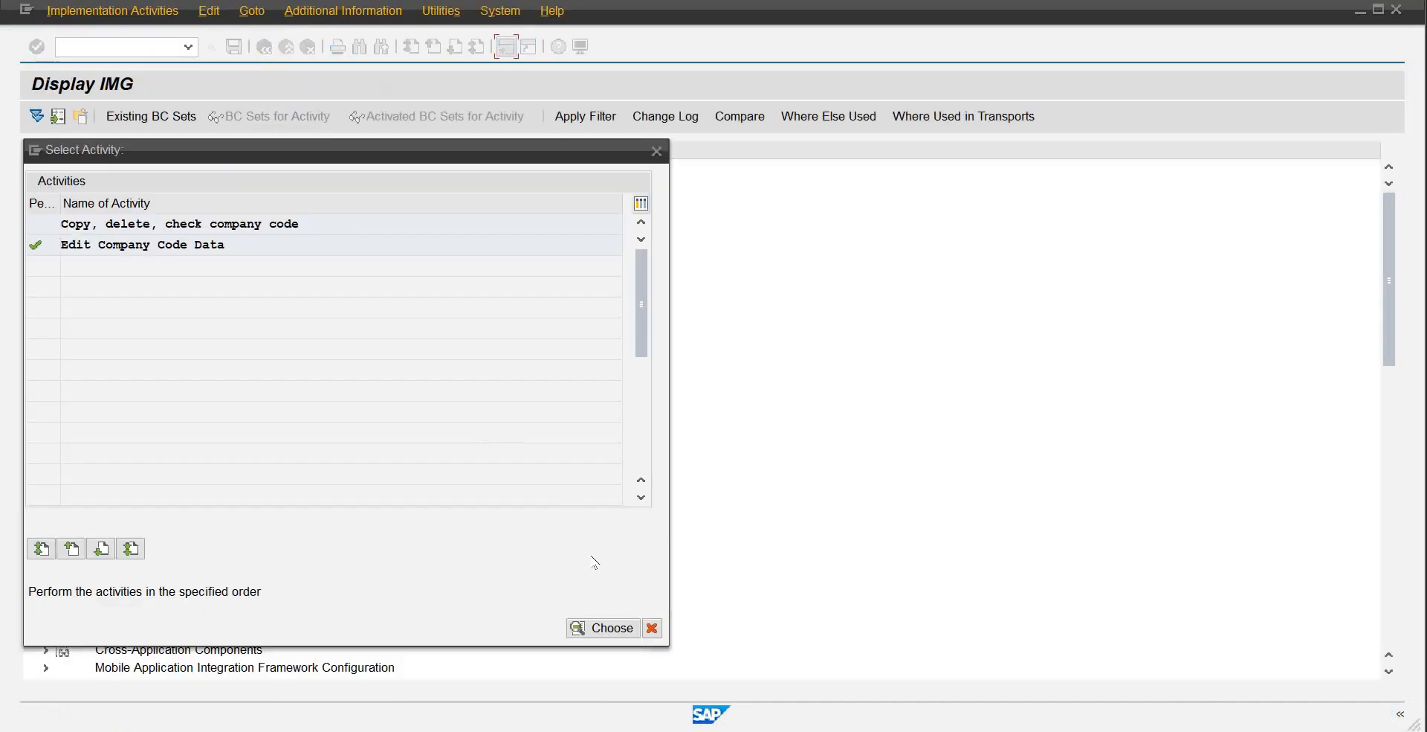
pyautogui.click(652, 630)
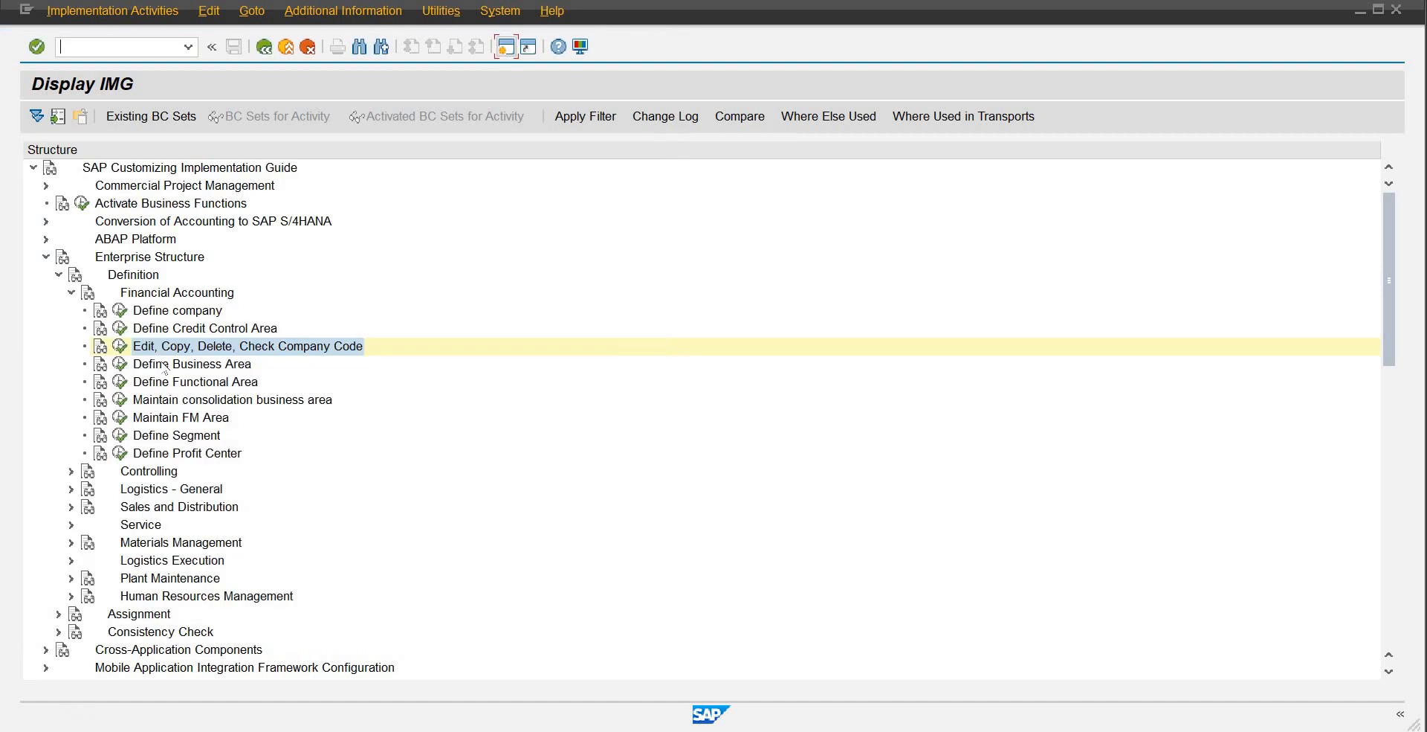
pyautogui.click(113, 370)
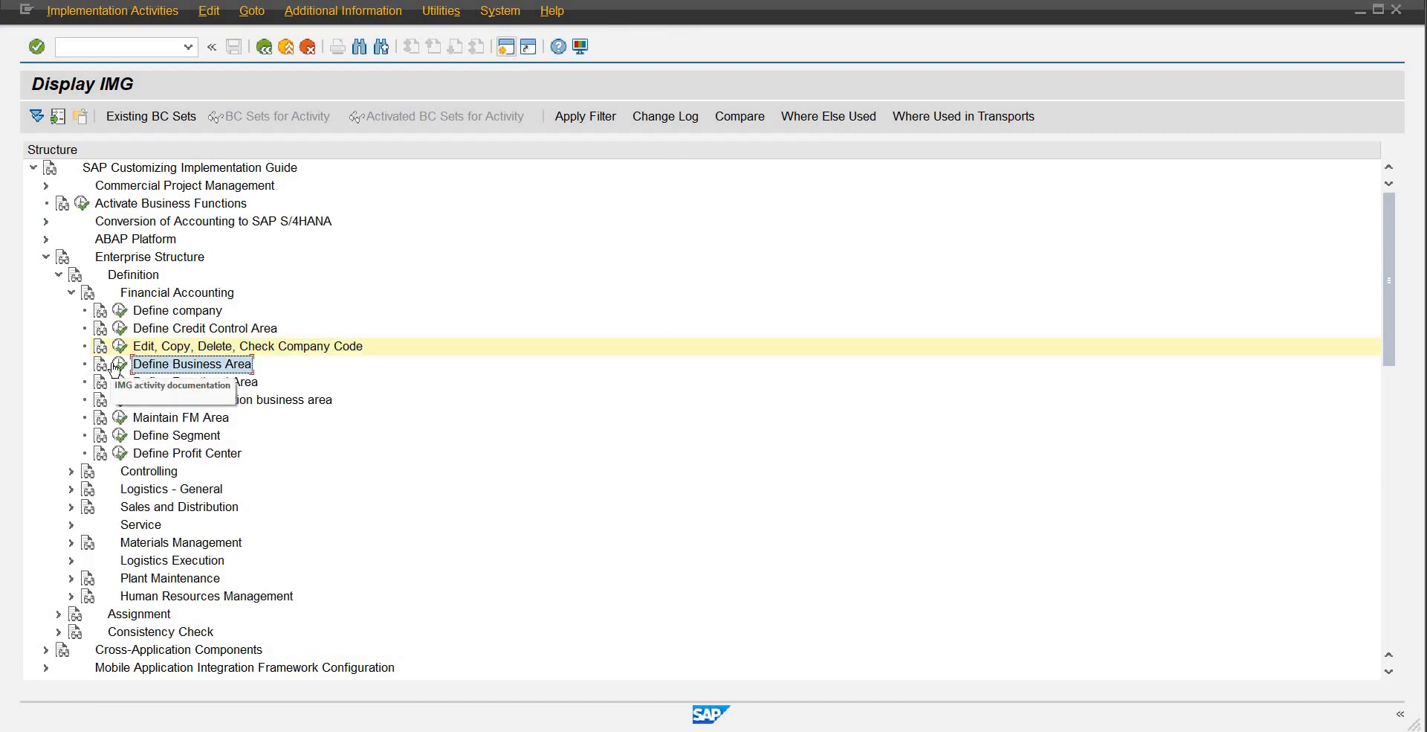
pyautogui.click(116, 366)
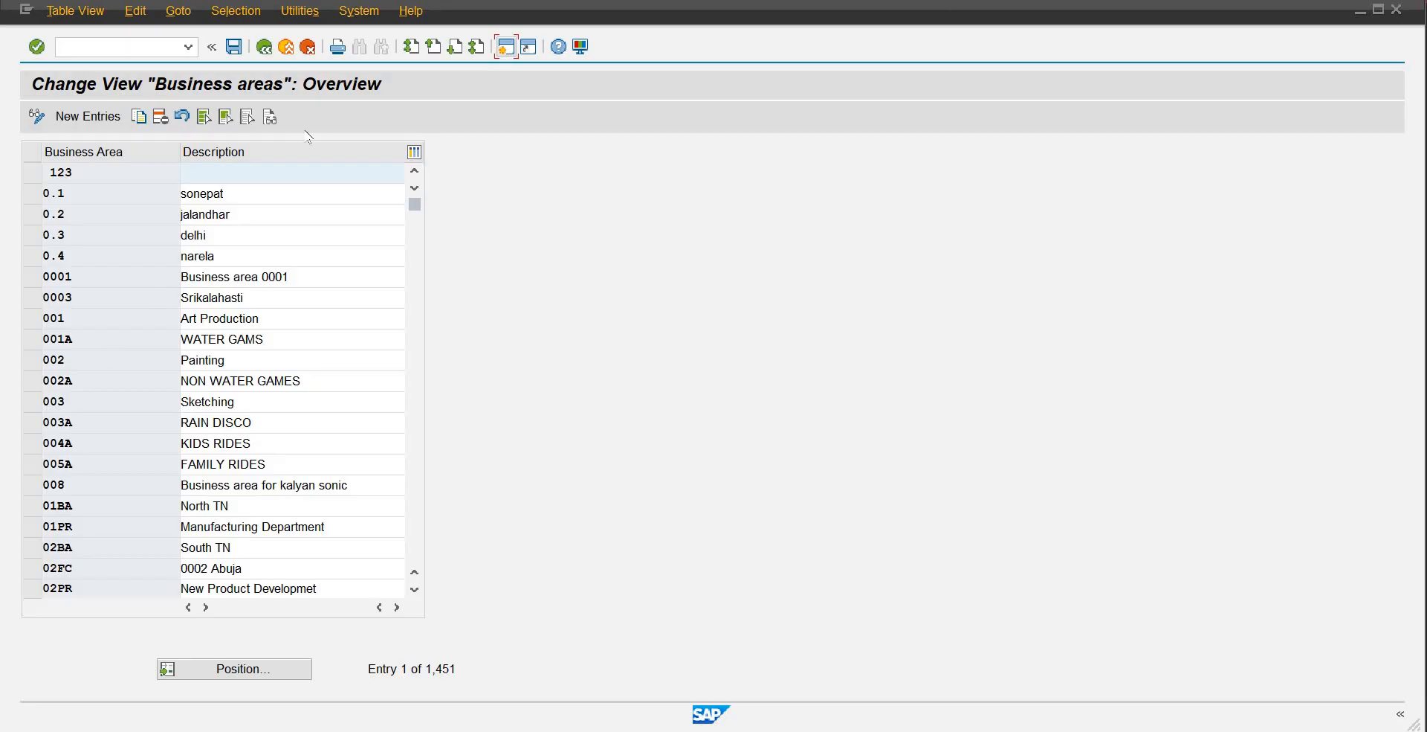
pyautogui.click(101, 117)
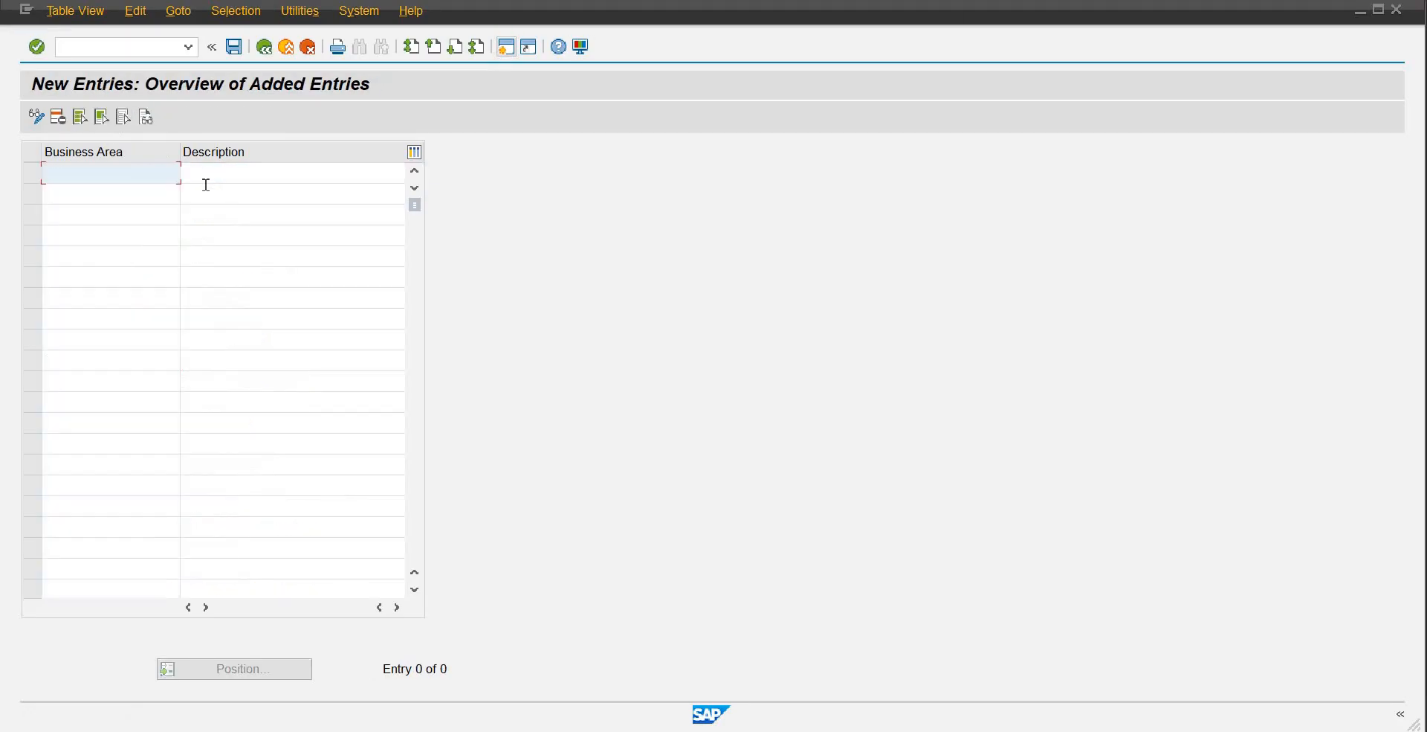
# - Enter BAKB as the code of the new business area in the first row
pyautogui.write('Bakb')
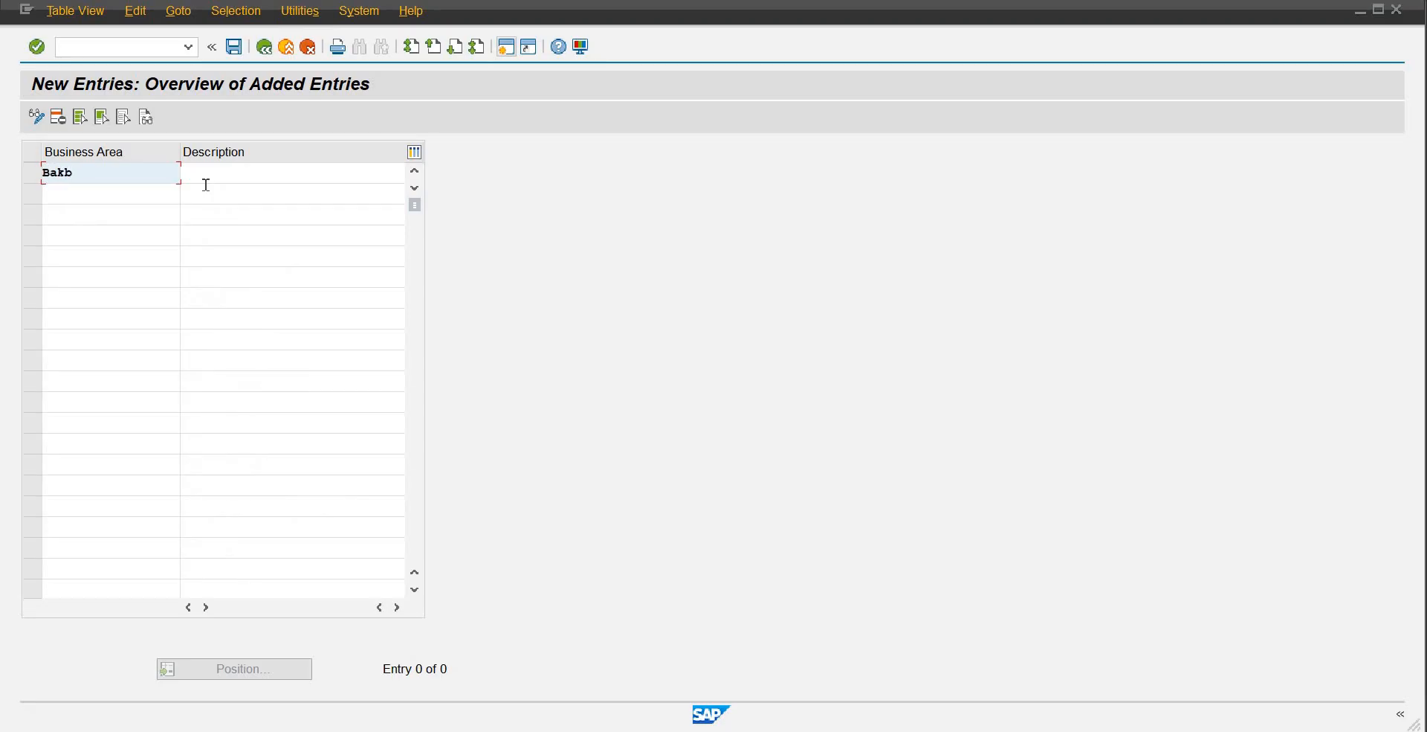
pyautogui.press('Tab')
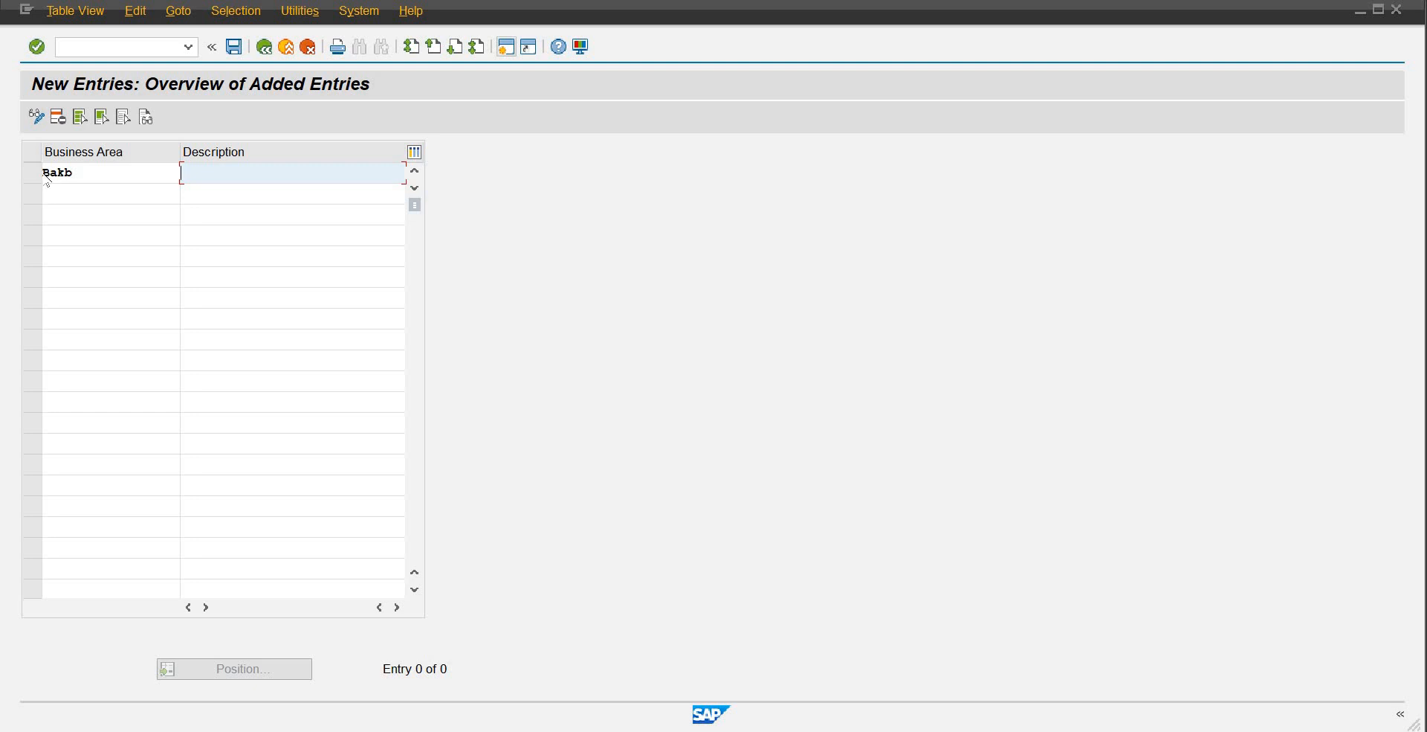
pyautogui.hotkey('shift', 'Tab')
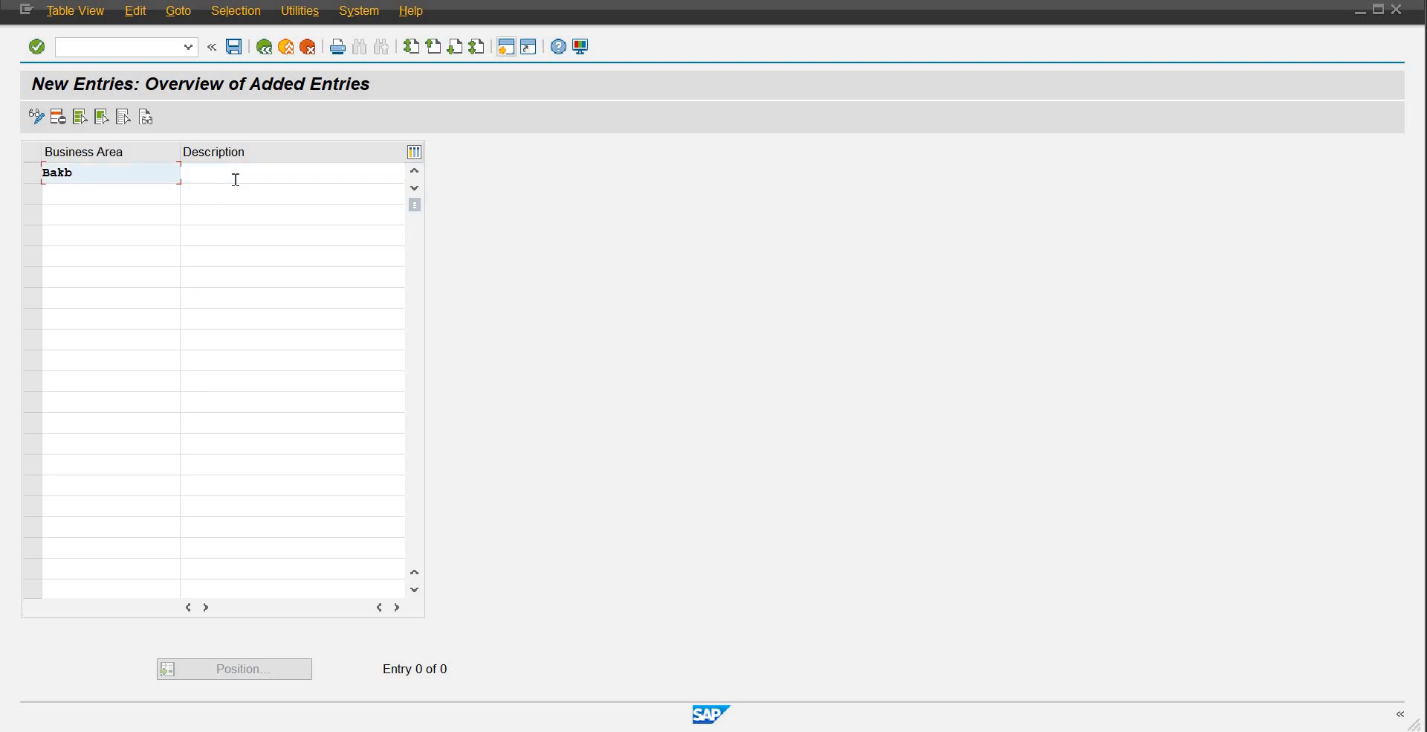
pyautogui.click(238, 174)
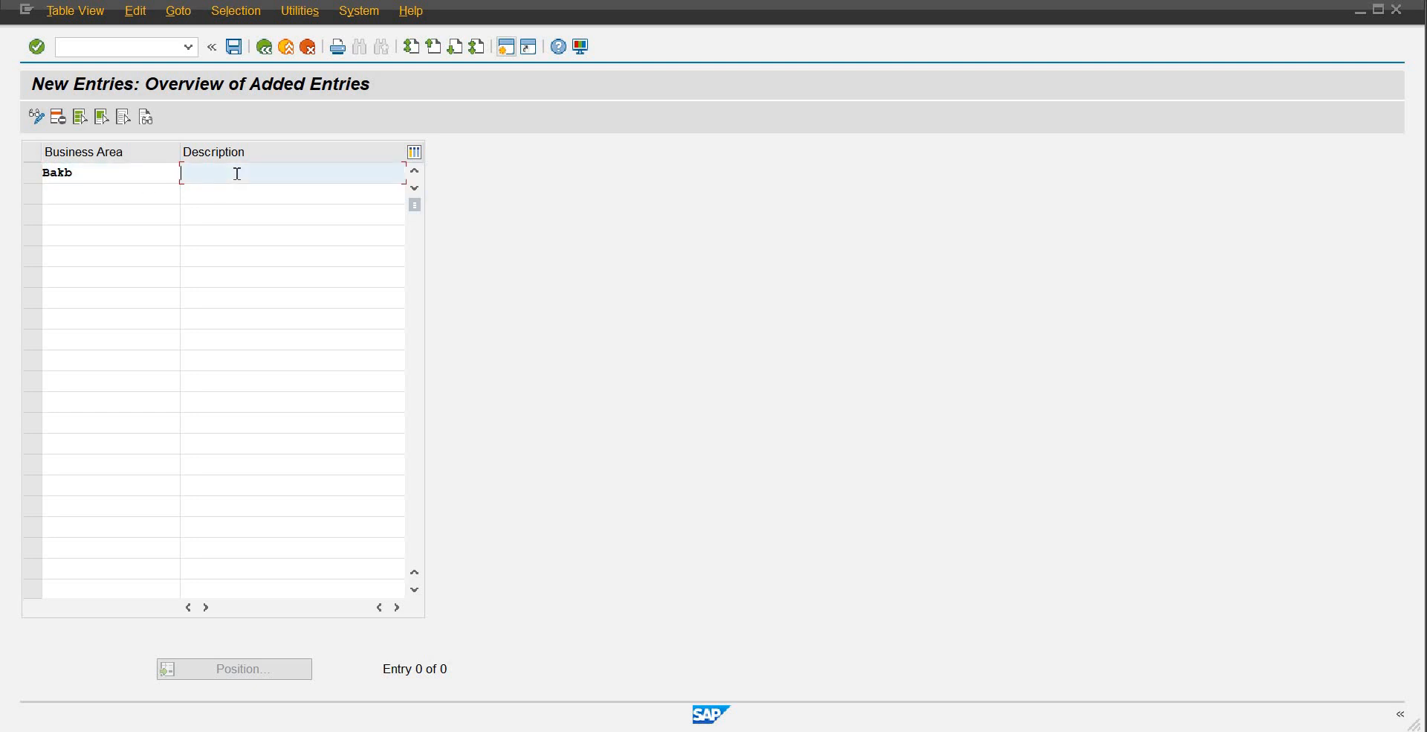
# - Describe the new business area as "Manufacturing KA01-karachi" and confirm the entry
pyautogui.write('Ma')
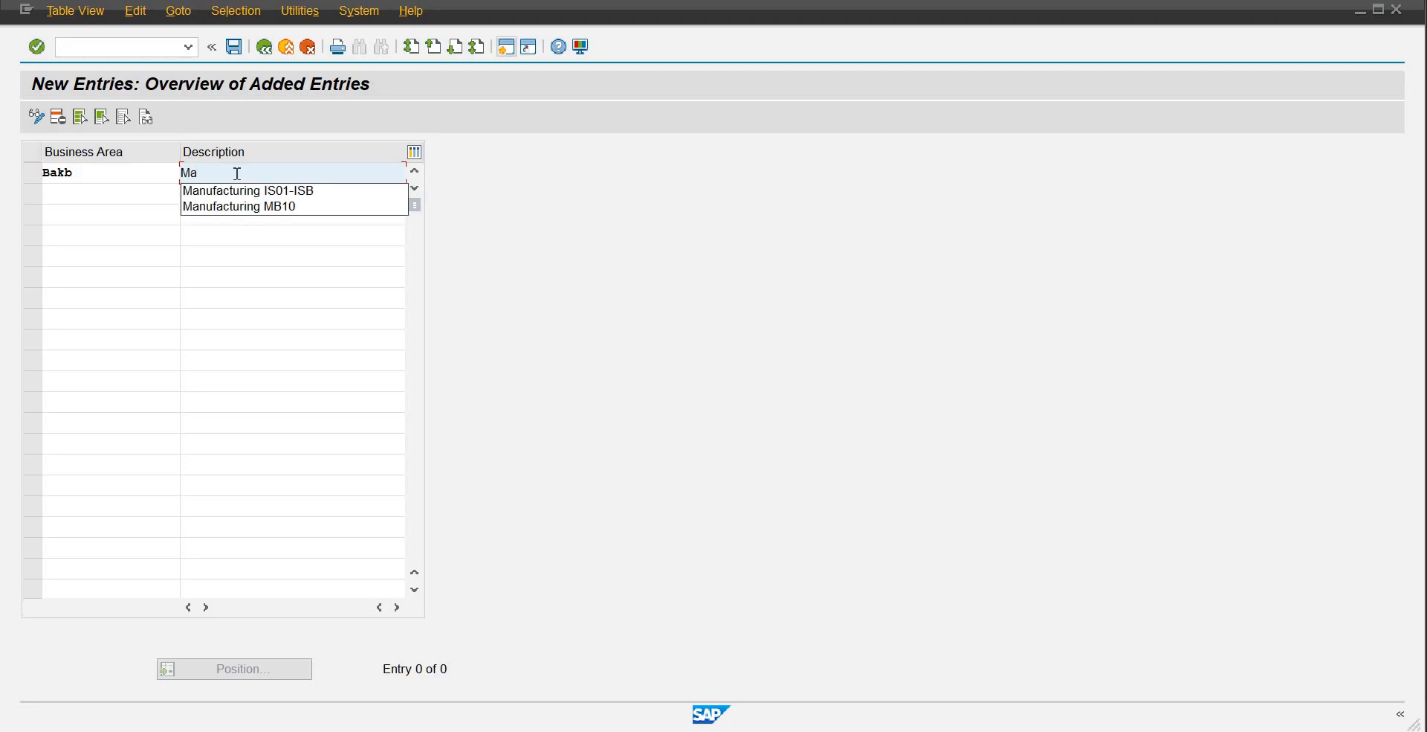
pyautogui.press('Down')
pyautogui.press('Return')
pyautogui.press('BackSpace')
pyautogui.press('BackSpace')
pyautogui.press('BackSpace')
pyautogui.press('BackSpace')
pyautogui.press('BackSpace')
pyautogui.press('BackSpace')
pyautogui.press('BackSpace')
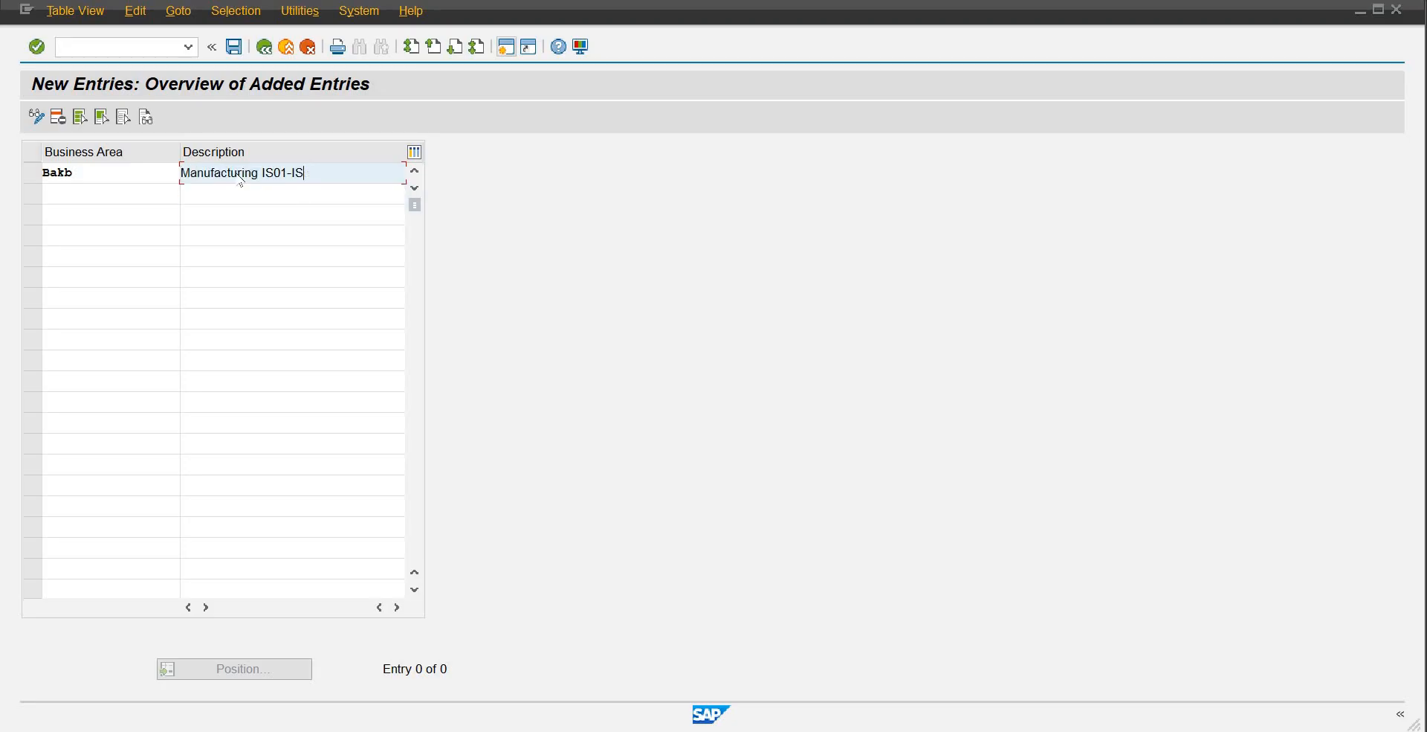
pyautogui.press('BackSpace')
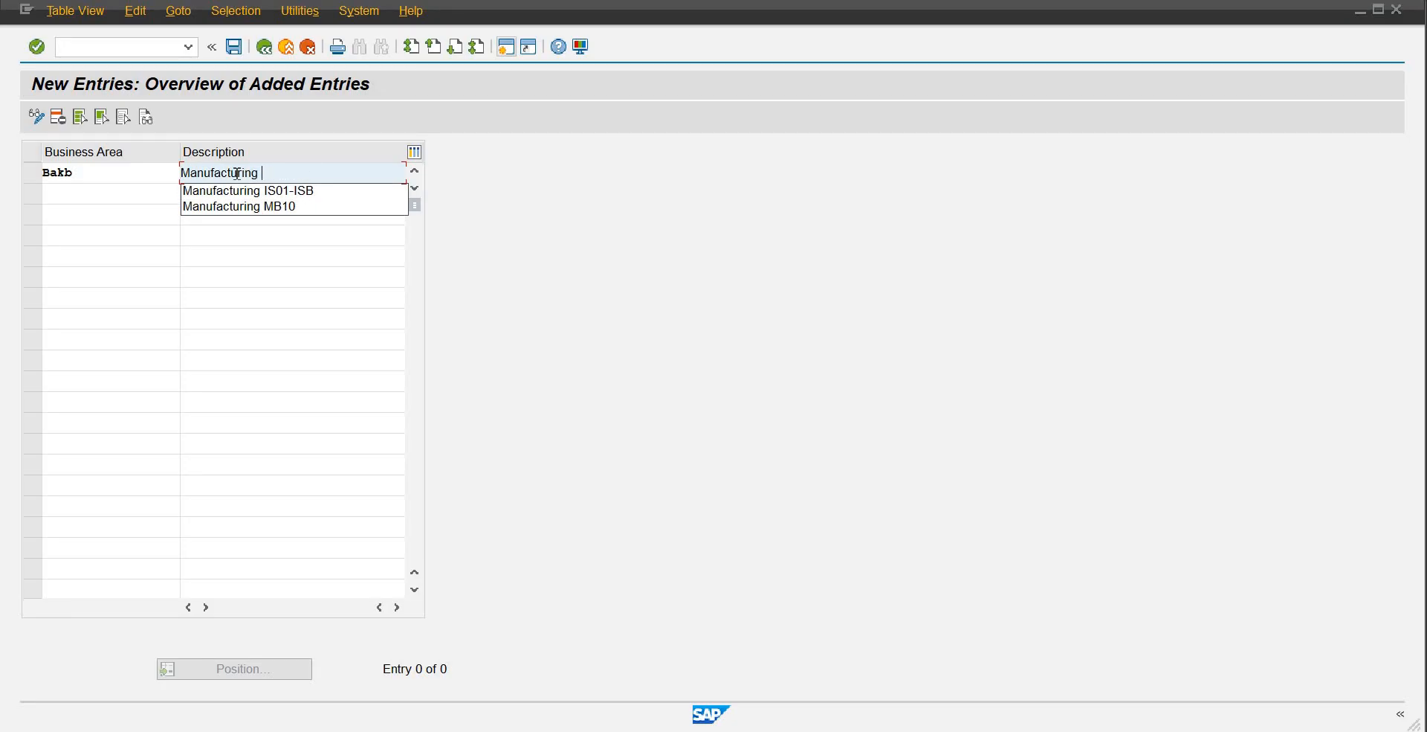
pyautogui.write('KAB')
pyautogui.press('BackSpace')
pyautogui.press('BackSpace')
pyautogui.write('A')
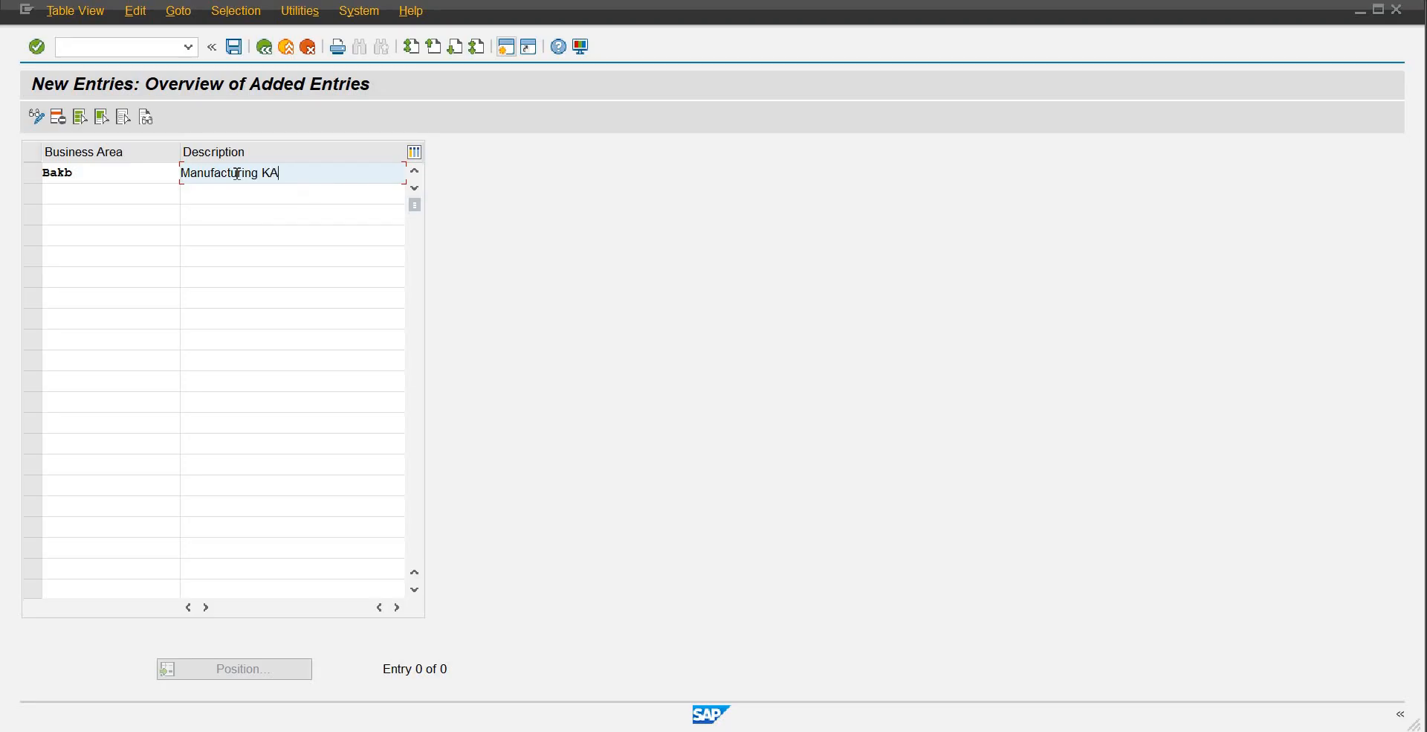
pyautogui.write('01-karachi')
pyautogui.press('Return')
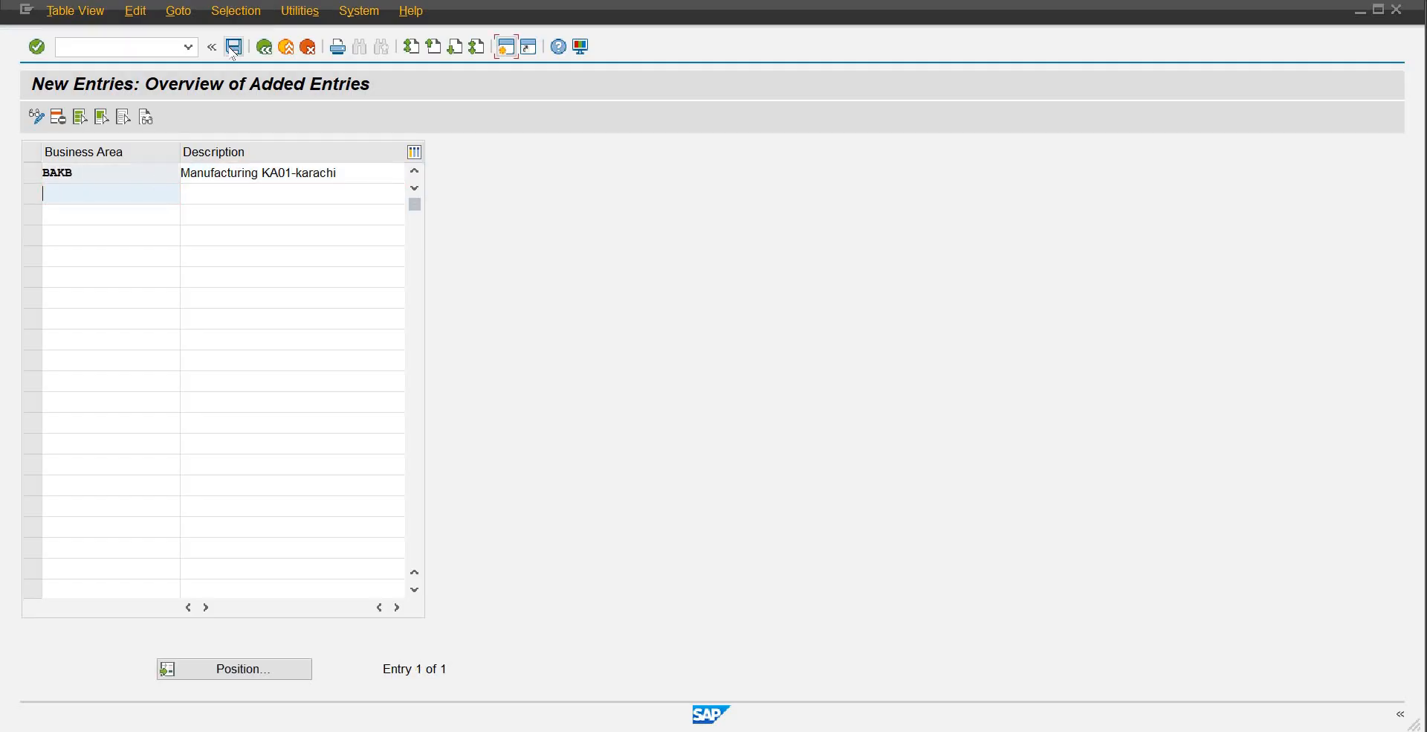
# - Save business area BAKB under the proposed customizing request and go back to the business area overview
pyautogui.click(235, 48)
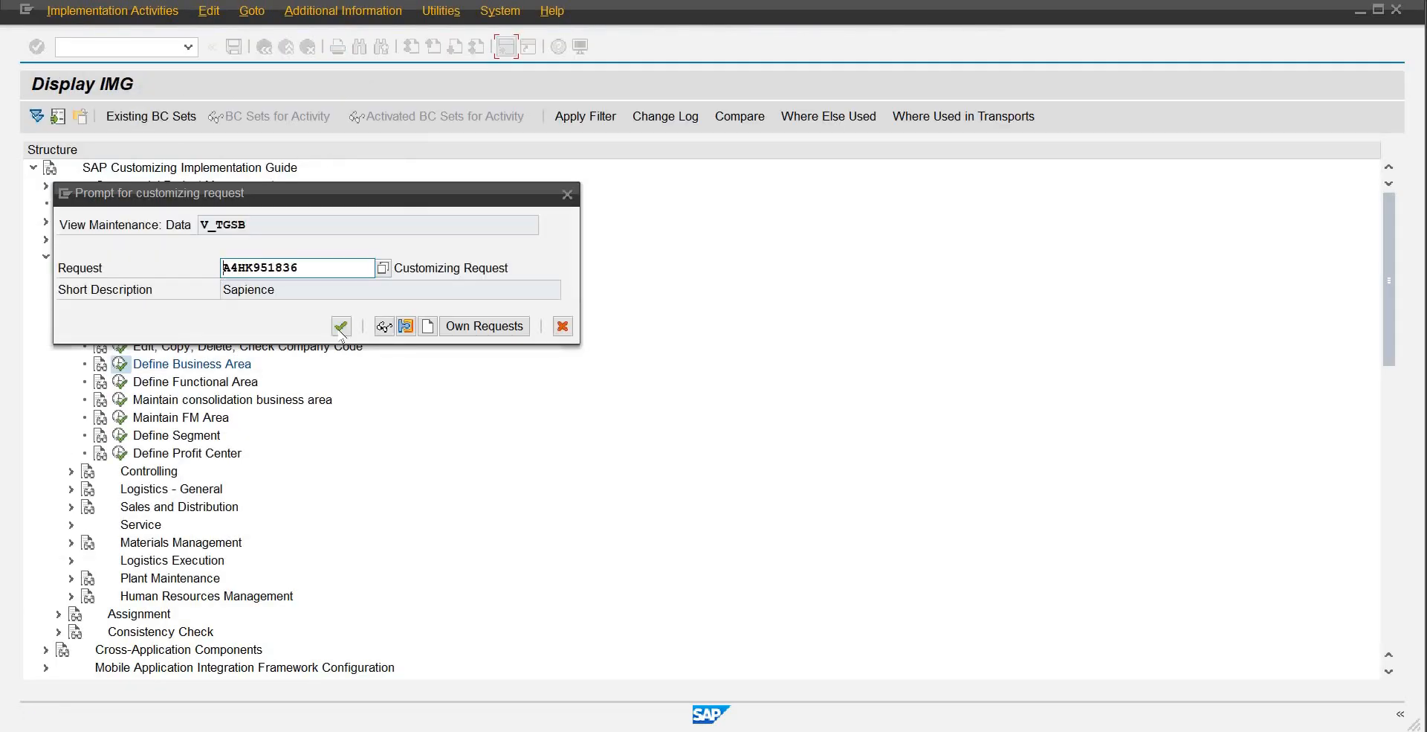
pyautogui.click(338, 326)
pyautogui.click(265, 49)
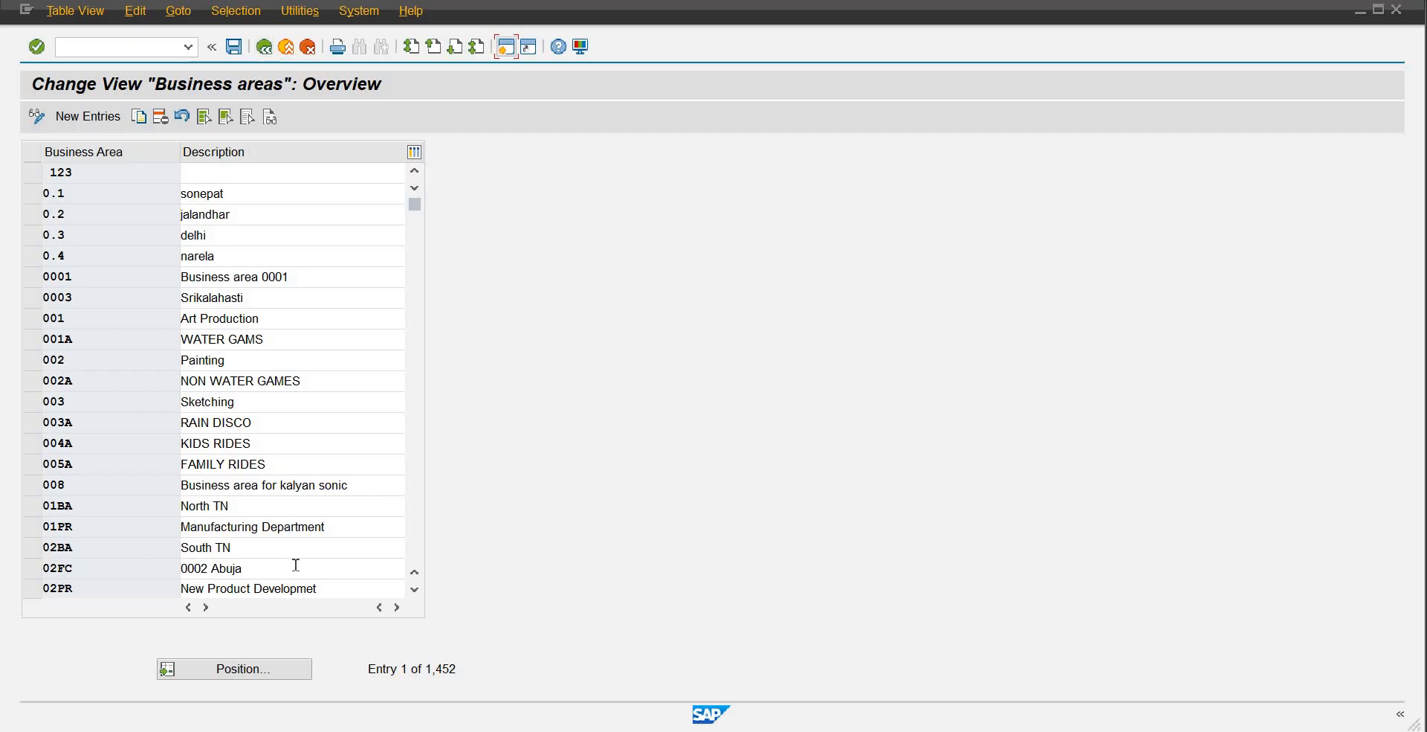
# - Position the business area list at the entries beginning with BA
pyautogui.click(266, 671)
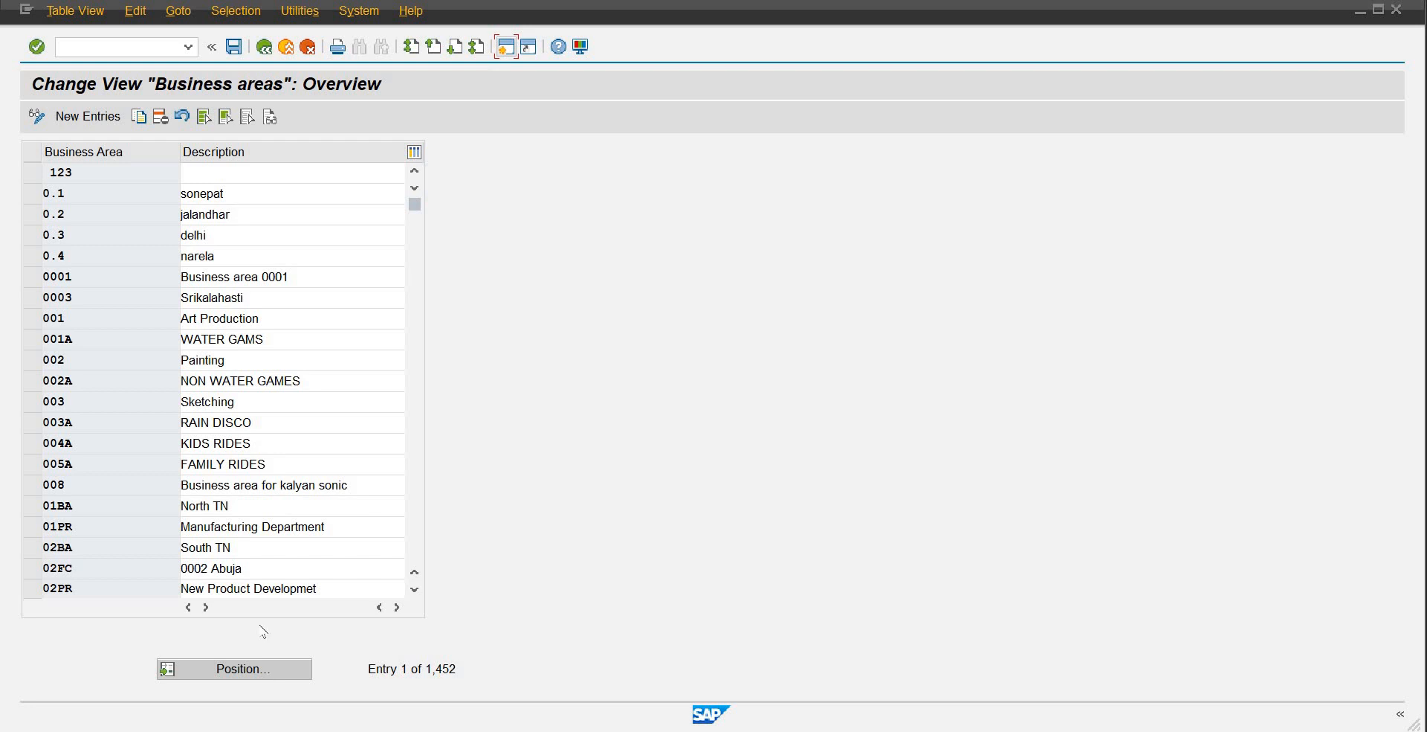
pyautogui.write('bakb')
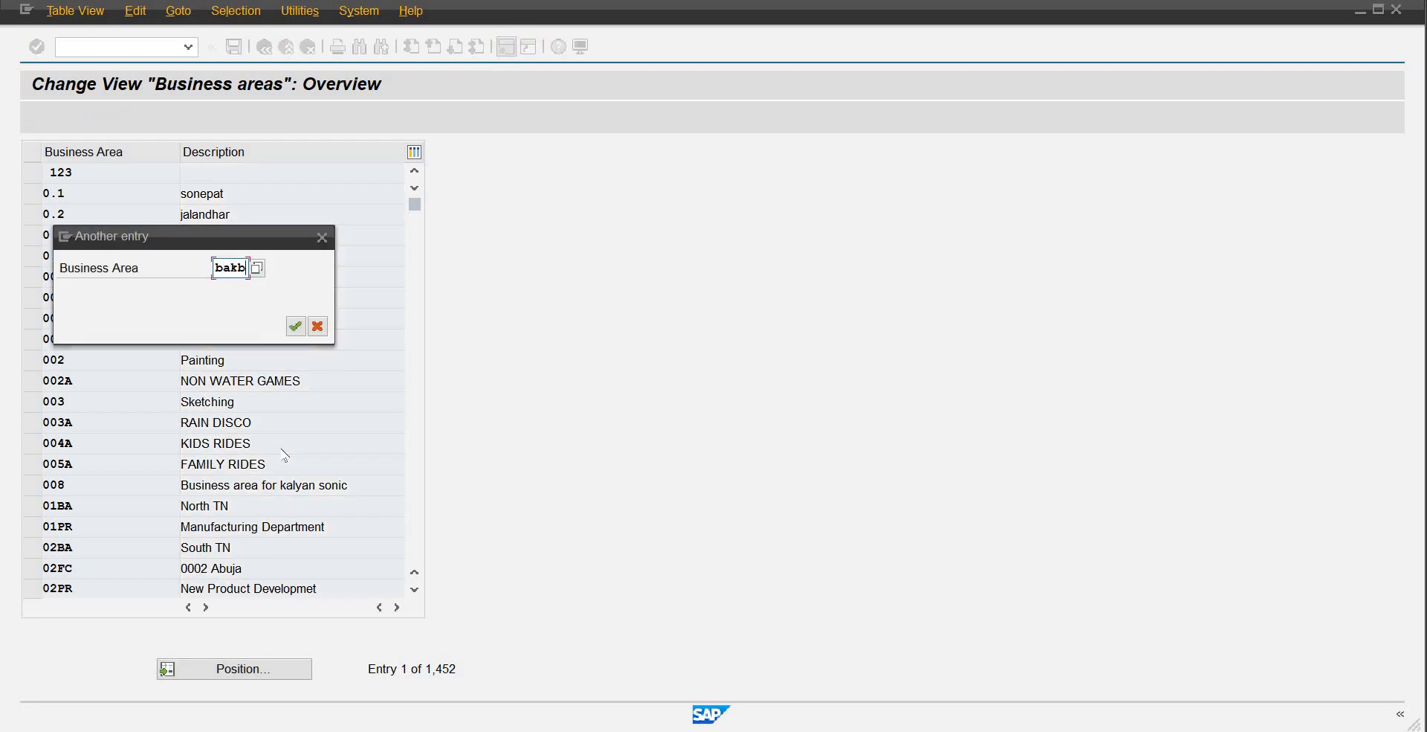
pyautogui.press('Return')
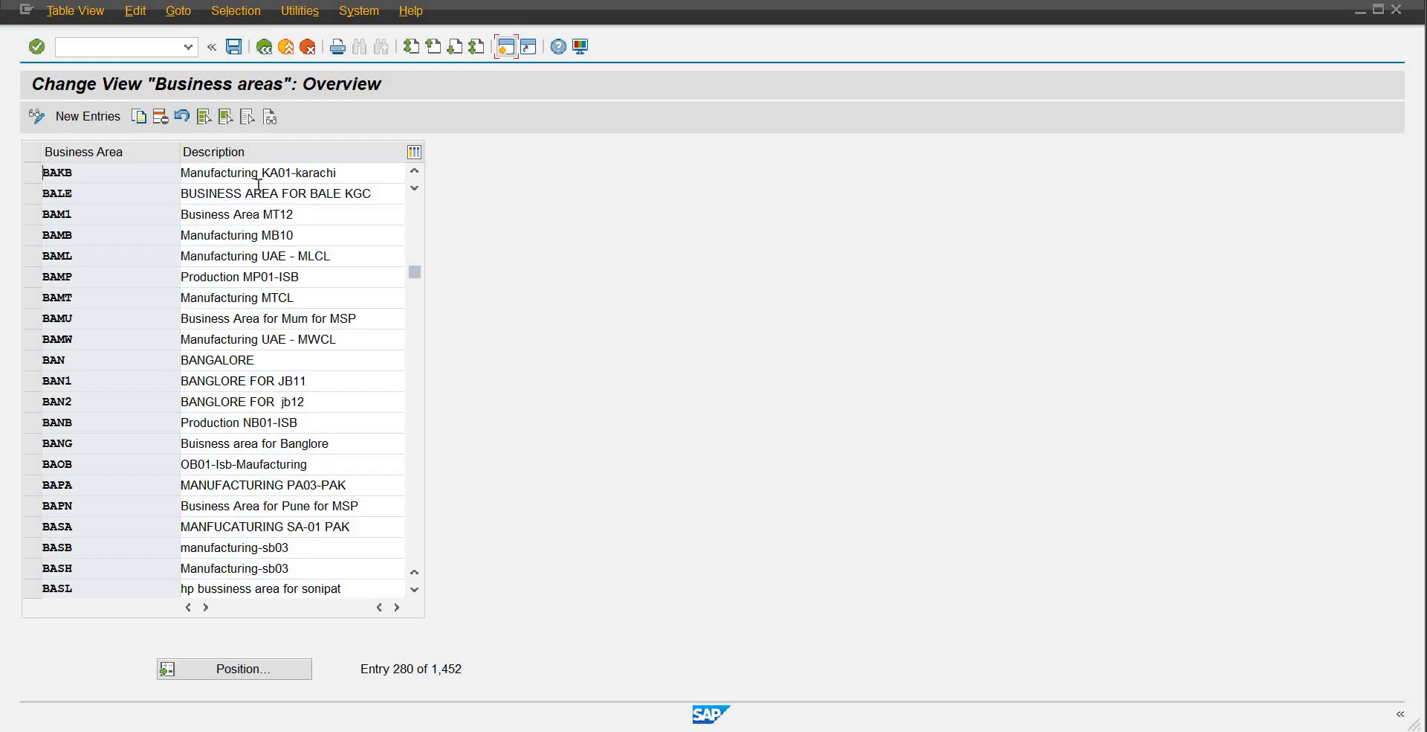
# - Correct the description of business area BAKB to "Manufacturing KB01-karachi", save it and return to the implementation guide
pyautogui.click(278, 173)
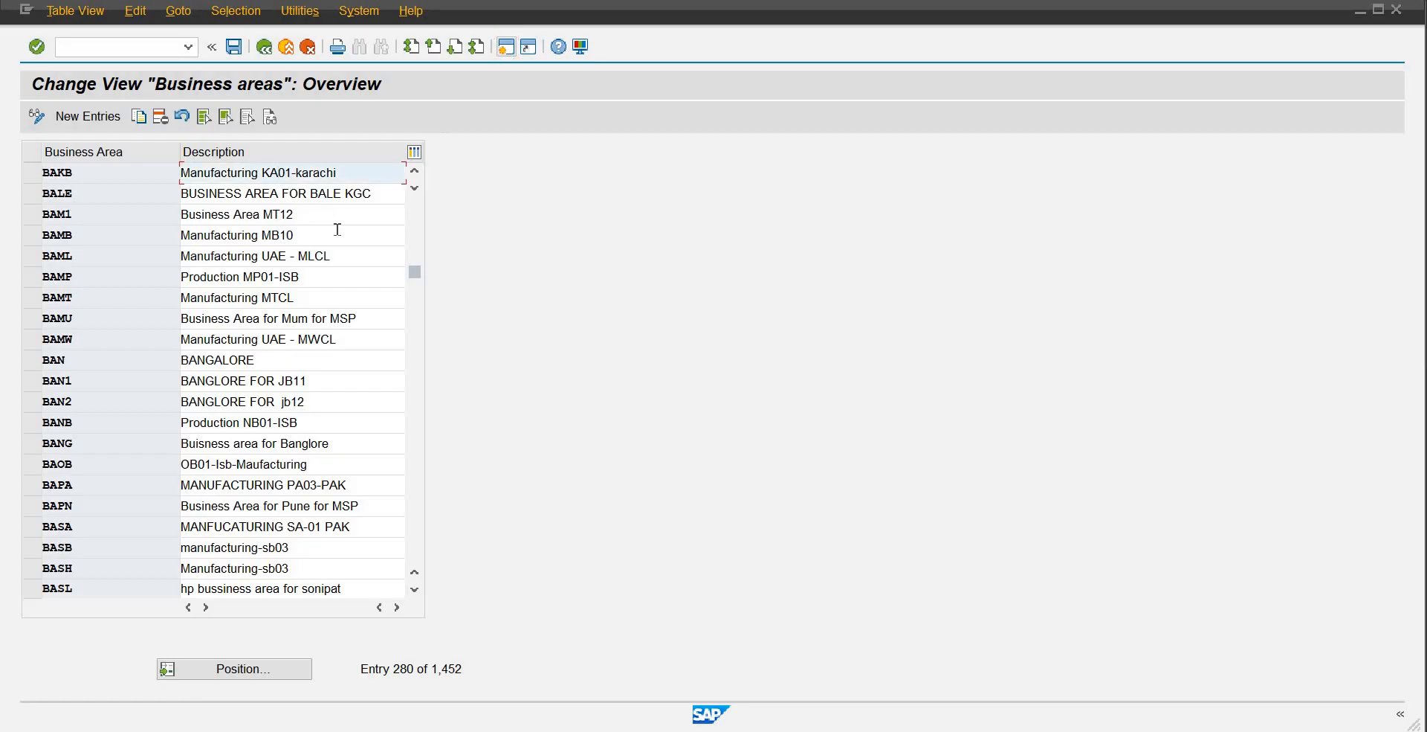
pyautogui.press('BackSpace')
pyautogui.write('B01-karachi')
pyautogui.click(212, 46)
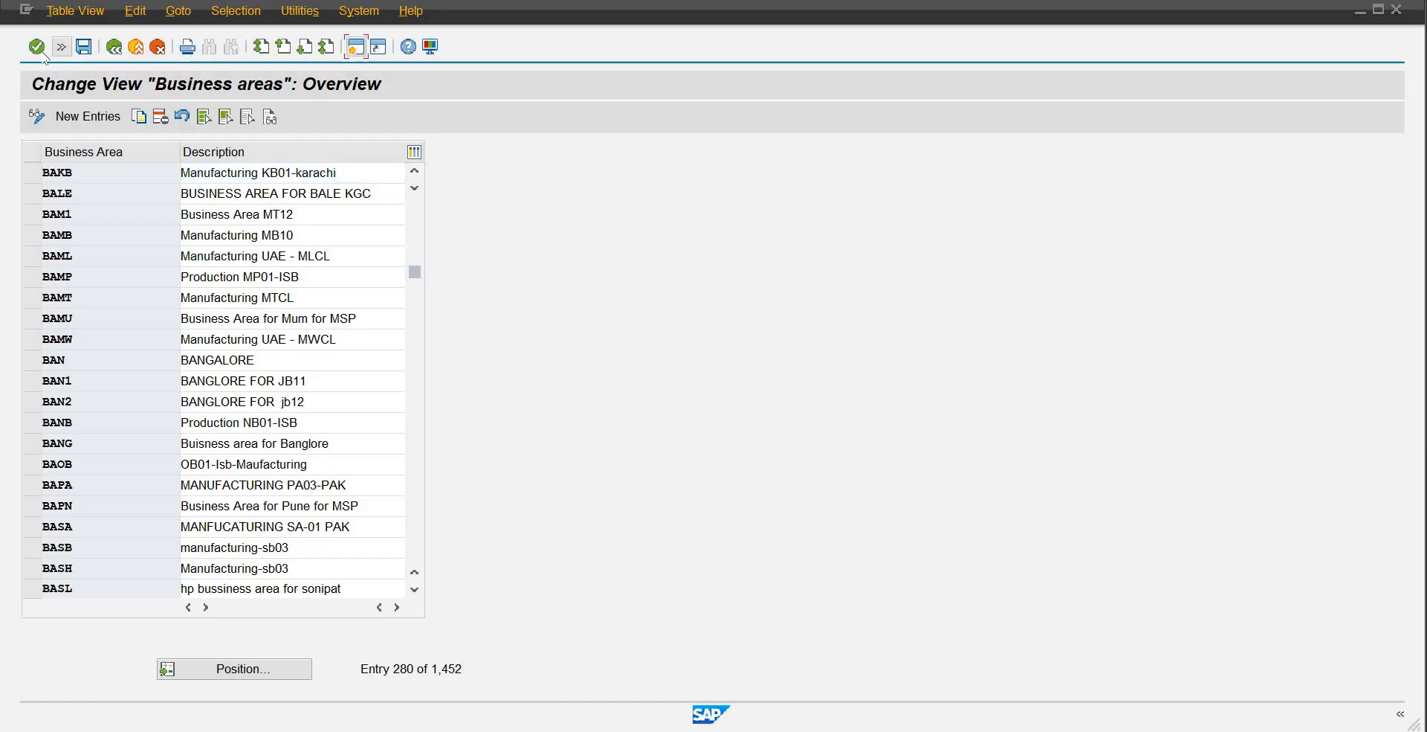
pyautogui.click(60, 47)
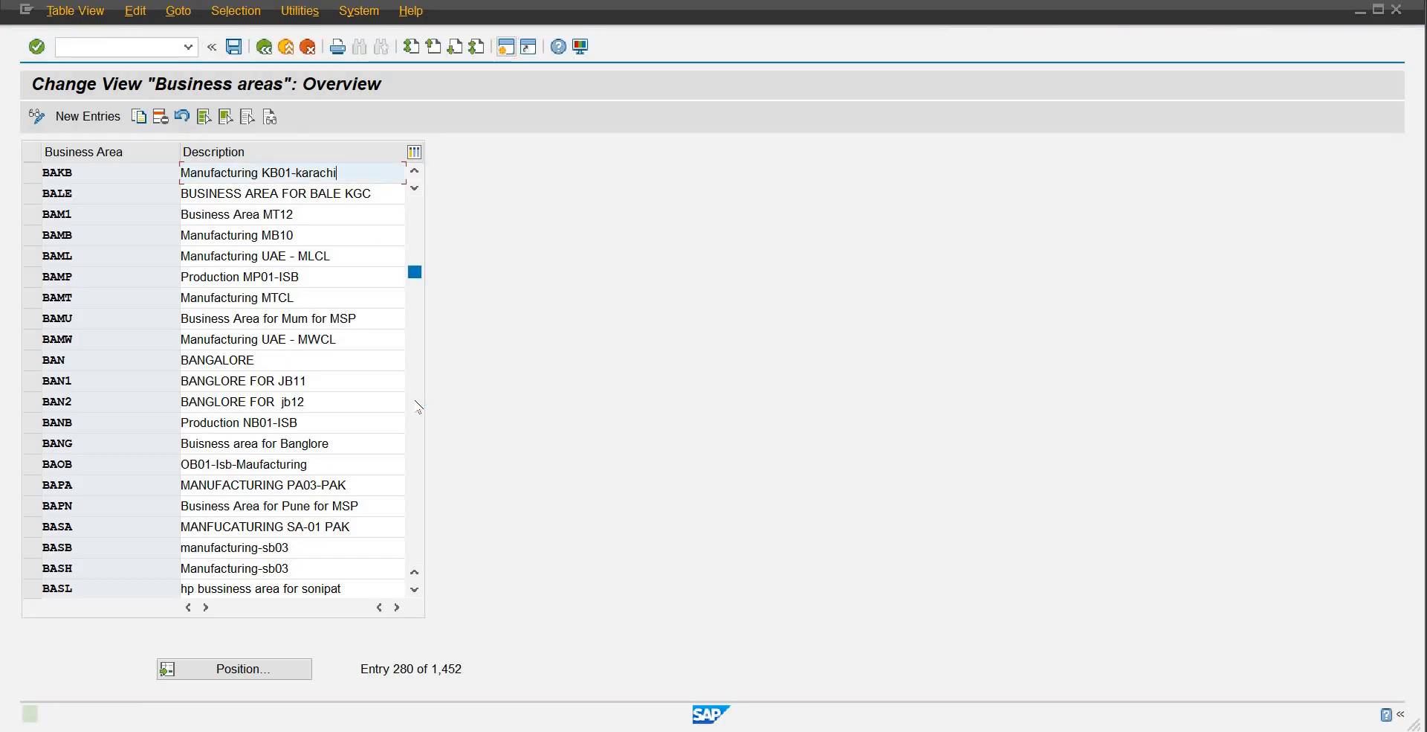
pyautogui.click(264, 49)
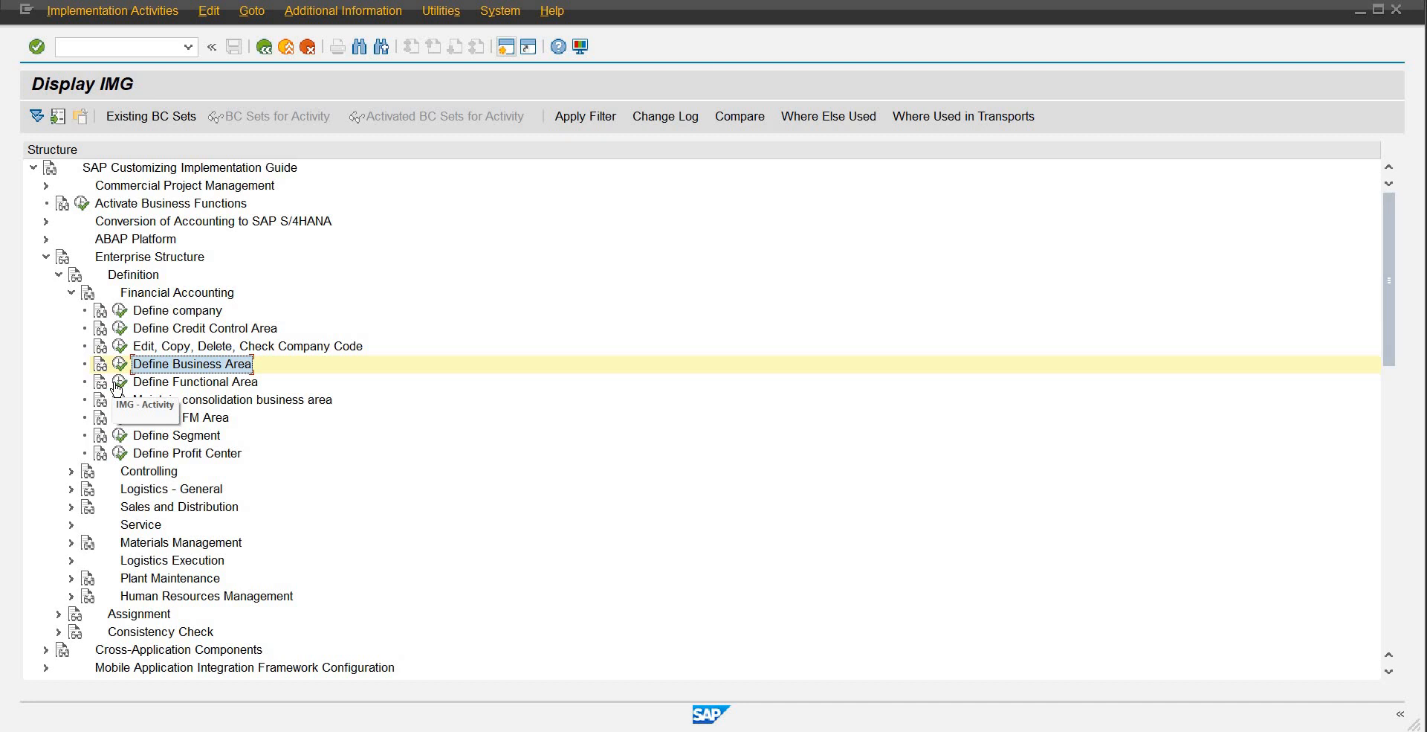
# - Open the Maintain FM Area activity under Financial Accounting and start new entries
pyautogui.click(230, 402)
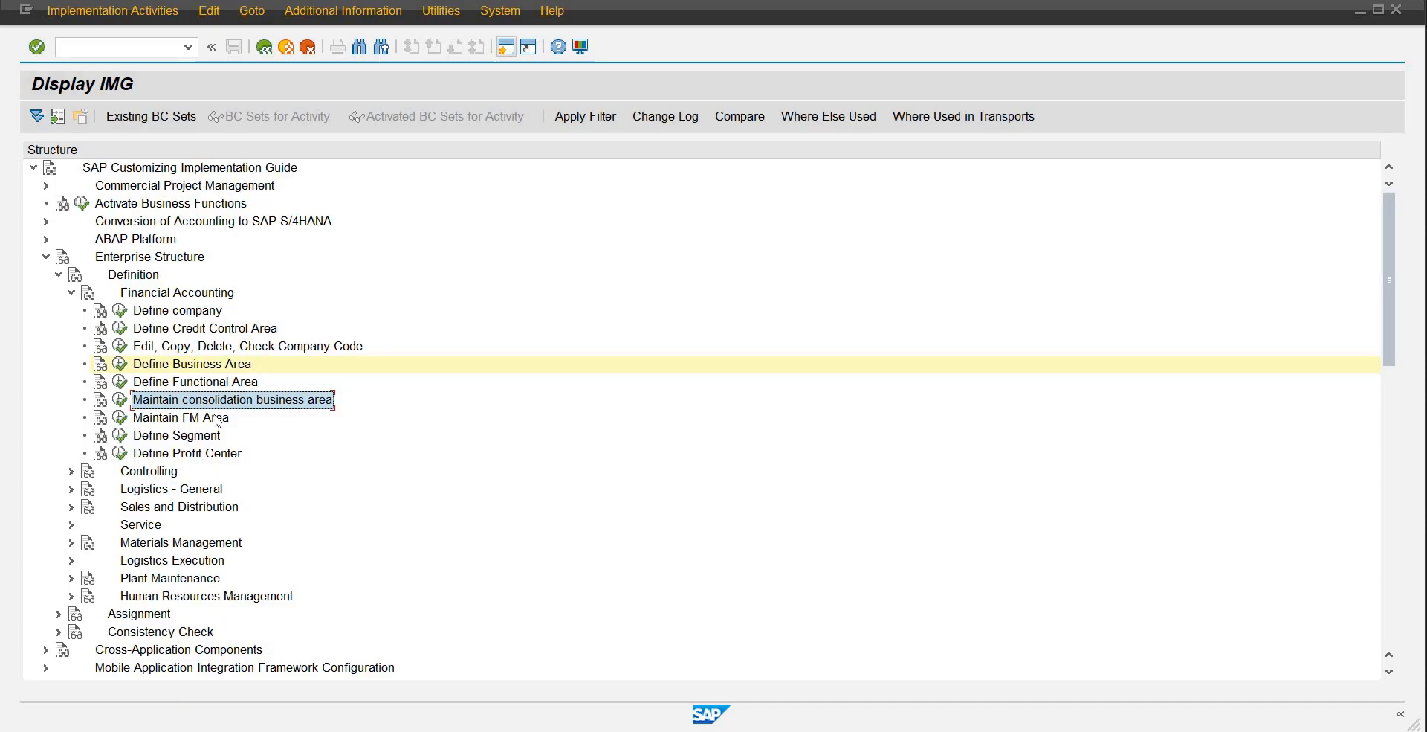
pyautogui.click(133, 421)
pyautogui.click(120, 417)
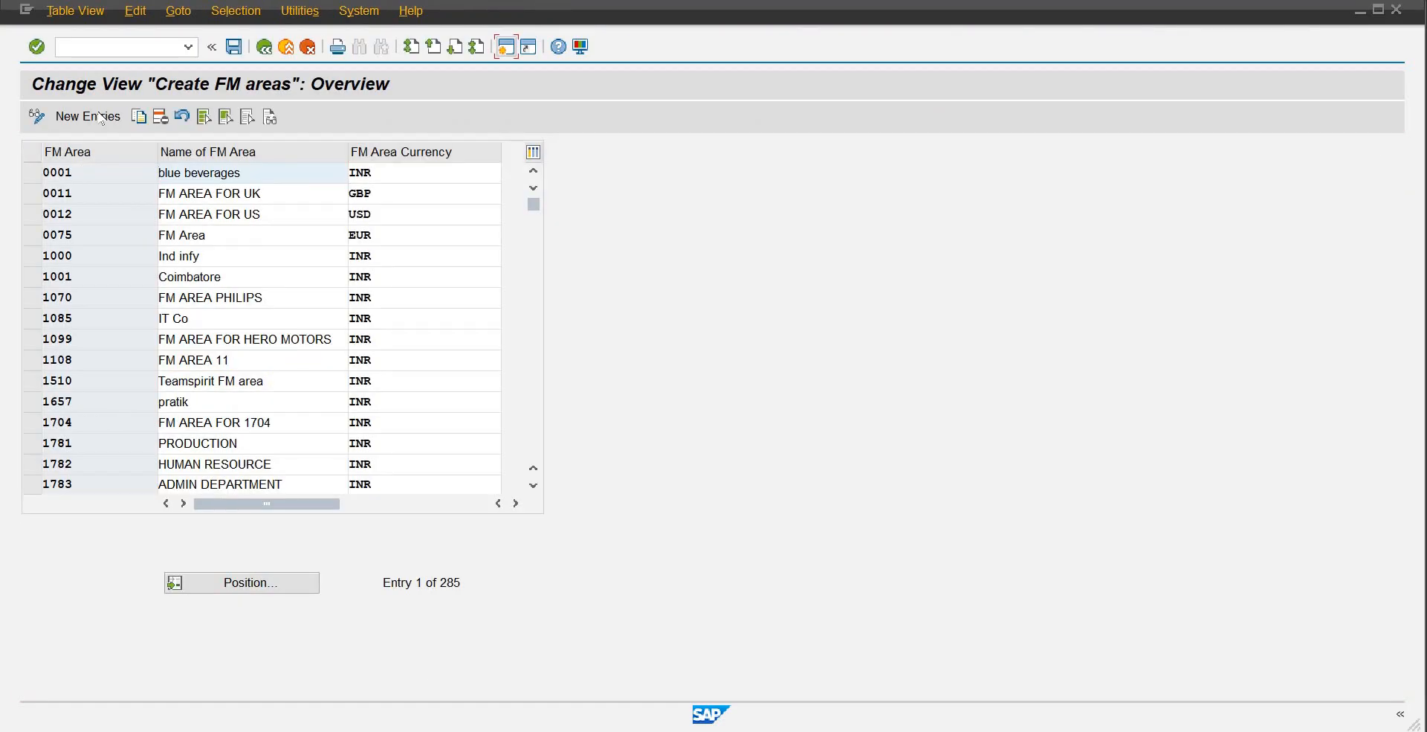
pyautogui.click(101, 117)
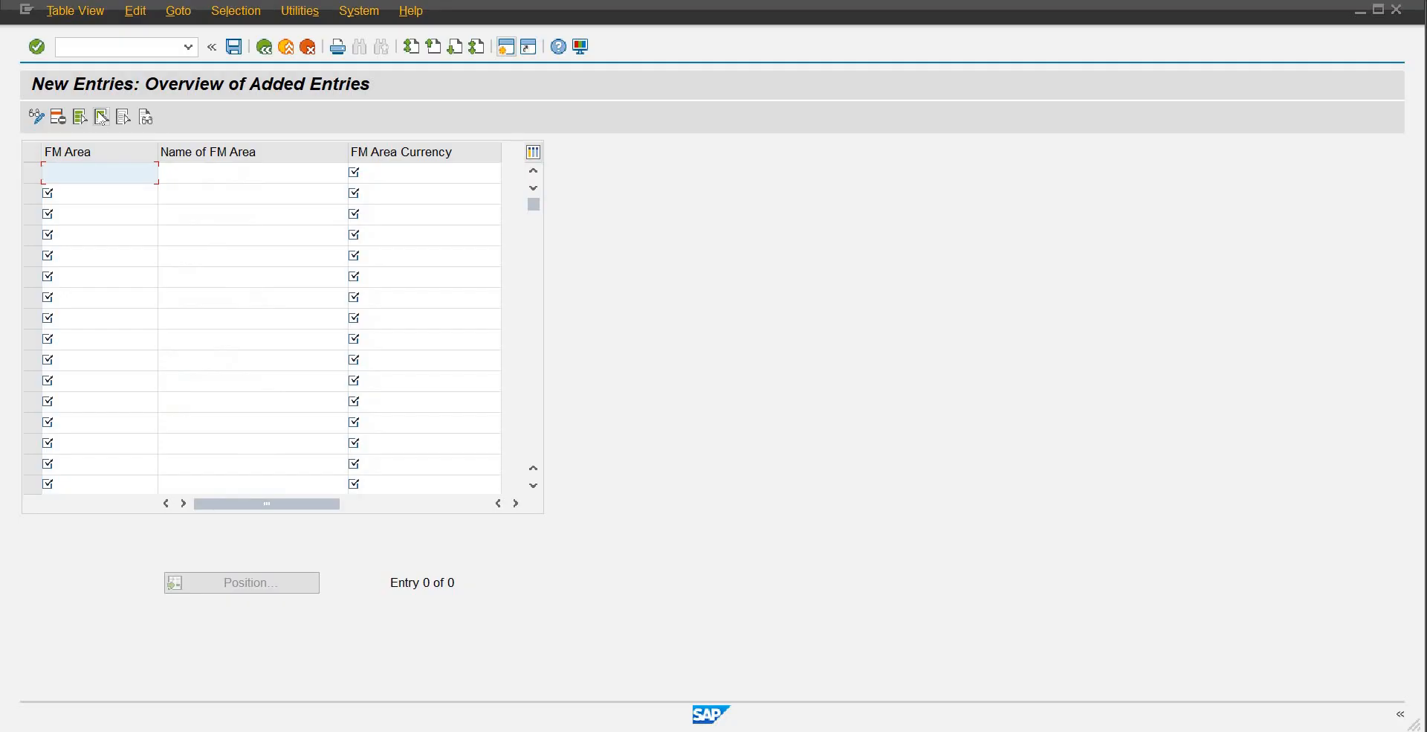
# - Enter a new FM area with code FMKB, name KB01 and currency PKR
pyautogui.write('FM')
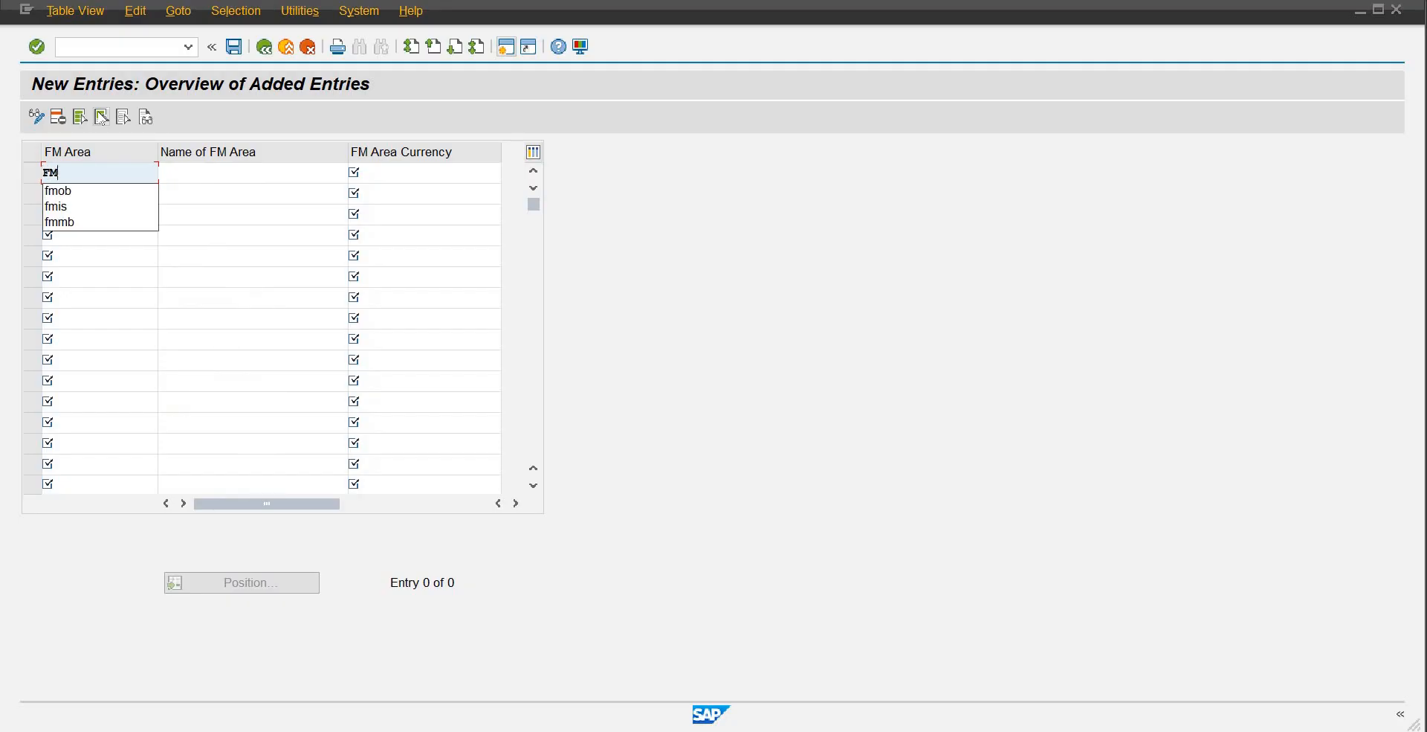
pyautogui.write('KB')
pyautogui.press('Tab')
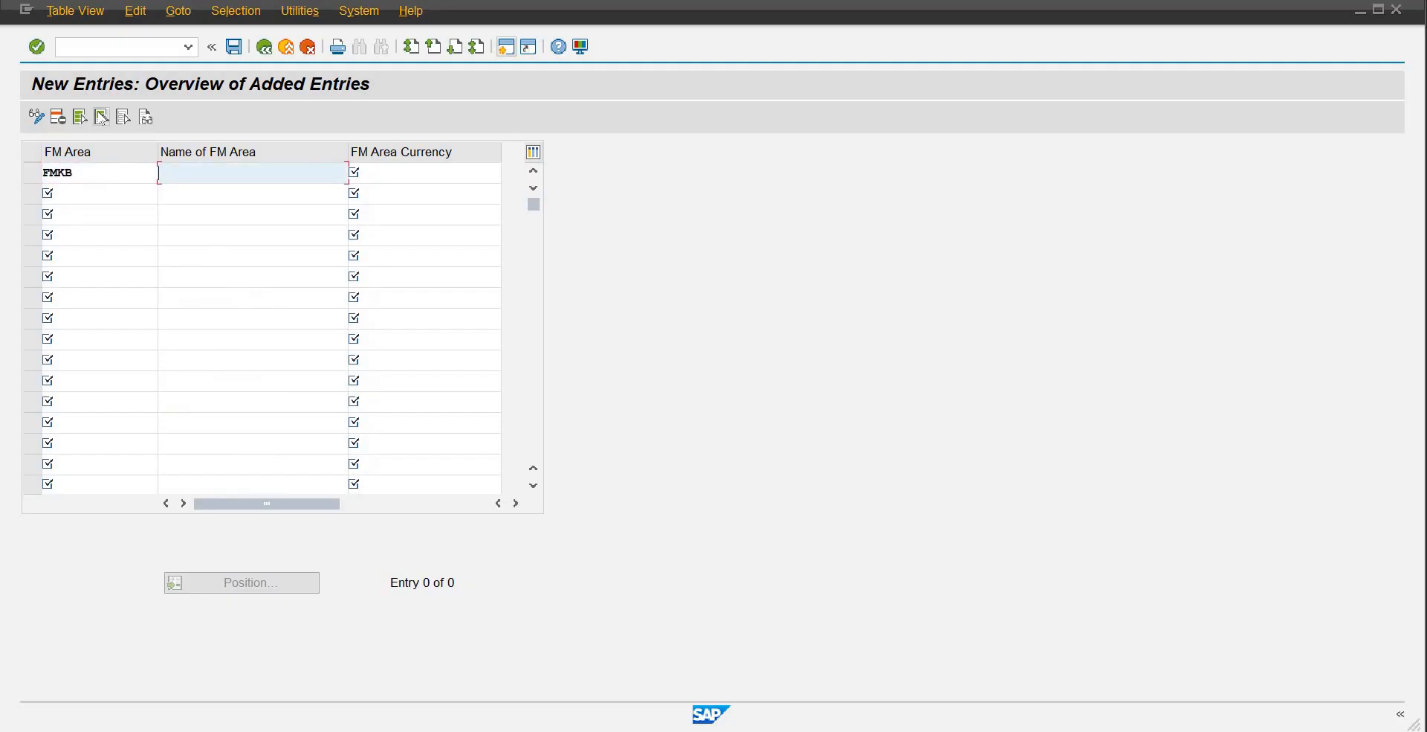
pyautogui.write('KB01')
pyautogui.press('Tab')
pyautogui.write('PKR')
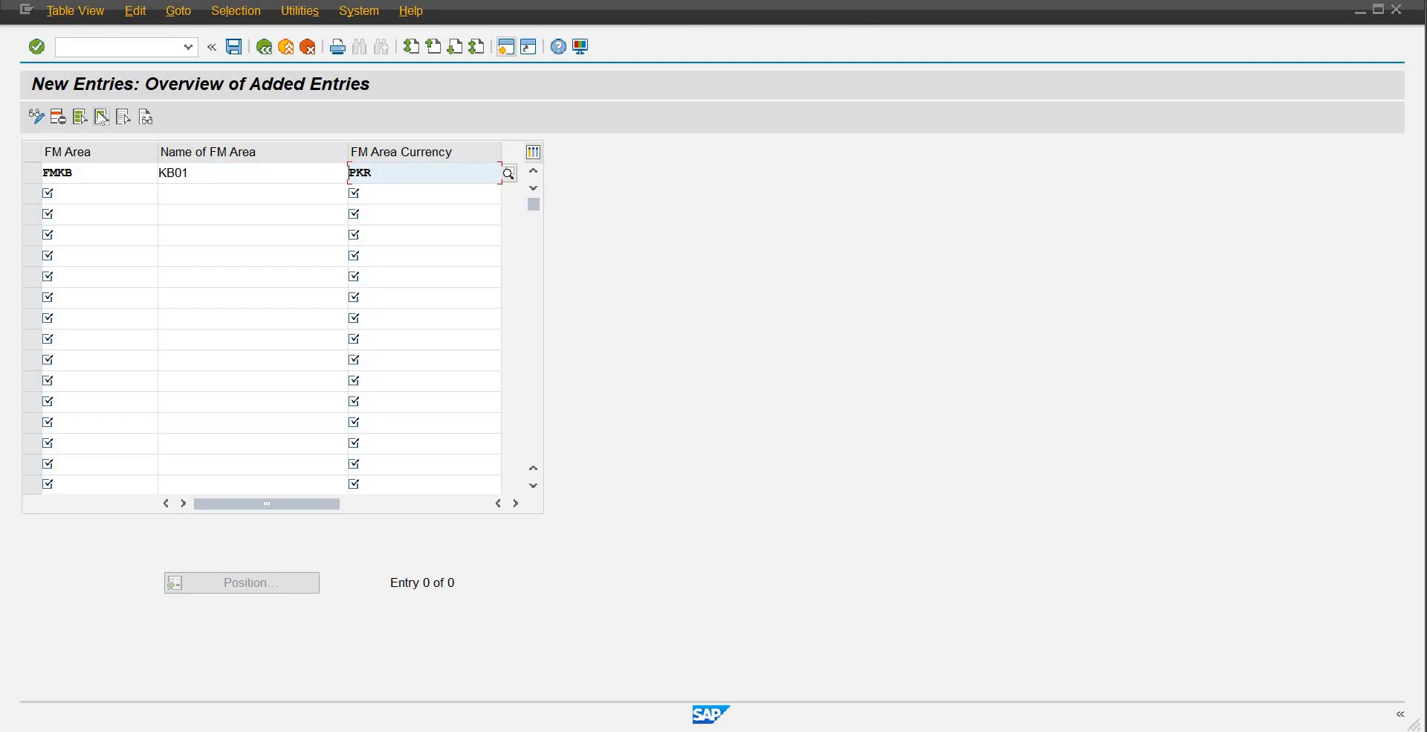
# - Save FM area FMKB under the proposed customizing request and return to the implementation guide
pyautogui.hotkey('ctrl', 's')
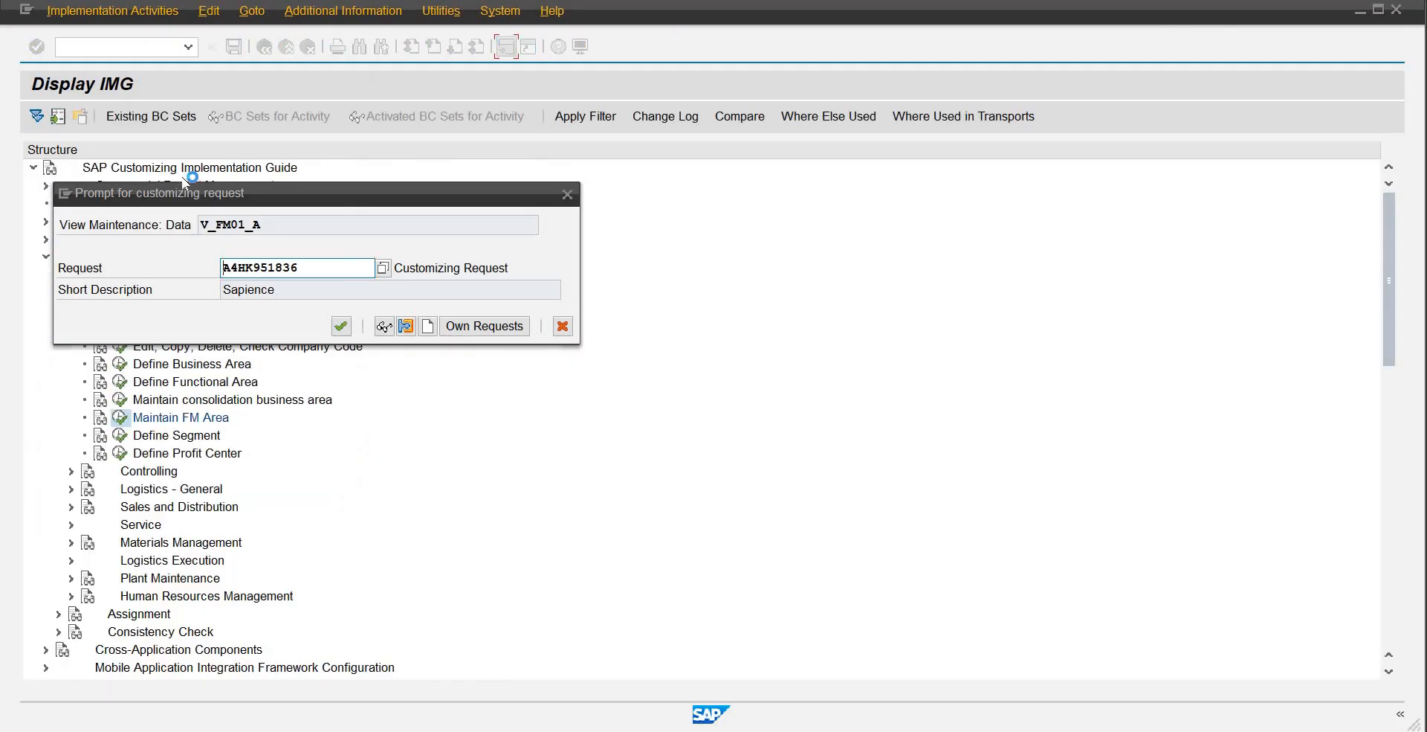
pyautogui.press('Return')
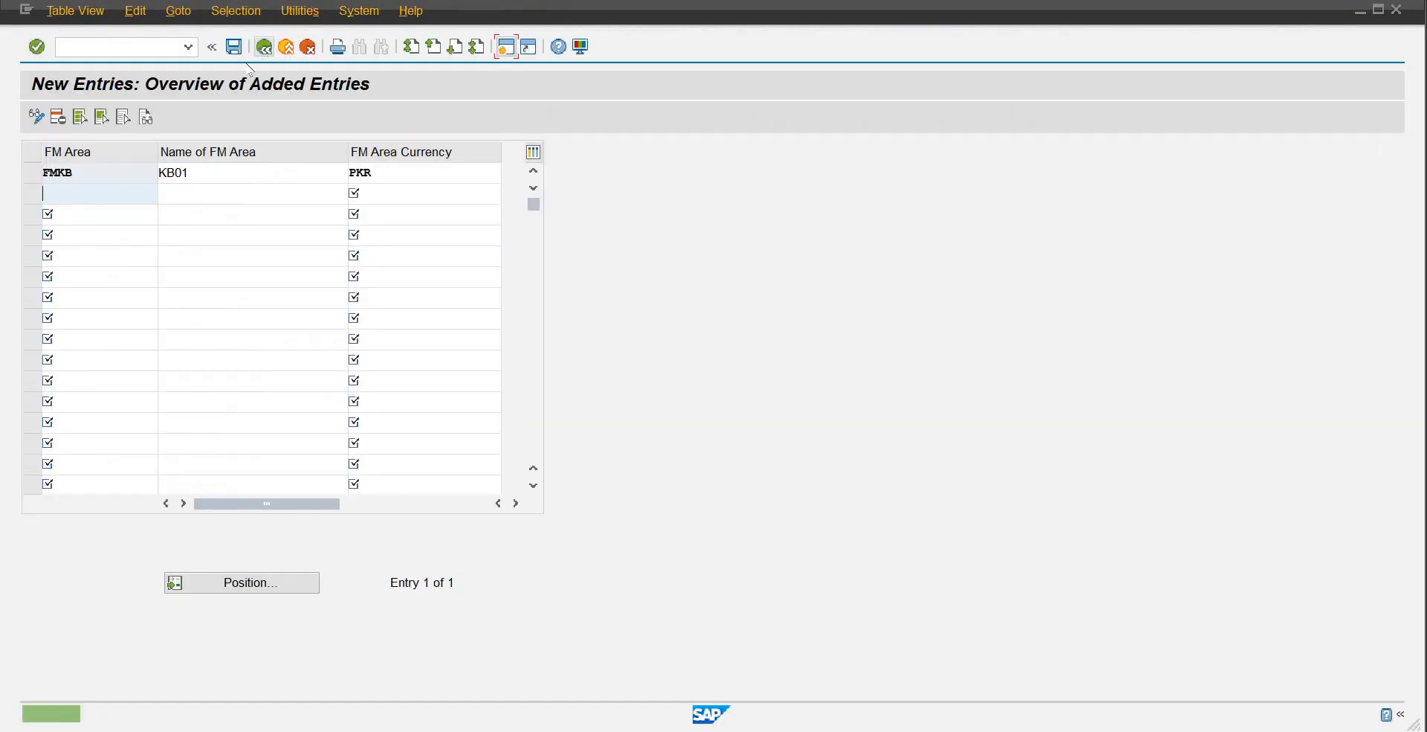
pyautogui.press('F3')
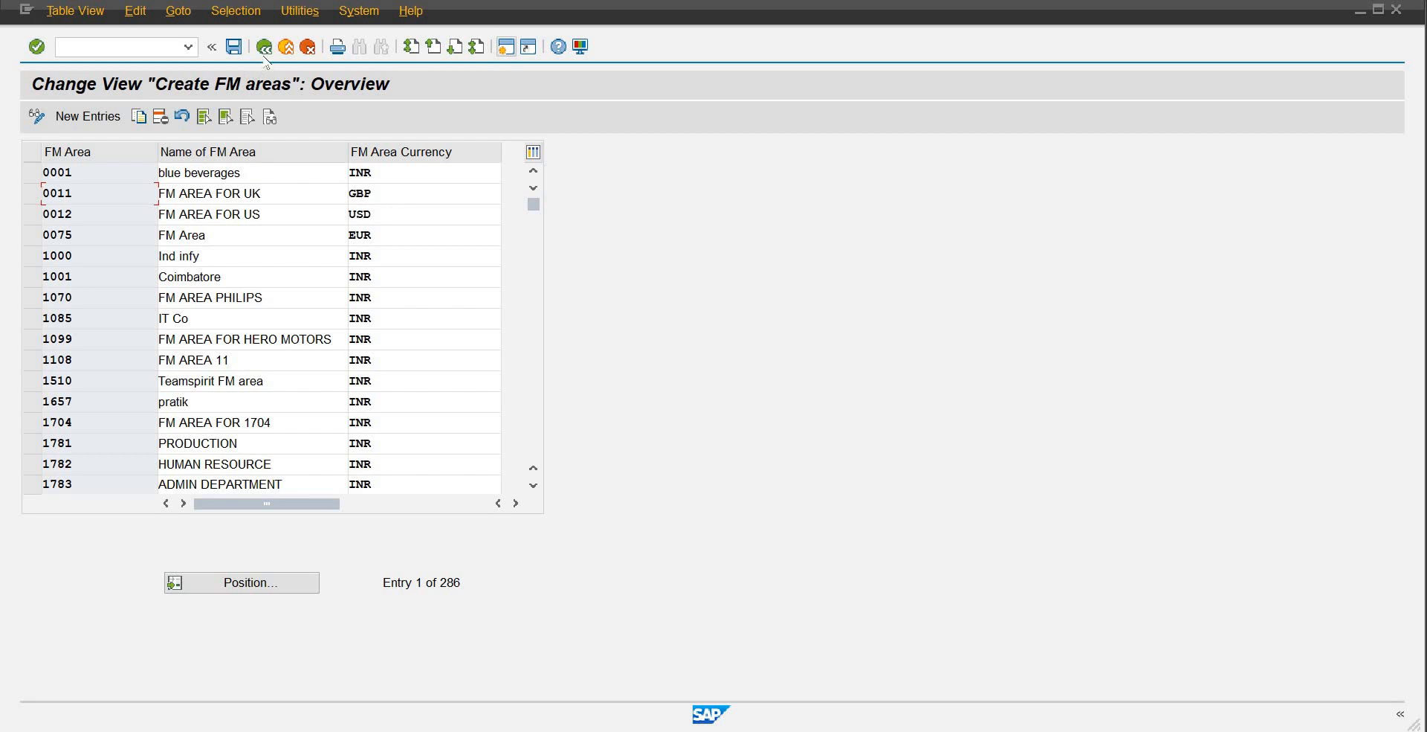
pyautogui.click(264, 48)
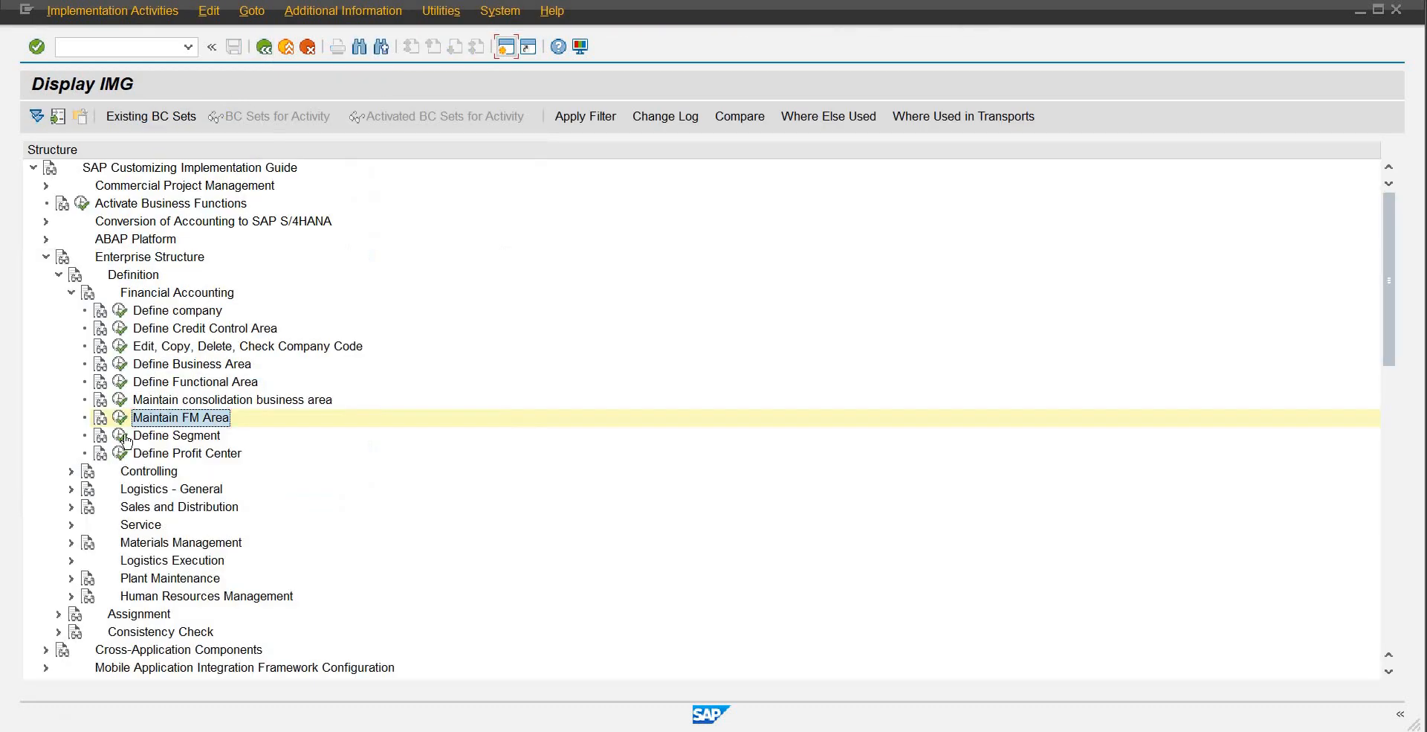
# - Open the Define Segment activity under Financial Accounting and add a new entry with segment code SGKB
pyautogui.click(120, 435)
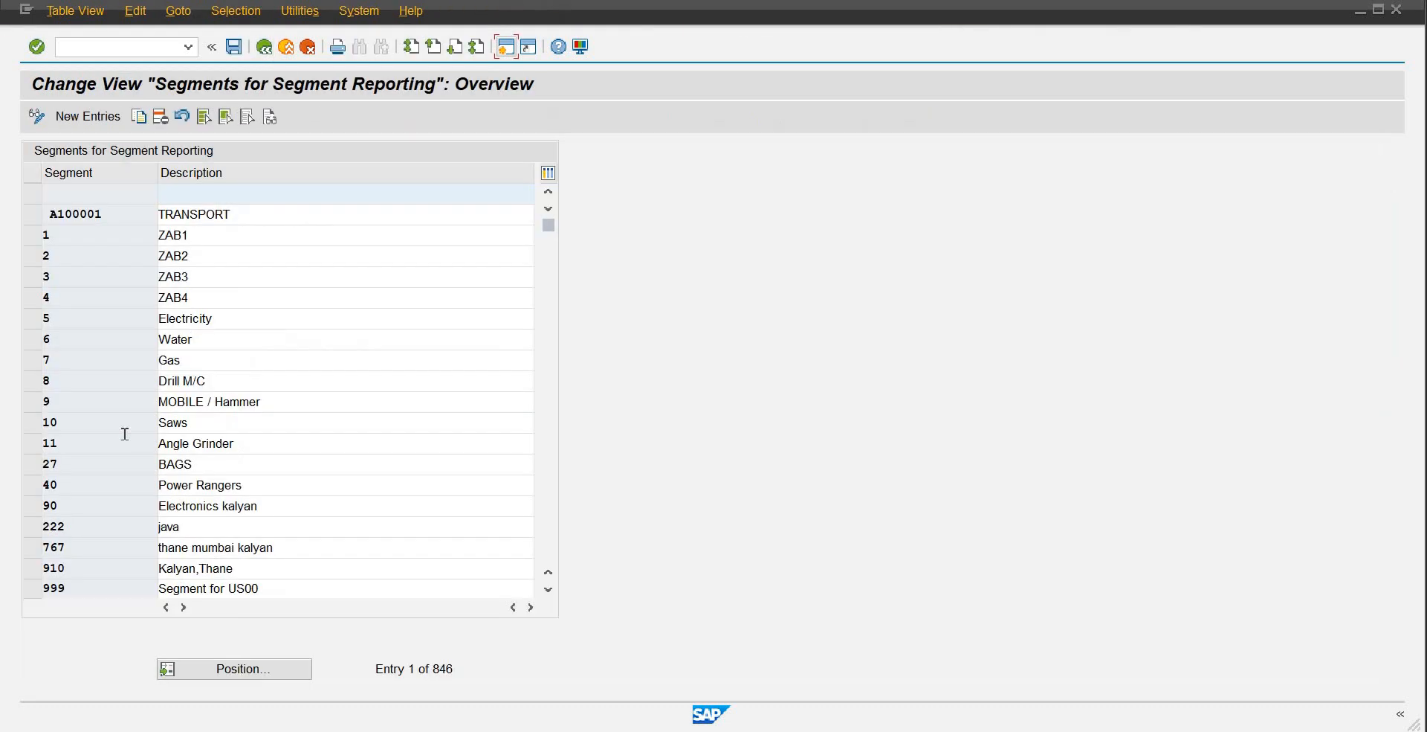
pyautogui.click(88, 117)
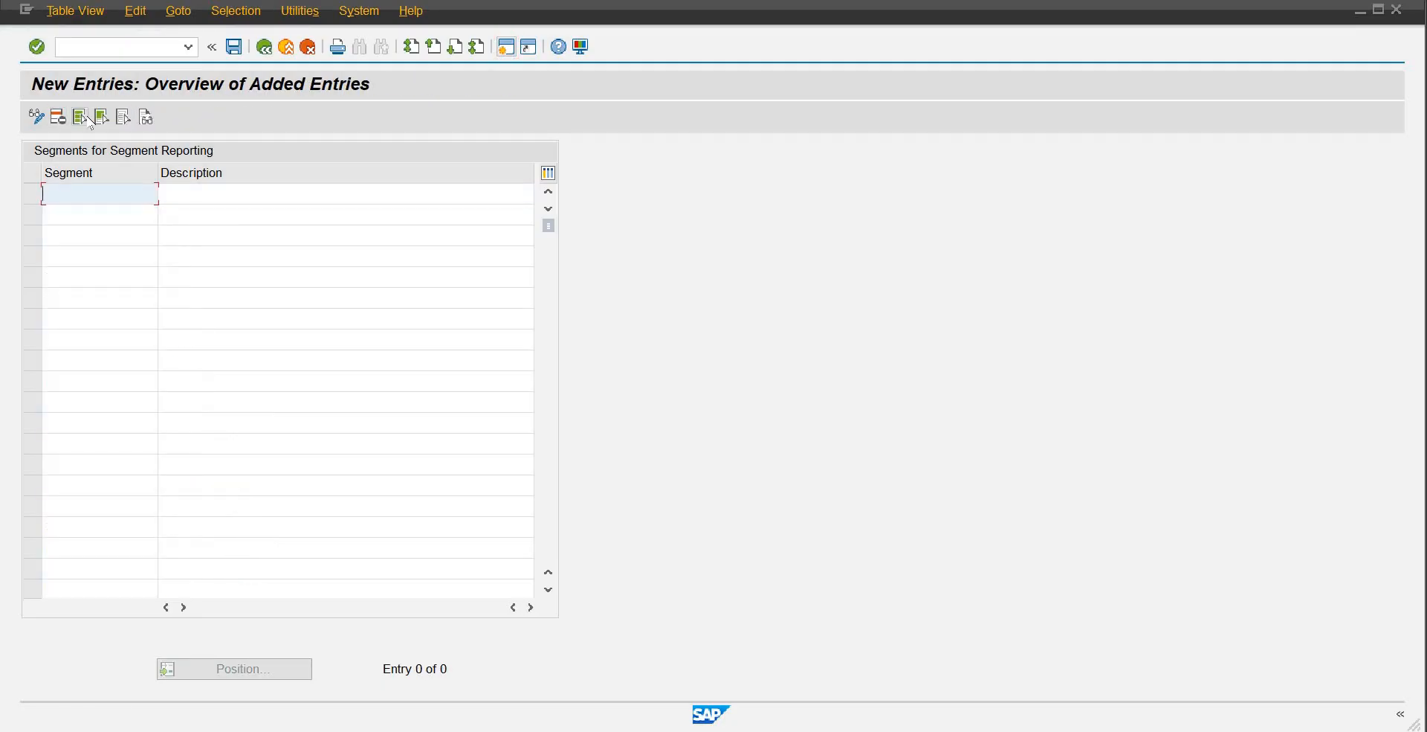
pyautogui.write('s')
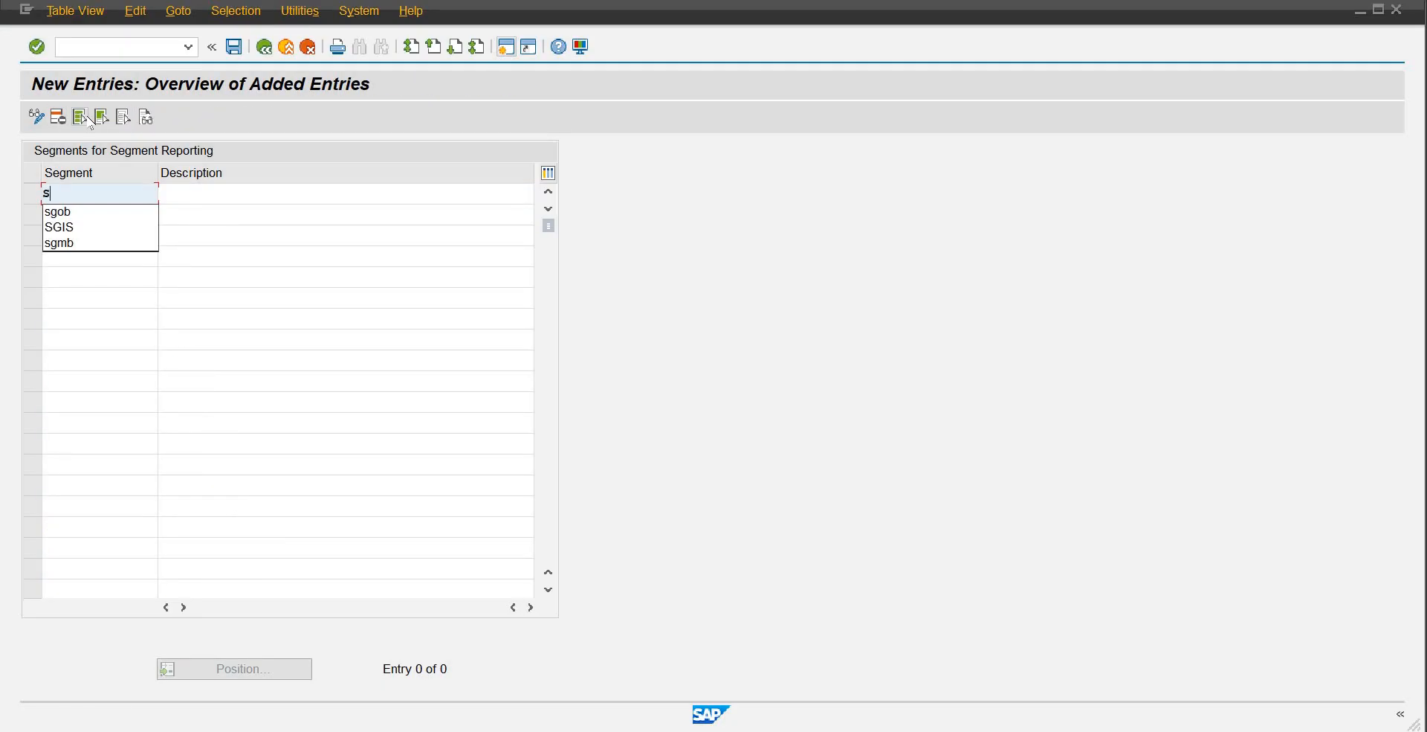
pyautogui.write('gk')
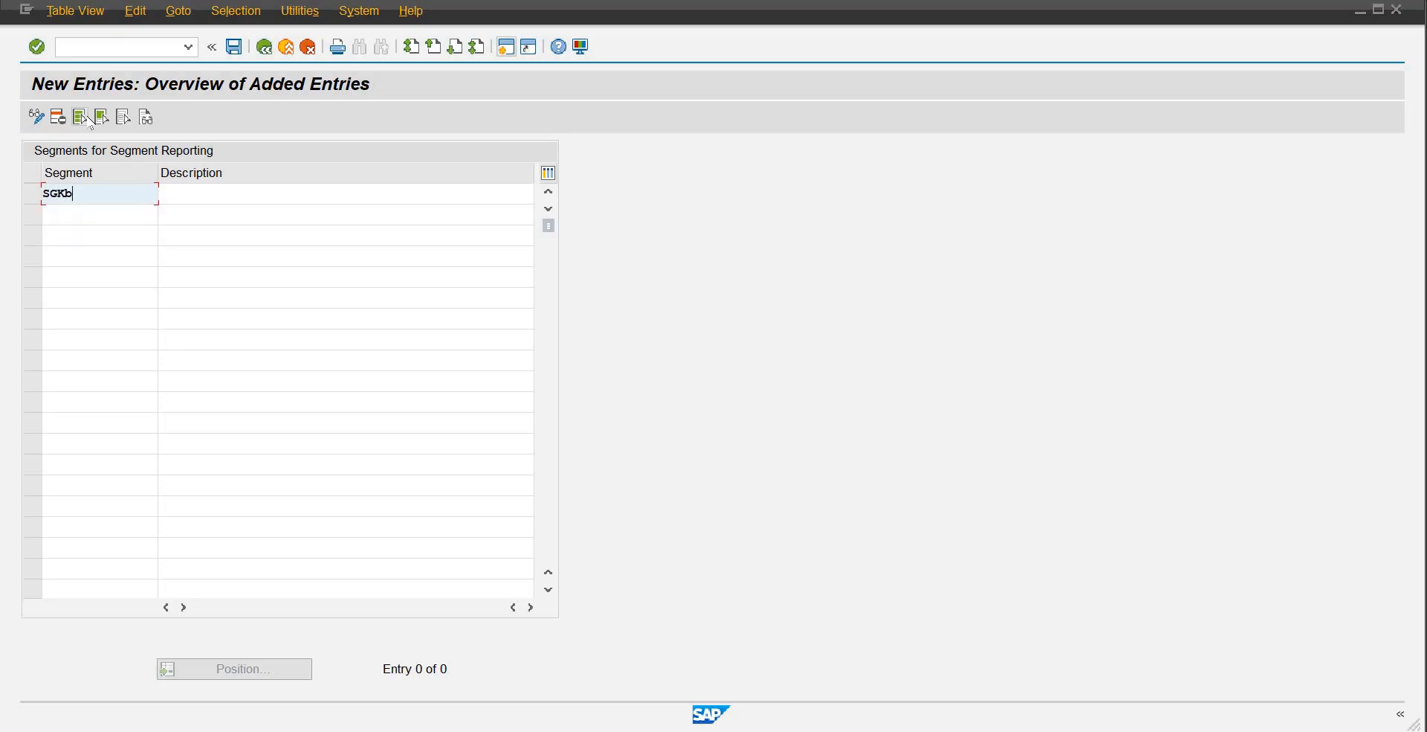
pyautogui.press('BackSpace')
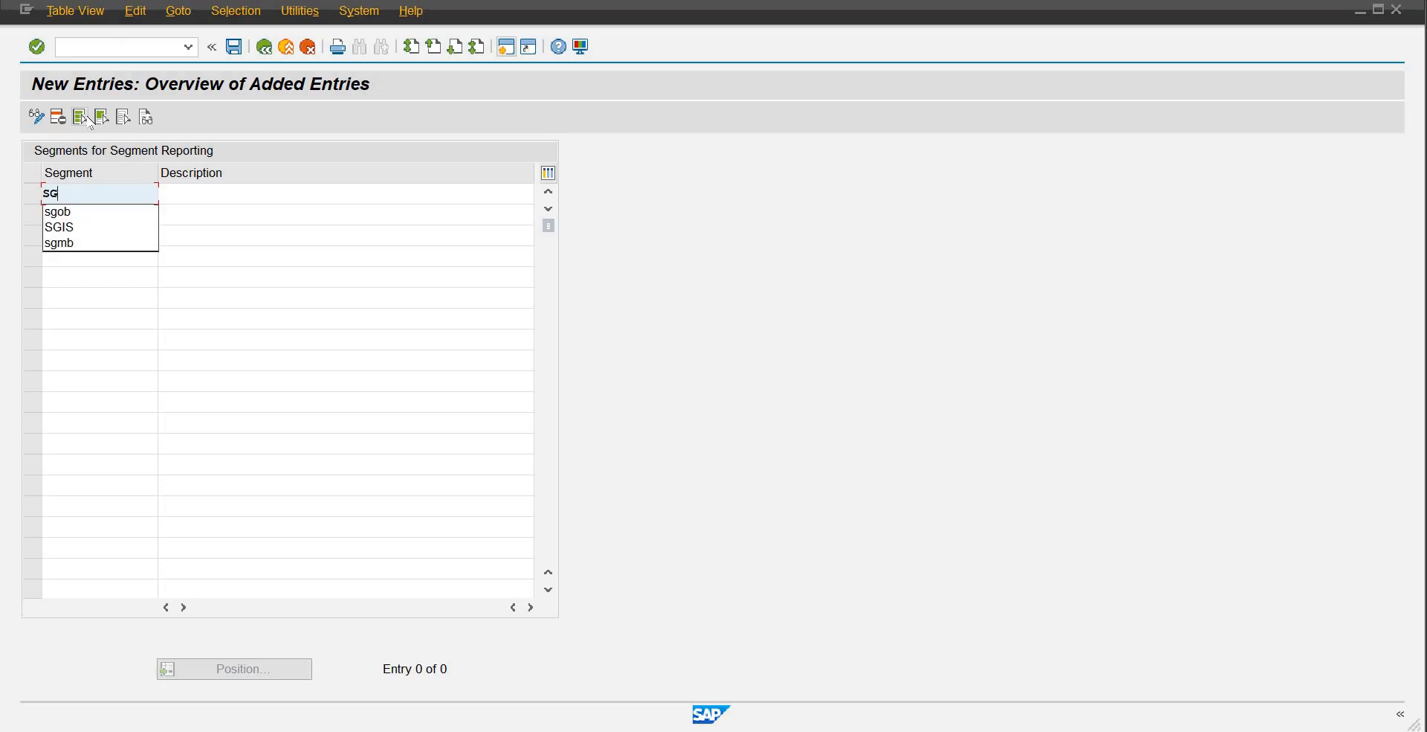
pyautogui.write('kb')
pyautogui.press('Tab')
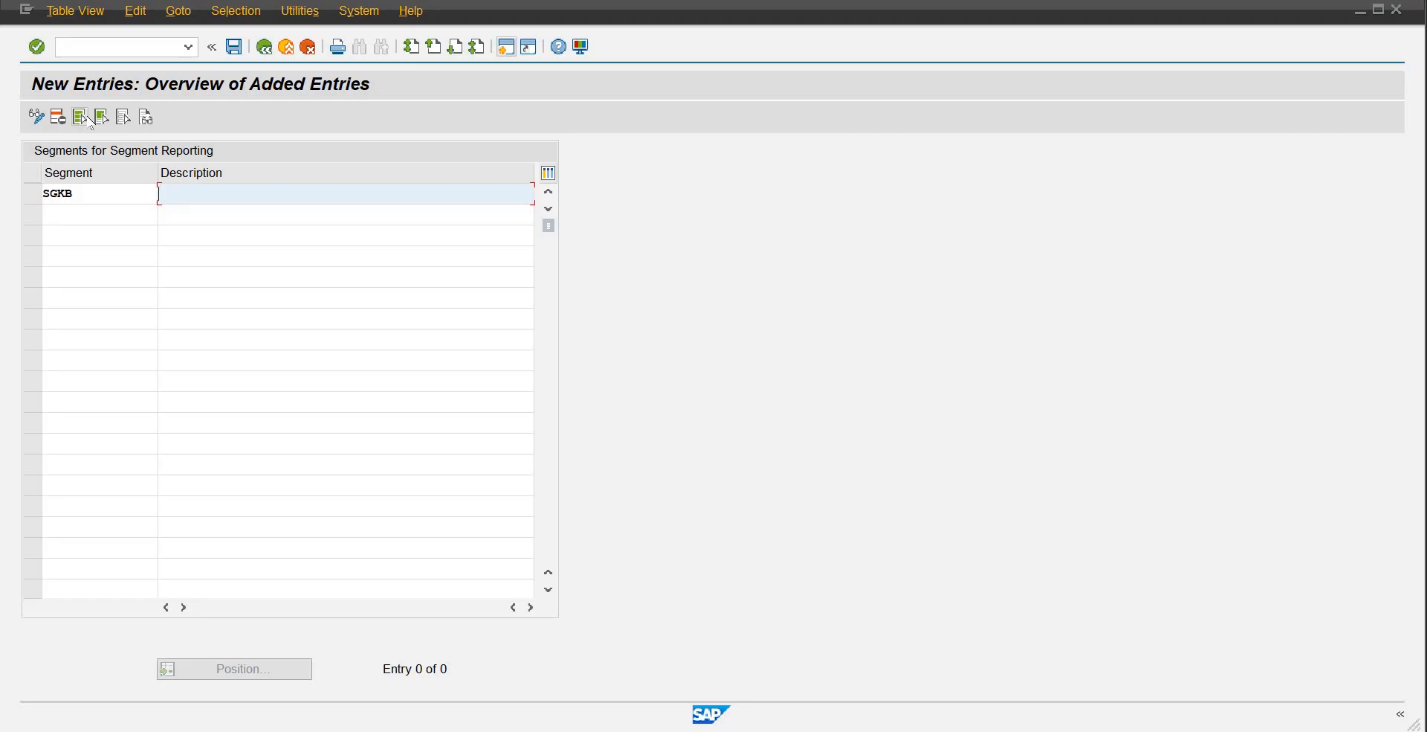
# - Enter "Beverages-Water/Juices-KB01" as the description of segment SGKB
pyautogui.write('Beverages')
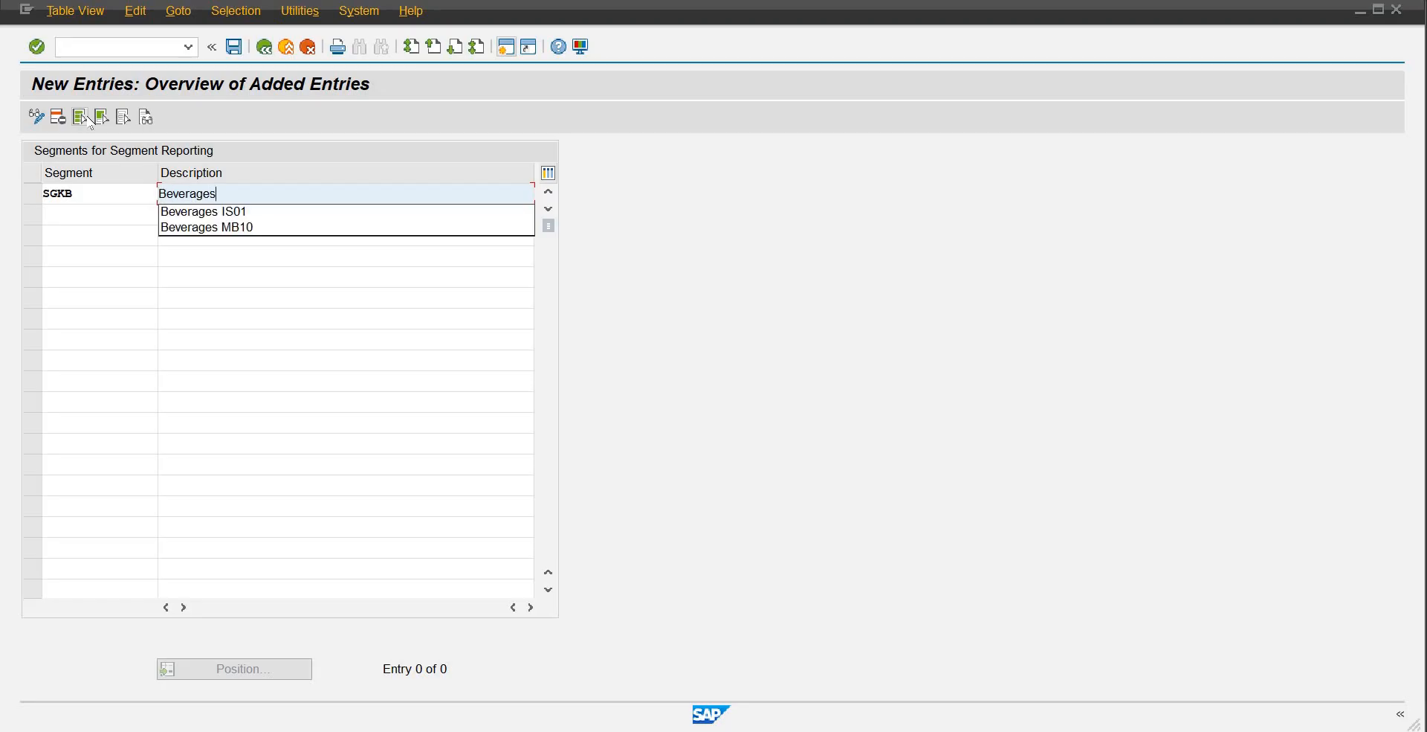
pyautogui.write('-')
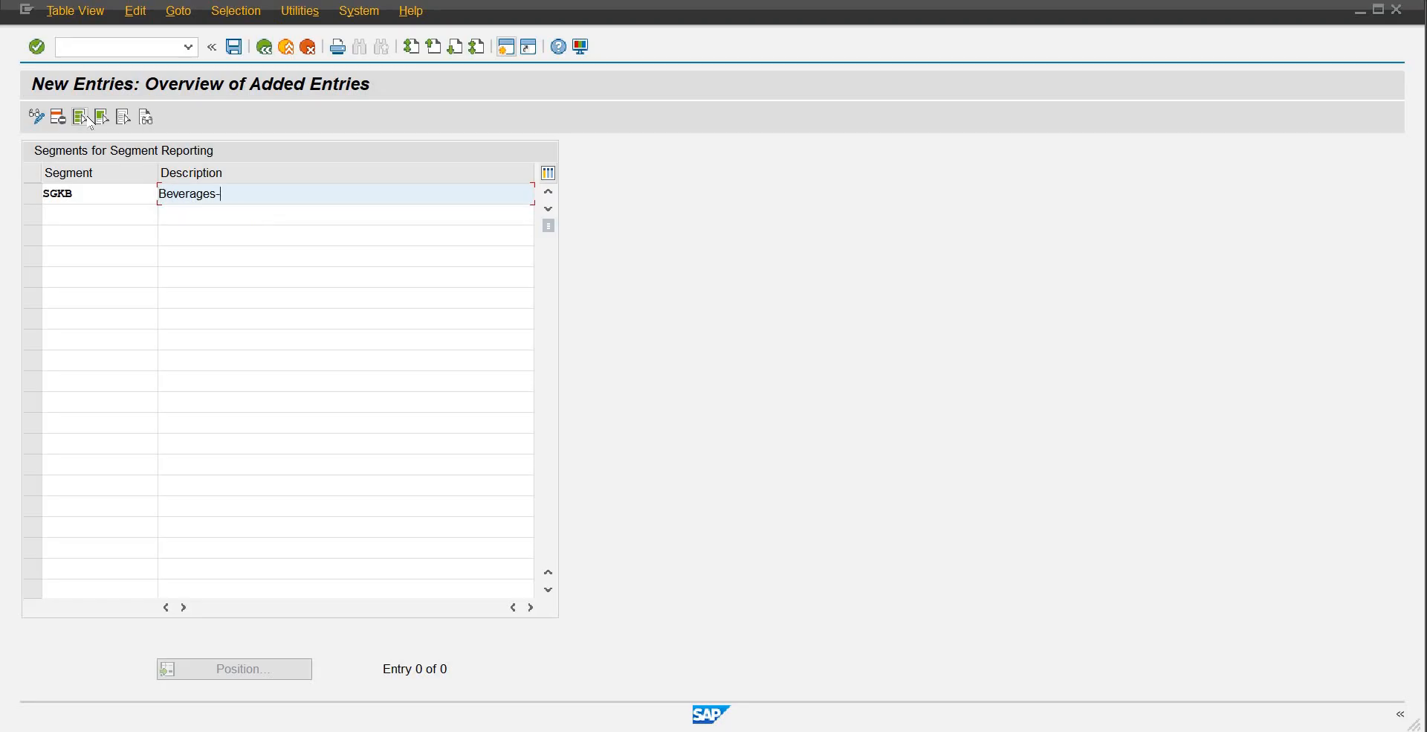
pyautogui.write('Water')
pyautogui.write('/Juices-KB01')
pyautogui.press('Return')
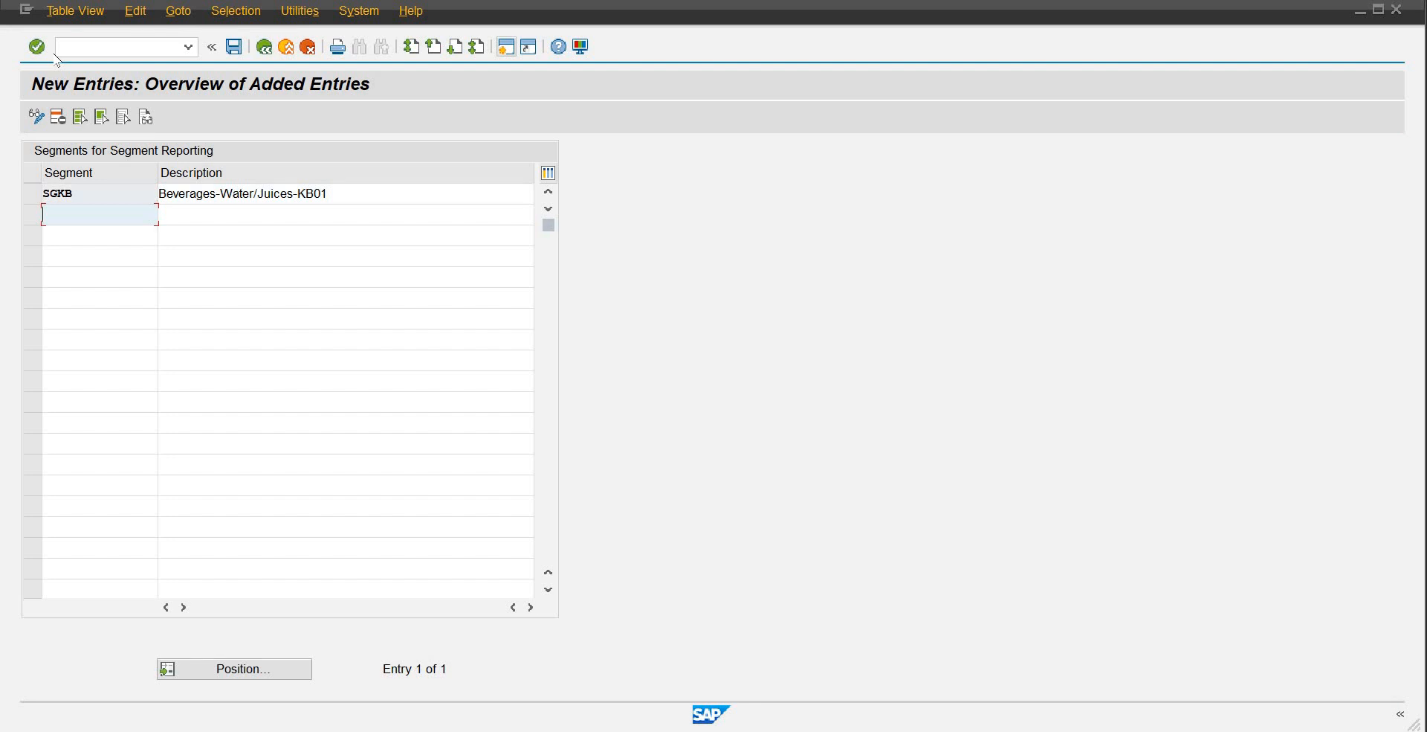
# - Save segment SGKB under the proposed customizing request and return to the implementation guide
pyautogui.hotkey('ctrl', 's')
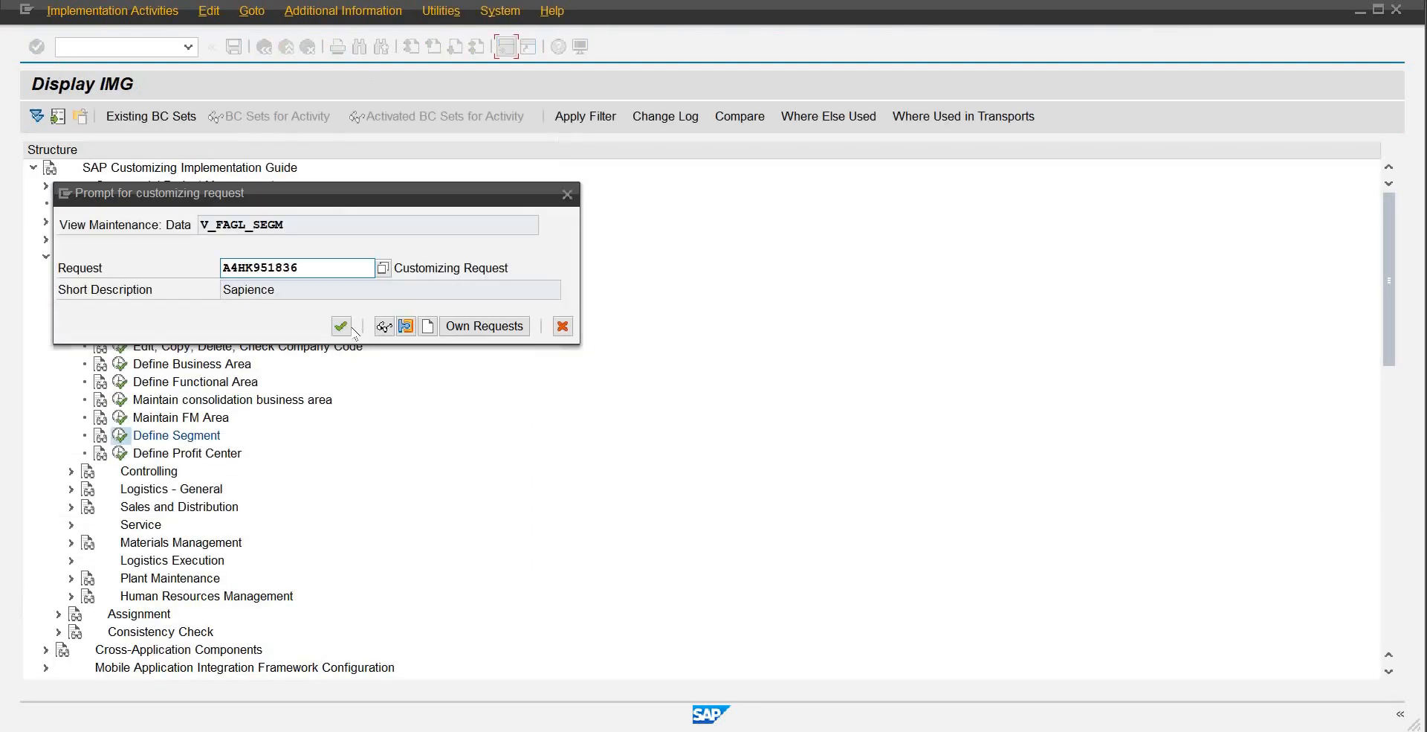
pyautogui.click(349, 326)
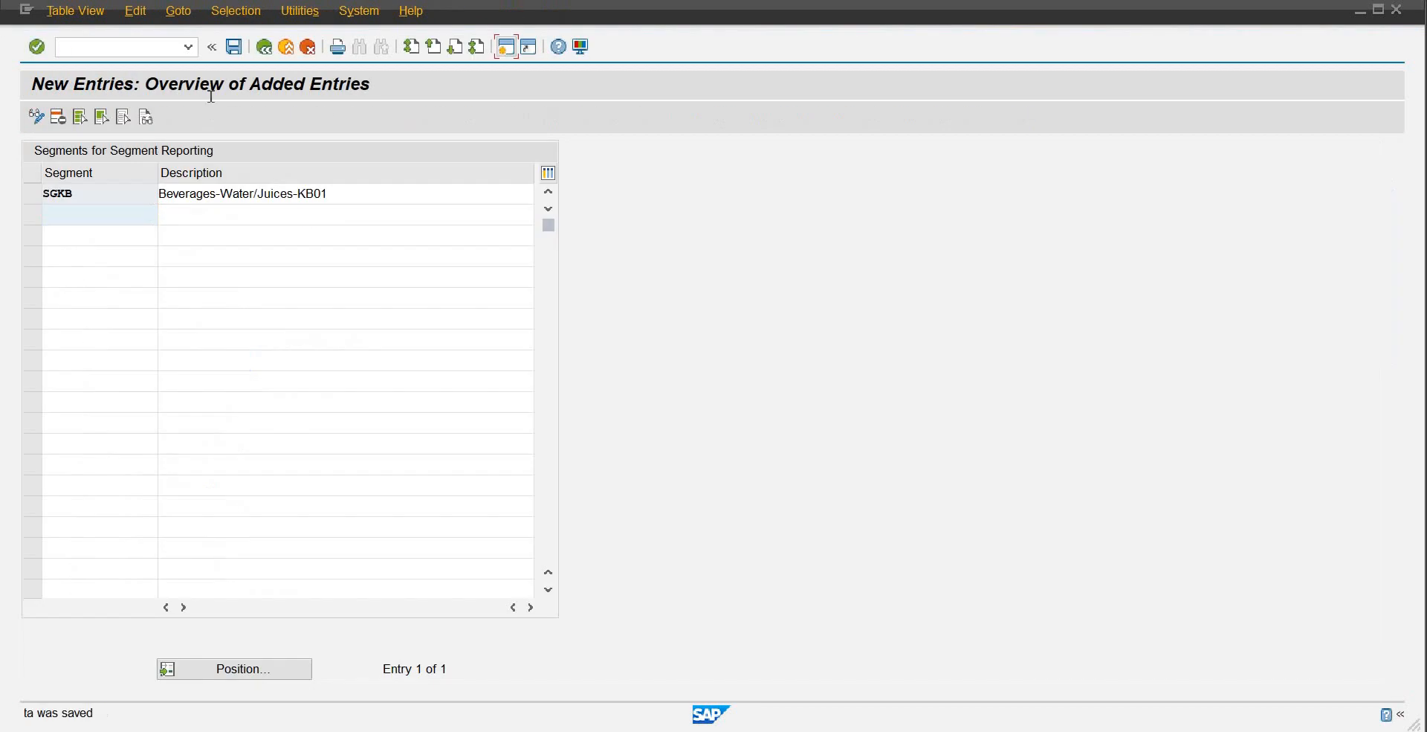
pyautogui.click(265, 47)
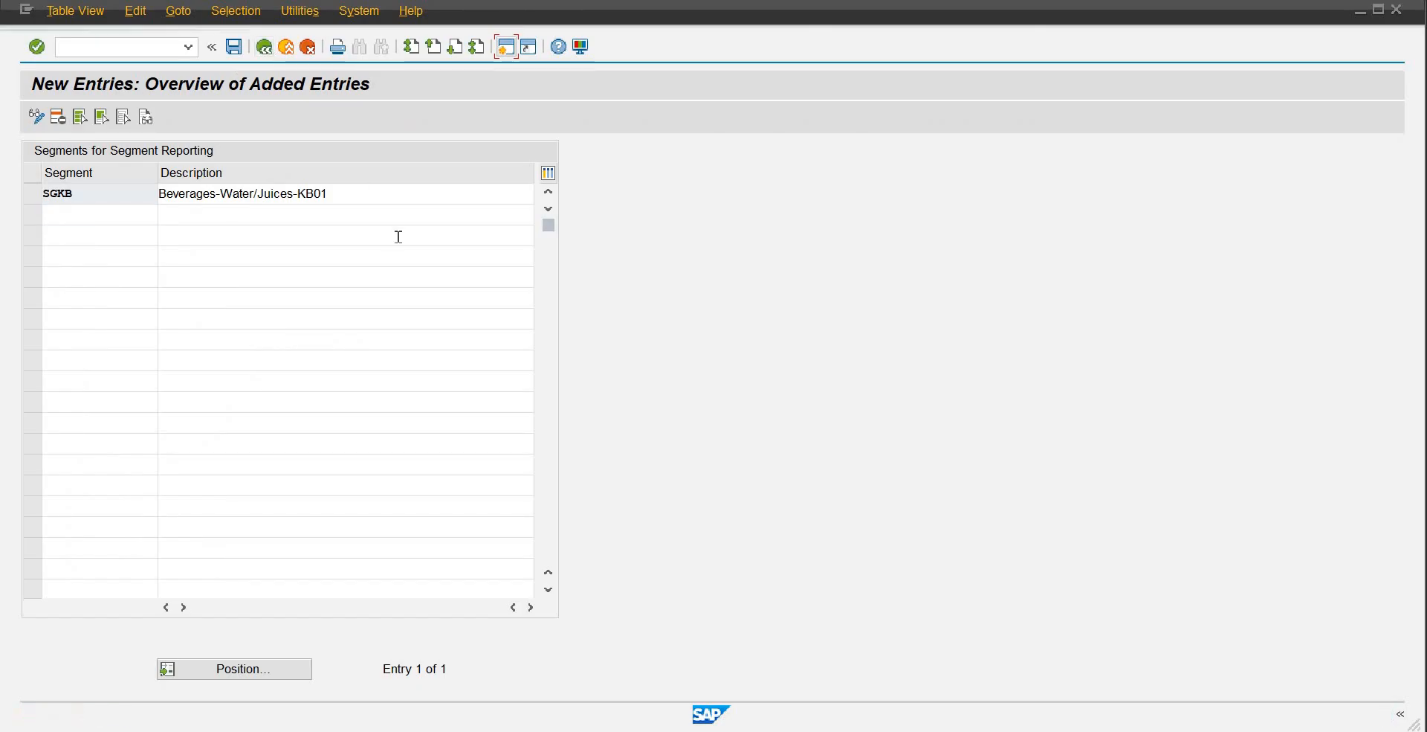
pyautogui.click(265, 48)
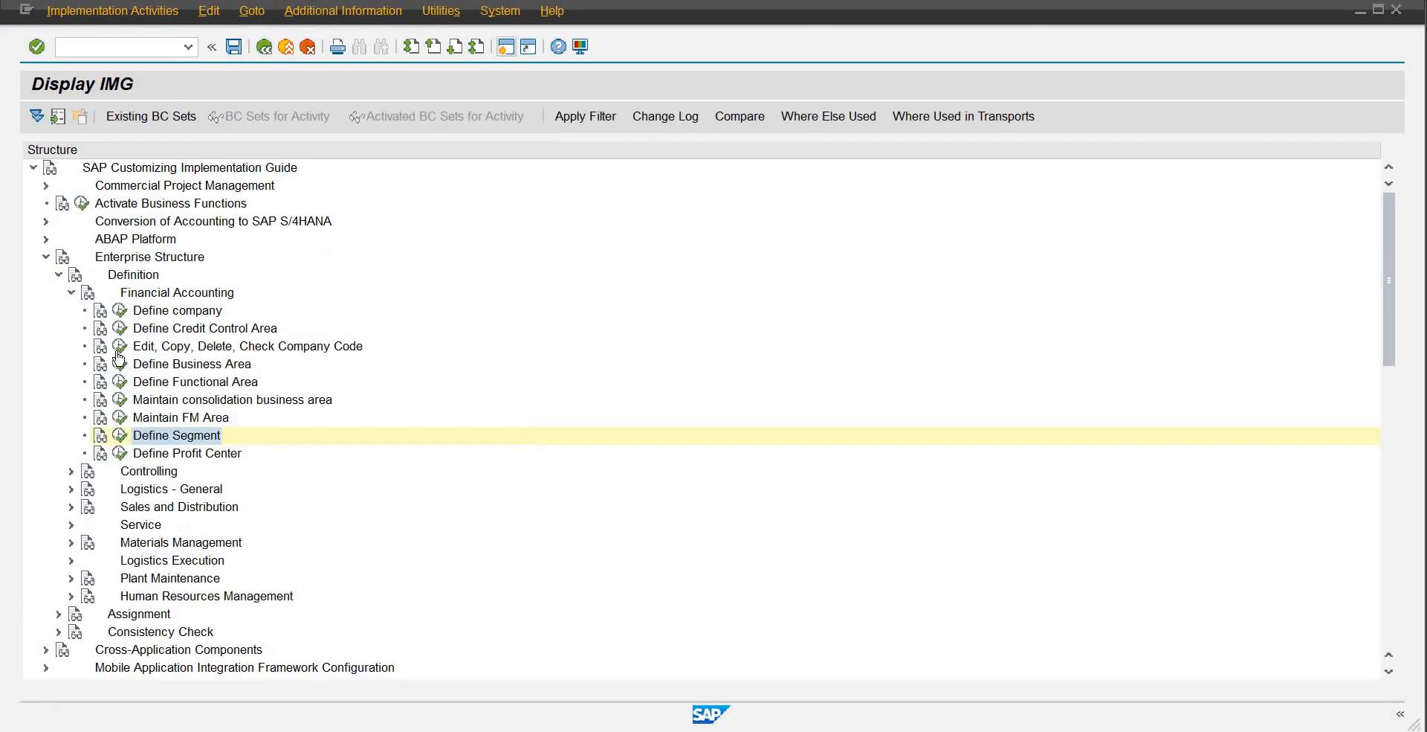
# - Collapse the Financial Accounting definitions and open the Define Plant activity under Logistics - General
pyautogui.click(71, 294)
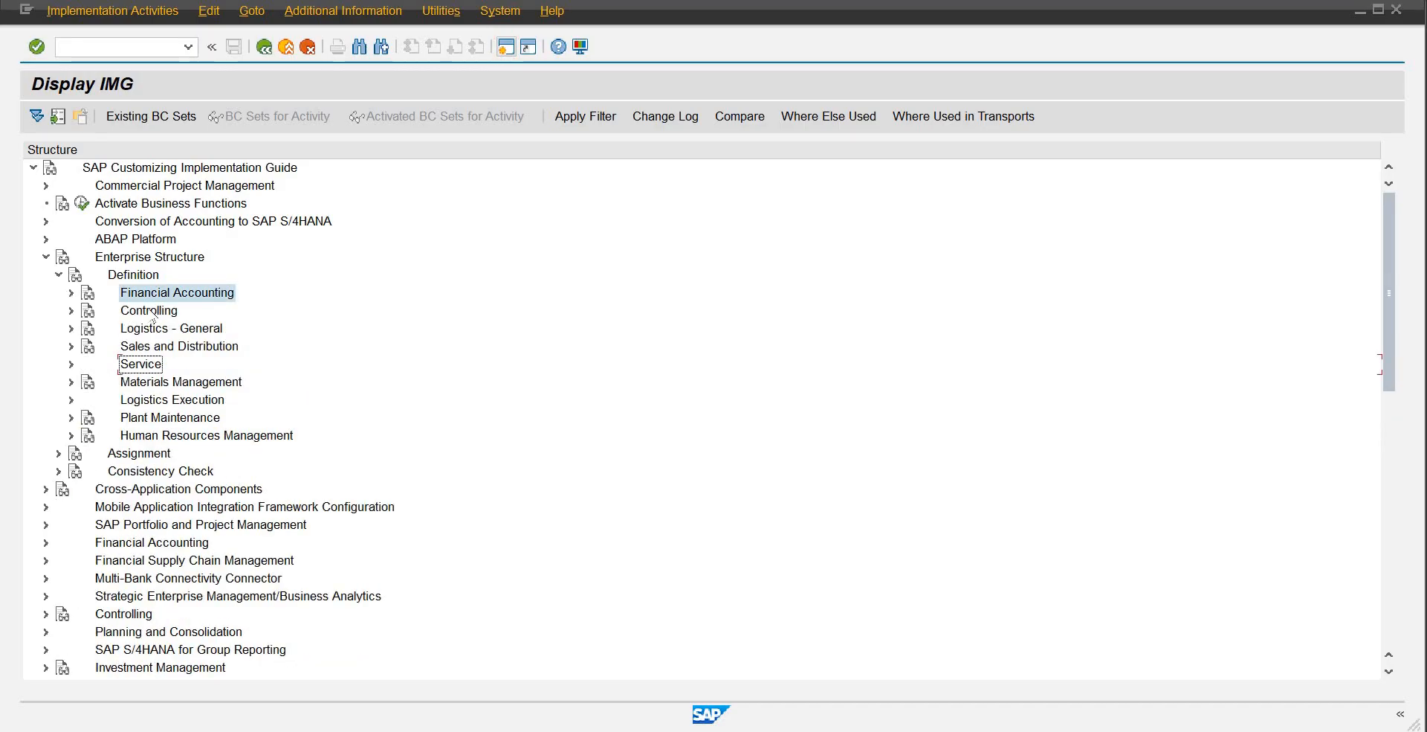
pyautogui.click(147, 330)
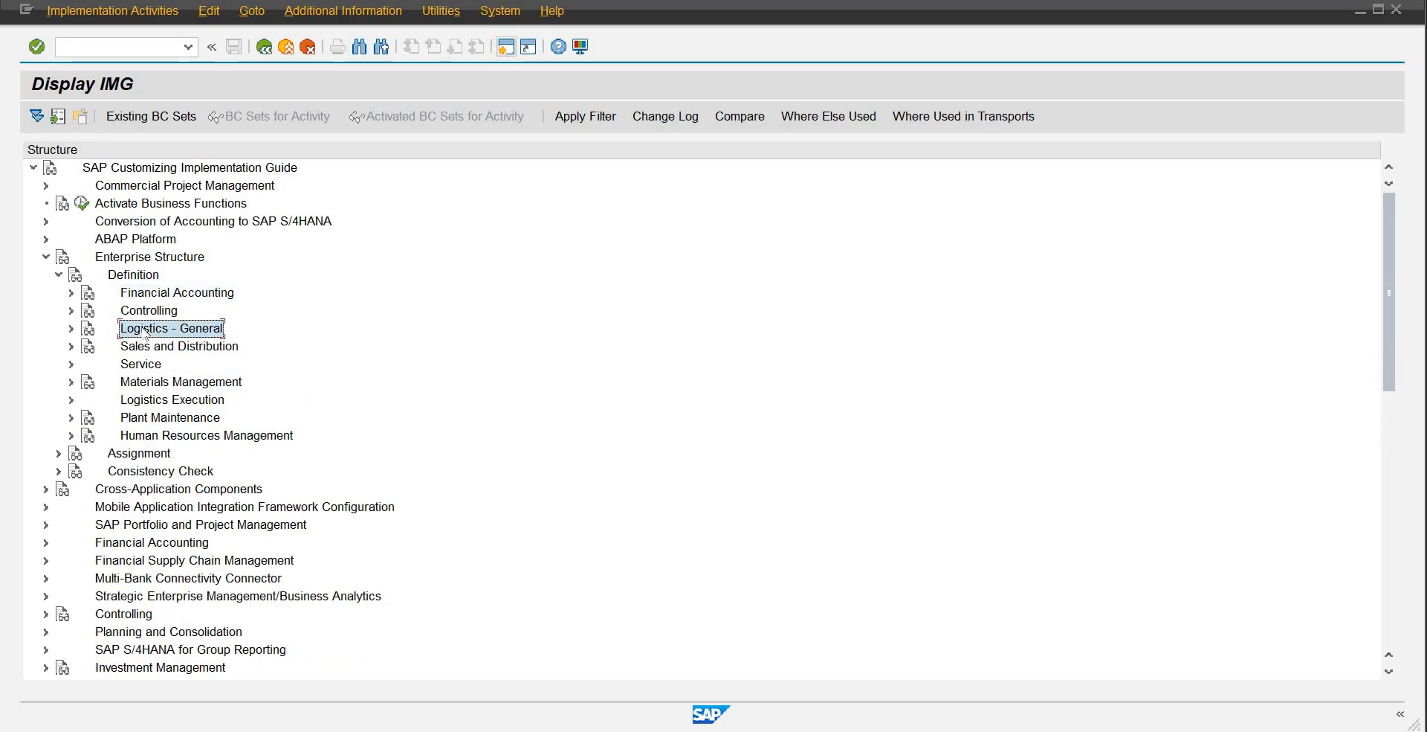
pyautogui.click(101, 312)
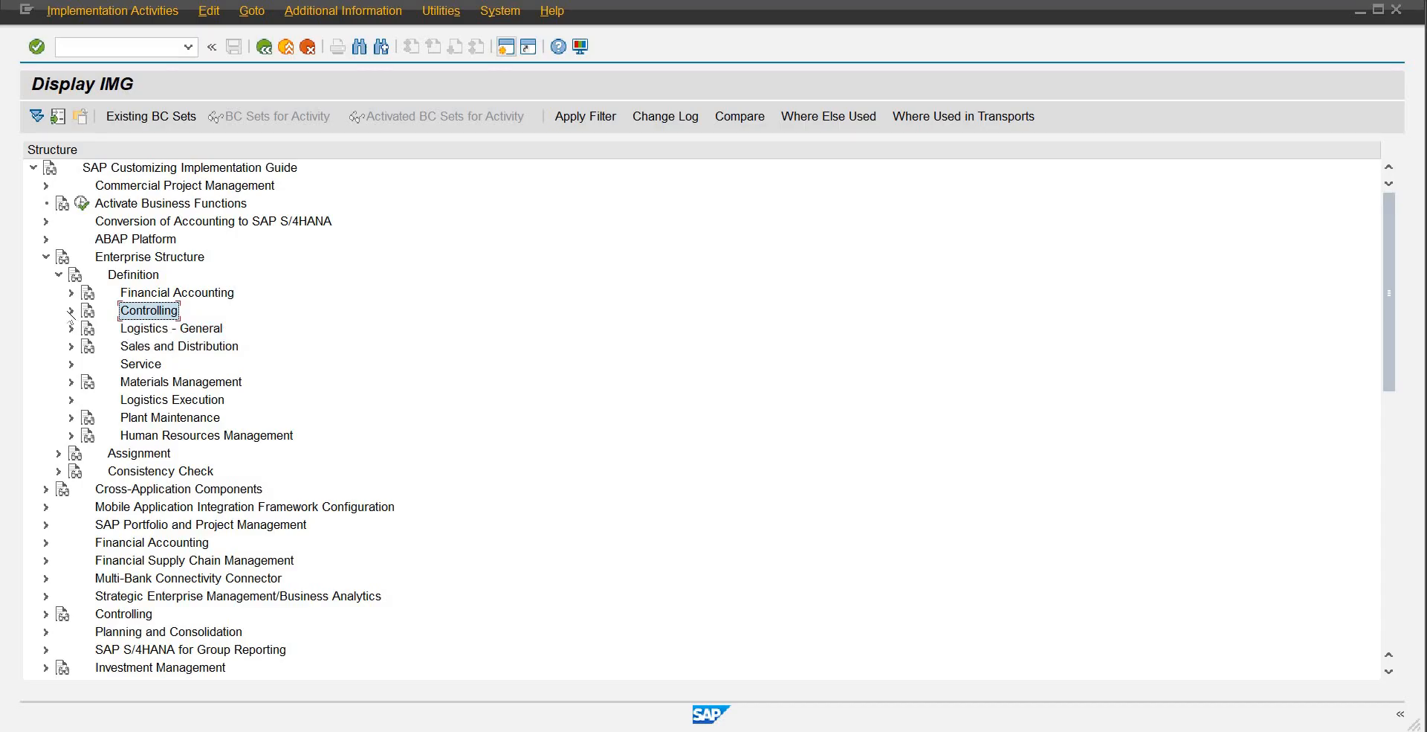
pyautogui.click(72, 311)
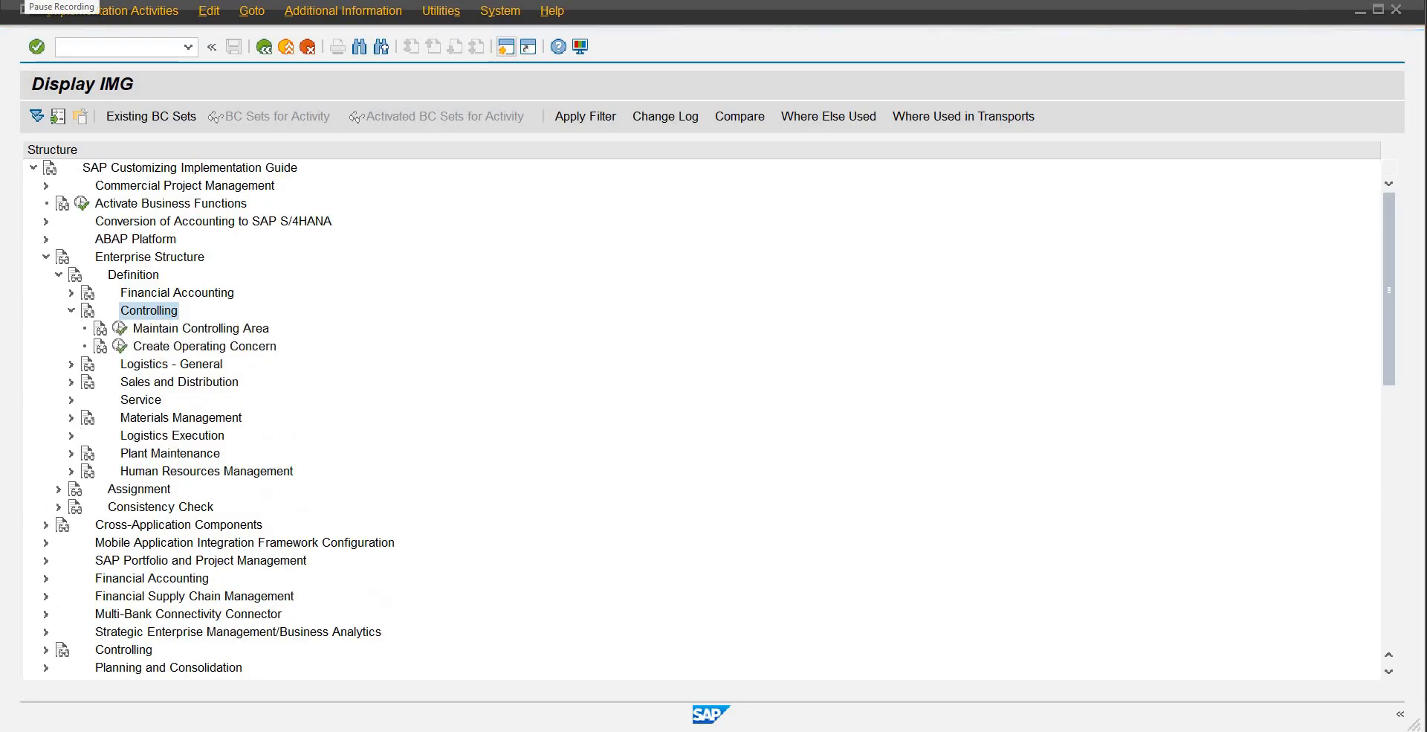
pyautogui.click(71, 310)
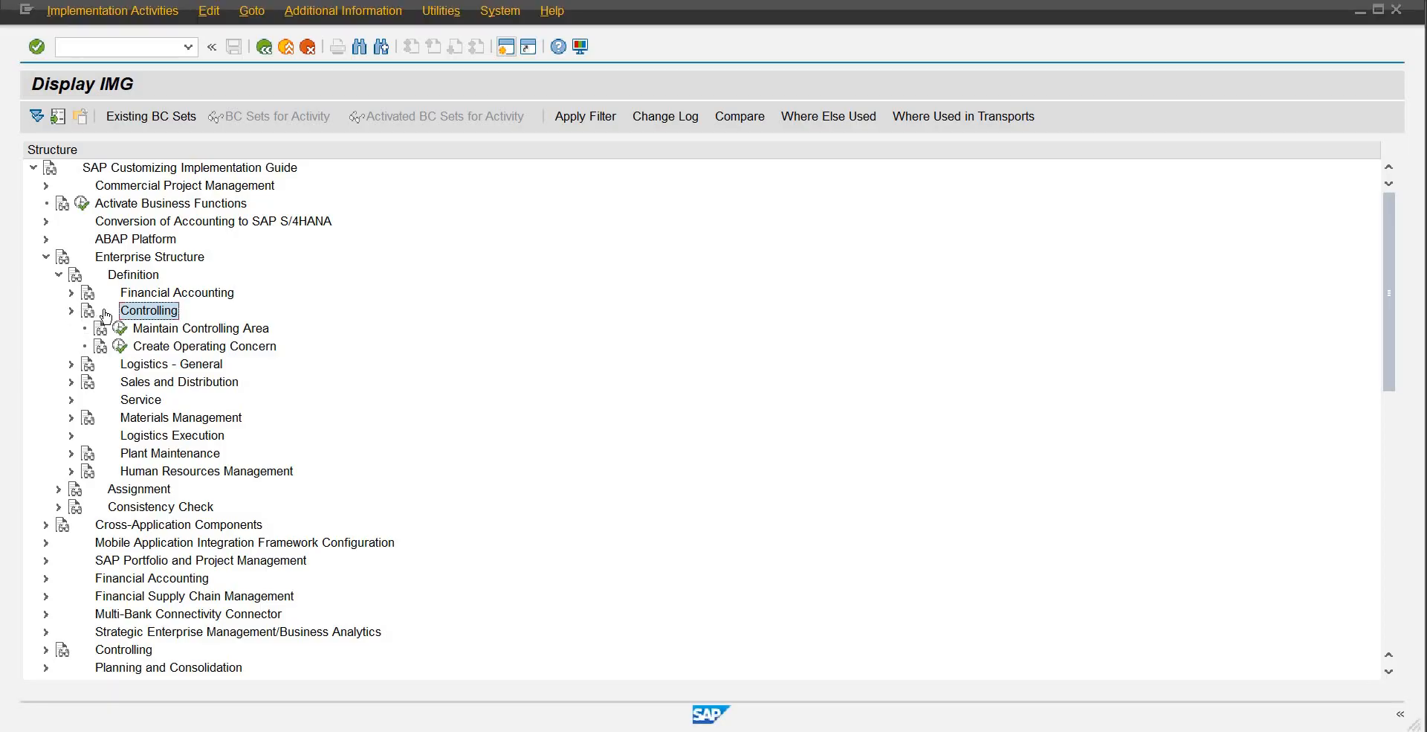
pyautogui.click(149, 332)
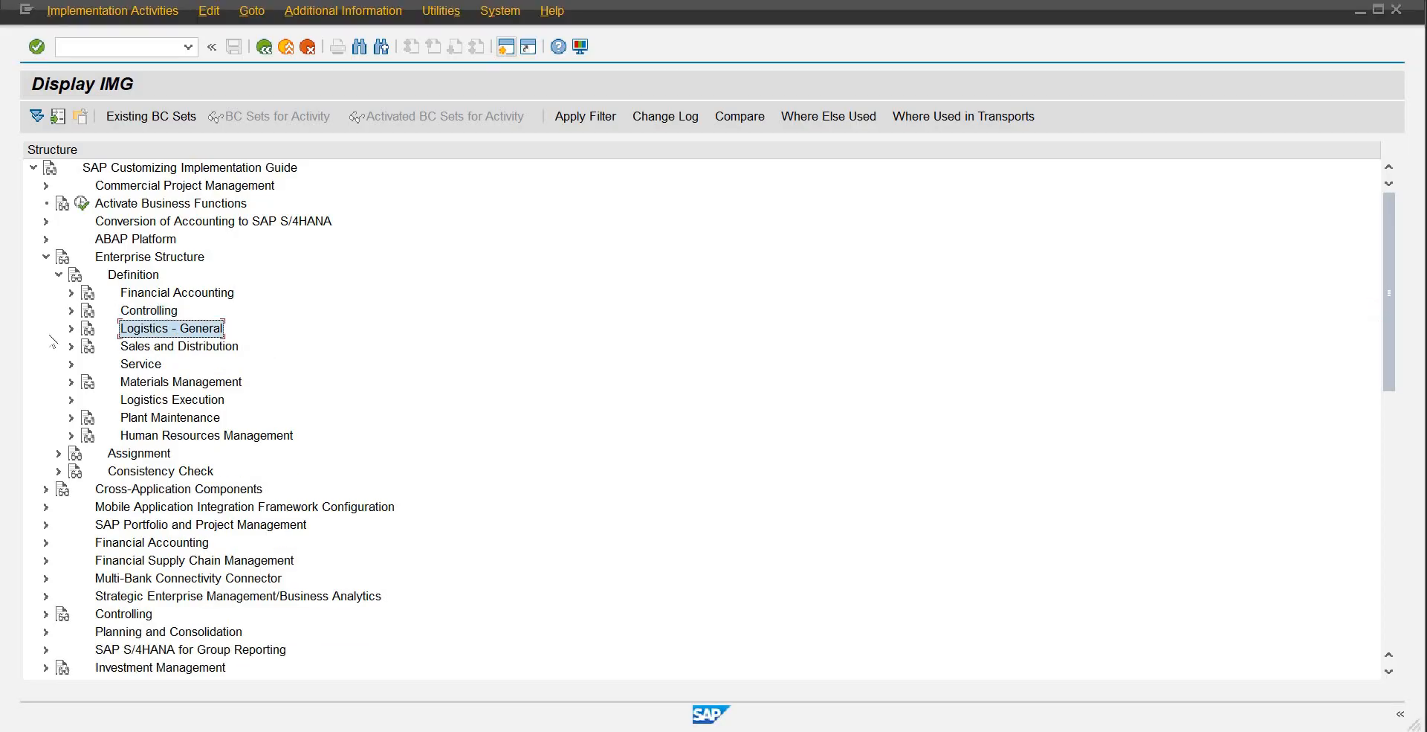
pyautogui.click(71, 327)
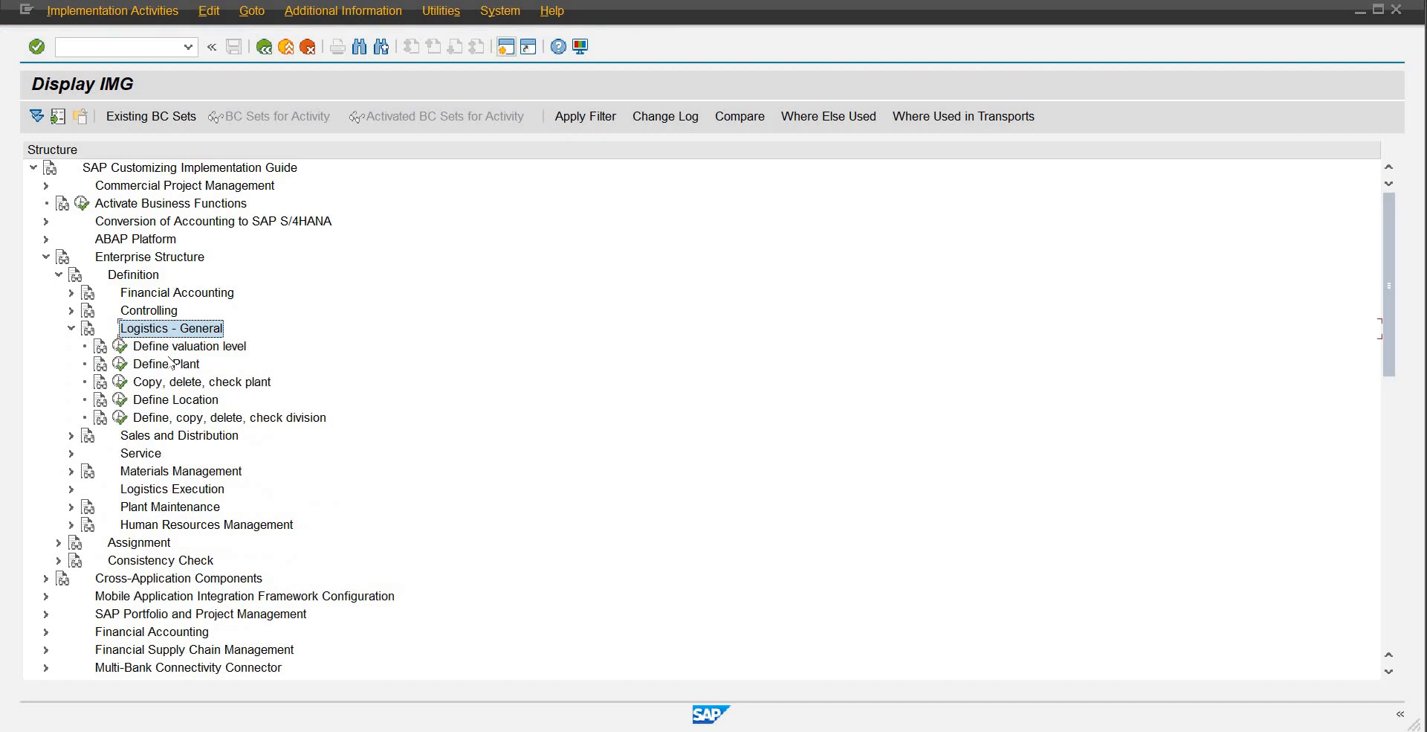
pyautogui.click(151, 364)
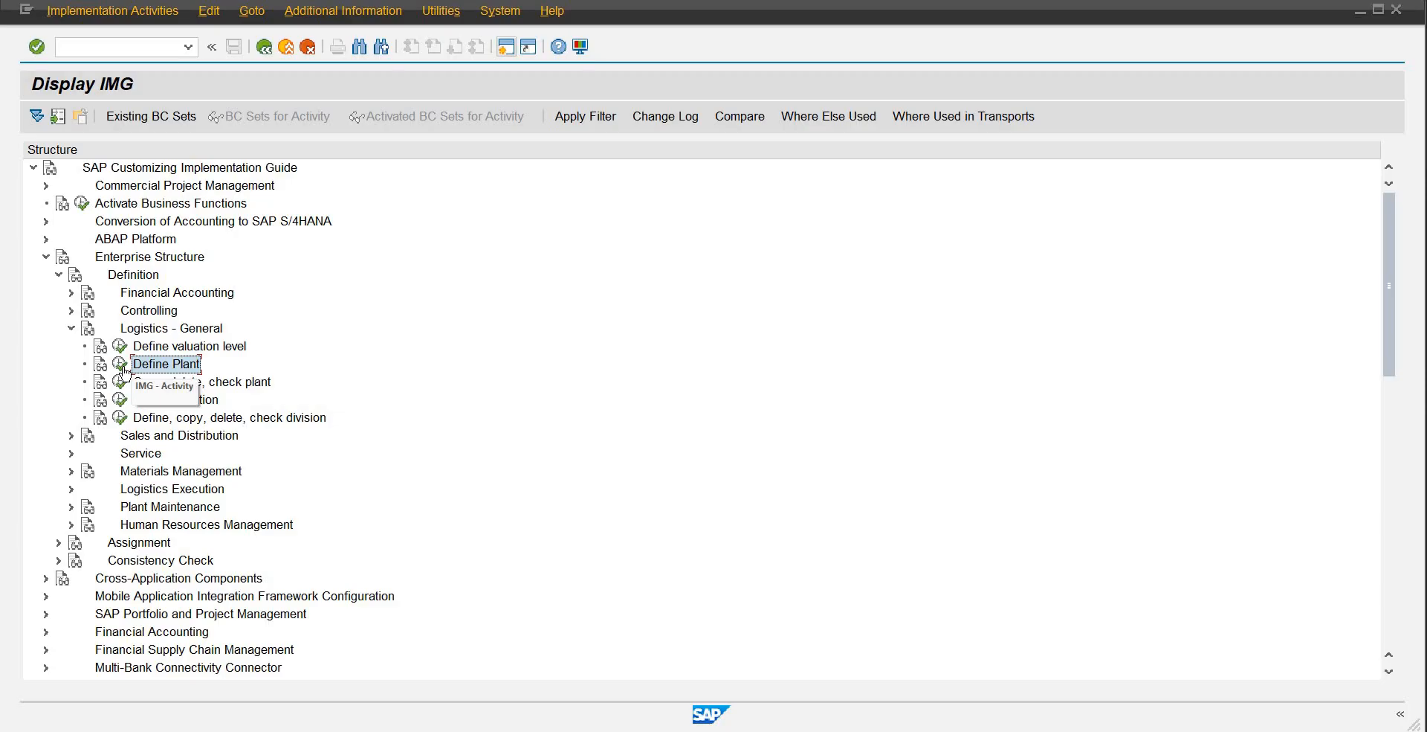
pyautogui.click(119, 367)
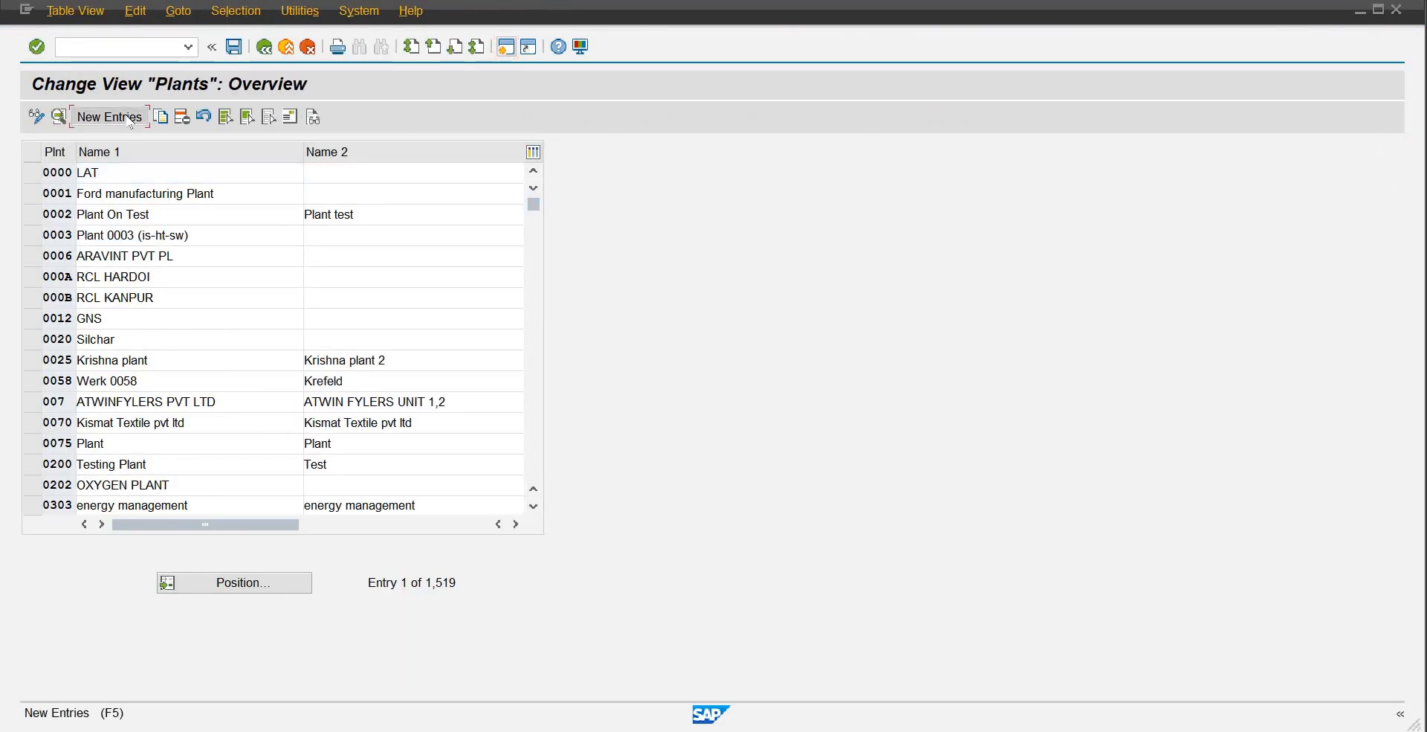
# - Create a new plant entry with code PLKB and Name 1 "SS Water Tank-KB01"
pyautogui.click(126, 117)
pyautogui.write('P')
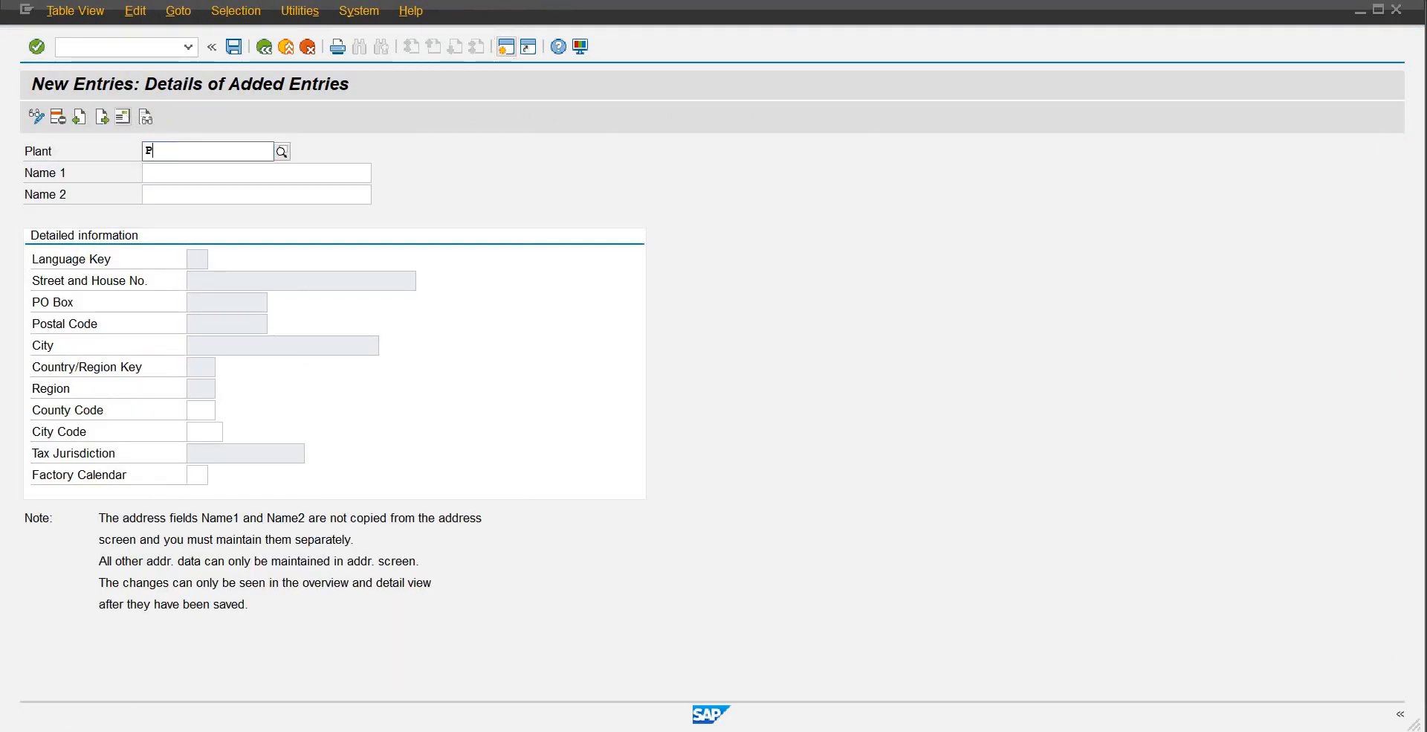
pyautogui.write('LKB')
pyautogui.press('Return')
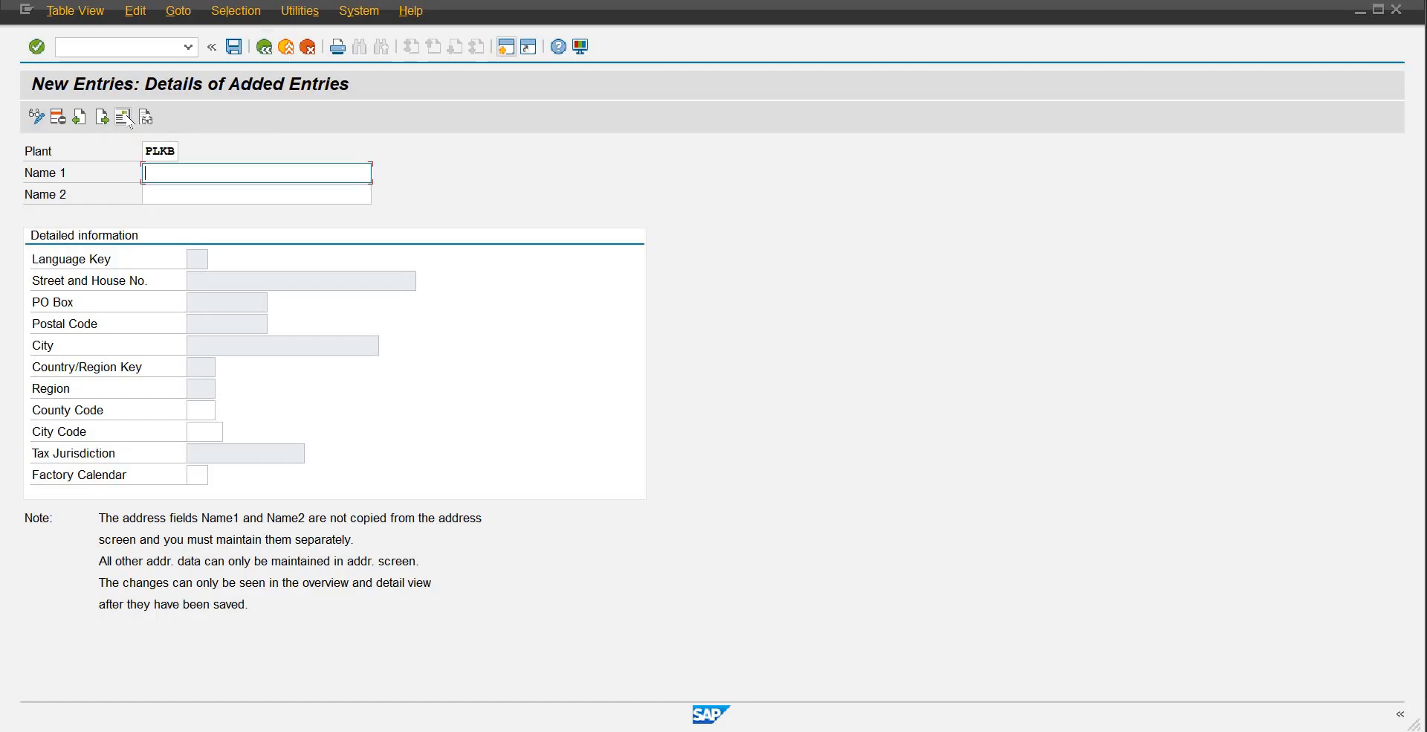
pyautogui.write('SS Water')
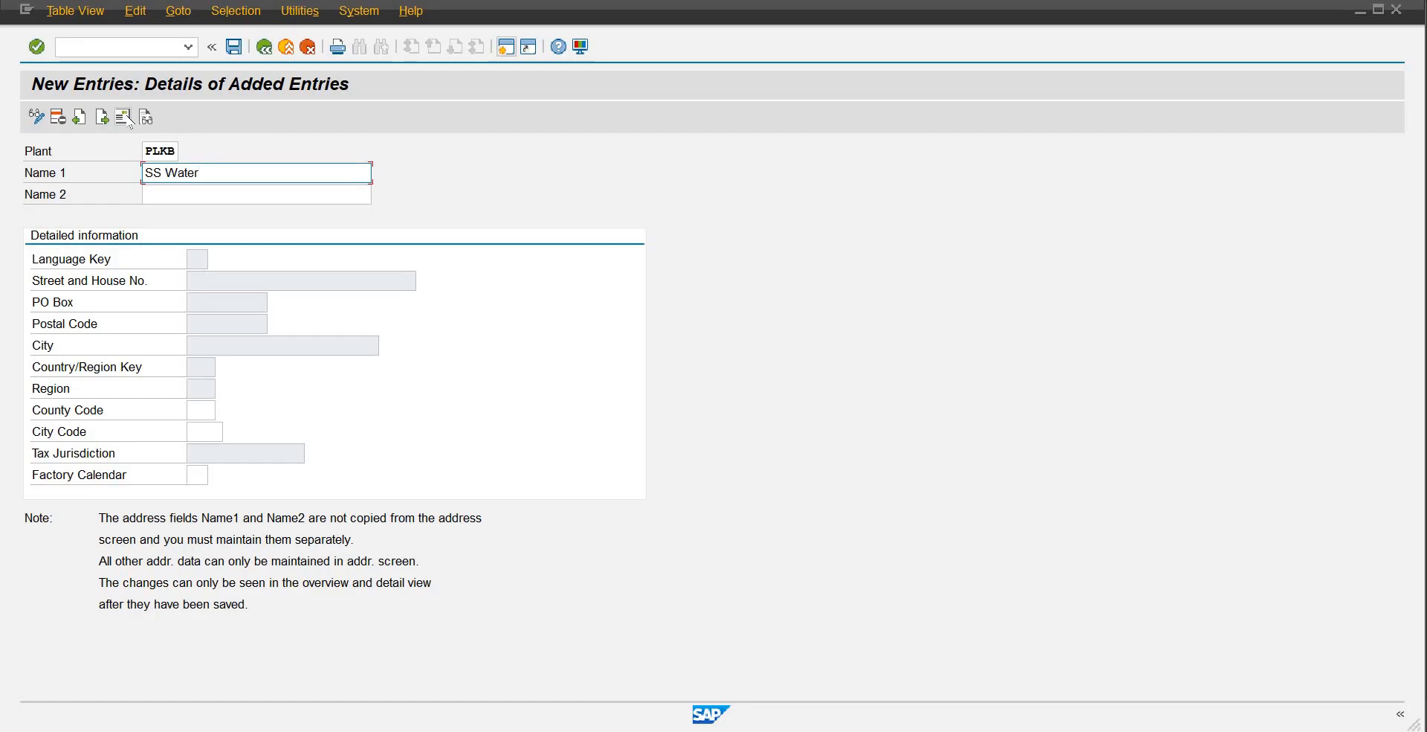
pyautogui.write(' Tank-KB01')
pyautogui.press('Return')
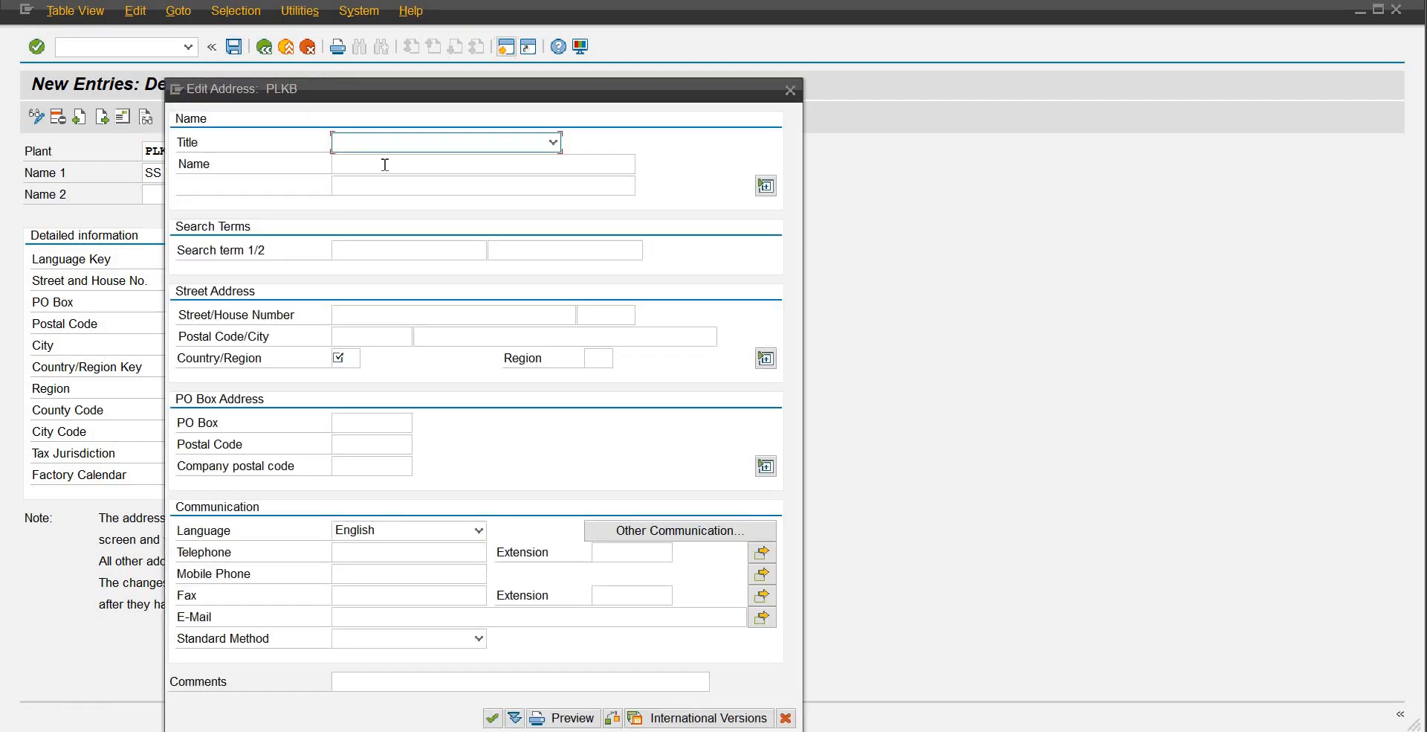
# - In the address of plant PLKB, set the title to Company and the name to KB Beverages
pyautogui.click(553, 142)
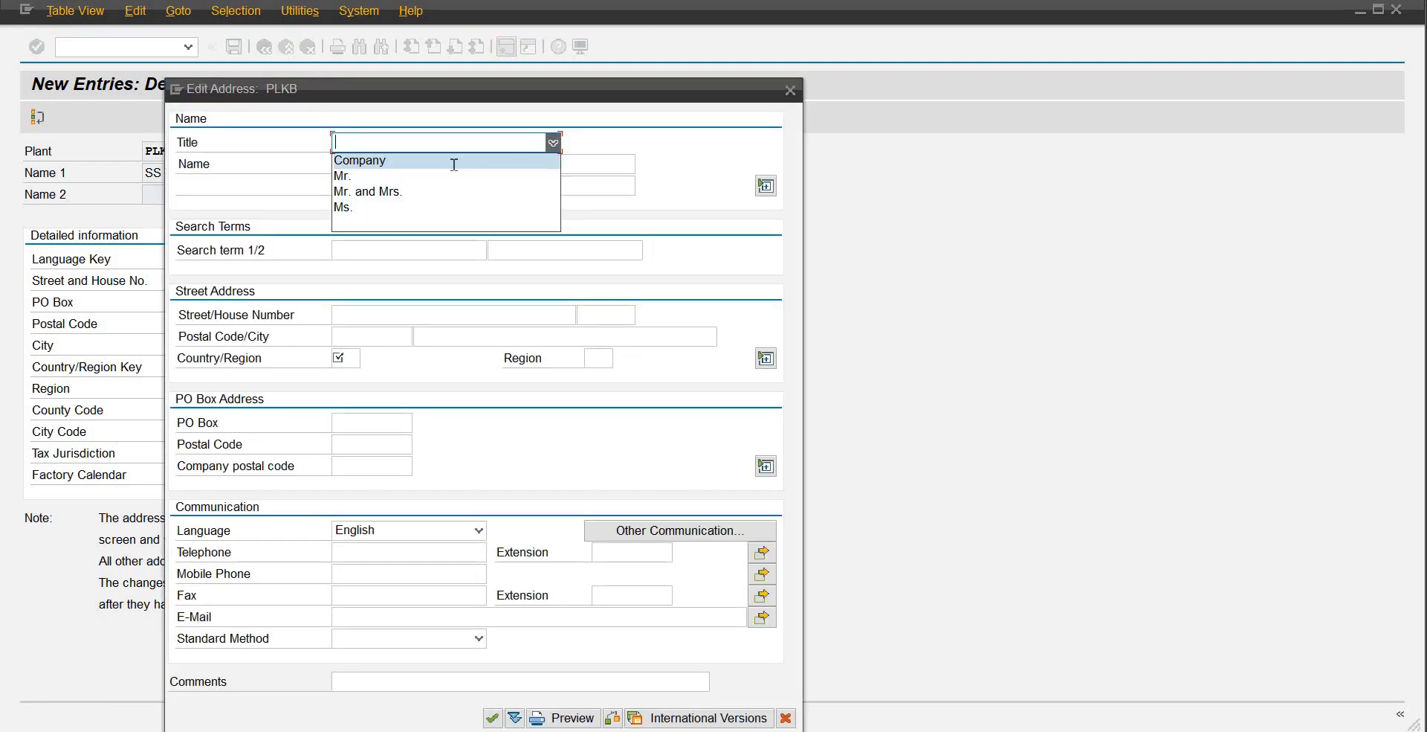
pyautogui.click(420, 160)
pyautogui.click(420, 165)
pyautogui.write('K')
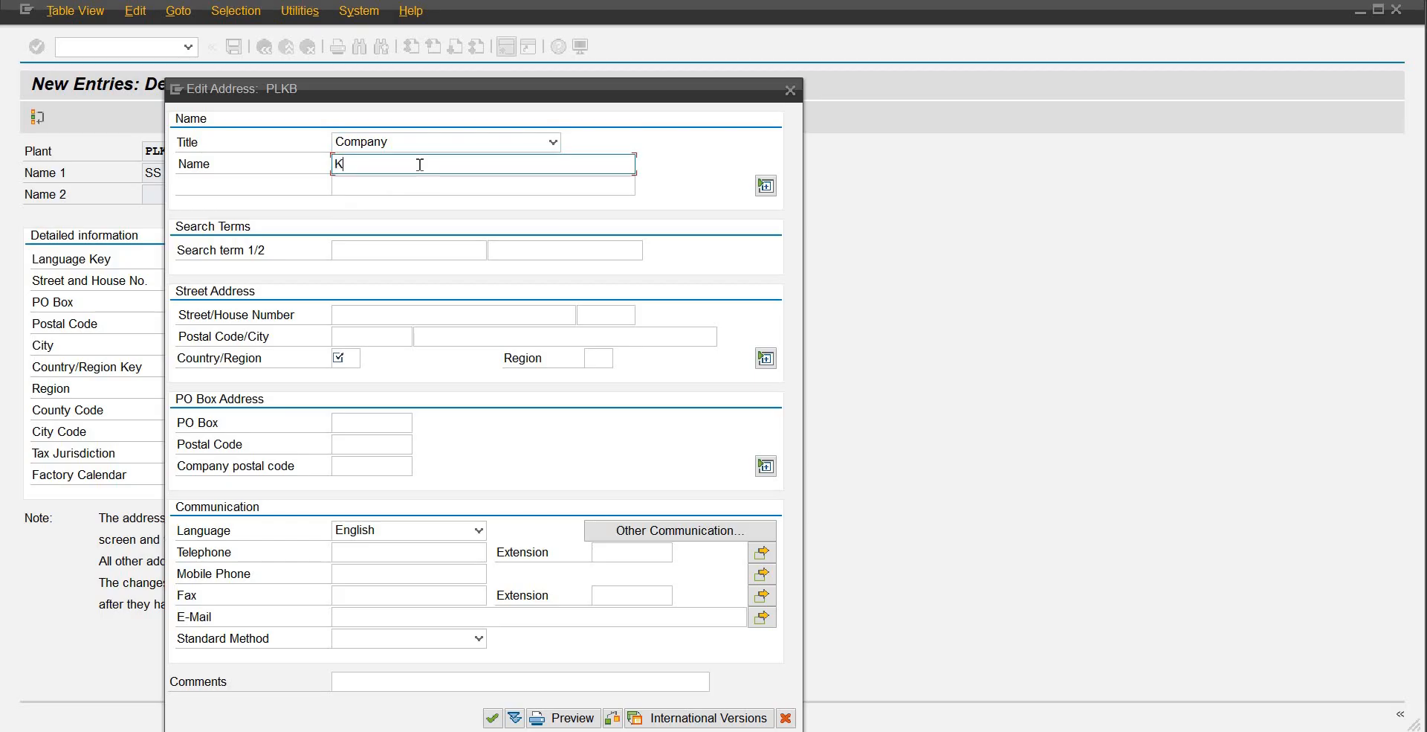
pyautogui.write('B')
pyautogui.press('Down')
pyautogui.press('Return')
# - Set the country of the plant address to PK (Pakistan) and confirm the address
pyautogui.click(356, 364)
pyautogui.write('pk')
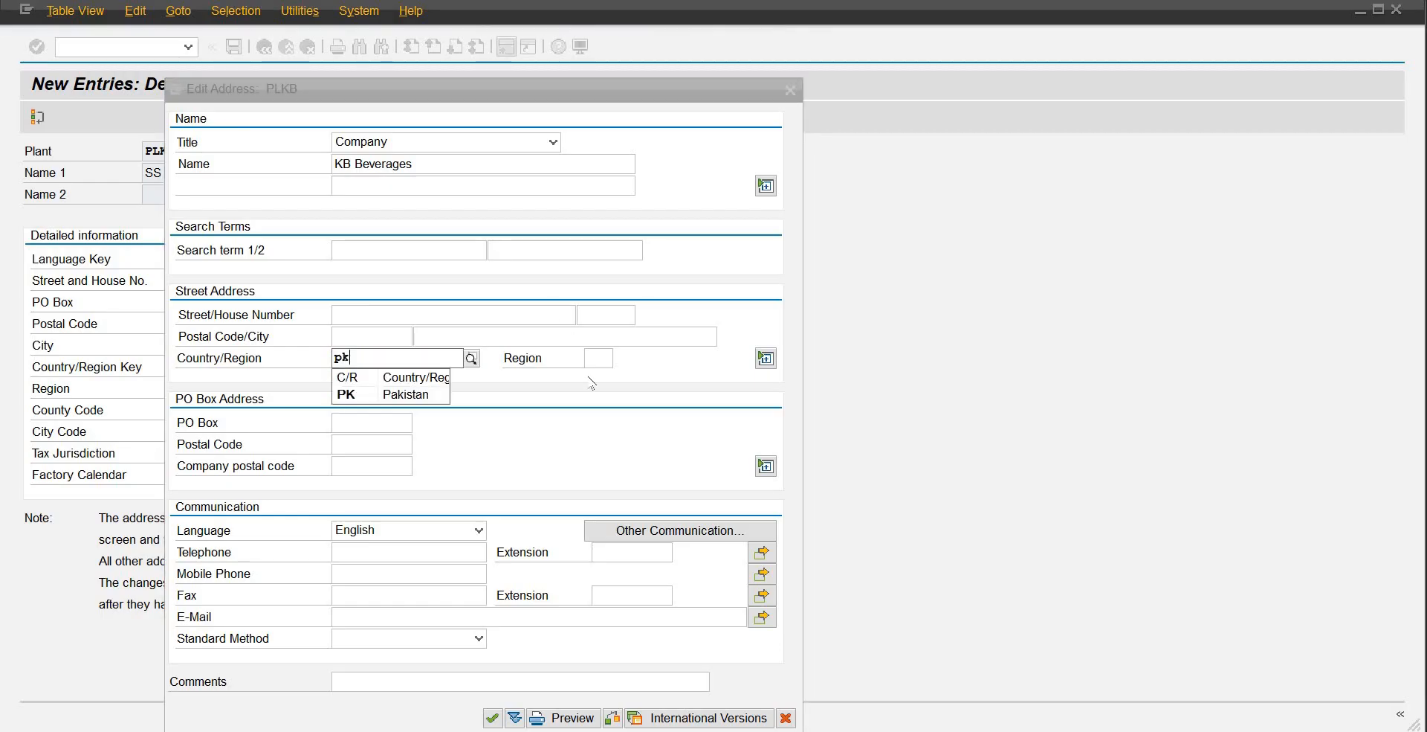
pyautogui.click(399, 394)
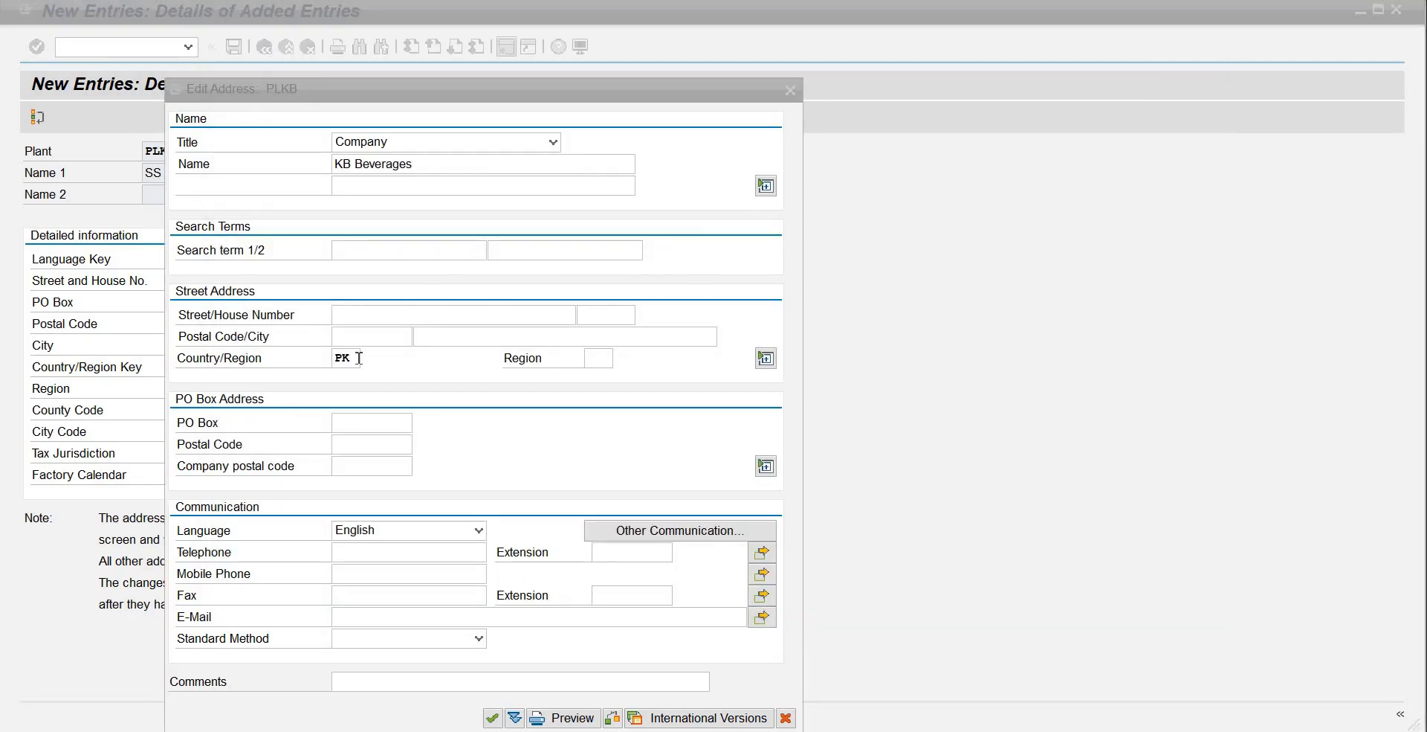
pyautogui.click(358, 358)
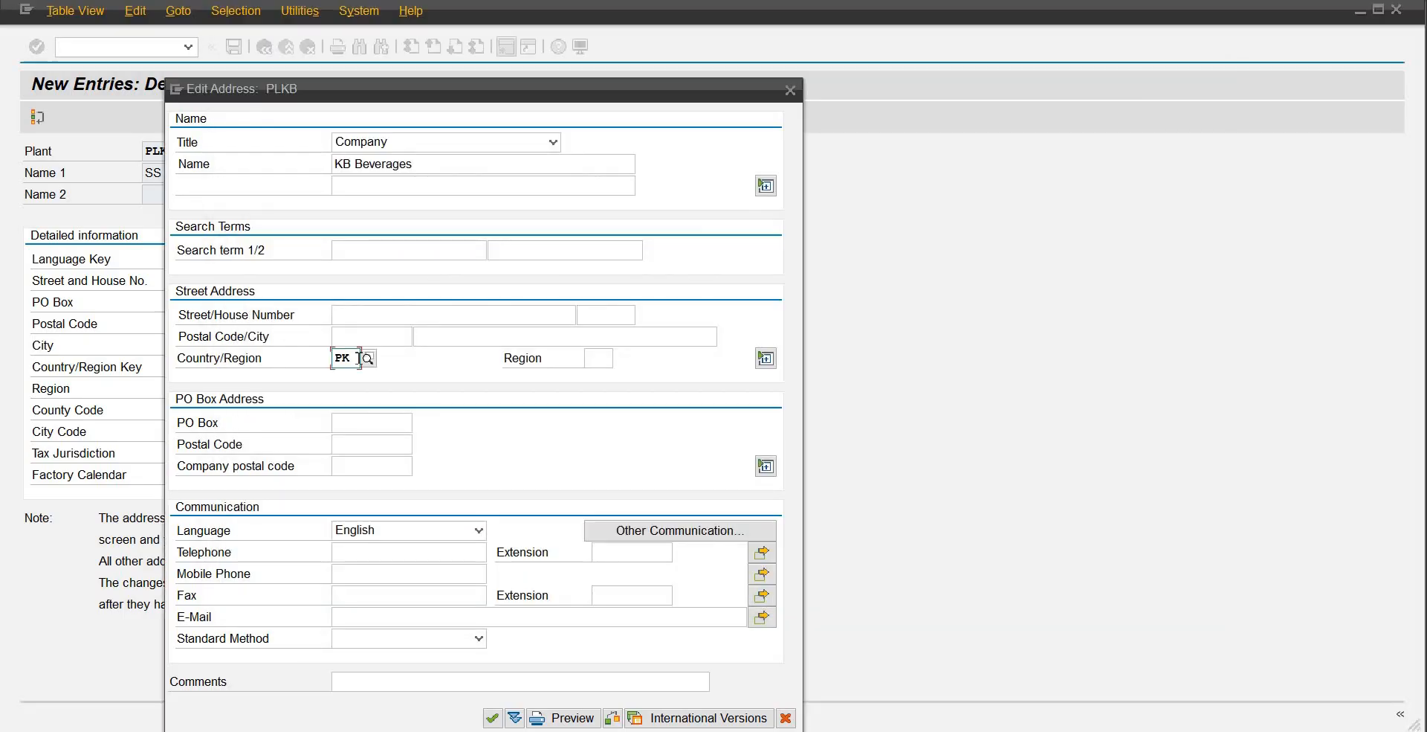
pyautogui.press('Return')
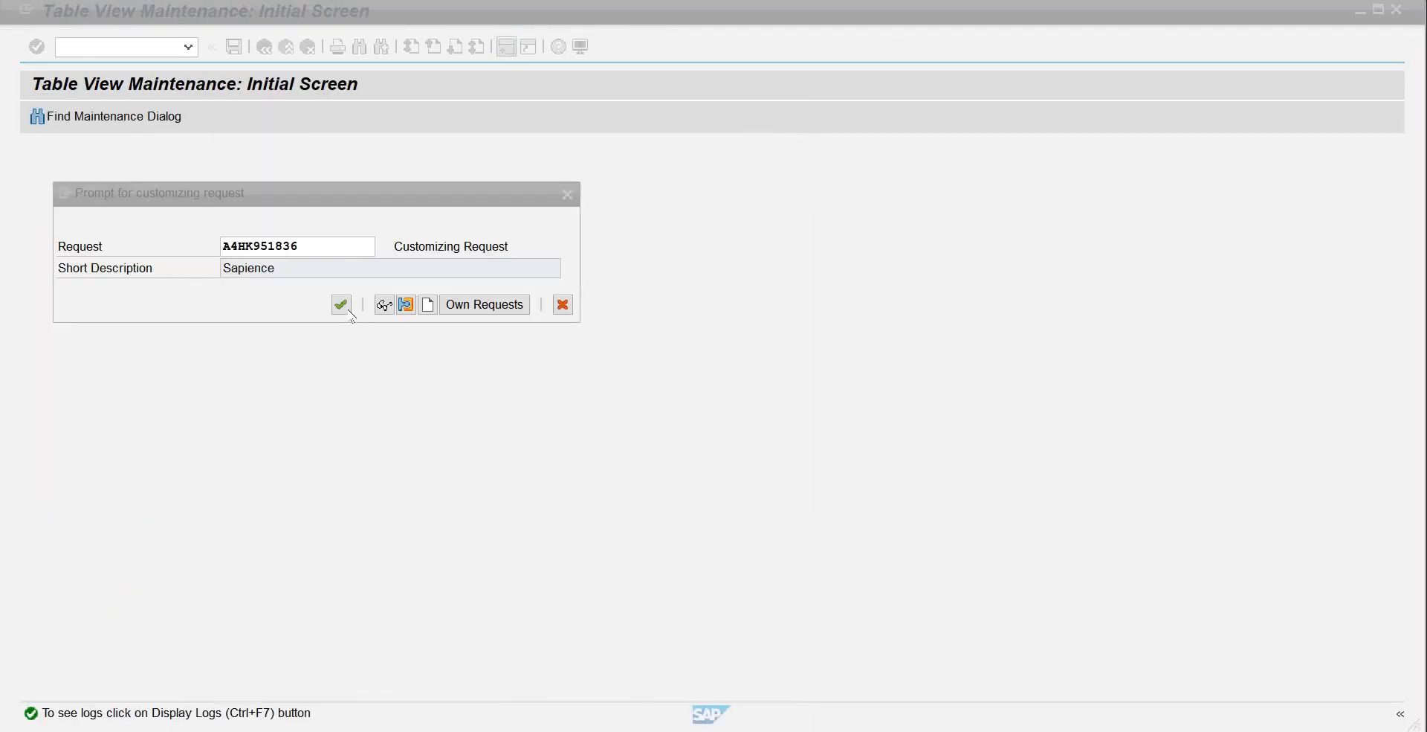
# - Accept the proposed customizing request, save plant PLKB and return to the plants overview
pyautogui.click(342, 305)
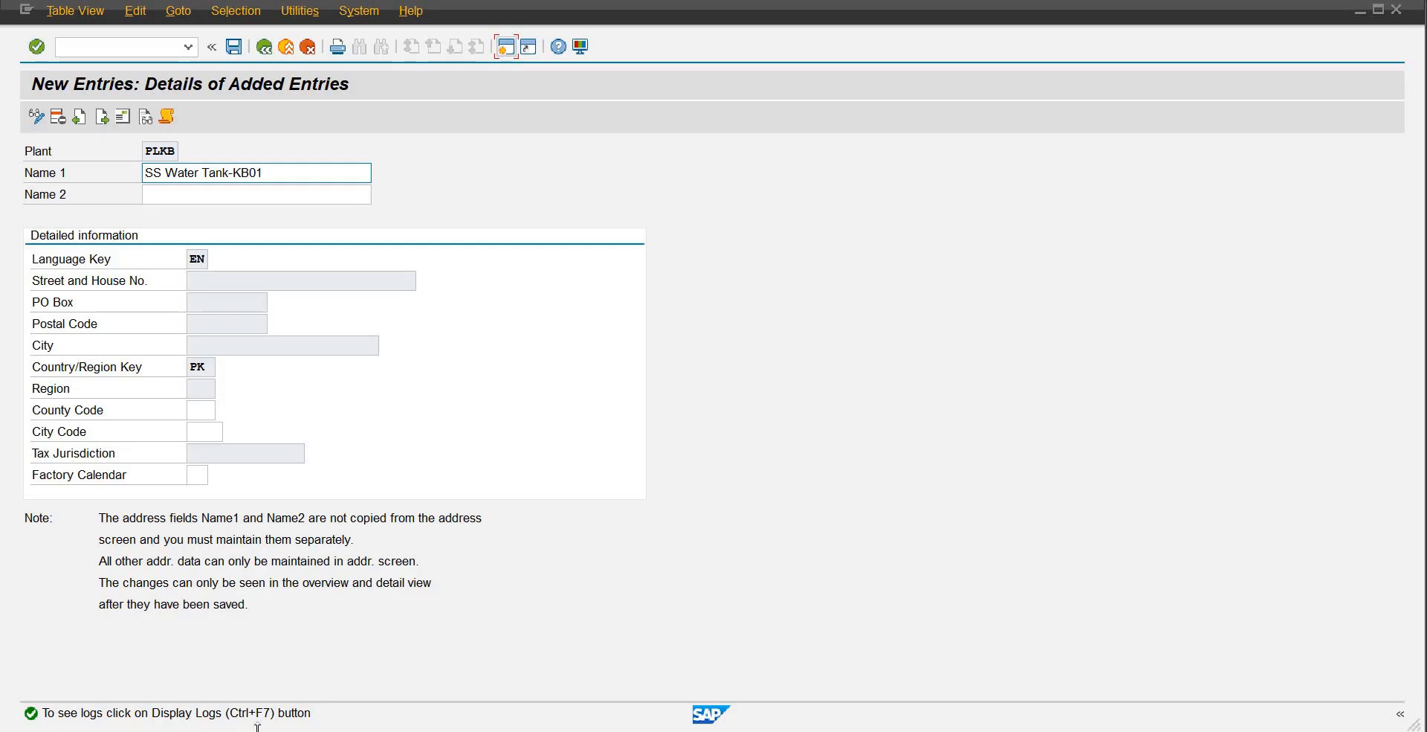
pyautogui.click(233, 46)
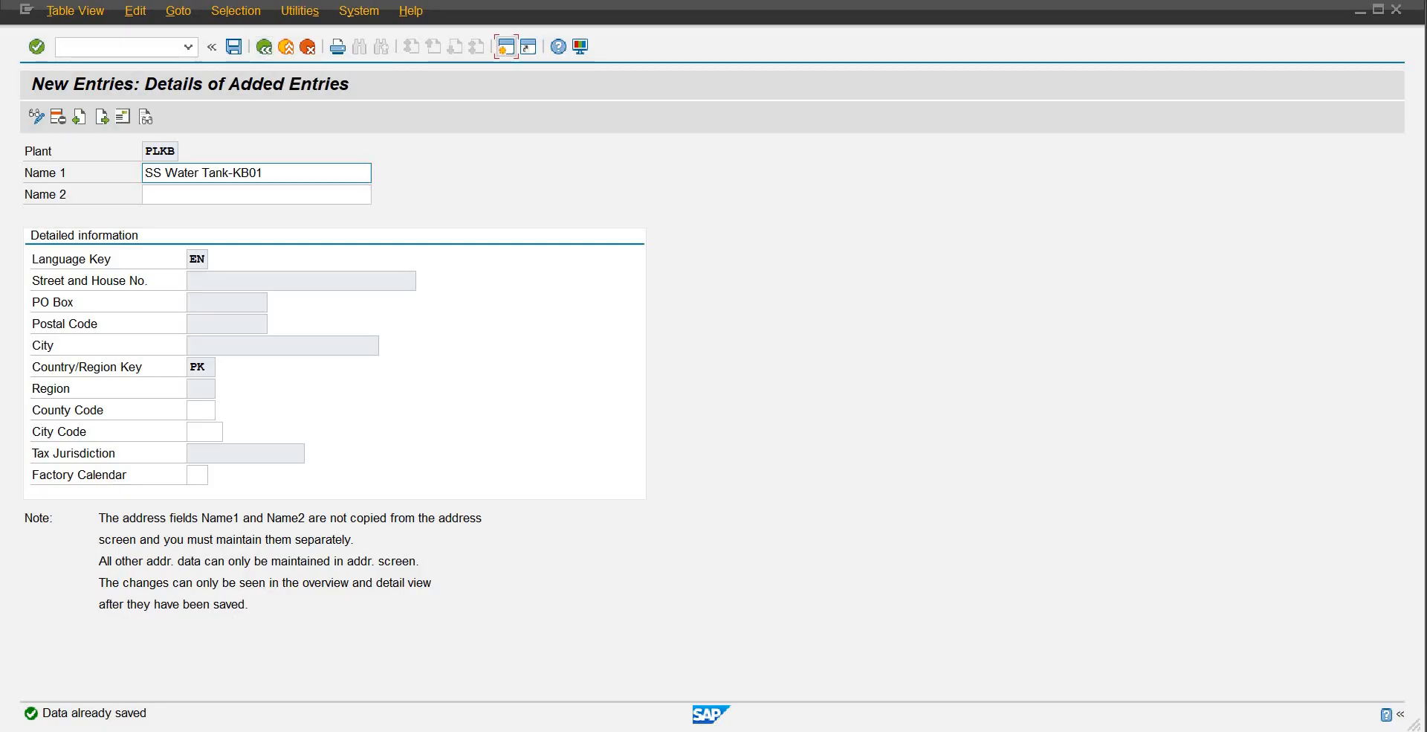
pyautogui.click(264, 48)
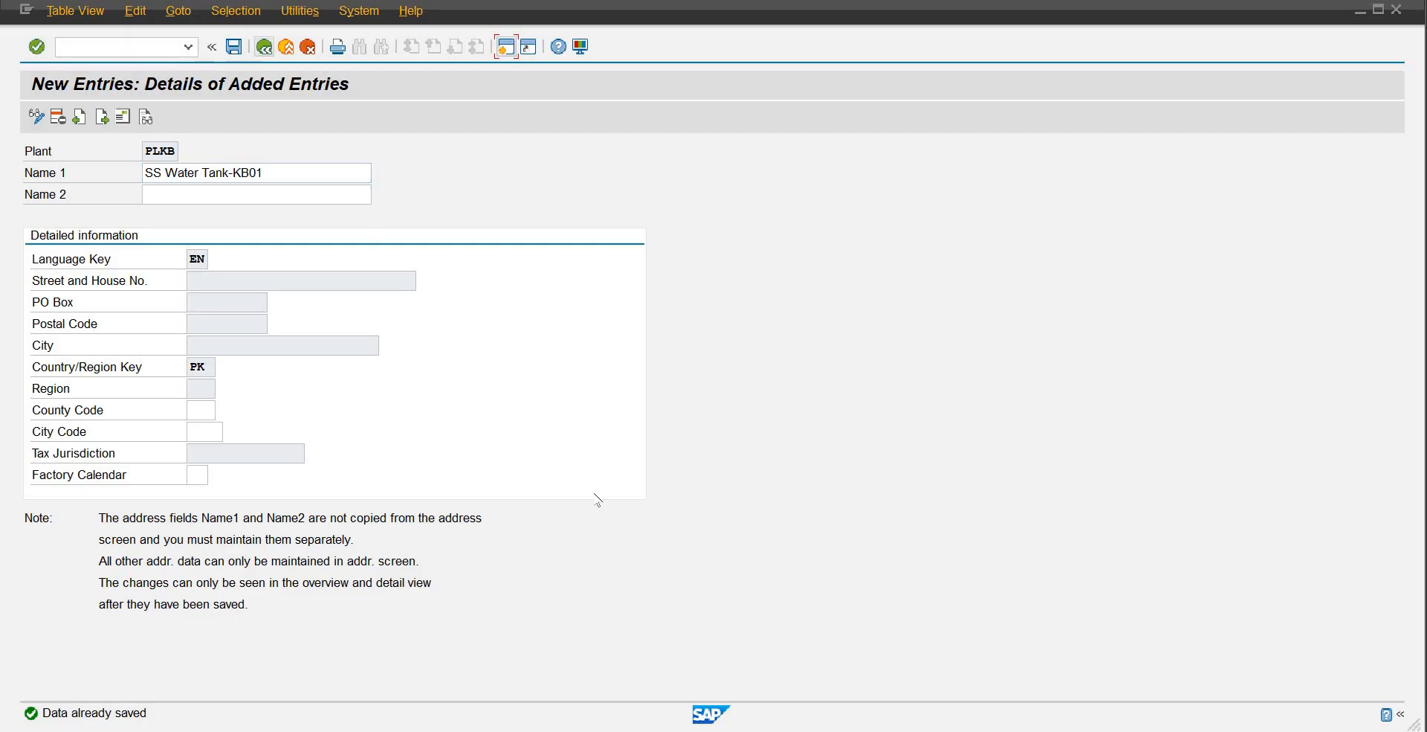
# - Leave the plants overview, open the Define Location activity under Logistics - General and start a new entry
pyautogui.click(264, 48)
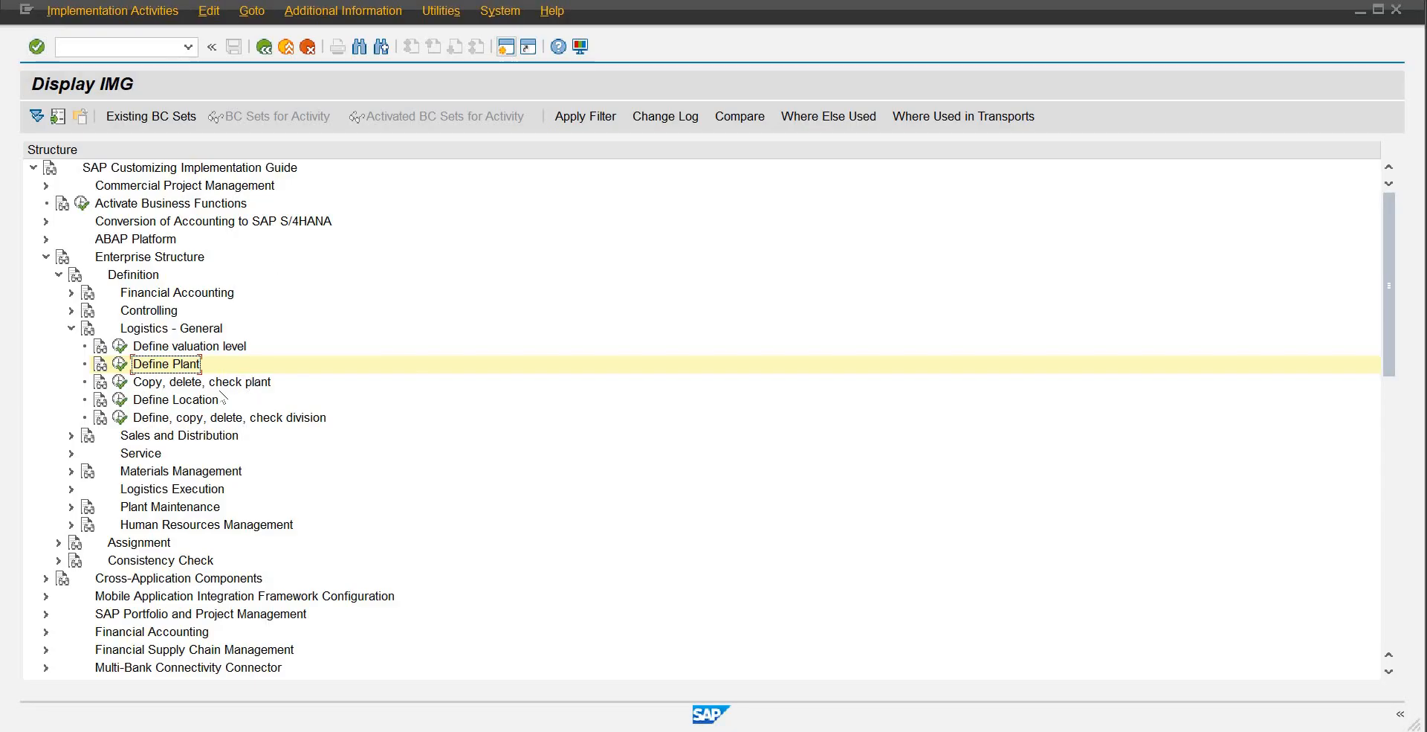
pyautogui.click(123, 401)
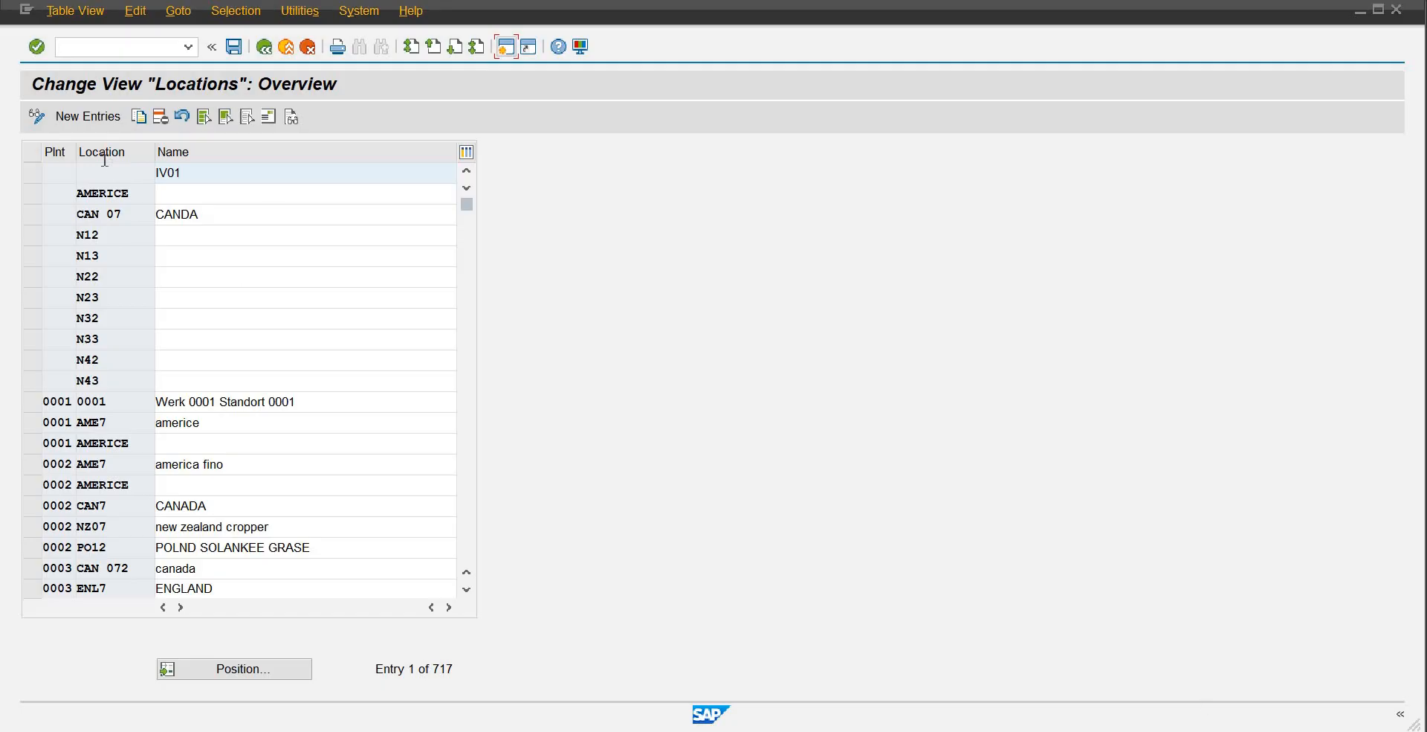
pyautogui.press('F5')
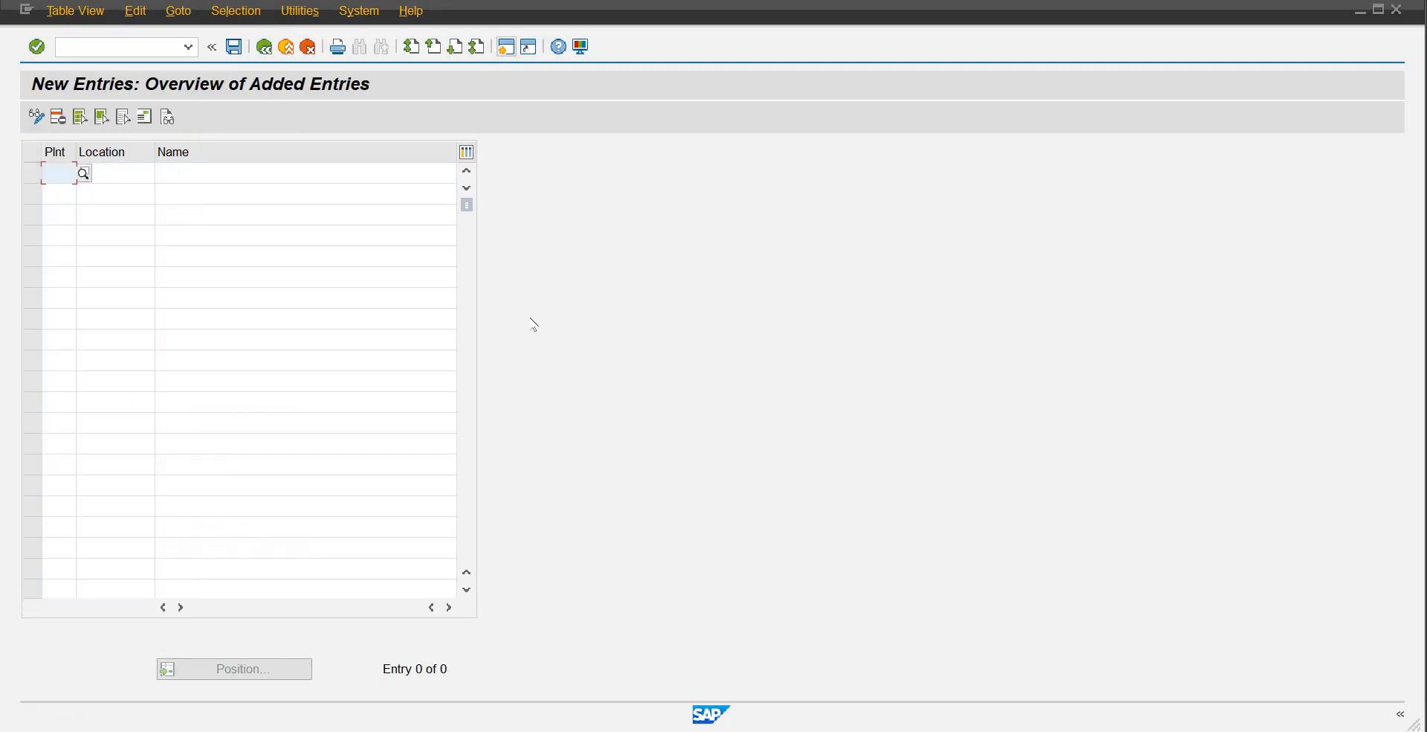
# - Enter a location for plant PLKB with code FEDB and name "Federal B Area-KB01", and confirm the row
pyautogui.write('plkb')
pyautogui.press('Tab')
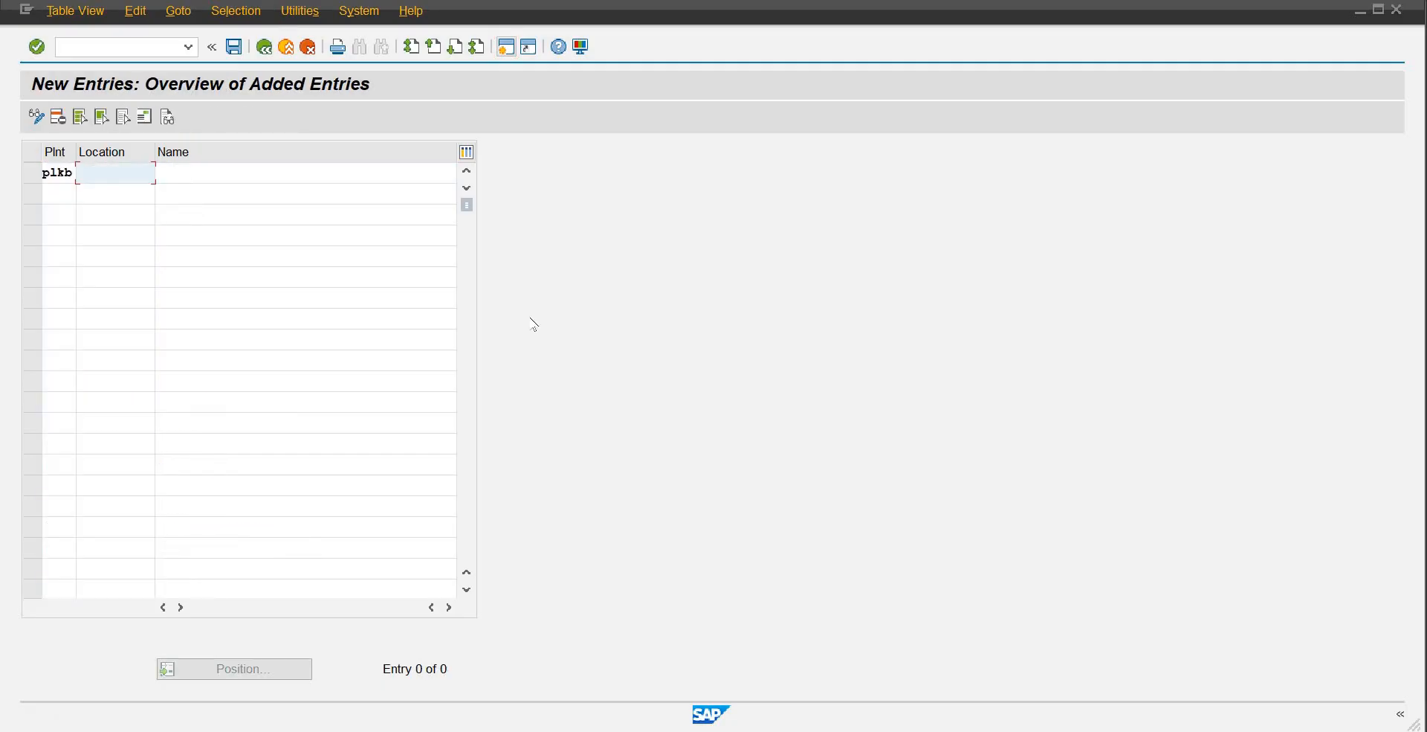
pyautogui.write('FEDB')
pyautogui.press('Tab')
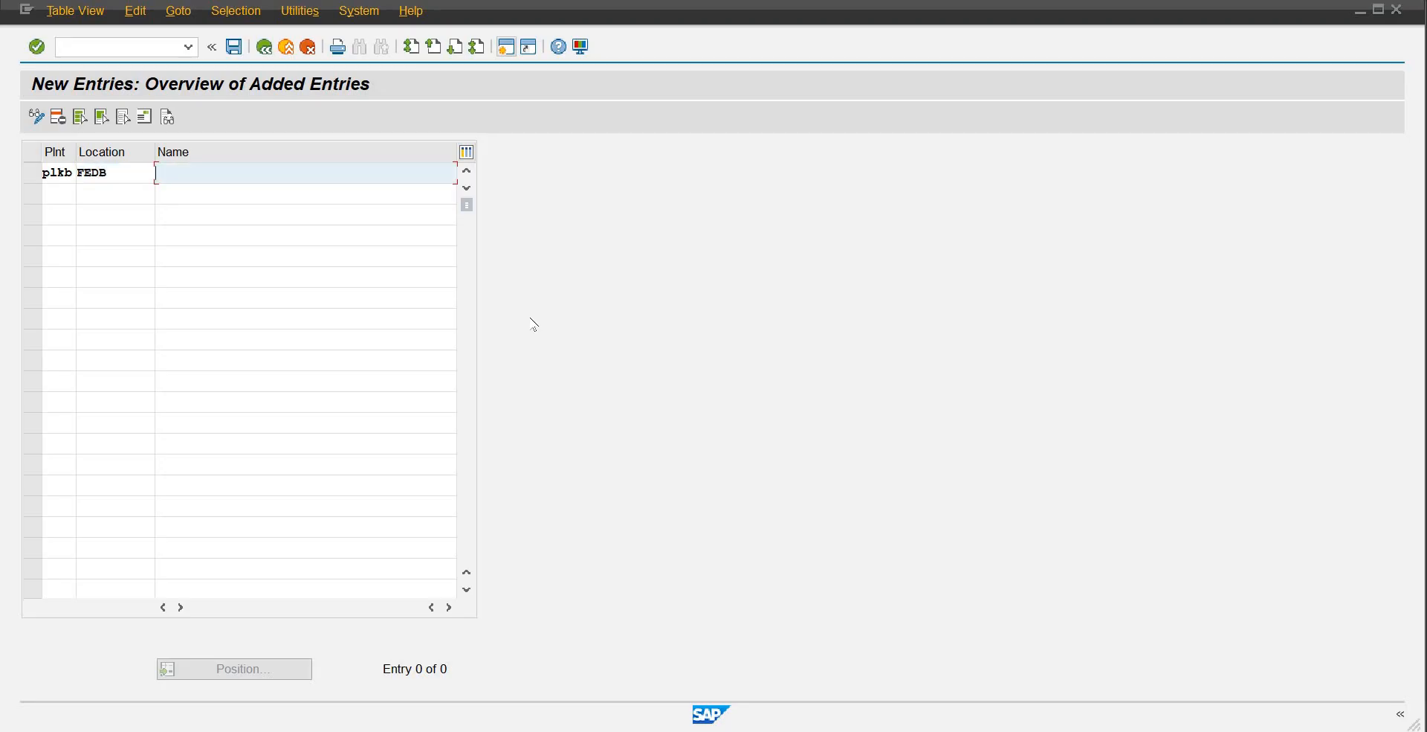
pyautogui.write('Federal B Area-KB01')
pyautogui.press('Return')
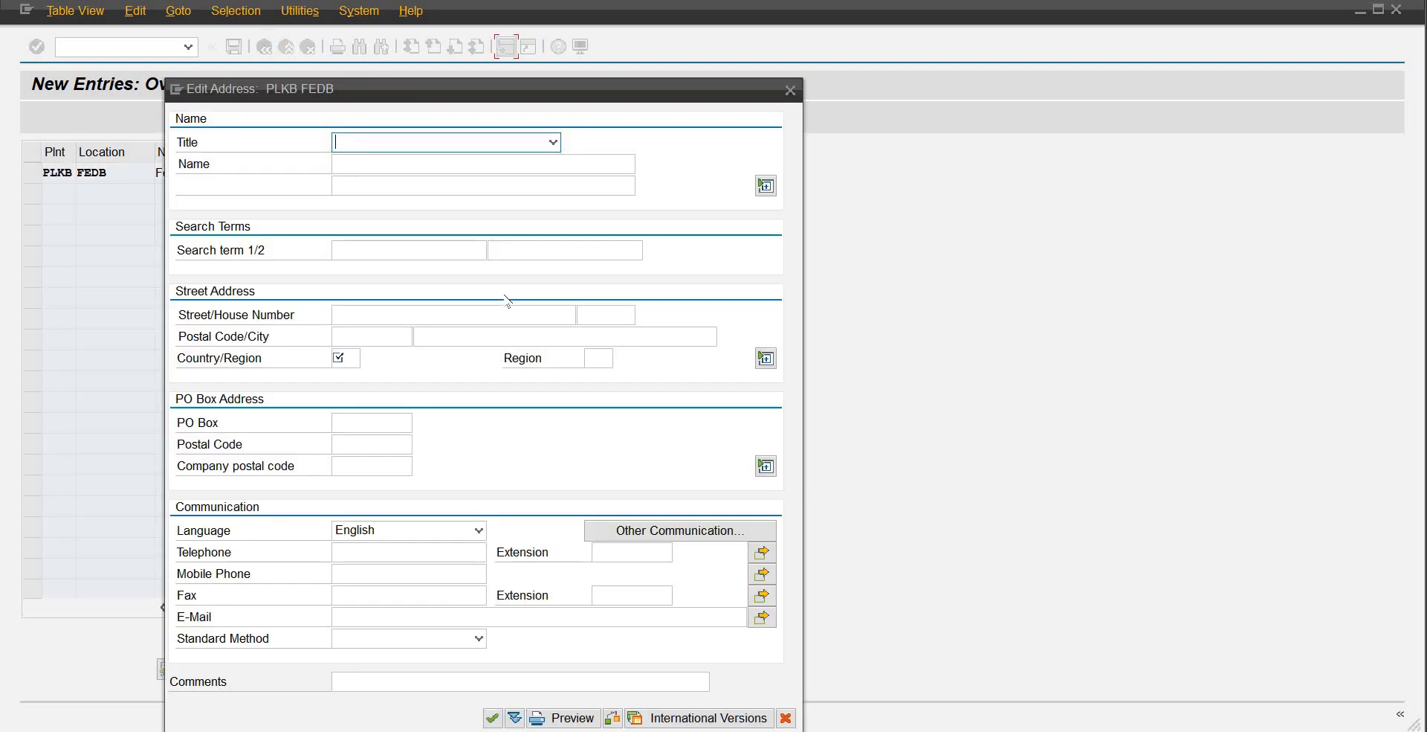
# - In the address of location FEDB, set the title to Company, the name to KB Beverages and the country to PK, and confirm it
pyautogui.press('c')
pyautogui.click(370, 162)
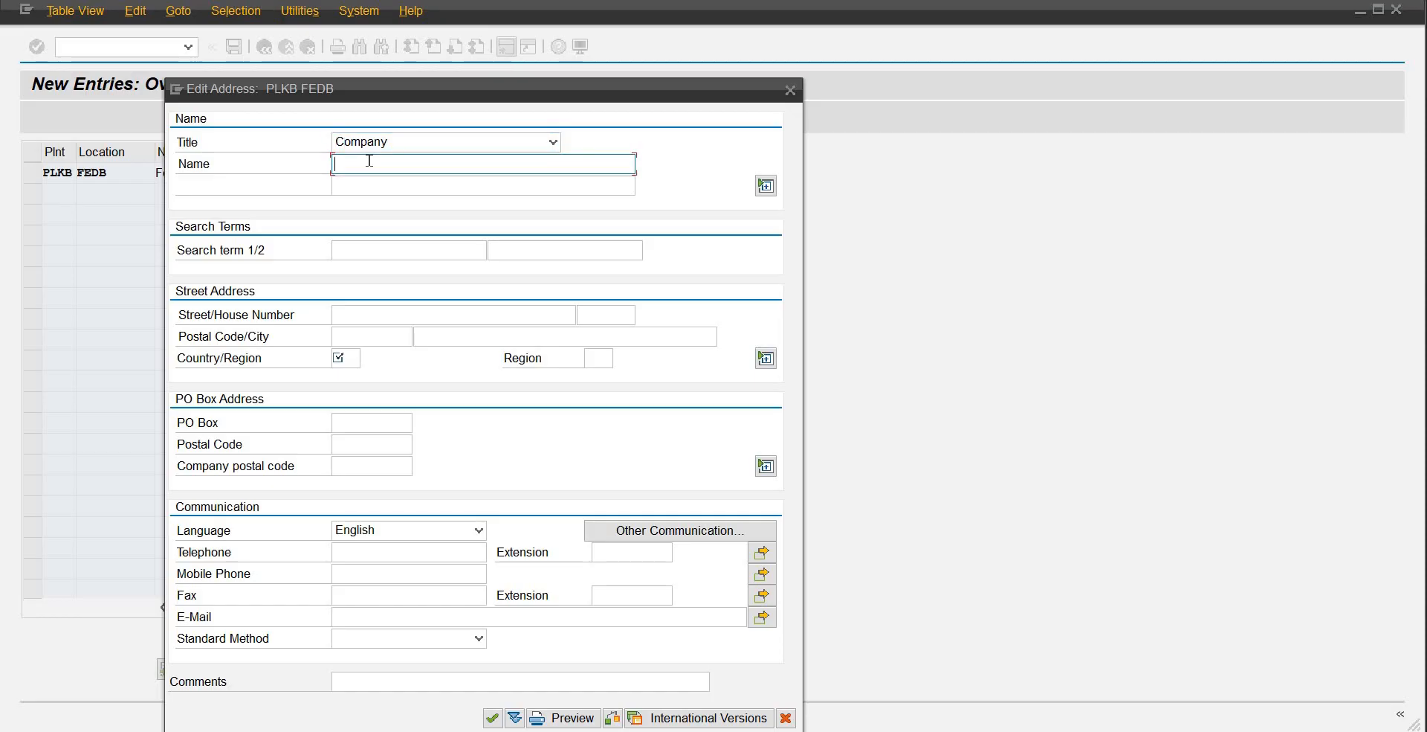
pyautogui.write('KB')
pyautogui.press('Down')
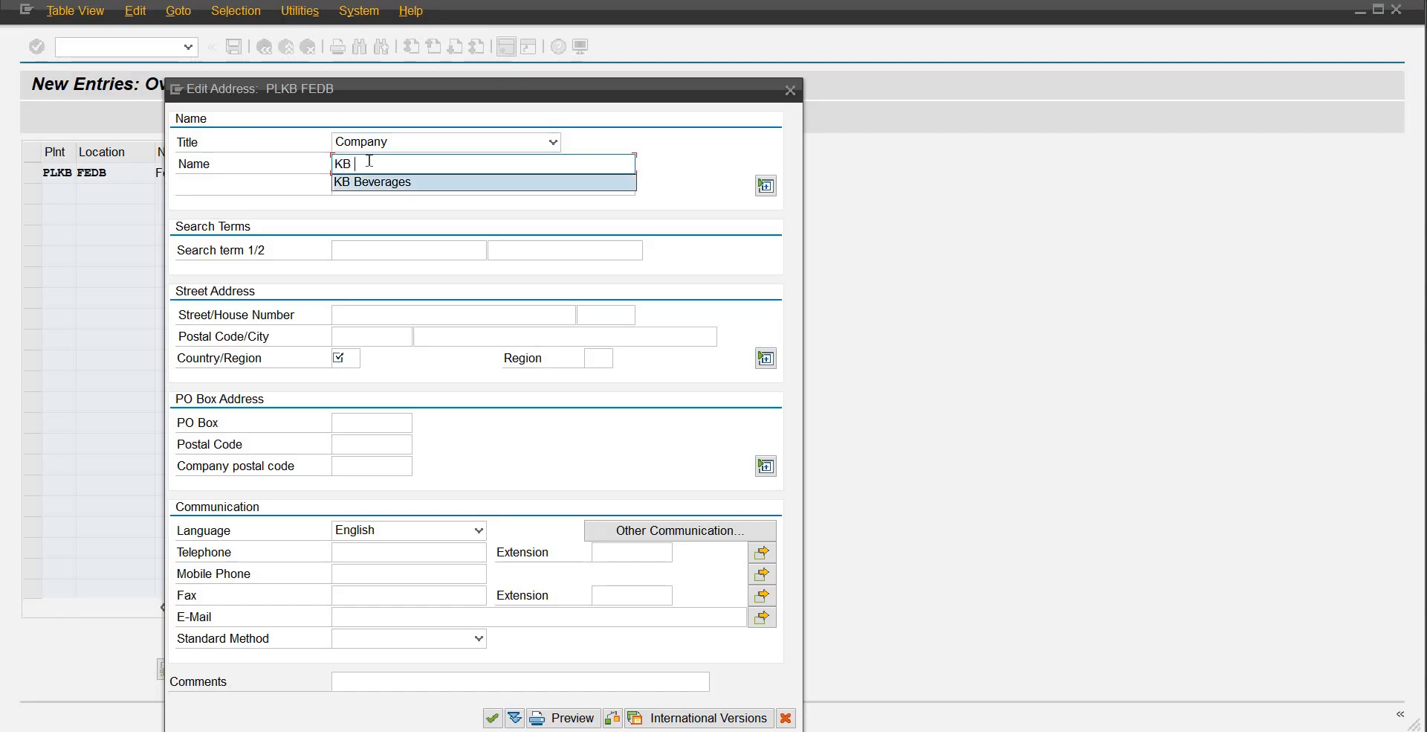
pyautogui.press('Return')
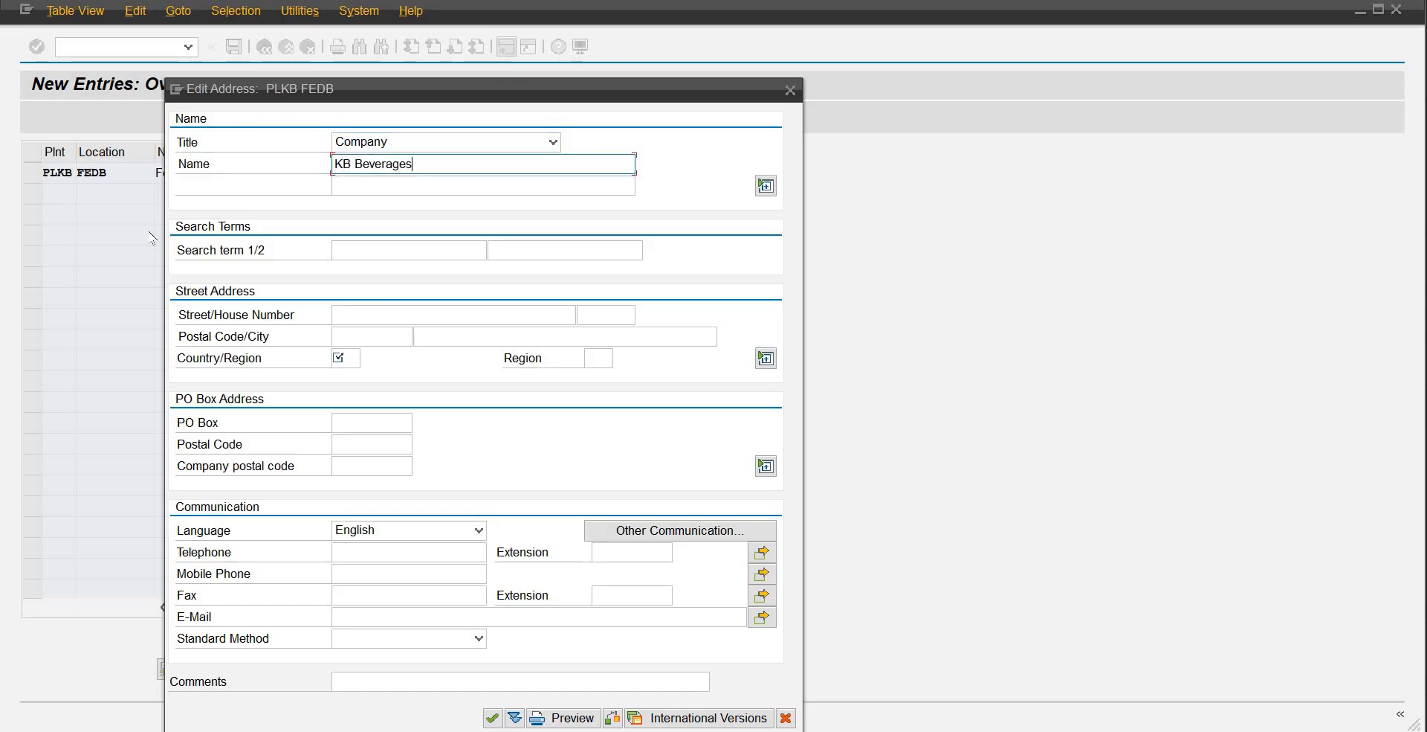
pyautogui.click(352, 360)
pyautogui.write('pk')
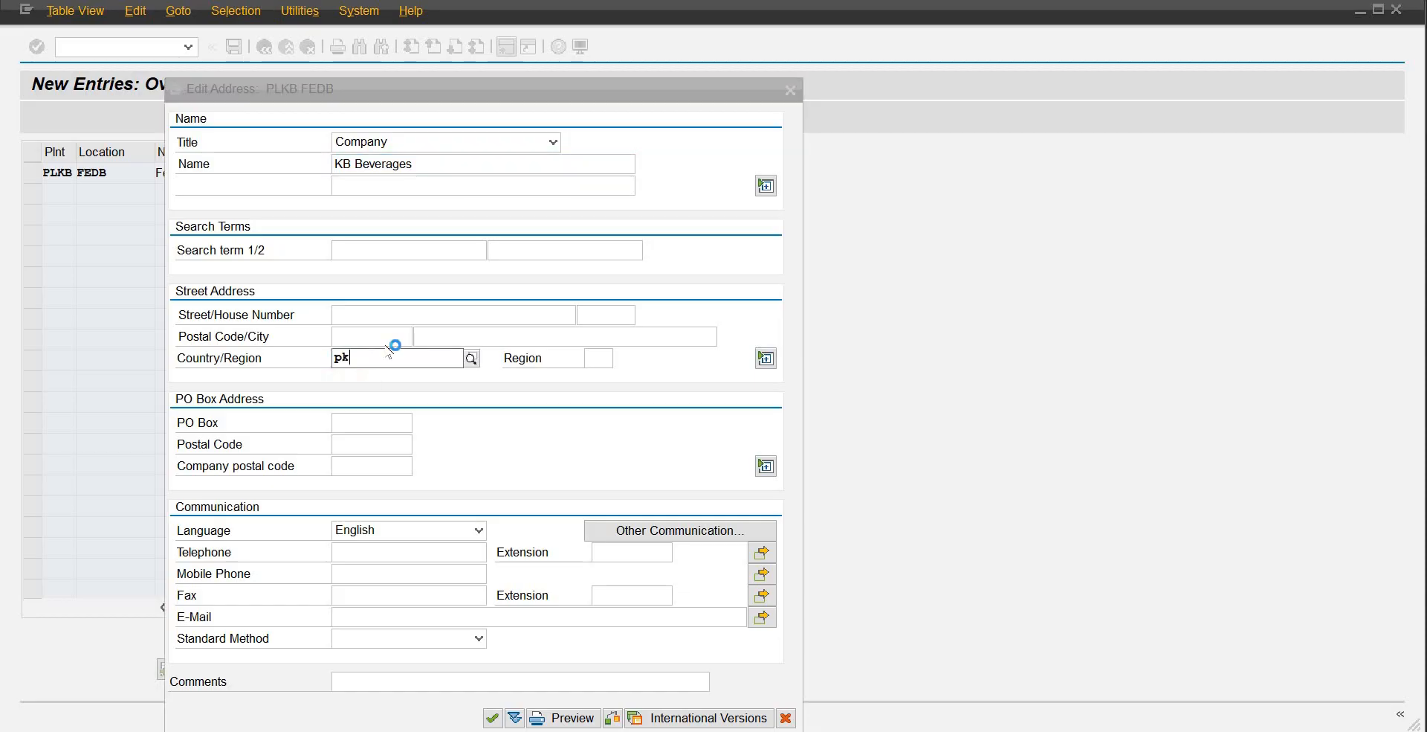
pyautogui.click(378, 398)
pyautogui.click(493, 718)
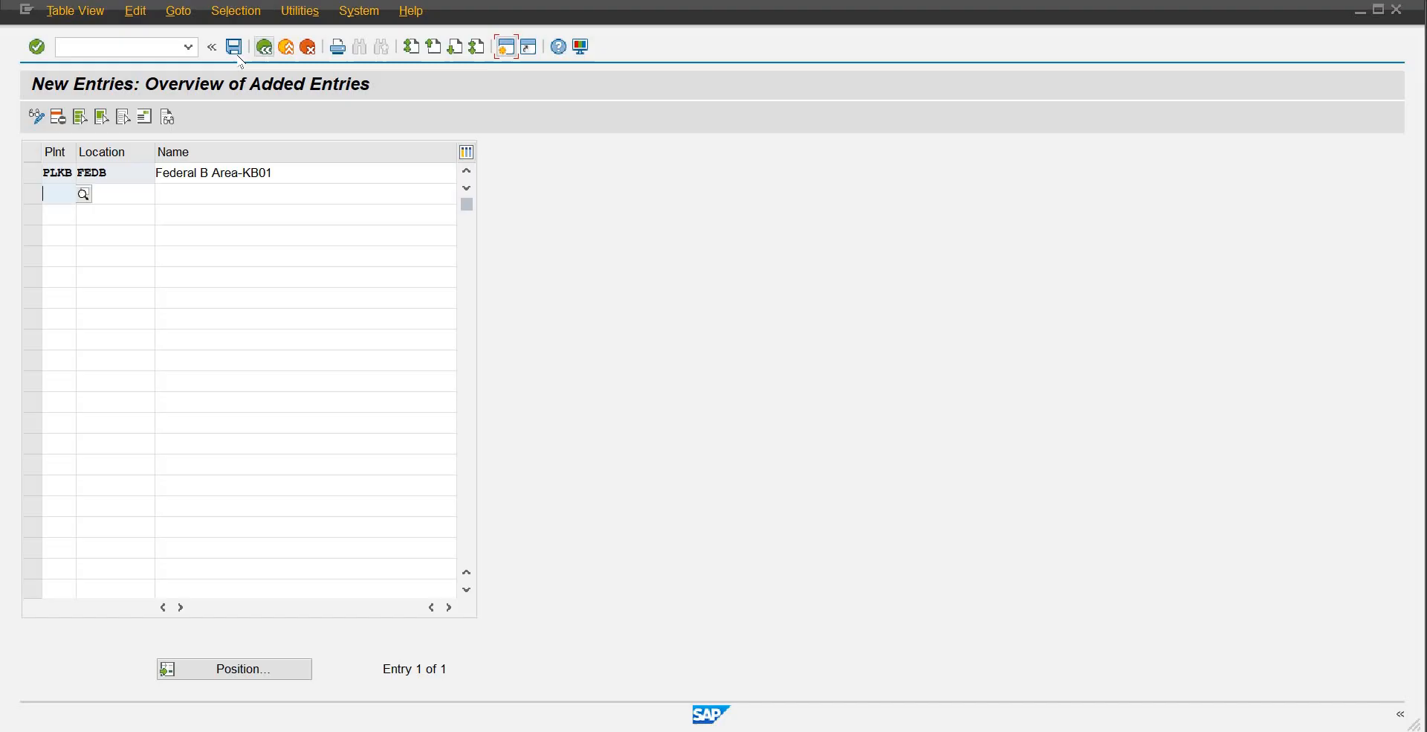
# - Save location FEDB of plant PLKB and return to the implementation guide
pyautogui.click(236, 49)
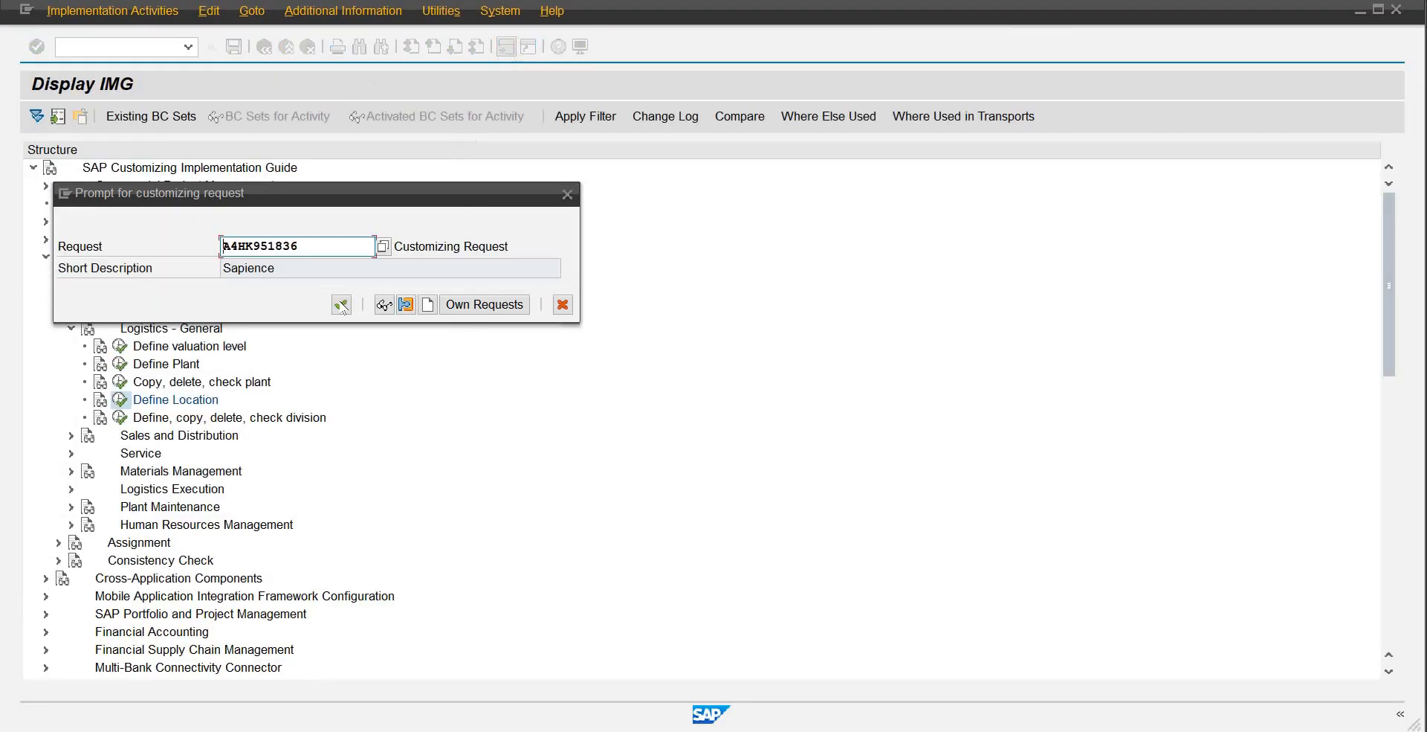
pyautogui.click(341, 304)
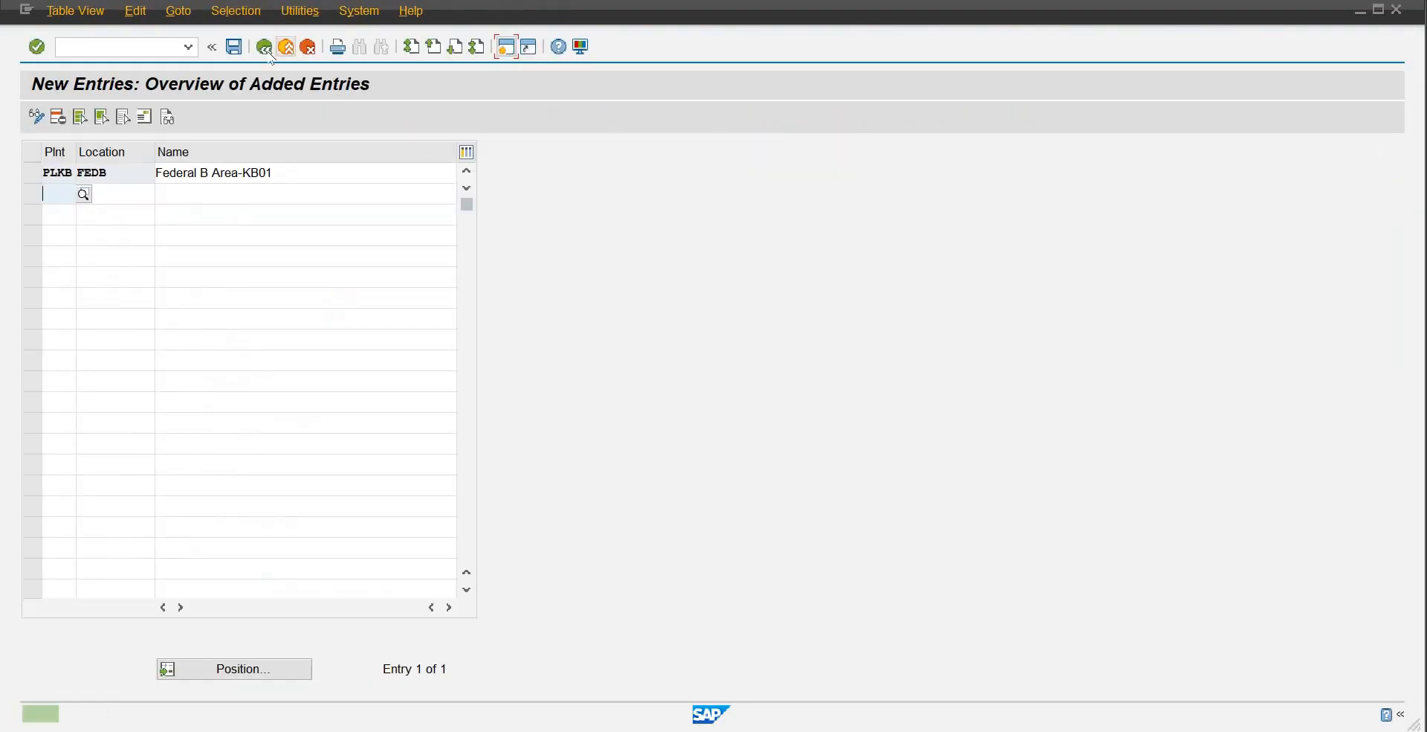
pyautogui.click(267, 49)
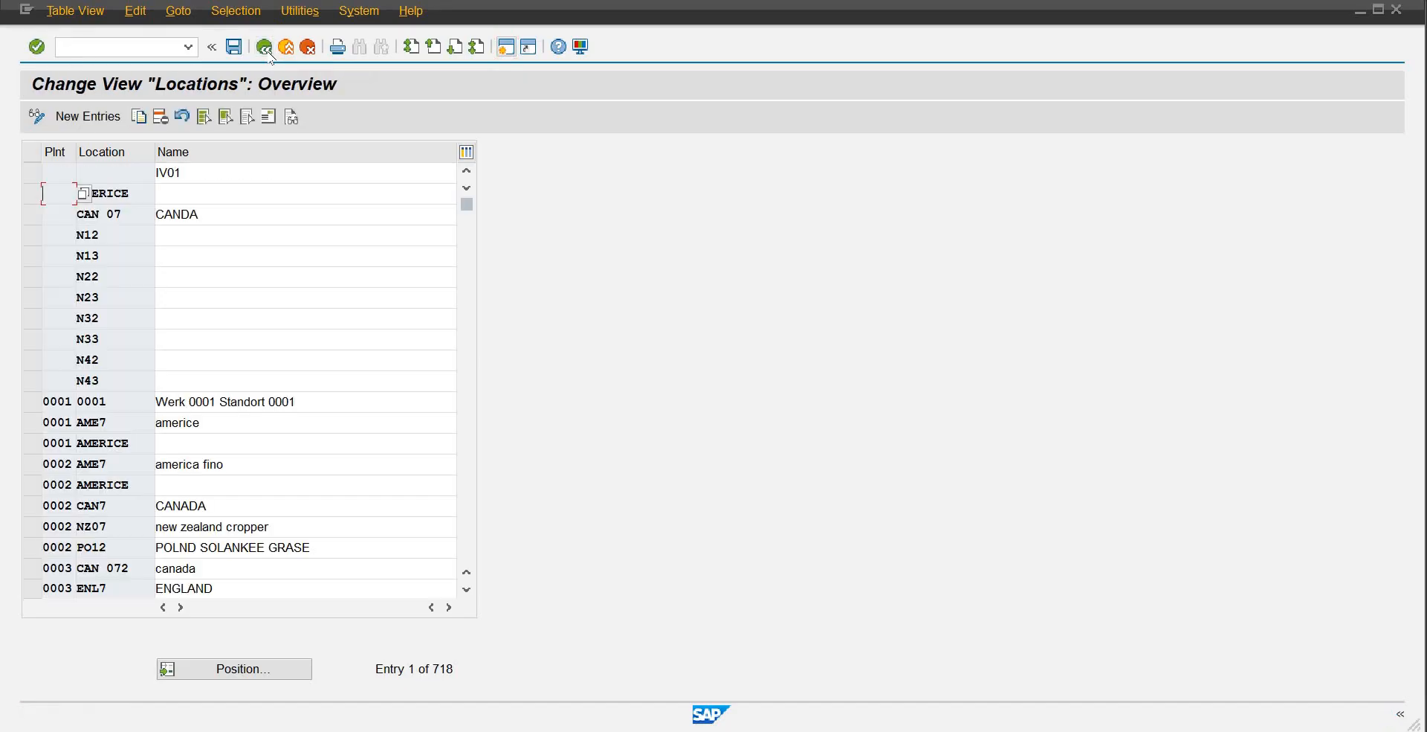
pyautogui.click(269, 54)
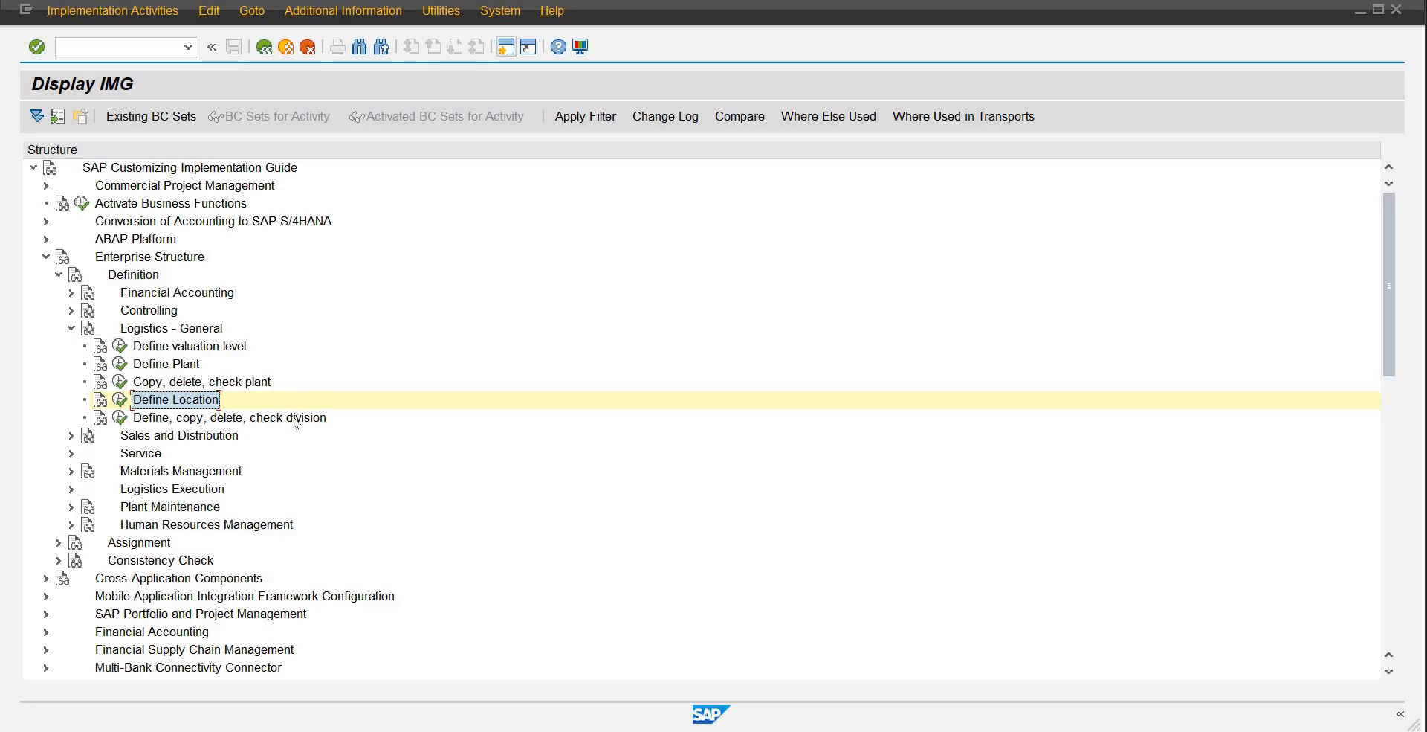
# - Open the Define Division activity under Logistics - General and start new entries
pyautogui.click(119, 417)
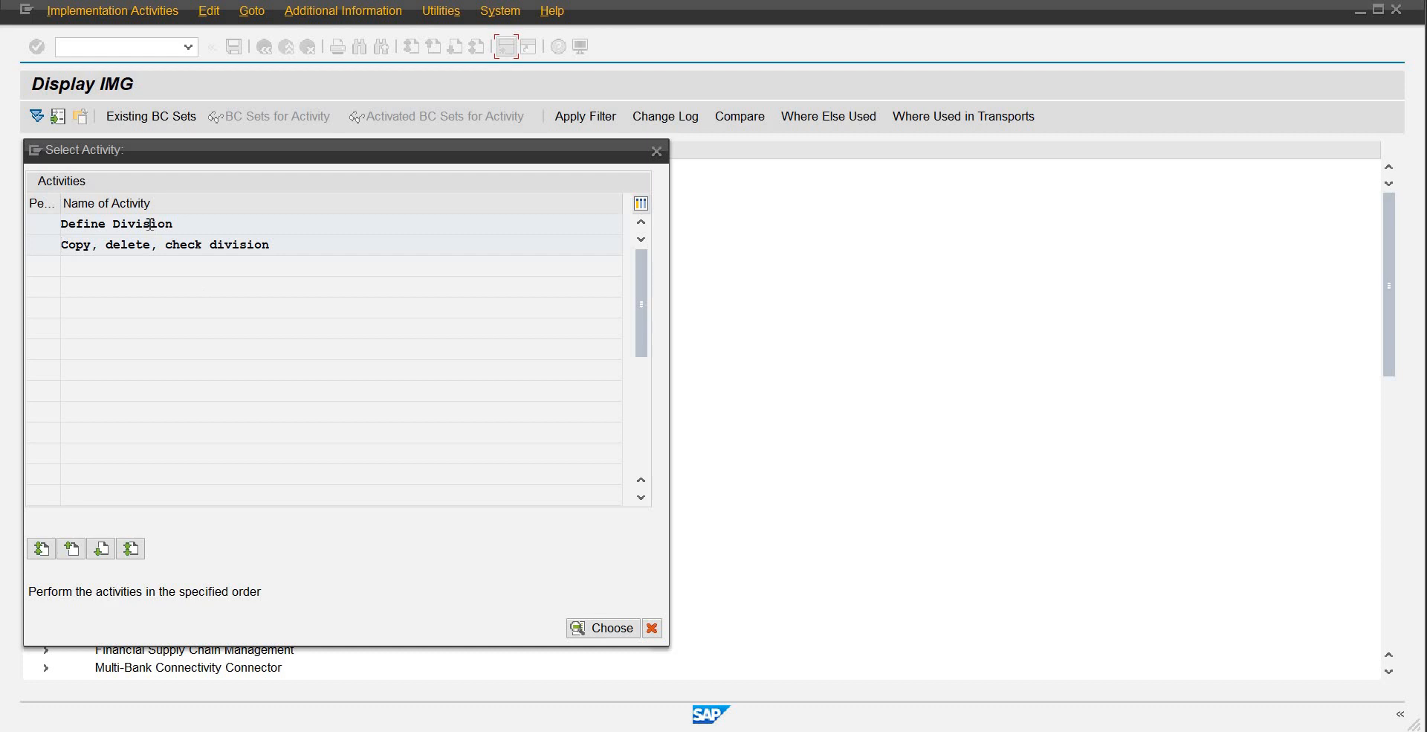
pyautogui.doubleClick(147, 224)
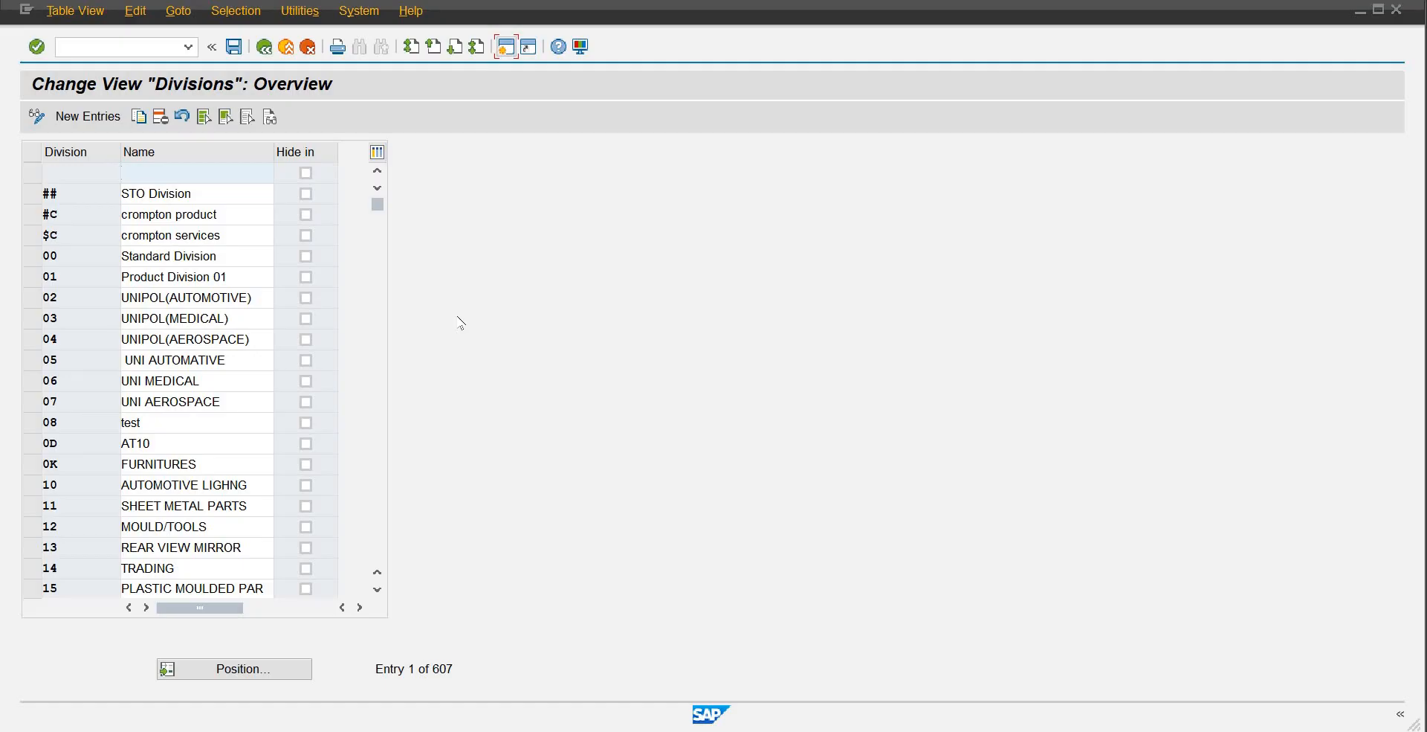
pyautogui.click(100, 118)
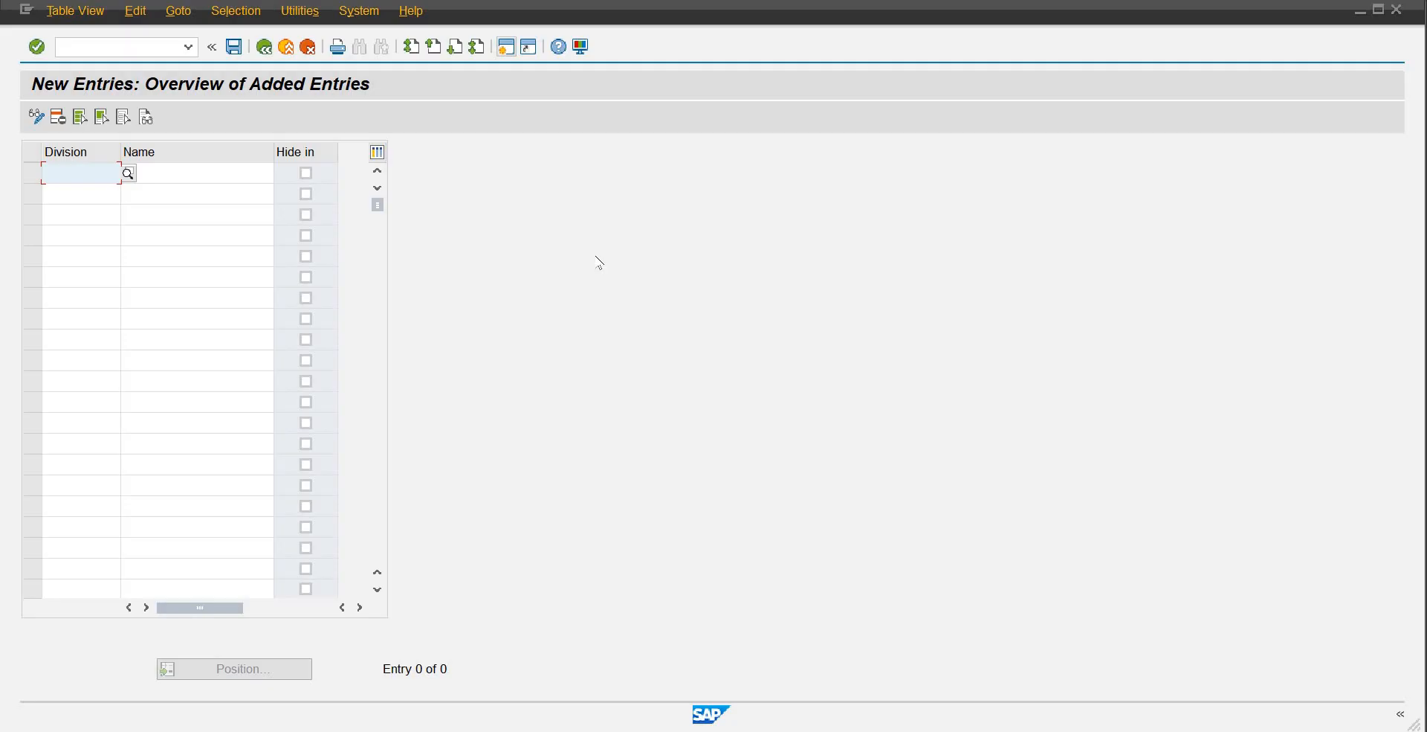
pyautogui.hotkey('alt', 'Tab')
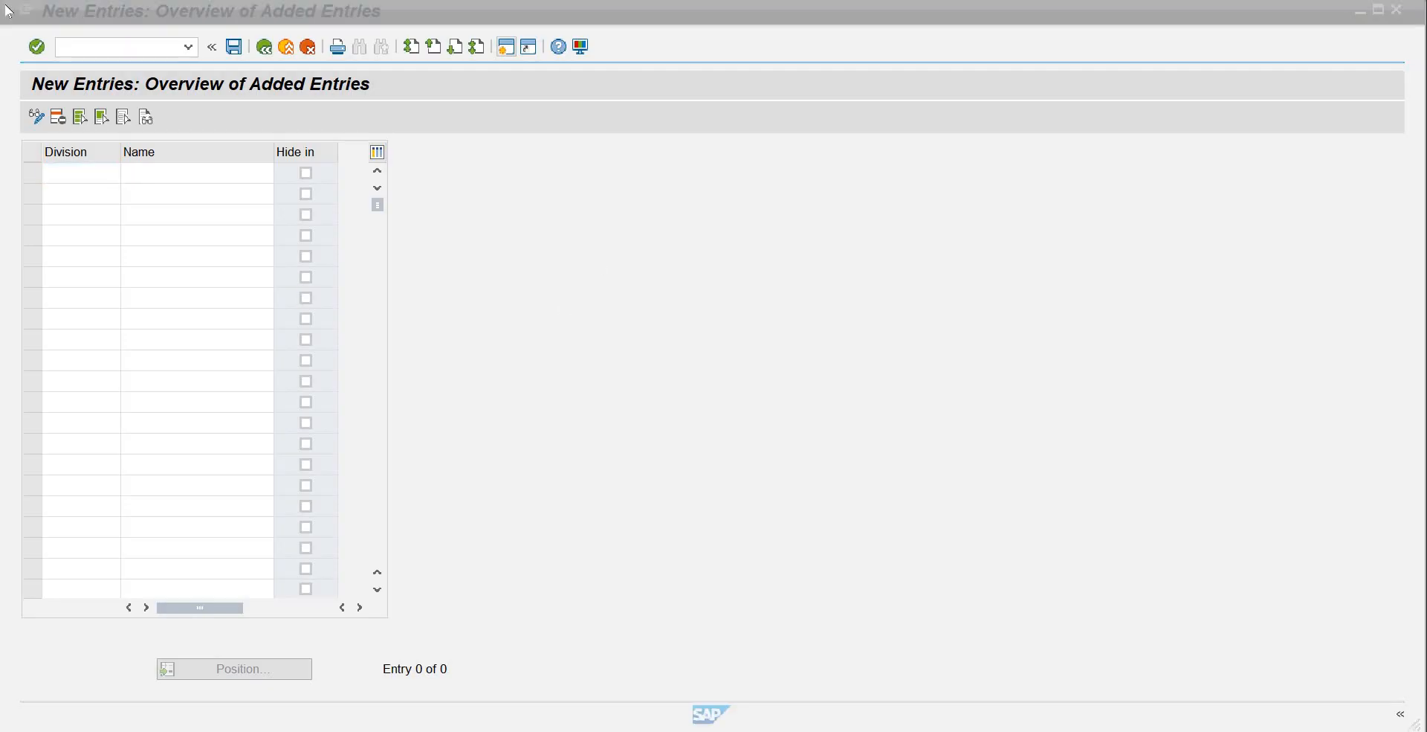
pyautogui.hotkey('alt', 'Tab')
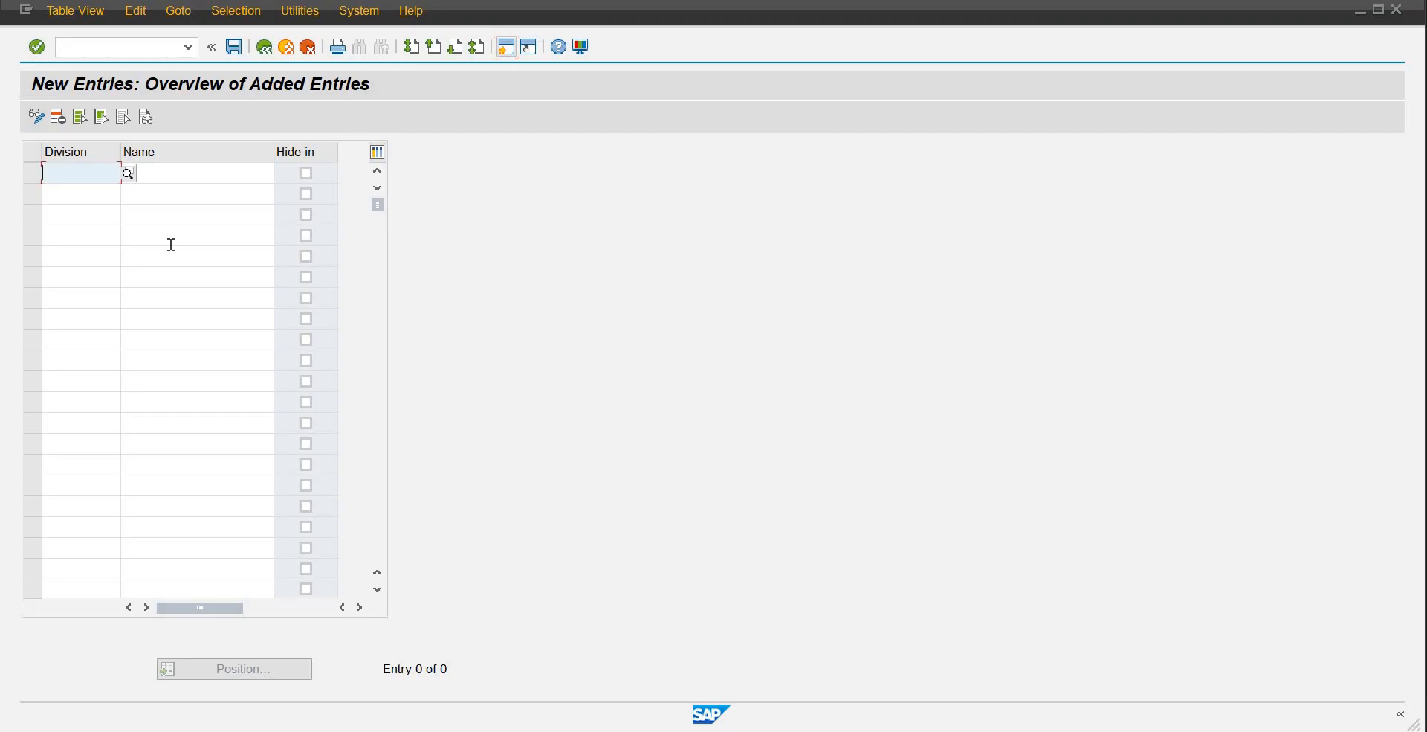
# - Enter a new division with code KW and name "Water-KB01"
pyautogui.write('44')
pyautogui.press('Return')
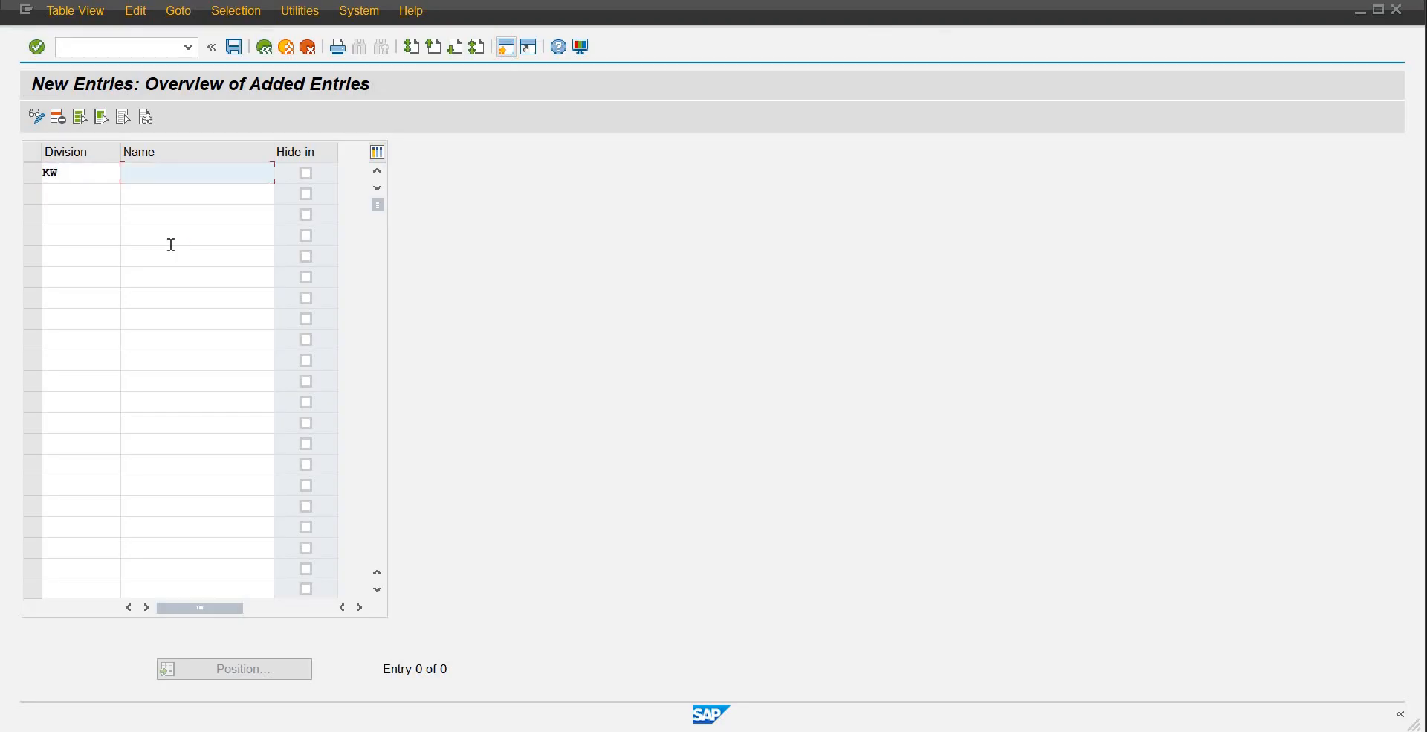
pyautogui.write('Water')
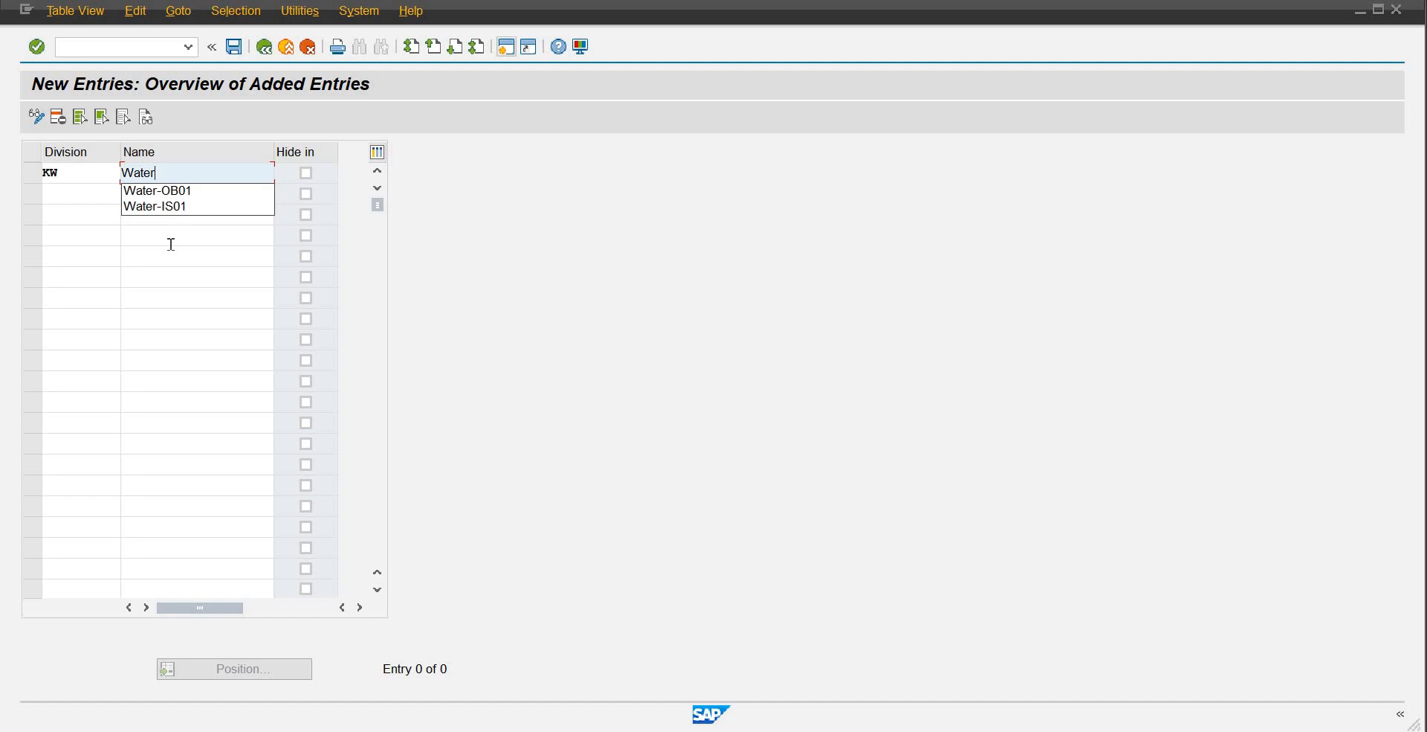
pyautogui.write('-')
pyautogui.press('Down')
pyautogui.write('KB01')
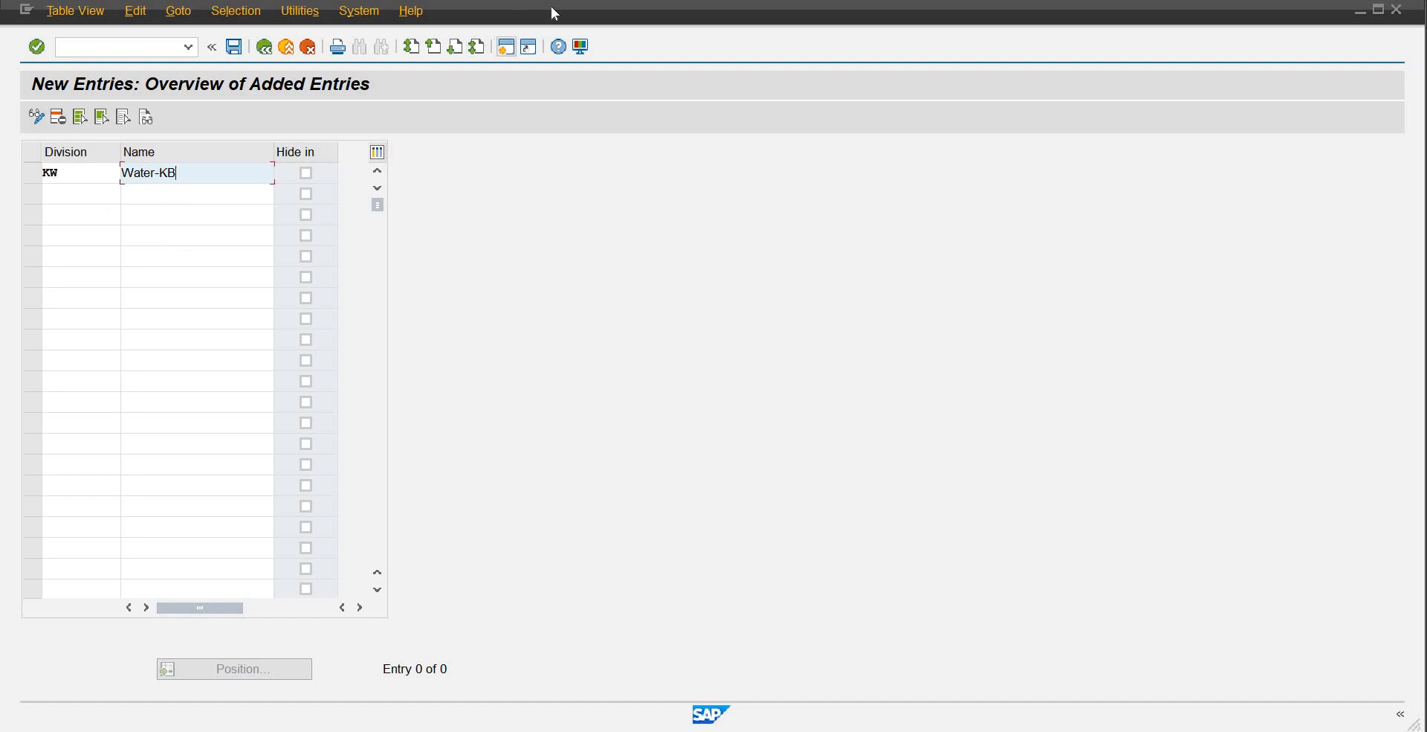
pyautogui.press('Tab')
# - Try to add a second division with code KJ and name "Juices-KB01"
pyautogui.press('Tab')
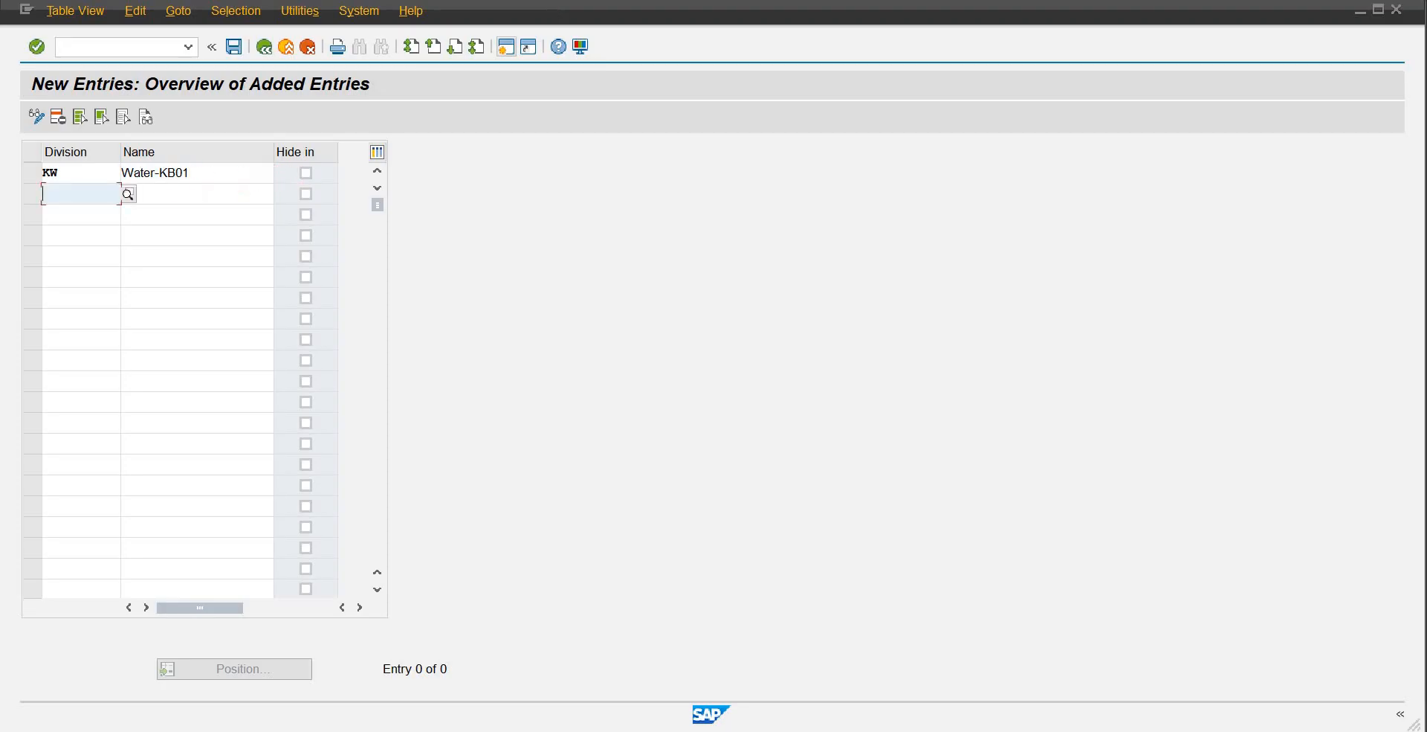
pyautogui.write('KJ')
pyautogui.press('Tab')
pyautogui.write('Ju')
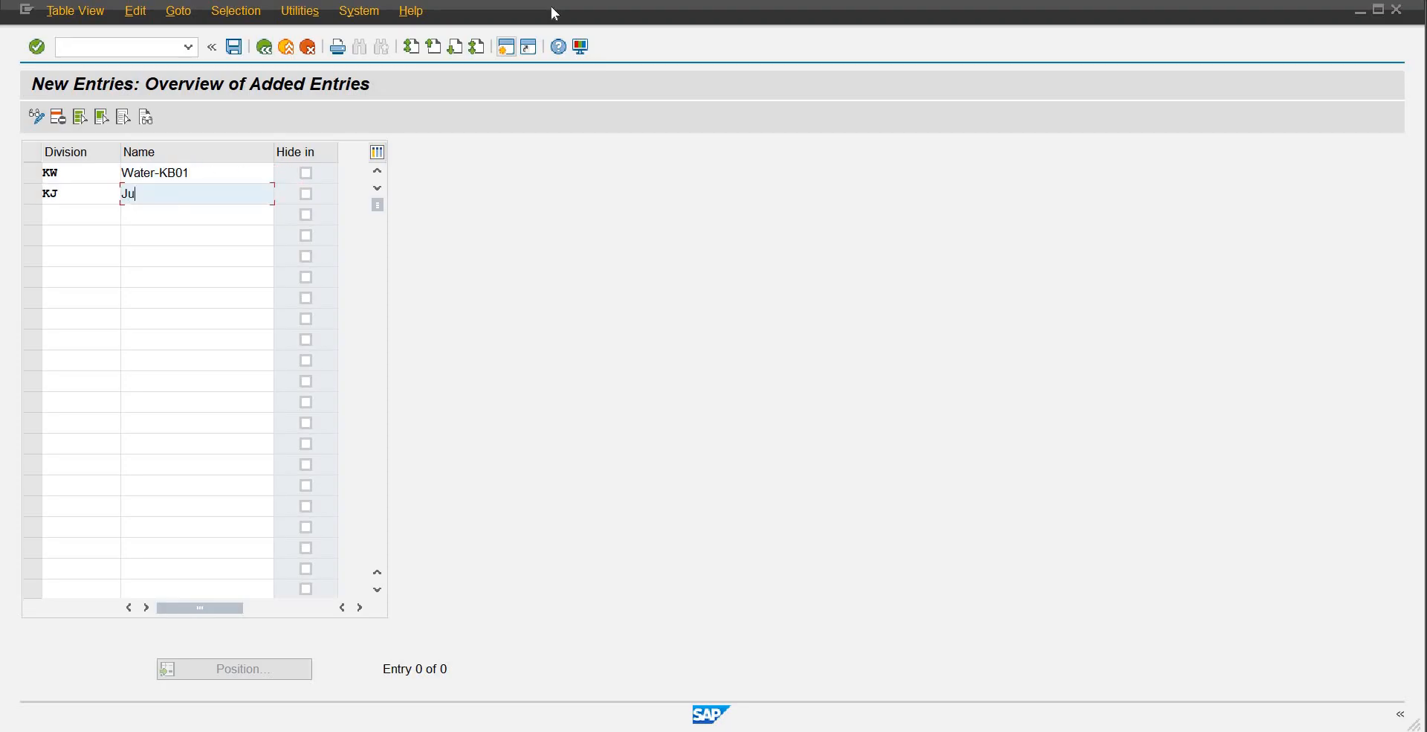
pyautogui.write('ices-KB01')
pyautogui.press('Return')
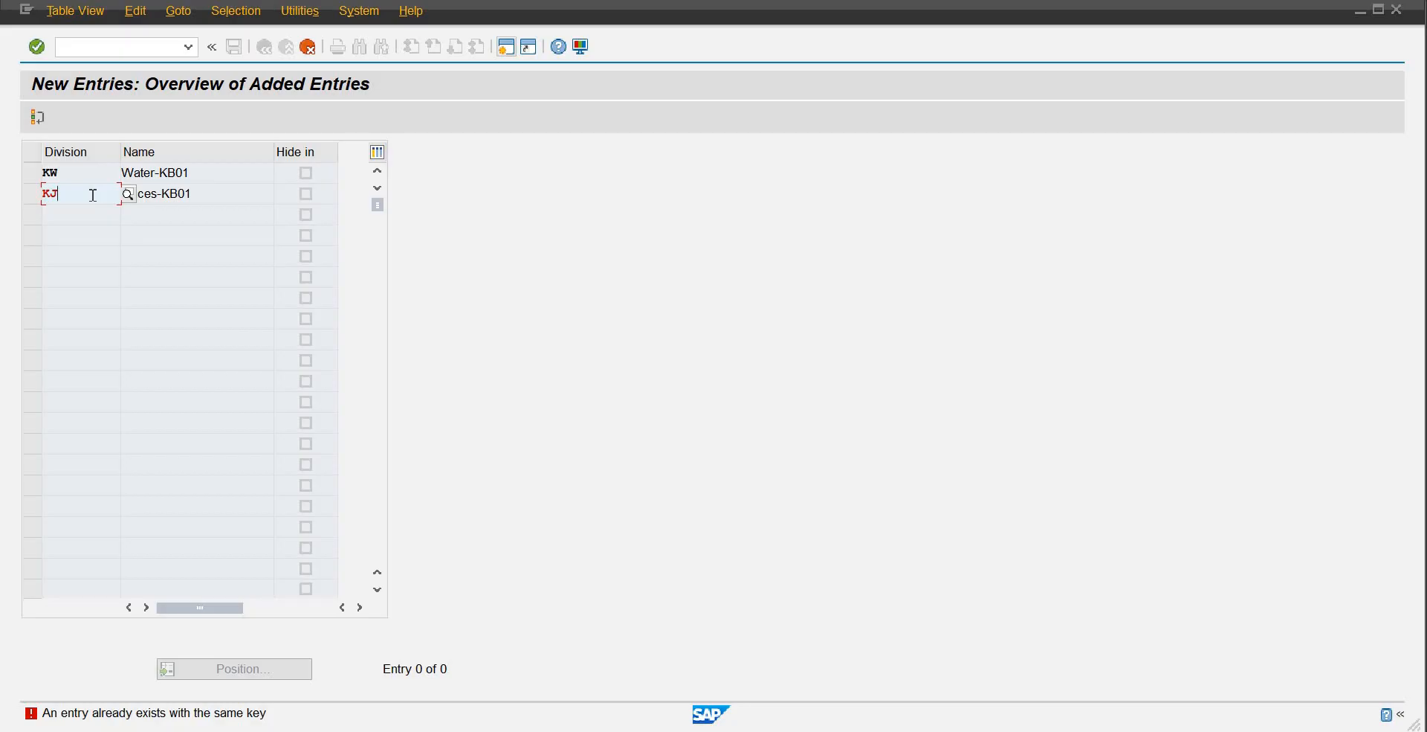
# - Try the codes JK and K2 for the Juices-KB01 division, and discard that row
pyautogui.press('BackSpace')
pyautogui.press('BackSpace')
pyautogui.write('JK')
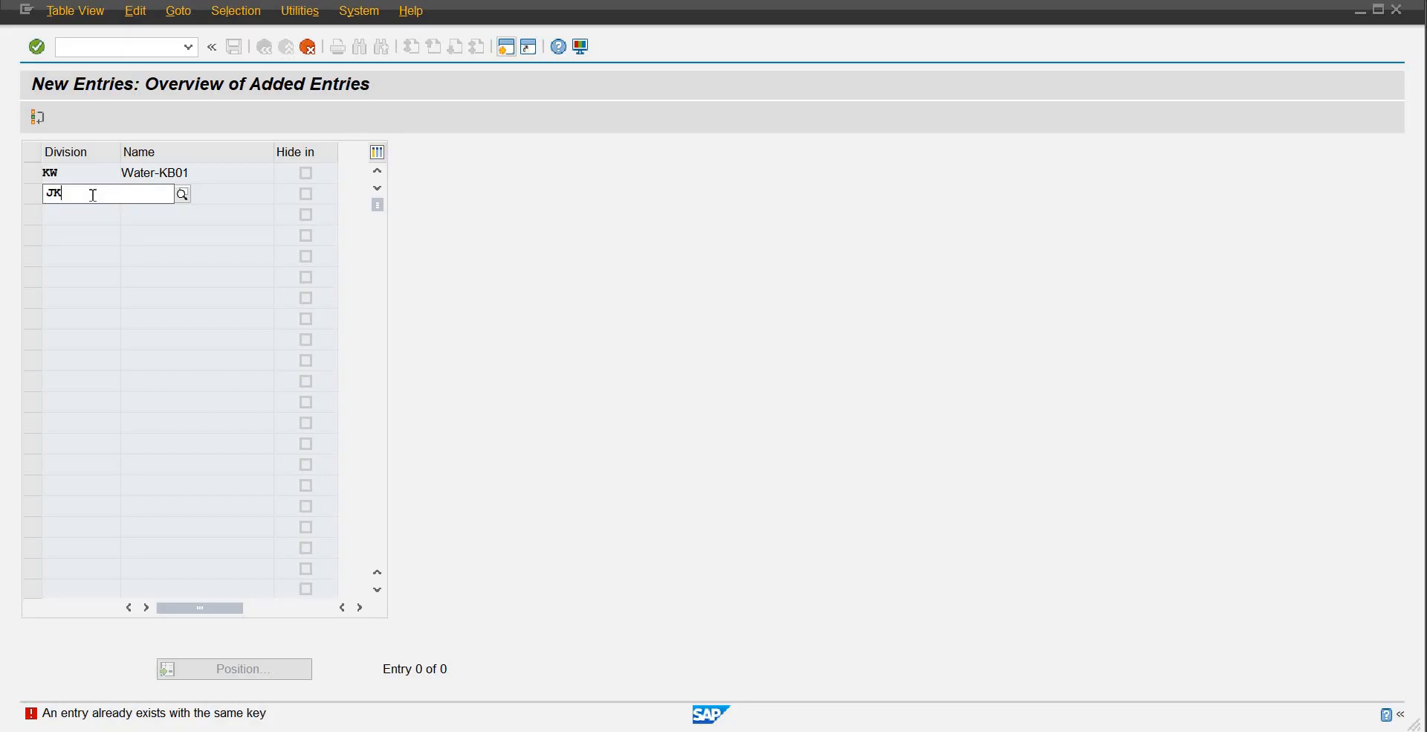
pyautogui.press('Return')
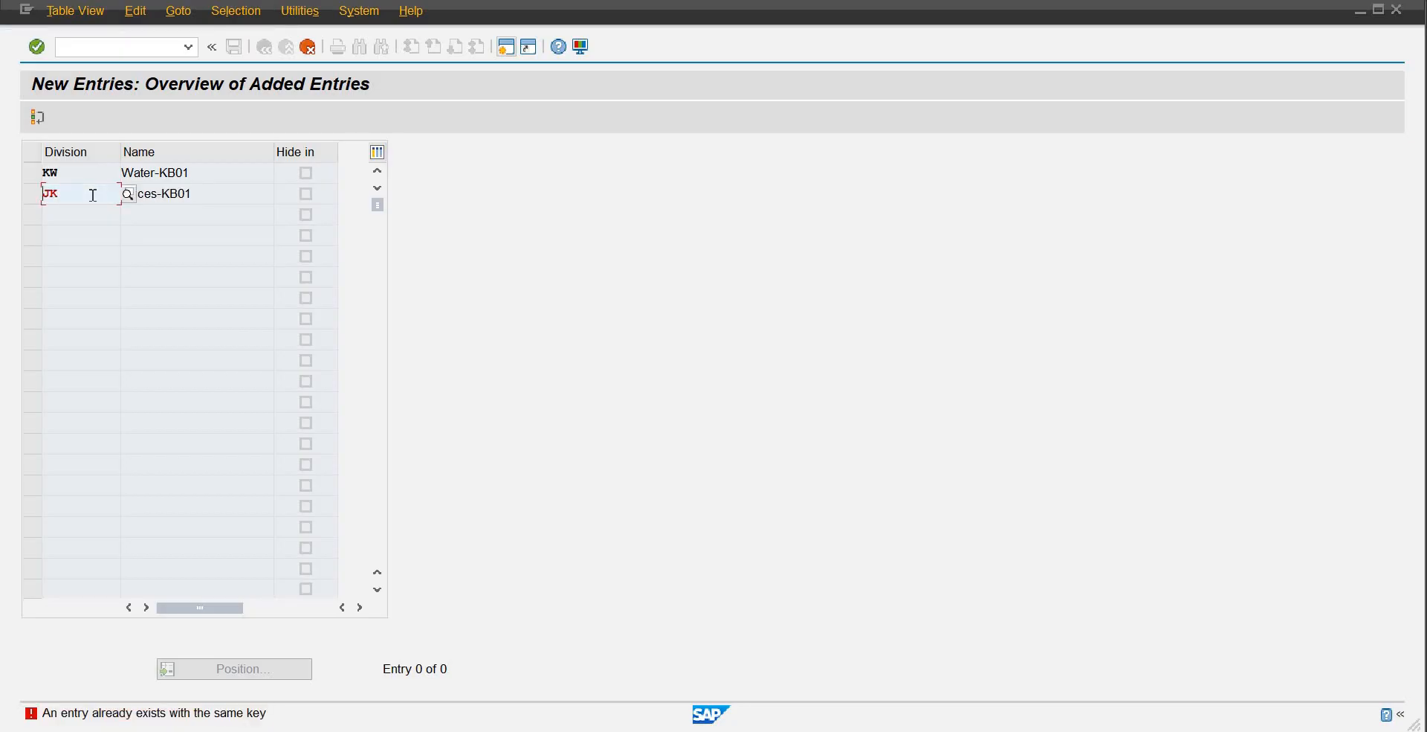
pyautogui.press('BackSpace')
pyautogui.press('BackSpace')
pyautogui.write('K2')
pyautogui.press('Return')
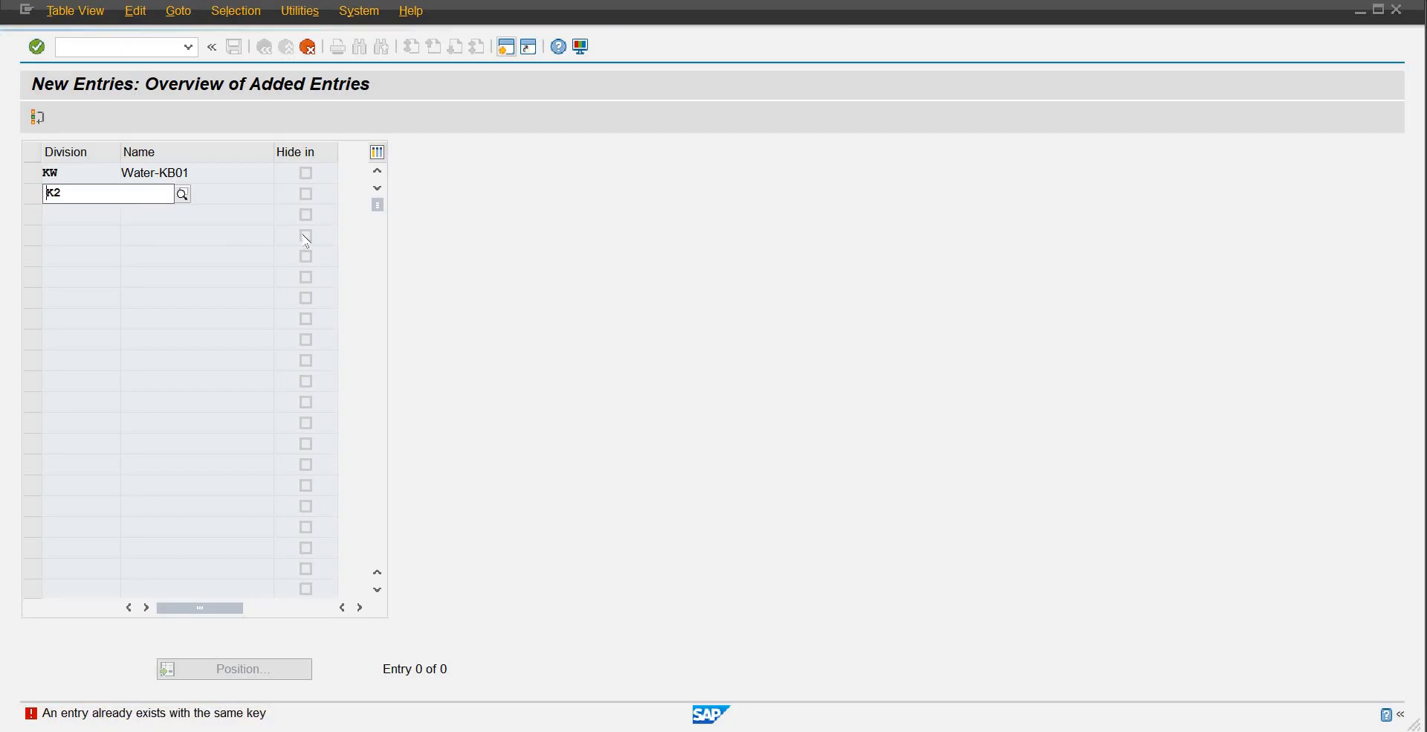
pyautogui.click(308, 48)
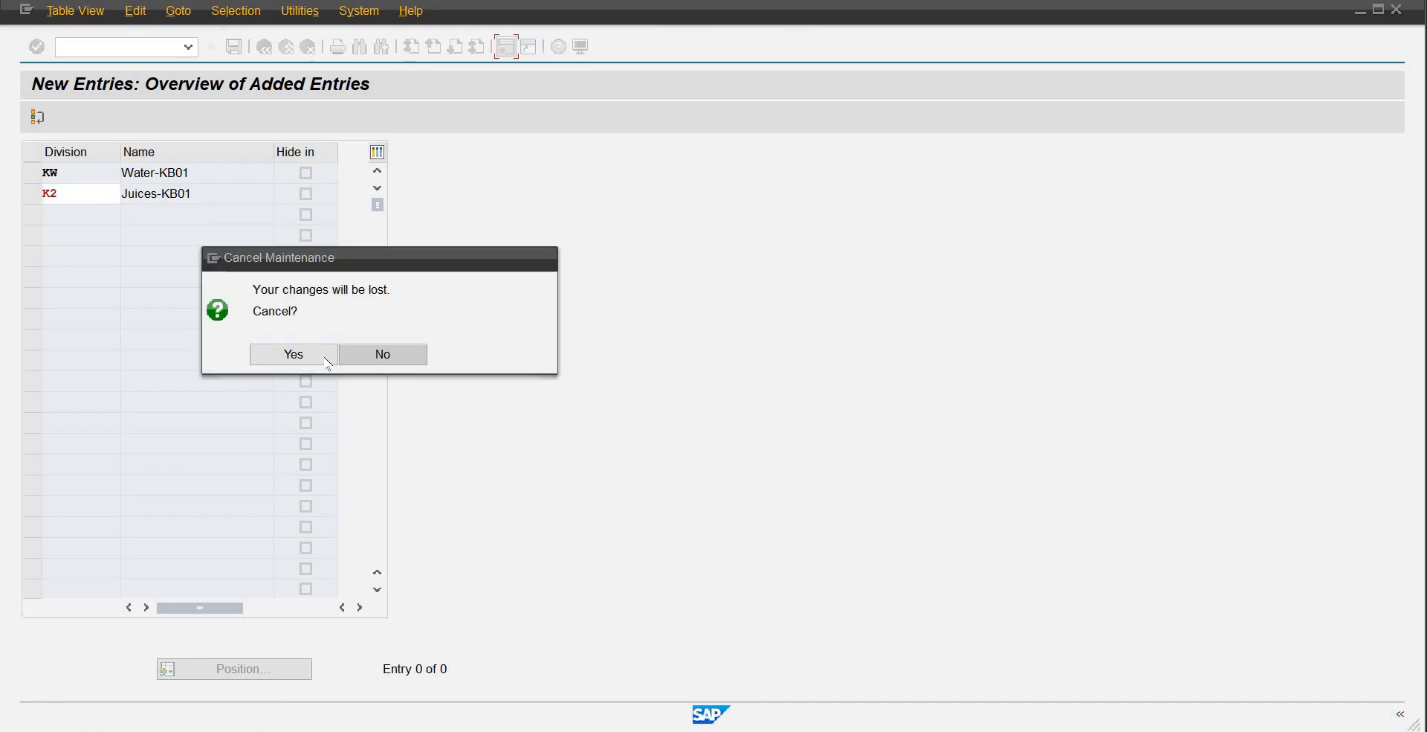
pyautogui.click(304, 349)
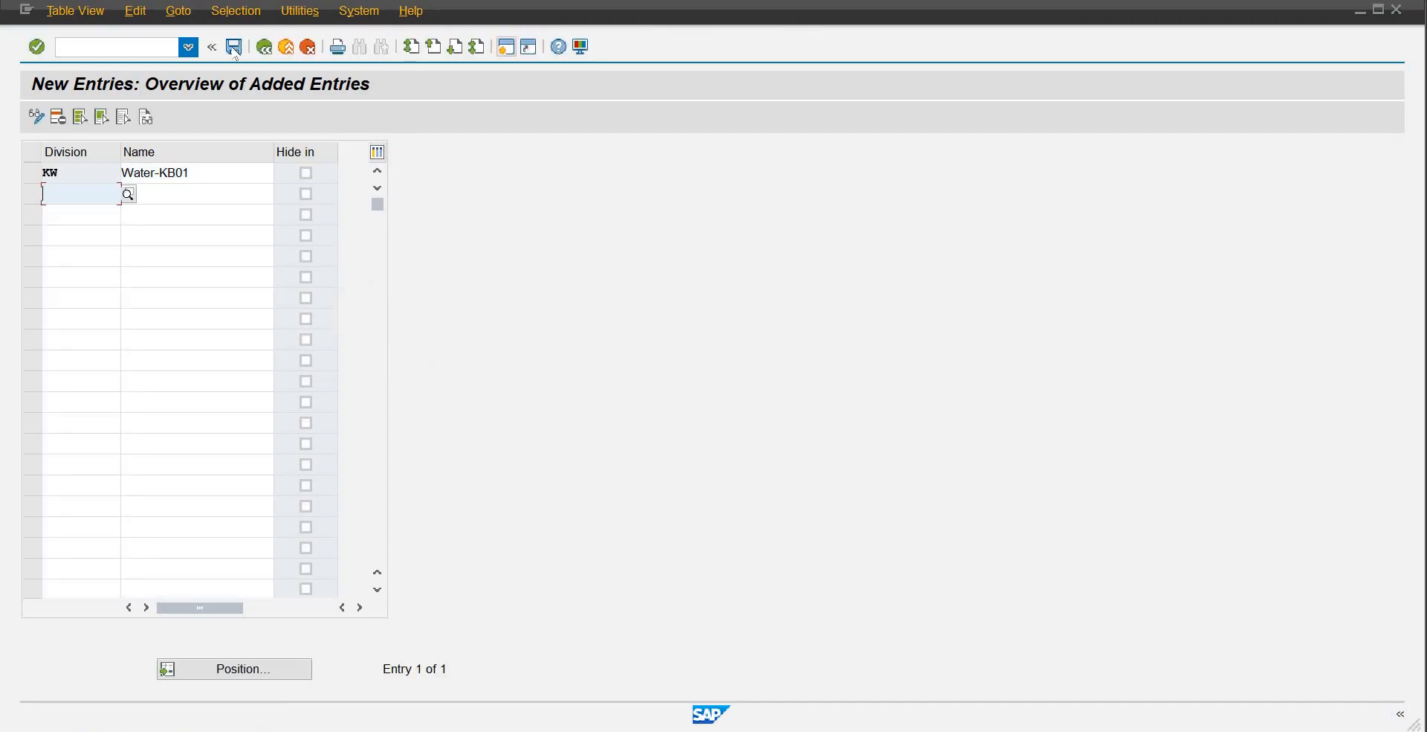
# - Save division KW (Water-KB01) and accept the proposed customizing request
pyautogui.click(235, 49)
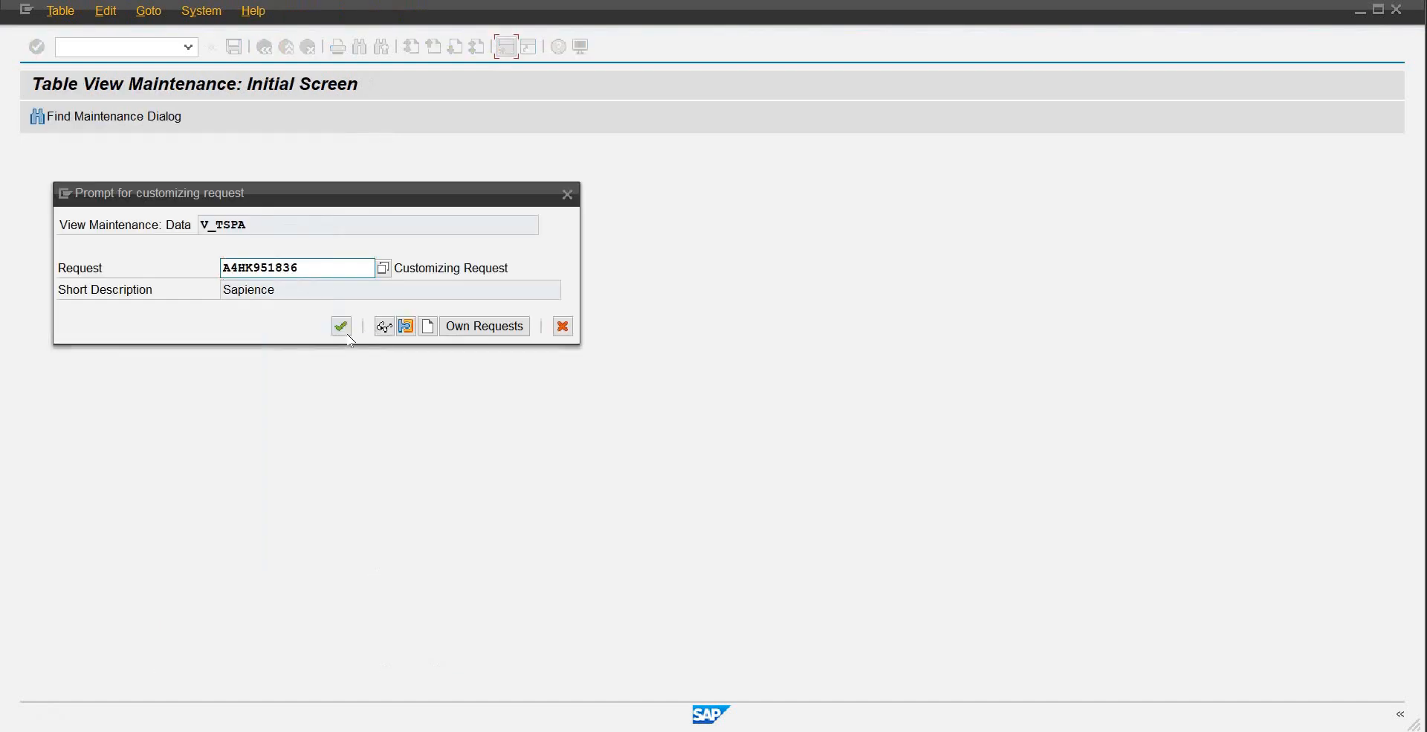
pyautogui.click(342, 328)
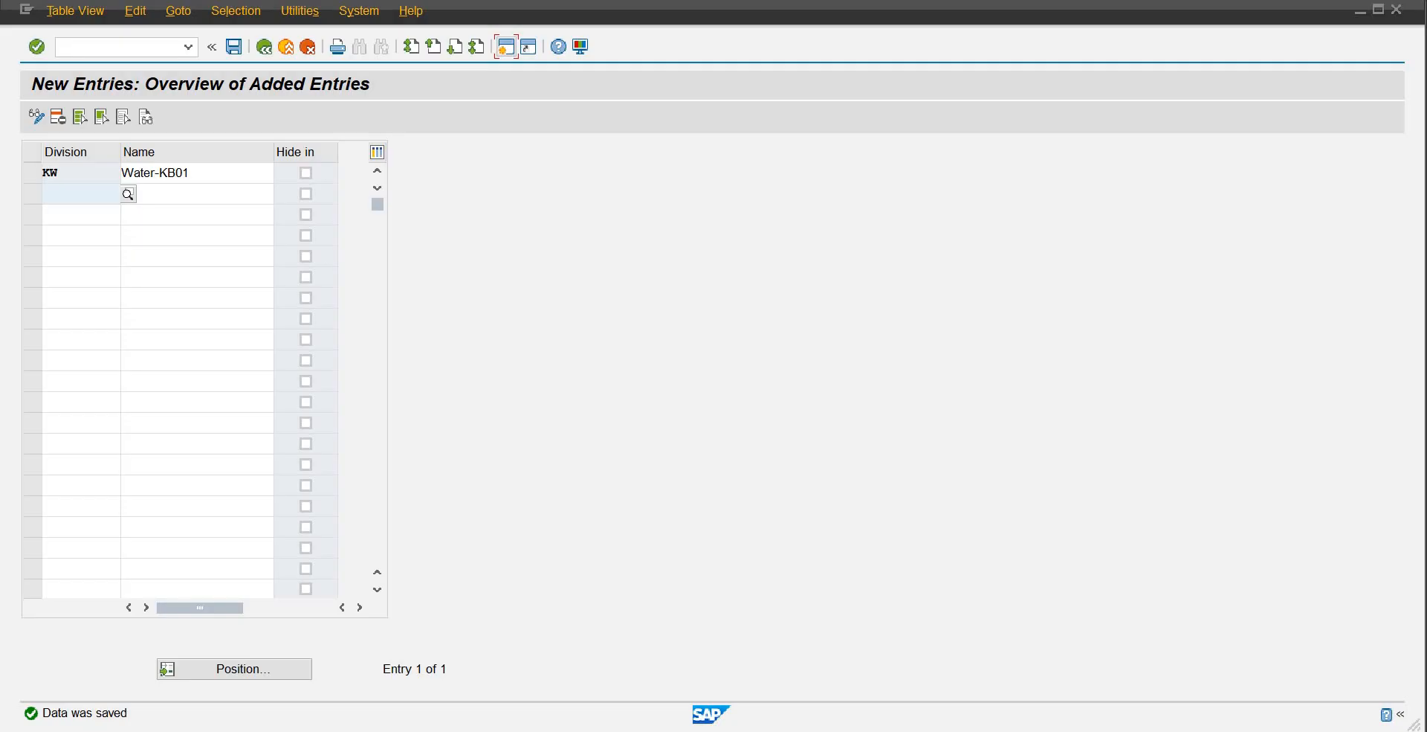
# - Return to the customizing guide and open the Maintain storage location activity under Enterprise Structure, Definition, Materials Management
pyautogui.click(265, 48)
pyautogui.click(265, 48)
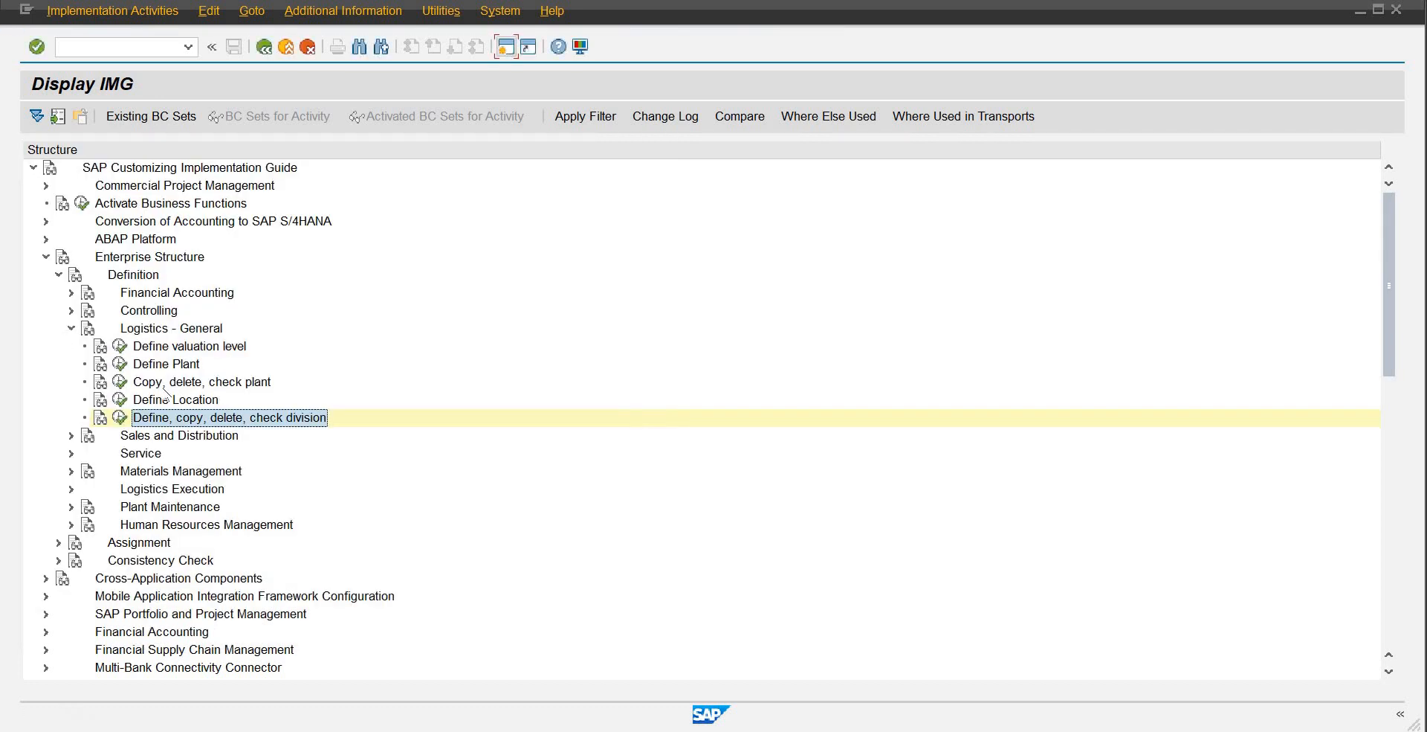
pyautogui.click(75, 327)
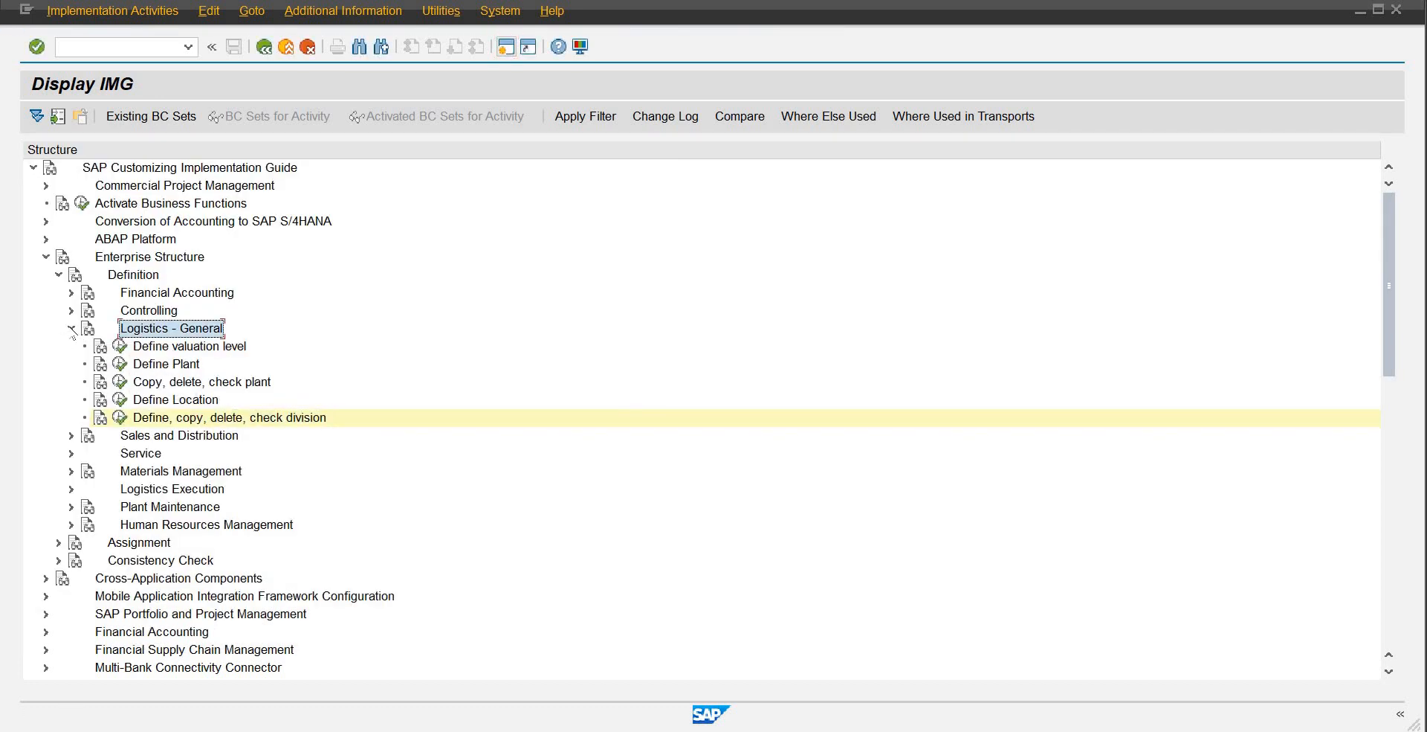
pyautogui.click(72, 328)
pyautogui.click(160, 350)
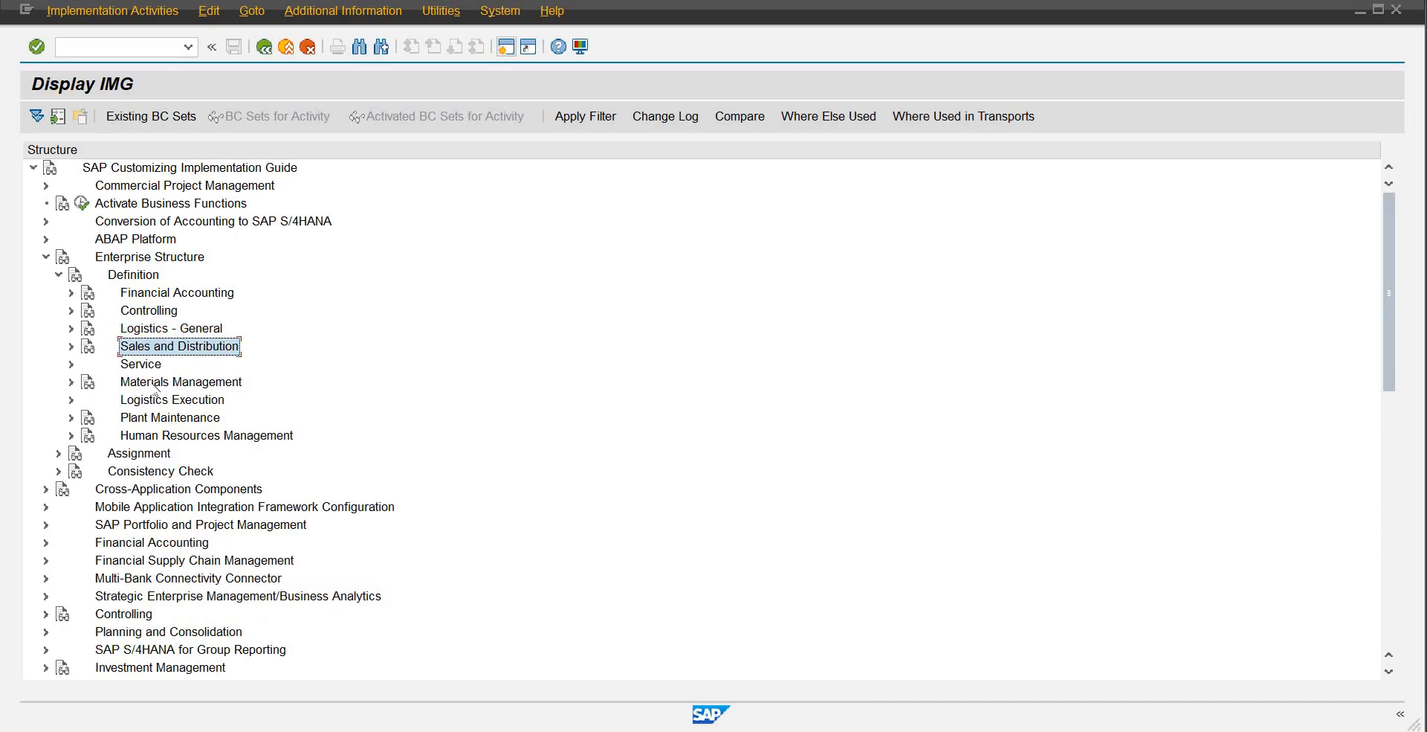
pyautogui.click(156, 382)
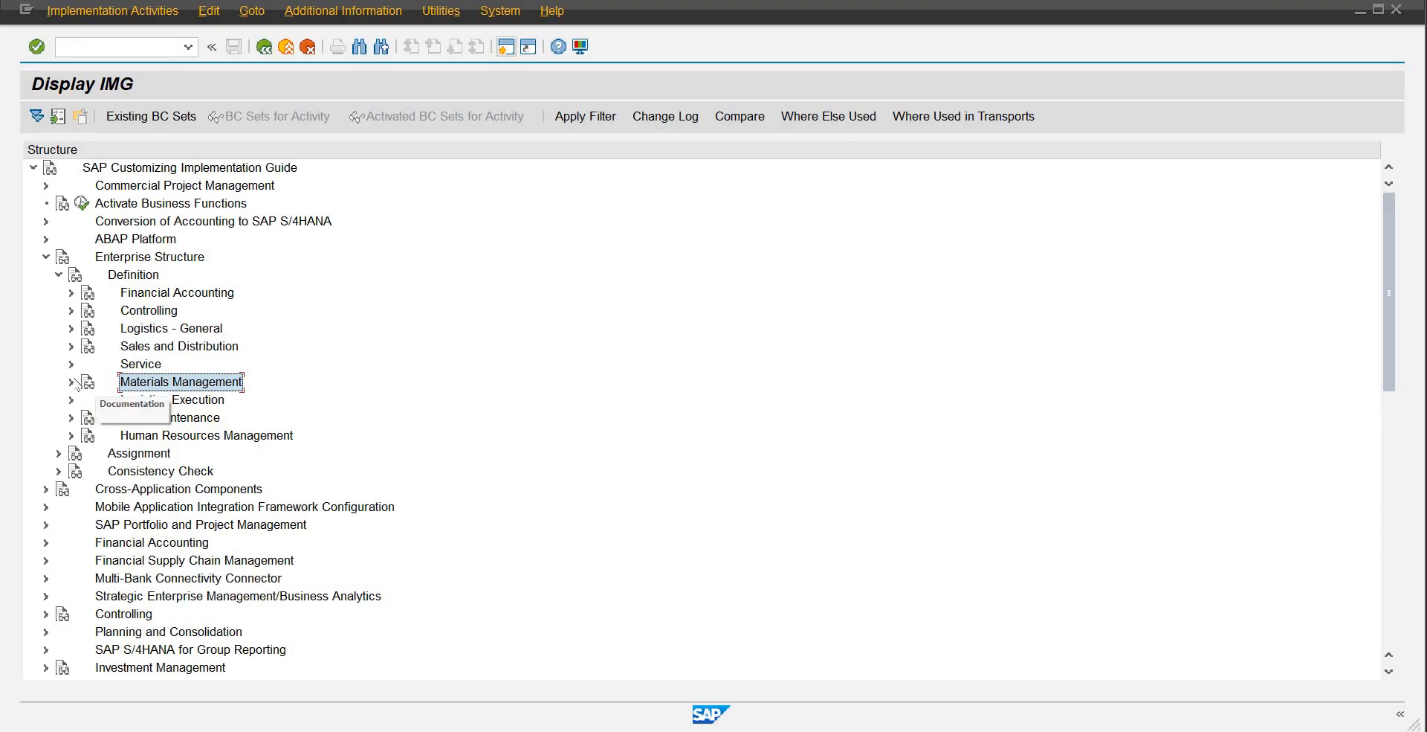
pyautogui.click(72, 382)
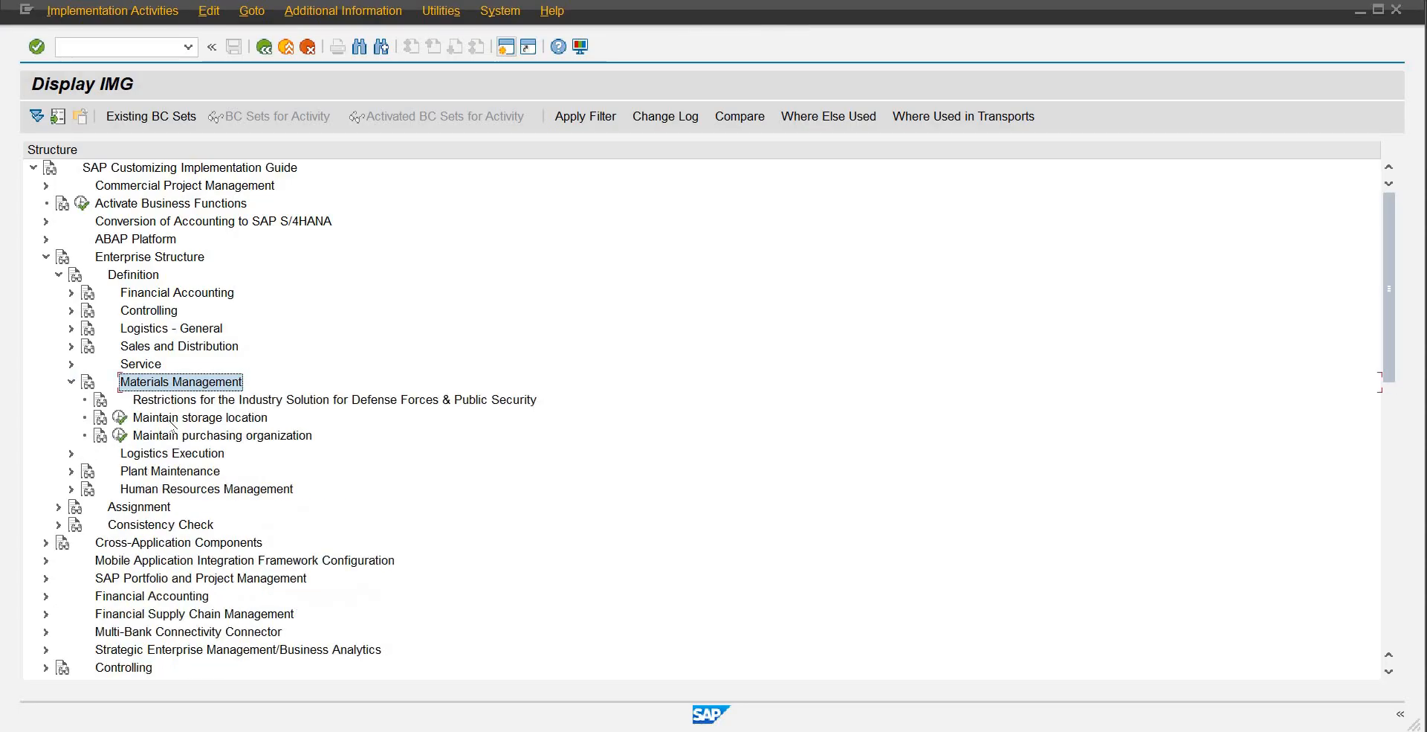
pyautogui.click(174, 419)
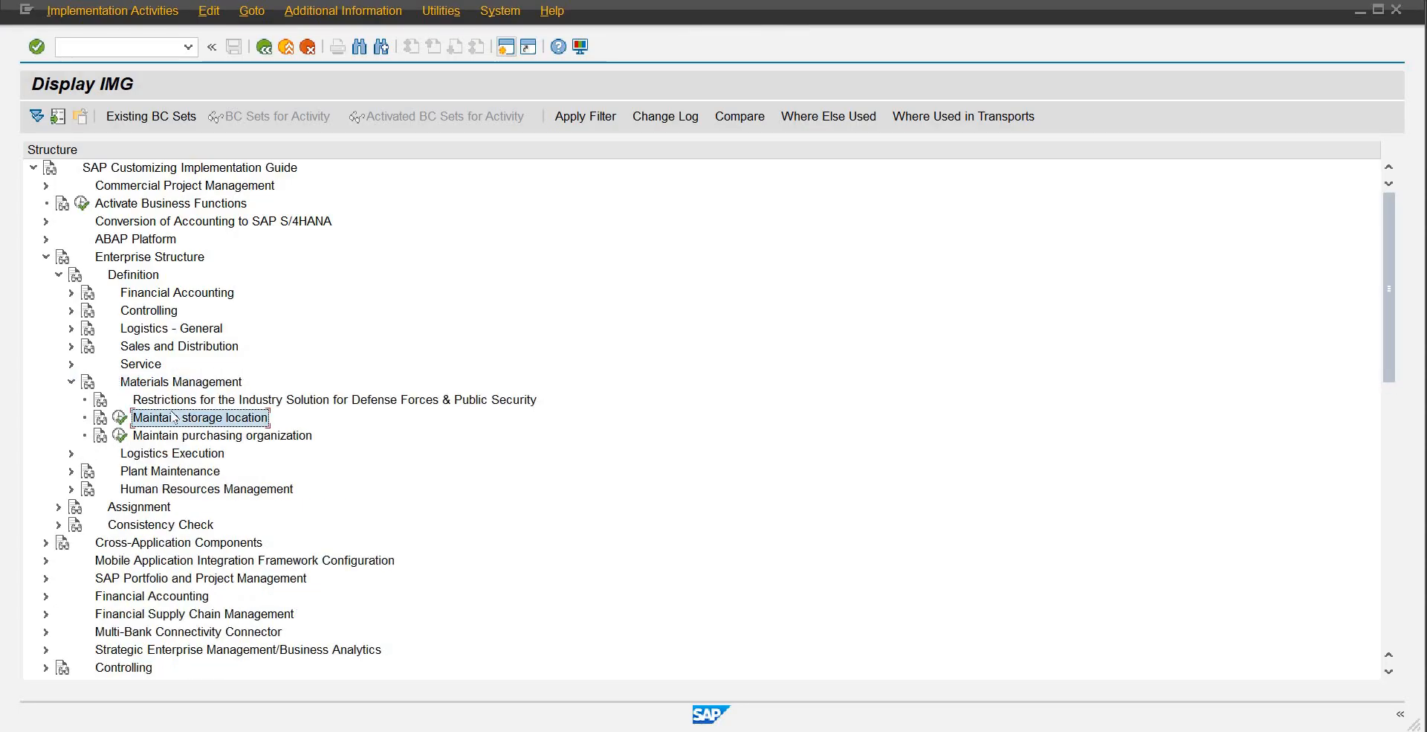
pyautogui.click(119, 417)
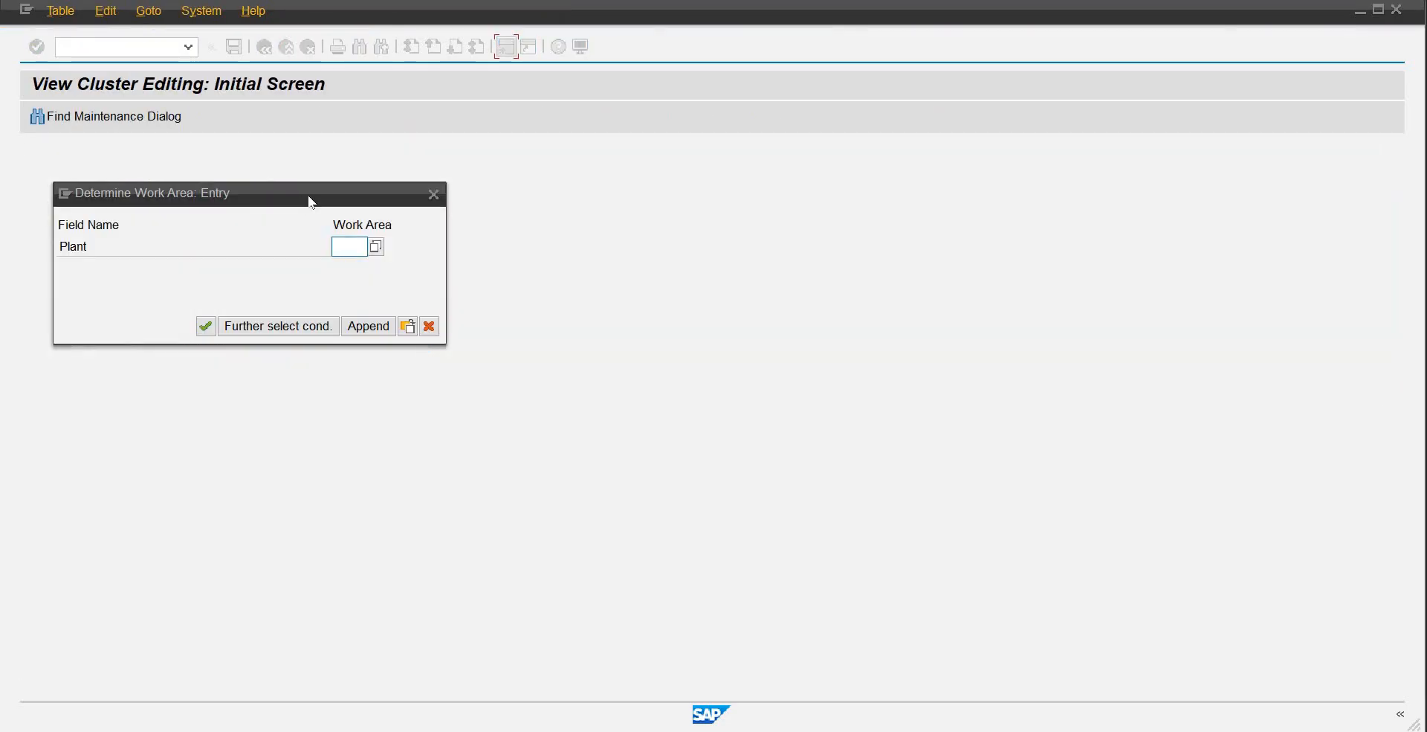
# - Set plant PLKB as the work area and start new storage location entries
pyautogui.moveTo(247, 290); pyautogui.dragTo(441, 267)
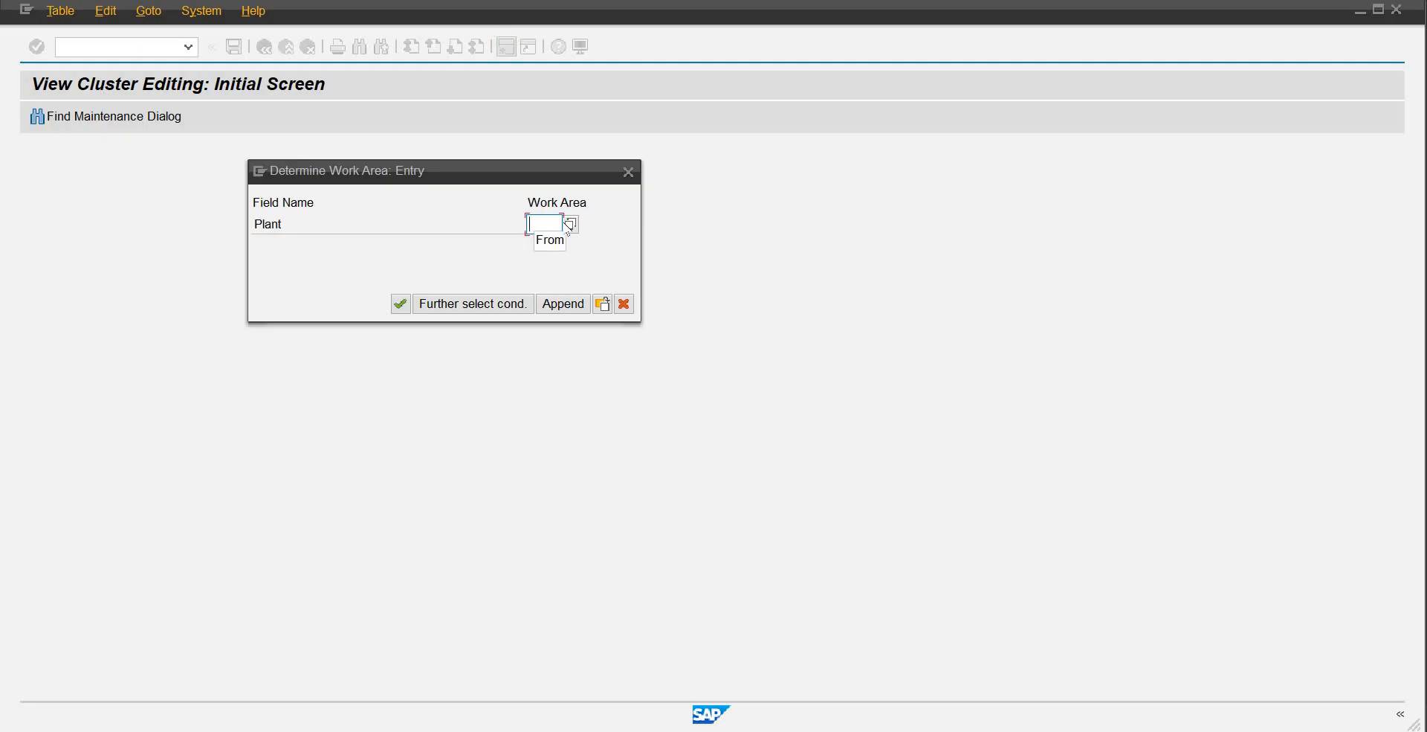
pyautogui.write('plk')
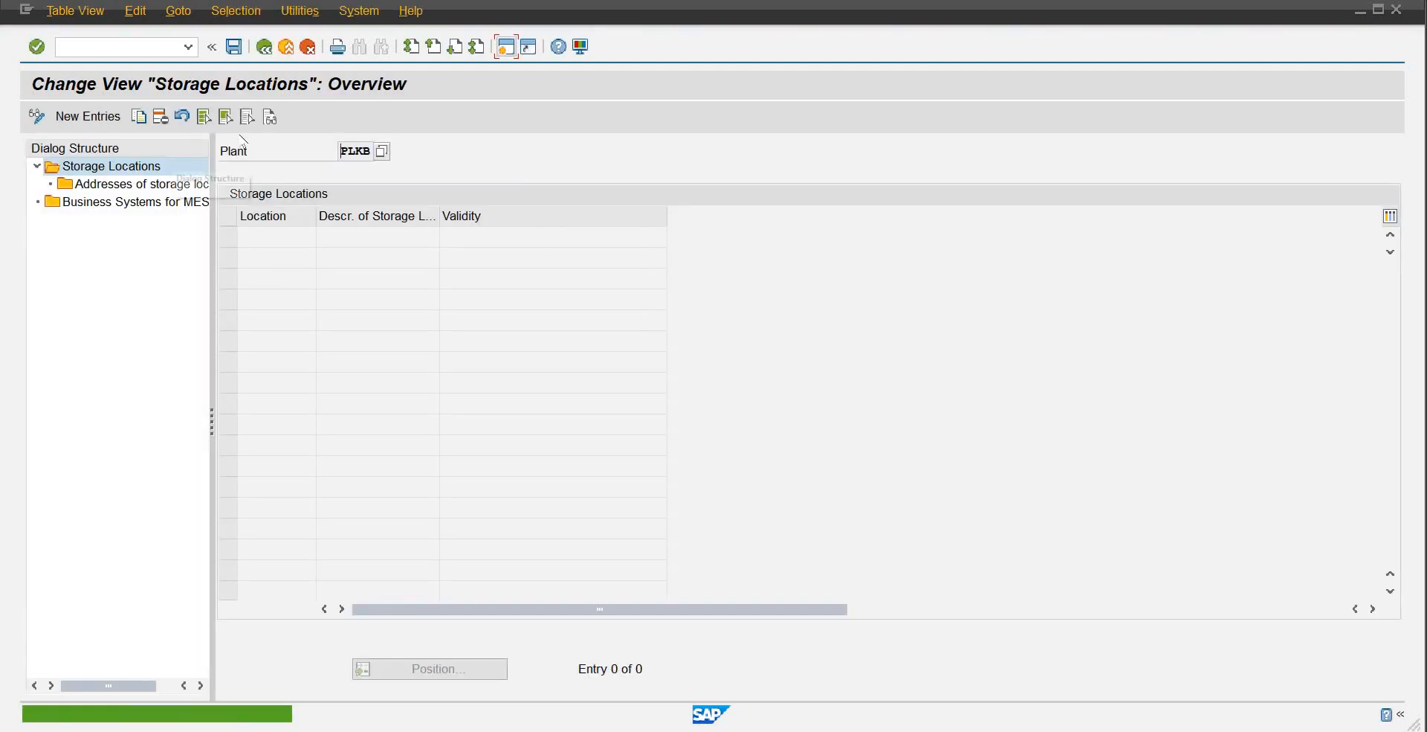
pyautogui.click(89, 118)
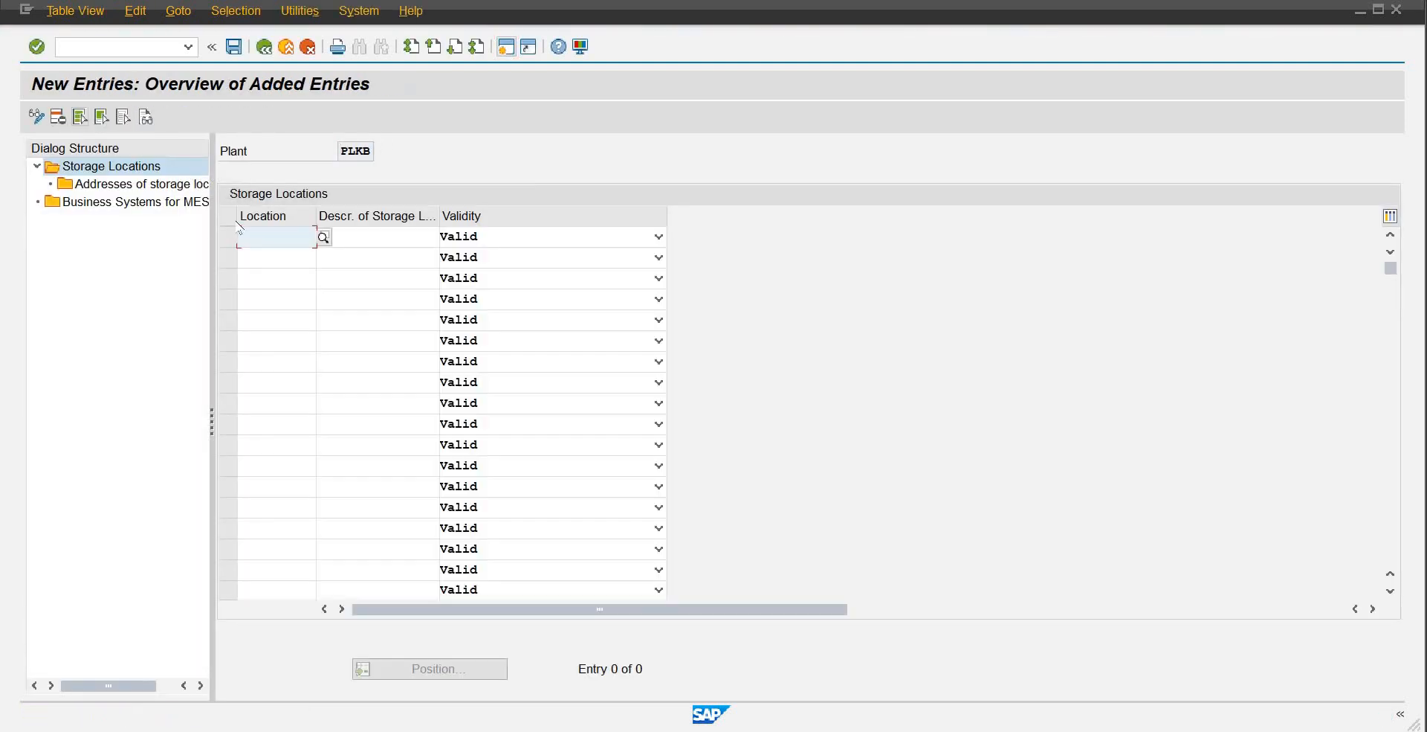
# - Enter storage location SL01 in the first row with the description "Empty Bottles"
pyautogui.write('S101')
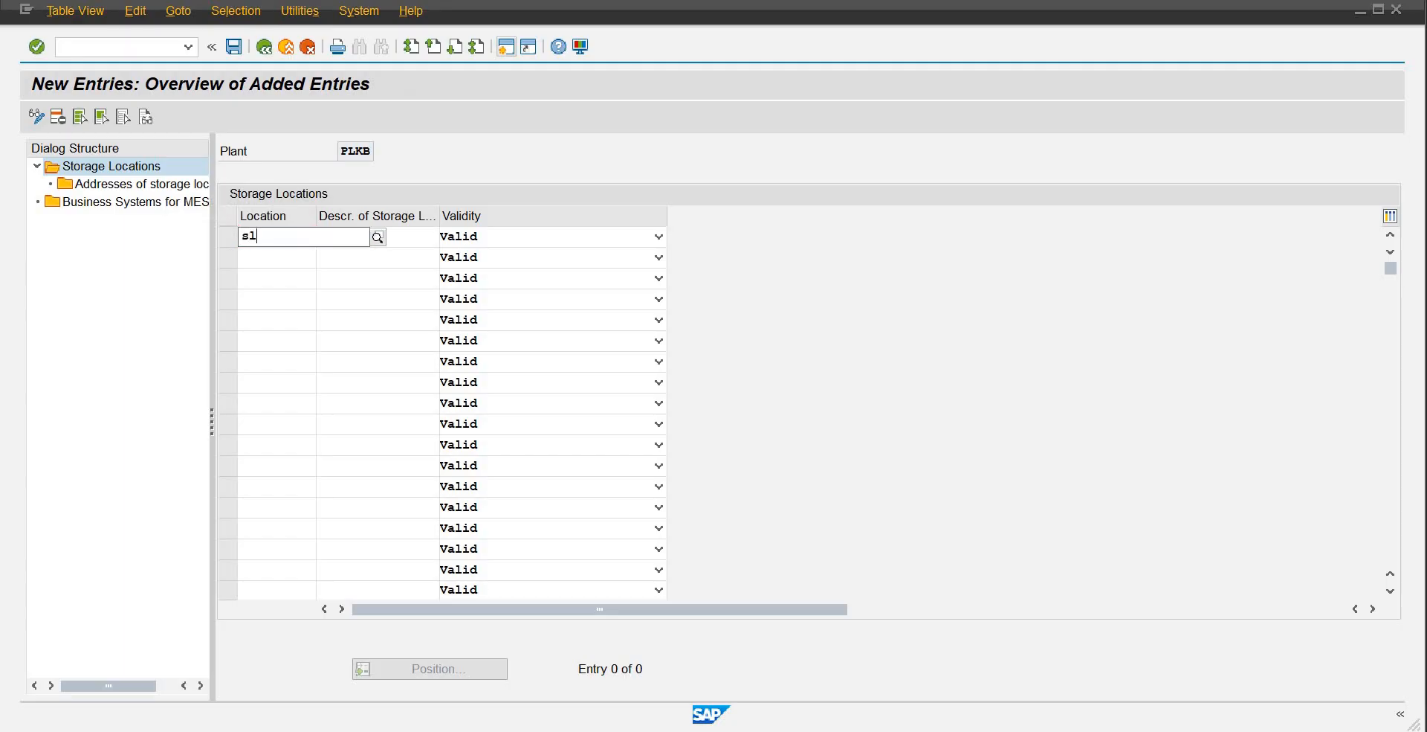
pyautogui.press('Tab')
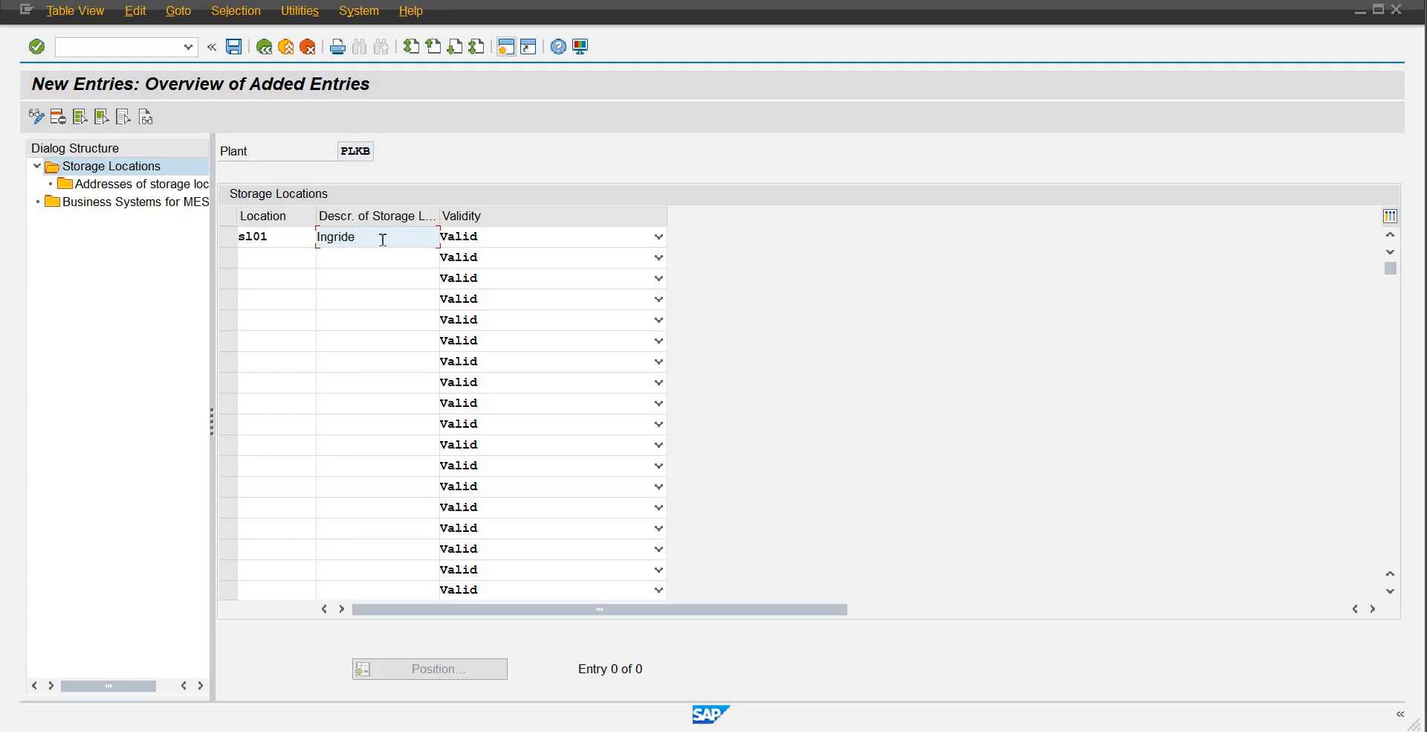
pyautogui.press('BackSpace')
pyautogui.press('BackSpace')
pyautogui.press('BackSpace')
pyautogui.write('edients')
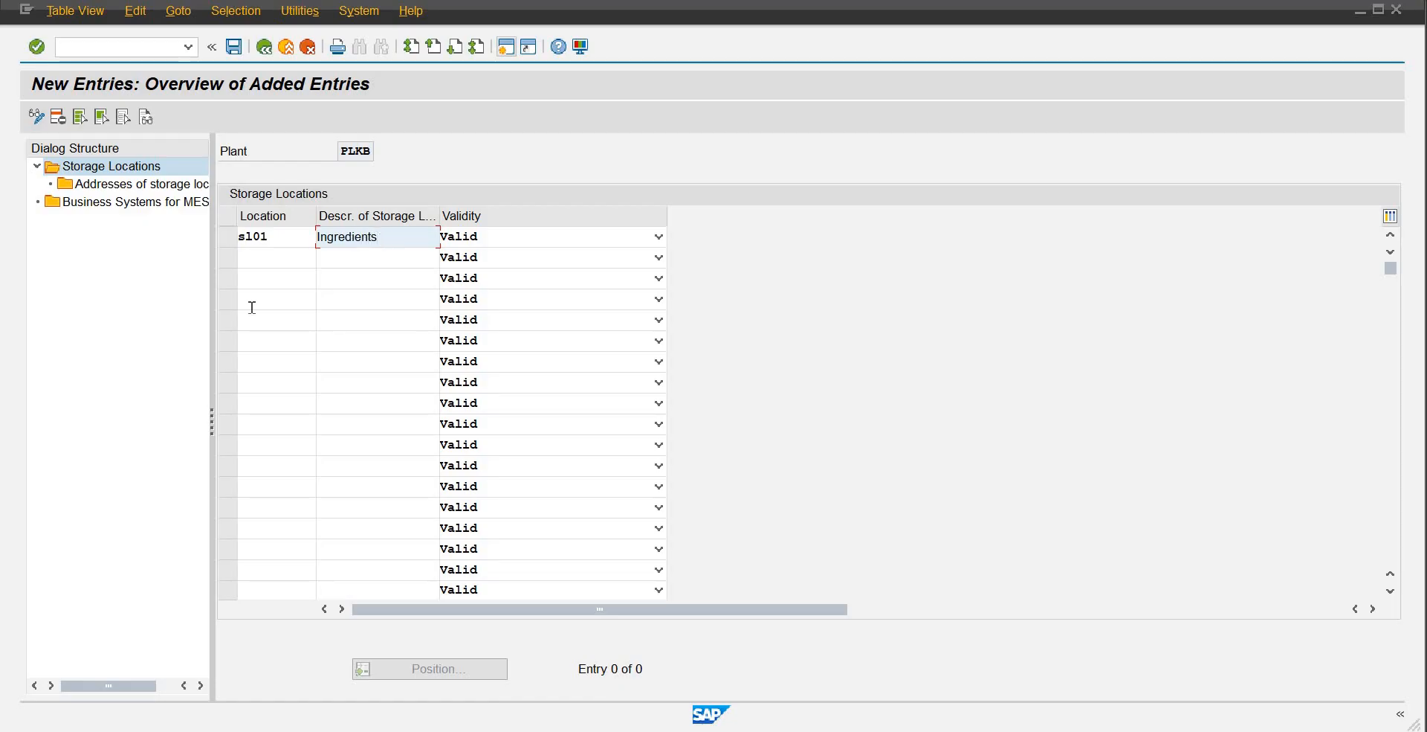
pyautogui.doubleClick(340, 236)
pyautogui.write('Empty')
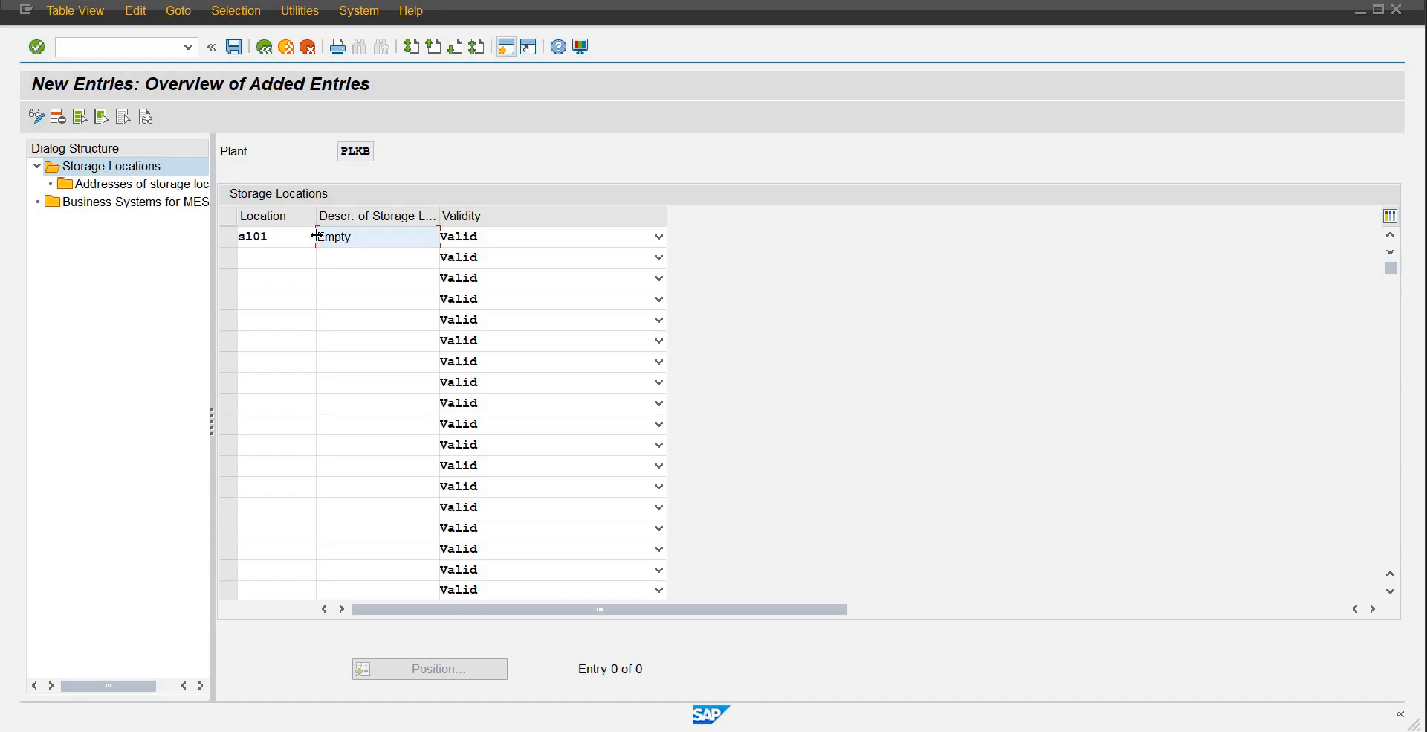
pyautogui.write(' Bottles')
# - Fill the second storage location row with code SL01 and the description "Ingredients"
pyautogui.click(278, 261)
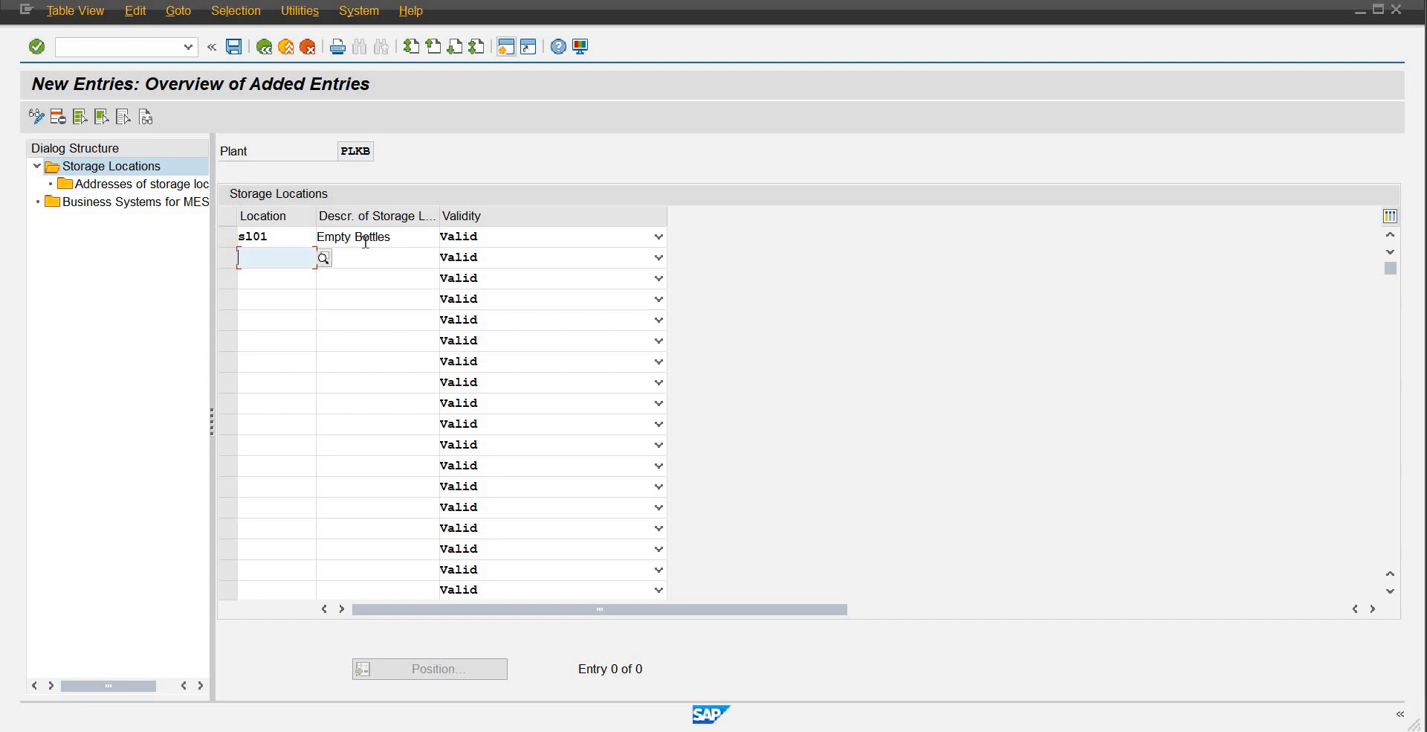
pyautogui.write('sl01')
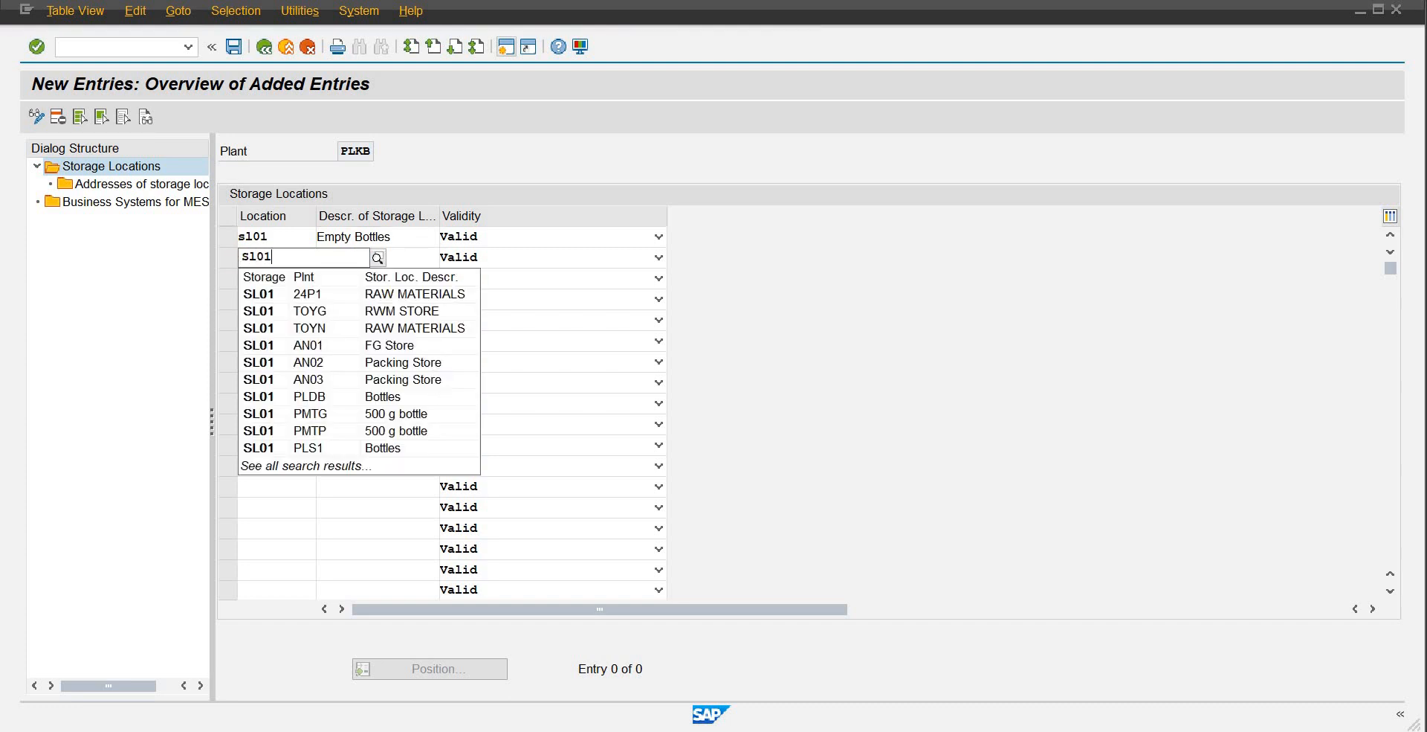
pyautogui.click(354, 254)
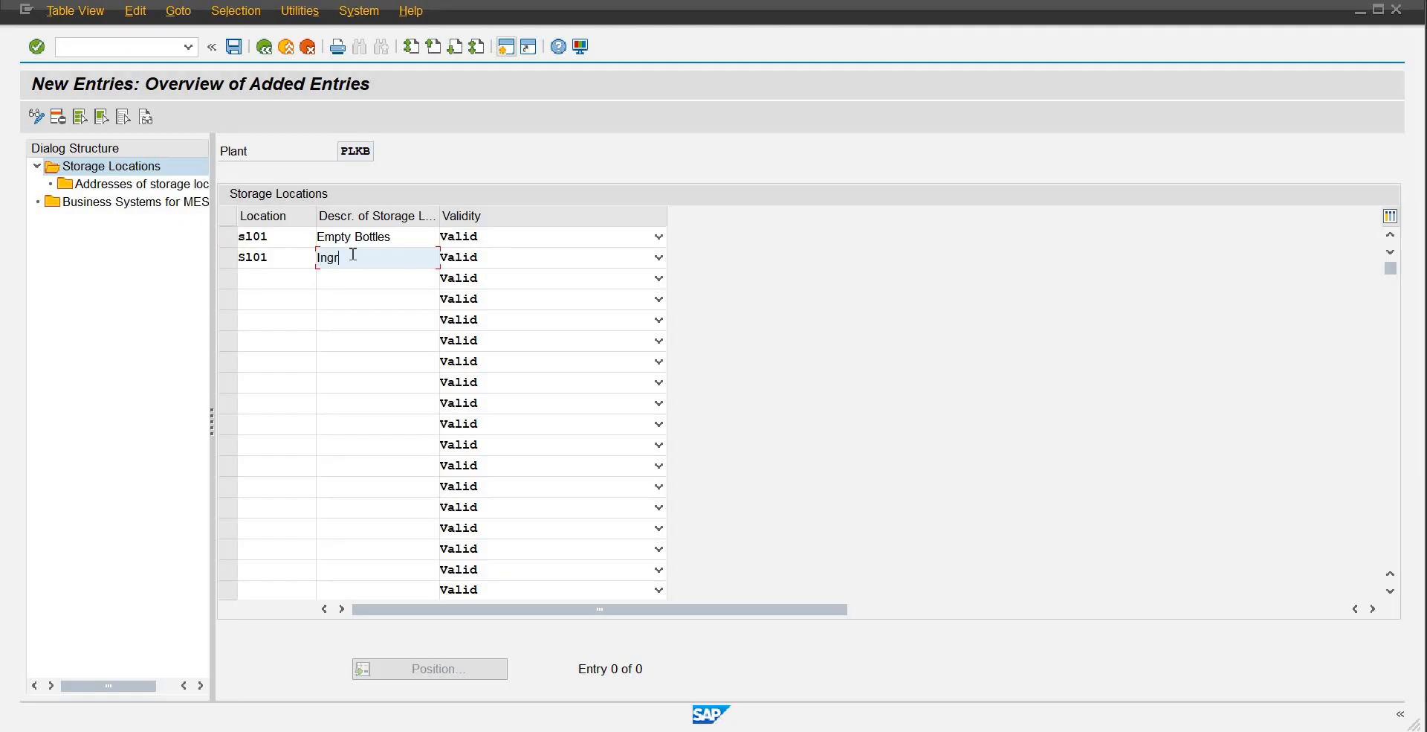
pyautogui.write('Ingred')
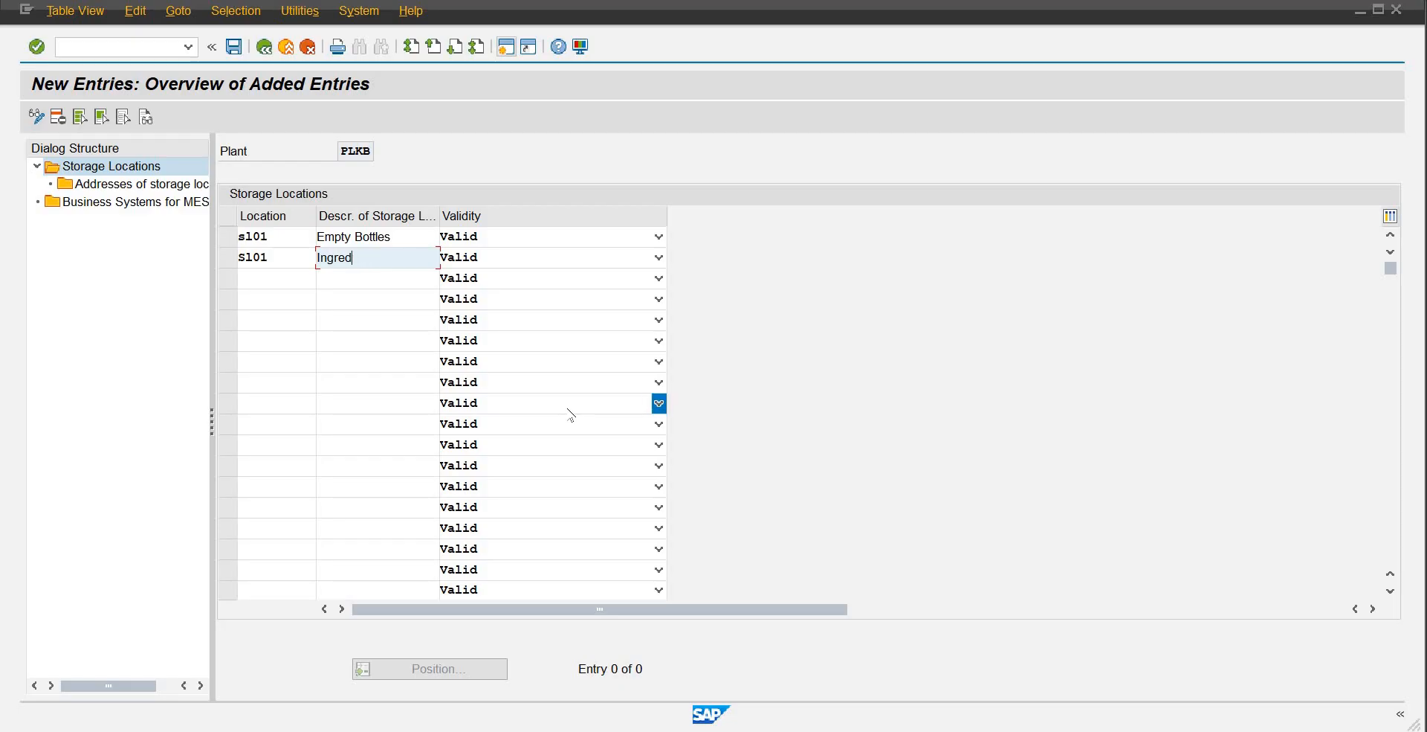
pyautogui.write('intsients')
# - Fill the third storage location row with code SL01 and the description "Water", and check the entries
pyautogui.click(261, 280)
pyautogui.write('sl01')
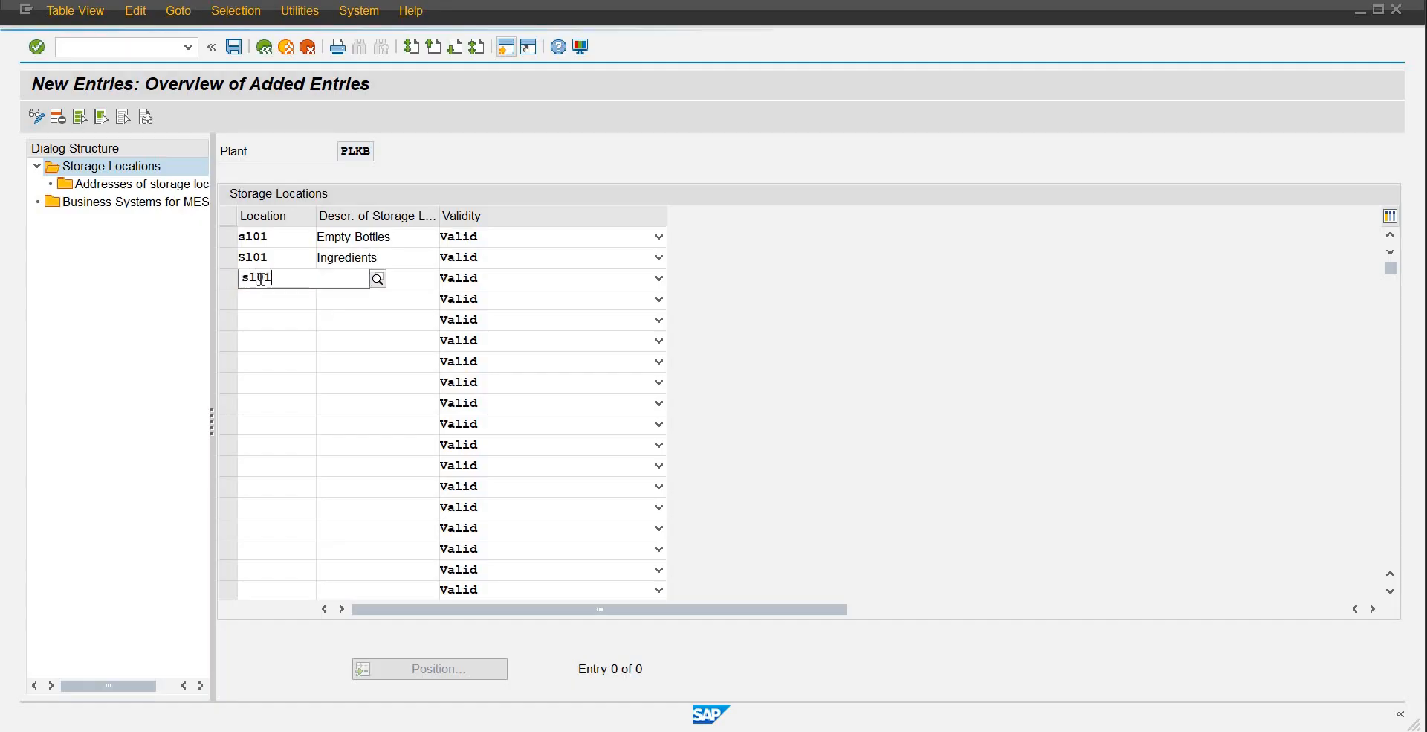
pyautogui.press('Tab')
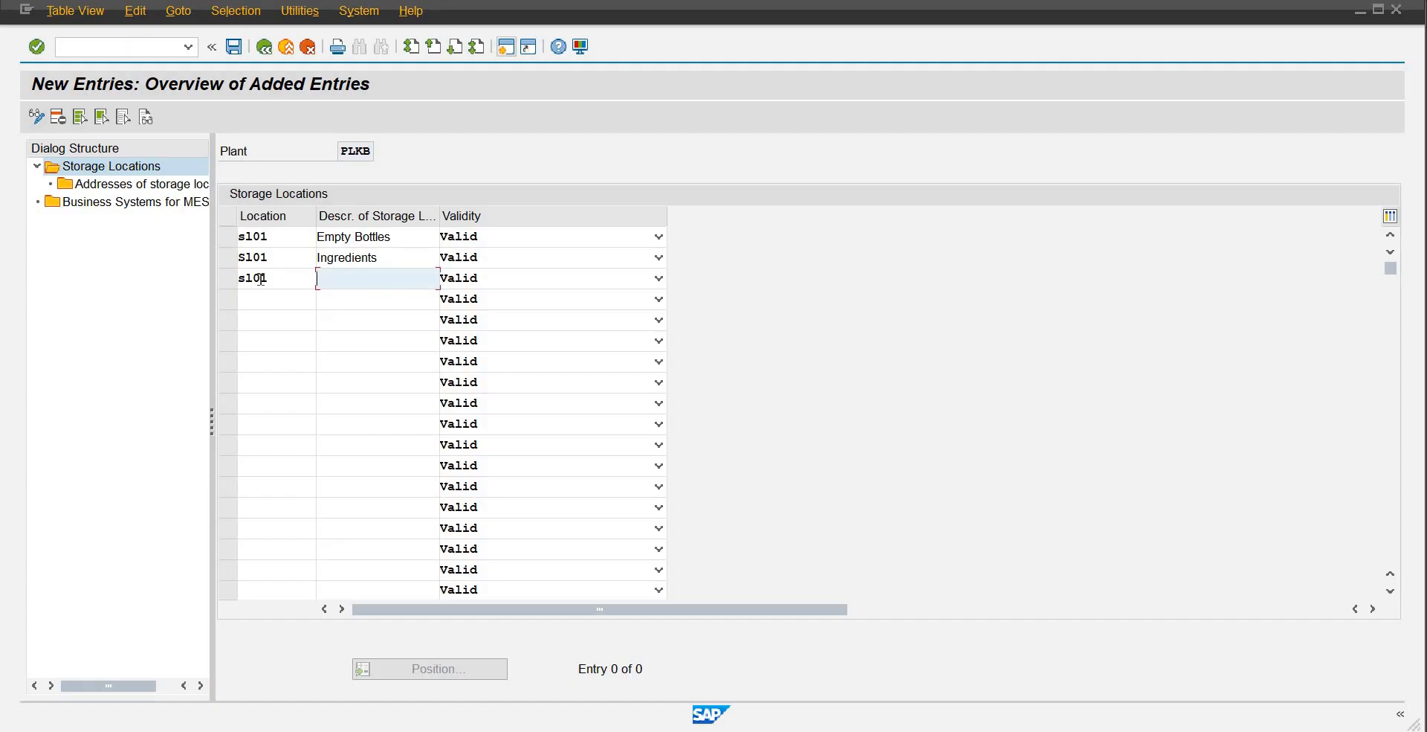
pyautogui.write('Water')
pyautogui.press('Return')
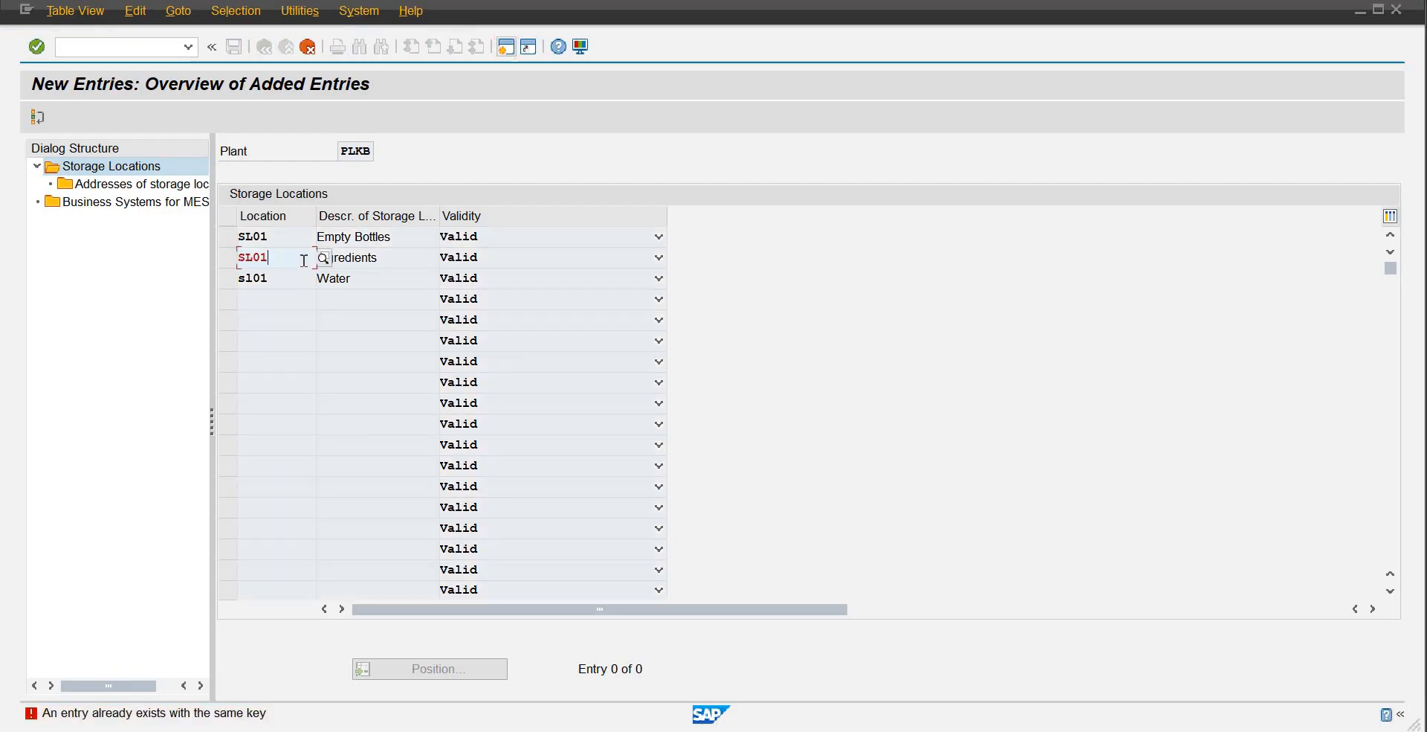
# - Change the location code of Ingredients to SL02 and that of Water to SL03
pyautogui.click(304, 260)
pyautogui.press('BackSpace')
pyautogui.write('2')
pyautogui.press('Return')
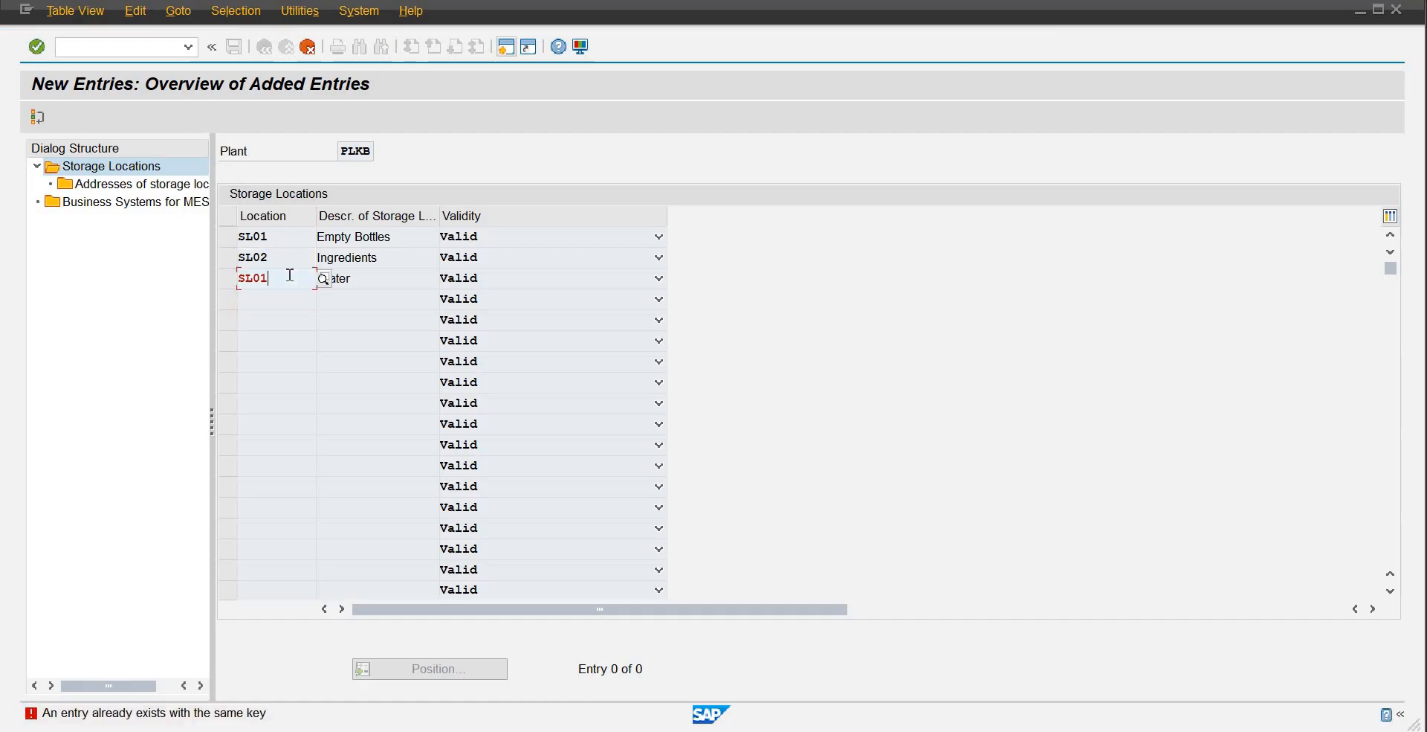
pyautogui.press('BackSpace')
pyautogui.write('3')
pyautogui.press('Return')
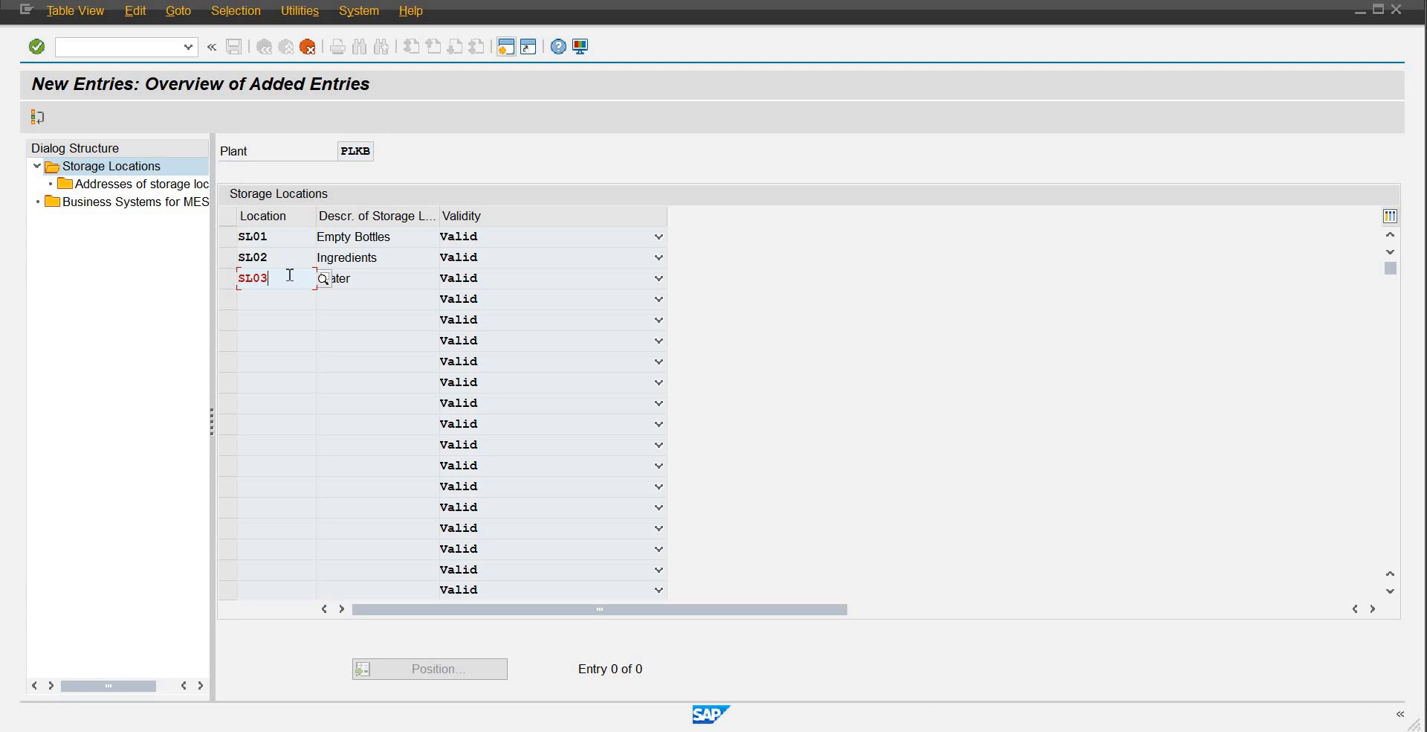
pyautogui.press('Return')
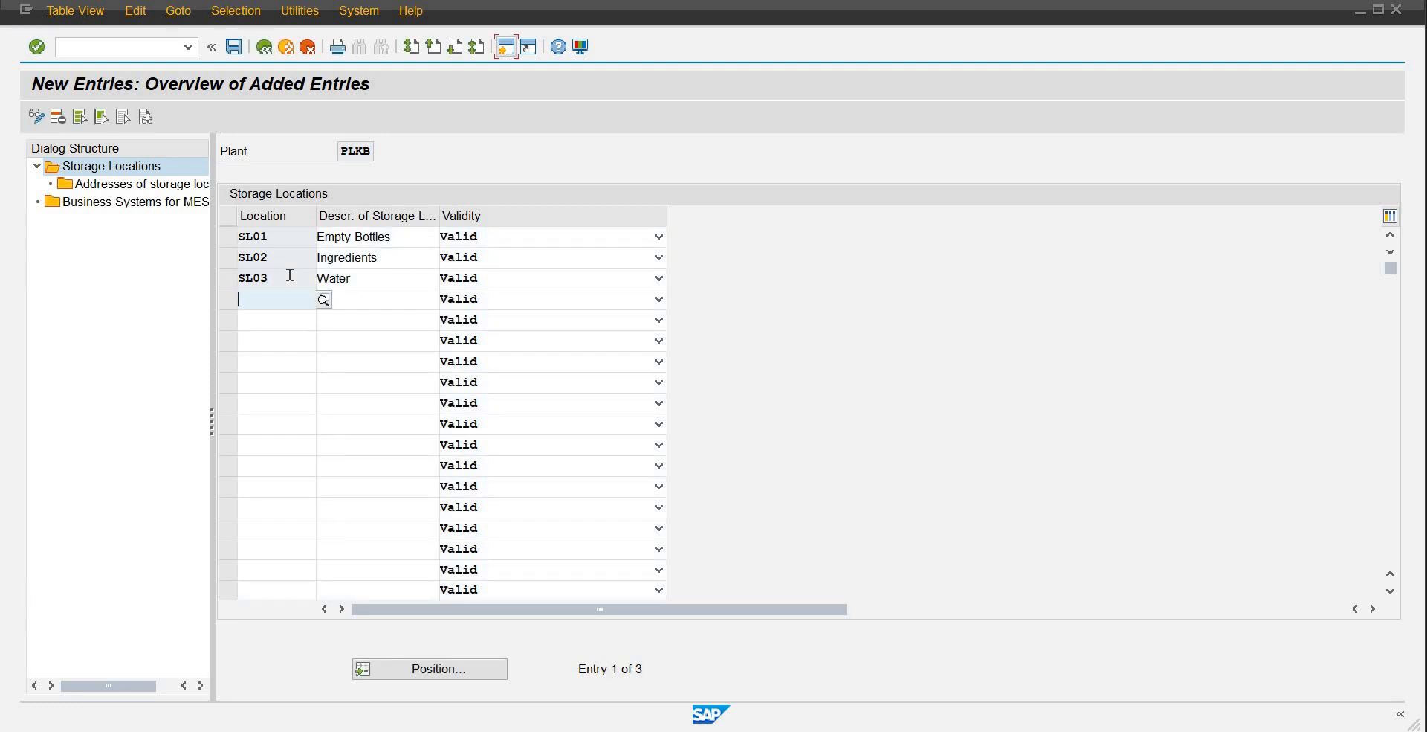
# - Open the addresses of storage location SL01 and add a new address entry numbered 01
pyautogui.click(228, 238)
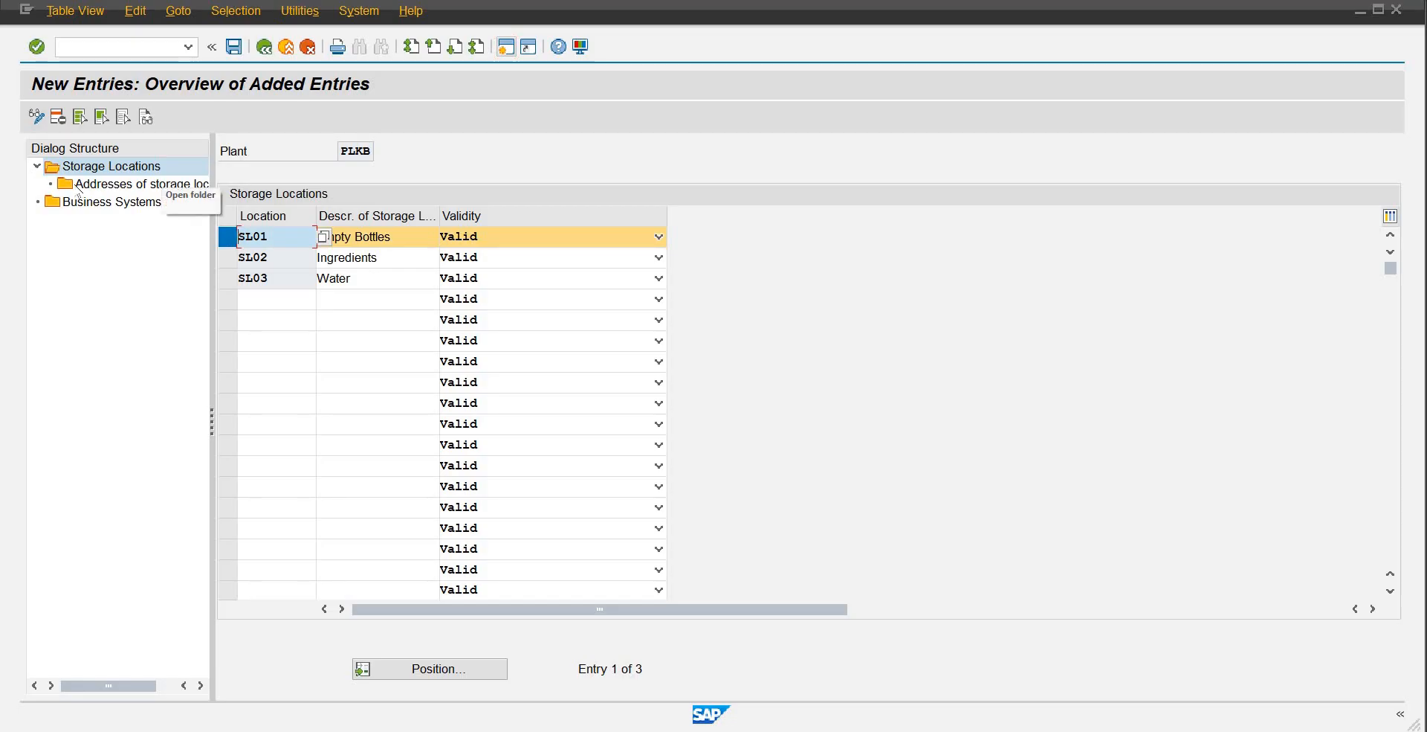
pyautogui.doubleClick(119, 184)
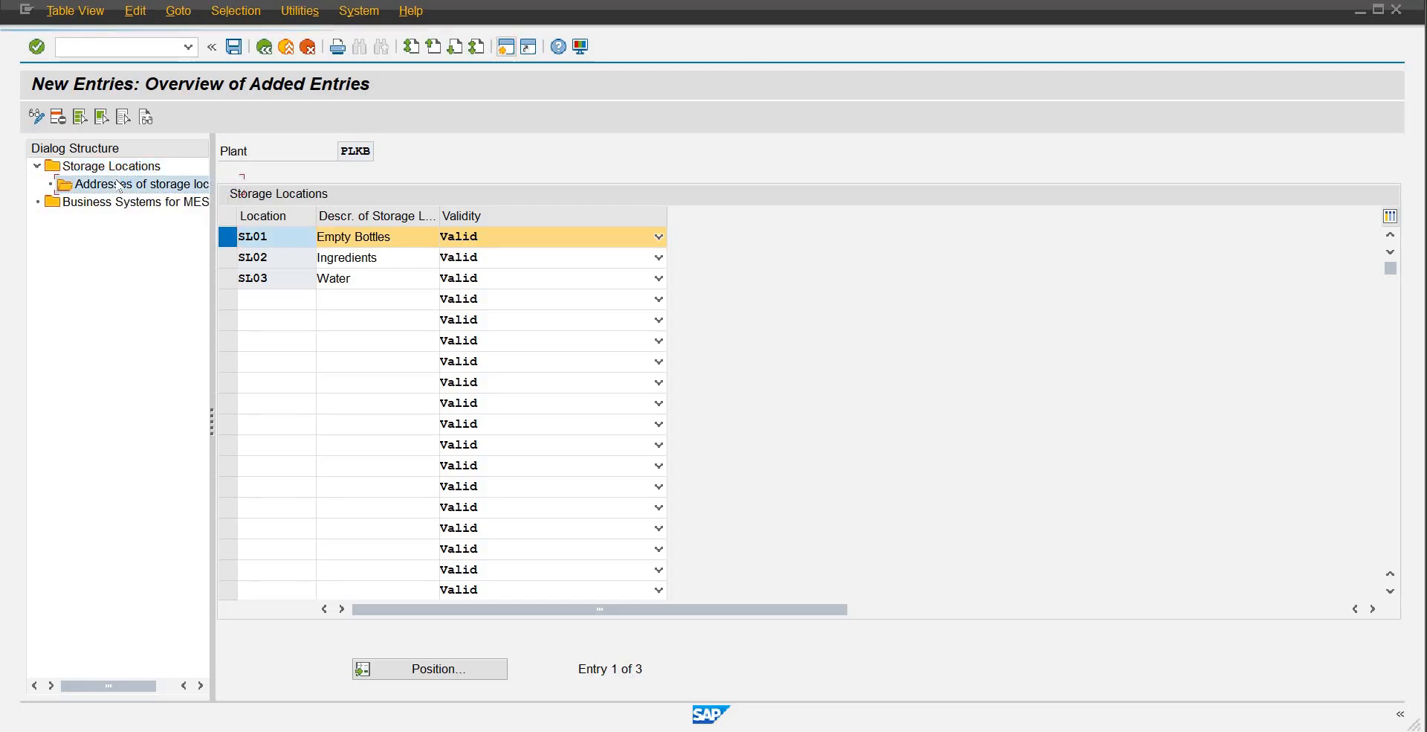
pyautogui.click(99, 117)
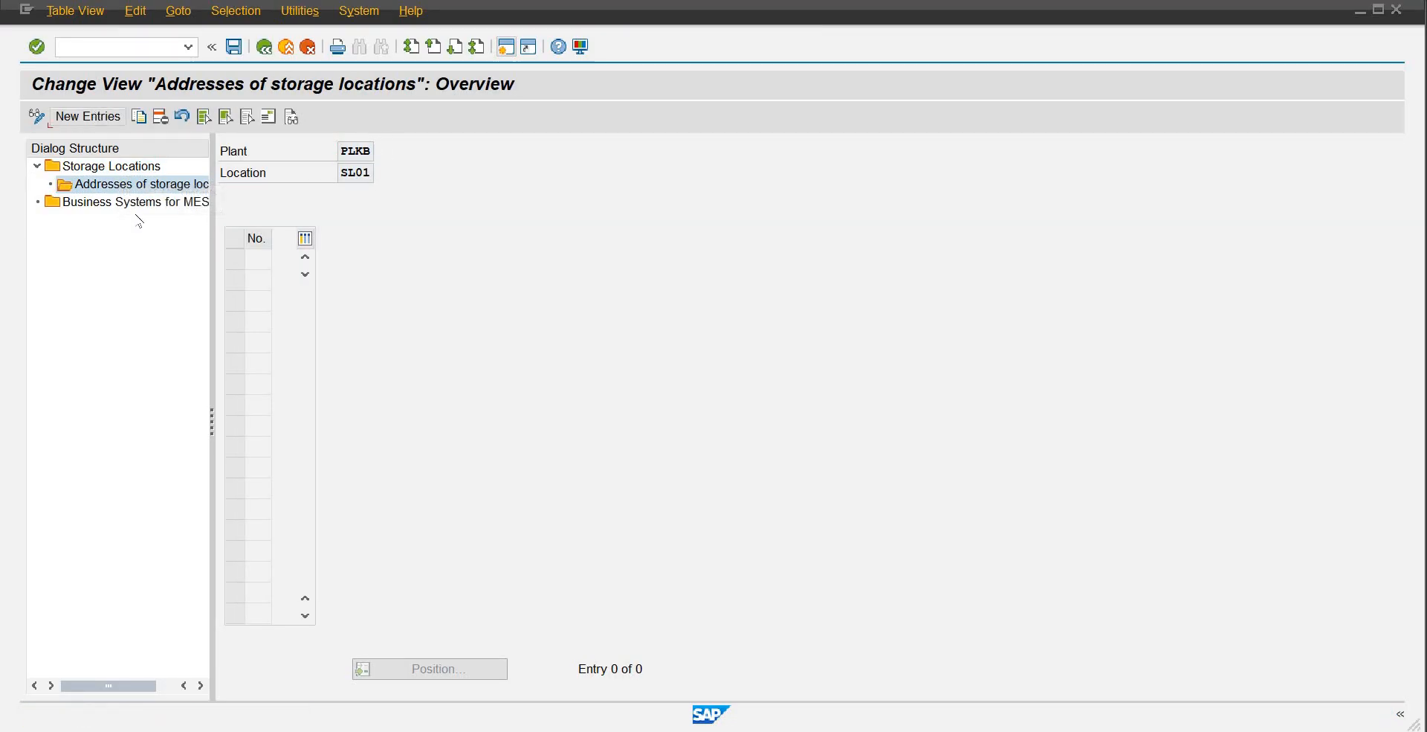
pyautogui.write('01')
pyautogui.press('Return')
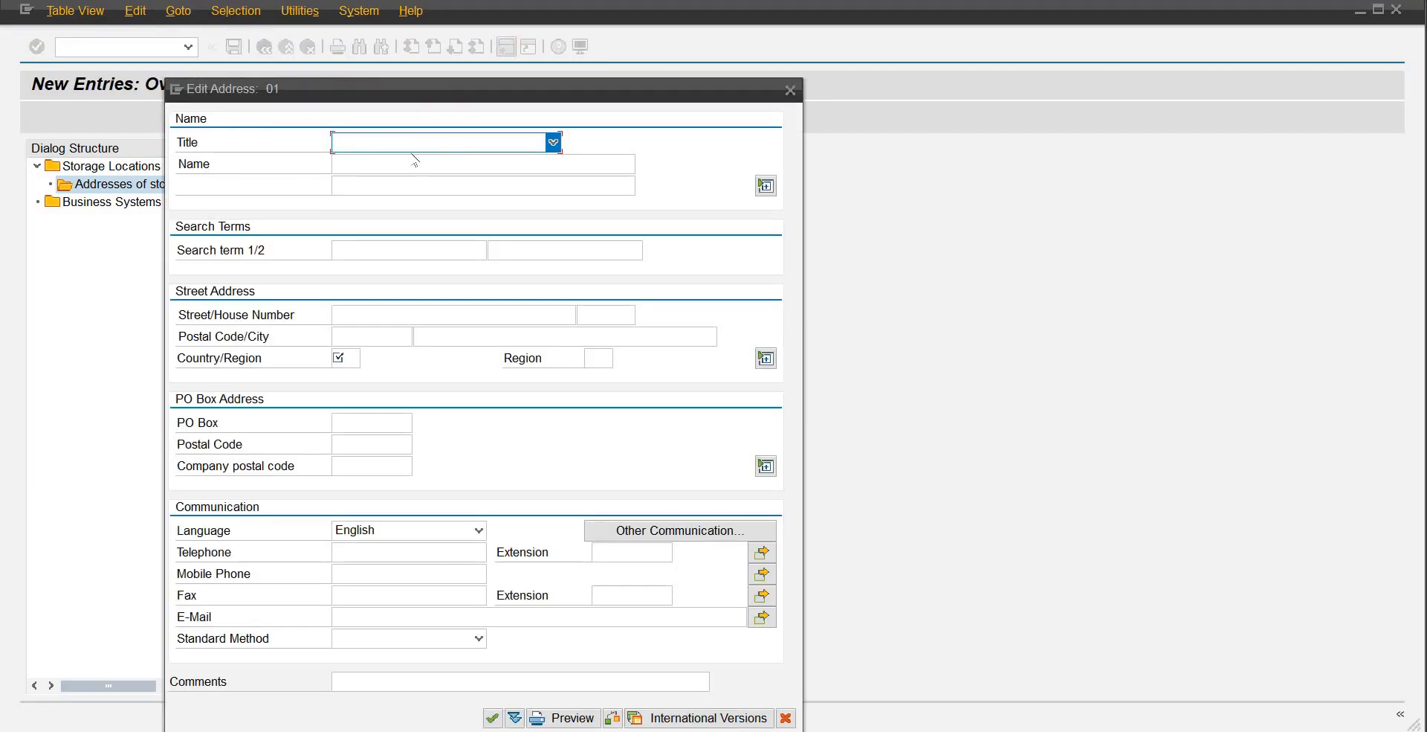
# - Fill in address 01 of SL01 with title Company, name KB Beverages and country PK, and accept it
pyautogui.press('Down')
pyautogui.click(399, 163)
pyautogui.write('K')
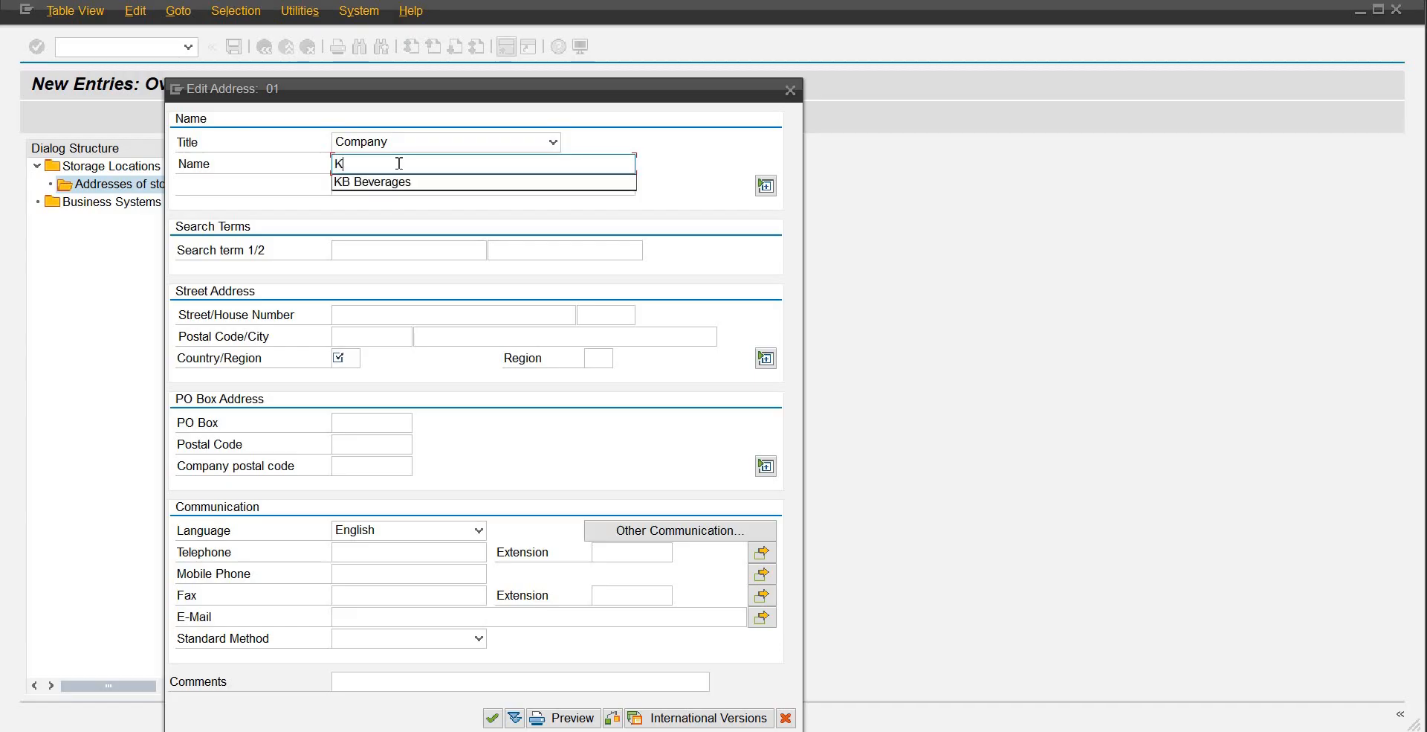
pyautogui.write('b')
pyautogui.press('Down')
pyautogui.press('Return')
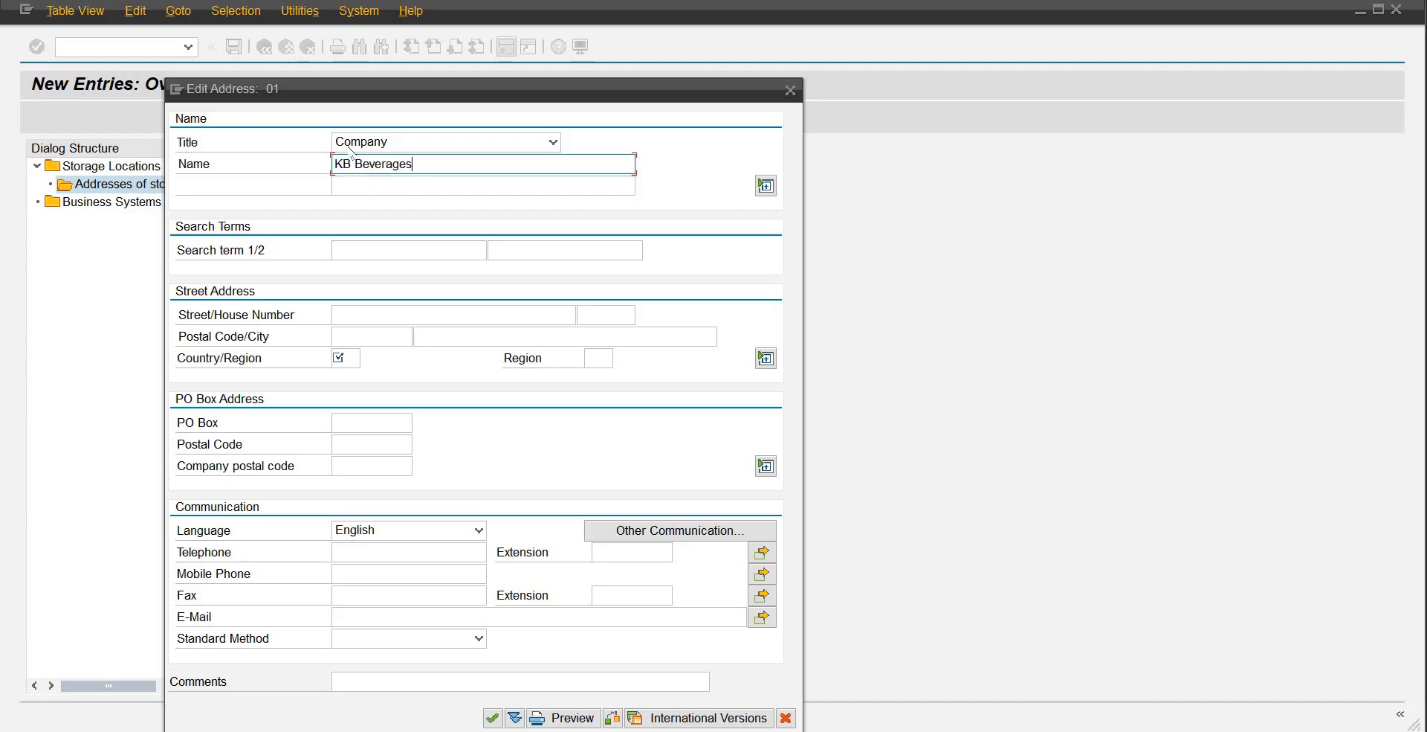
pyautogui.click(357, 360)
pyautogui.write('pk')
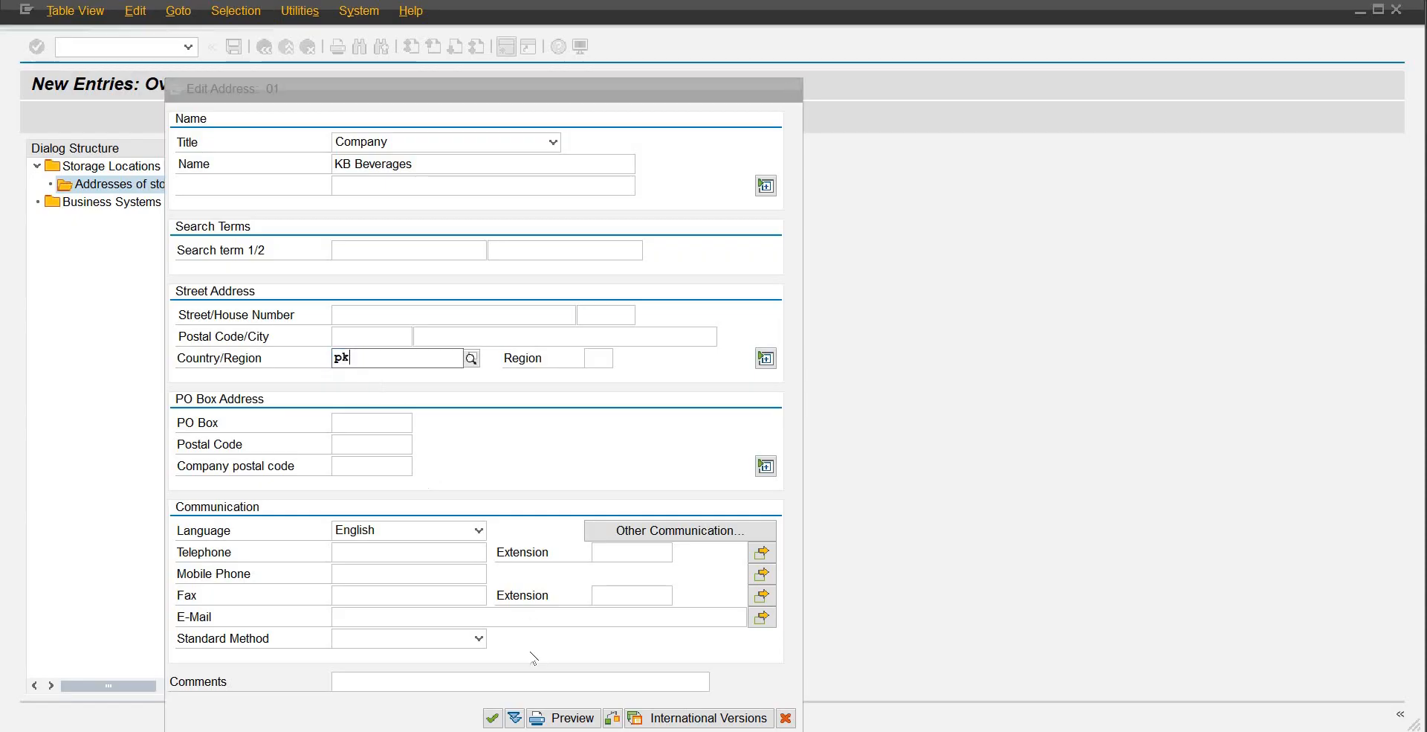
pyautogui.click(492, 718)
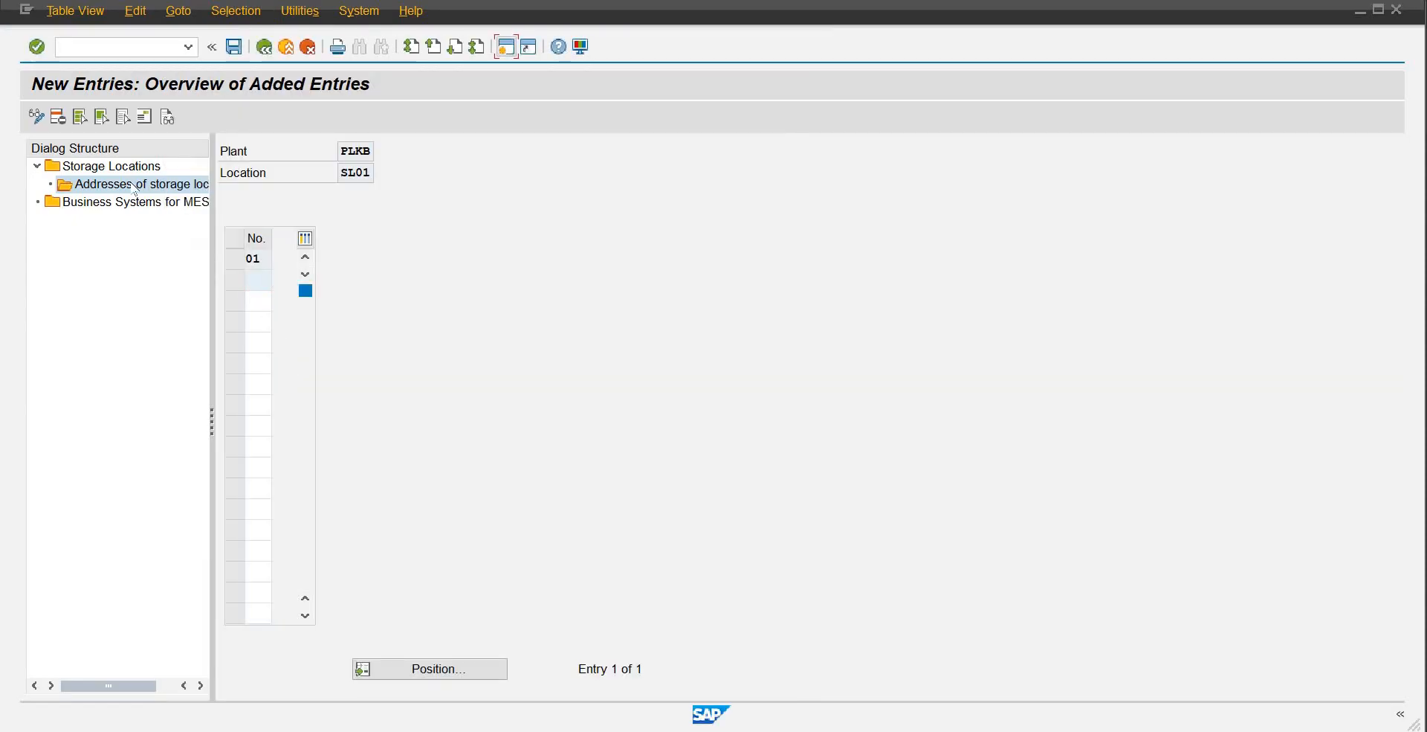
# - Return to the storage location list, open the addresses of SL02 and add a new address entry numbered 02
pyautogui.click(261, 49)
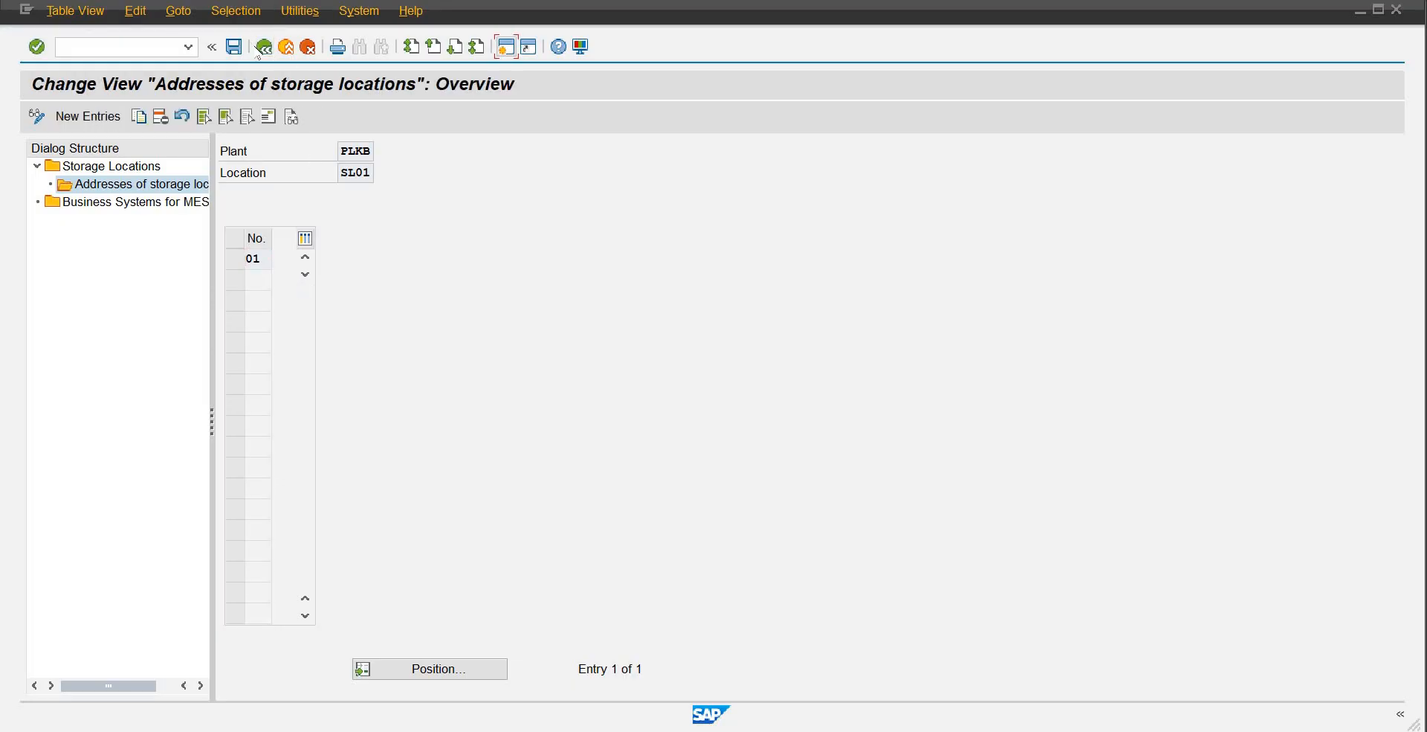
pyautogui.click(262, 49)
pyautogui.click(228, 257)
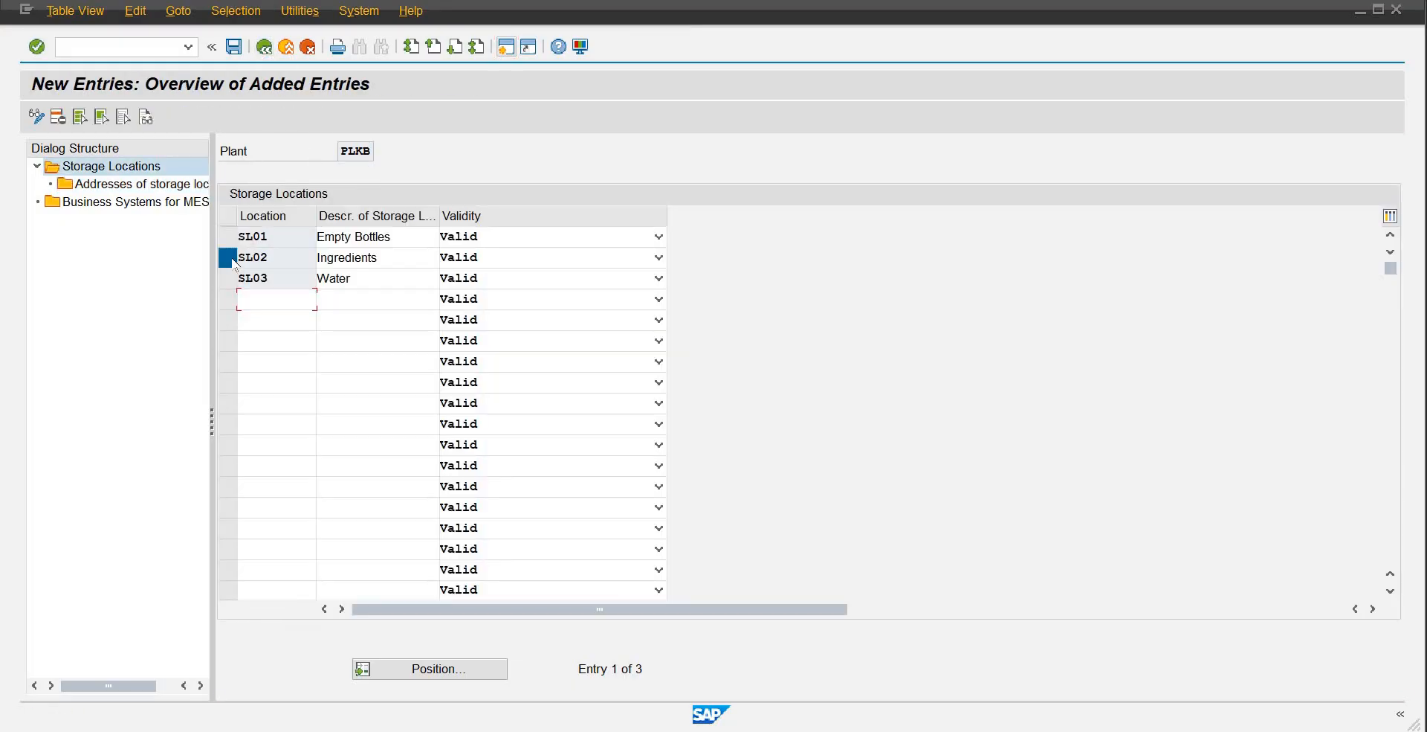
pyautogui.doubleClick(152, 184)
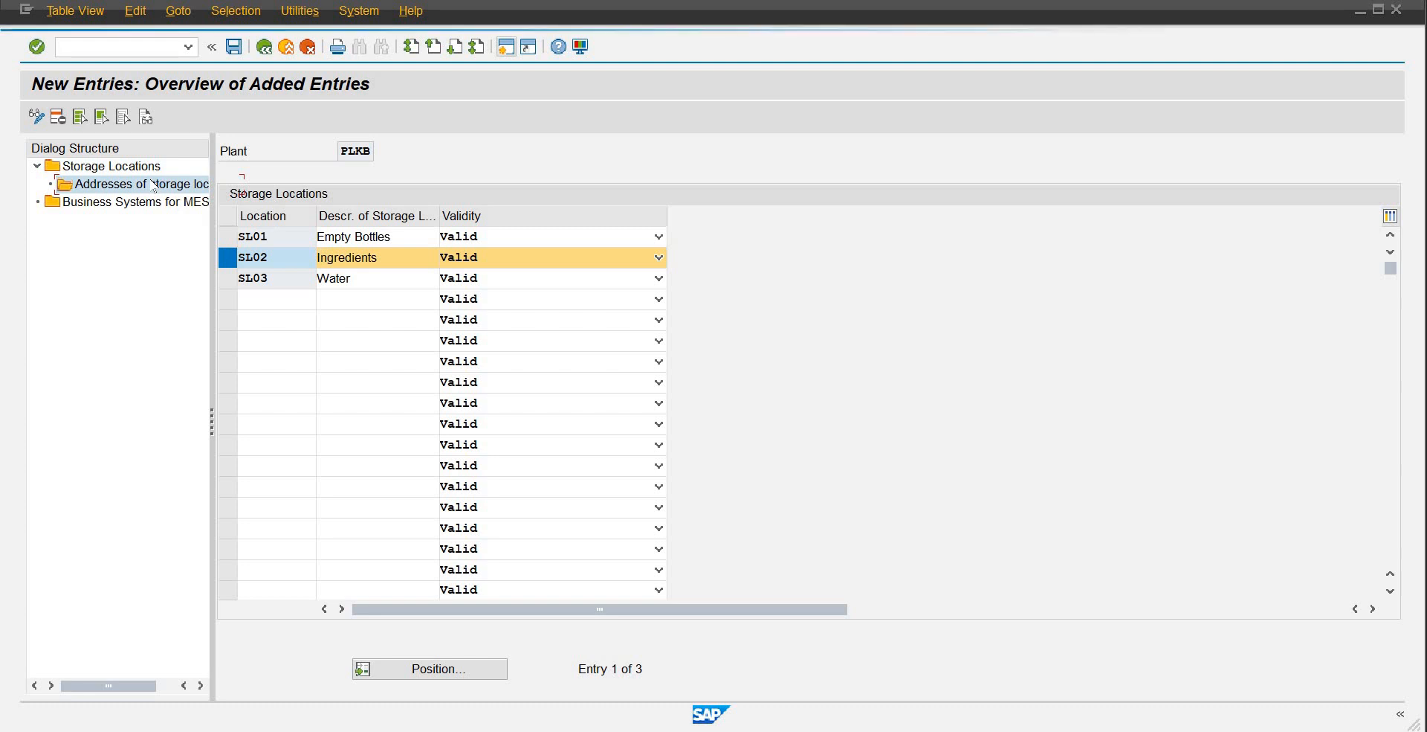
pyautogui.click(88, 116)
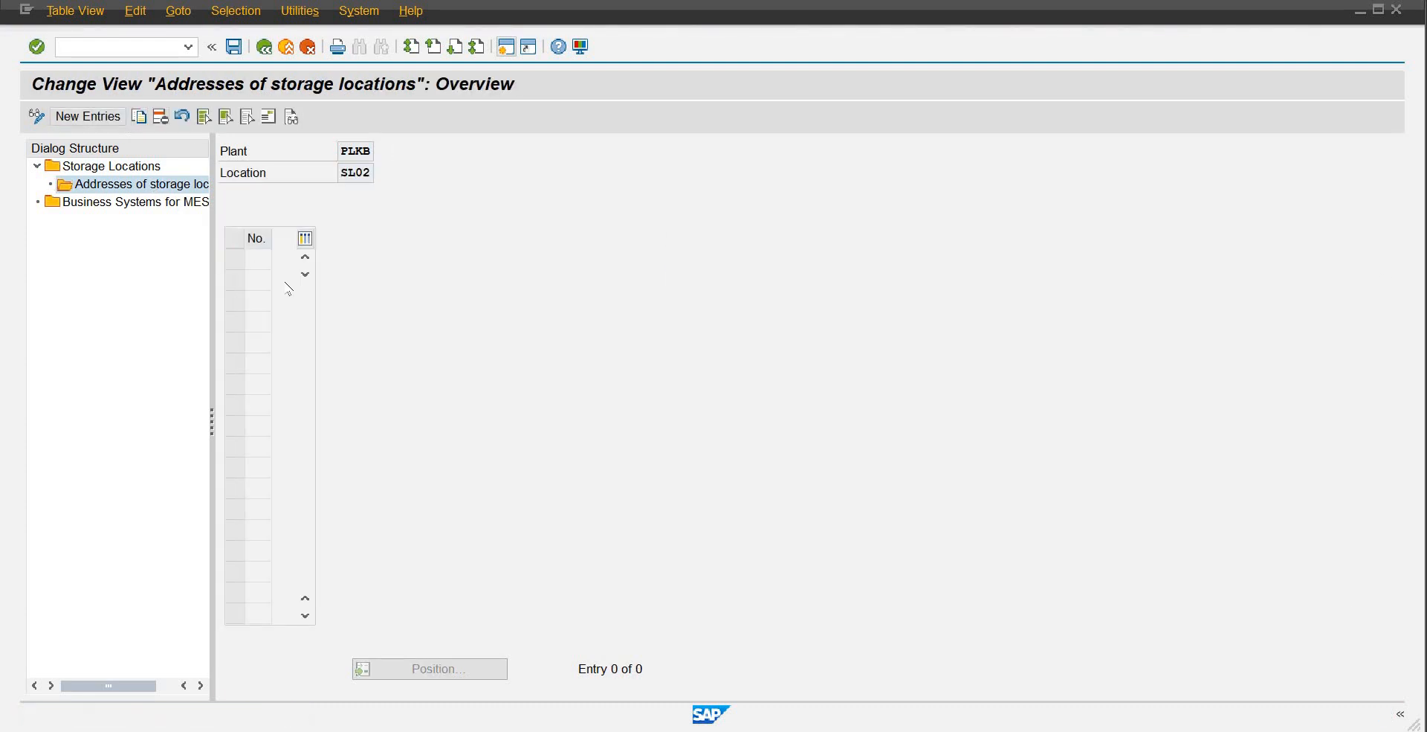
pyautogui.write('02')
pyautogui.press('Return')
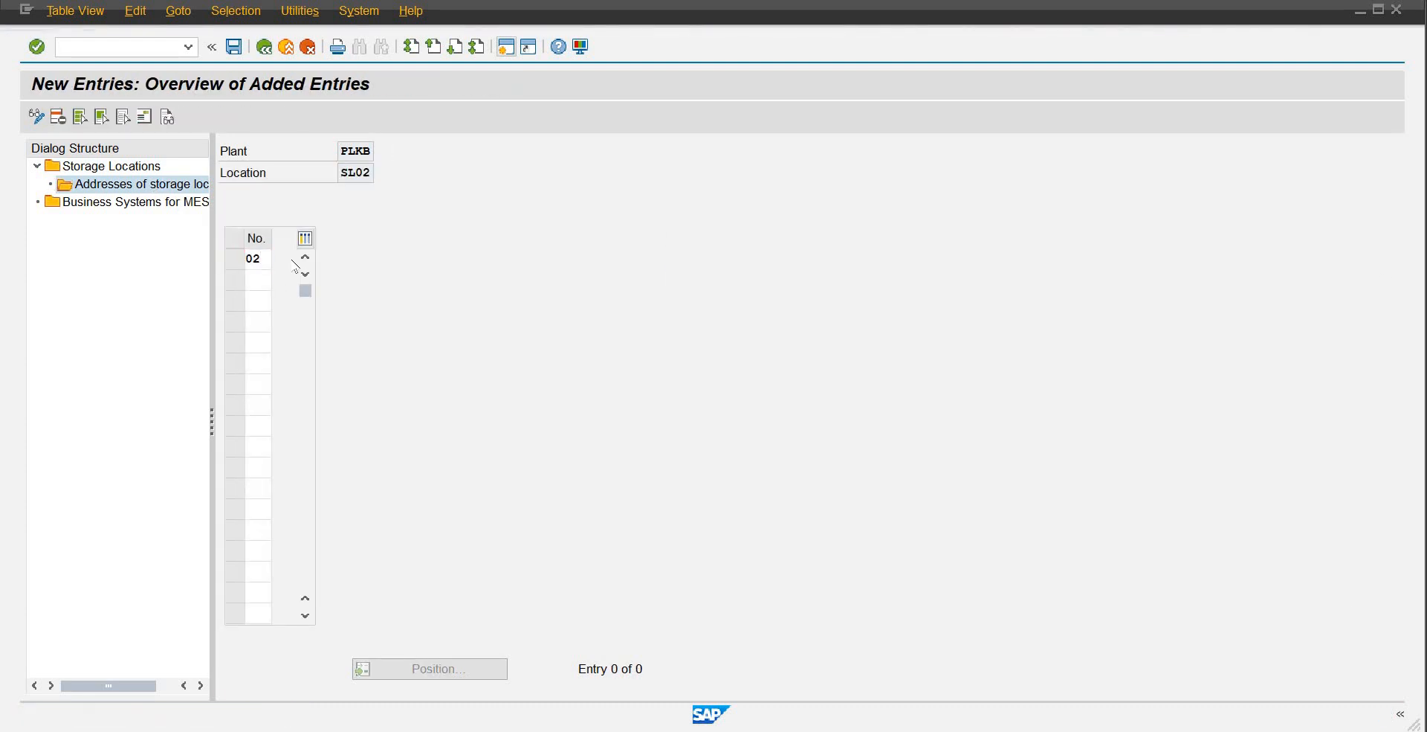
# - Fill in address 02 of SL02 with title Company, name KB Beverages and country PK, and accept it
pyautogui.click(404, 145)
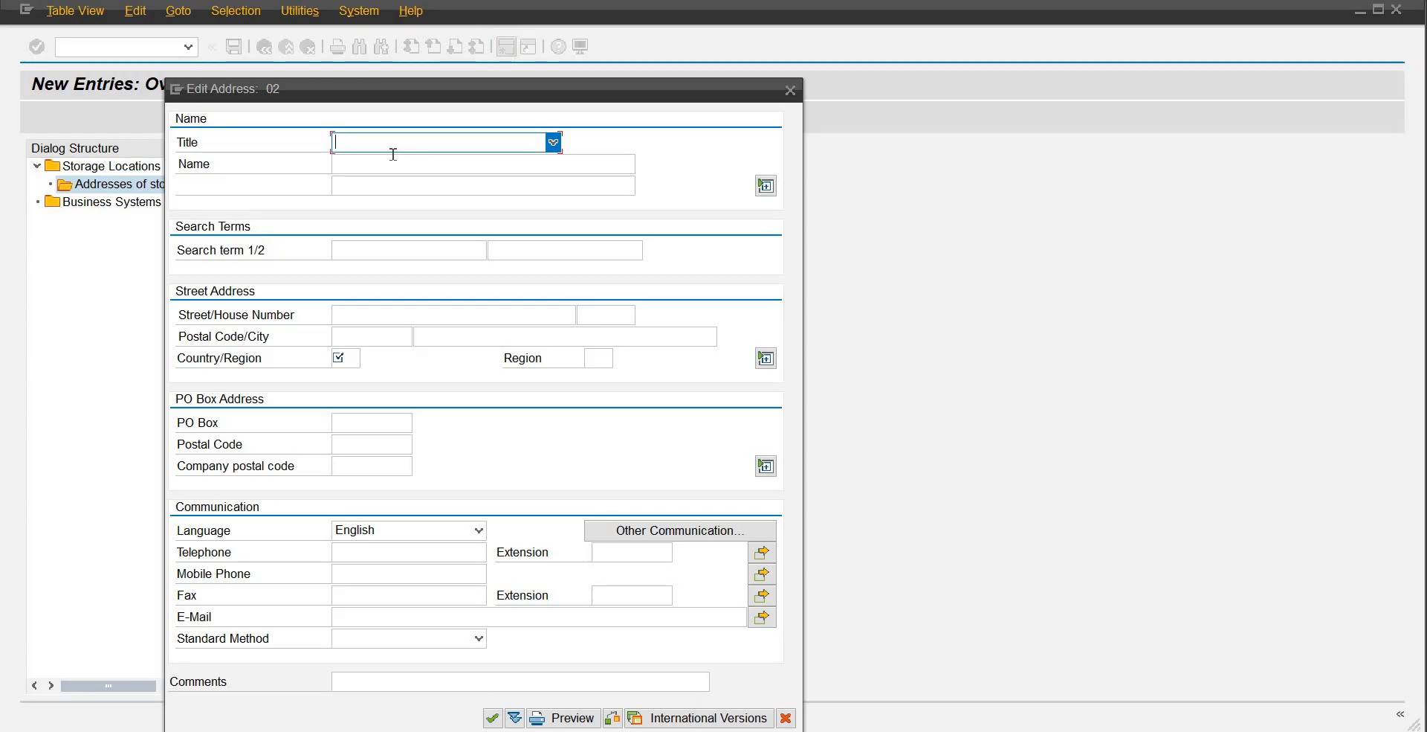
pyautogui.click(380, 163)
pyautogui.click(380, 163)
pyautogui.write('K')
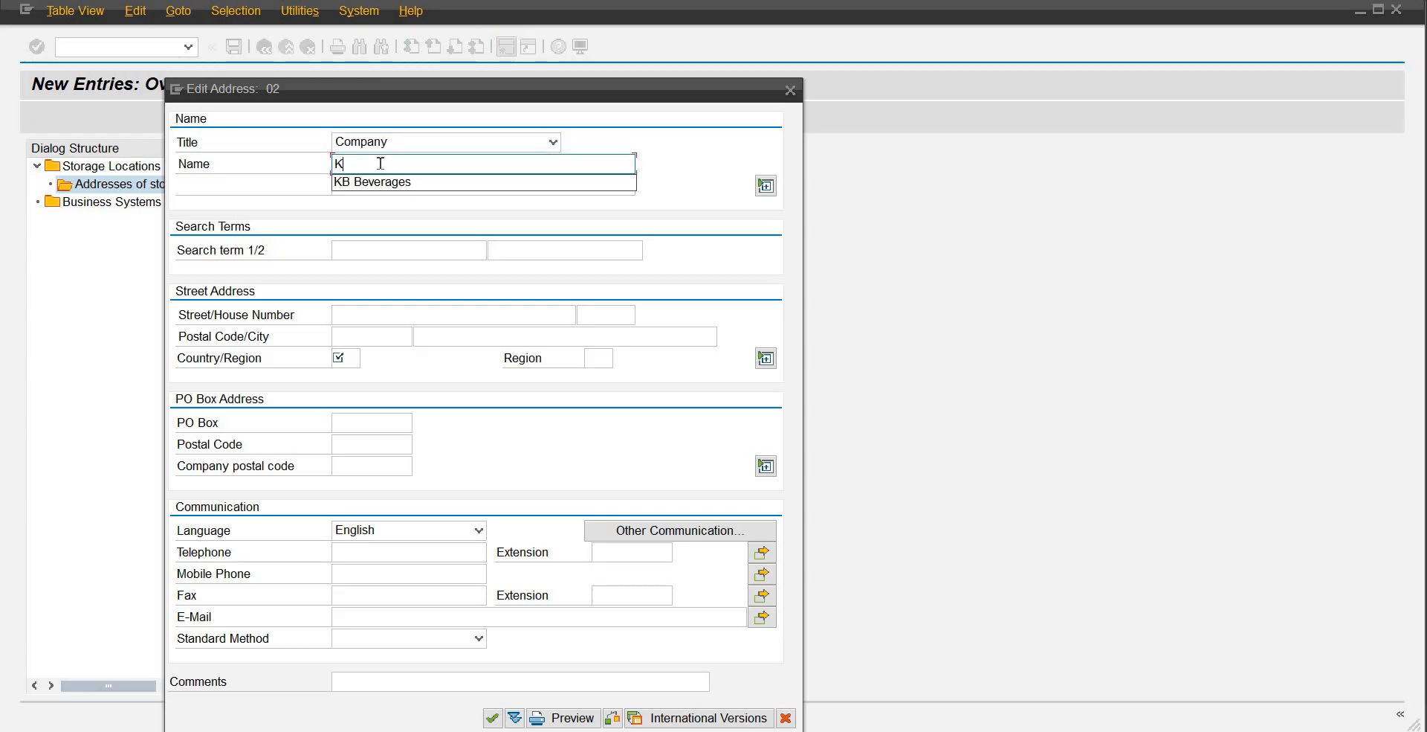
pyautogui.click(371, 181)
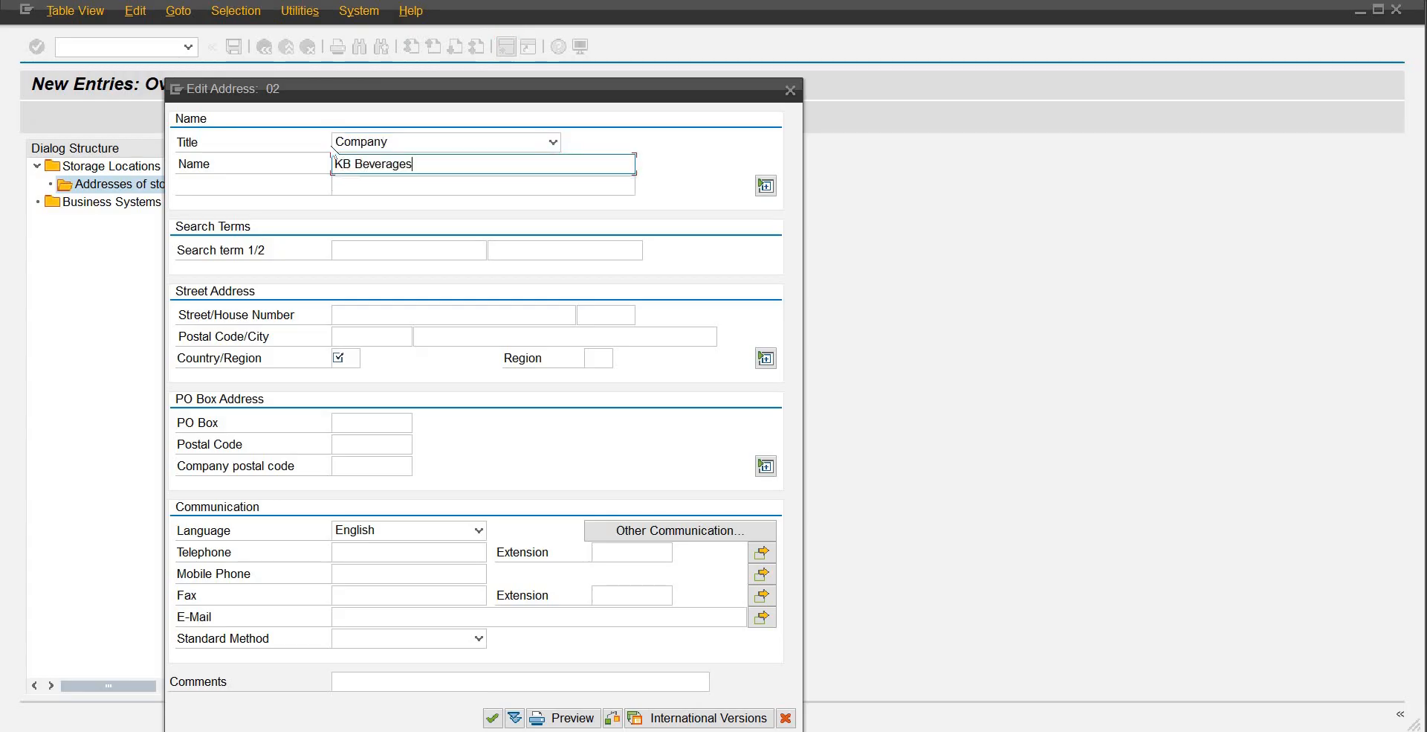
pyautogui.click(342, 359)
pyautogui.write('PK')
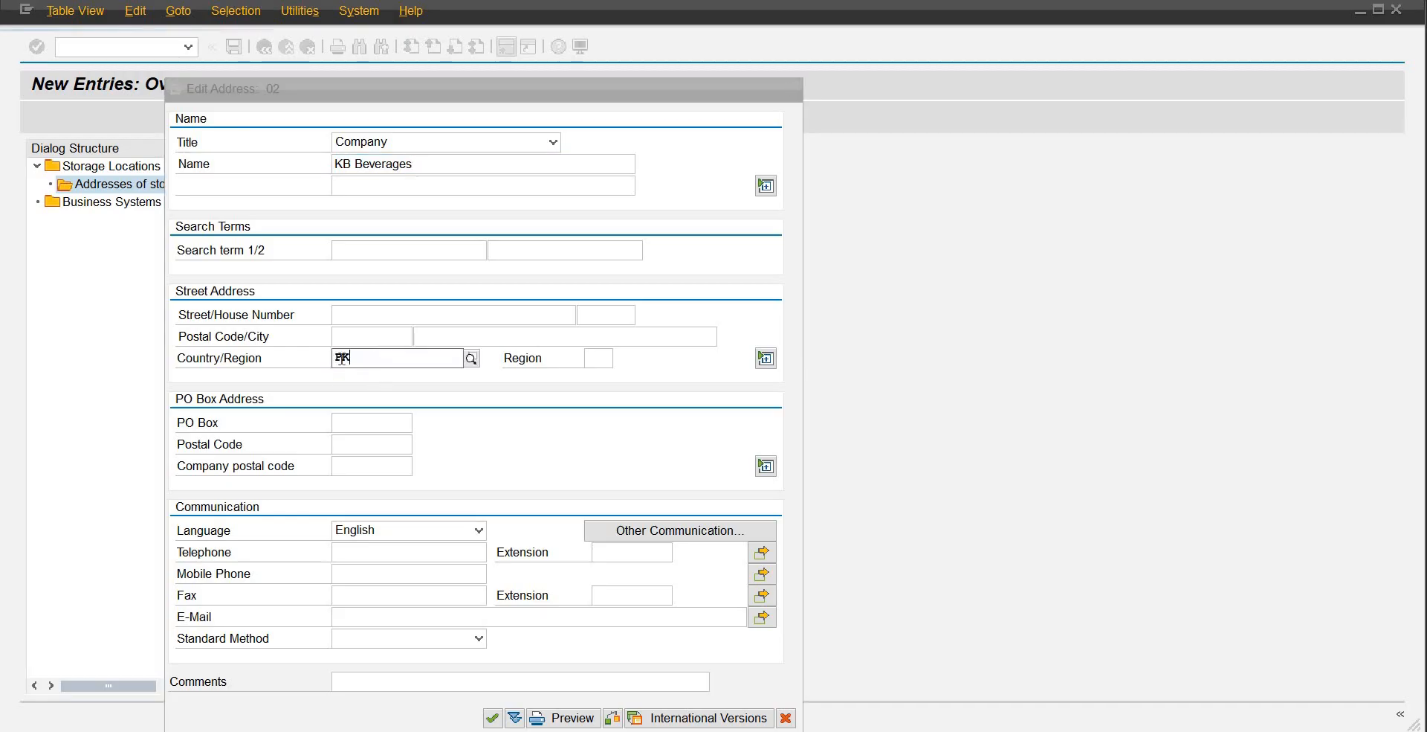
pyautogui.click(389, 394)
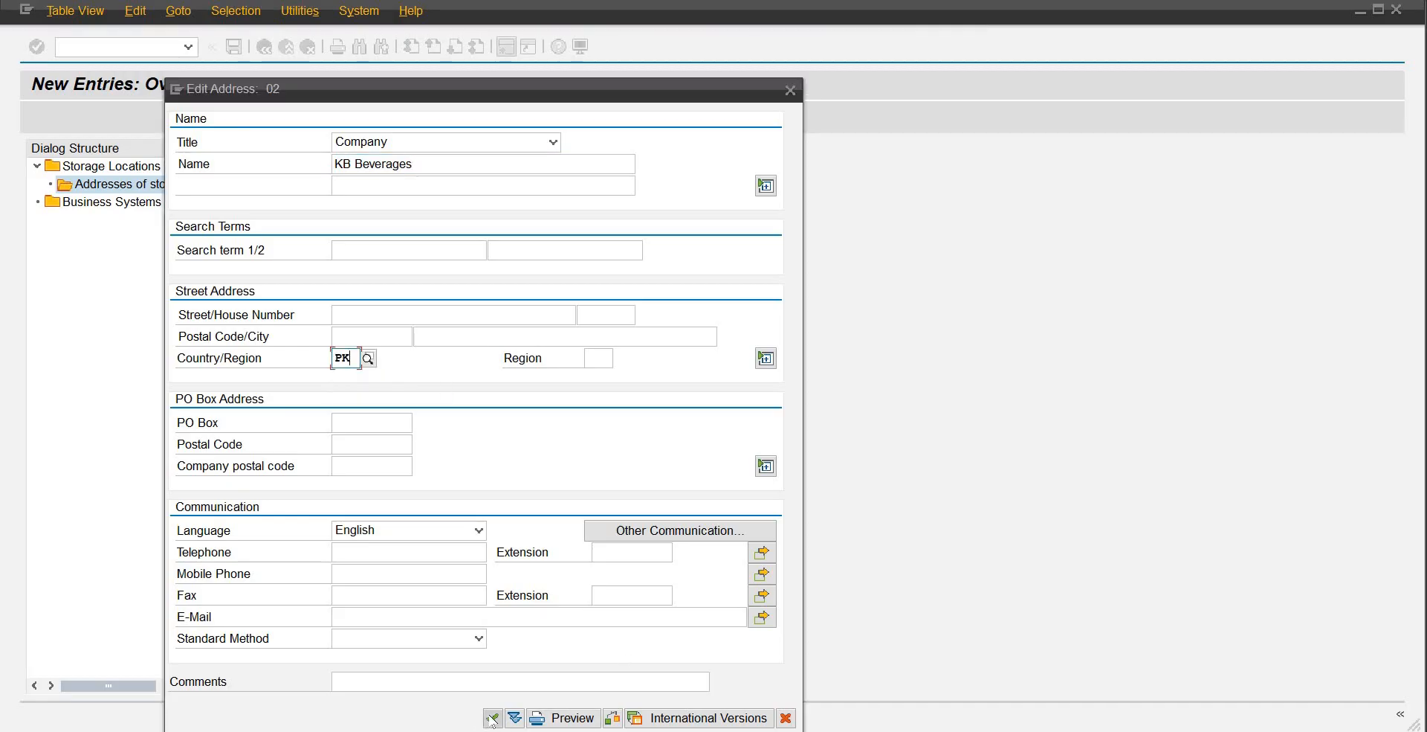
pyautogui.press('Return')
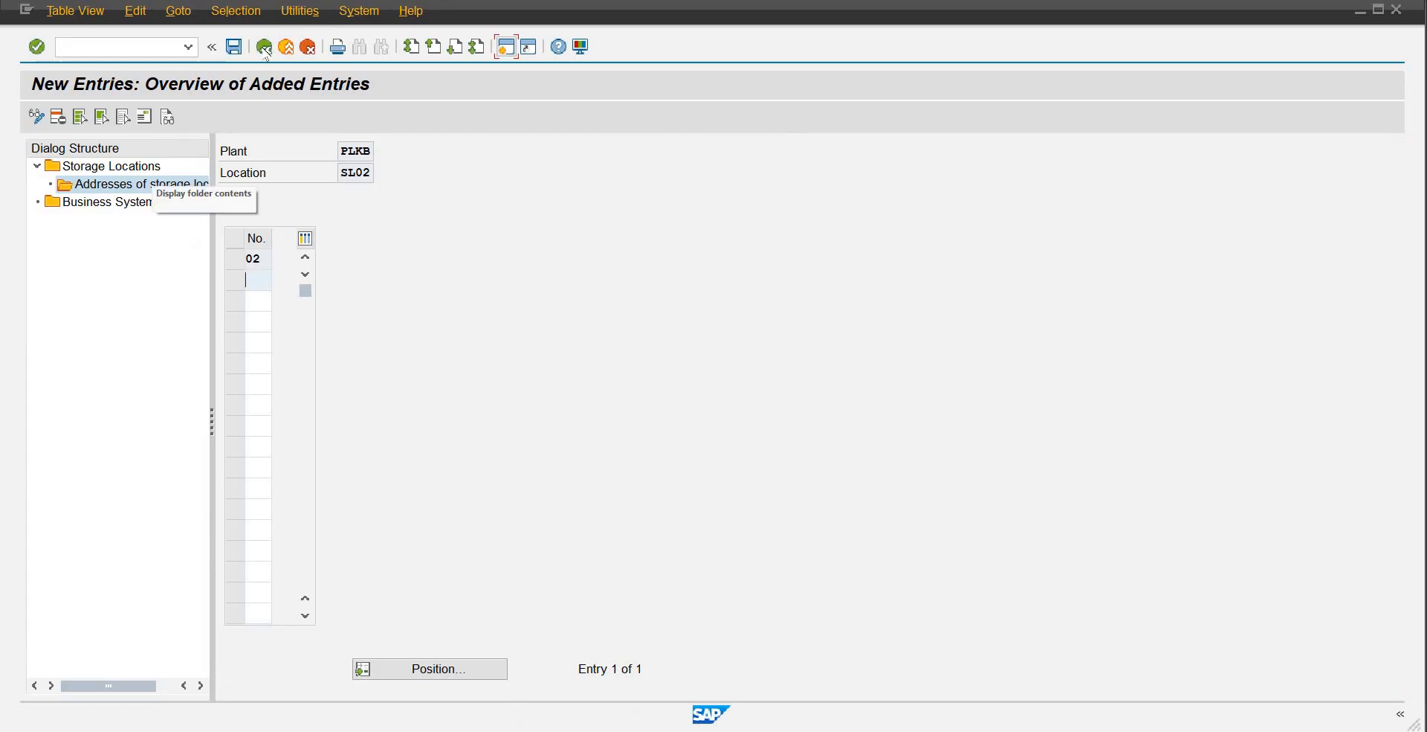
# - Return to the storage location list, open the addresses of SL03 and add a new address entry numbered 03
pyautogui.click(265, 49)
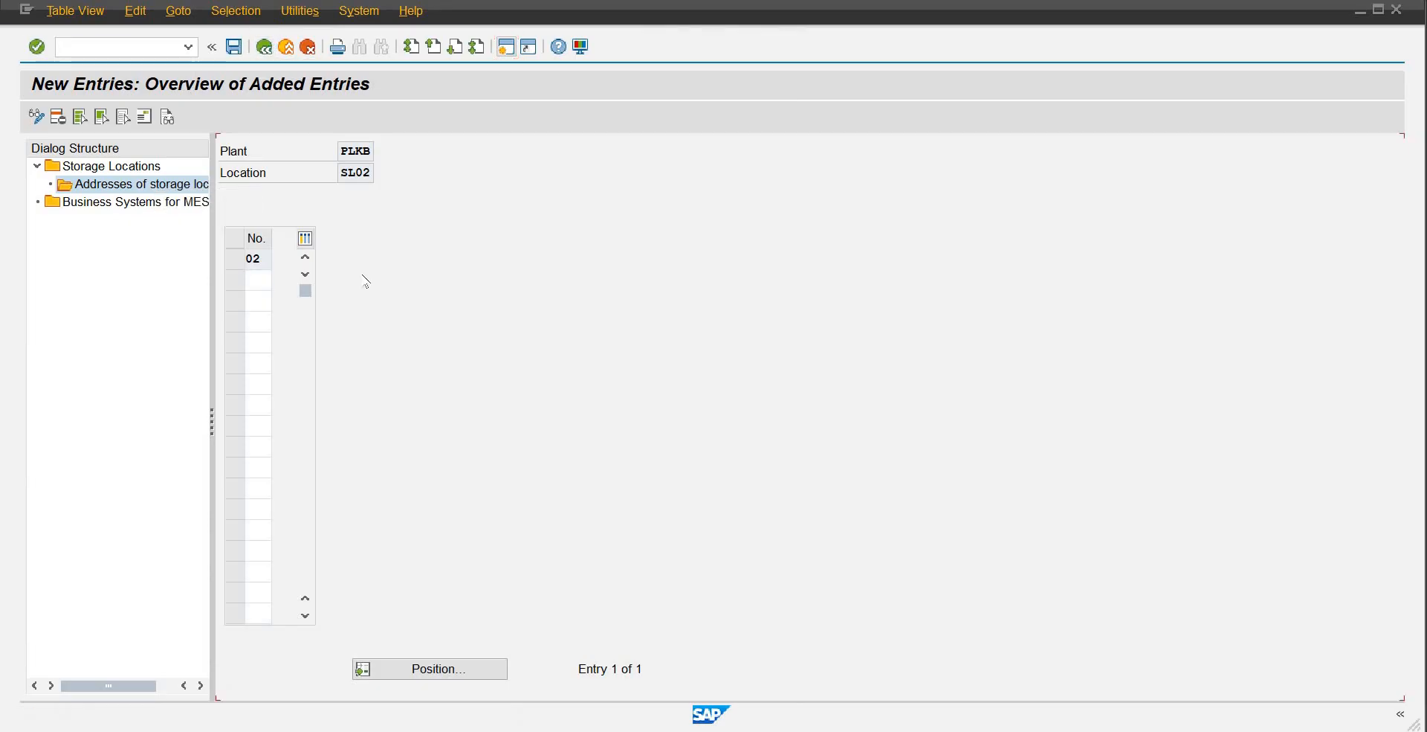
pyautogui.click(264, 47)
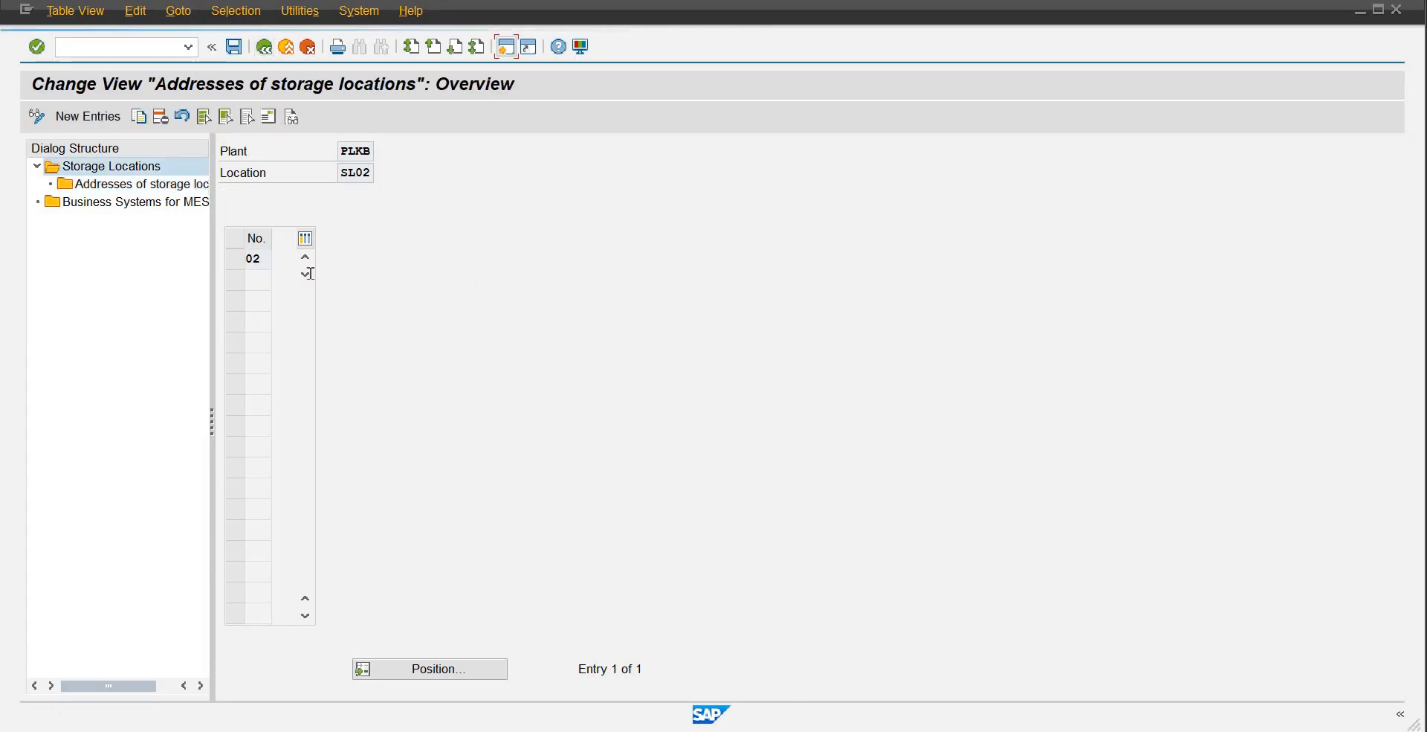
pyautogui.click(227, 278)
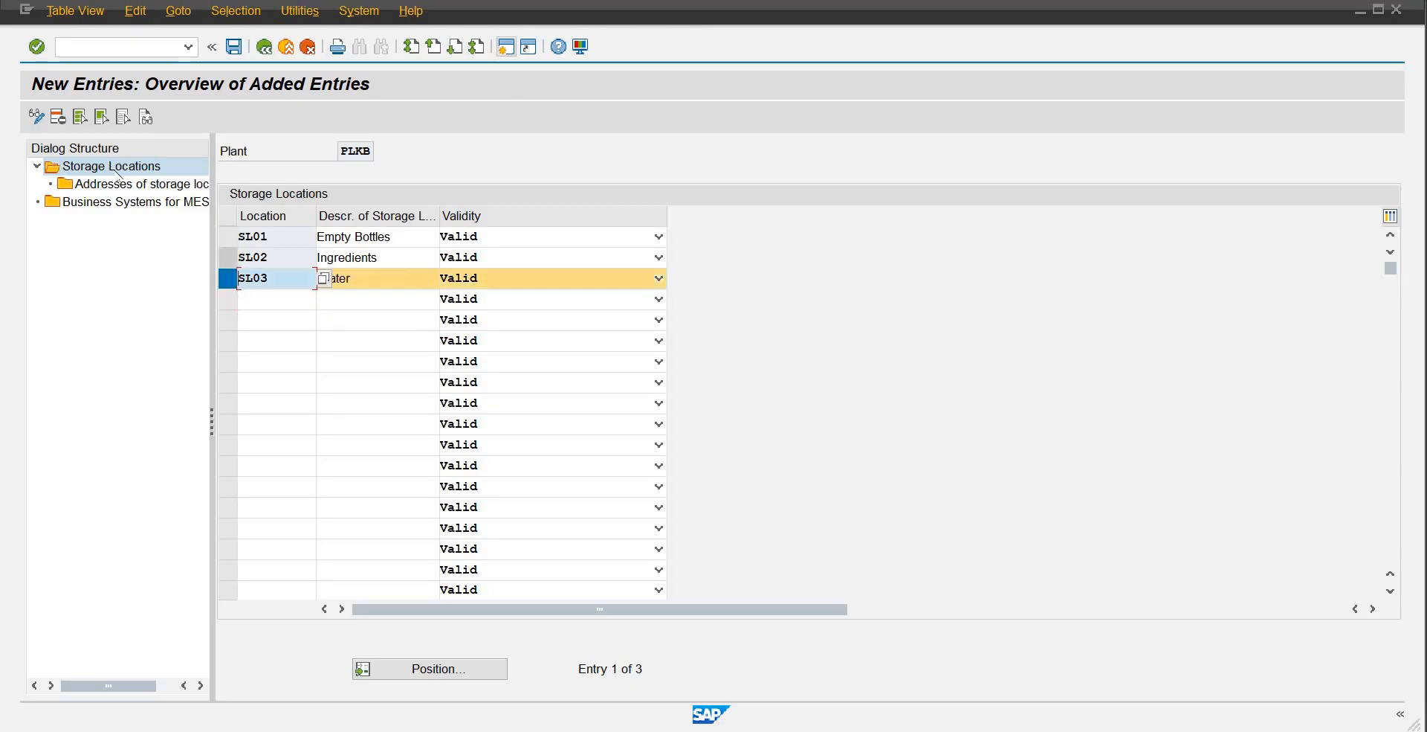
pyautogui.doubleClick(120, 186)
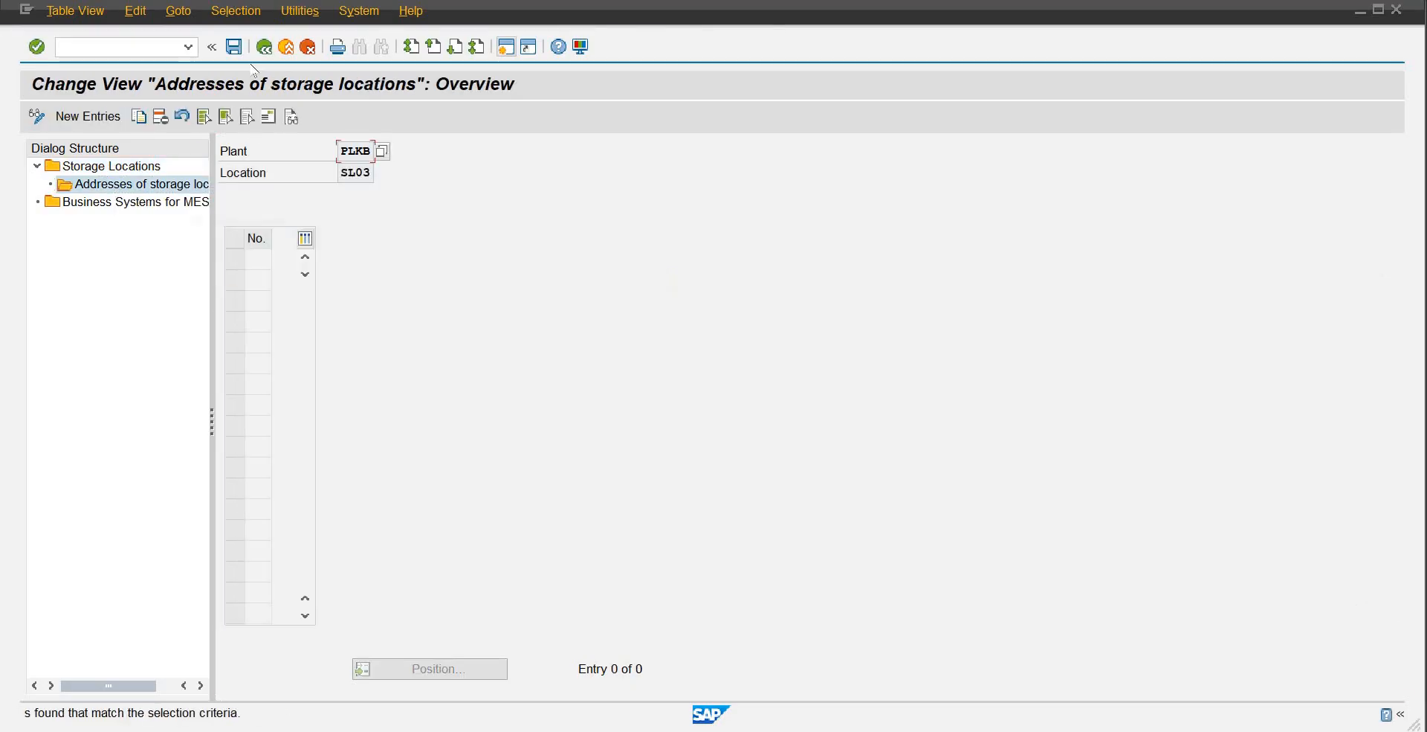
pyautogui.click(87, 116)
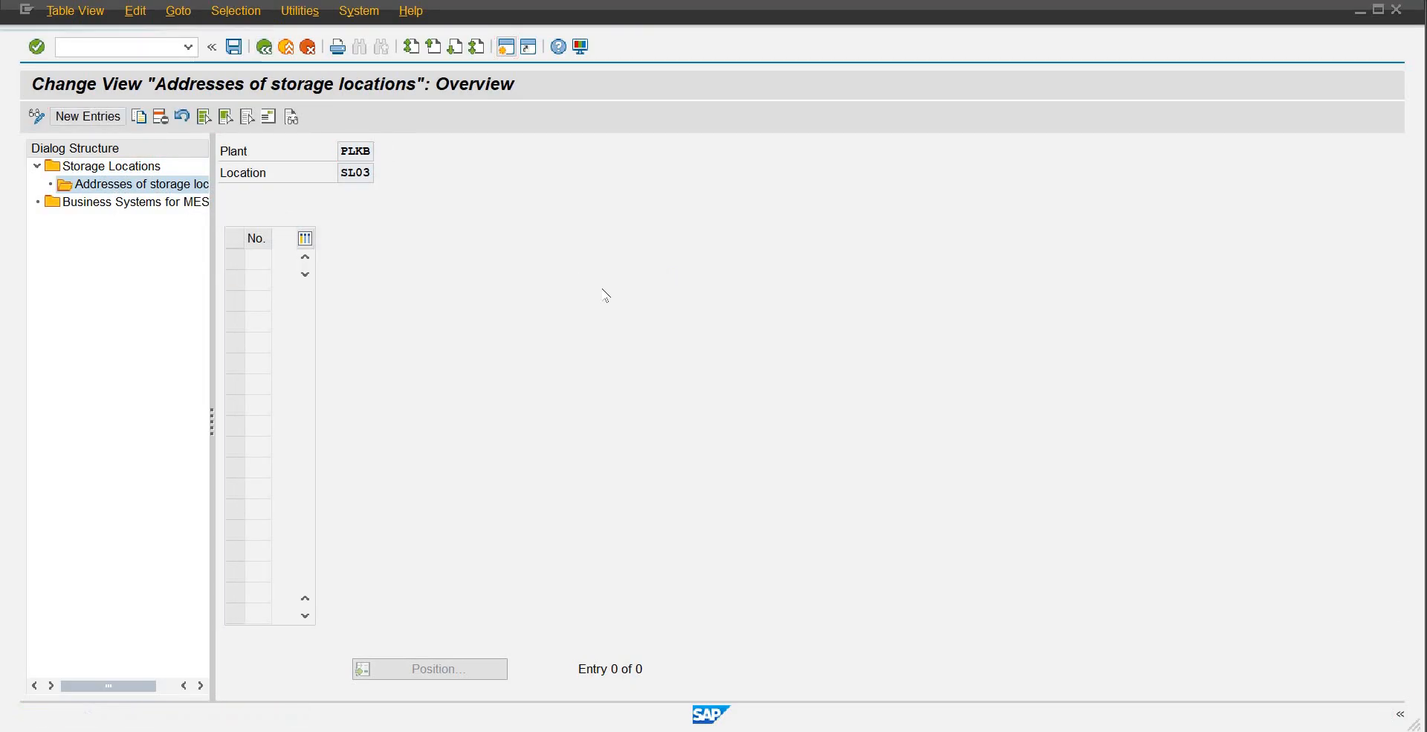
pyautogui.write('03')
pyautogui.press('Return')
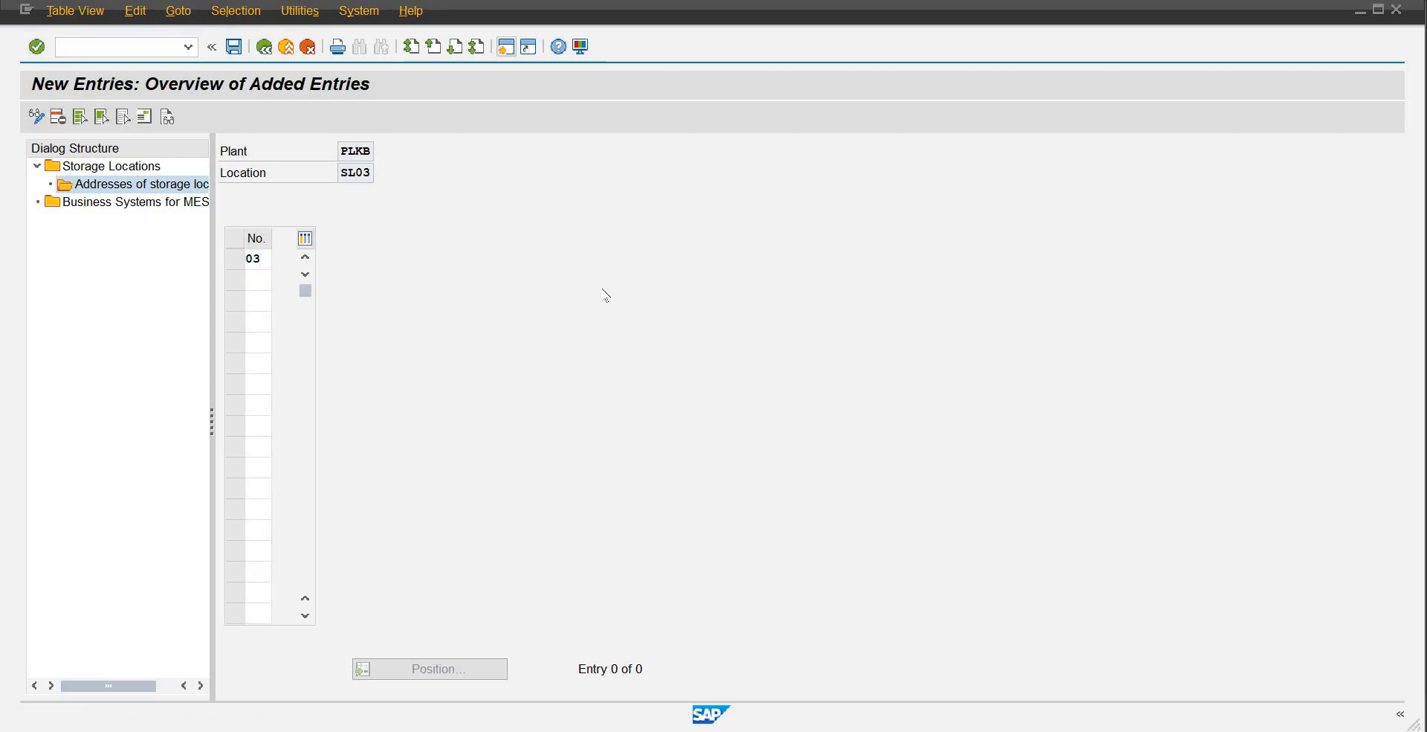
# - Fill in address 03 of SL03 with title Company, name KB Beverages and country PK, and accept it
pyautogui.press('c')
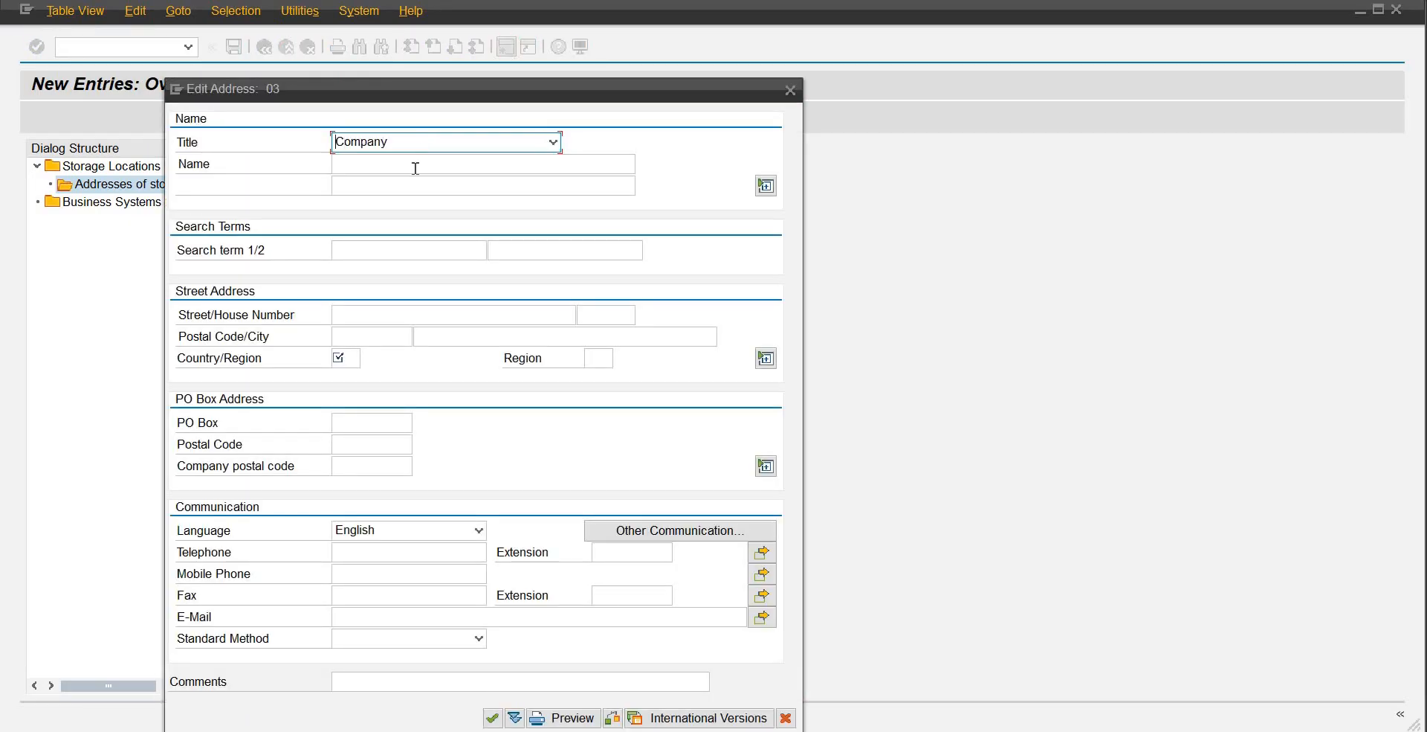
pyautogui.click(416, 168)
pyautogui.write('KB')
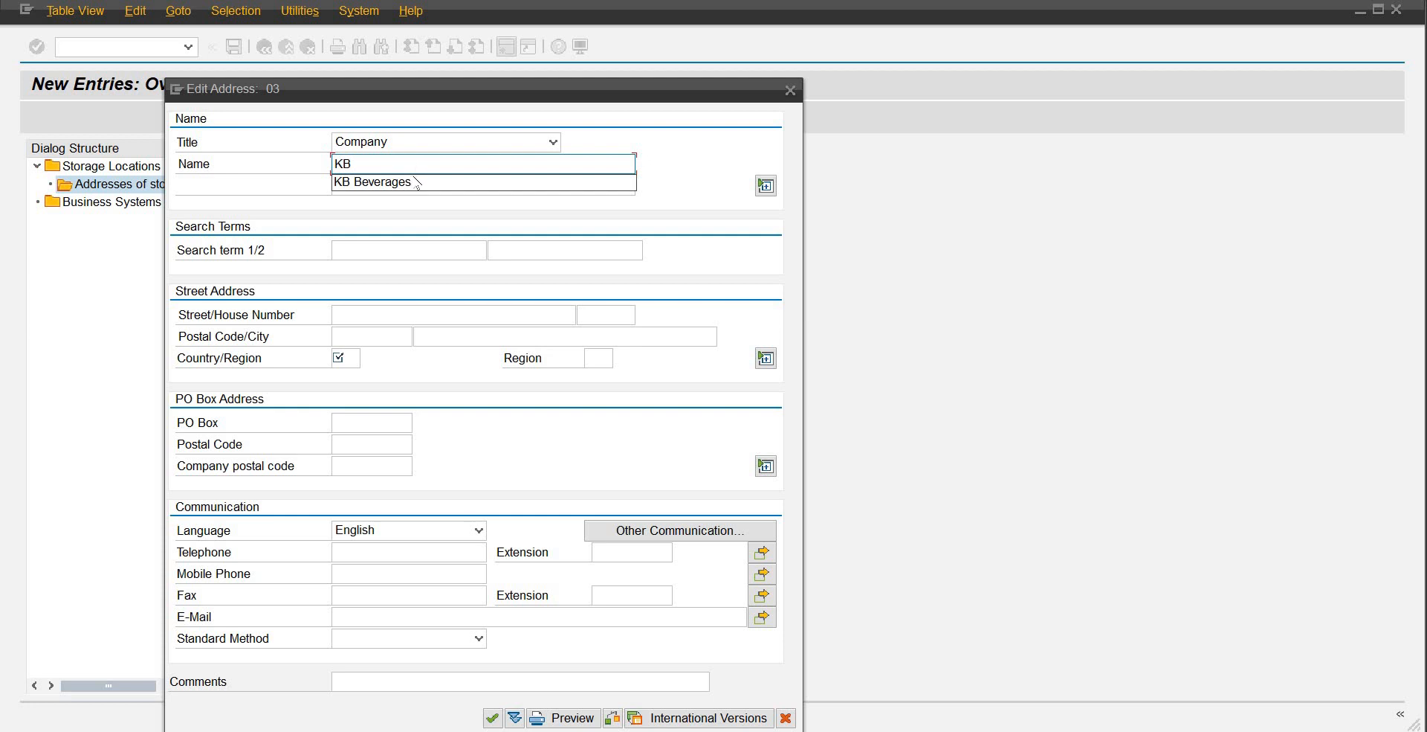
pyautogui.press('Down')
pyautogui.press('Return')
pyautogui.click(351, 358)
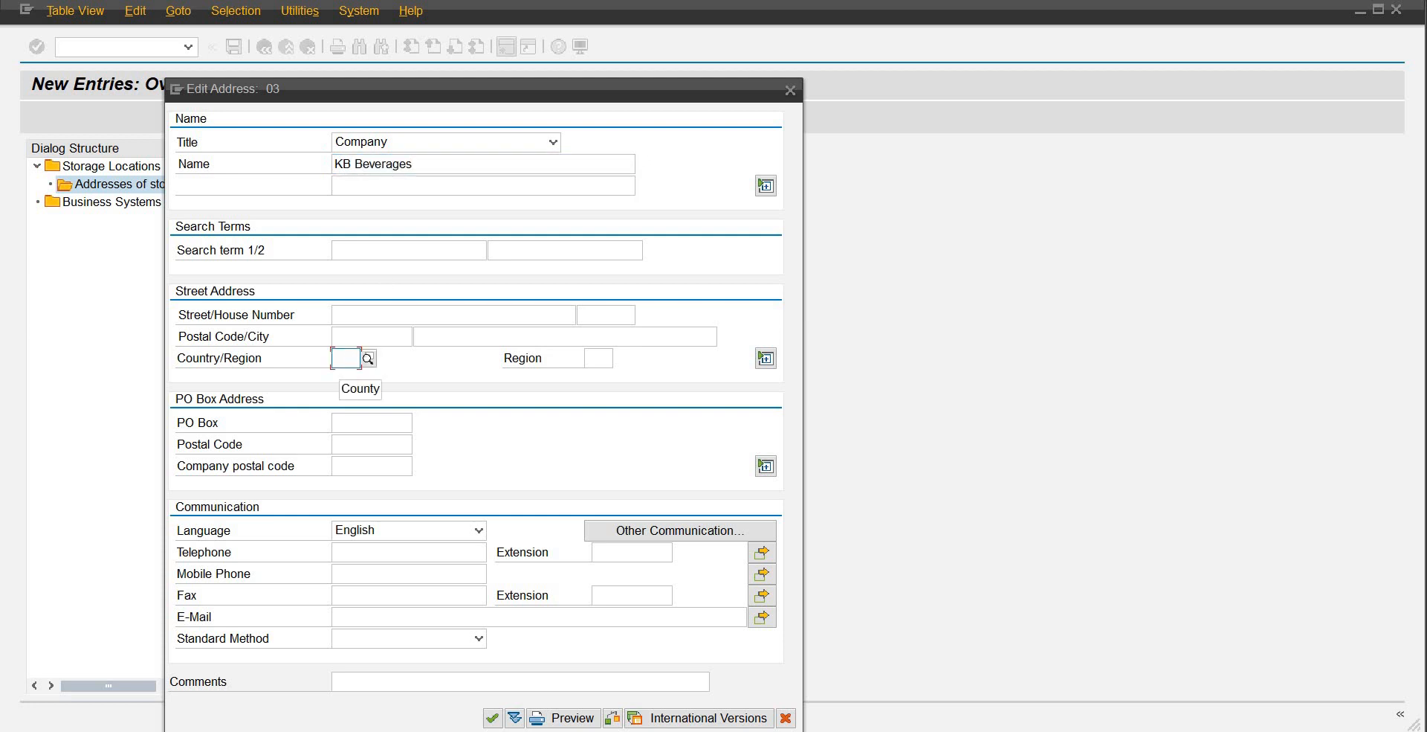
pyautogui.write('pk')
pyautogui.press('Return')
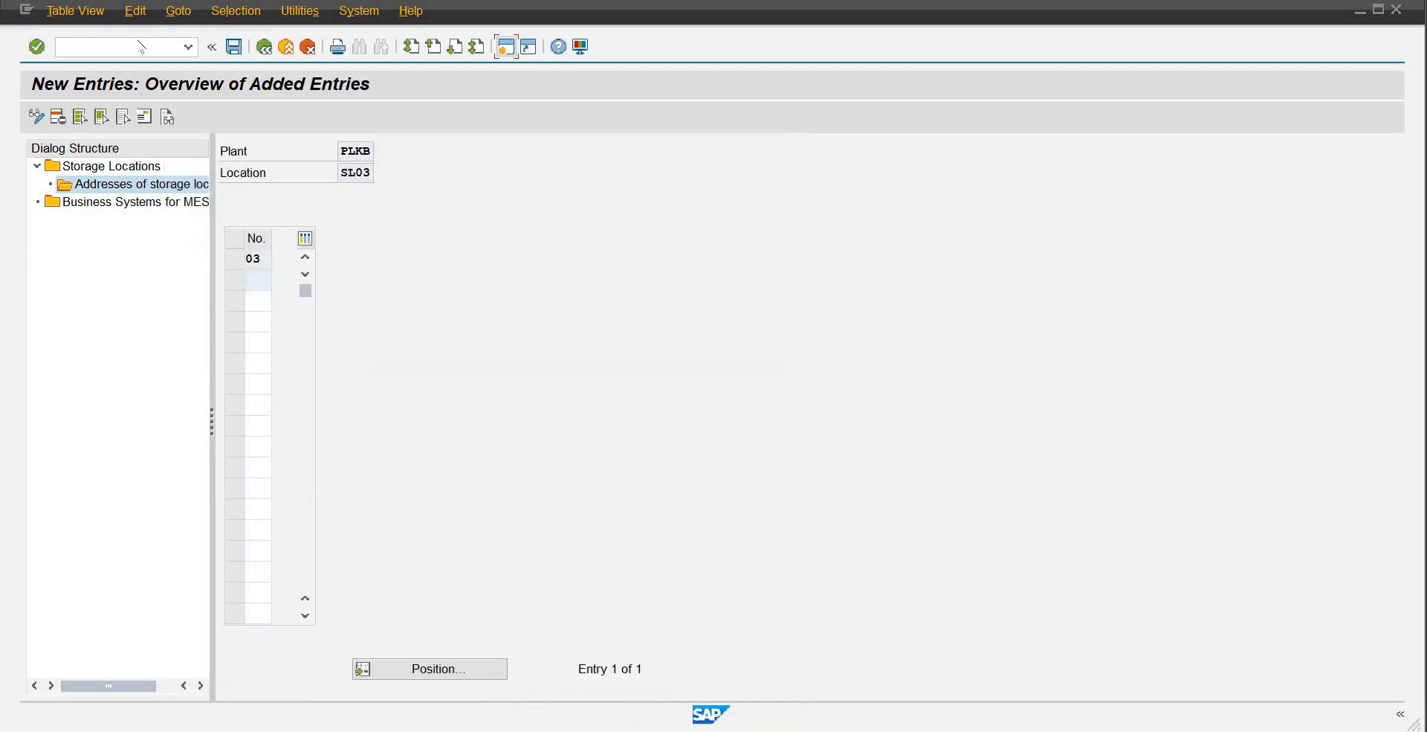
# - Save the storage locations and their addresses under the proposed customizing request, and go back to the implementation guide
pyautogui.click(235, 47)
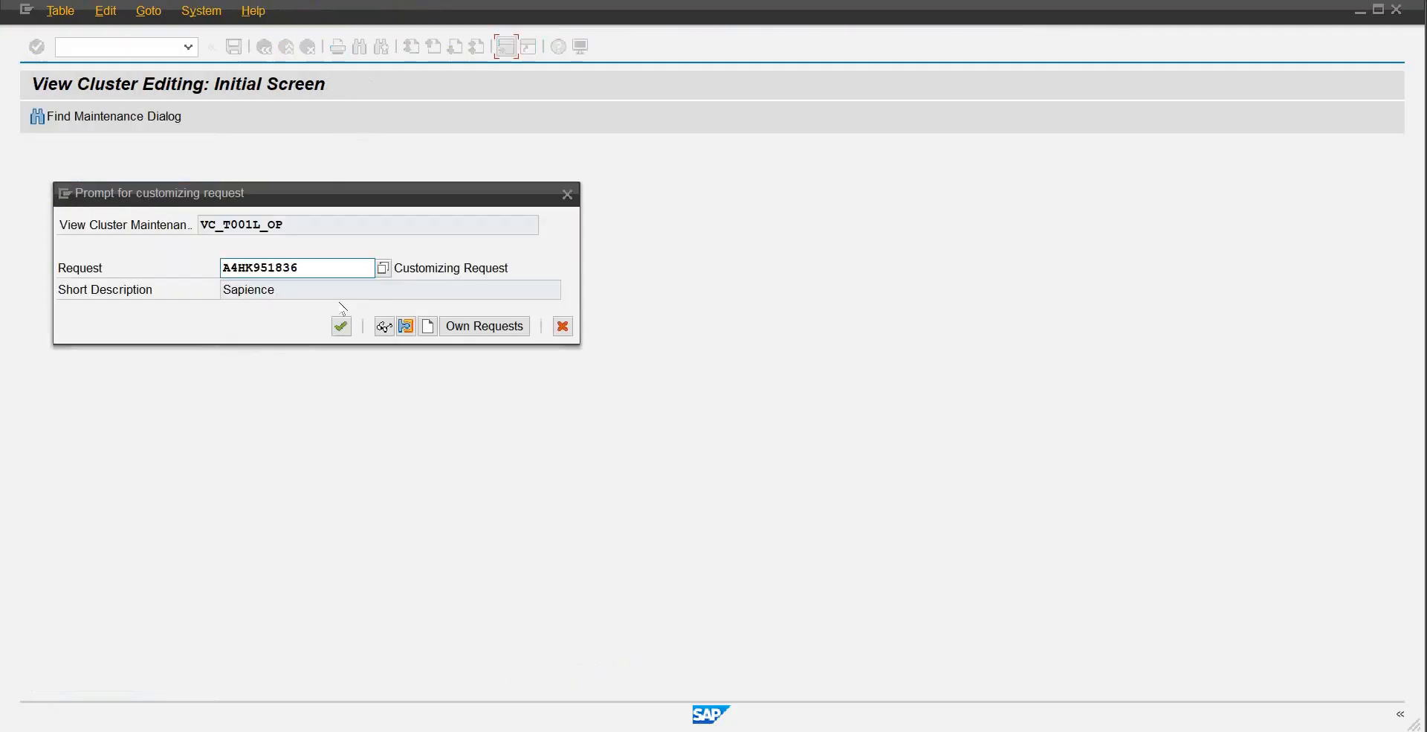
pyautogui.click(341, 325)
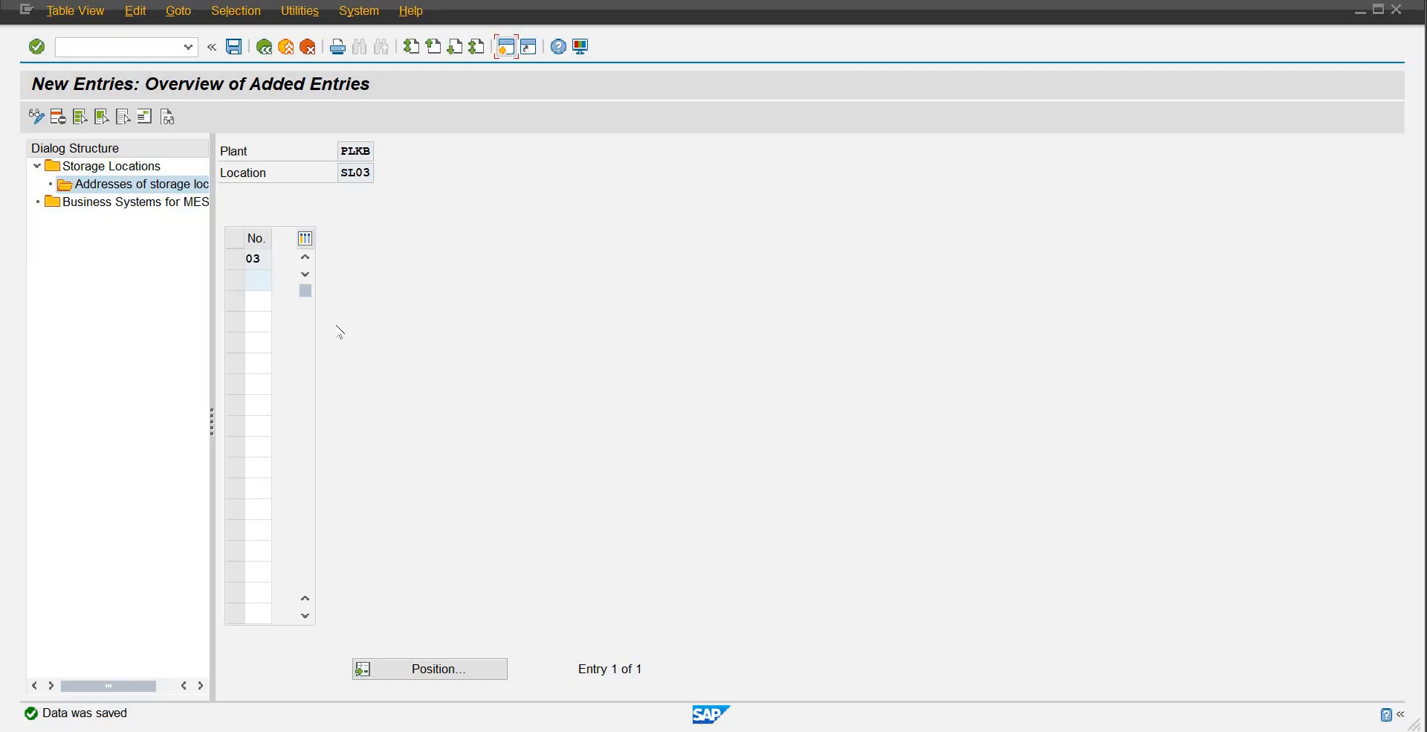
pyautogui.click(264, 48)
pyautogui.click(265, 47)
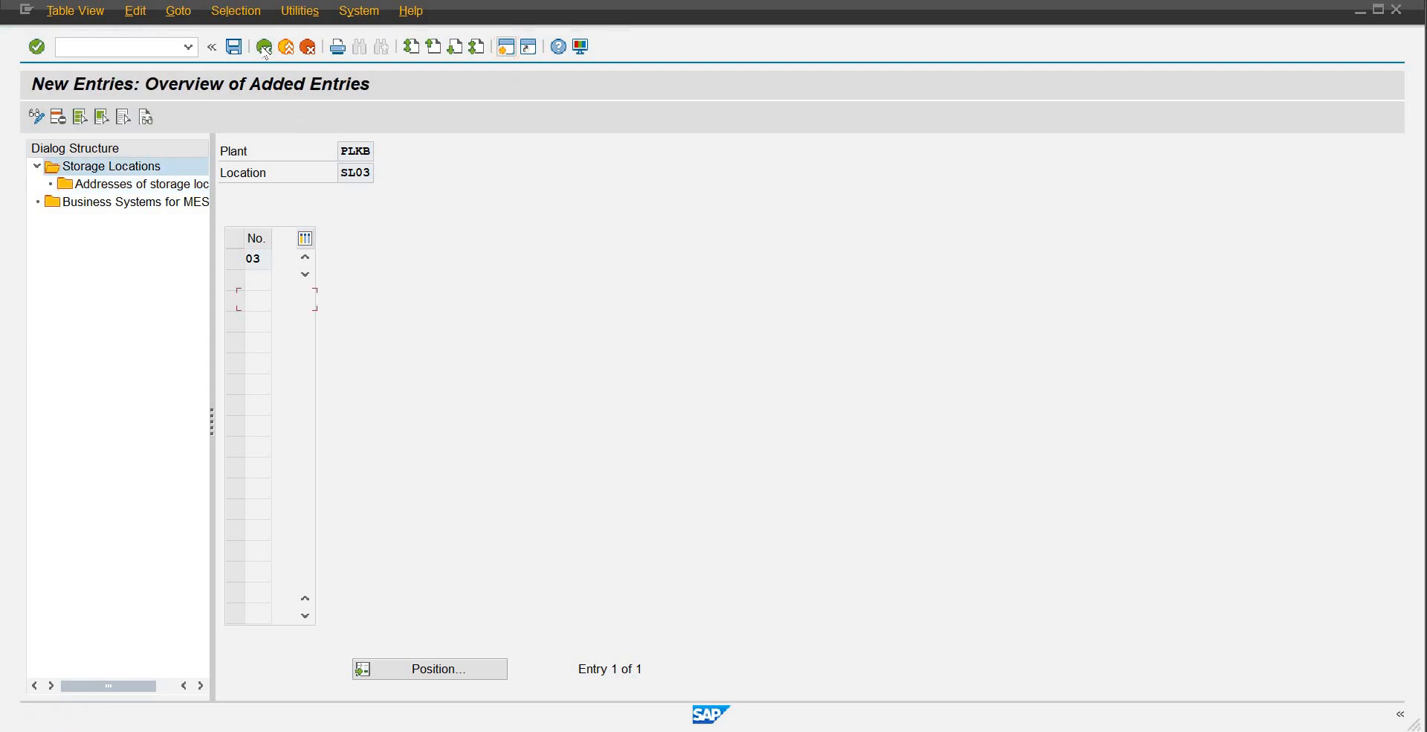
pyautogui.click(264, 48)
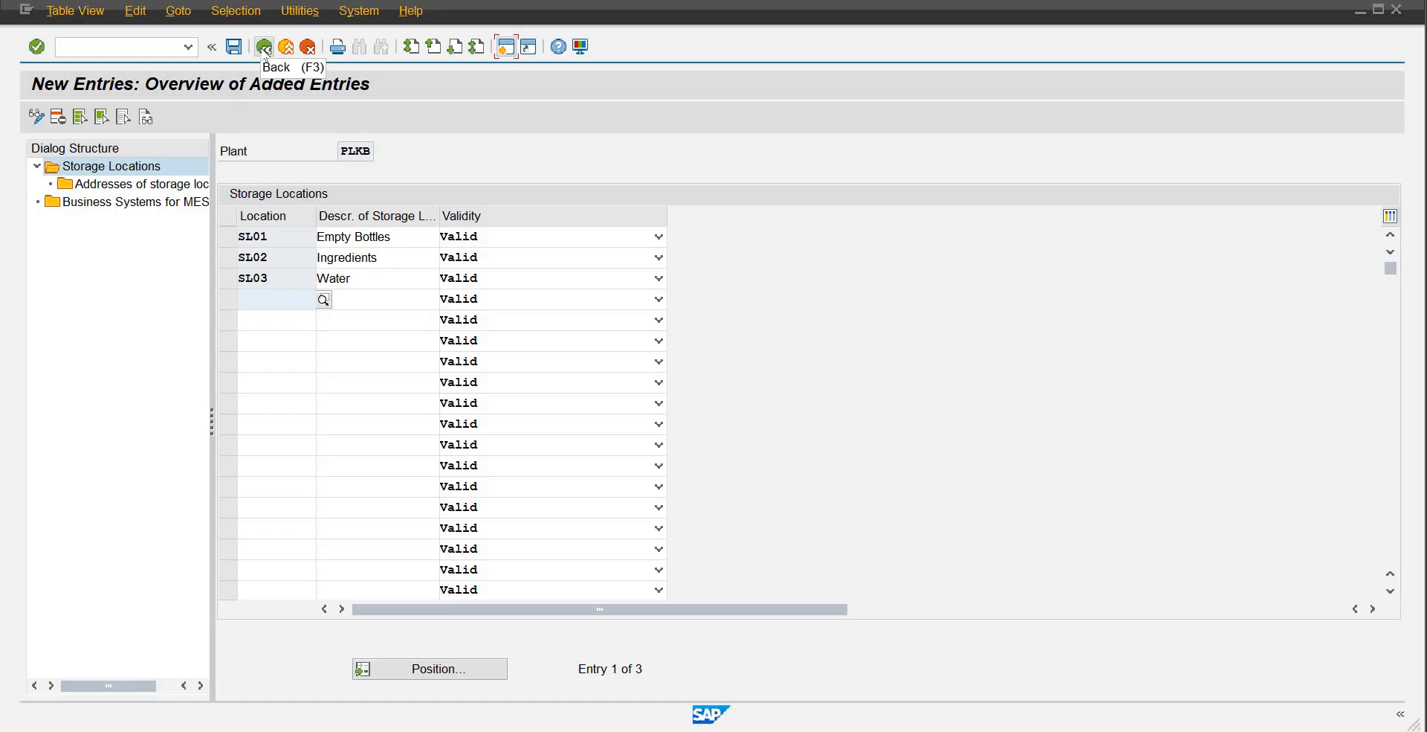
pyautogui.click(265, 48)
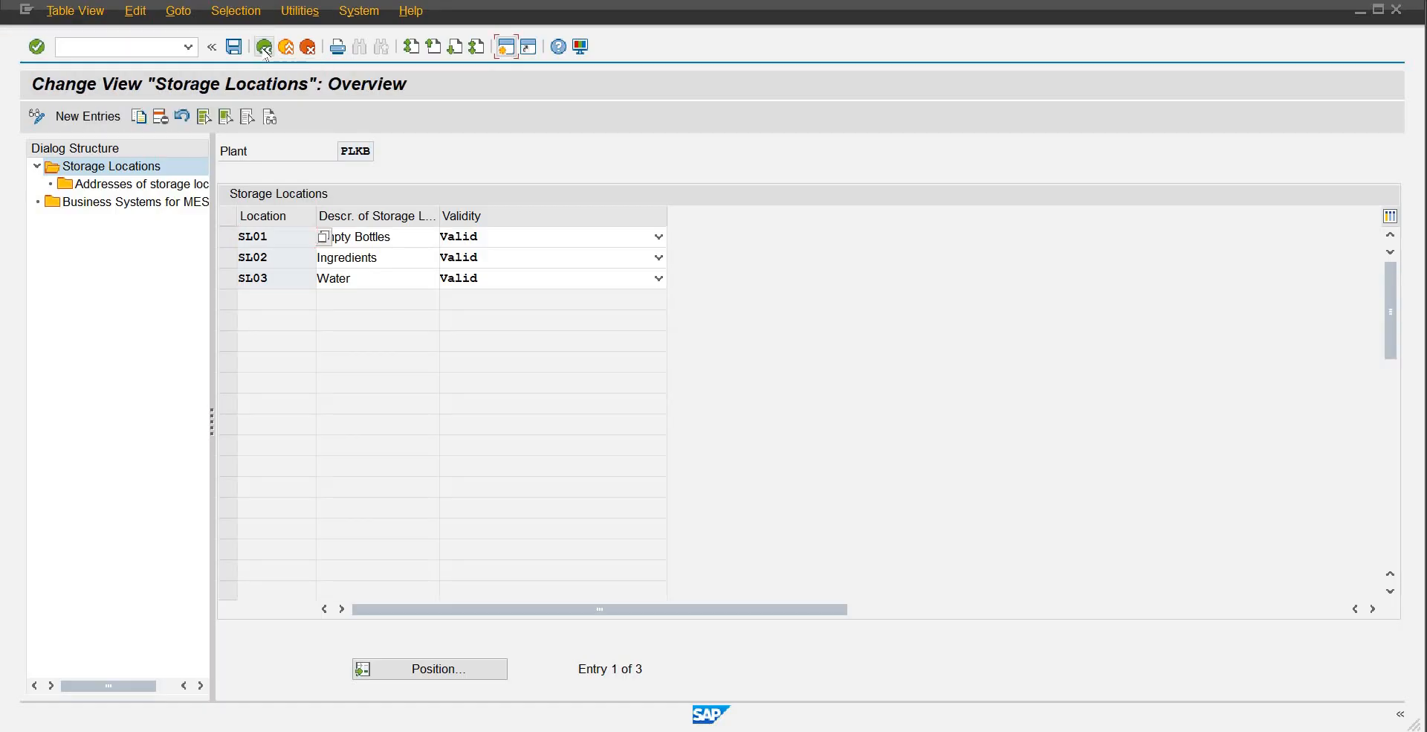
pyautogui.click(264, 48)
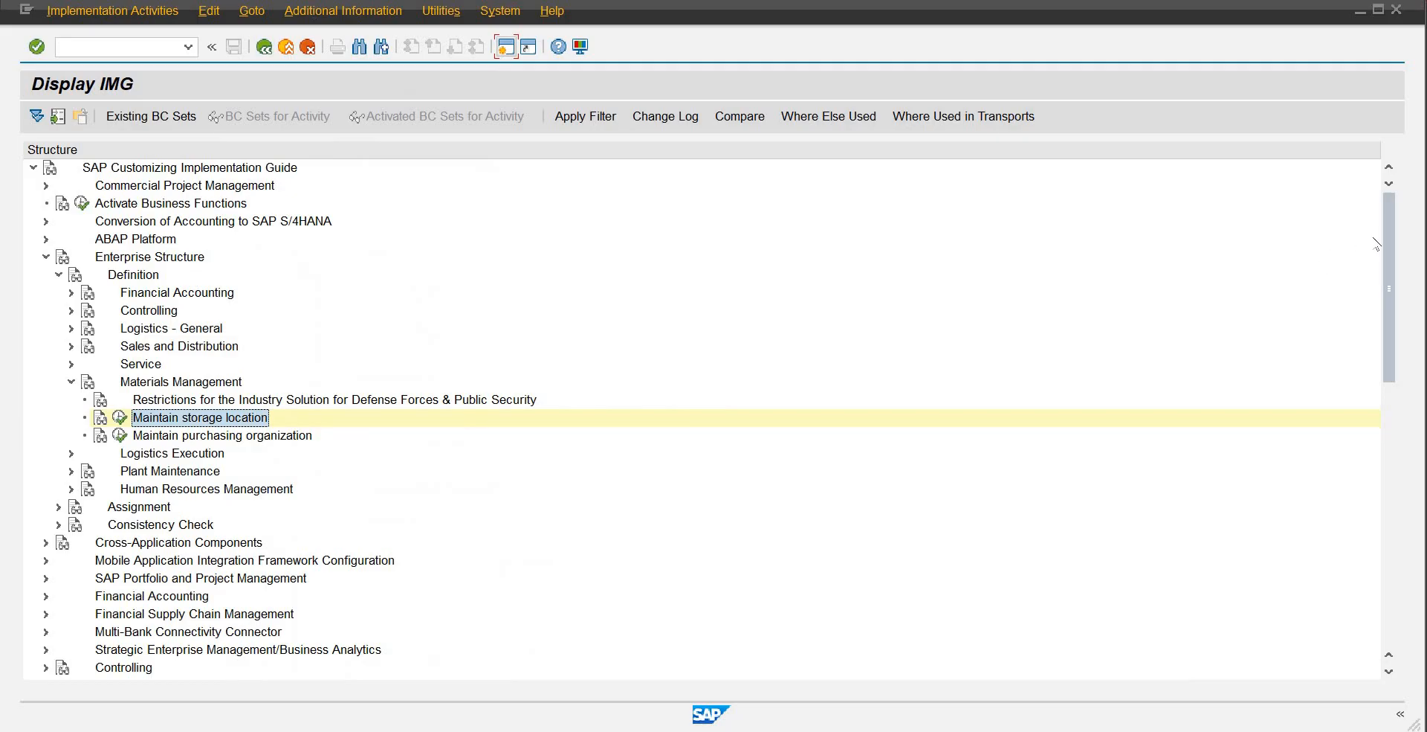
# - Open an additional SAP session, and in the G/L Account Line Item Display session leave the list for its selection screen
pyautogui.click(146, 169)
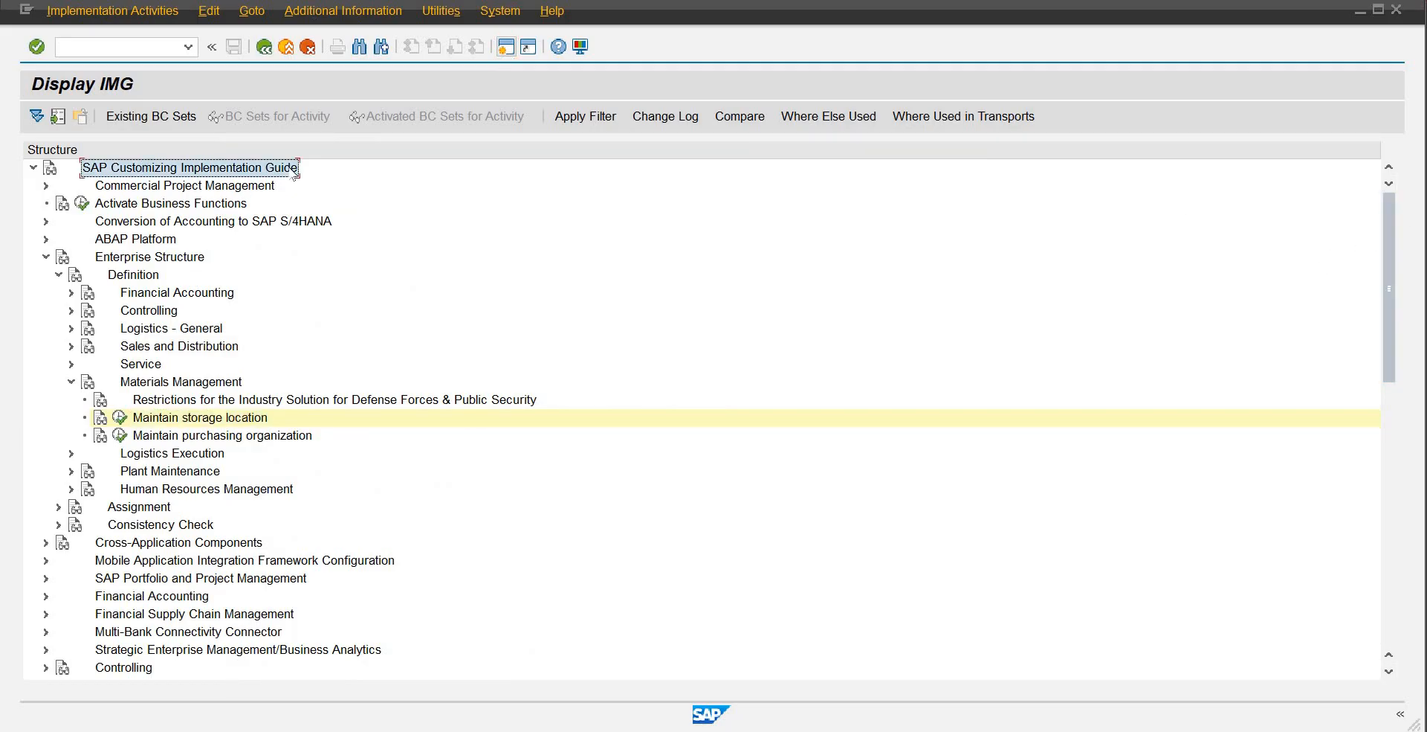
pyautogui.click(506, 48)
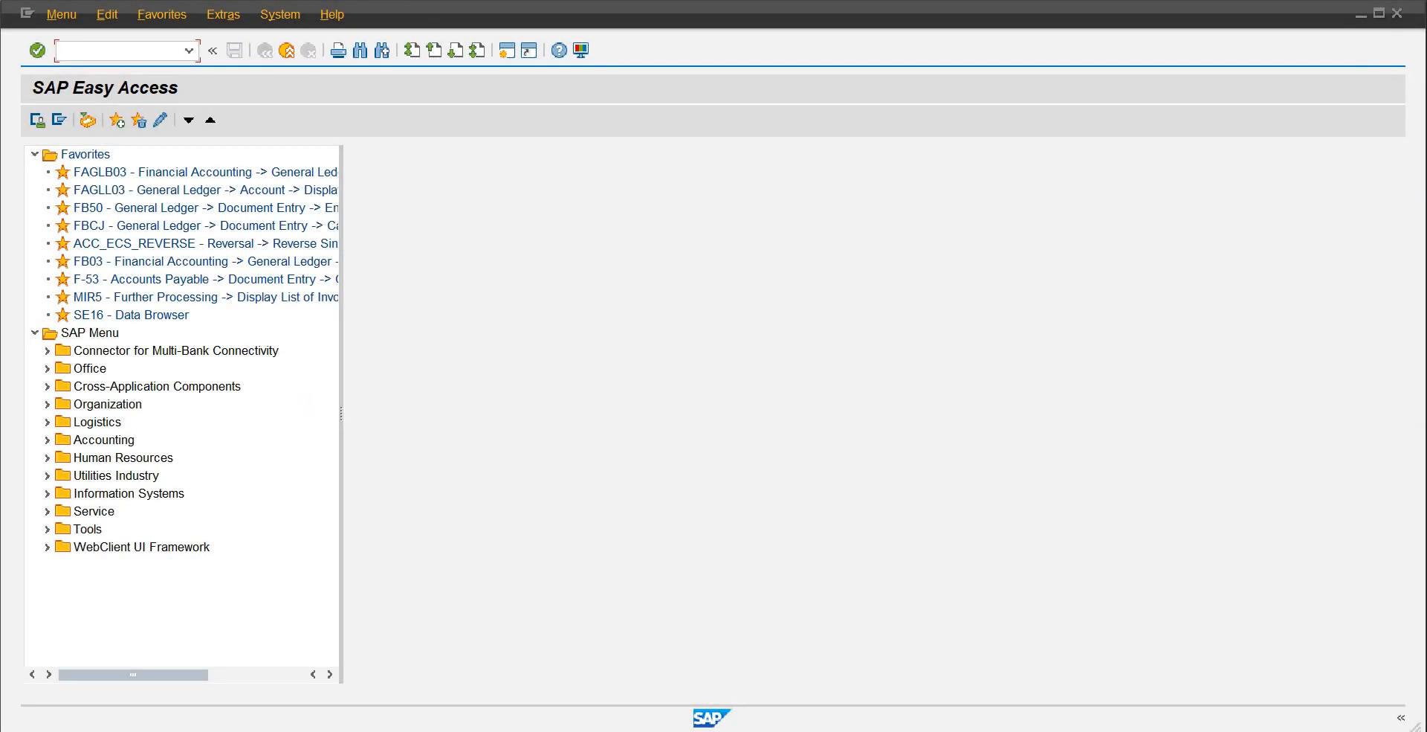
pyautogui.moveTo(704, 728)
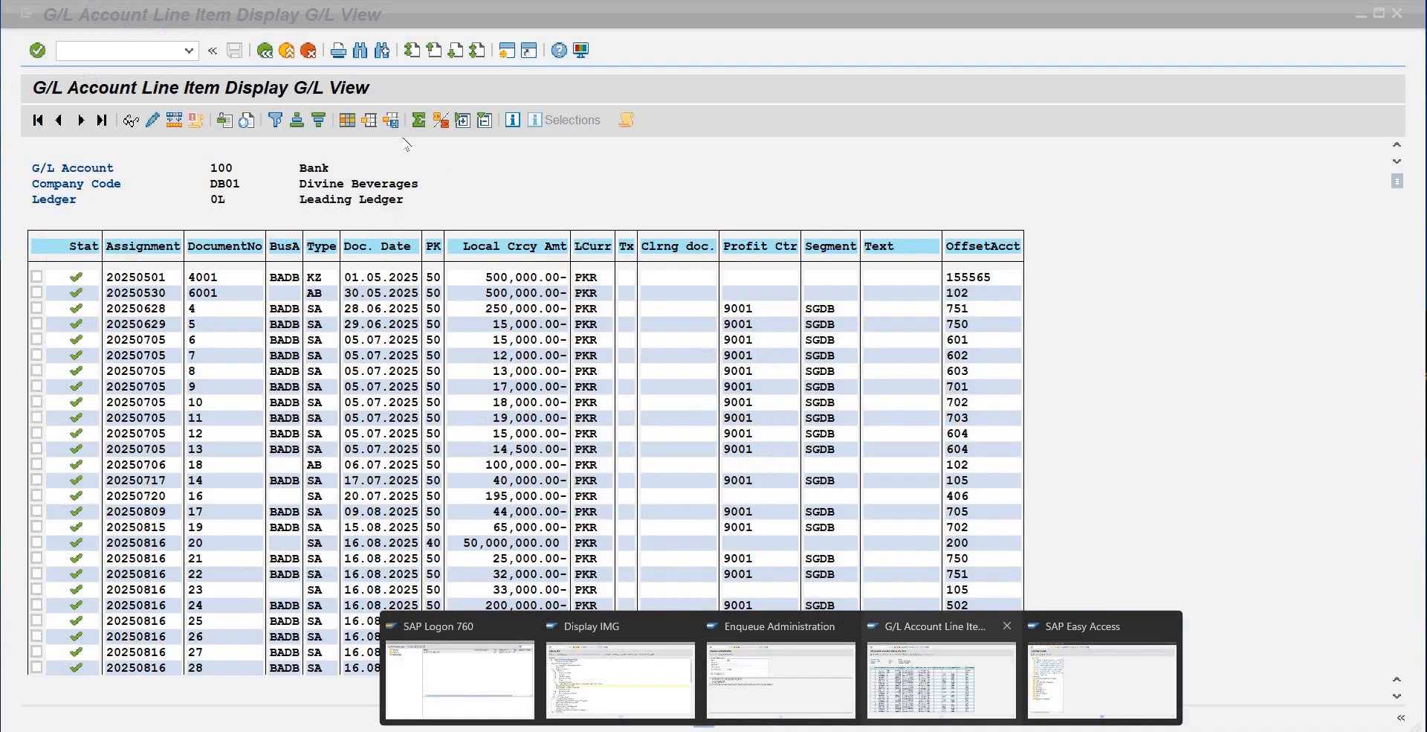
pyautogui.click(921, 668)
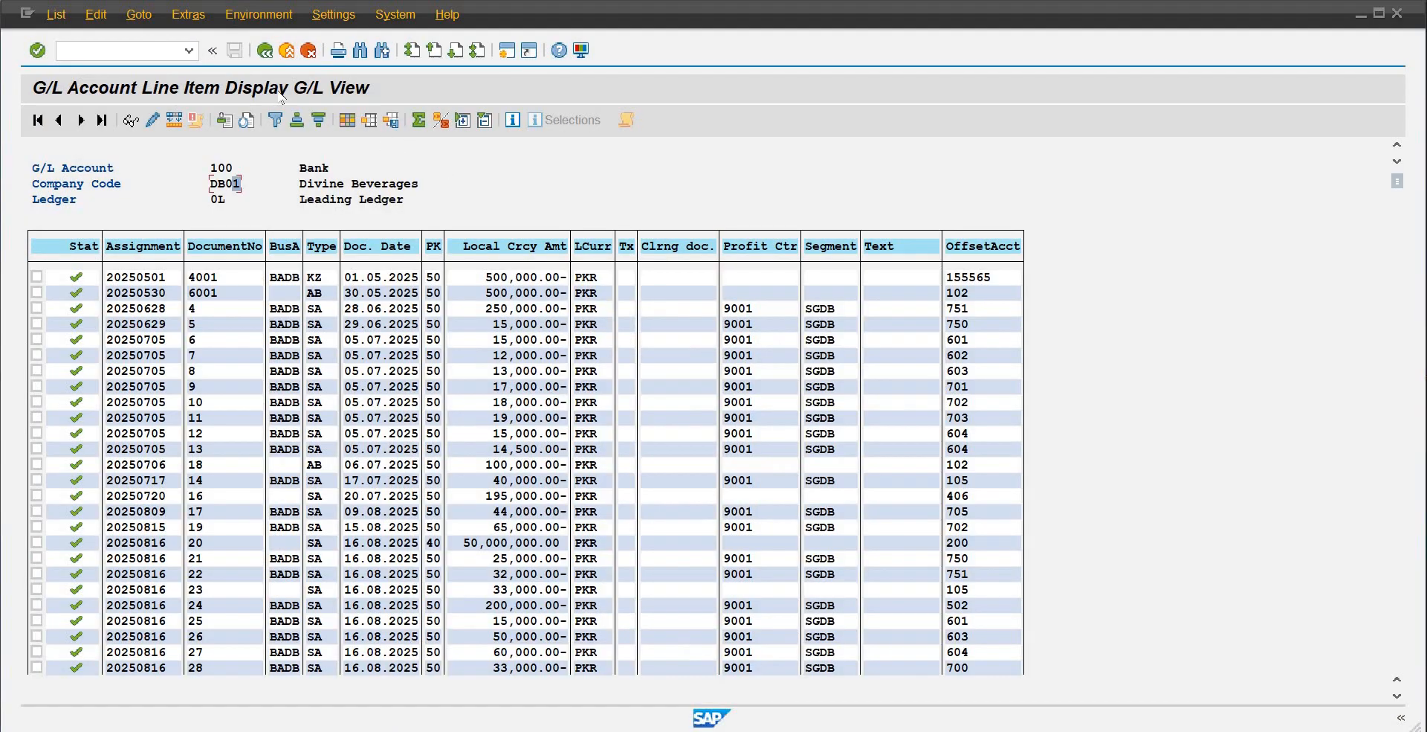
pyautogui.click(287, 50)
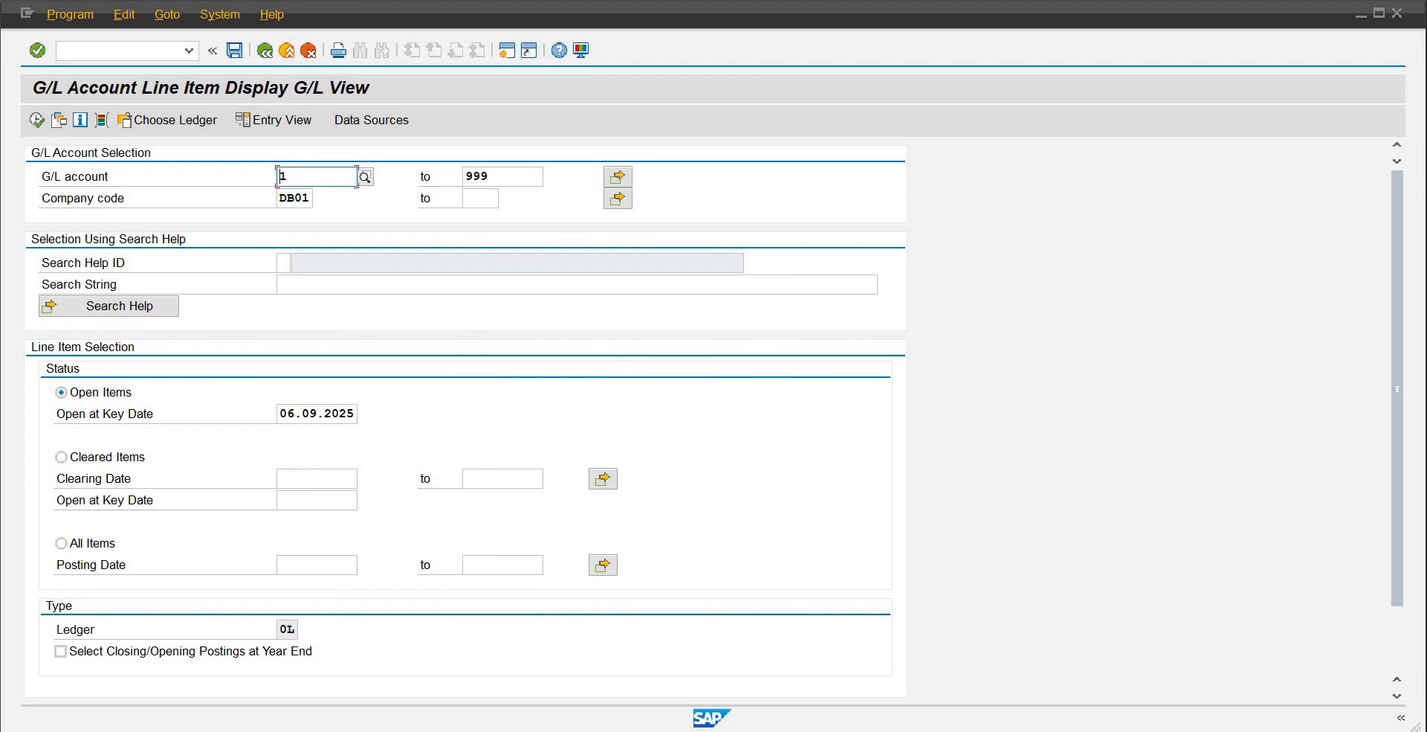
# - Switch back to the Display IMG session and open the Maintain purchasing organization activity under Materials Management
pyautogui.moveTo(703, 729)
pyautogui.click(622, 669)
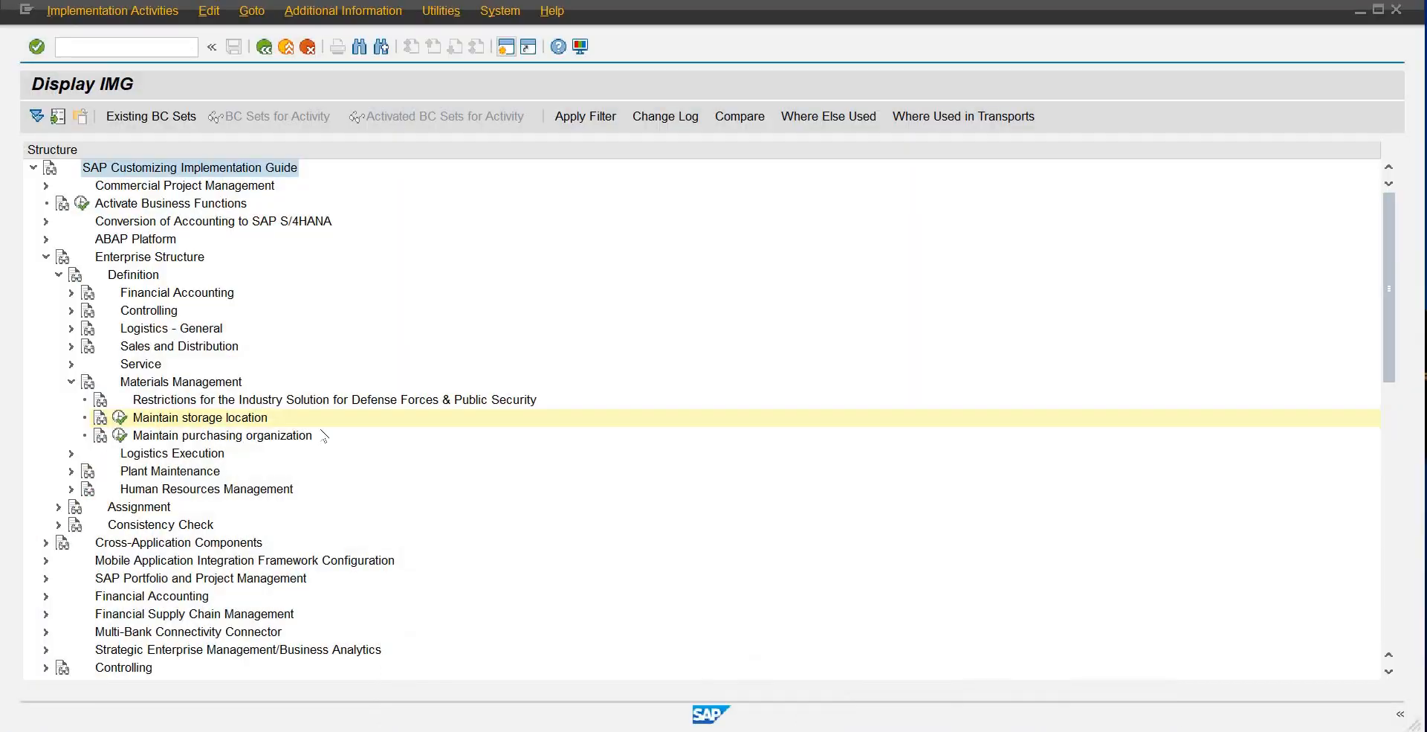
pyautogui.click(223, 437)
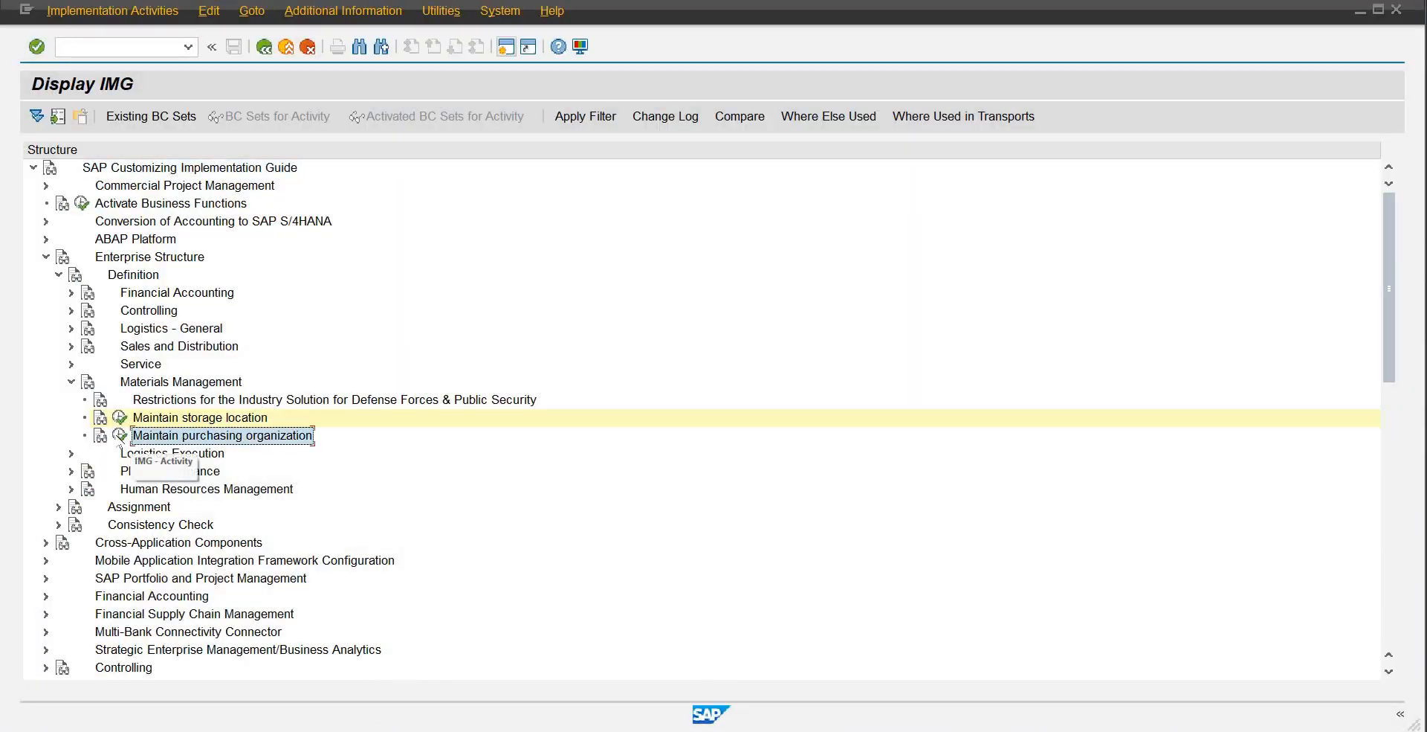
pyautogui.click(120, 437)
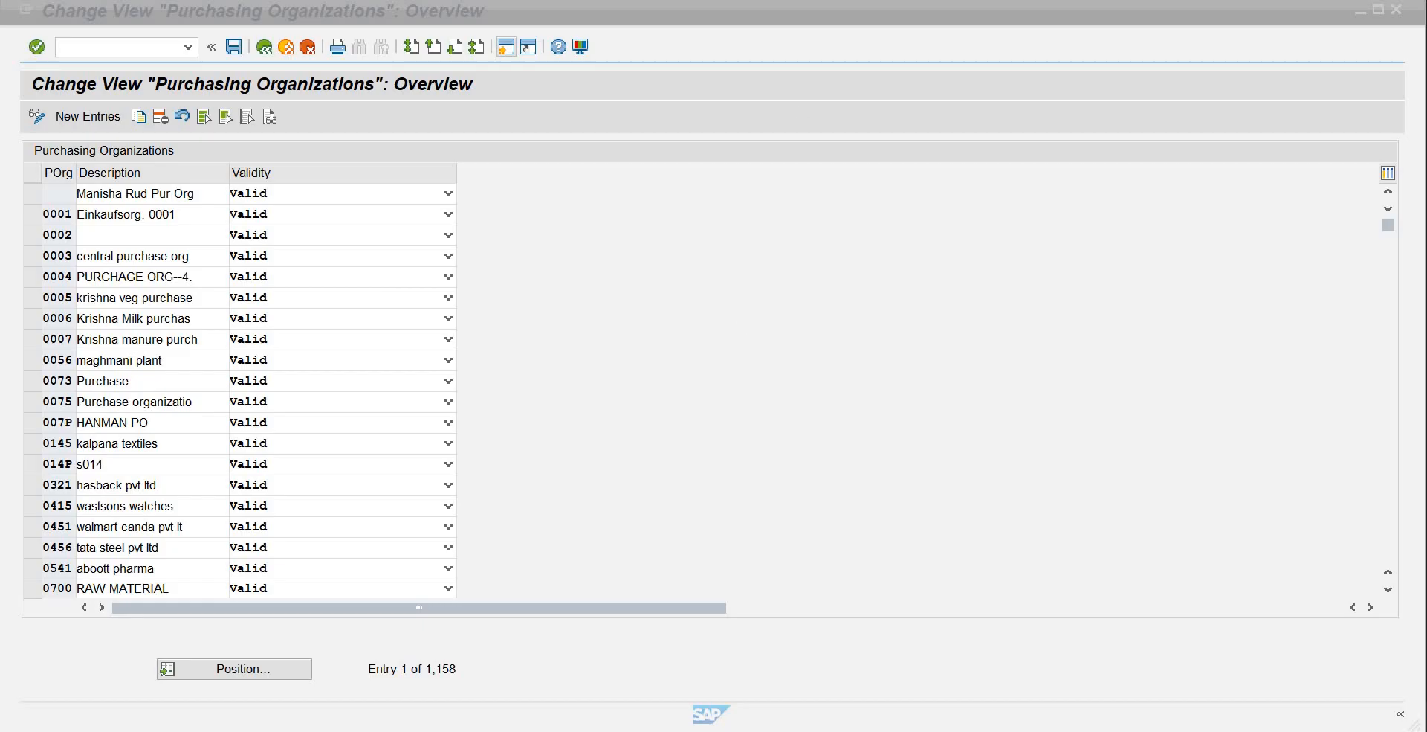
# - Add a new purchasing organization entry POKB with the description Purchase Dept-KB01
pyautogui.click(892, 18)
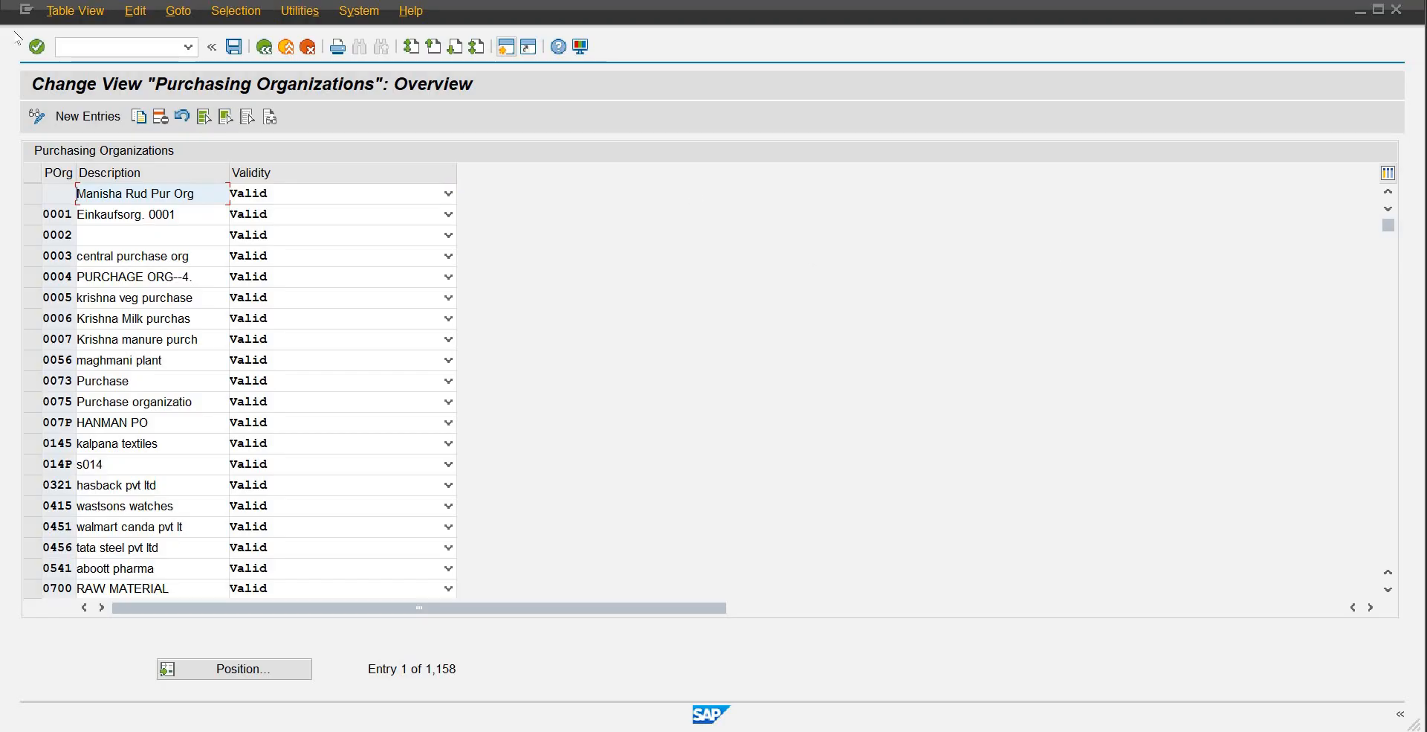
pyautogui.click(91, 117)
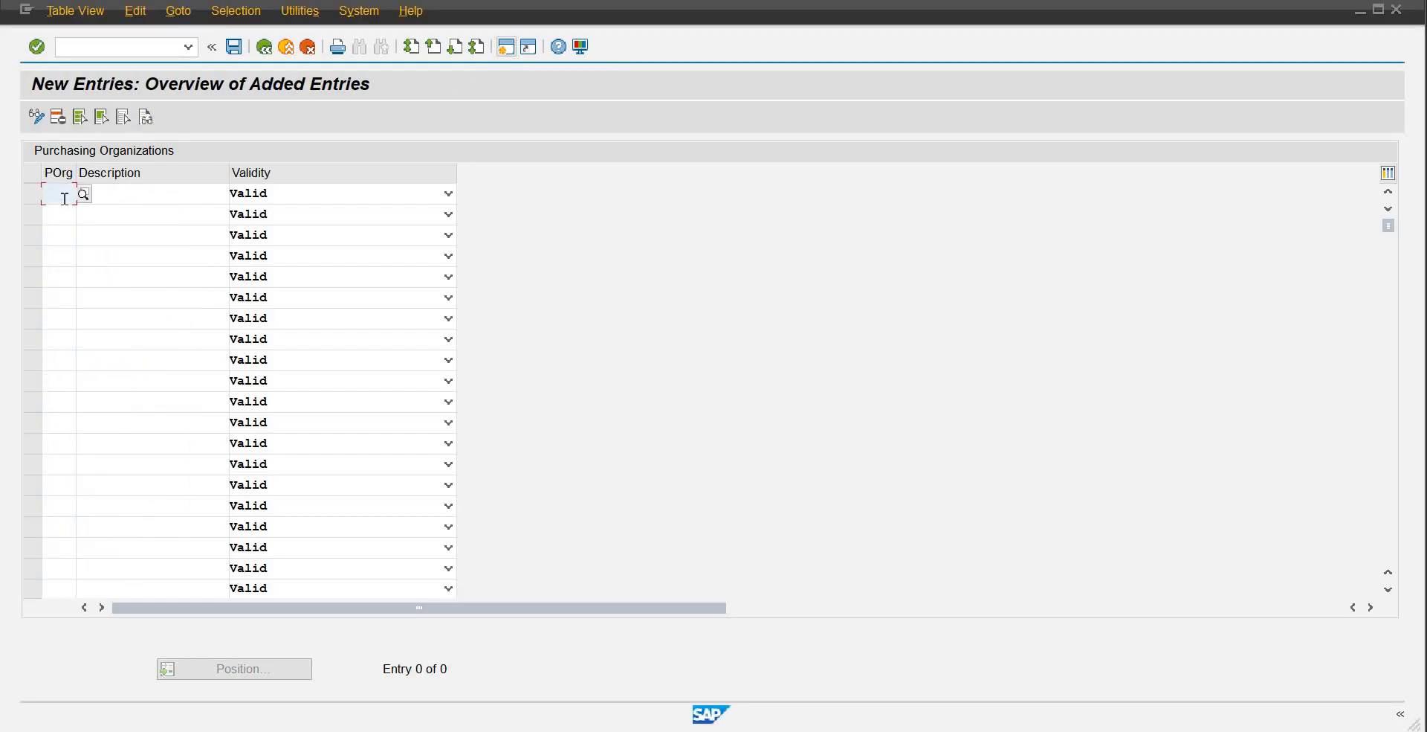
pyautogui.write('pokb')
pyautogui.press('Tab')
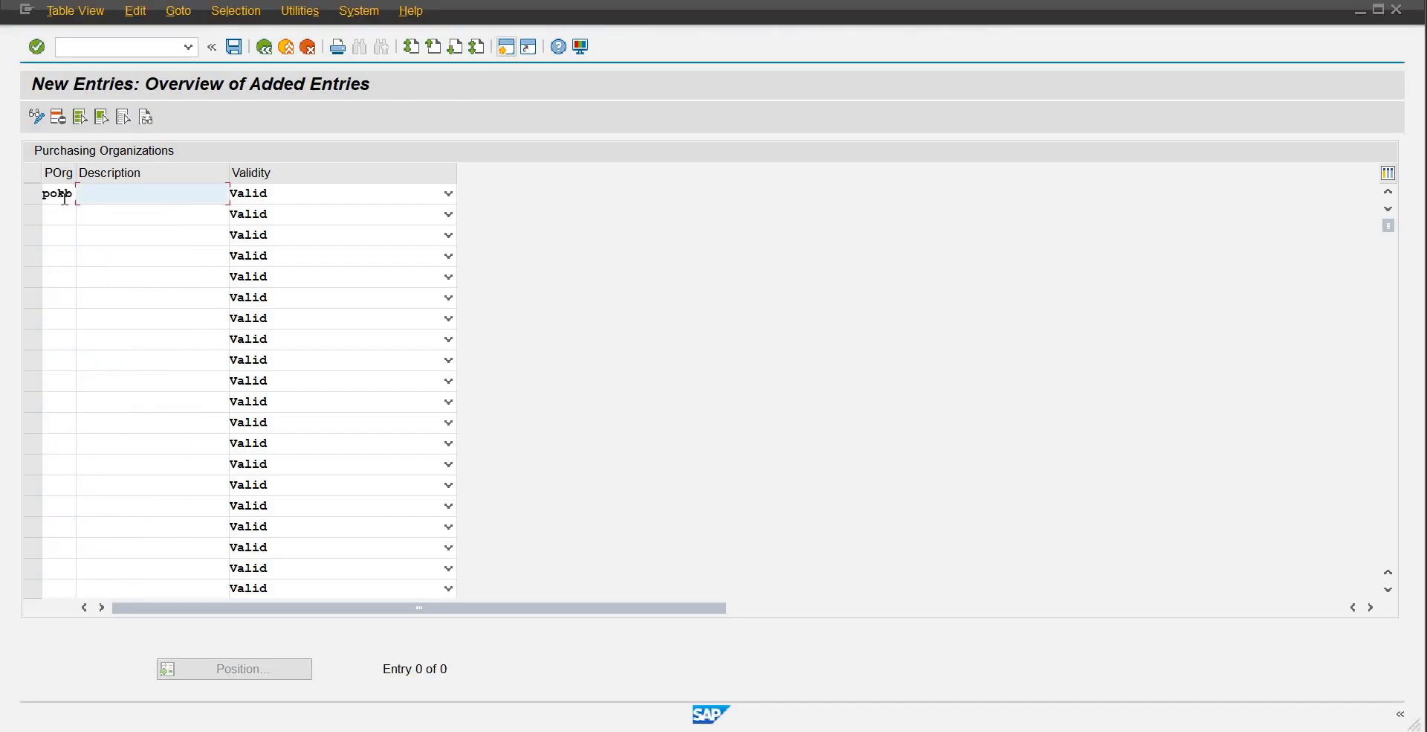
pyautogui.write('Purchase Dept-KB01')
pyautogui.press('Tab')
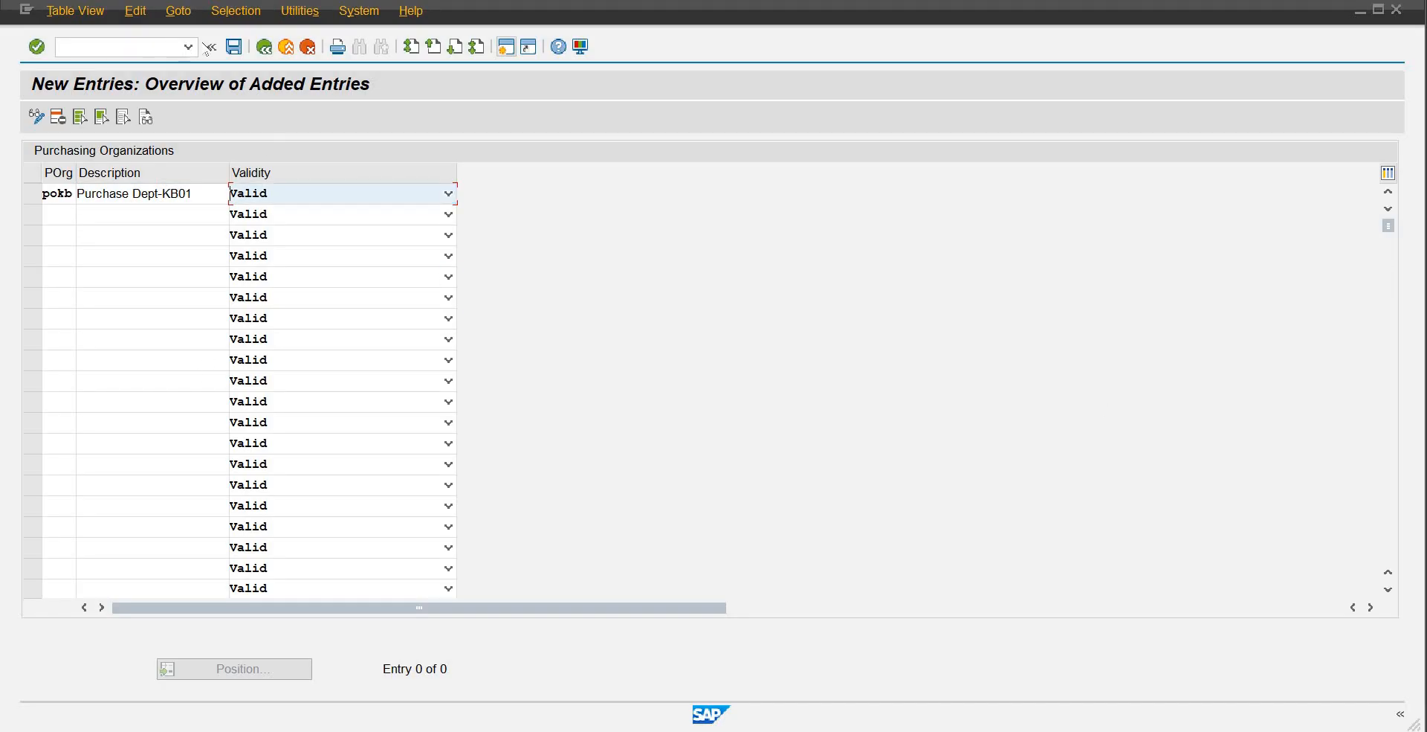
# - Save the purchasing organization under the proposed customizing request and go back to the implementation guide
pyautogui.click(234, 47)
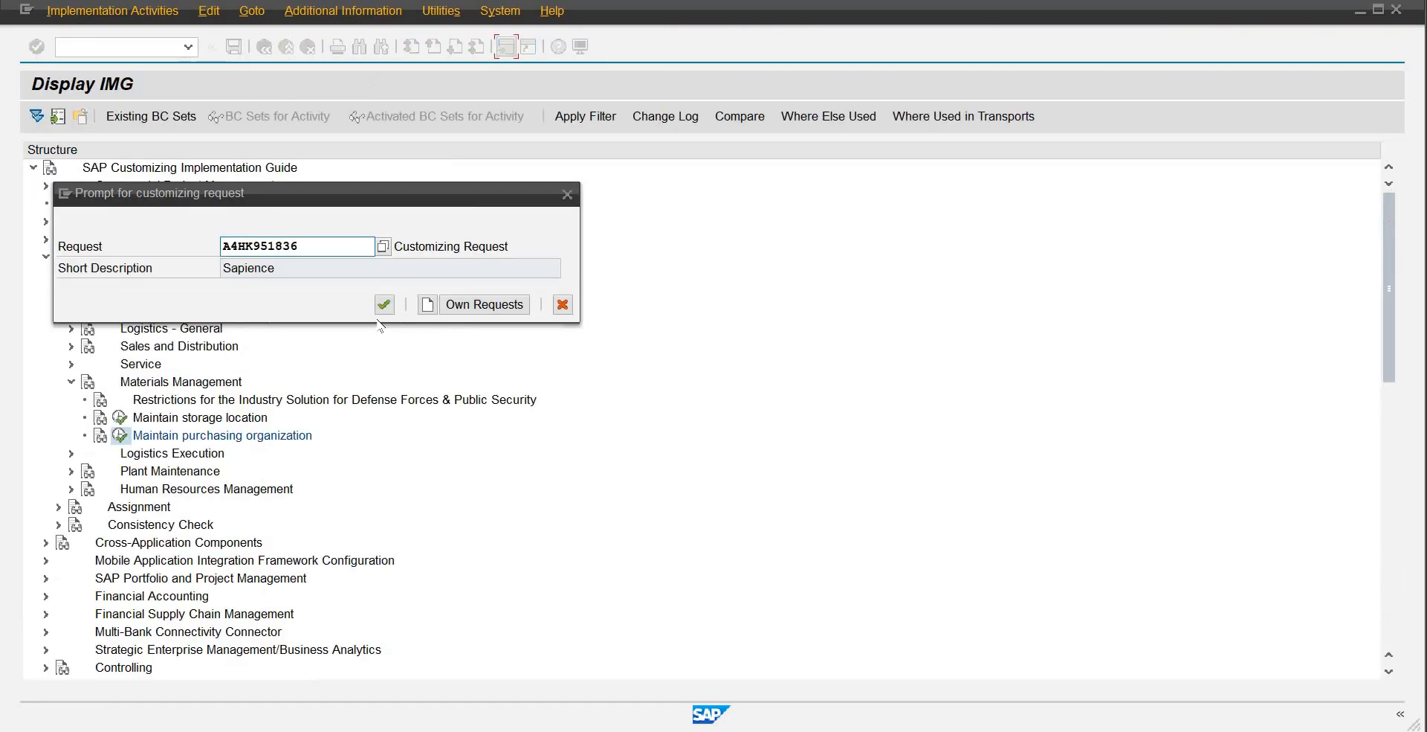
pyautogui.click(384, 305)
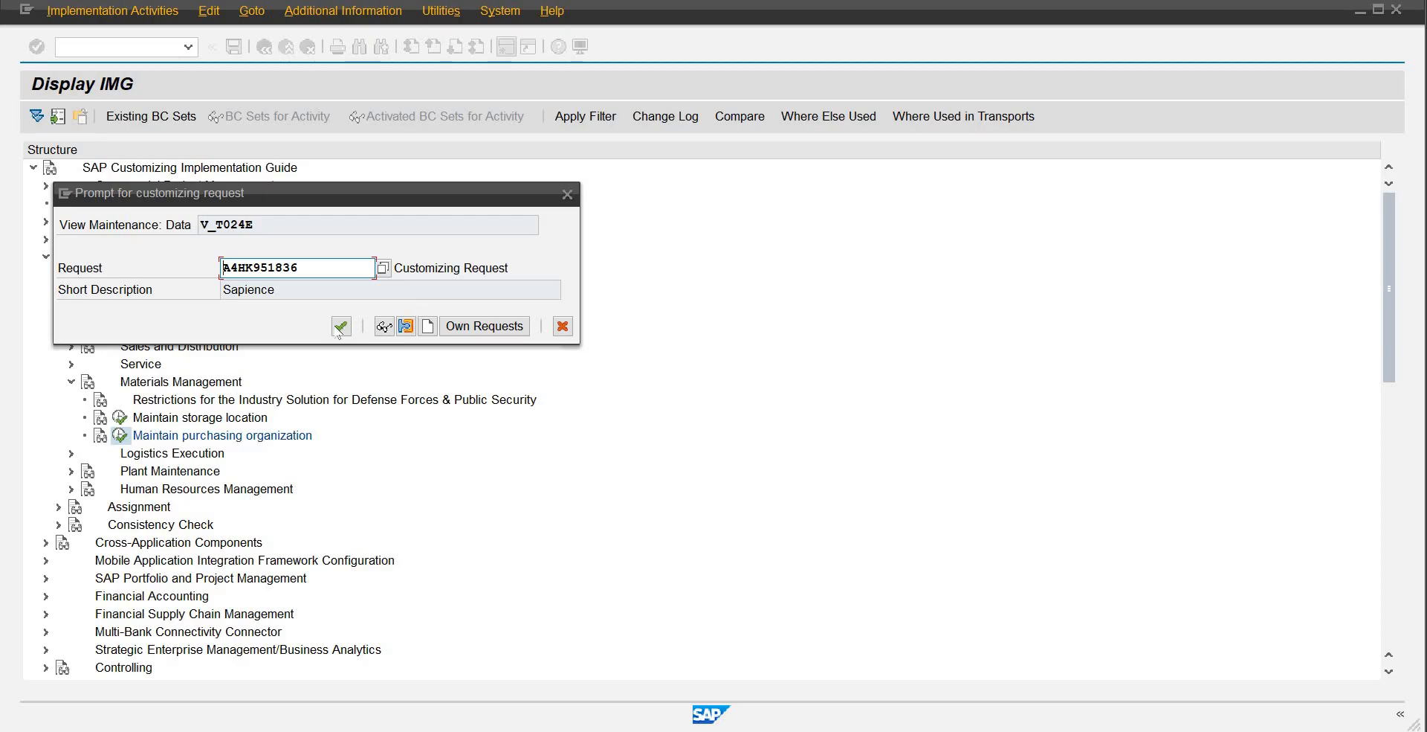
pyautogui.click(340, 327)
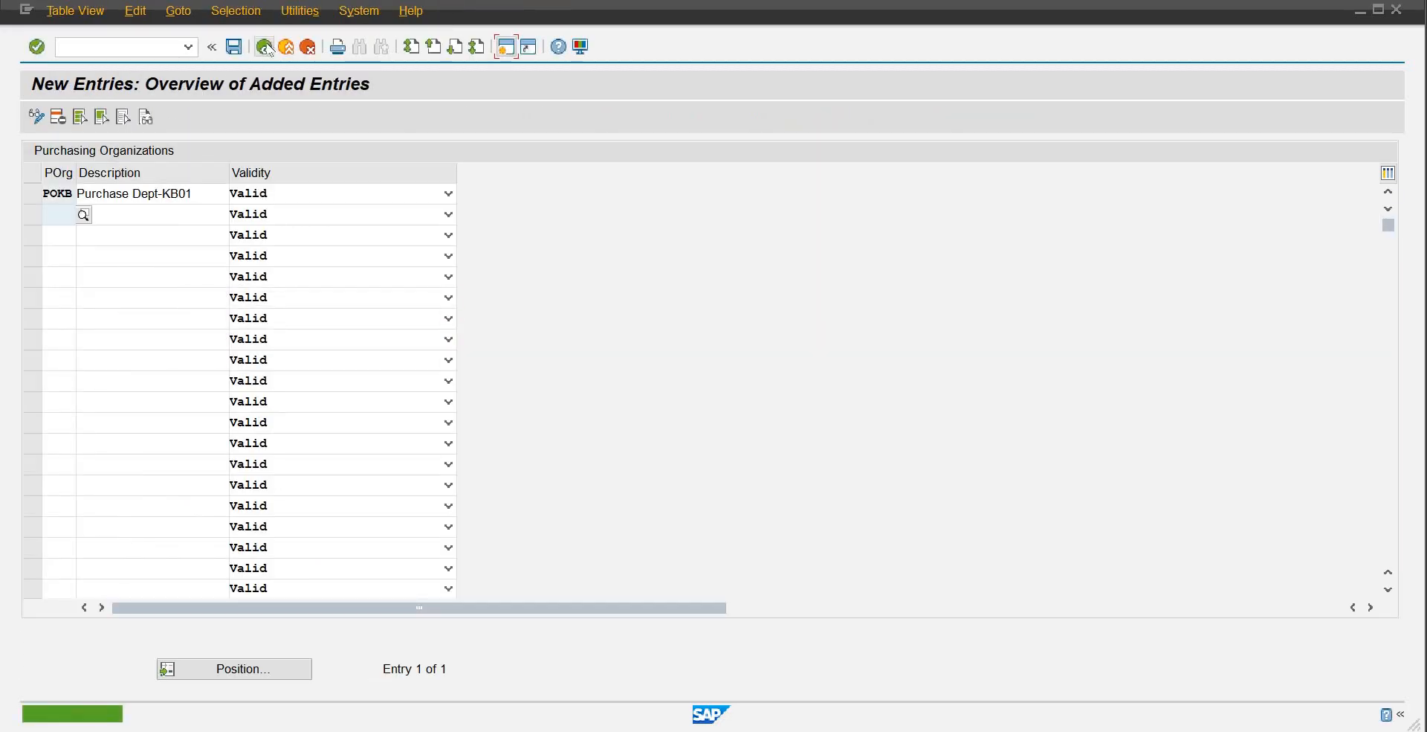
pyautogui.press('F3')
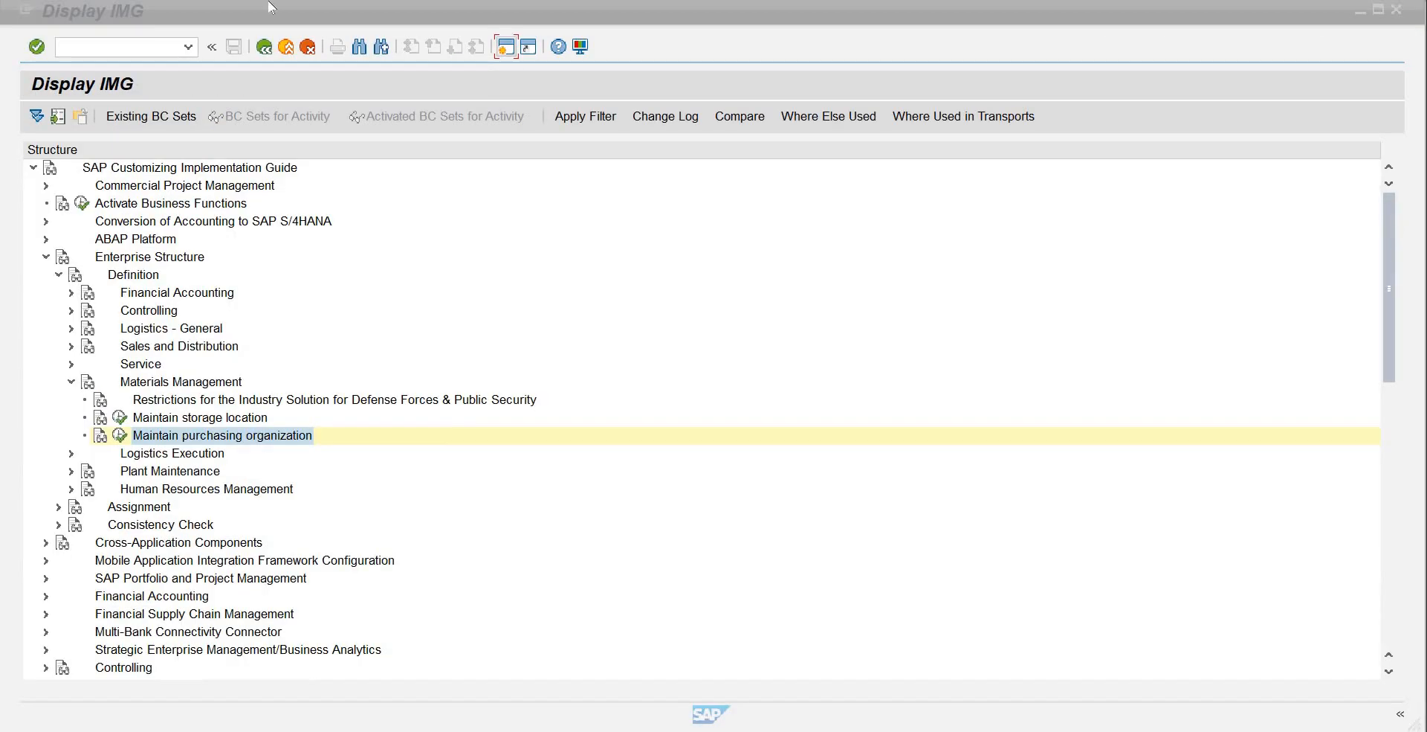
# - Collapse the Materials Management node and the whole Definition branch under Enterprise Structure
pyautogui.click(262, 10)
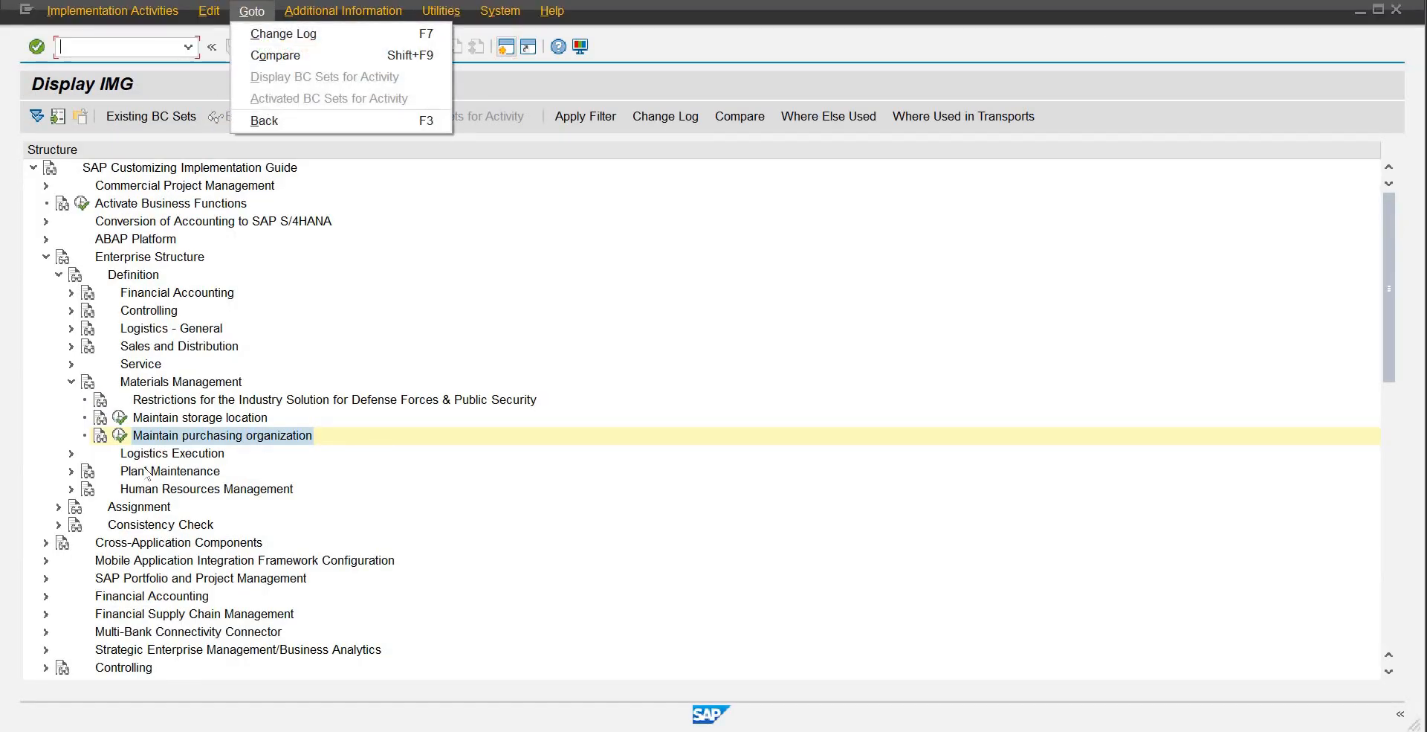
pyautogui.click(69, 382)
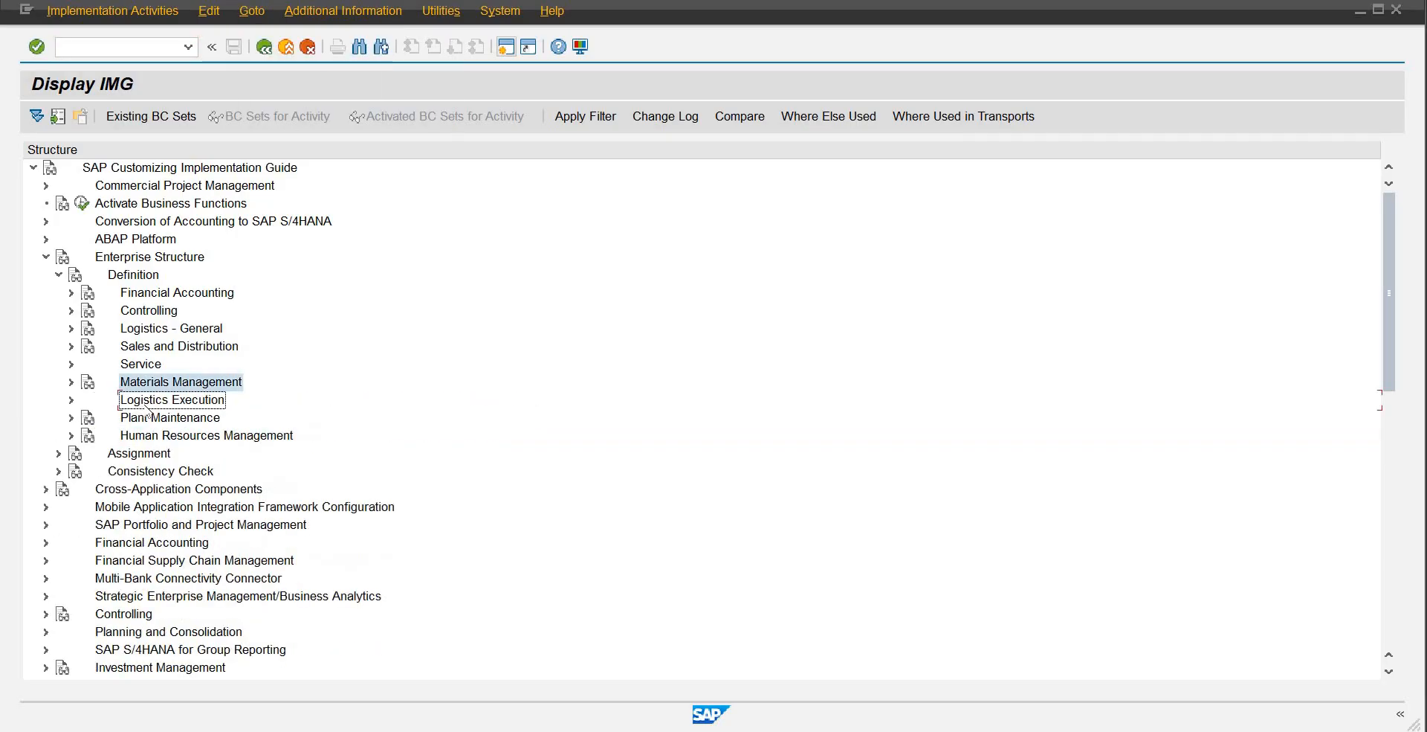
pyautogui.click(141, 401)
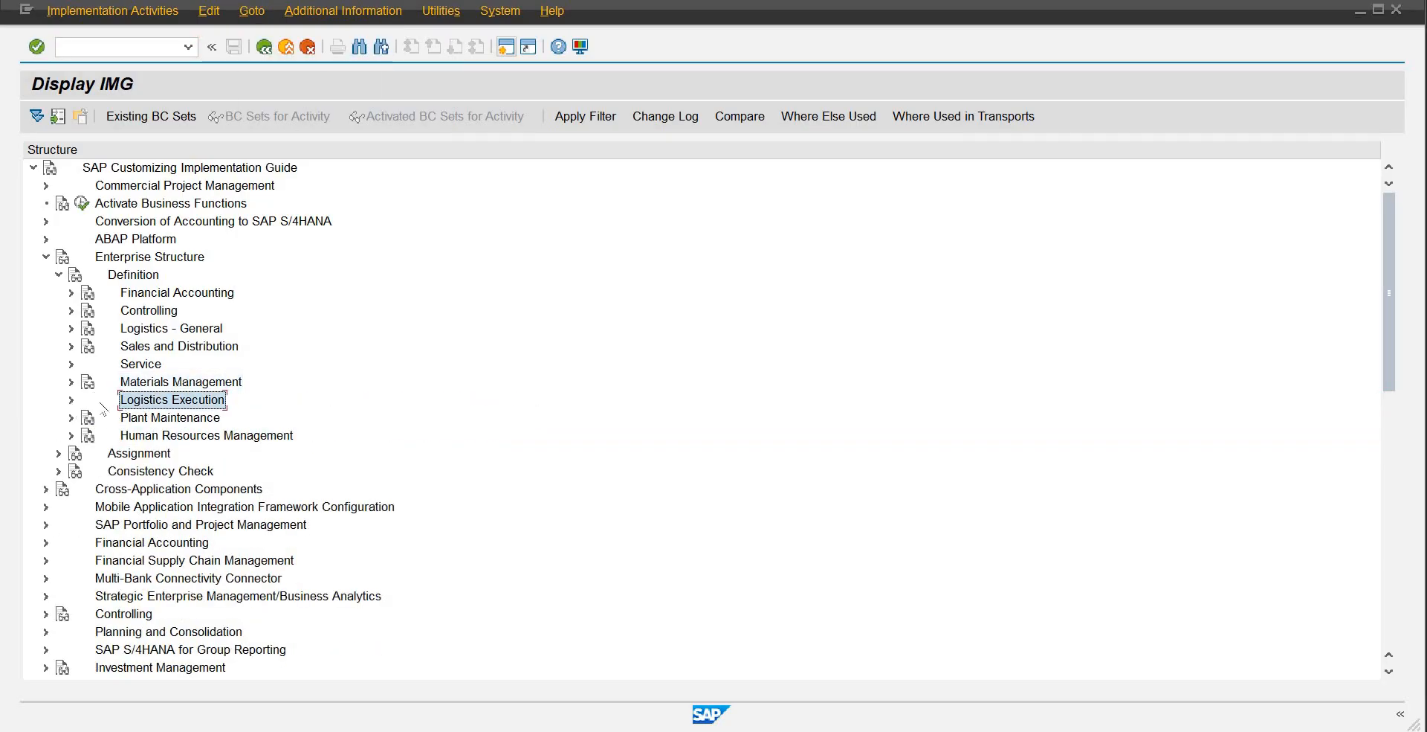
pyautogui.click(156, 419)
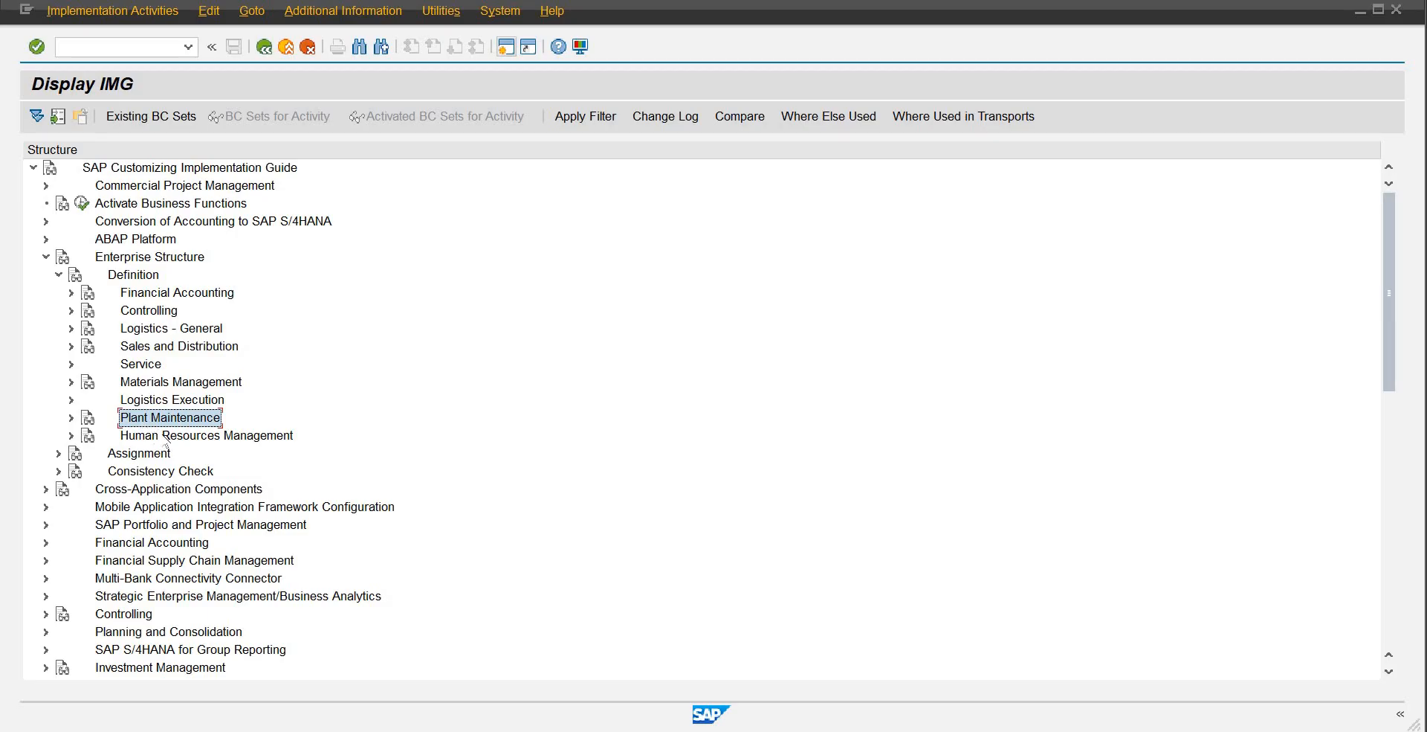
pyautogui.click(166, 439)
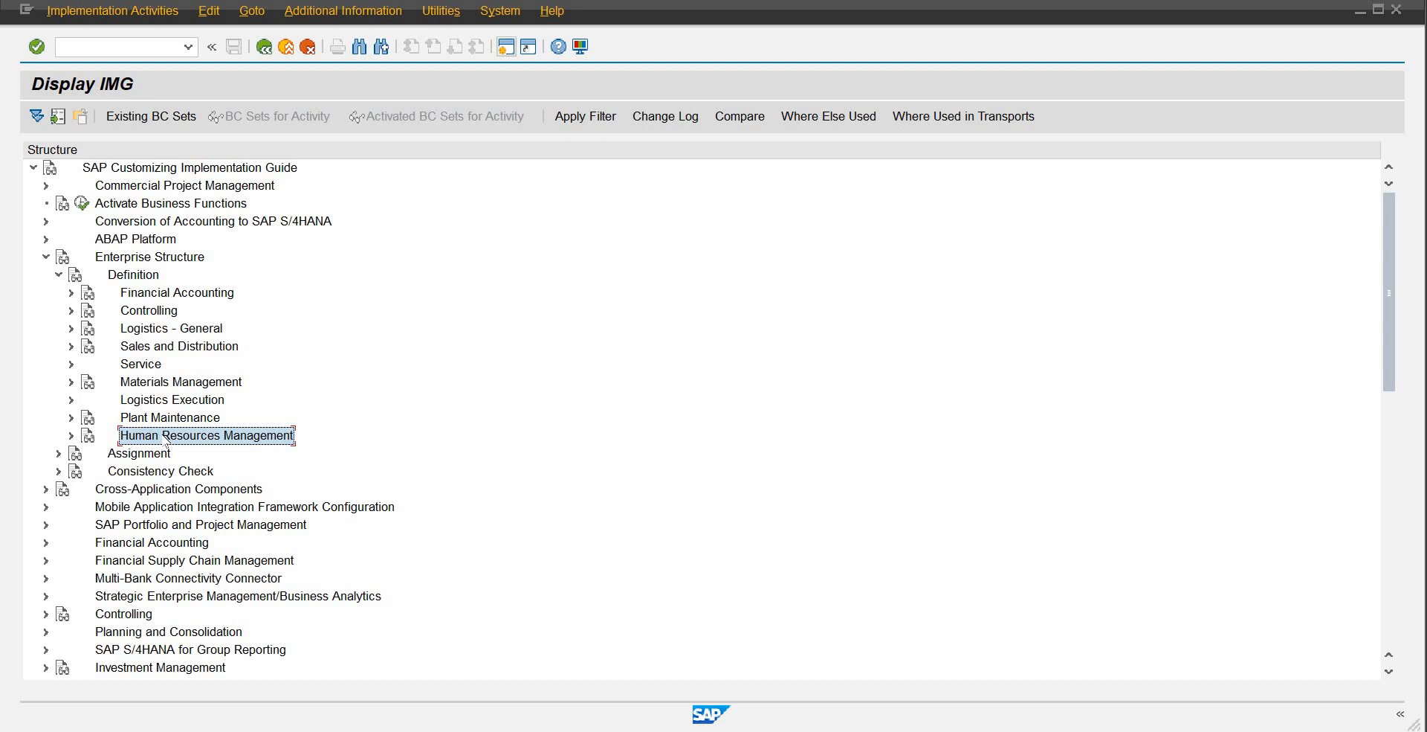
pyautogui.click(58, 275)
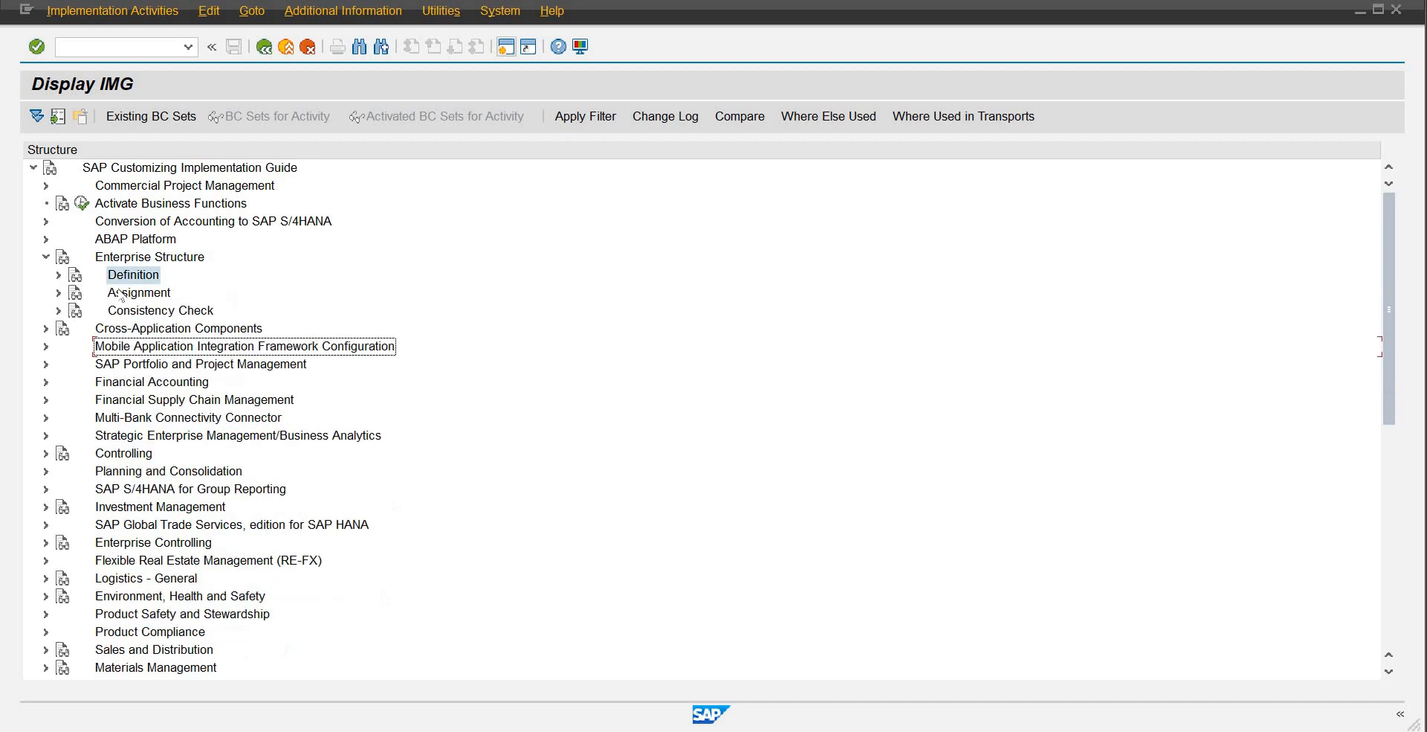
# - Expand Assignment and its Financial Accounting node under Enterprise Structure, and open the Assign company code to company activity
pyautogui.click(119, 295)
pyautogui.click(59, 292)
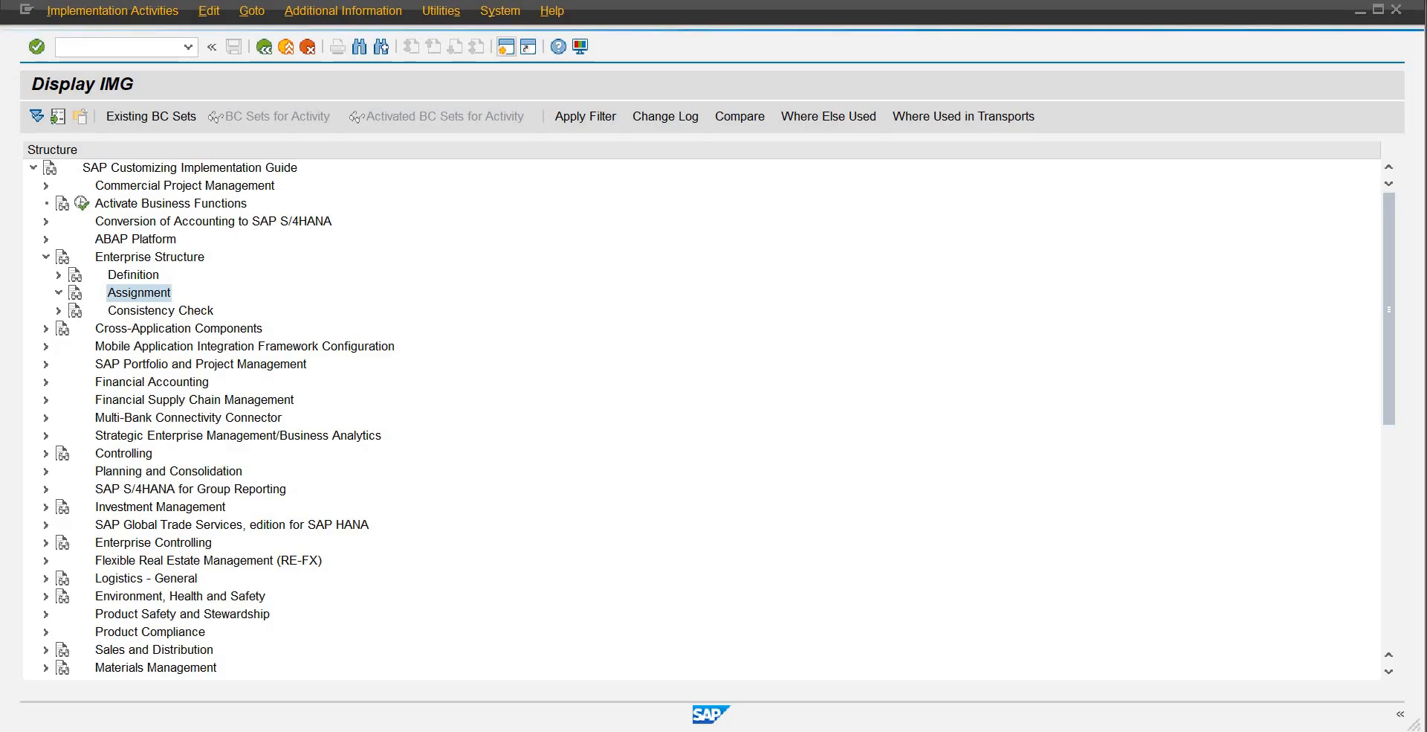
pyautogui.click(187, 311)
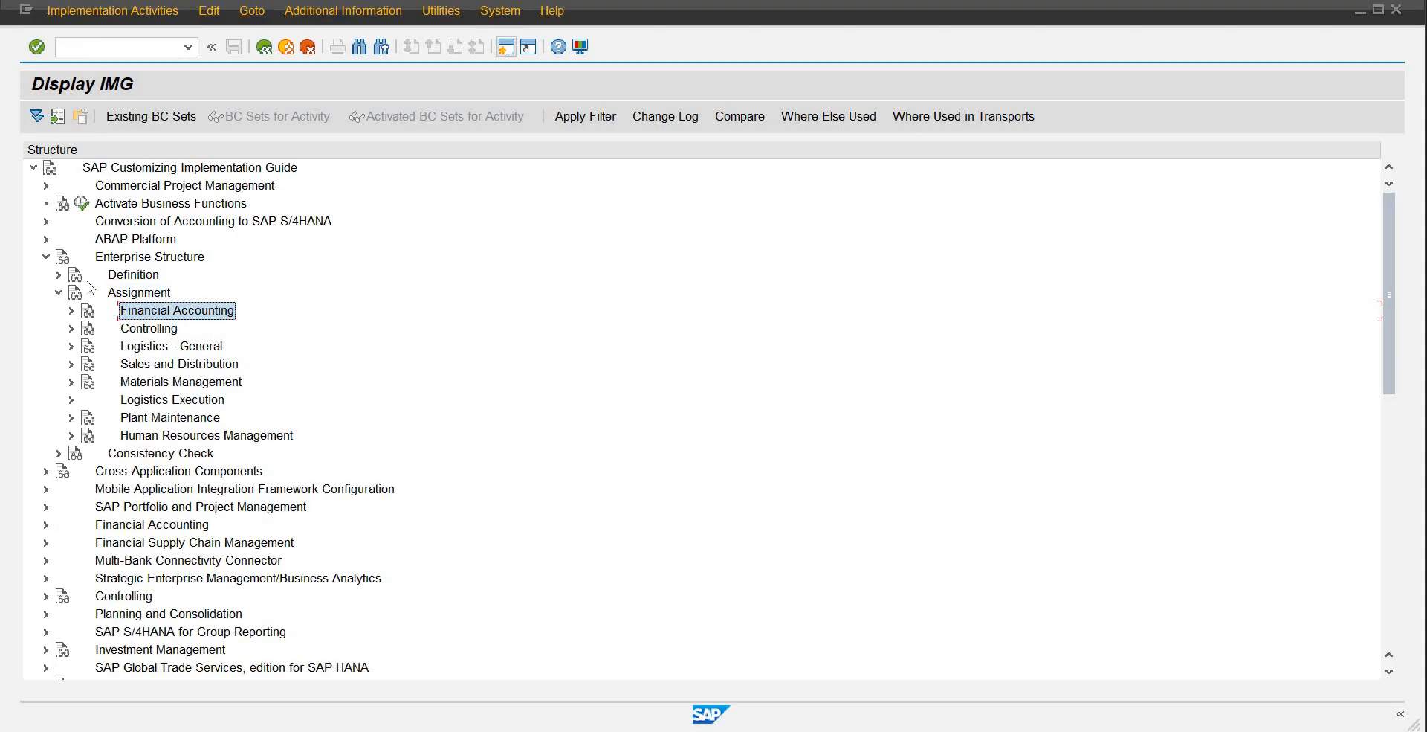
pyautogui.click(141, 261)
pyautogui.click(139, 276)
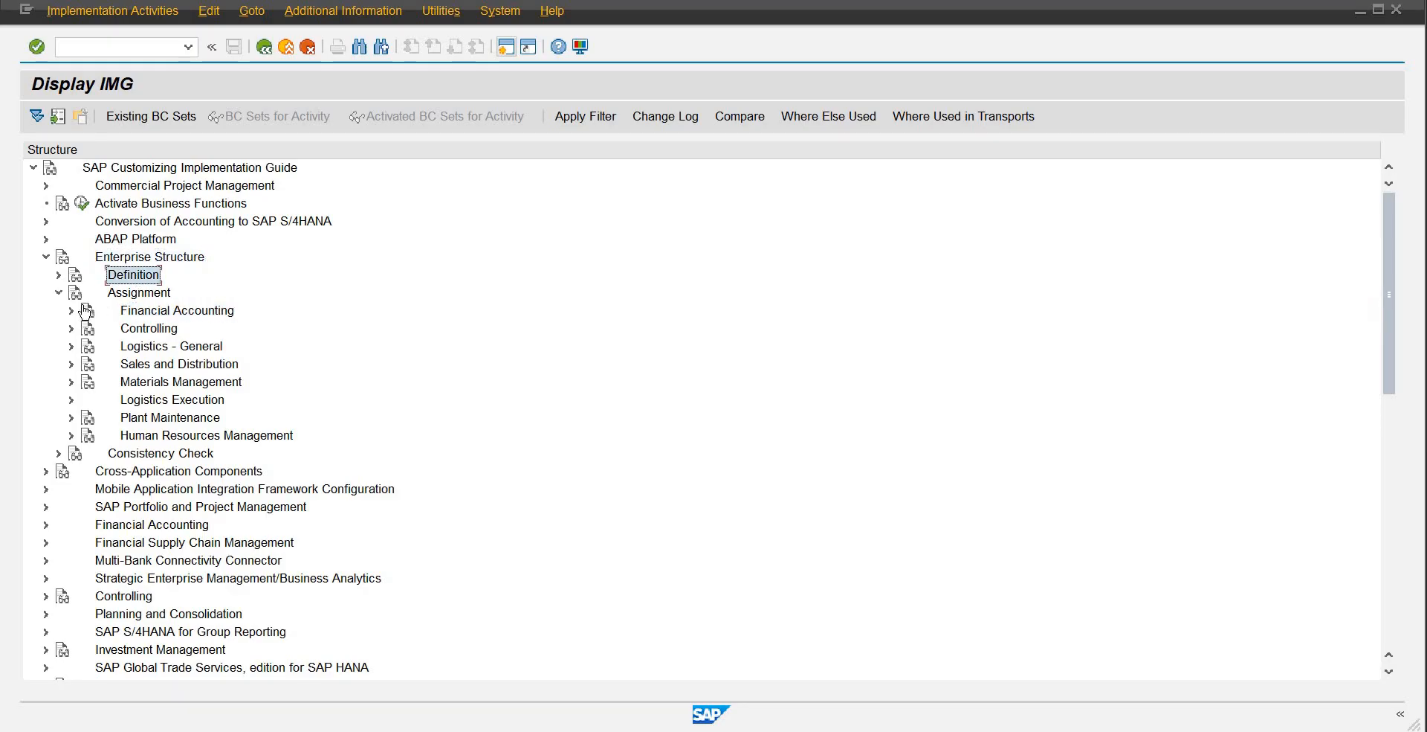
pyautogui.doubleClick(174, 310)
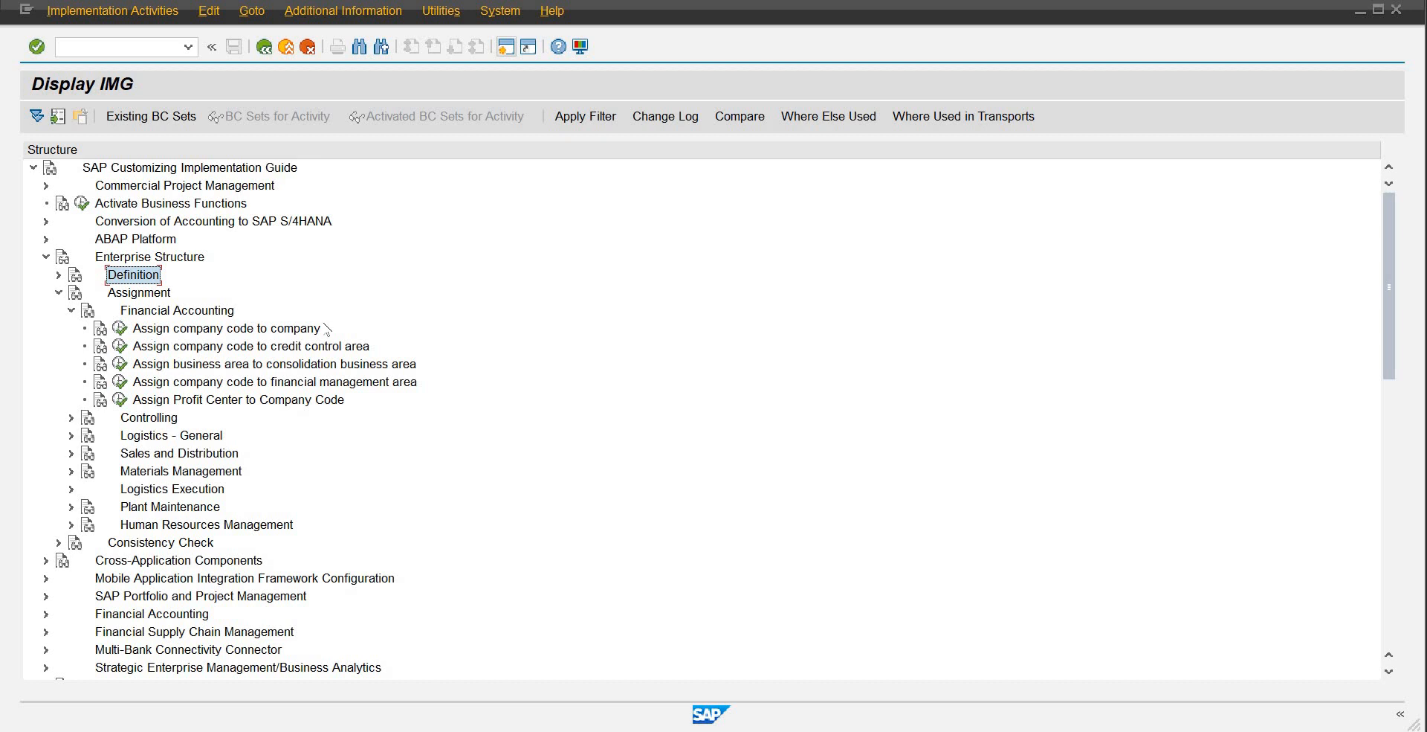
pyautogui.click(120, 328)
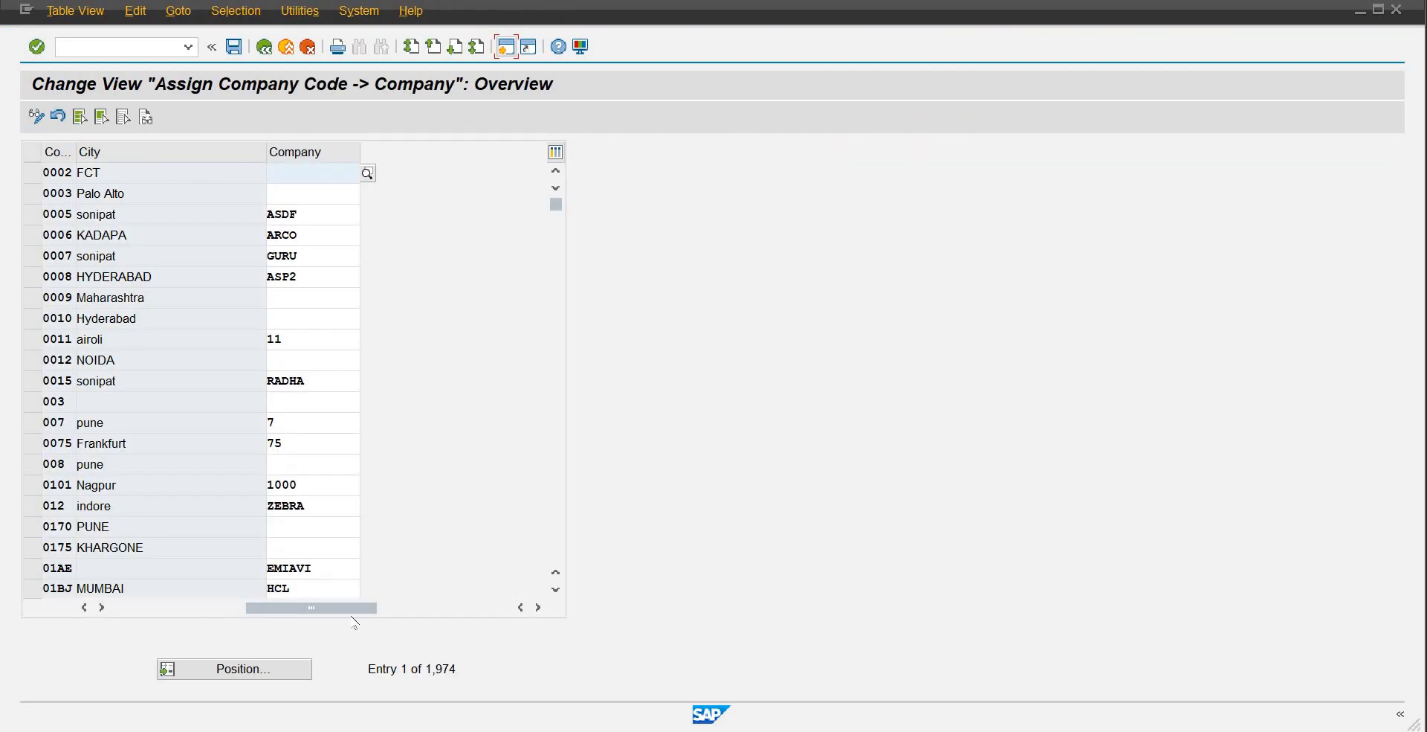
# - Position the list at company code KB01 and assign company KB01 to it
pyautogui.click(237, 668)
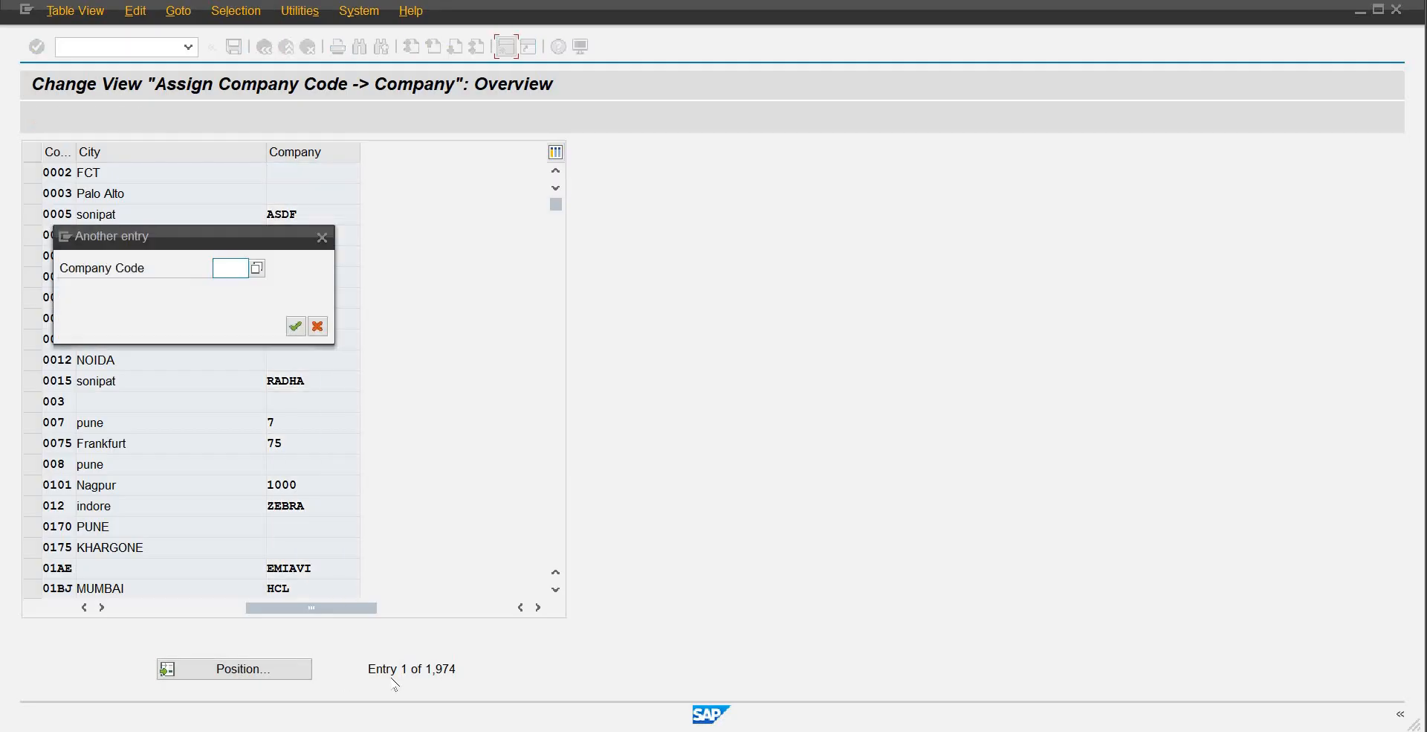
pyautogui.write('kb01')
pyautogui.press('Return')
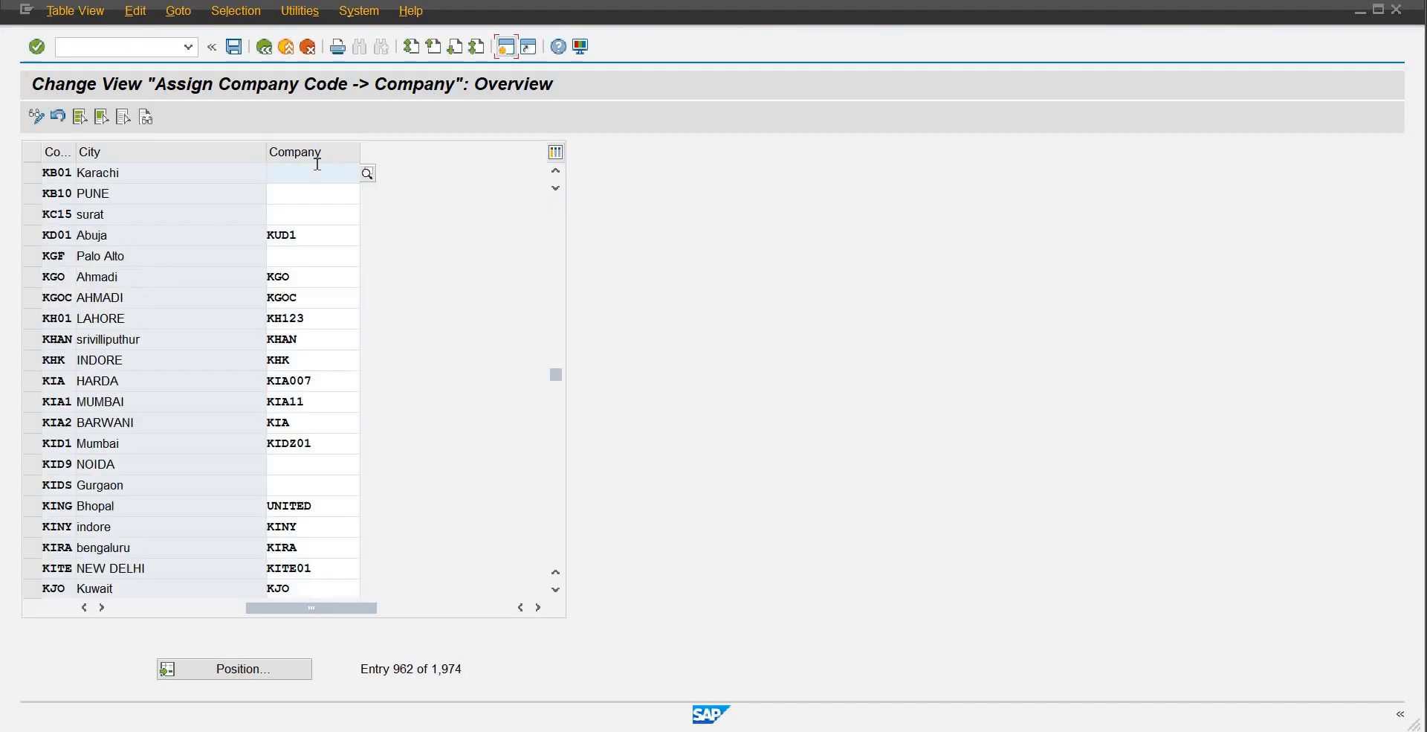
pyautogui.write('kb01')
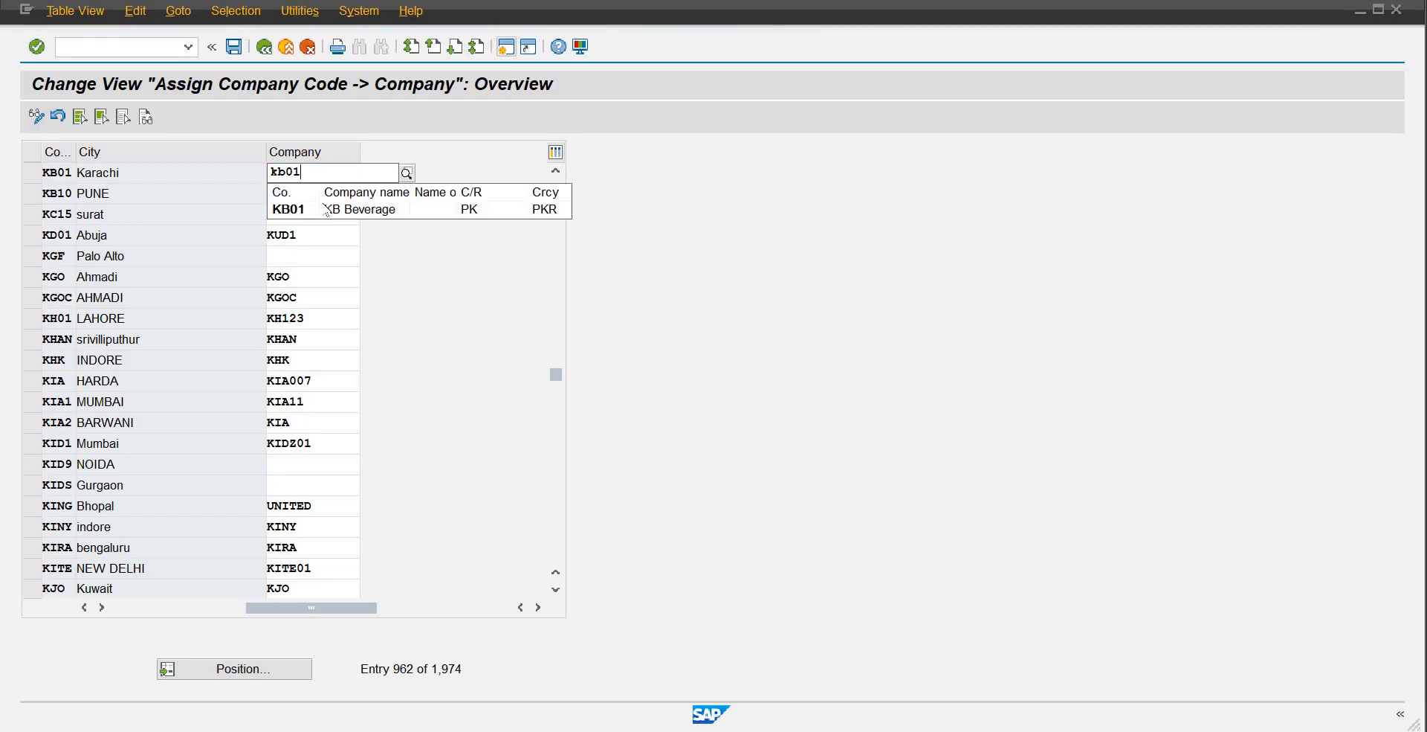
pyautogui.click(303, 182)
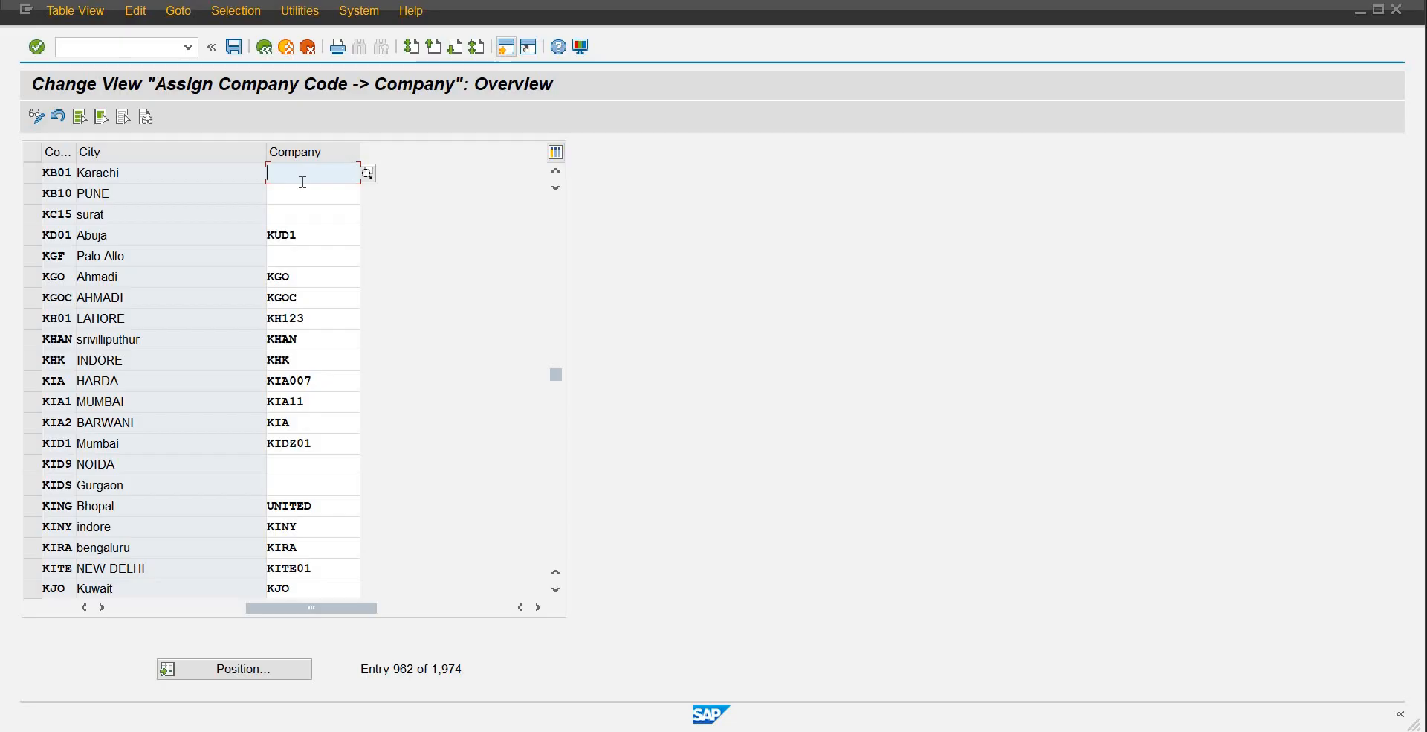
pyautogui.write('kb01')
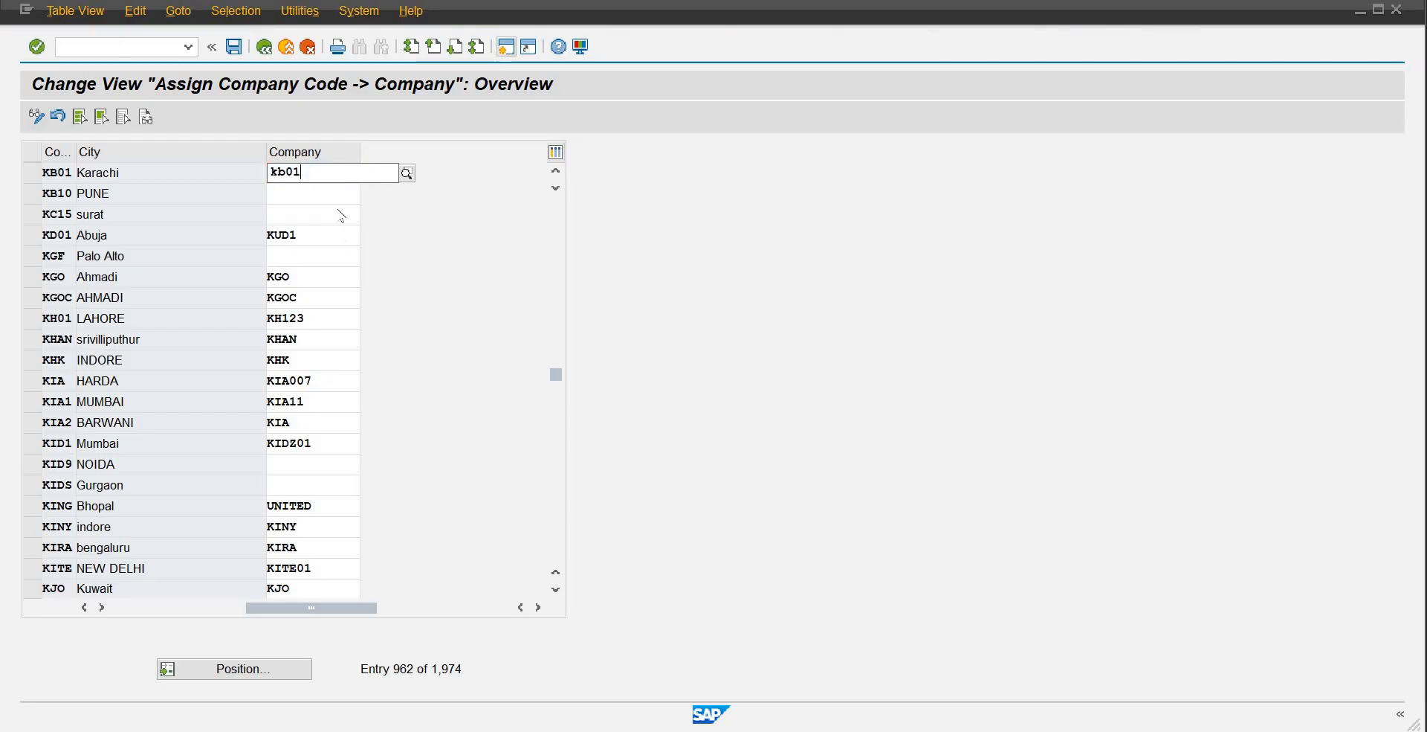
# - Save the company code to company assignment under the proposed customizing request and return to the implementation guide
pyautogui.click(234, 47)
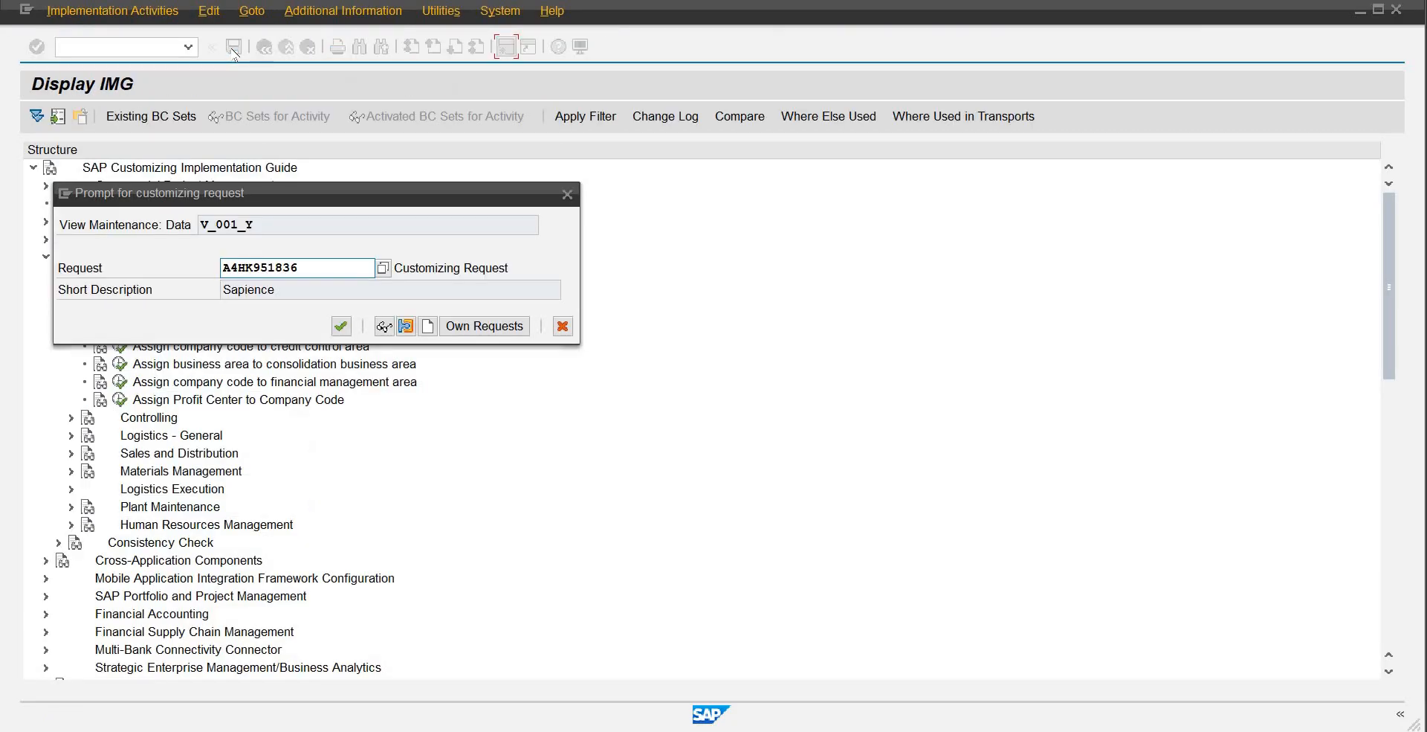
pyautogui.press('Return')
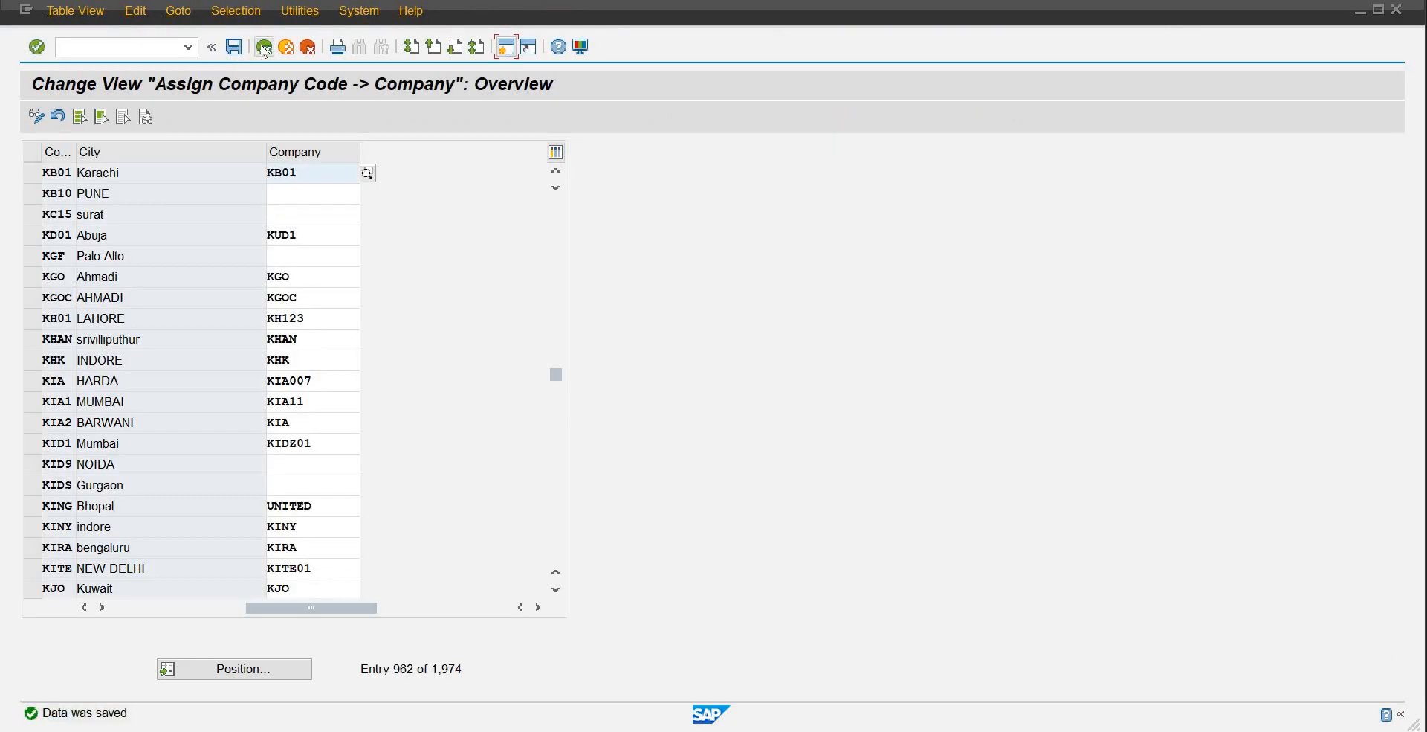
pyautogui.click(264, 47)
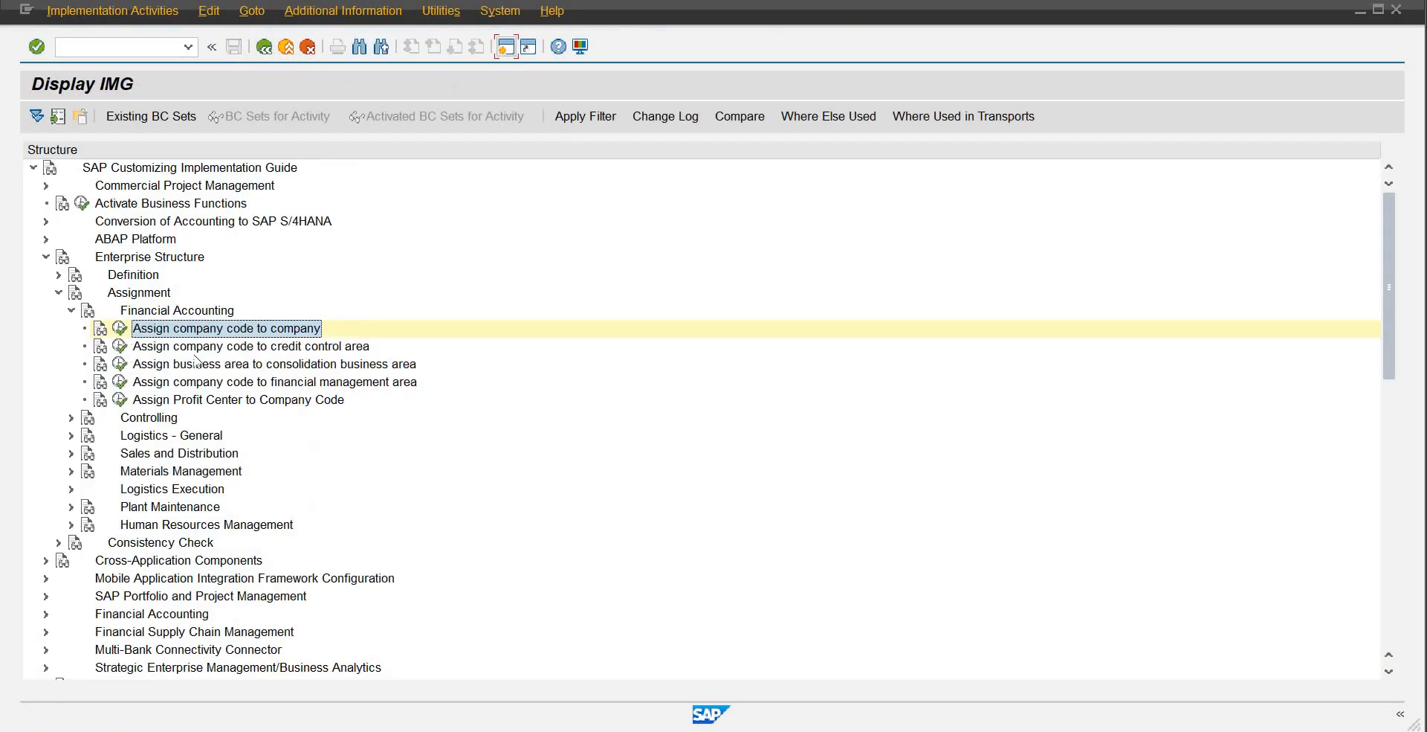
# - Open the Assign company code to credit control area activity, locate company code KB01 and assign credit control area KCCA to it
pyautogui.click(123, 346)
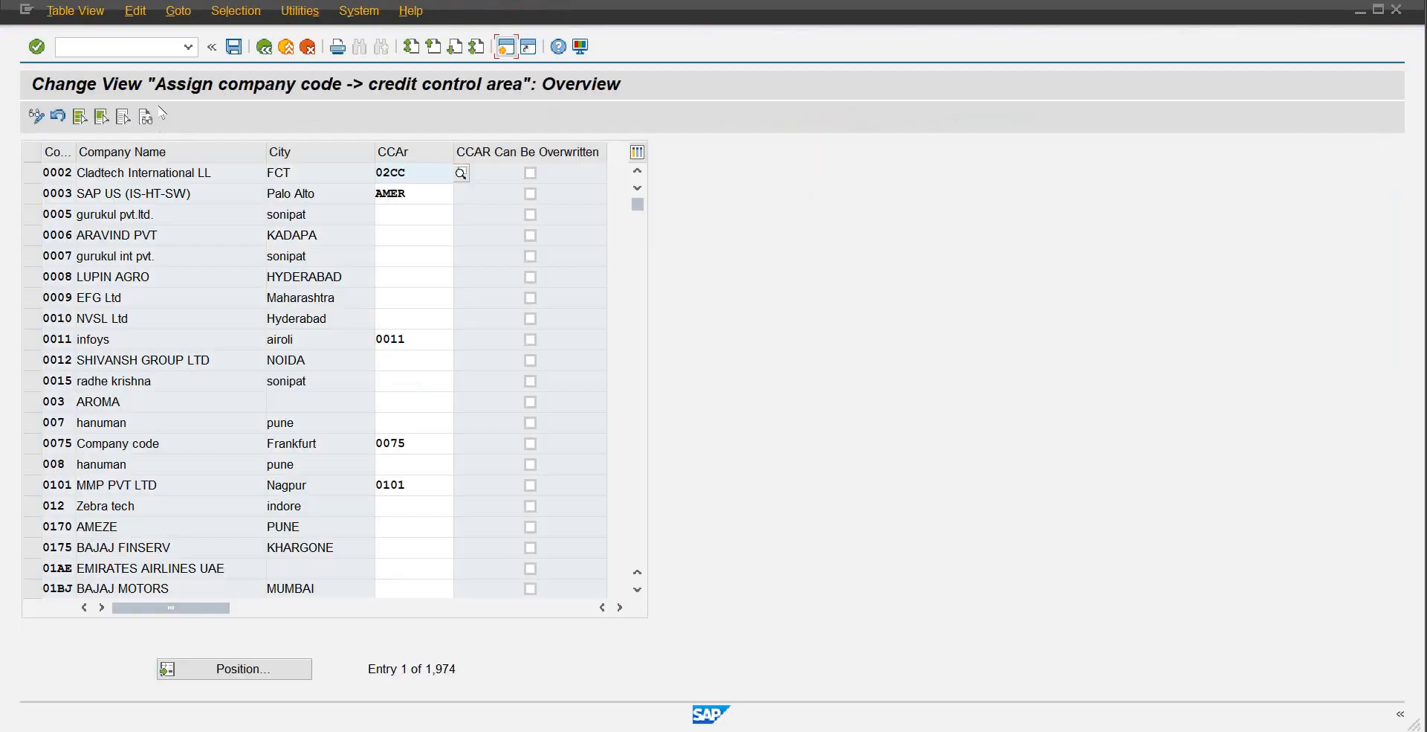
pyautogui.click(406, 522)
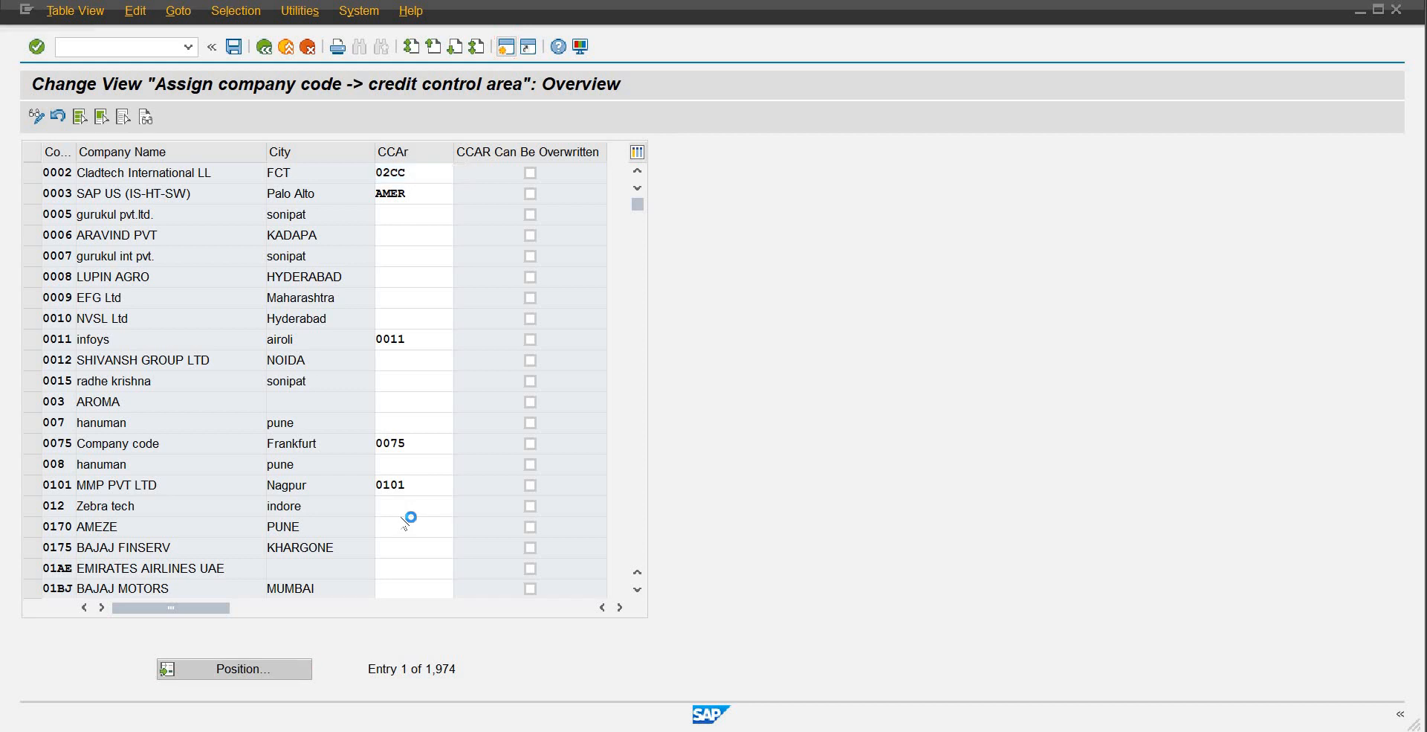
pyautogui.click(264, 671)
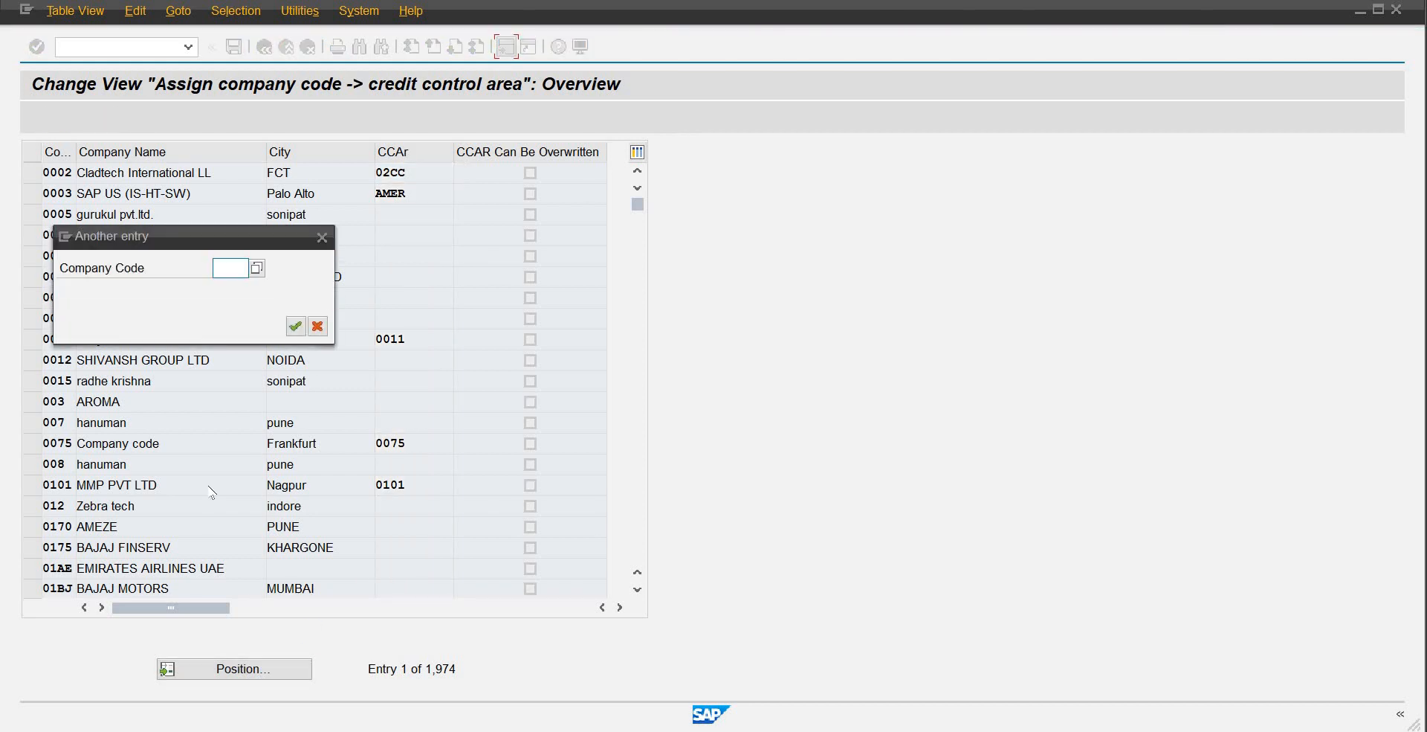
pyautogui.write('KB01')
pyautogui.press('Return')
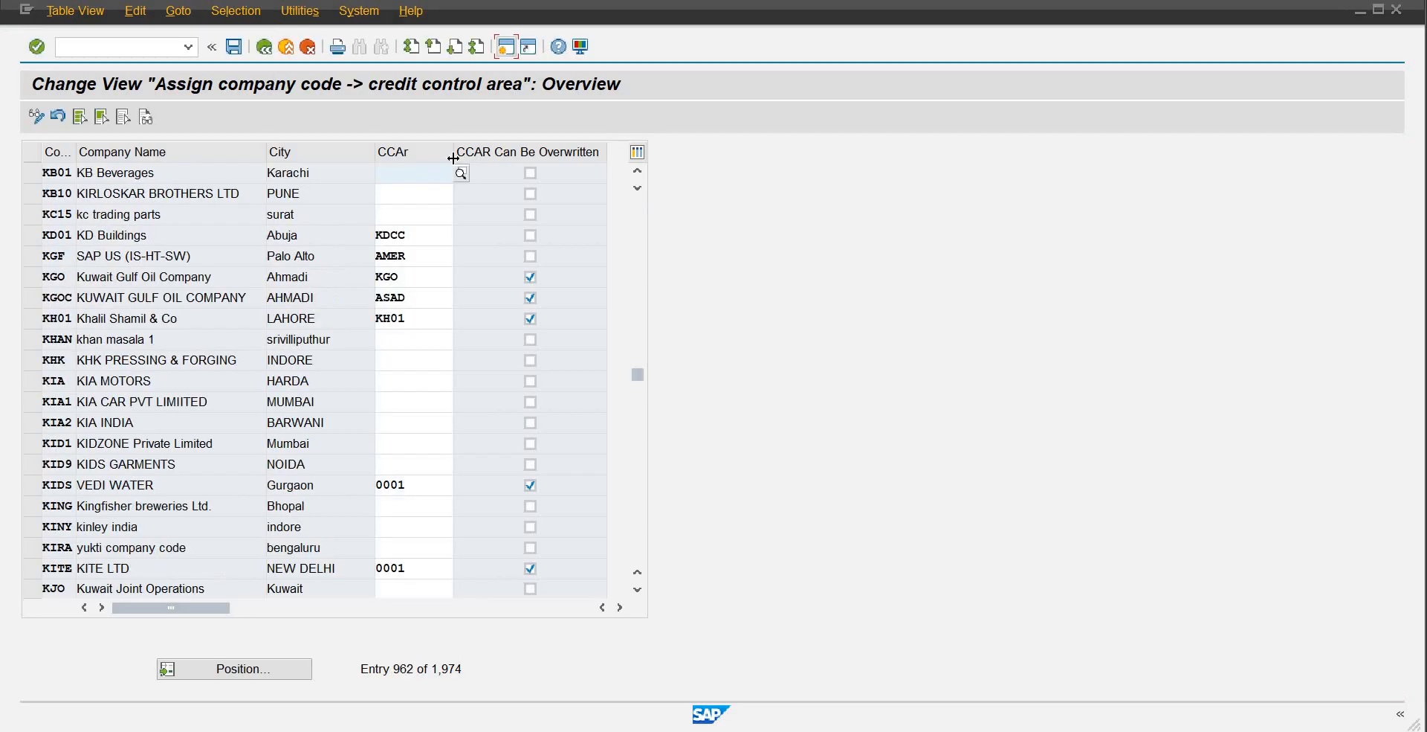
pyautogui.write('kcca')
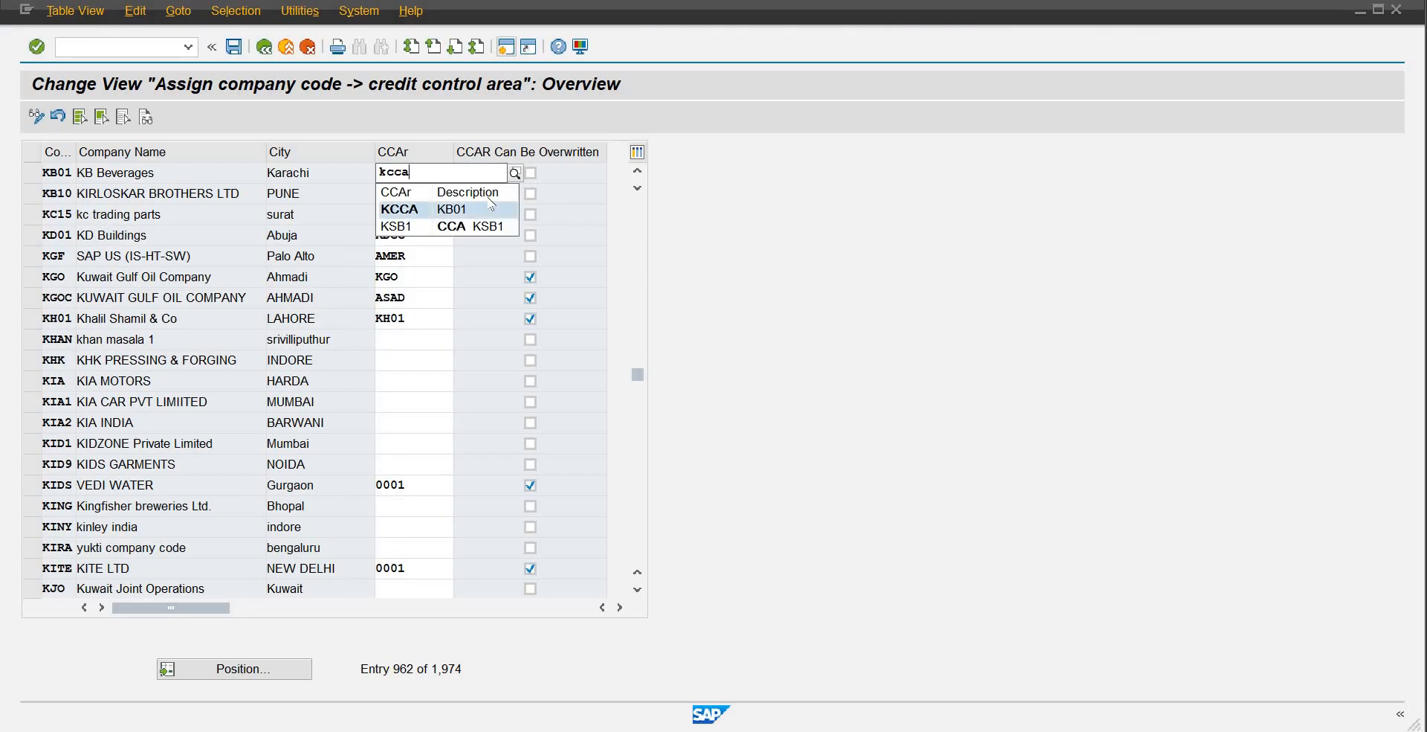
pyautogui.click(439, 212)
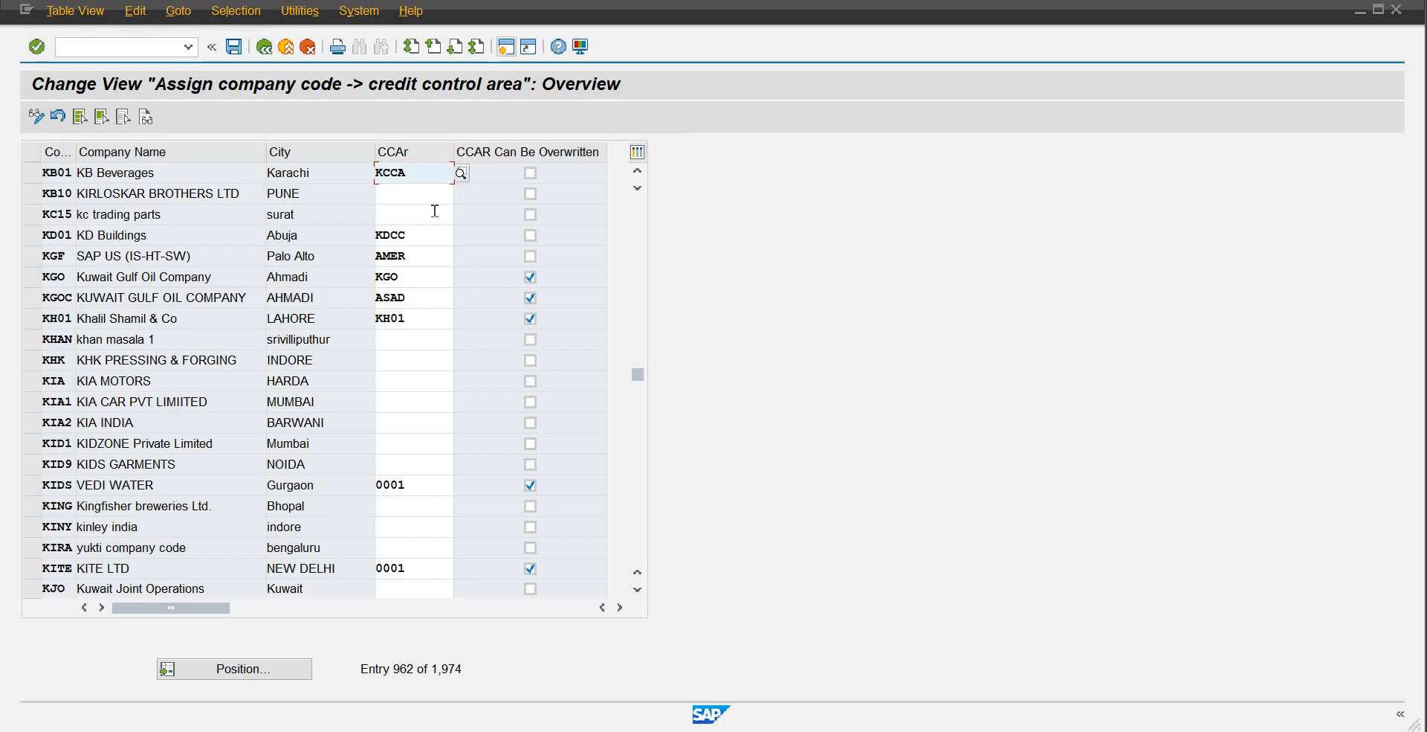
# - Save the credit control area assignment under the proposed customizing request and go back to the implementation guide
pyautogui.hotkey('ctrl', 's')
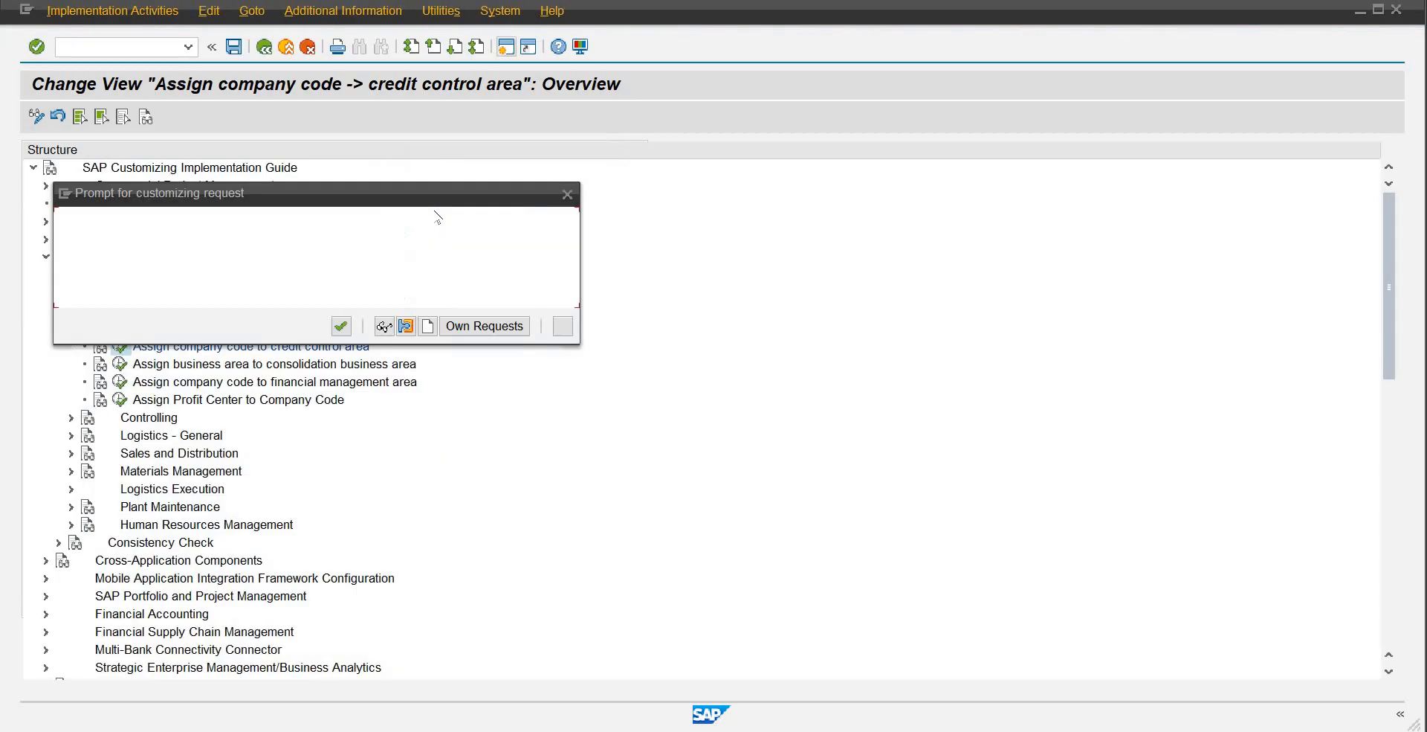
pyautogui.press('Return')
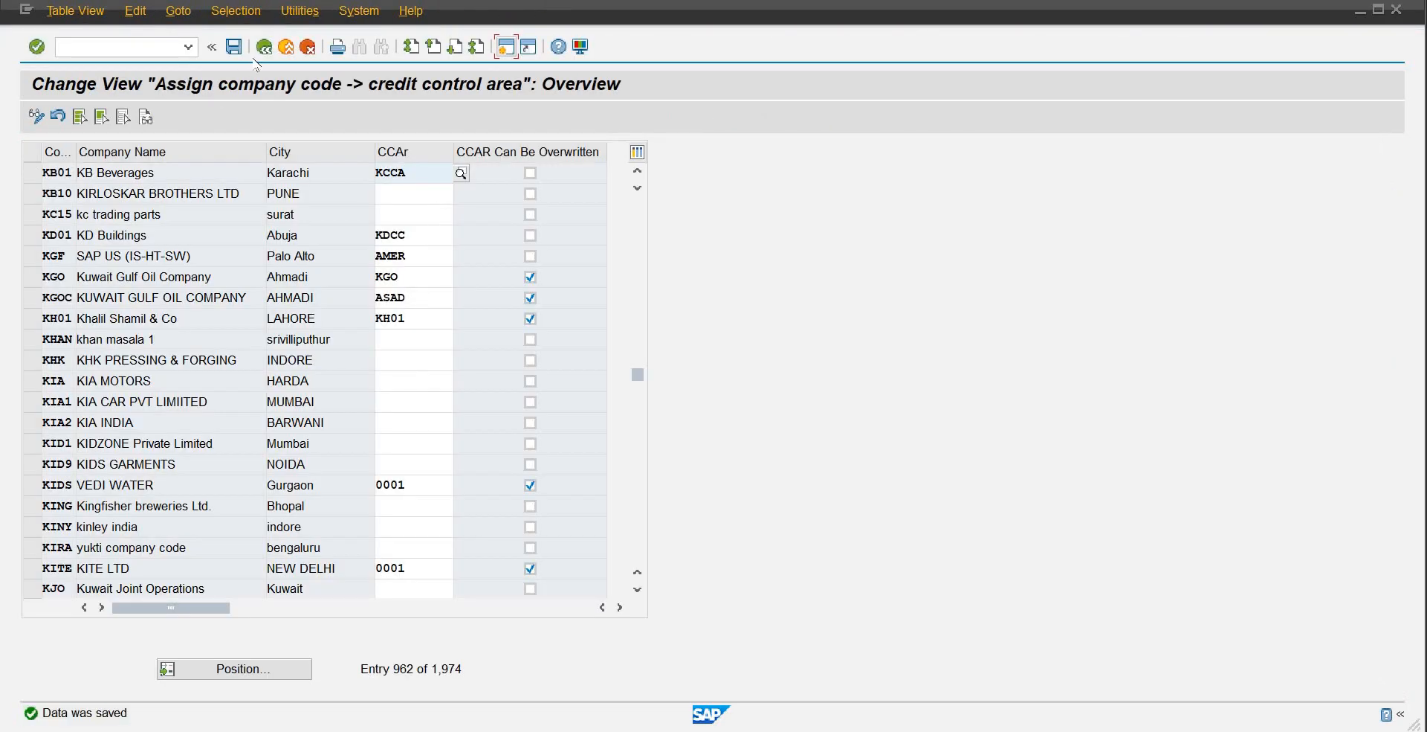
pyautogui.click(265, 51)
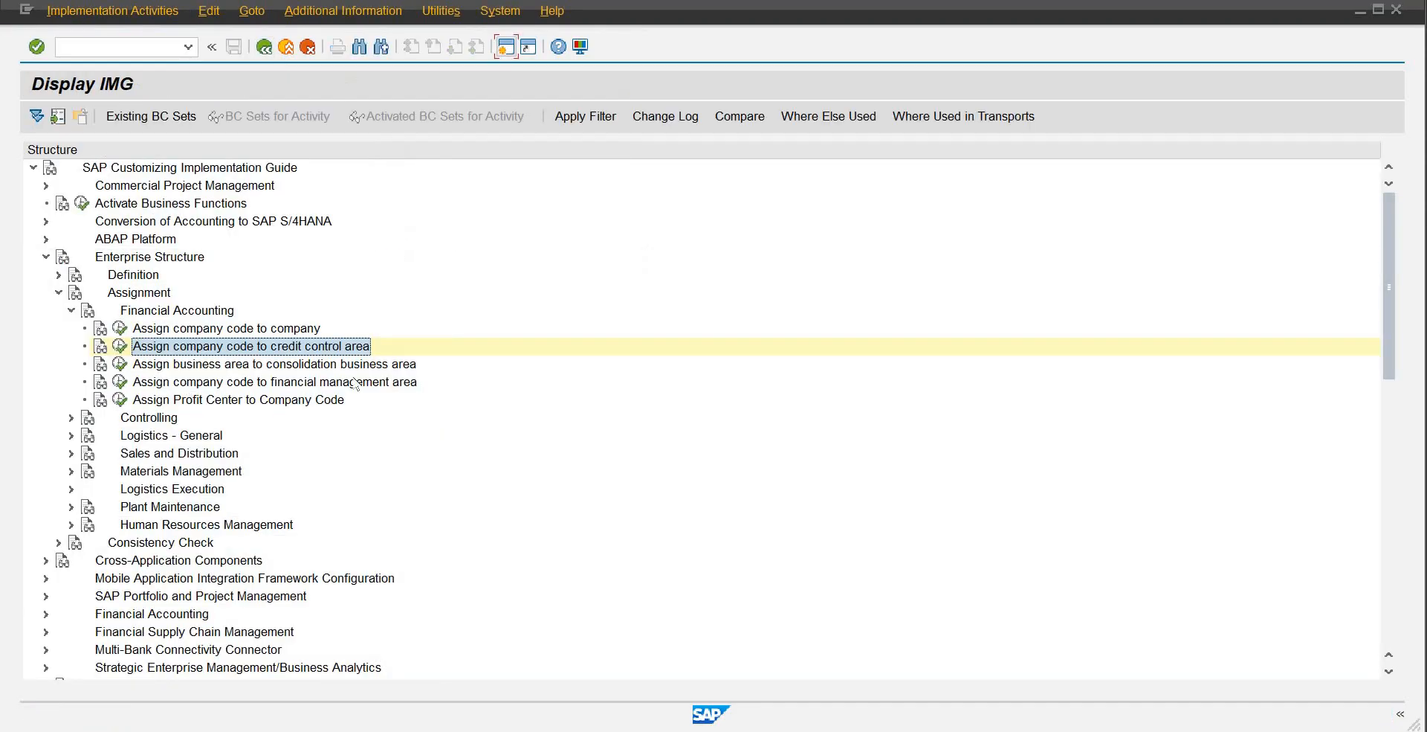
# - Open the Assign company code to financial management area activity, locate company code KB01 and assign FM area FMKB to it
pyautogui.click(158, 384)
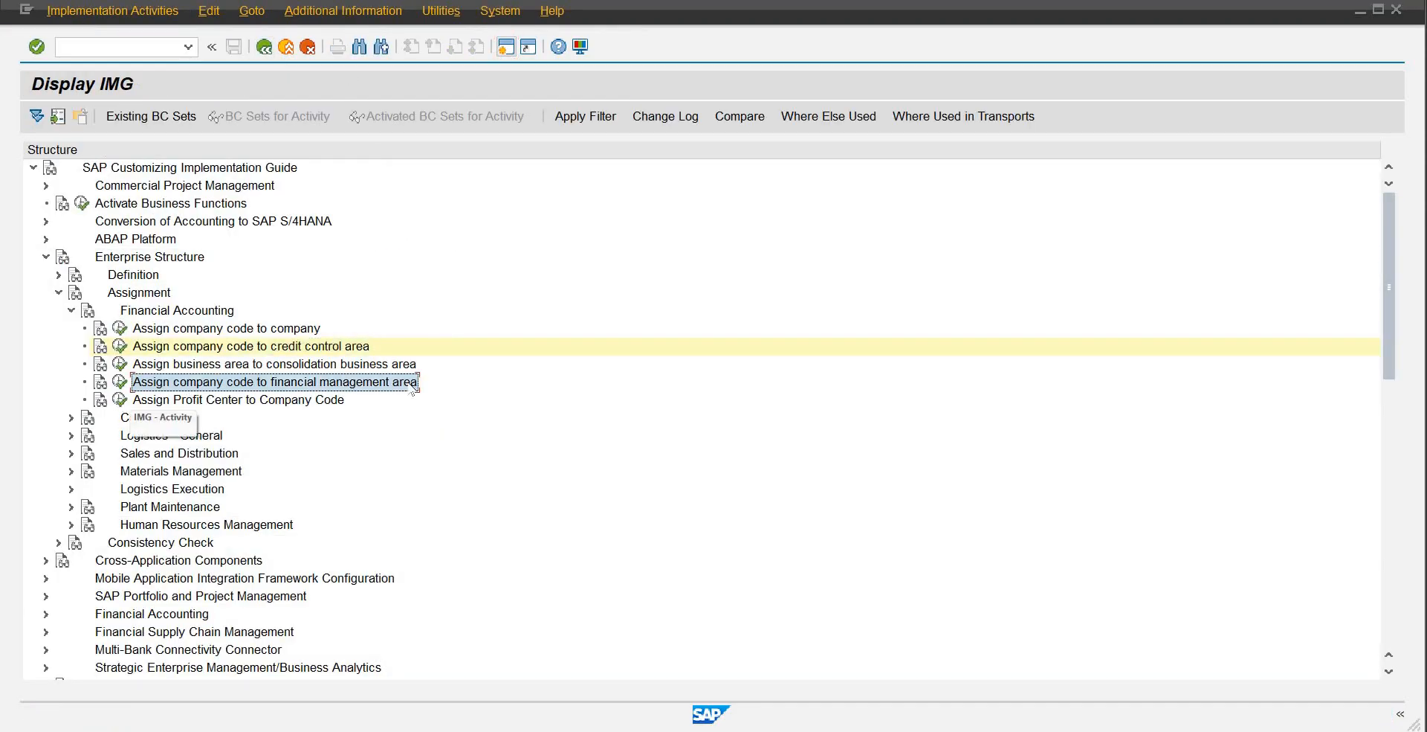
pyautogui.click(120, 381)
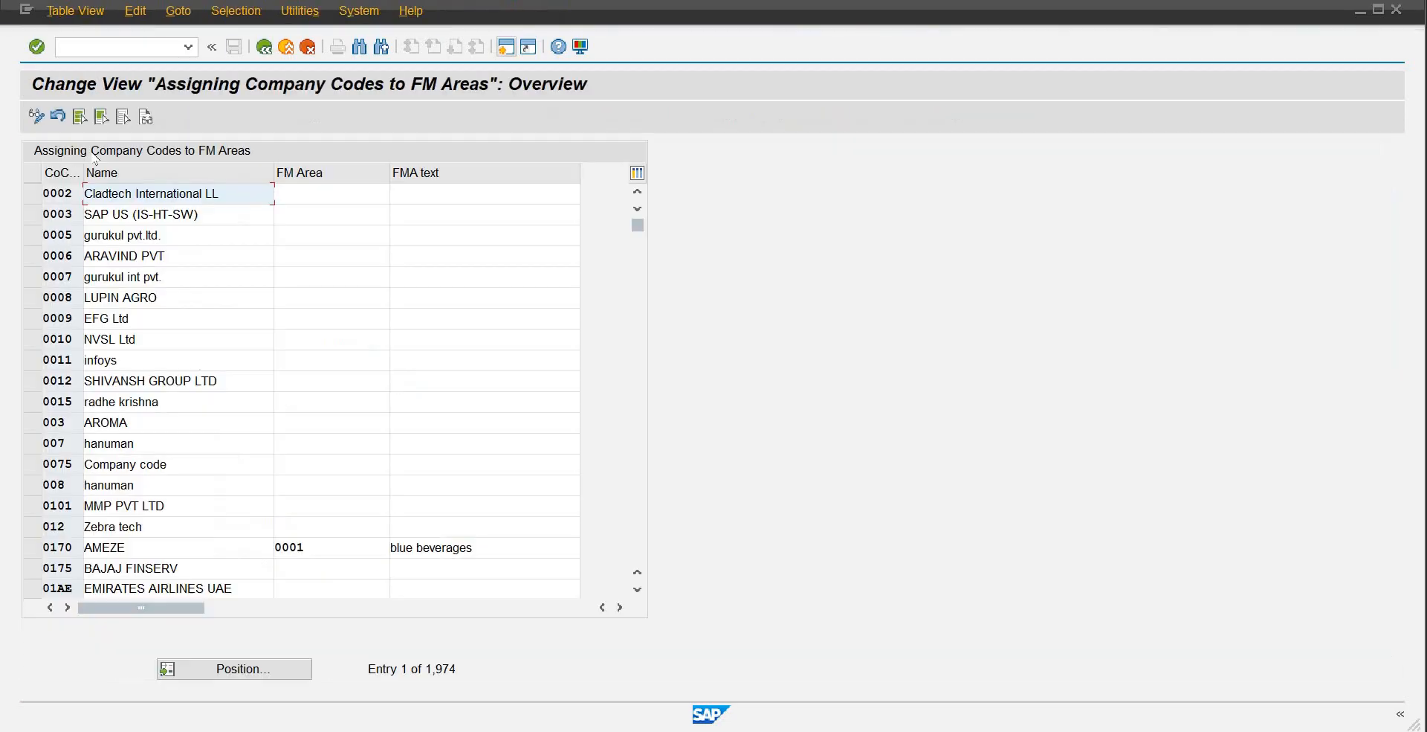
pyautogui.click(225, 669)
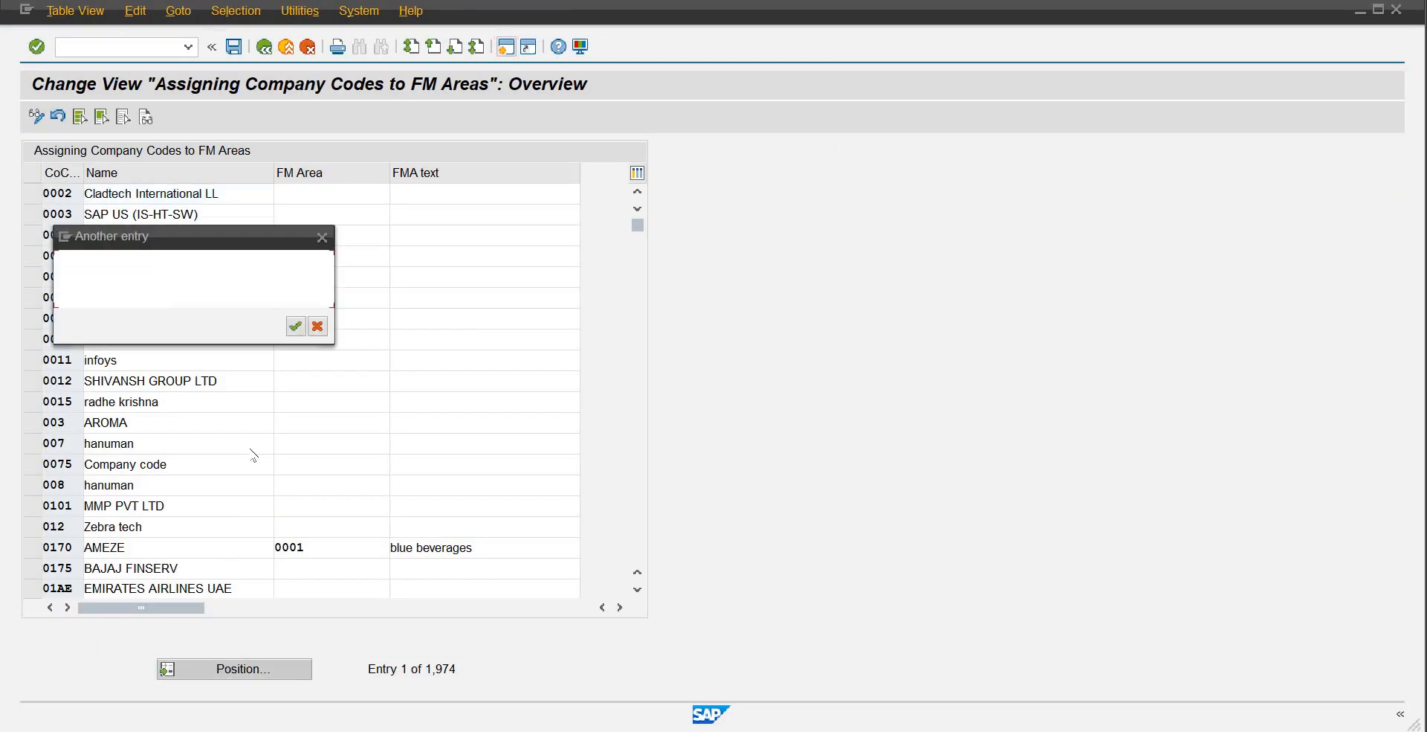
pyautogui.write('KB01')
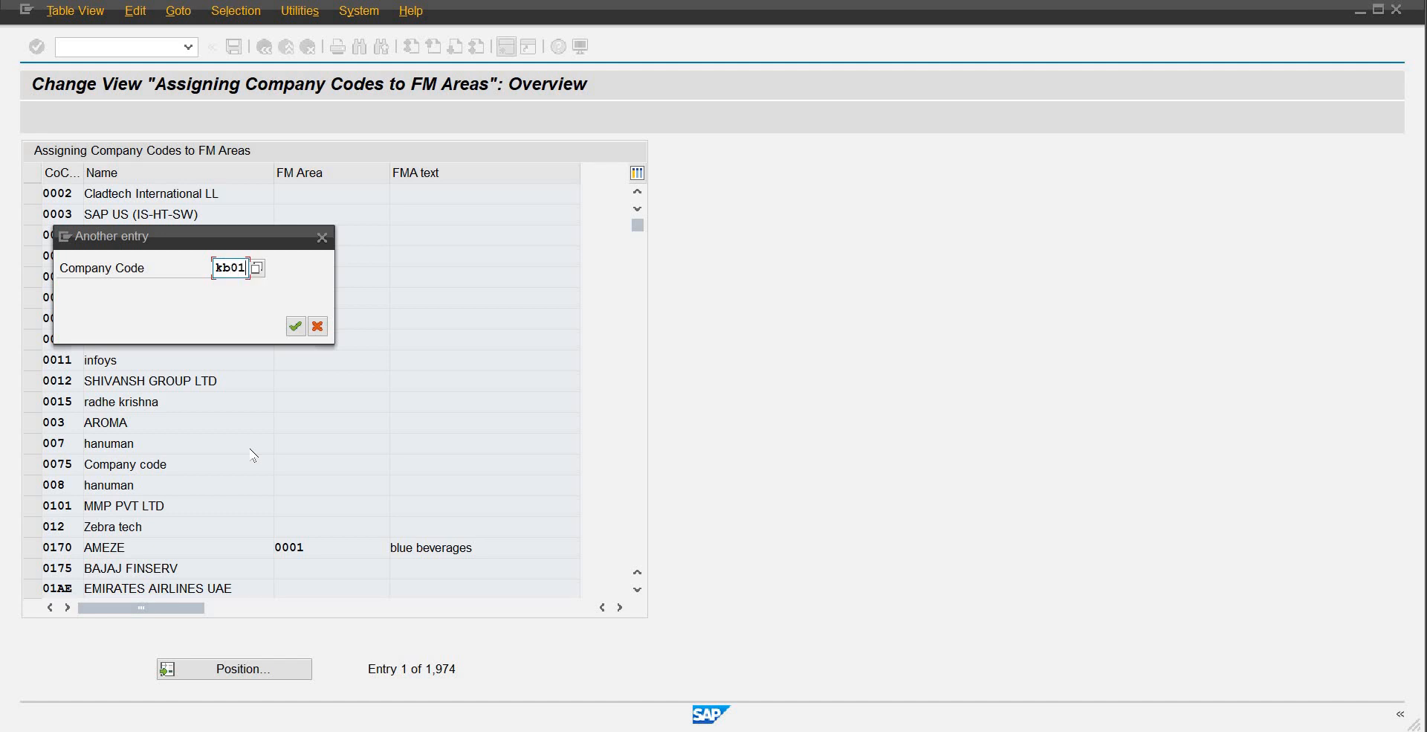
pyautogui.press('Return')
pyautogui.click(319, 199)
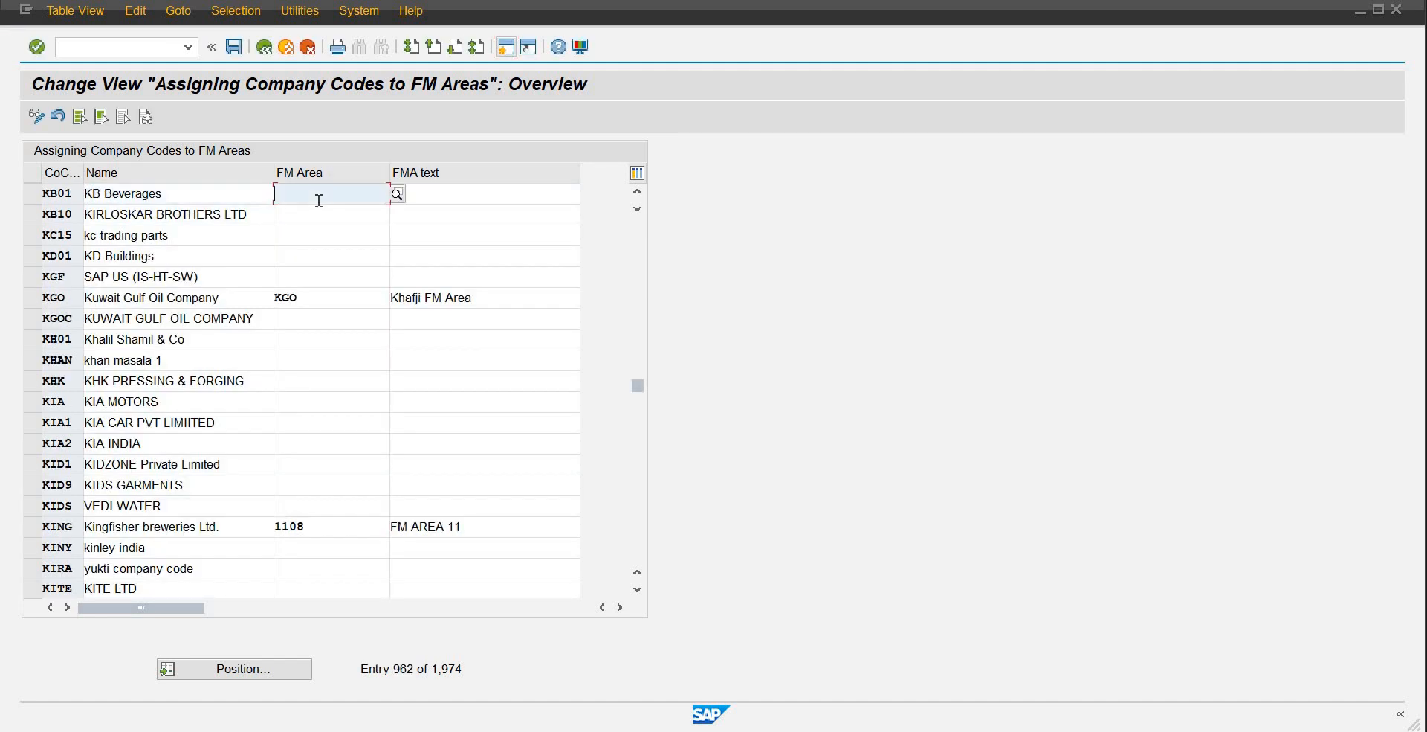
pyautogui.write('fmkb')
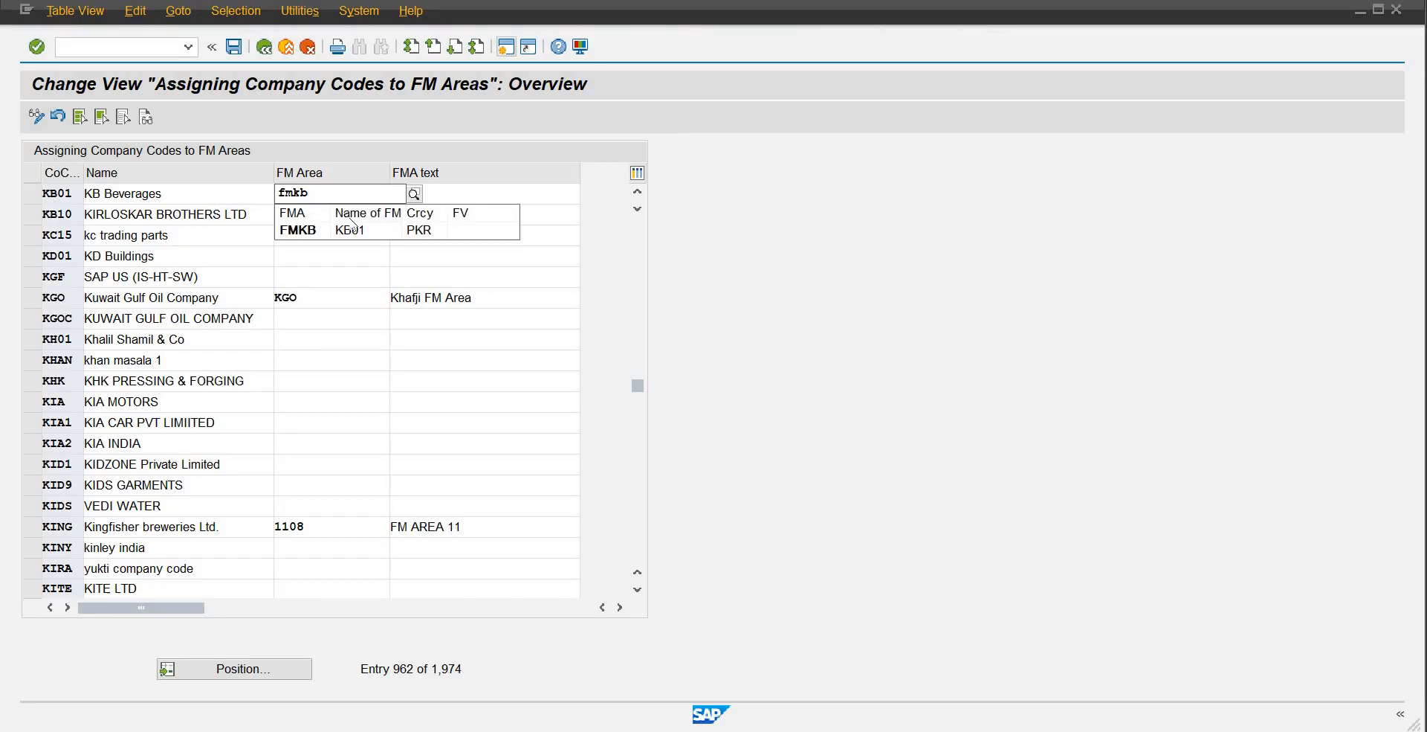
pyautogui.click(349, 230)
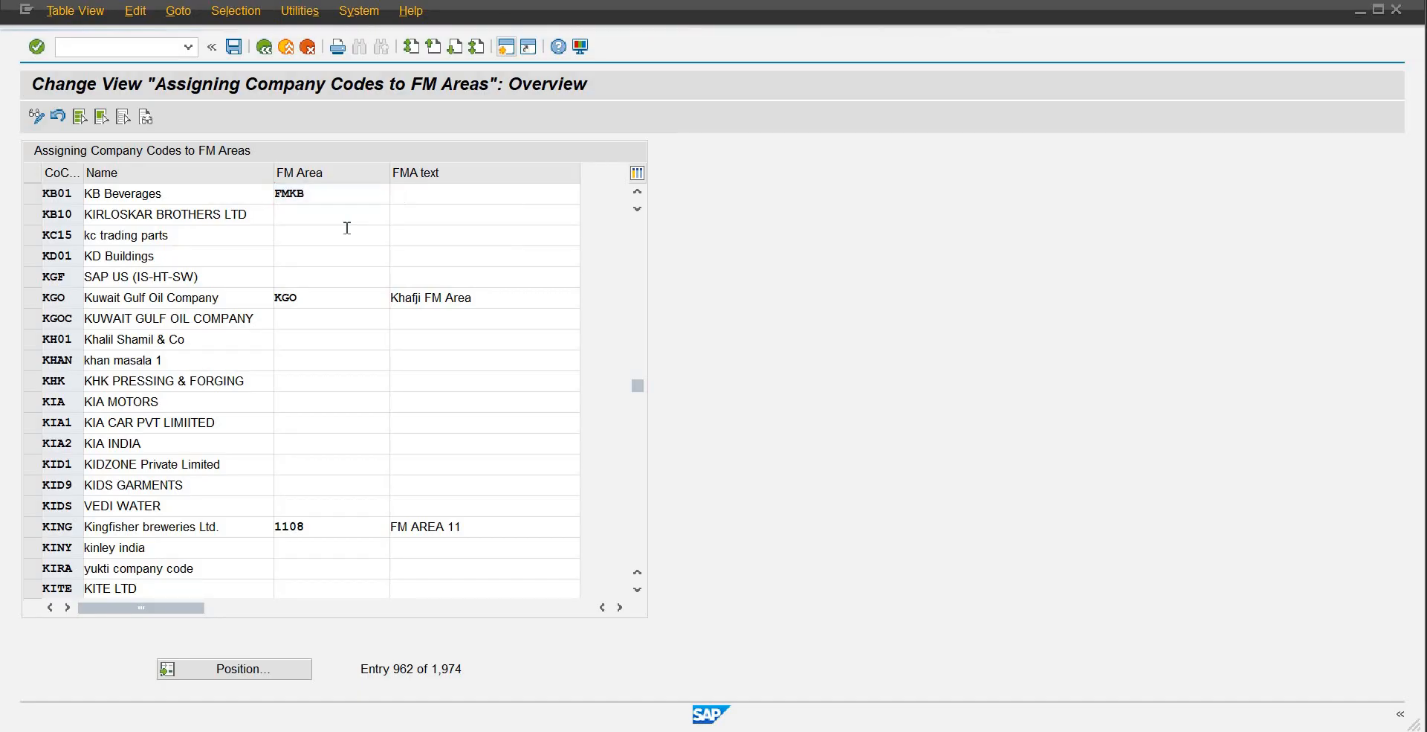
# - Save the financial management area assignment under the proposed customizing request and return to the implementation guide
pyautogui.hotkey('ctrl', 's')
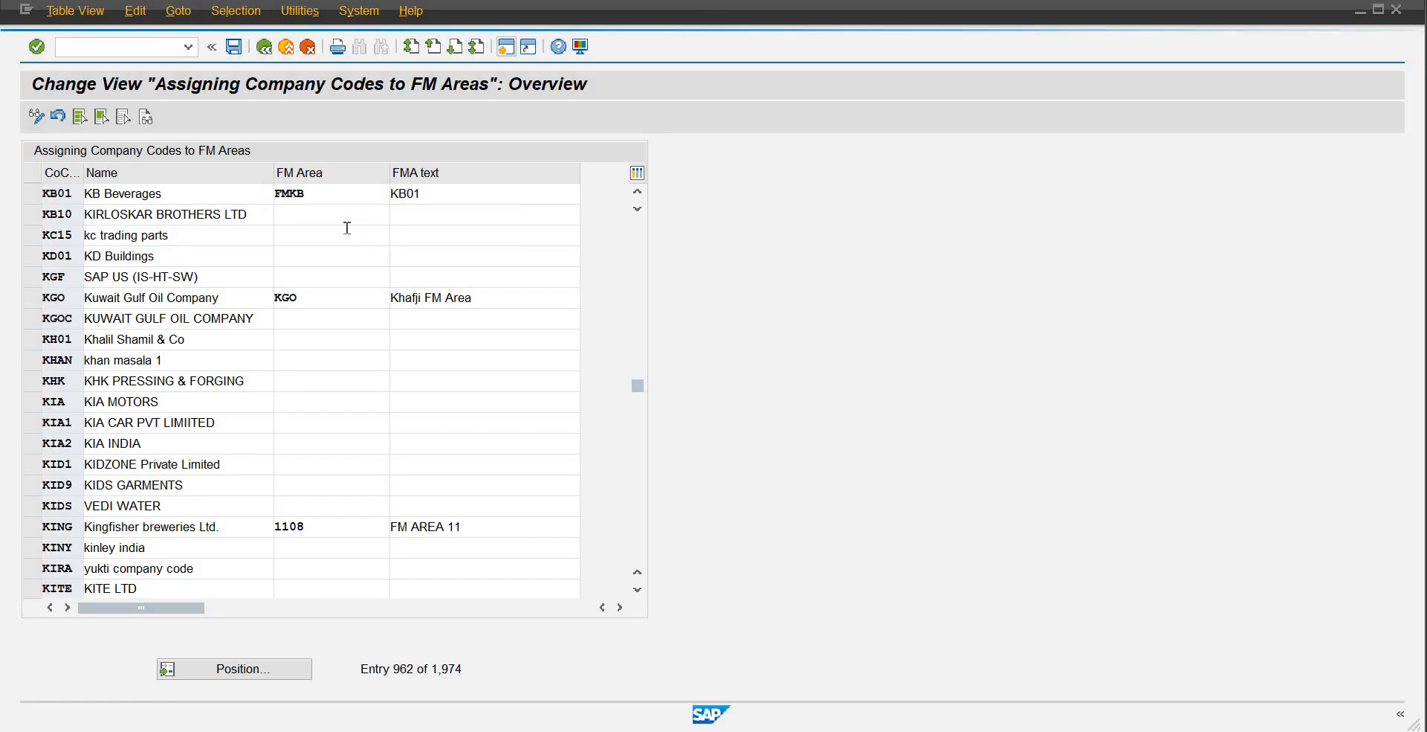
pyautogui.press('Return')
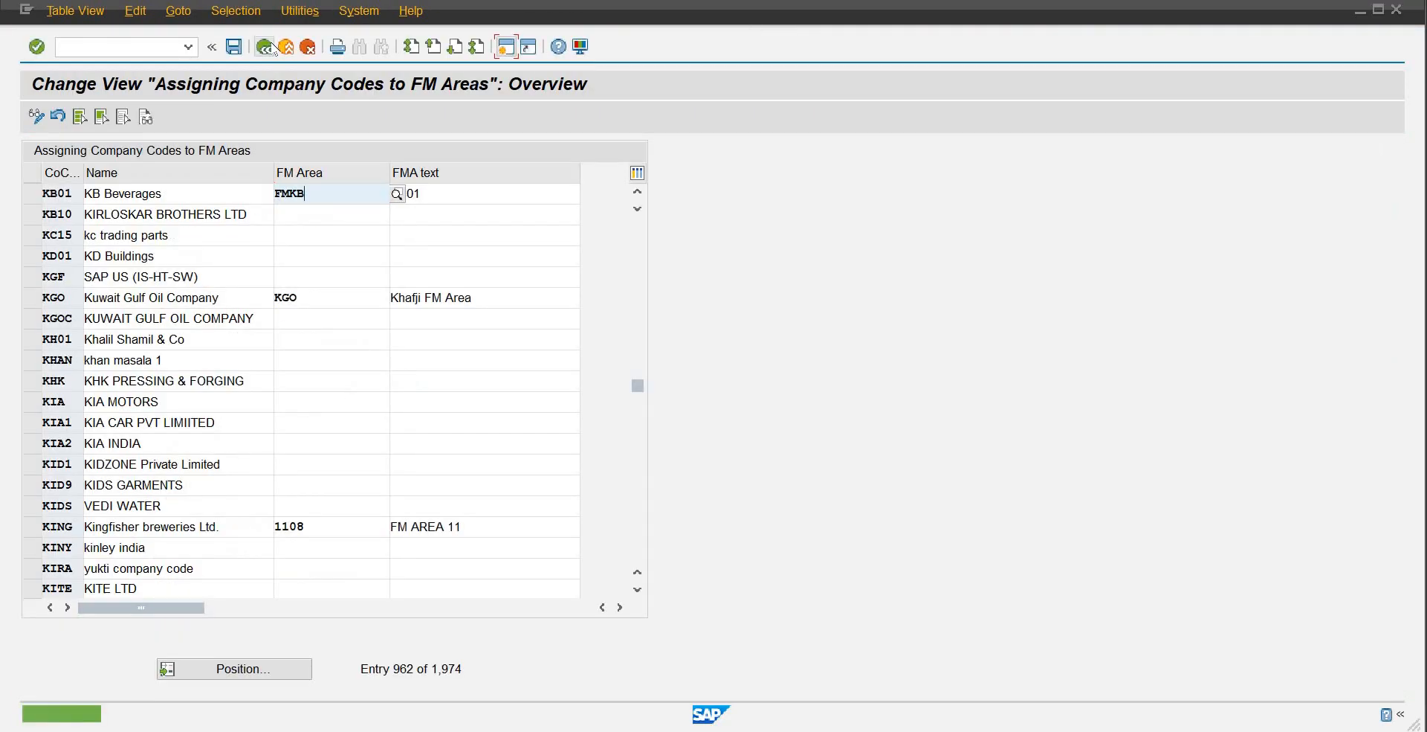
pyautogui.click(269, 47)
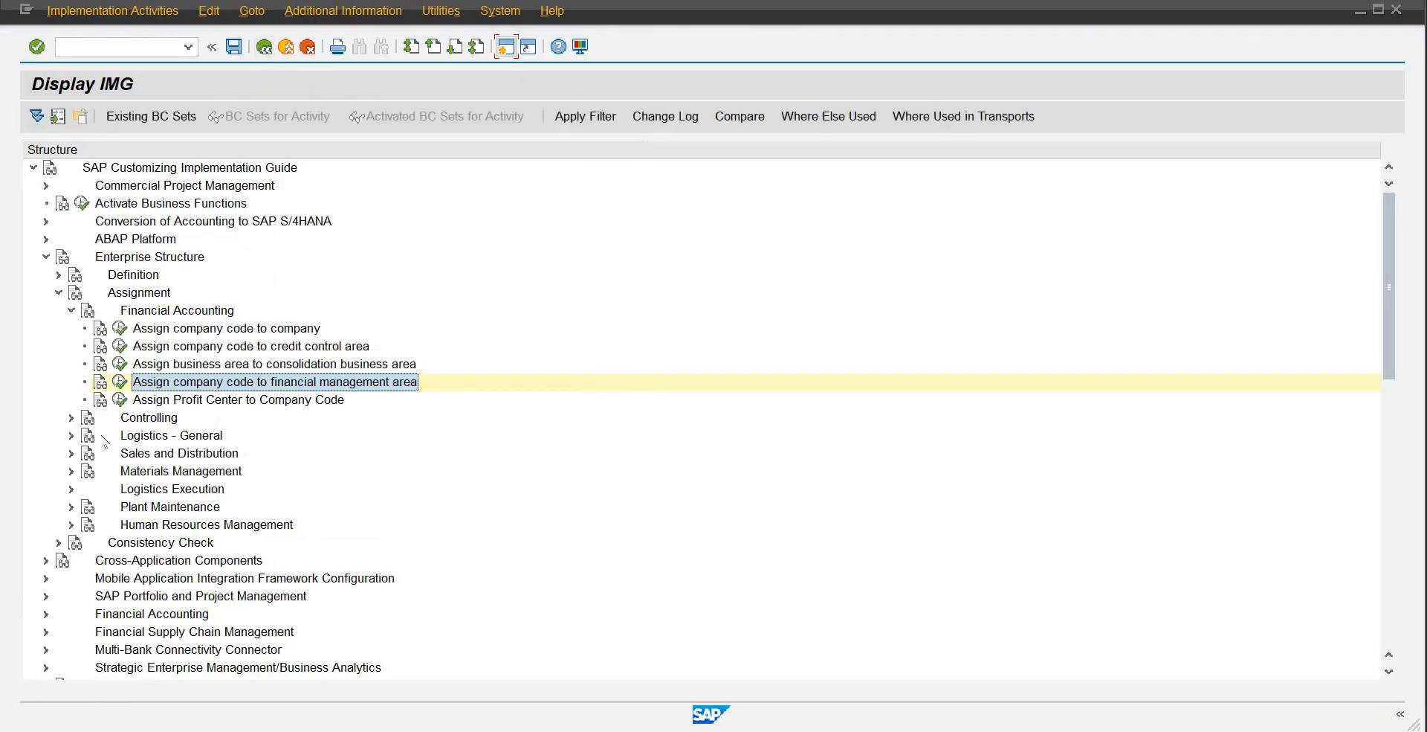
# - Collapse the Financial Accounting assignments and open the Assign plant to company code activity under Logistics - General
pyautogui.click(71, 311)
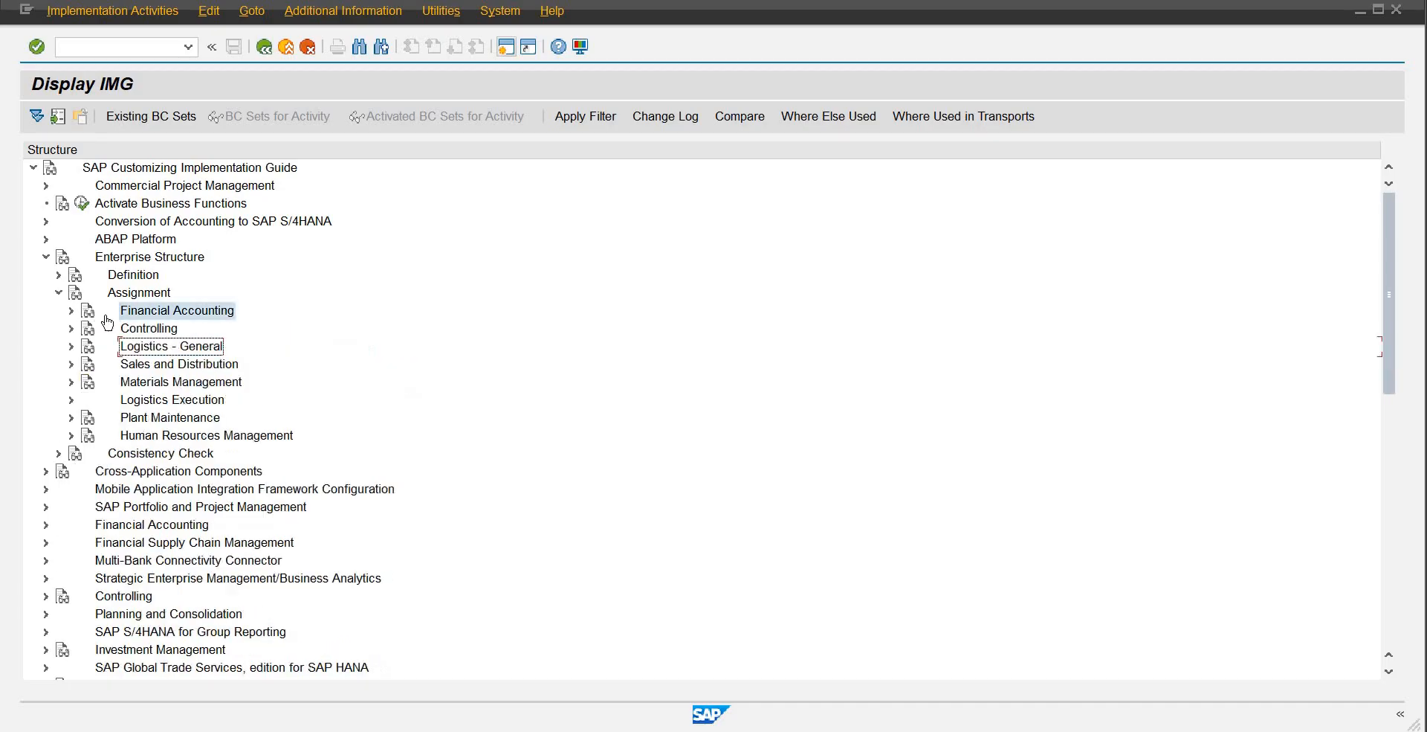
pyautogui.click(94, 345)
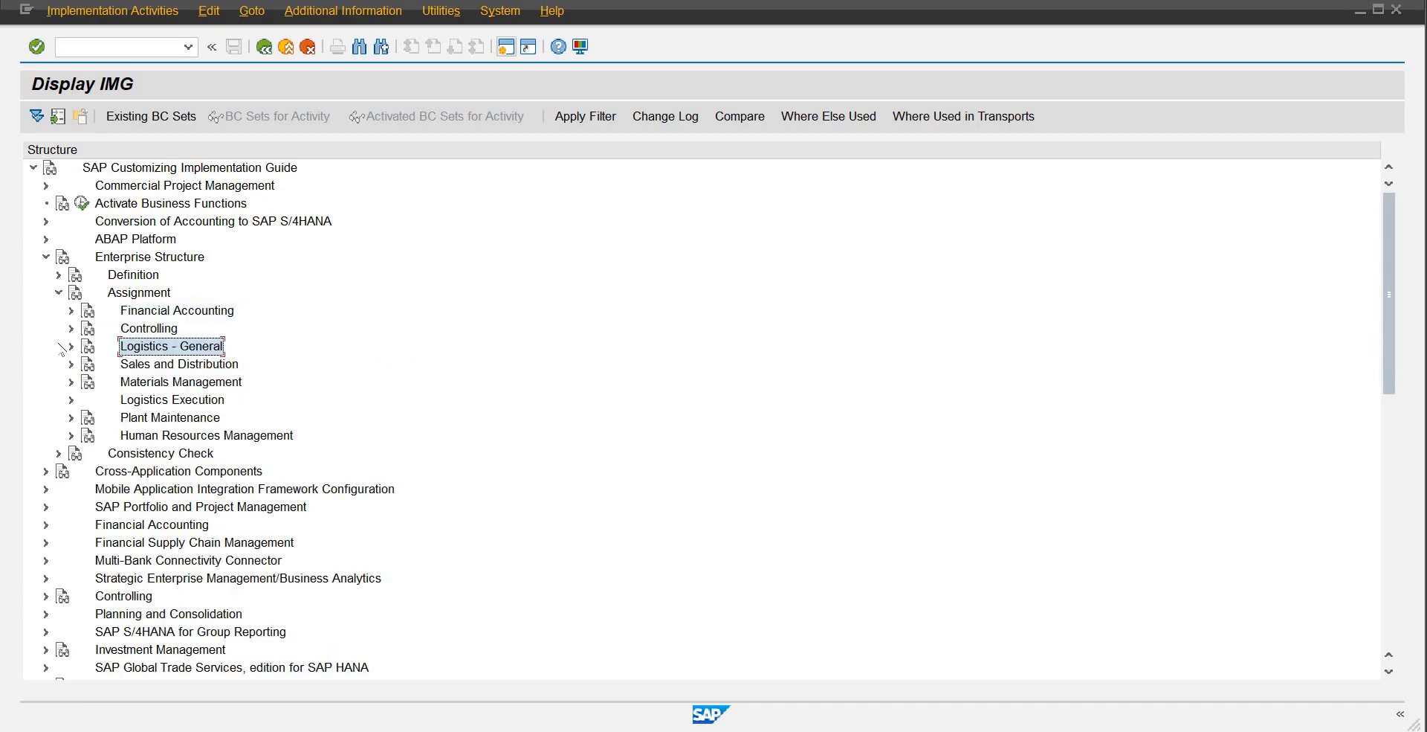
pyautogui.click(71, 346)
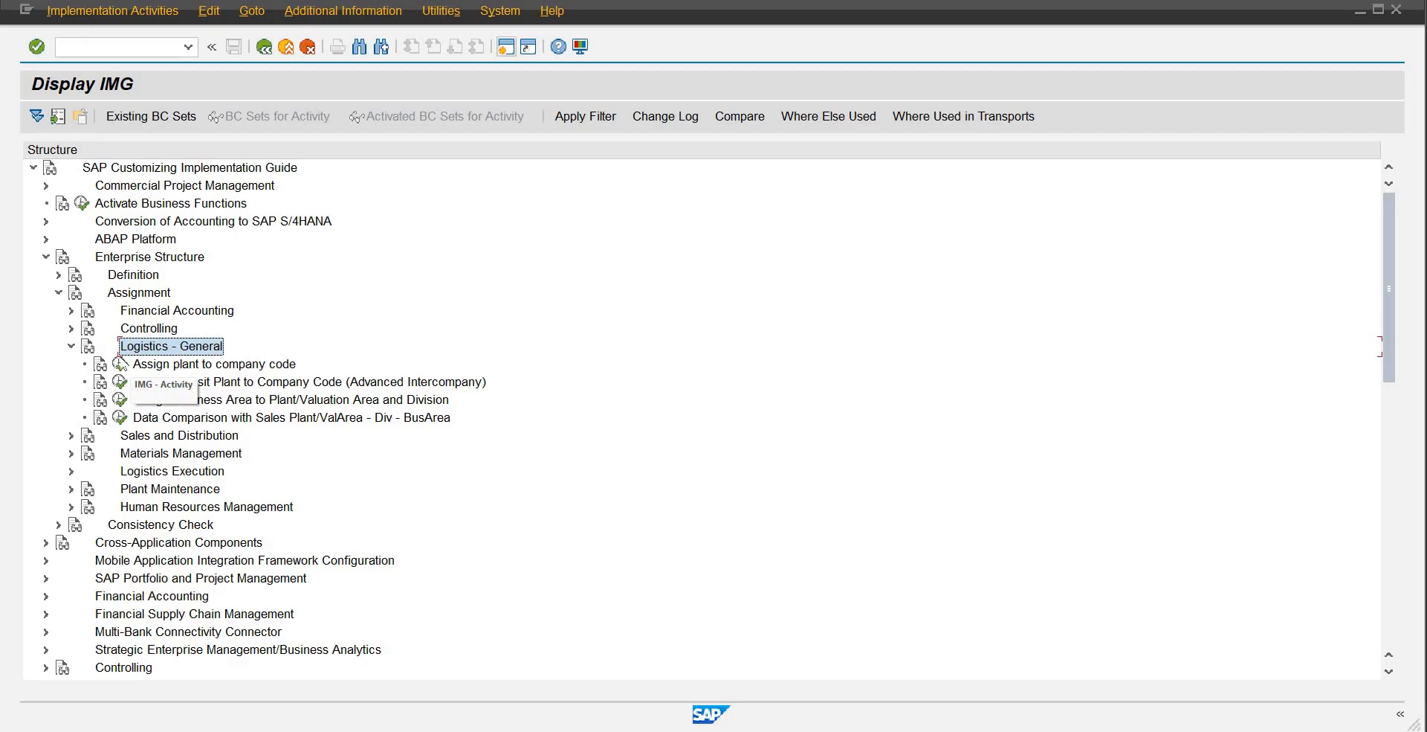
pyautogui.click(119, 364)
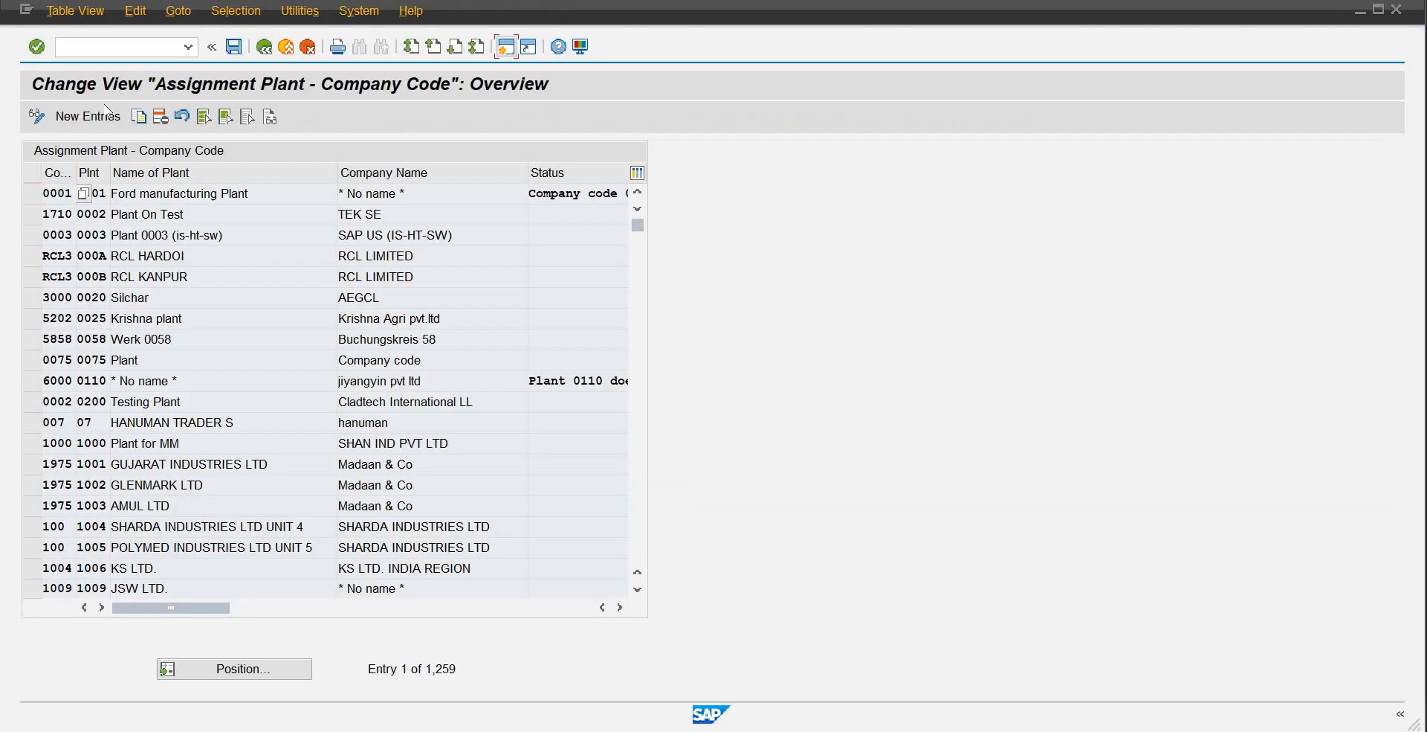
# - Add a new entry assigning plant PLKB to company code KB01
pyautogui.click(99, 117)
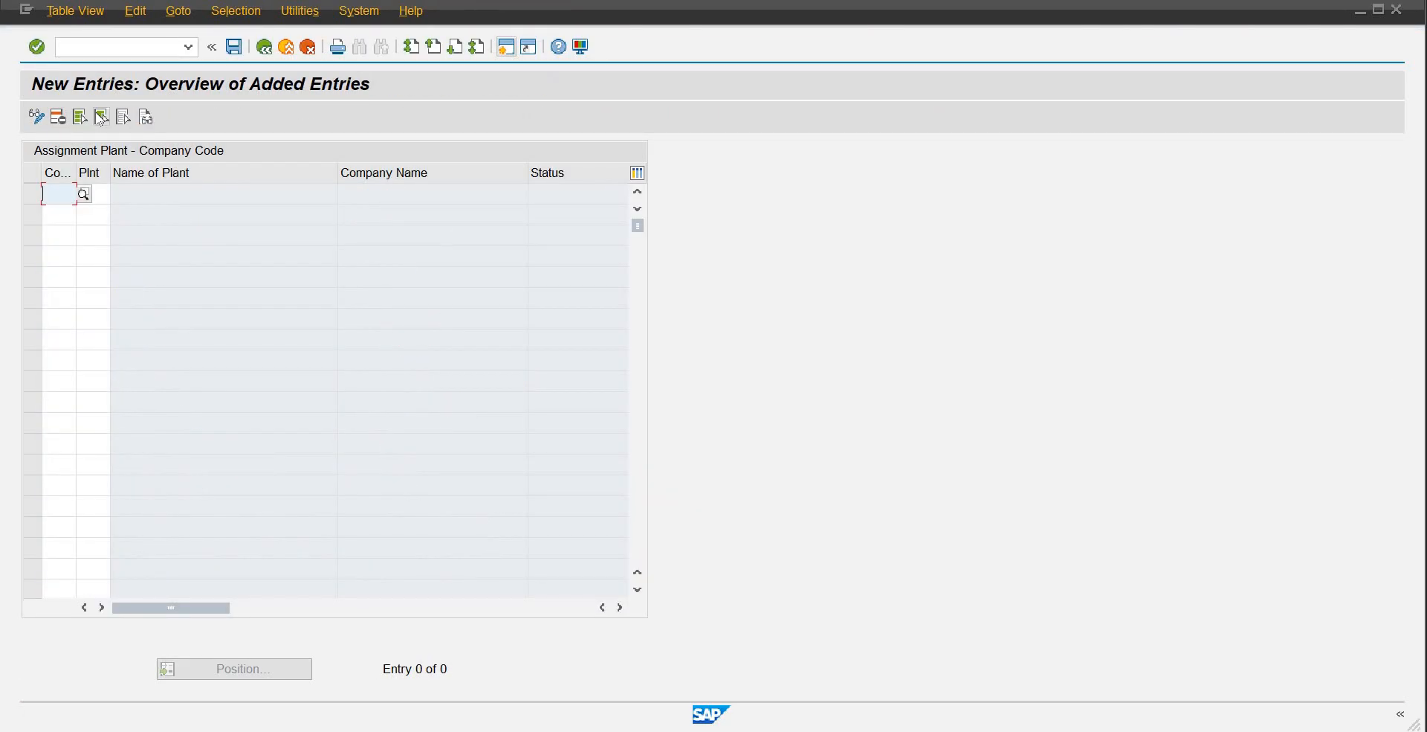
pyautogui.write('kb01')
pyautogui.press('Tab')
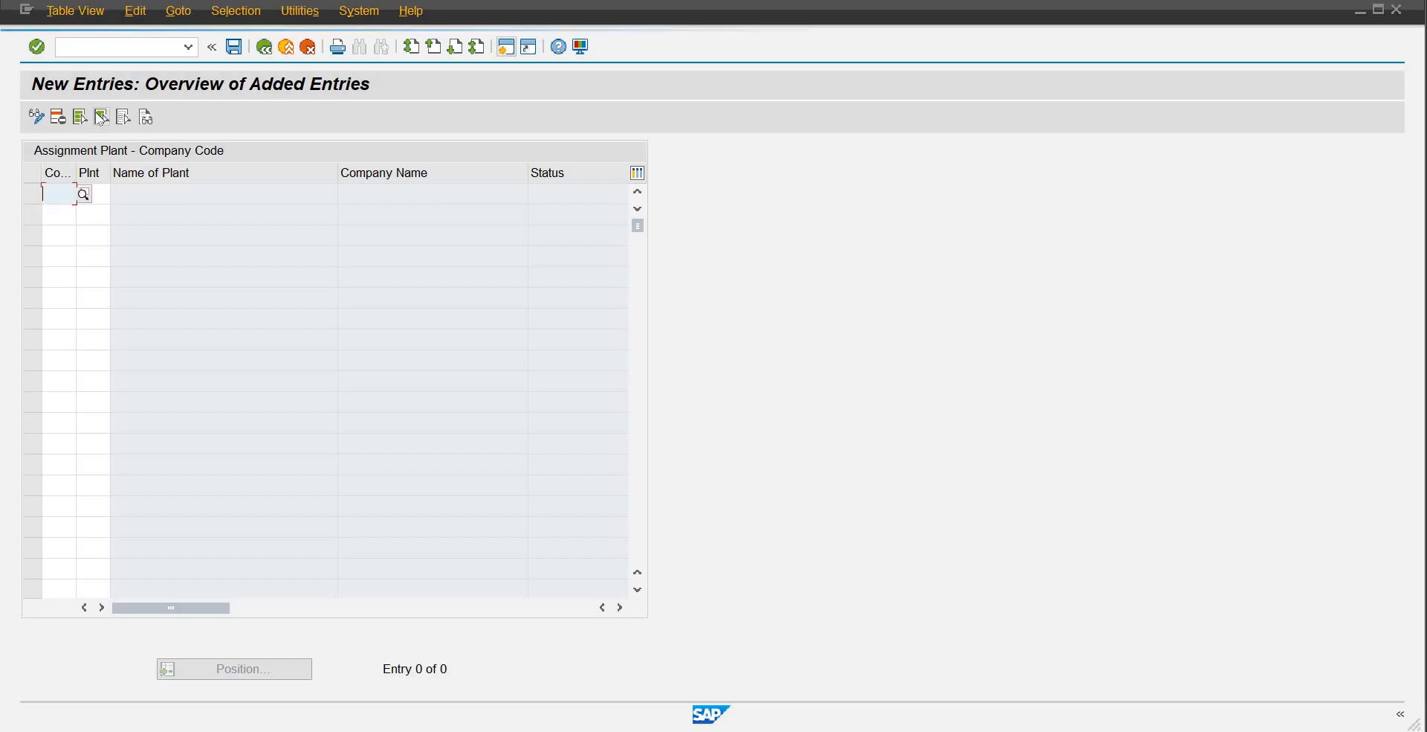
pyautogui.write('plkb')
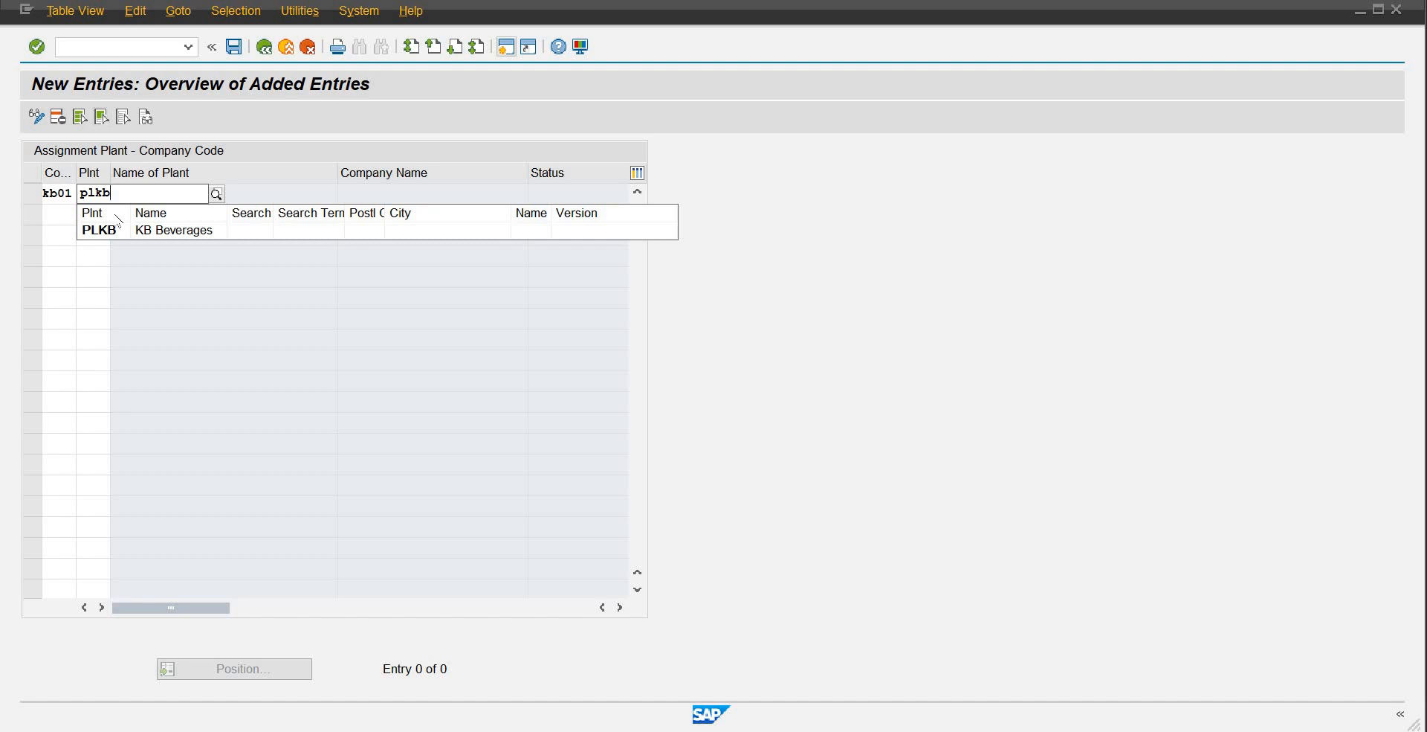
pyautogui.click(109, 231)
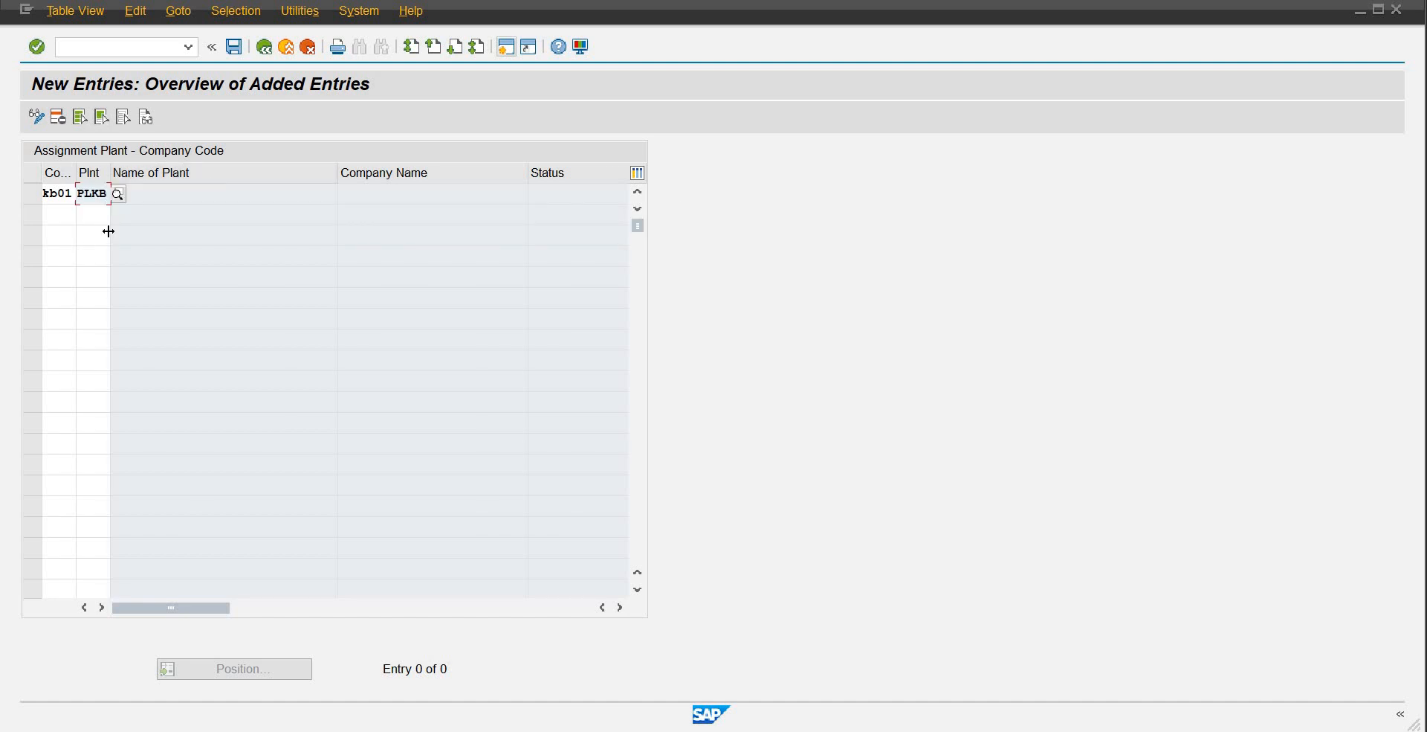
pyautogui.press('Return')
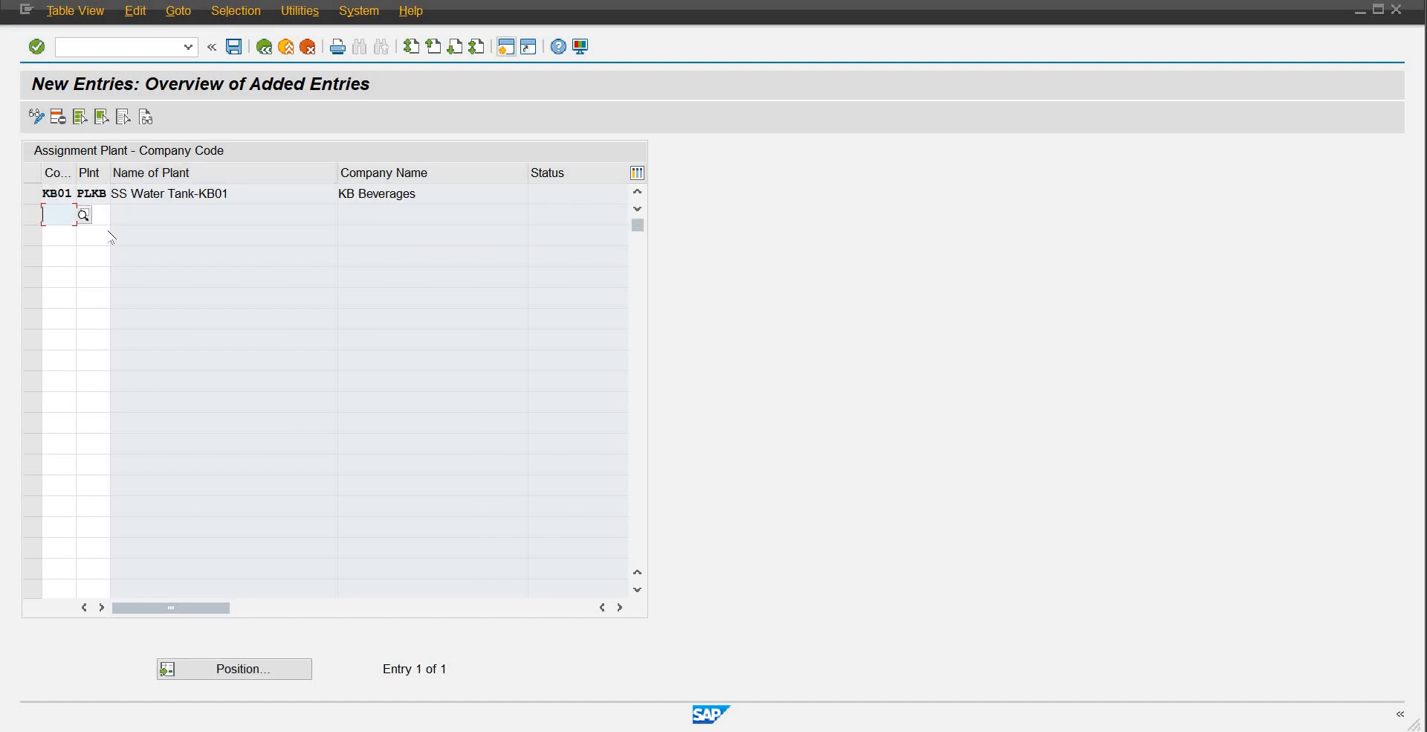
# - Save the plant assignment under the proposed customizing request and go back to the implementation guide
pyautogui.hotkey('ctrl', 's')
pyautogui.press('Return')
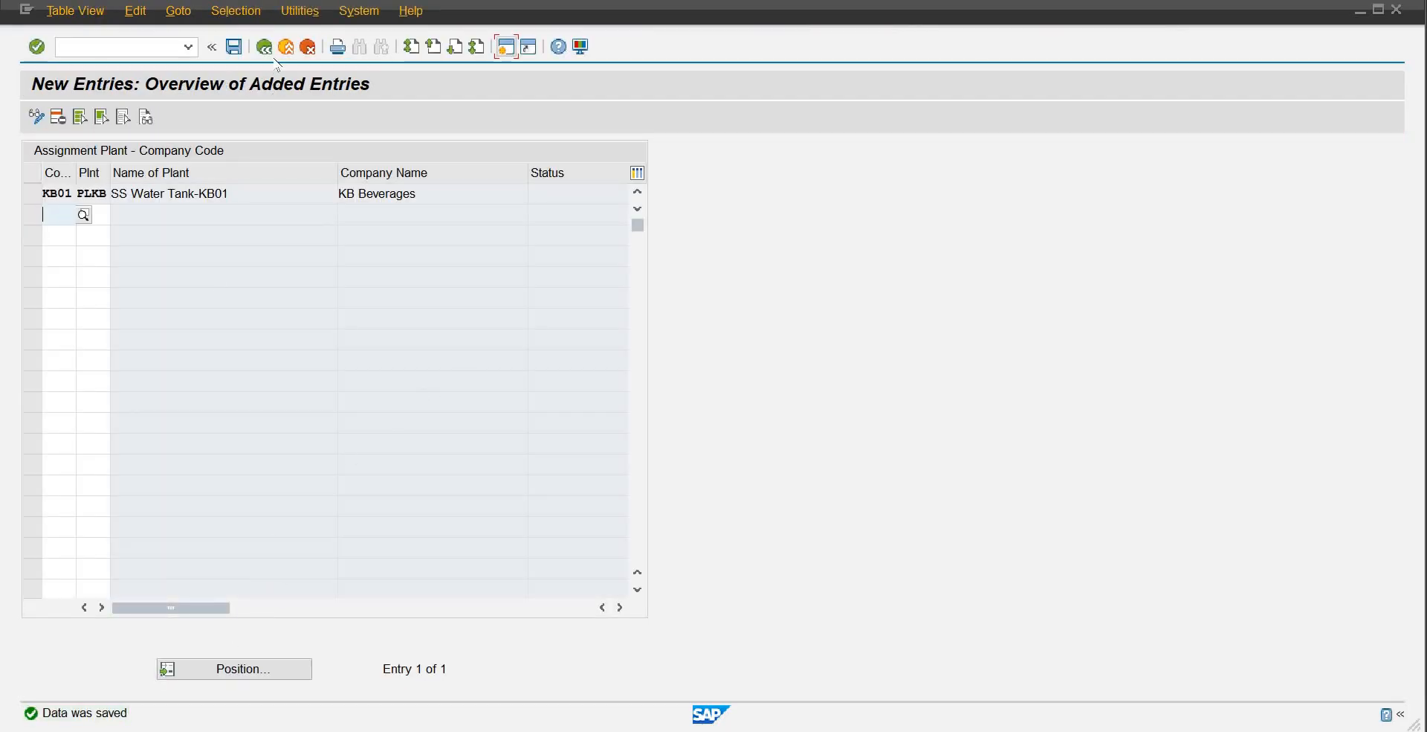
pyautogui.click(266, 48)
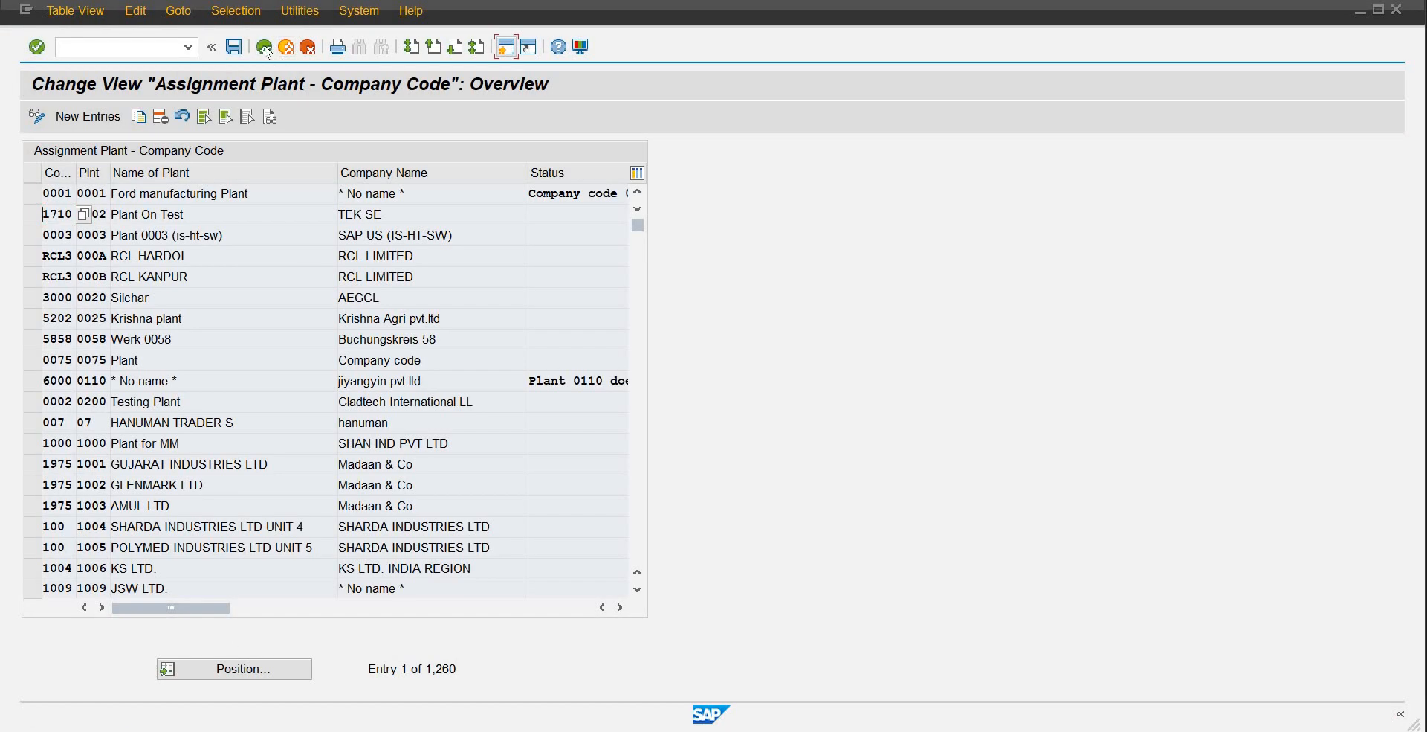
pyautogui.click(265, 48)
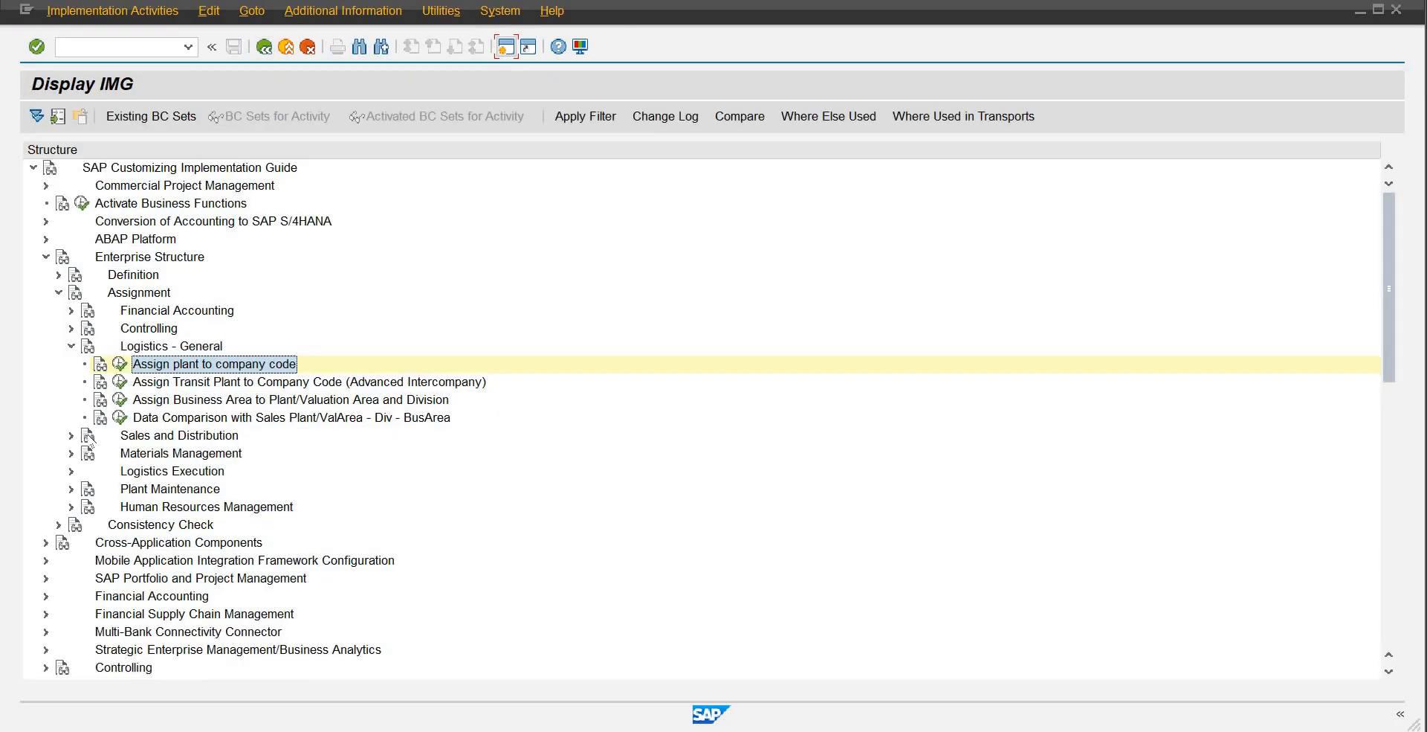
# - Collapse Logistics - General and open the Assign purchasing organization to company code activity under Materials Management
pyautogui.click(71, 346)
pyautogui.click(124, 384)
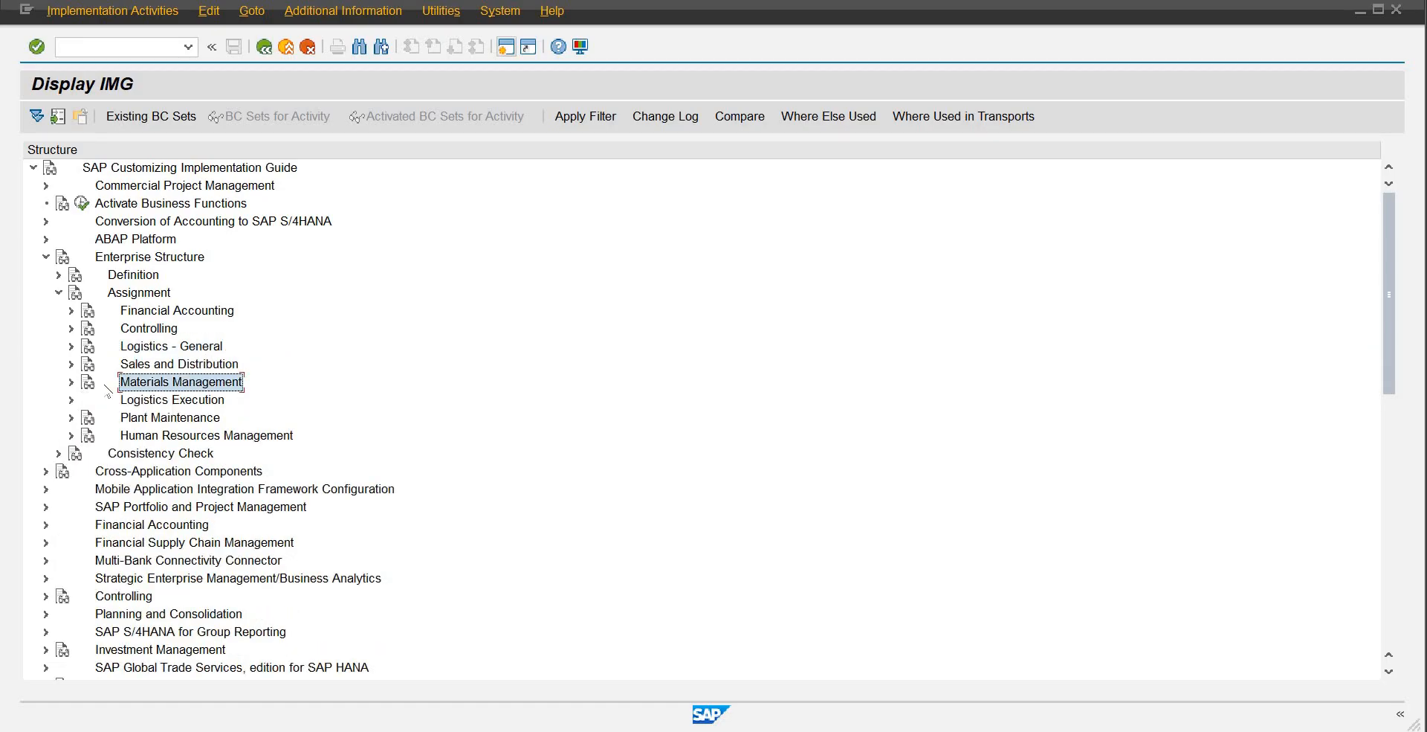
pyautogui.doubleClick(124, 384)
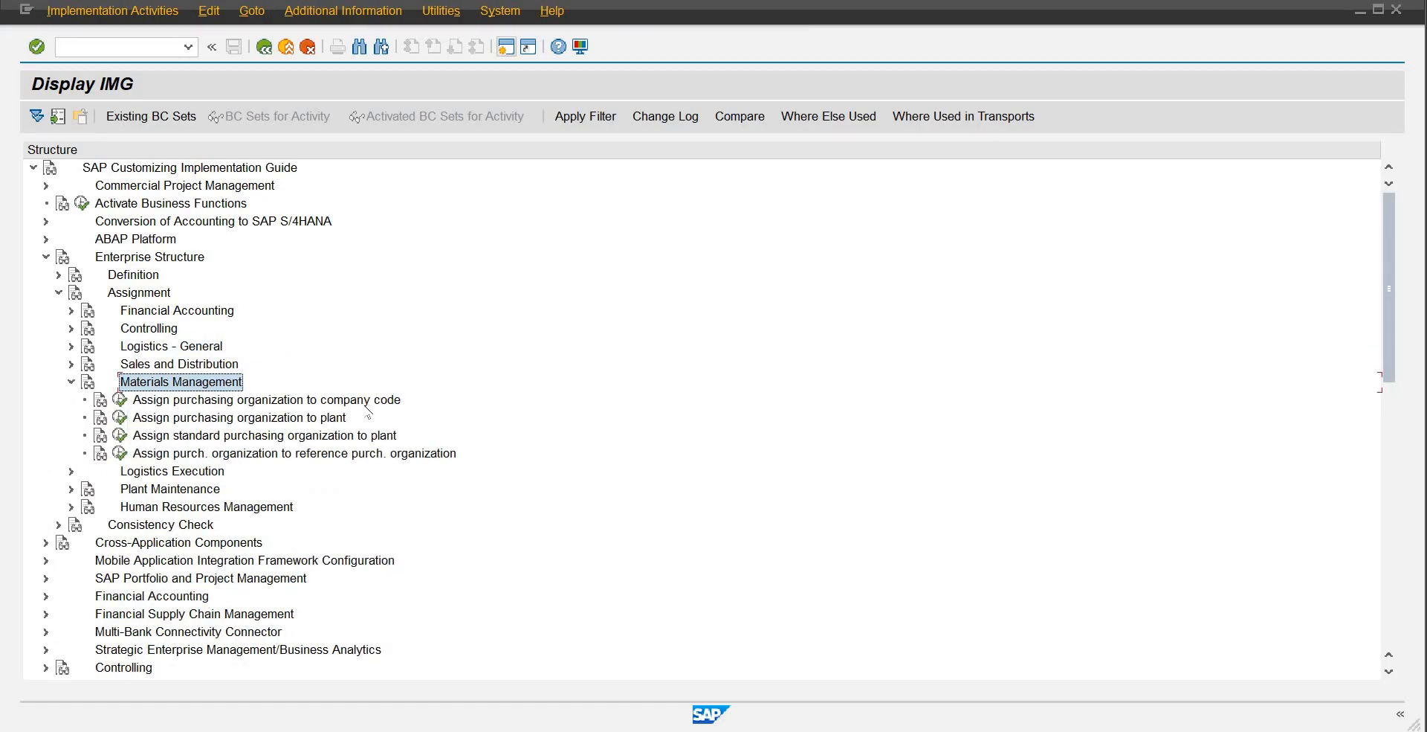
pyautogui.click(119, 400)
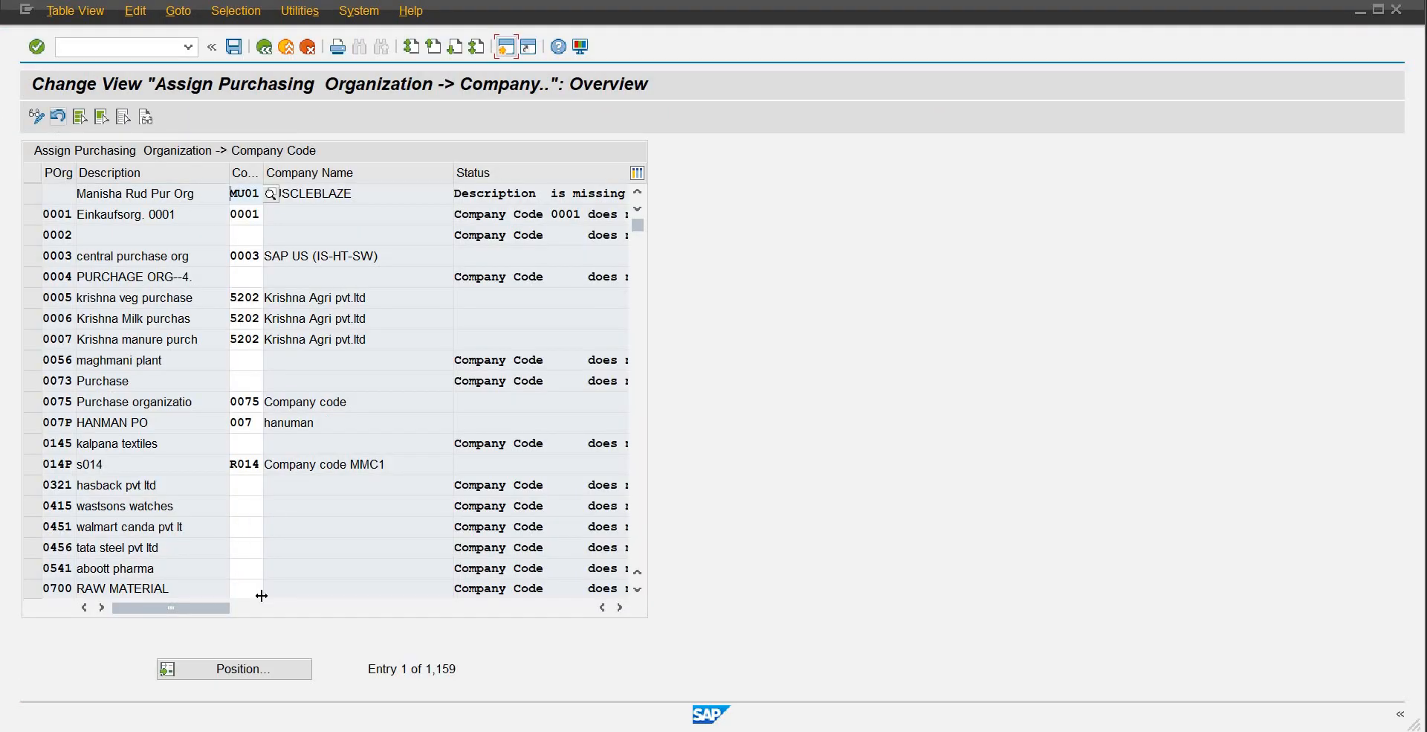
# - Position the list at purchasing organization POKB and assign company code KB01 to it
pyautogui.click(242, 669)
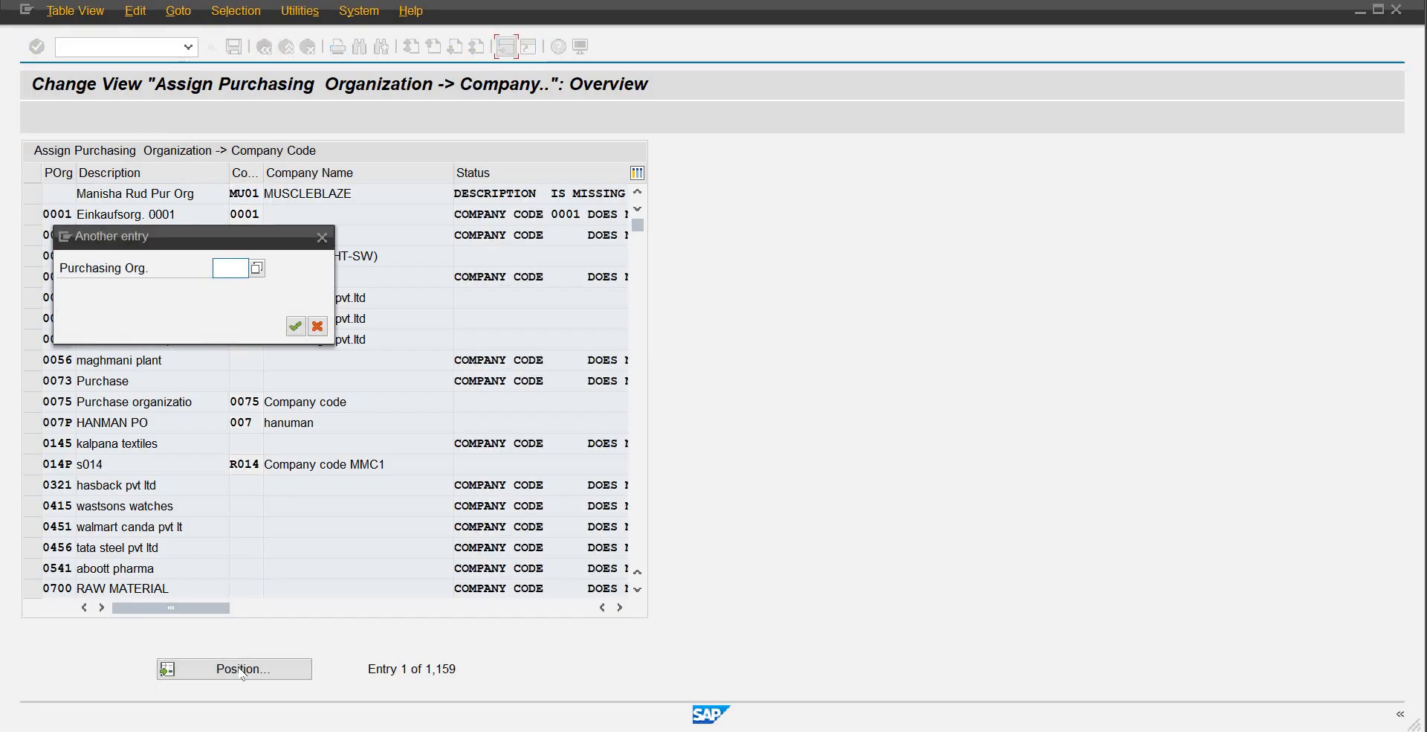
pyautogui.write('pokb')
pyautogui.press('Return')
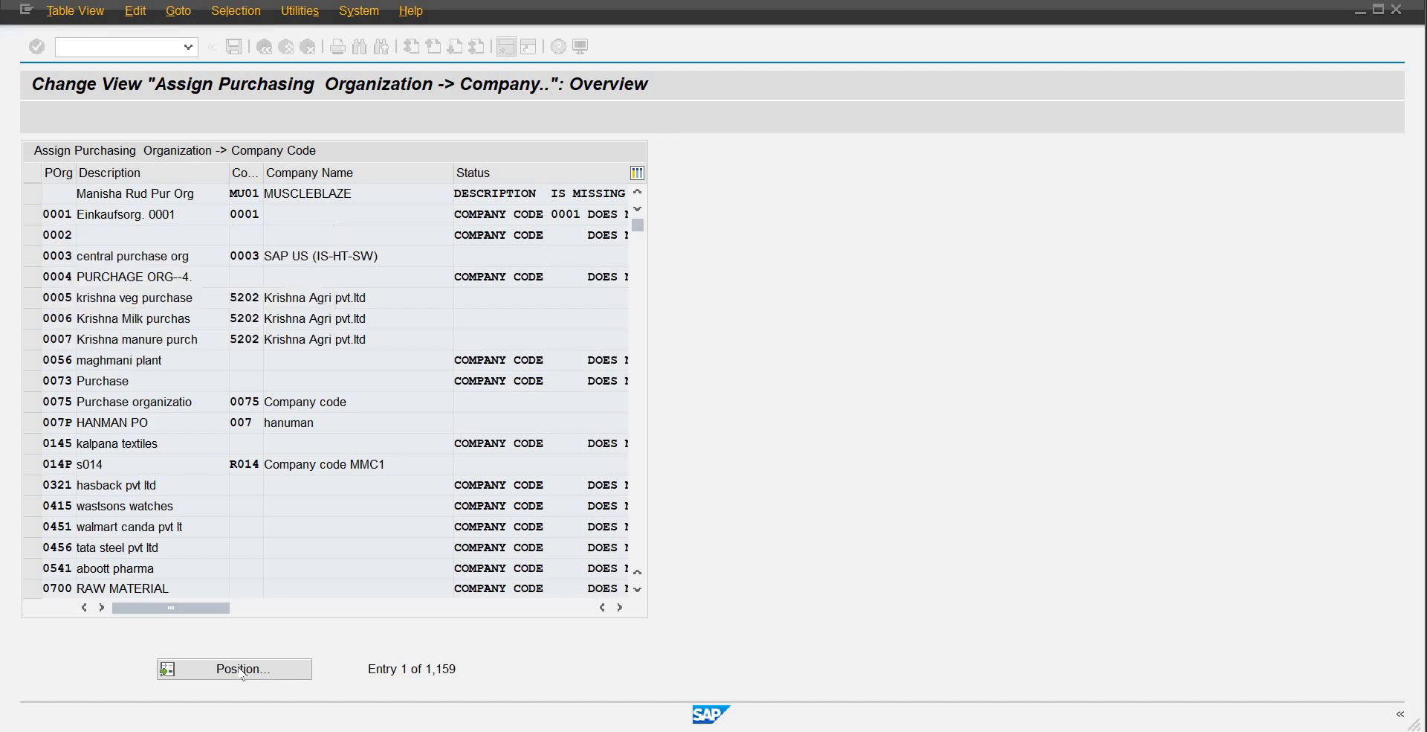
pyautogui.write('kb')
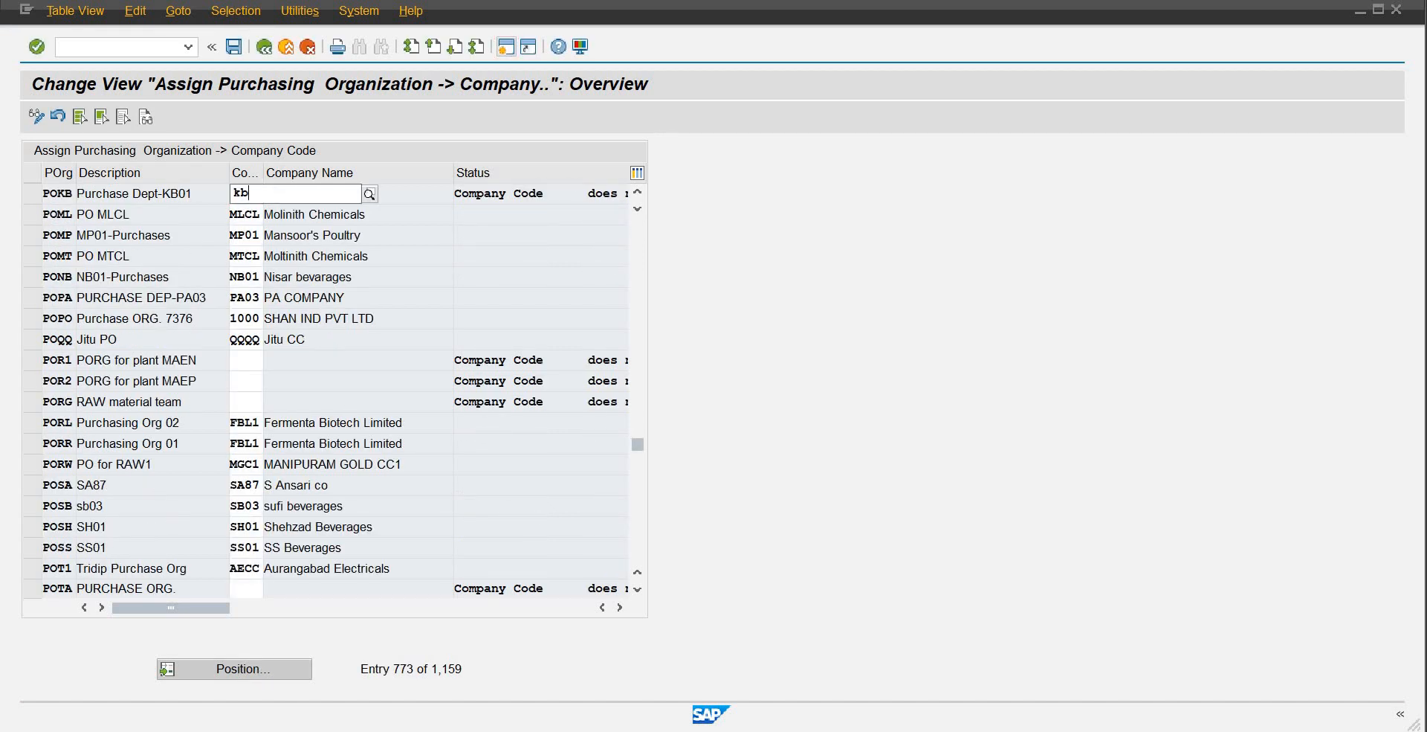
pyautogui.write('01')
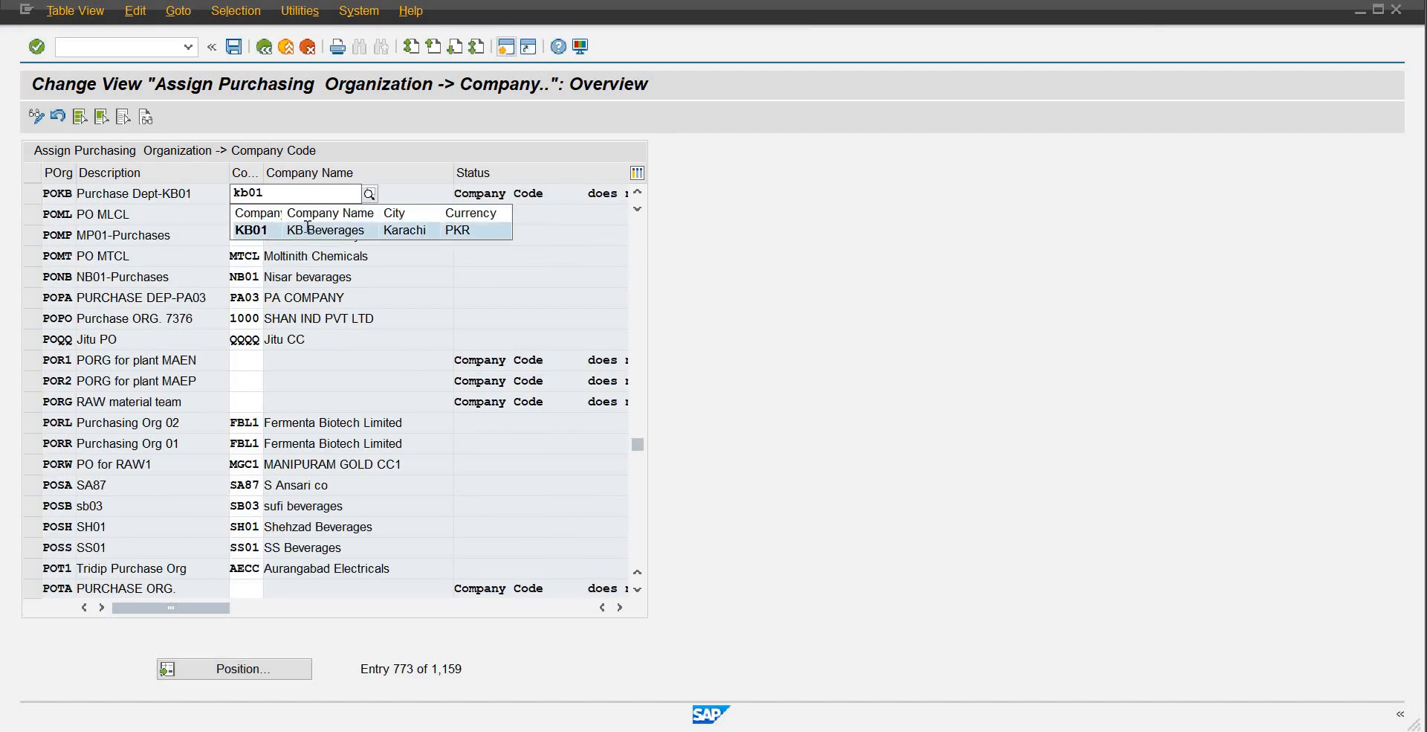
pyautogui.click(307, 229)
pyautogui.press('Return')
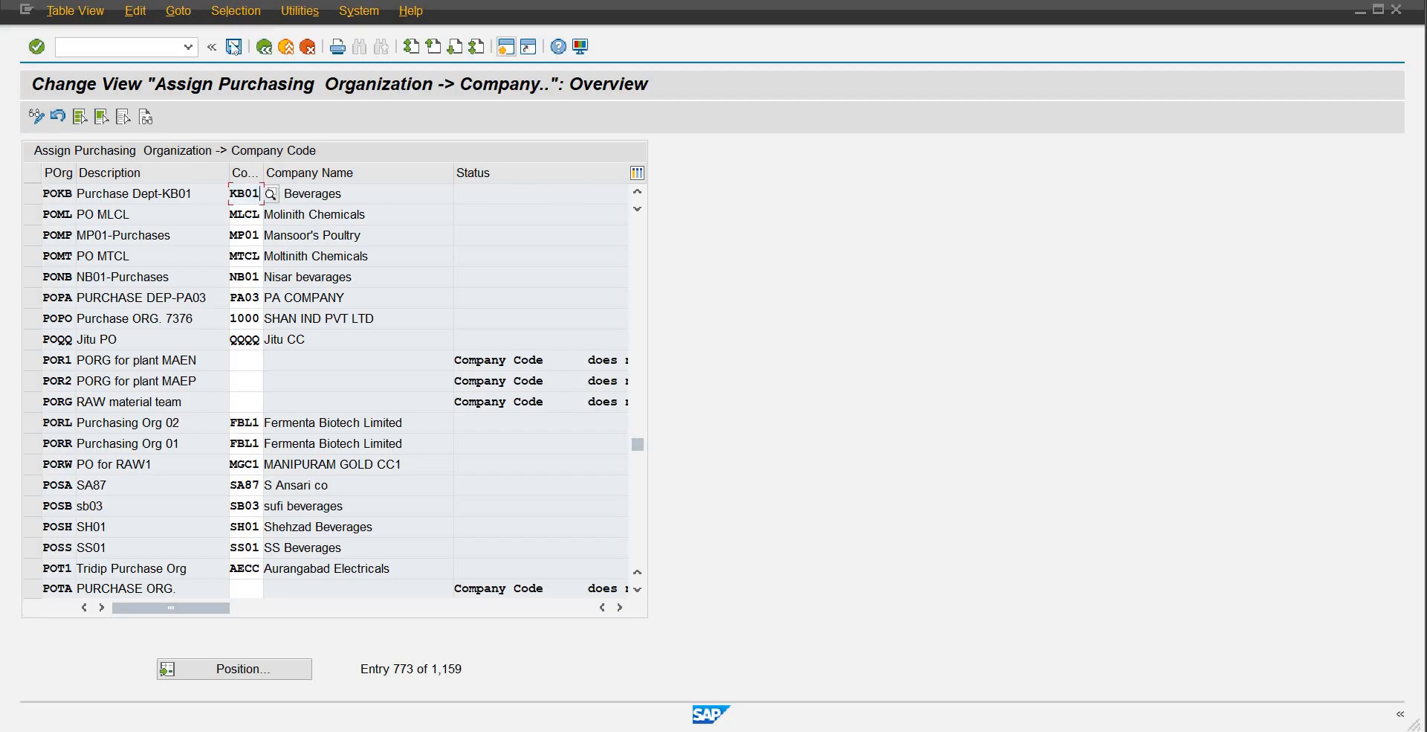
# - Save the purchasing organization to company code assignment under the proposed customizing request and return to the implementation guide
pyautogui.click(234, 47)
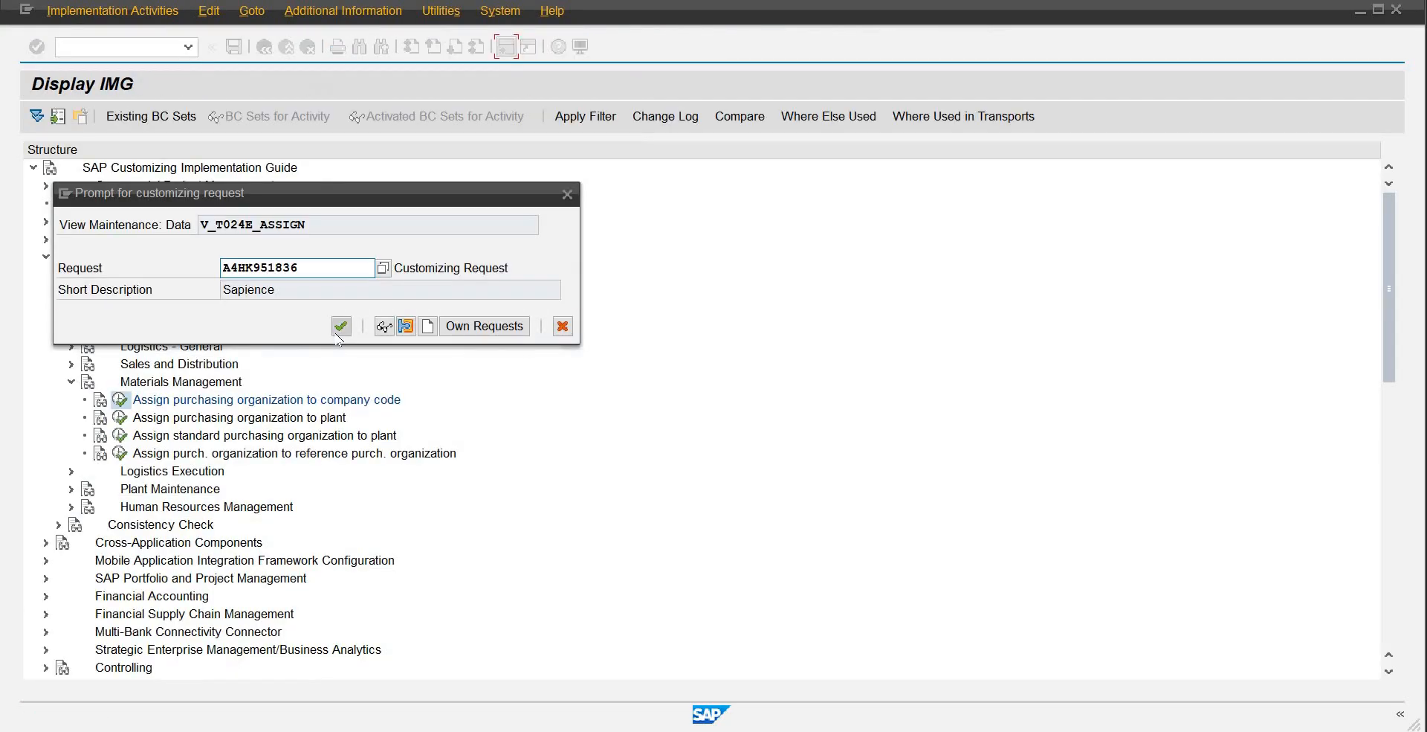
pyautogui.click(341, 325)
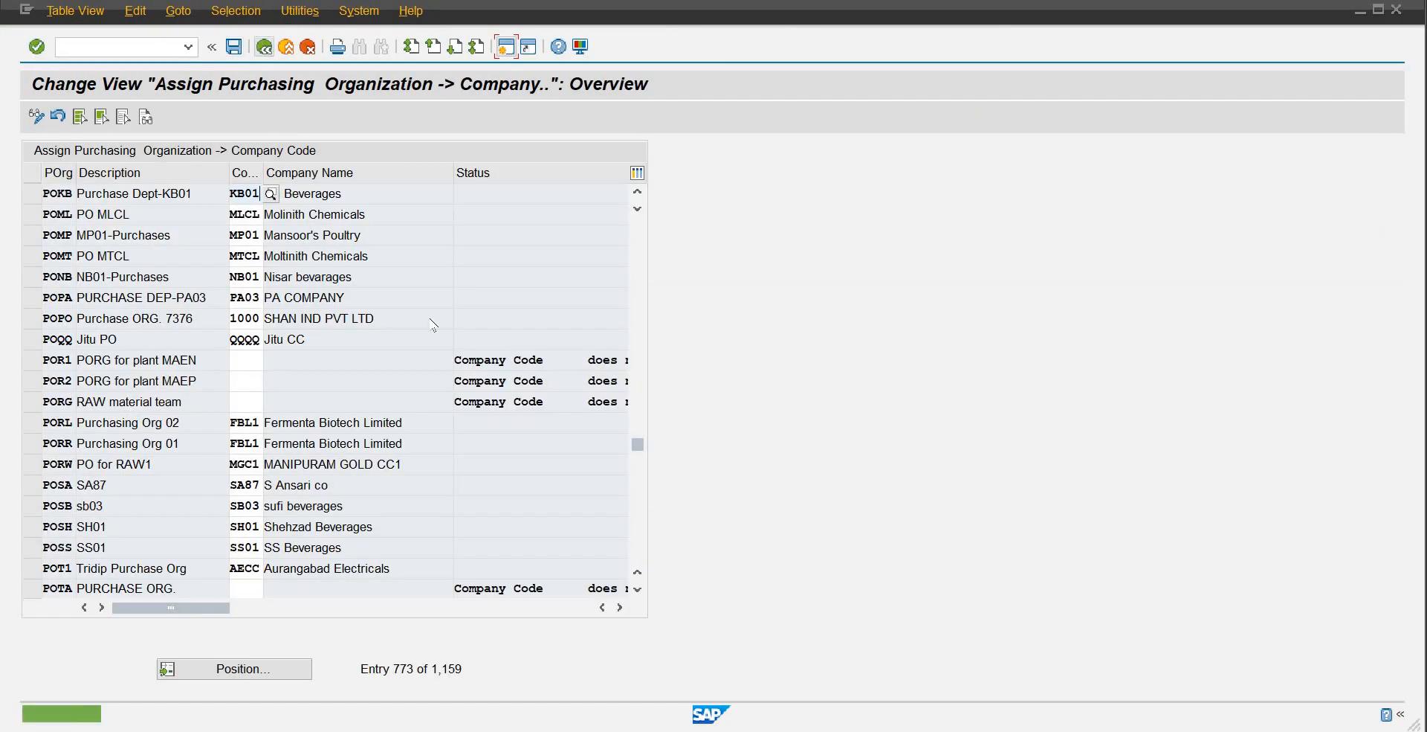
pyautogui.press('F3')
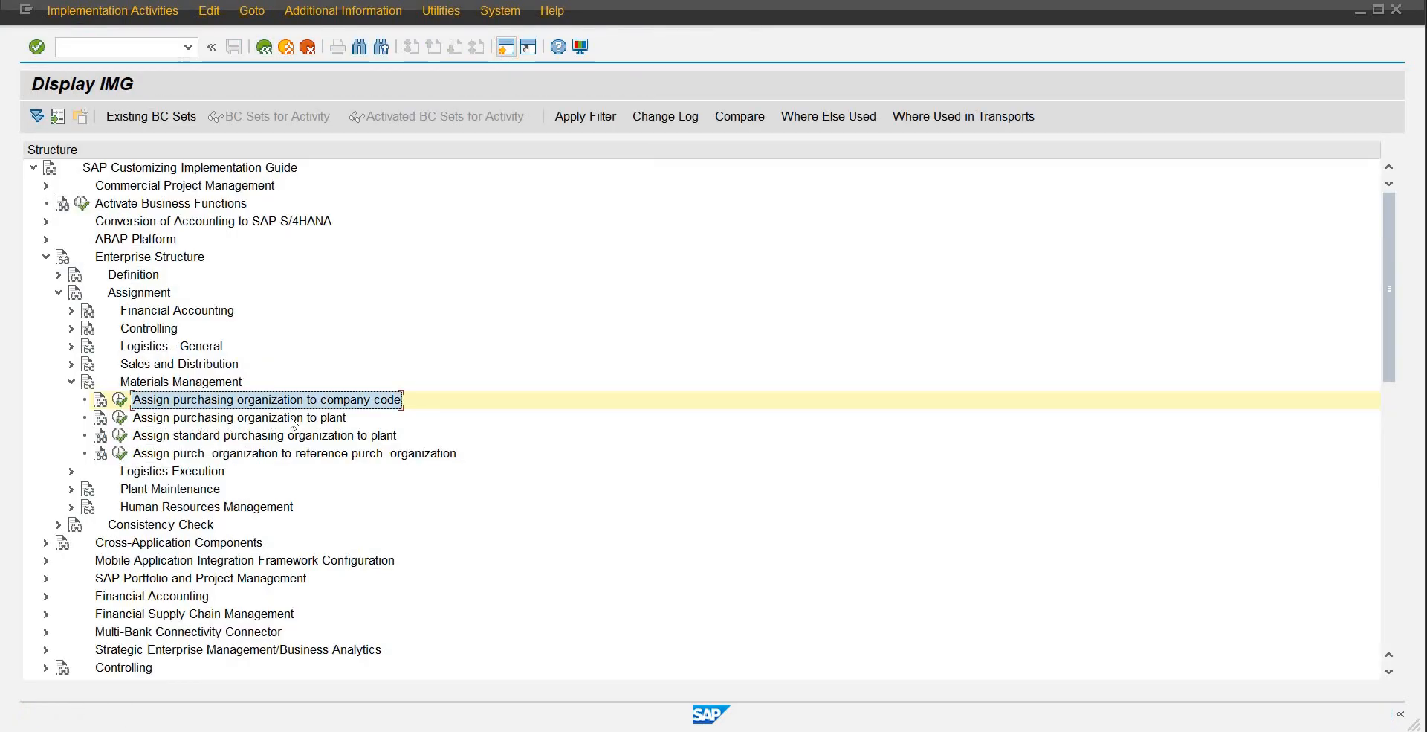
# - Open the Assign purchasing organization to plant activity and add a new entry linking purchasing organization POKB to plant PLKB
pyautogui.click(120, 417)
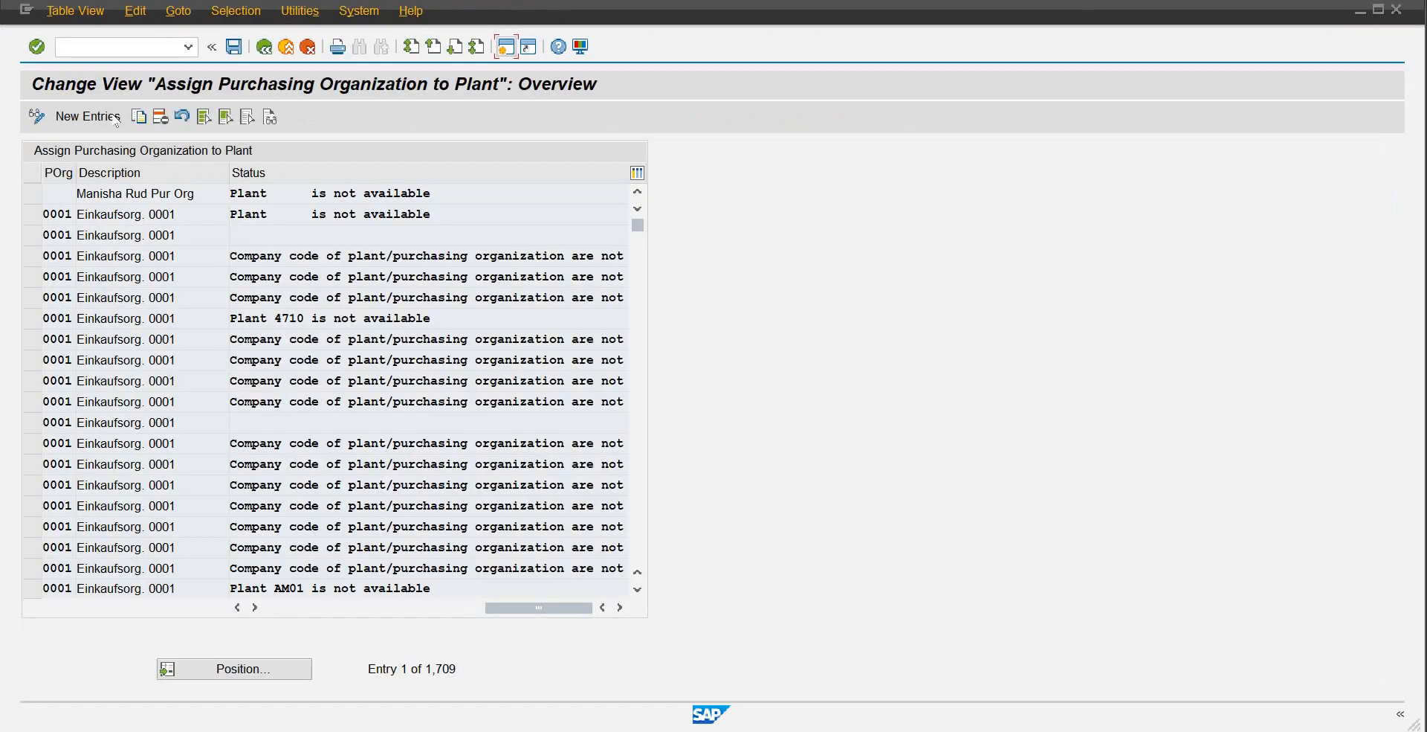
pyautogui.click(116, 119)
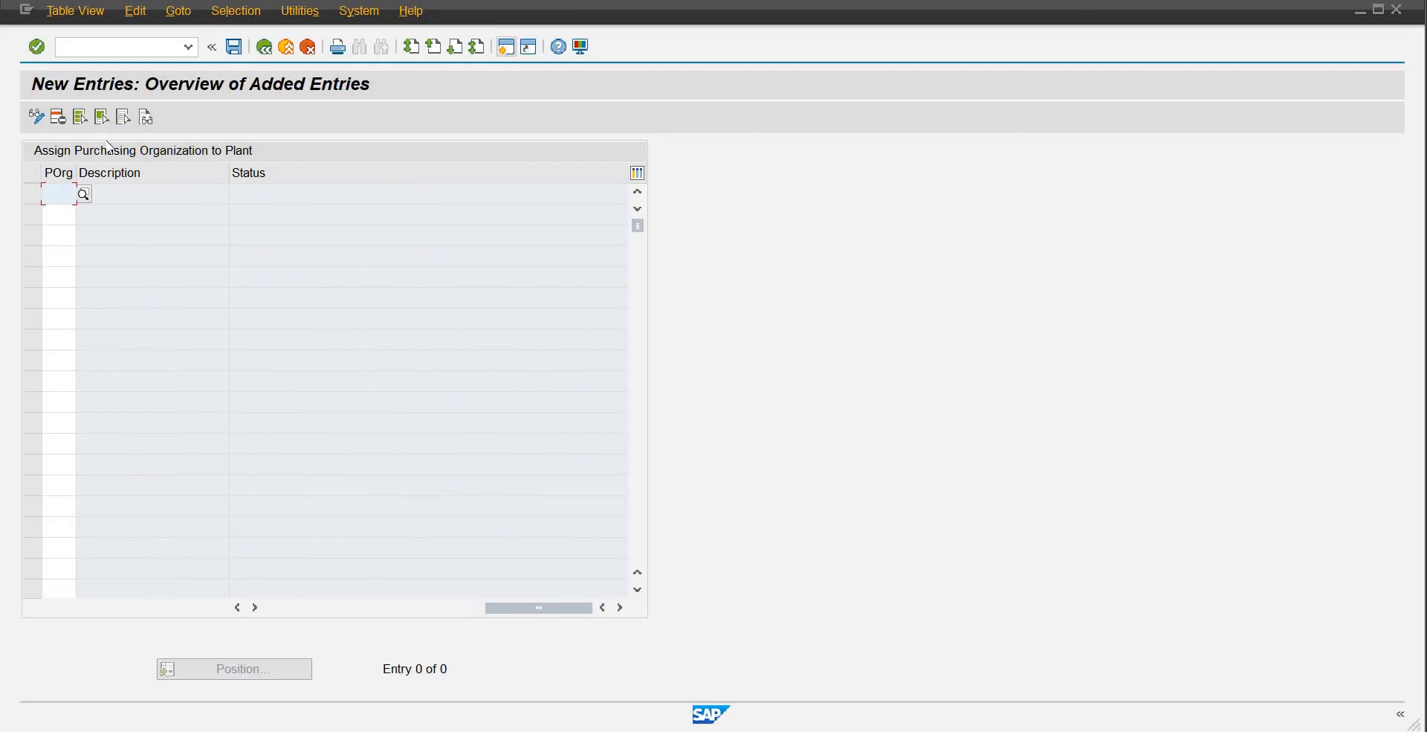
pyautogui.write('pokb')
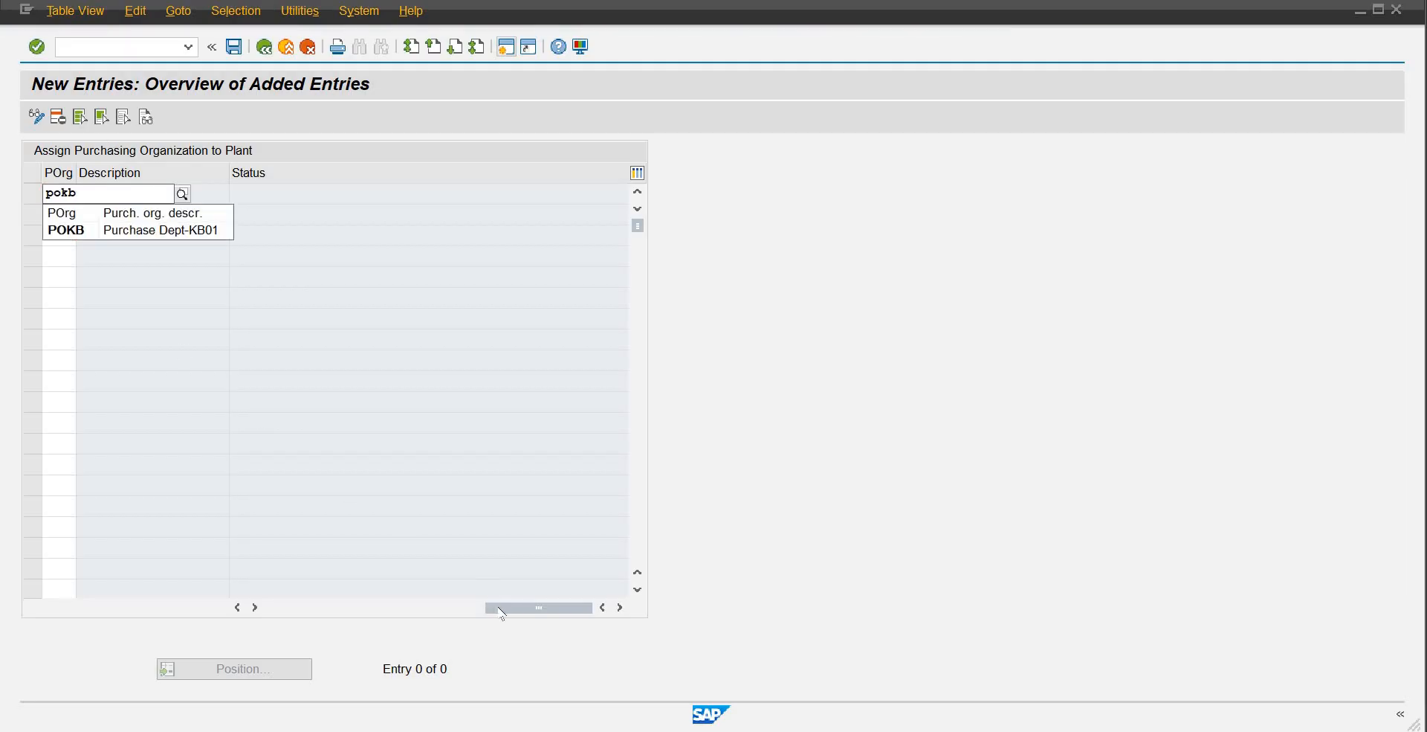
pyautogui.moveTo(502, 614); pyautogui.dragTo(283, 617)
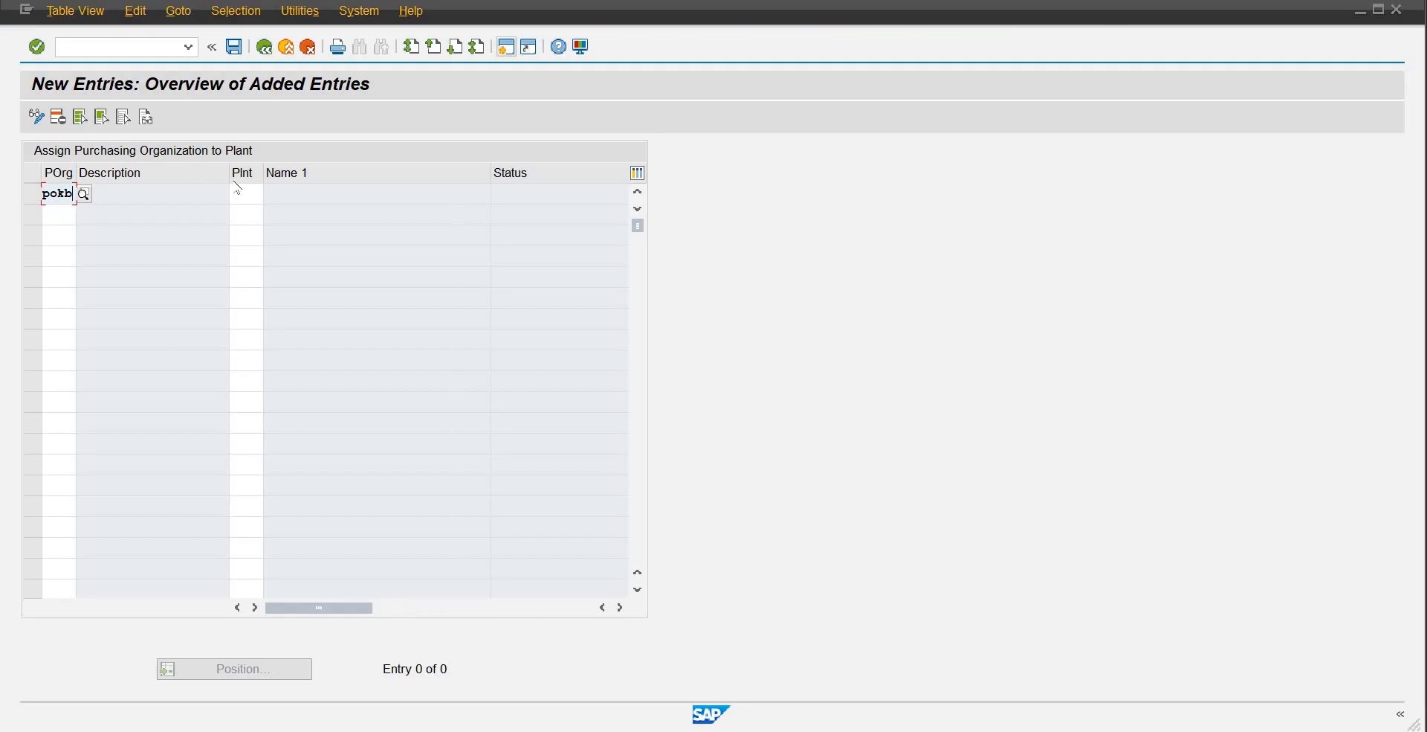
pyautogui.click(245, 192)
pyautogui.write('plkb')
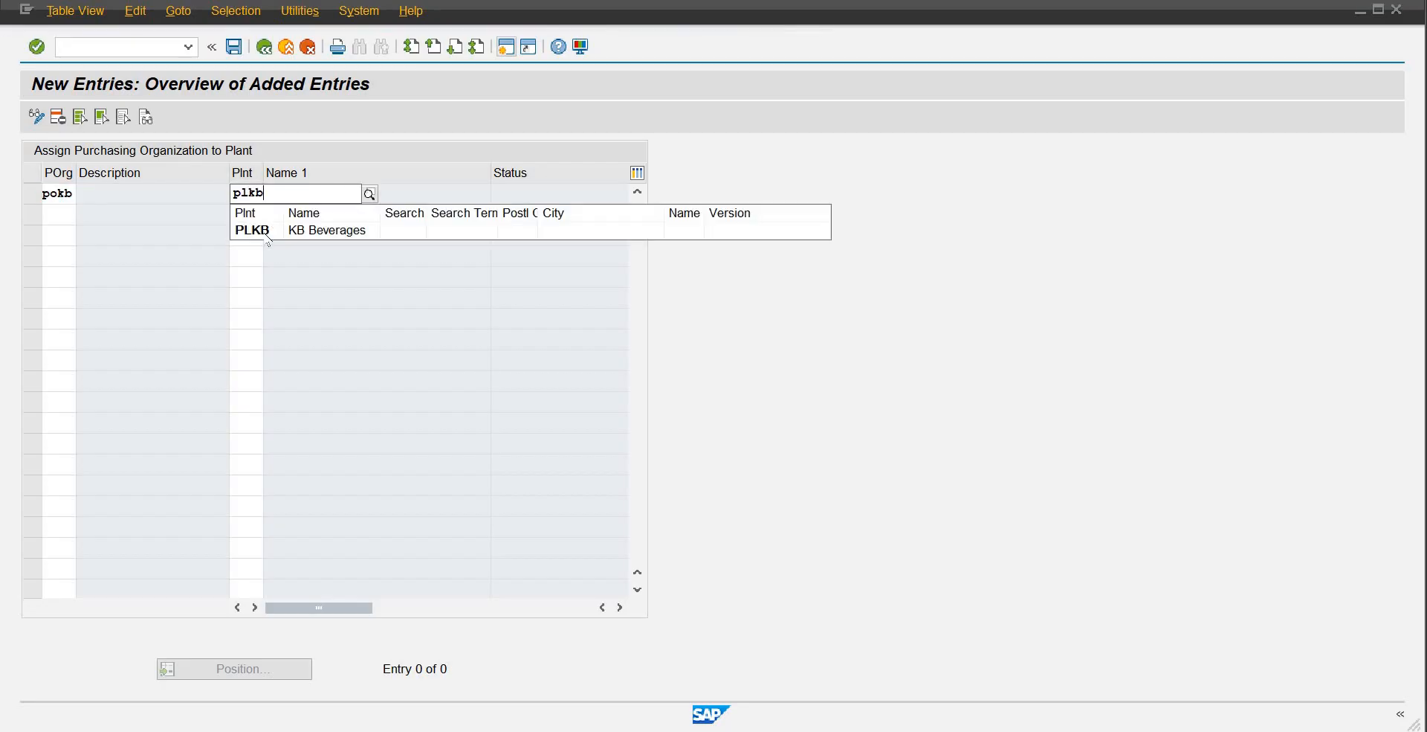
pyautogui.click(268, 236)
pyautogui.press('Return')
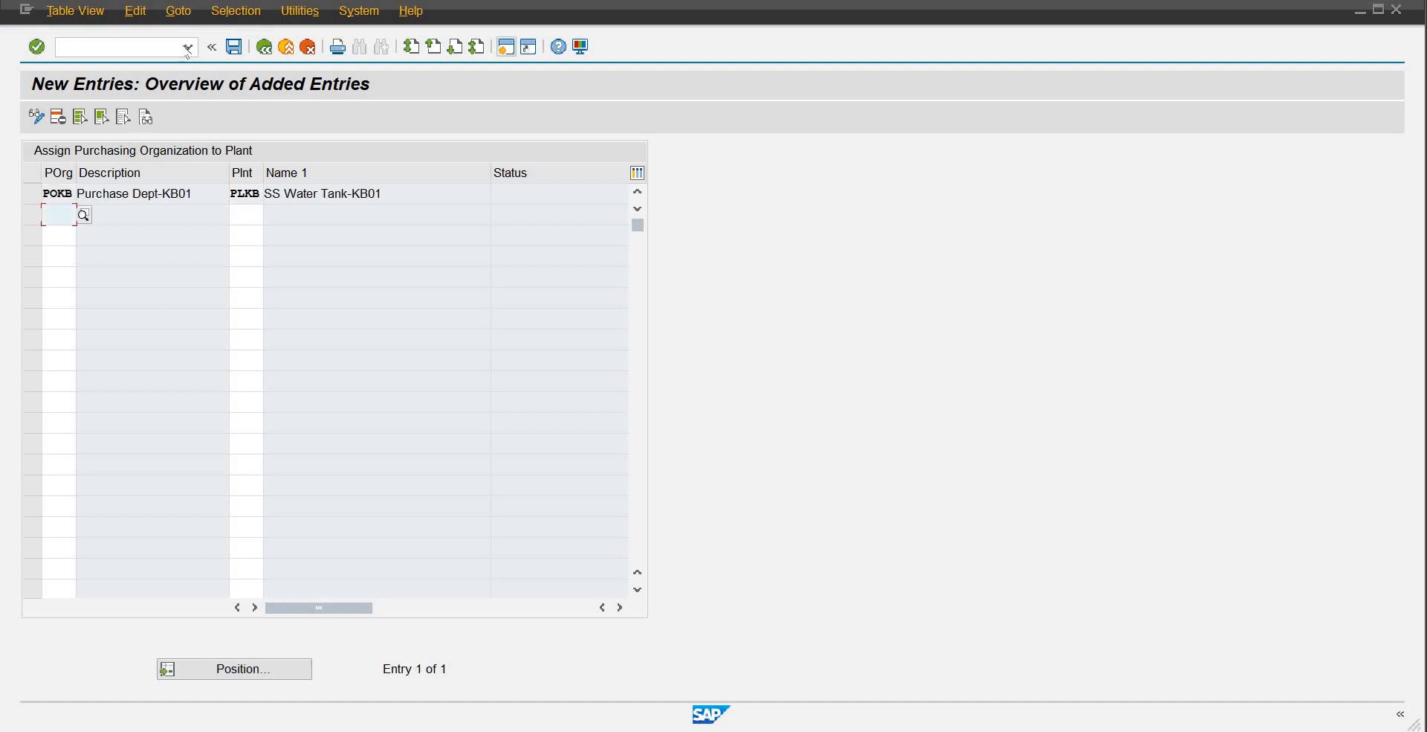
# - Save the purchasing organization to plant assignment and return to the implementation guide
pyautogui.click(243, 52)
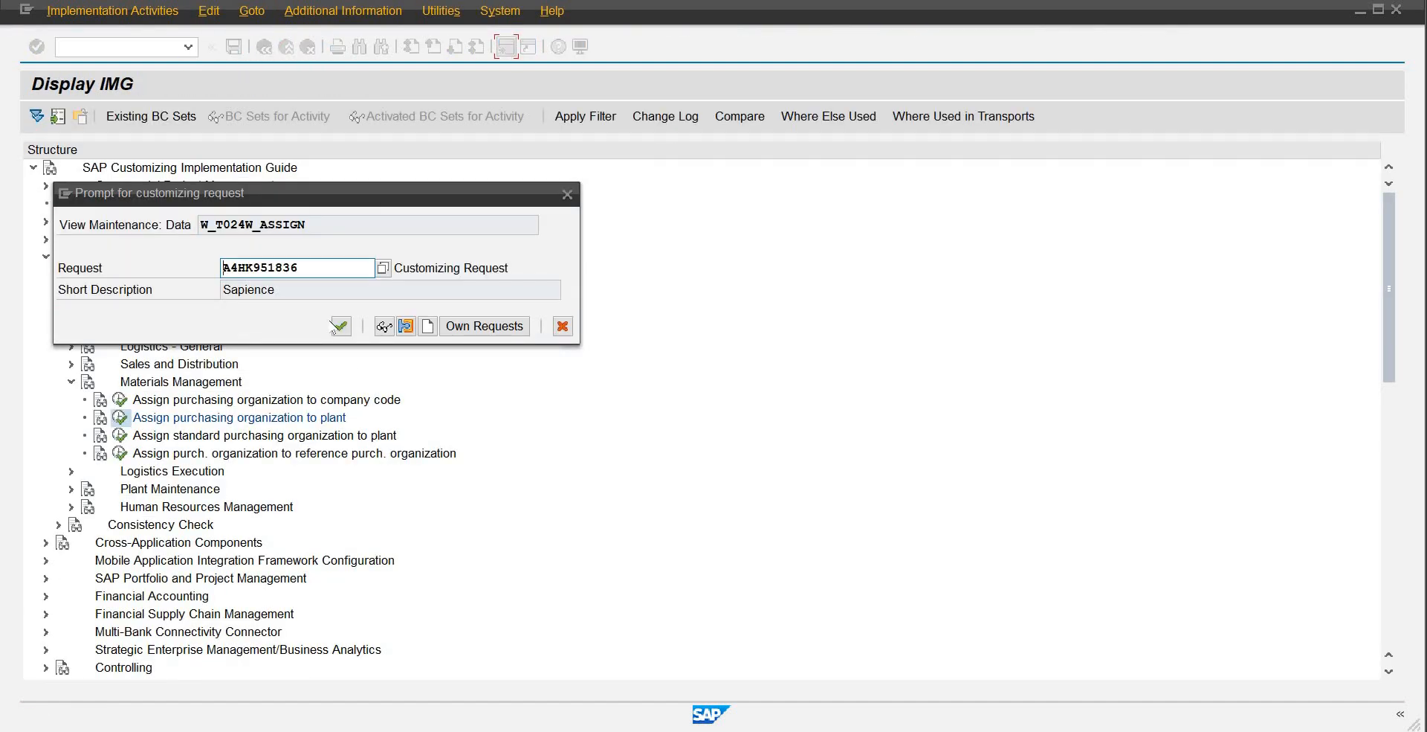
pyautogui.click(339, 326)
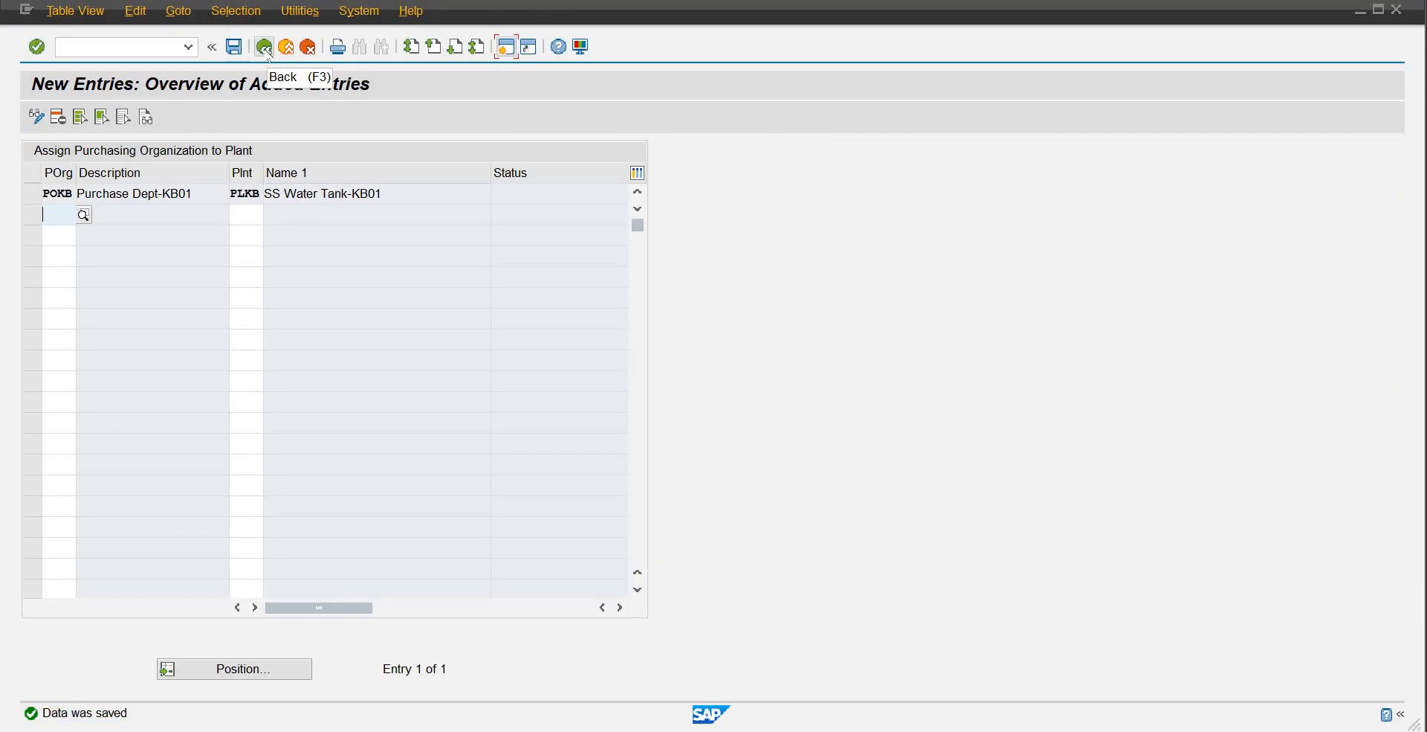
pyautogui.click(265, 48)
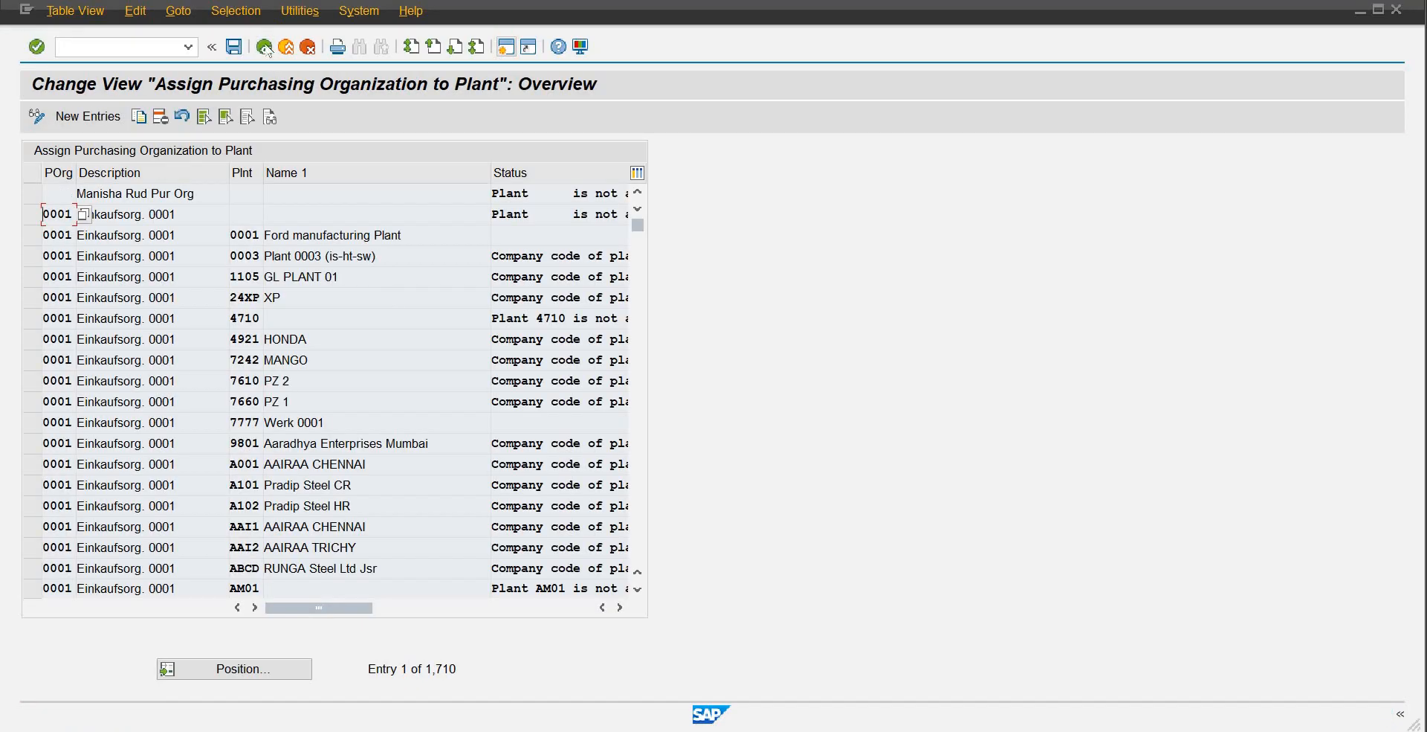
pyautogui.click(264, 48)
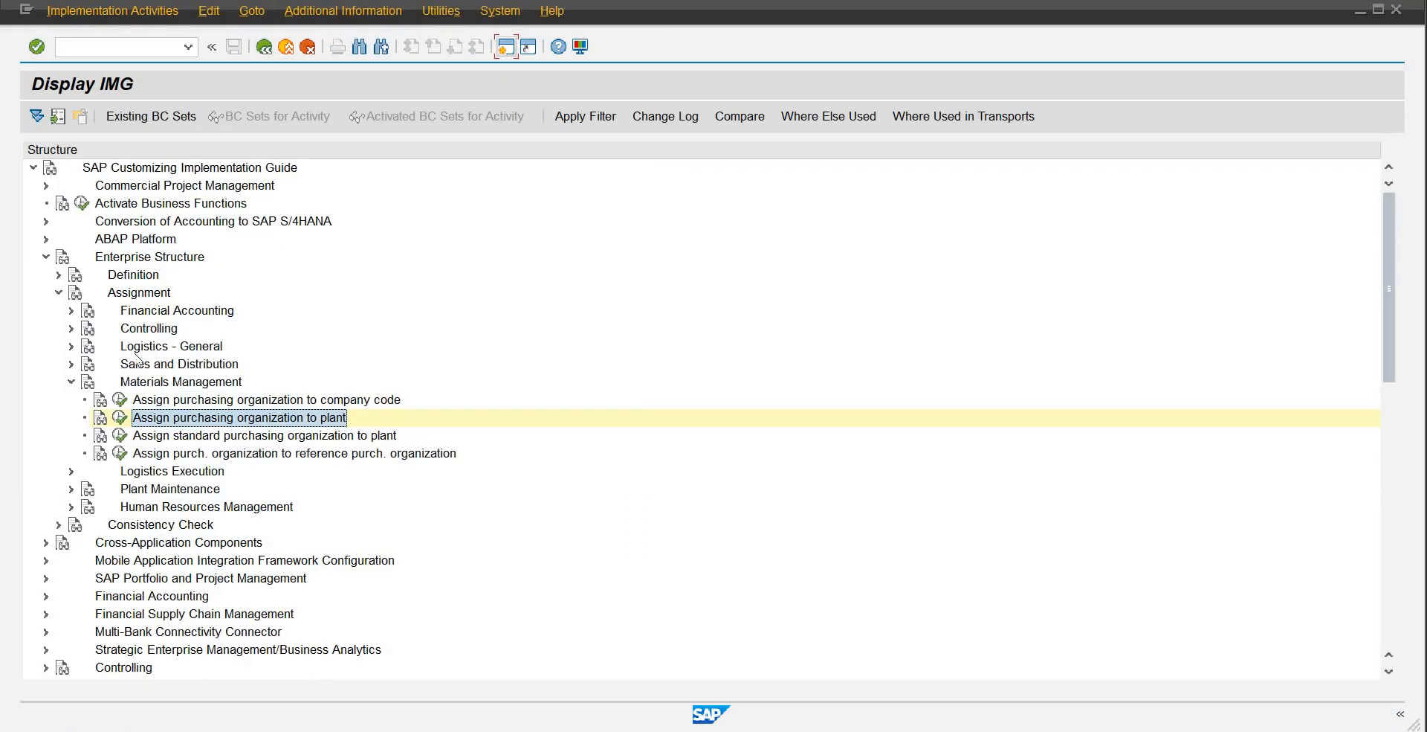
# - Collapse the Assignment node and open the Maintain Controlling Area activity from Controlling under Definition
pyautogui.click(167, 329)
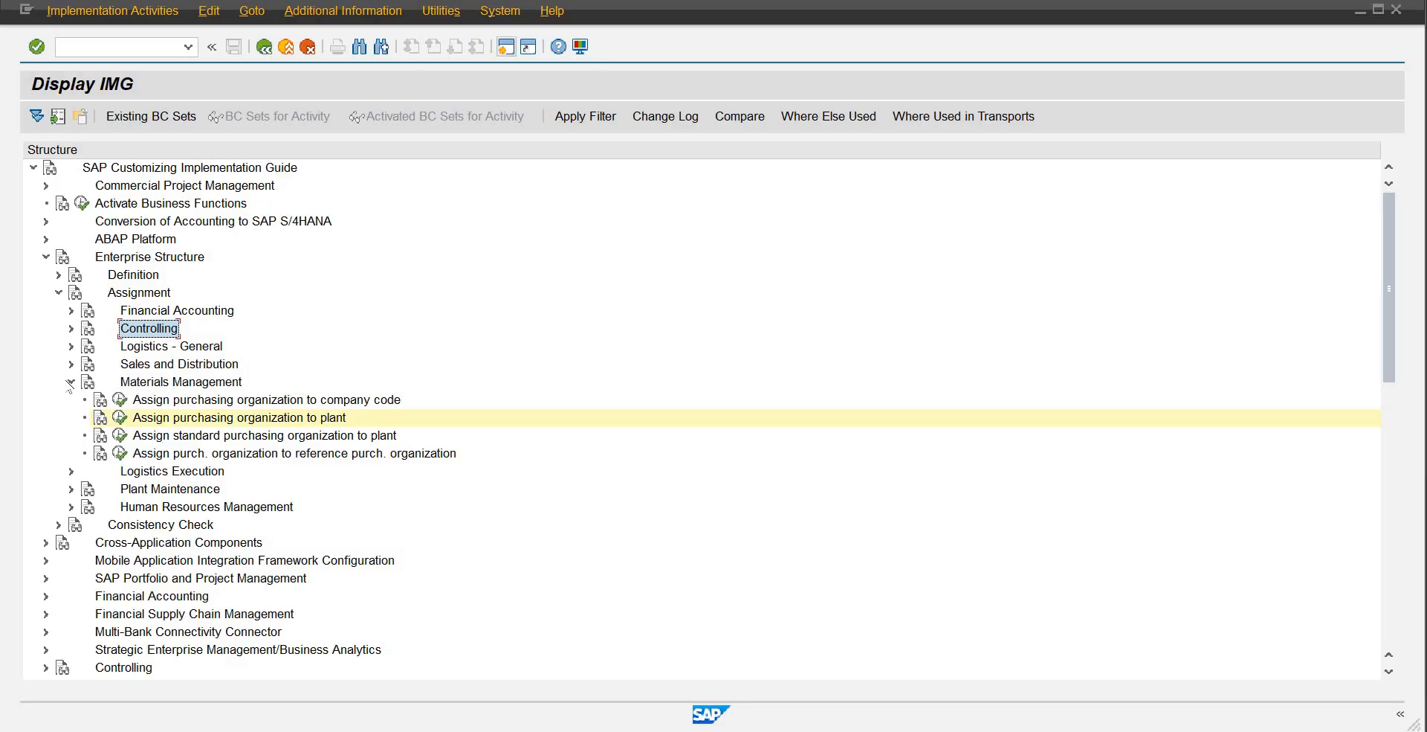
pyautogui.click(70, 382)
pyautogui.click(58, 292)
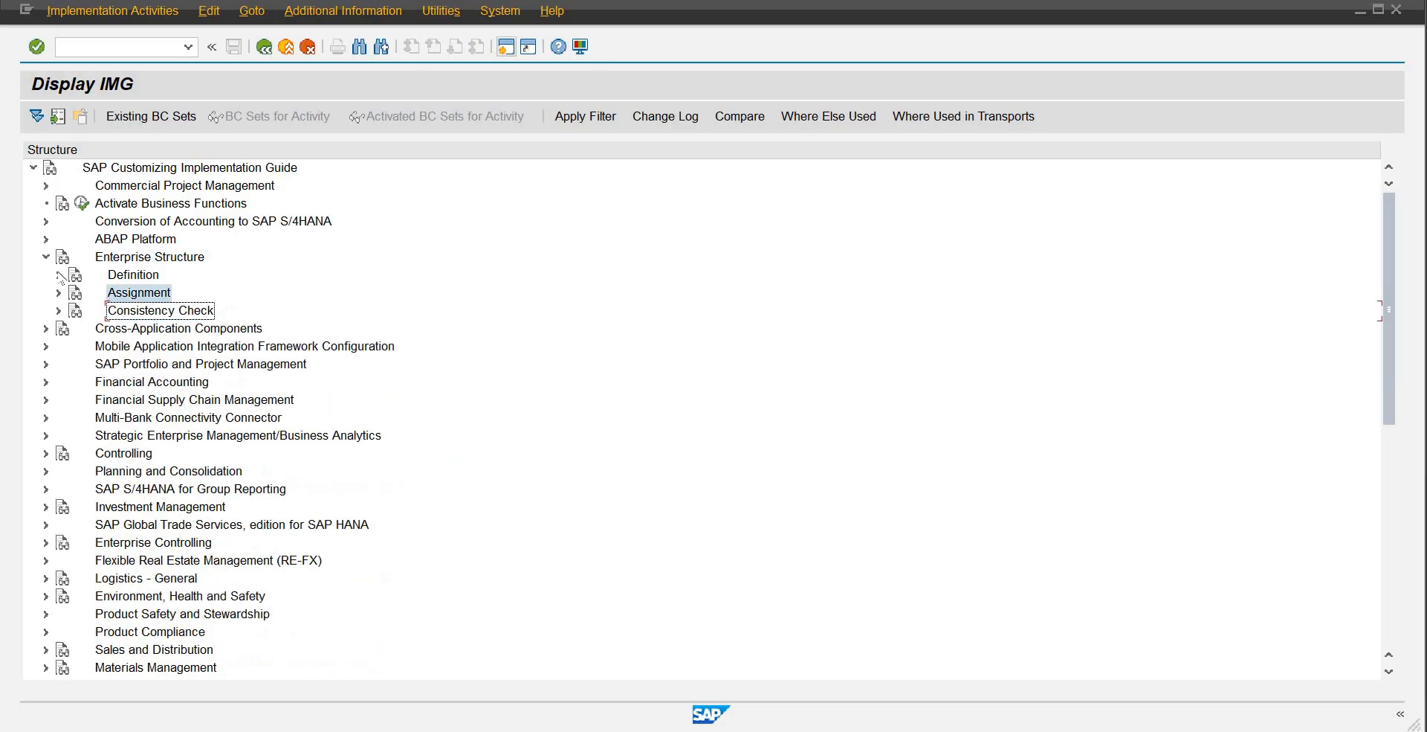
pyautogui.click(58, 275)
pyautogui.click(71, 310)
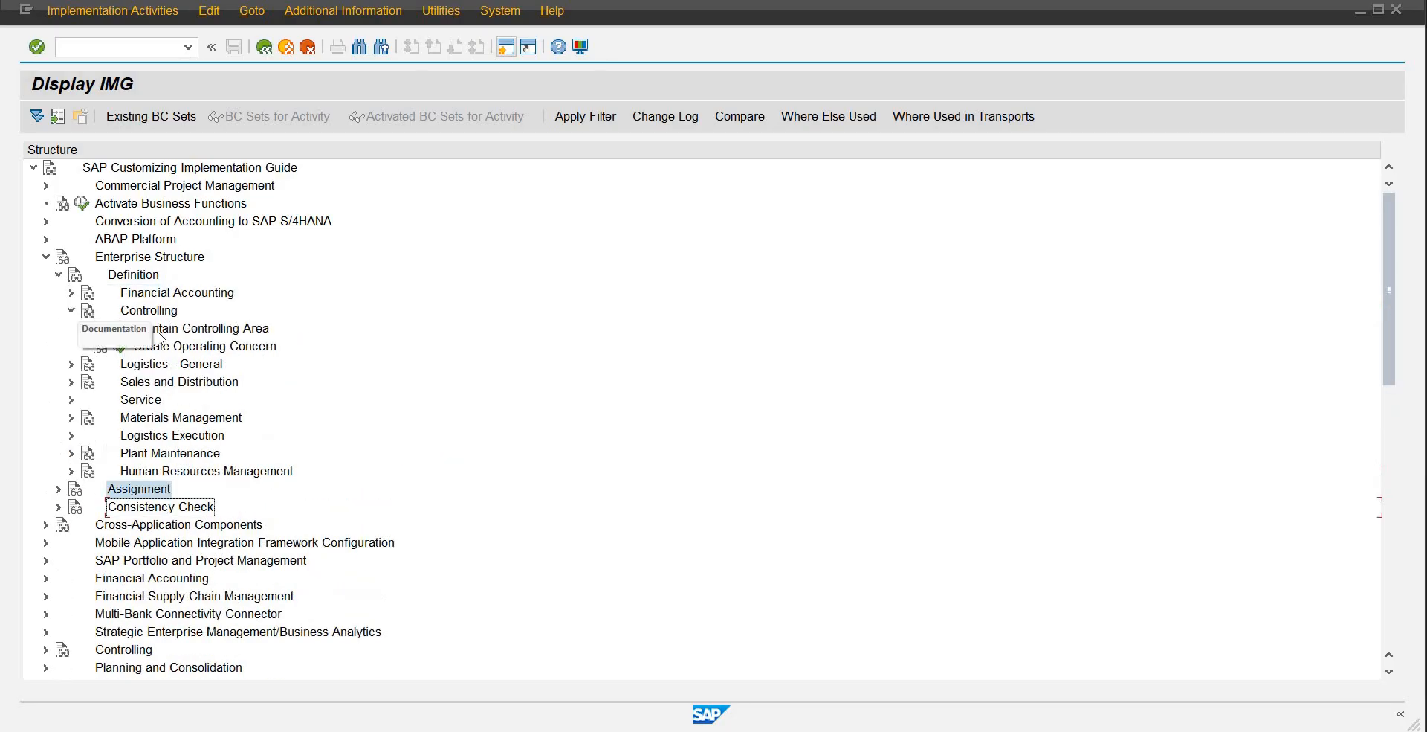
pyautogui.click(168, 330)
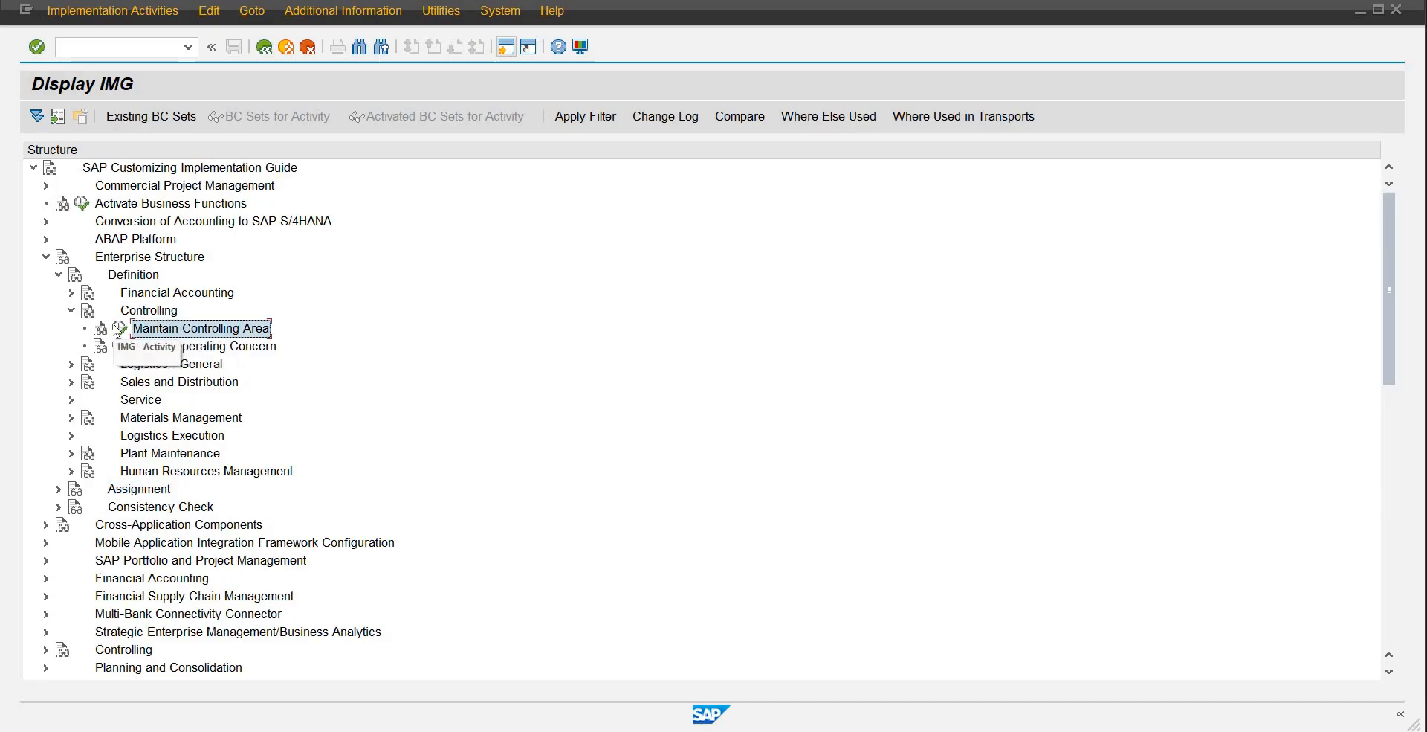
pyautogui.click(120, 328)
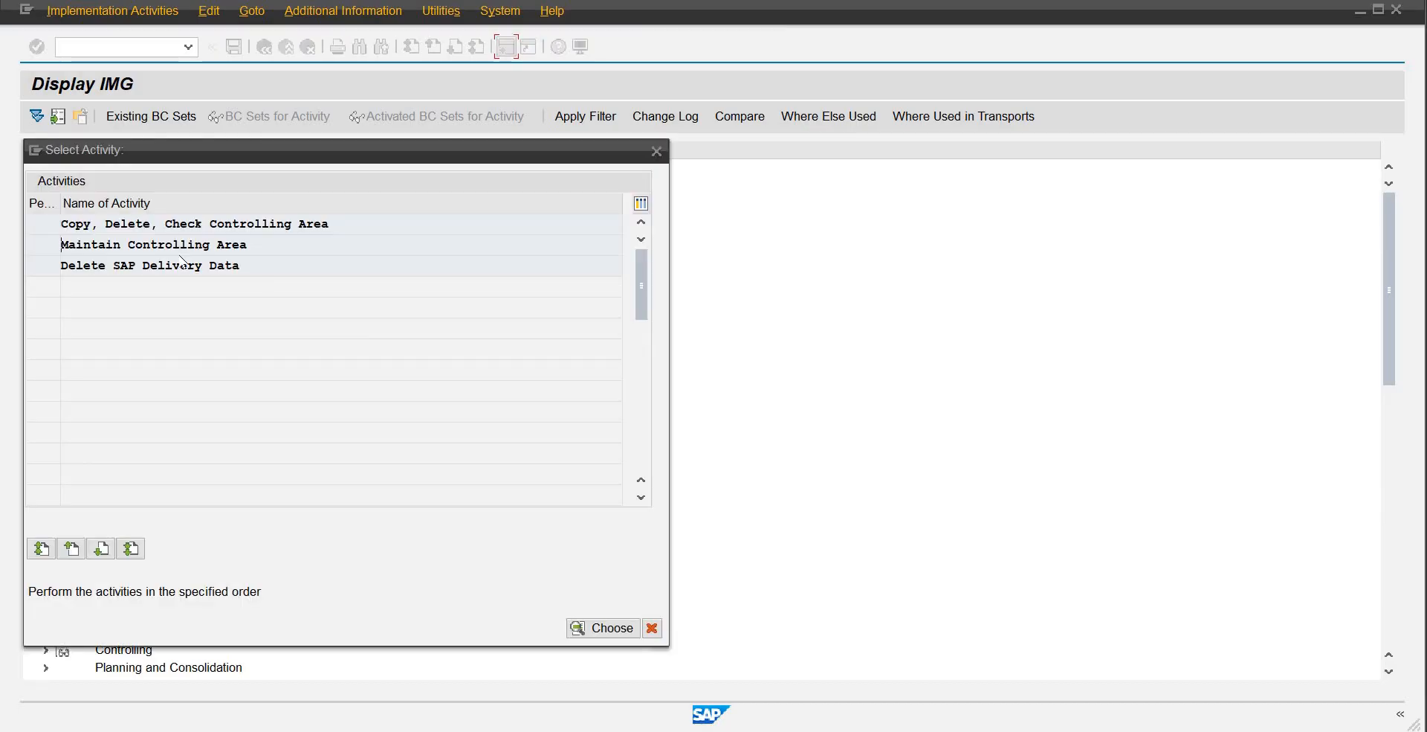
pyautogui.doubleClick(188, 246)
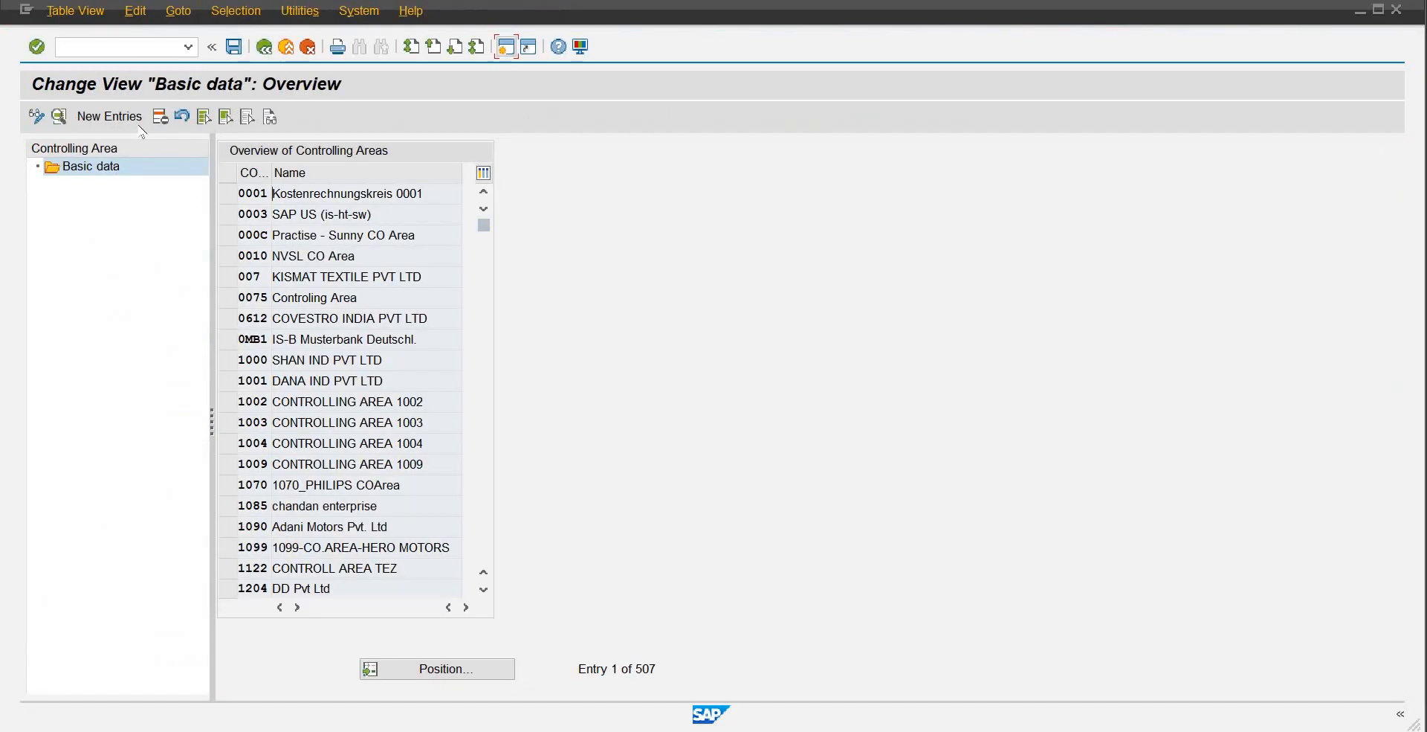
# - Start a new controlling area entry and examine its chart of accounts, fiscal year variant, currency type and company code assignment control fields
pyautogui.click(138, 124)
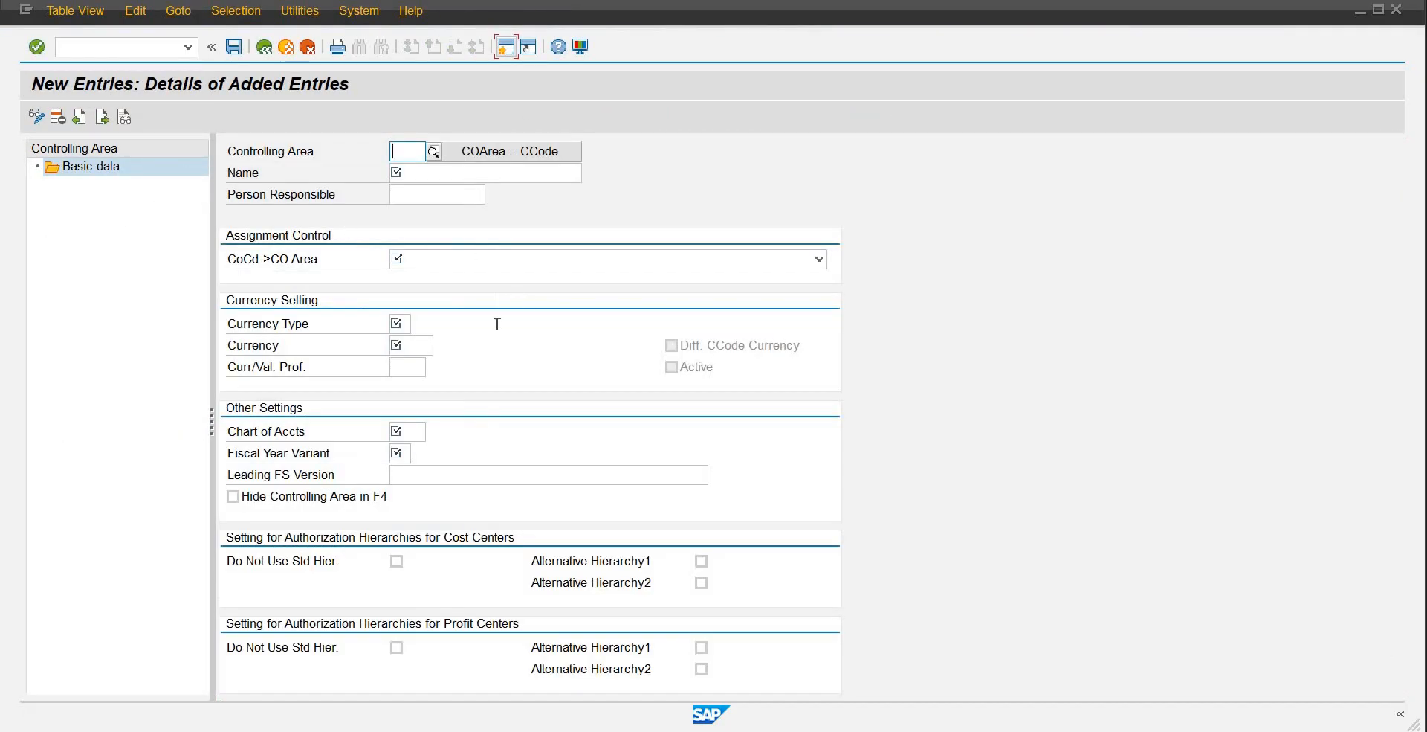
pyautogui.click(417, 431)
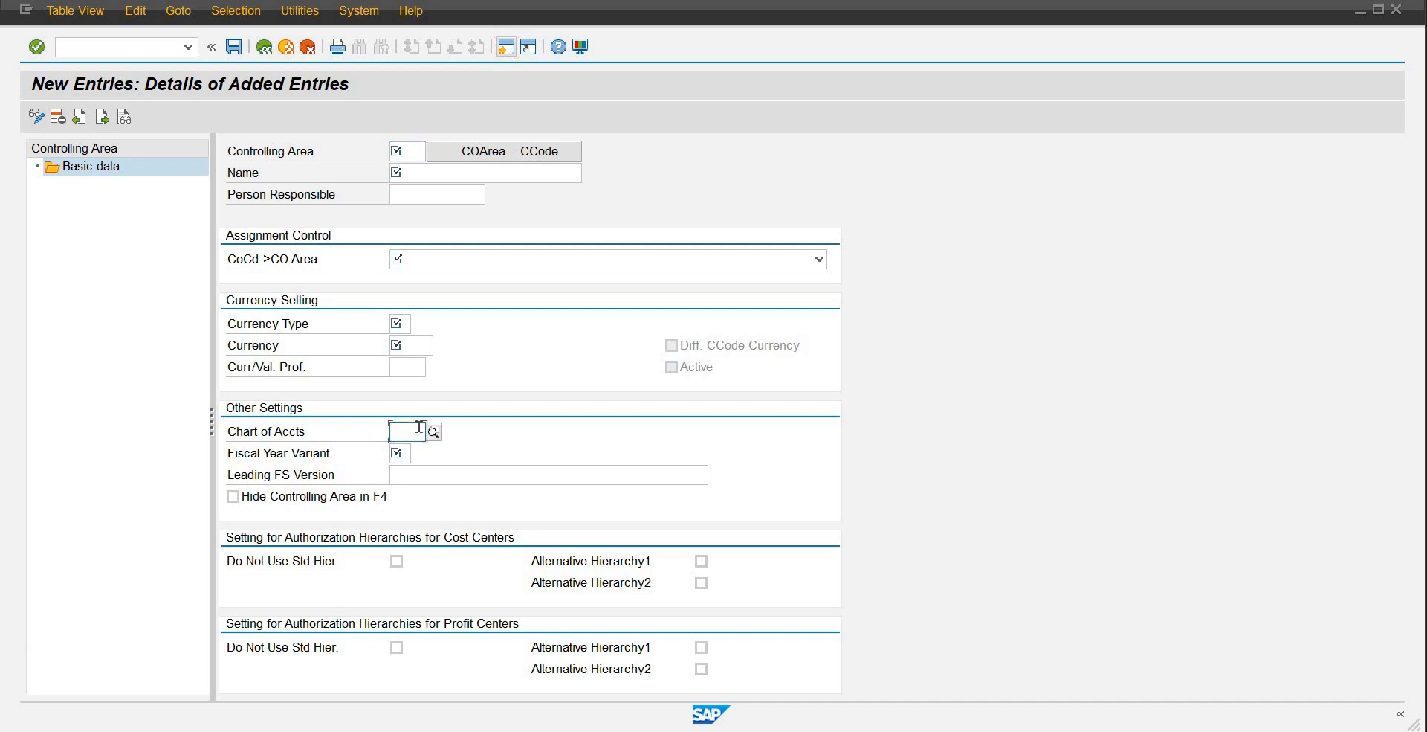
pyautogui.click(402, 461)
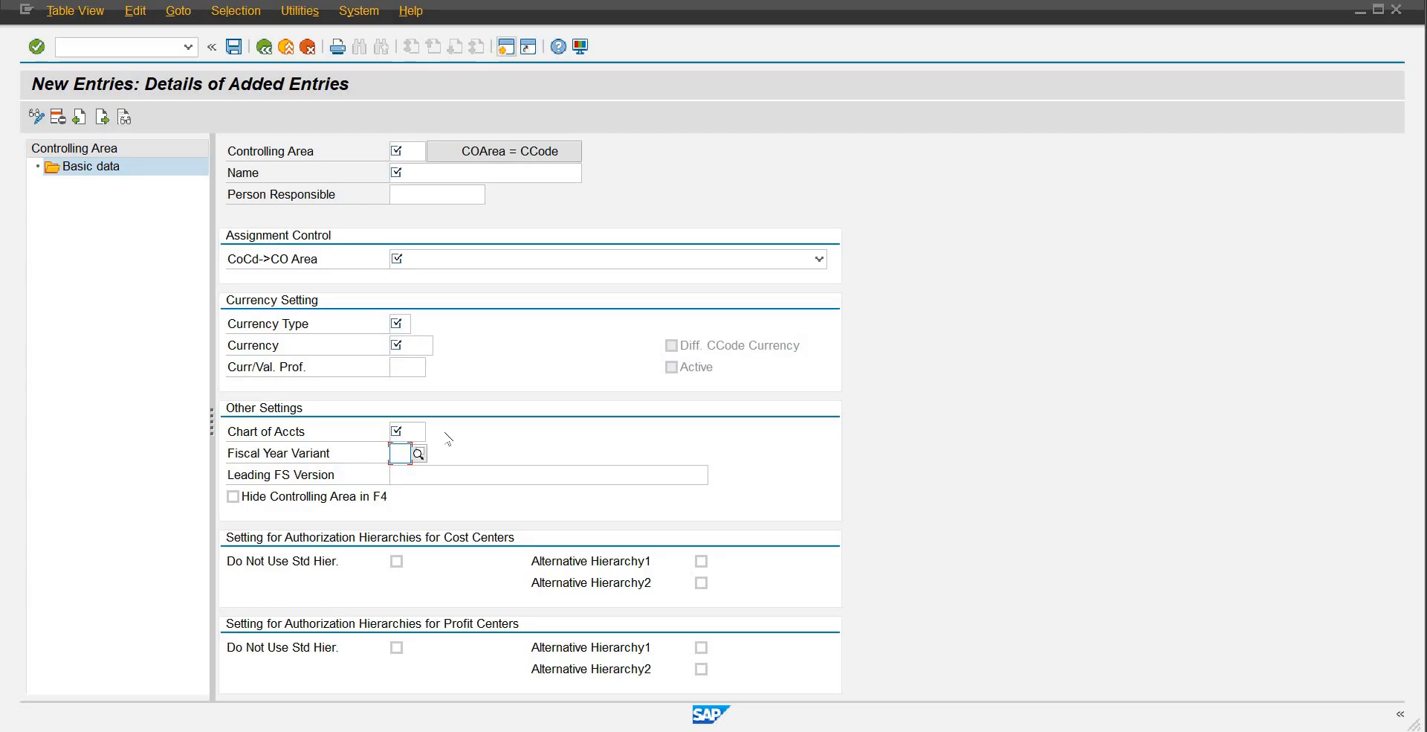
pyautogui.click(406, 325)
pyautogui.click(515, 262)
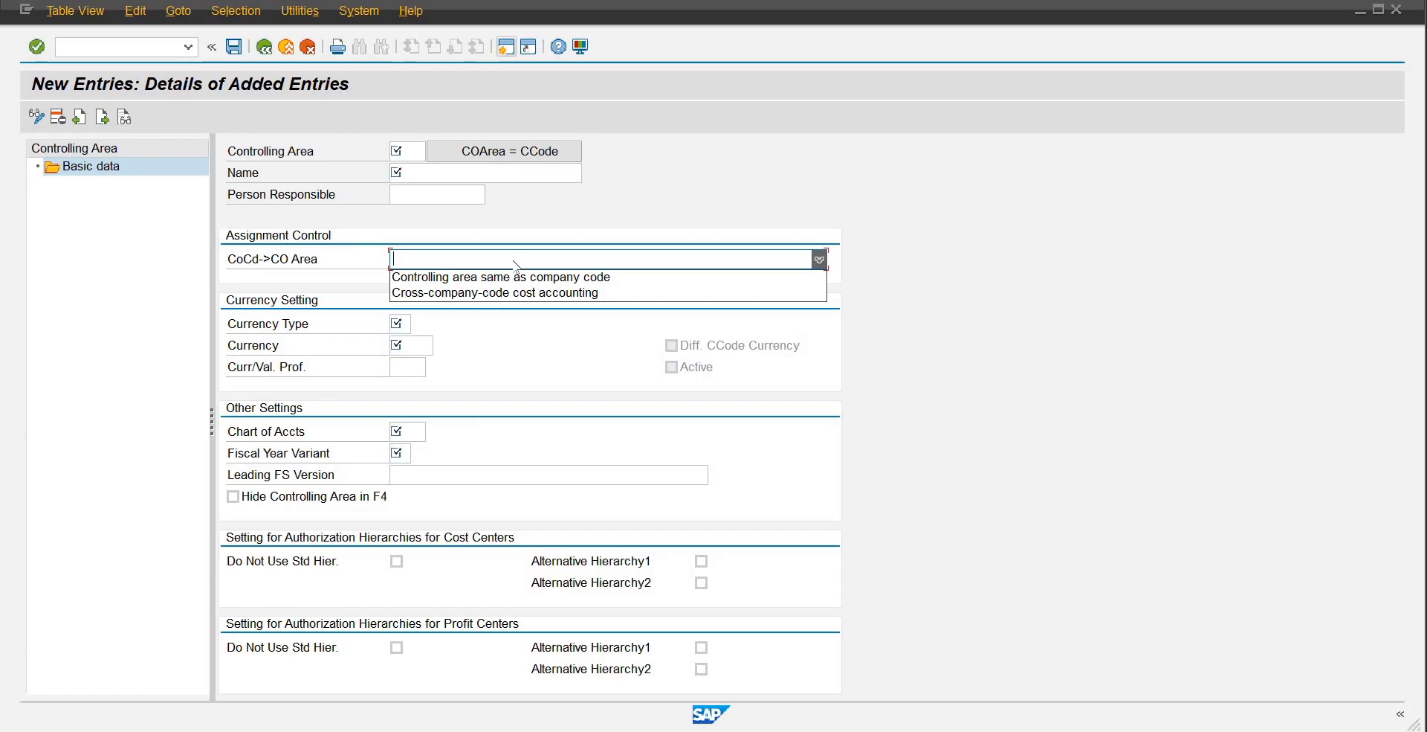
pyautogui.press('Escape')
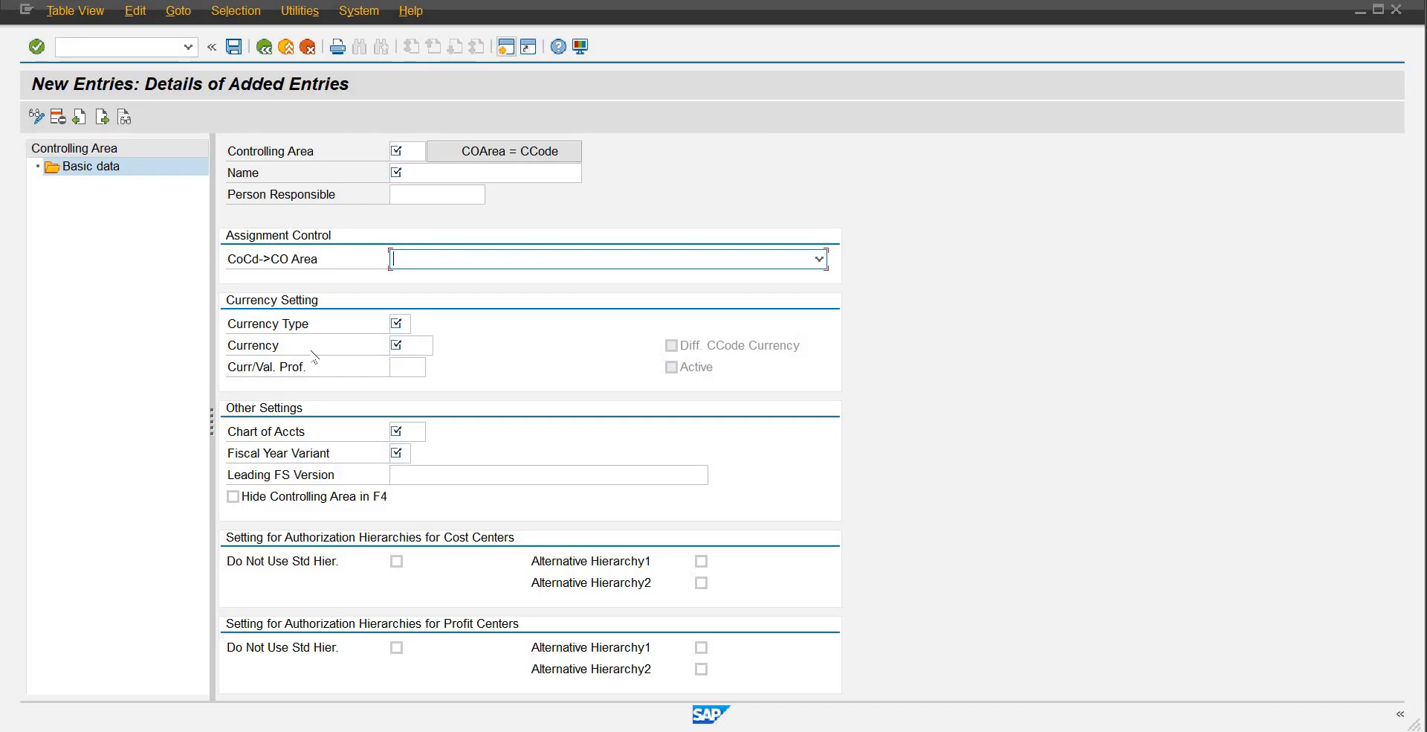
# - Discard the blank controlling area entry and return to the implementation guide
pyautogui.click(264, 49)
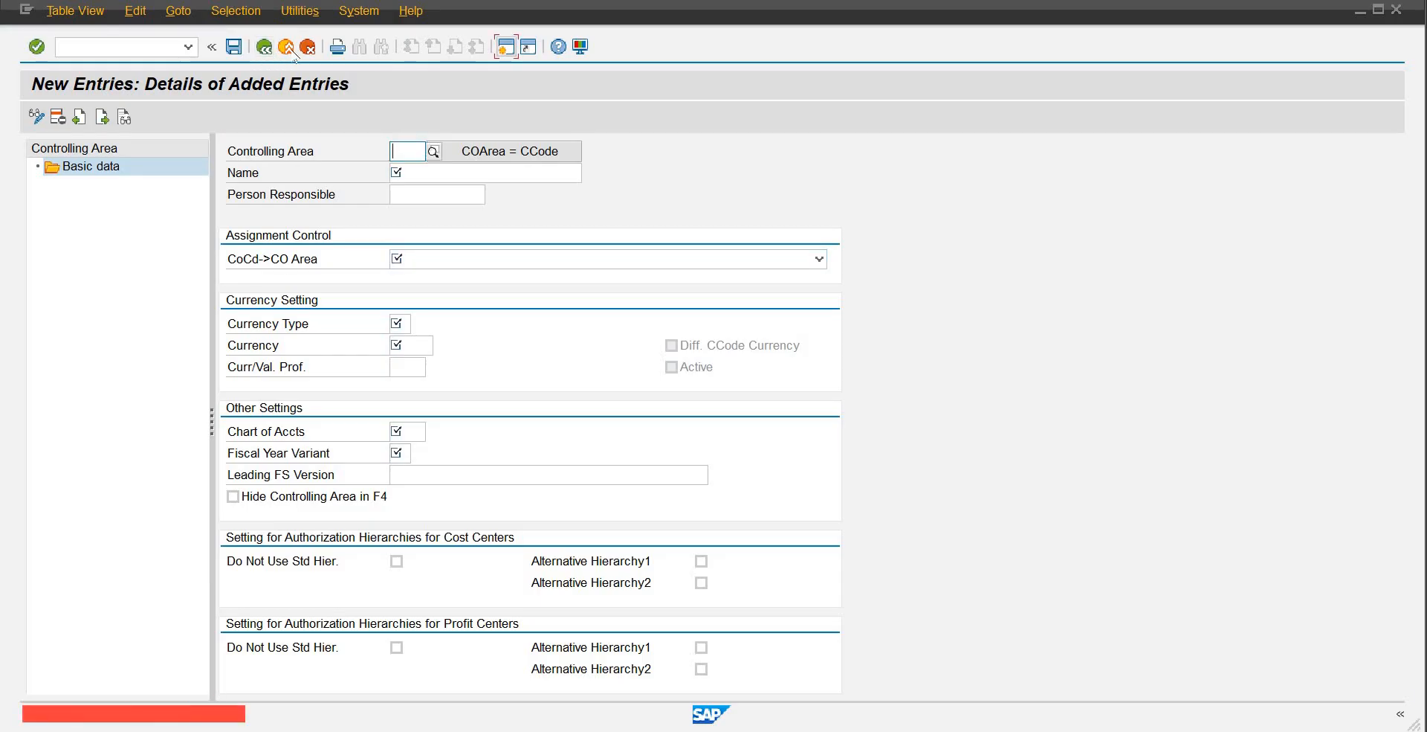
pyautogui.click(287, 48)
pyautogui.click(289, 50)
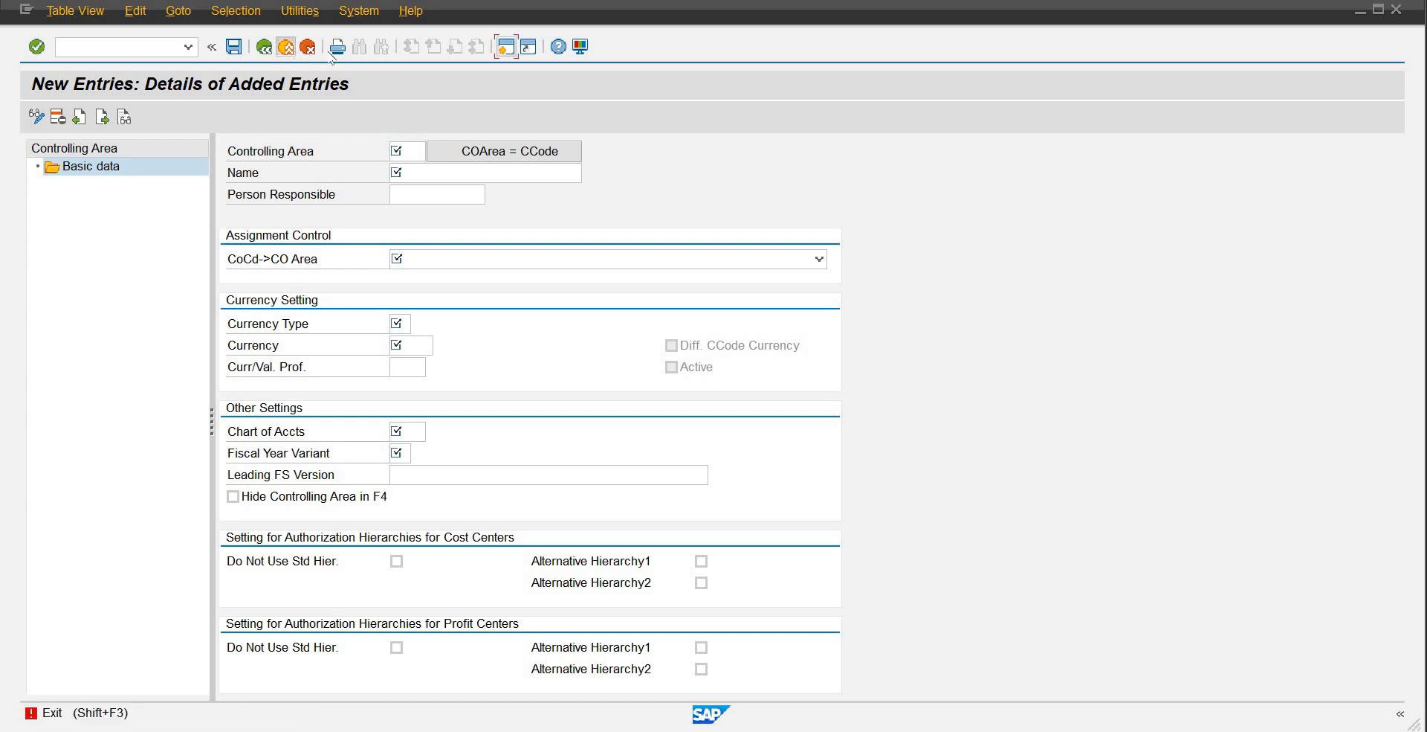
pyautogui.click(307, 47)
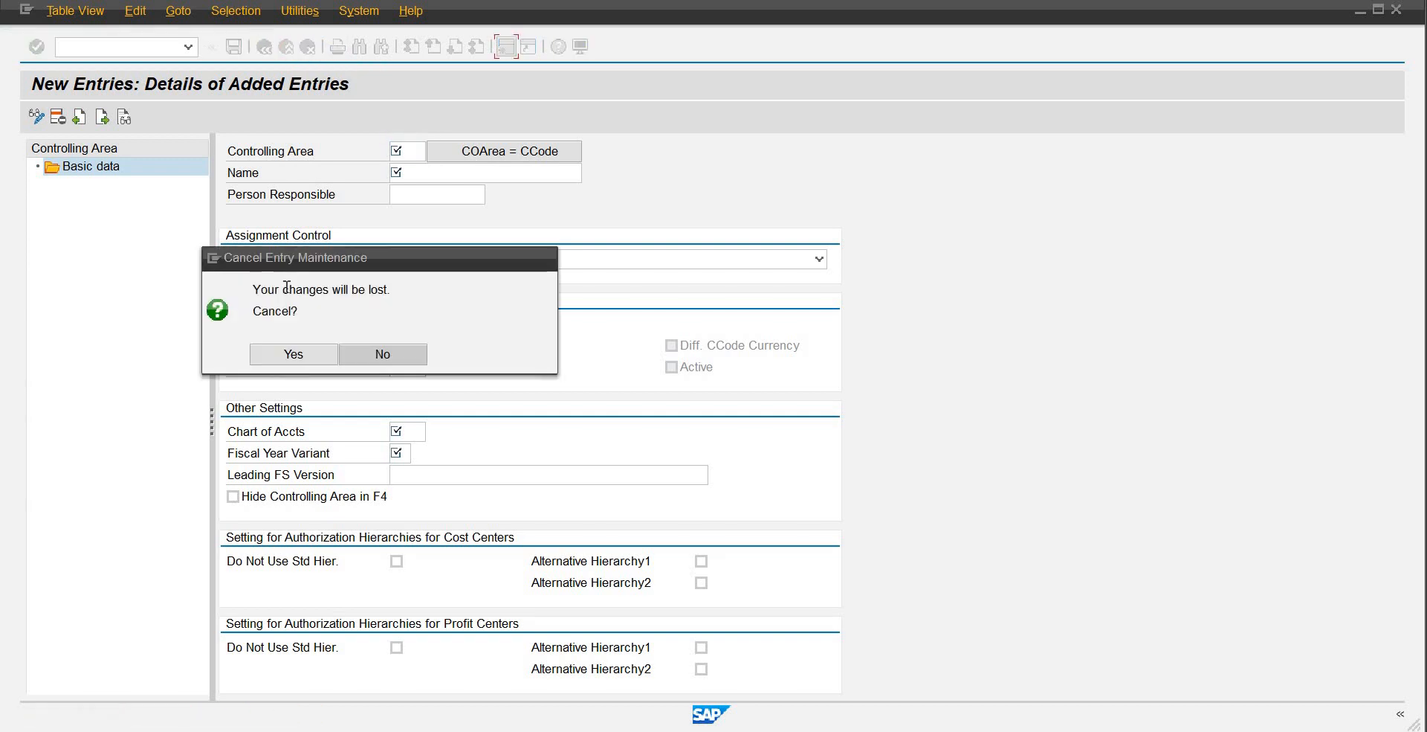
pyautogui.click(295, 355)
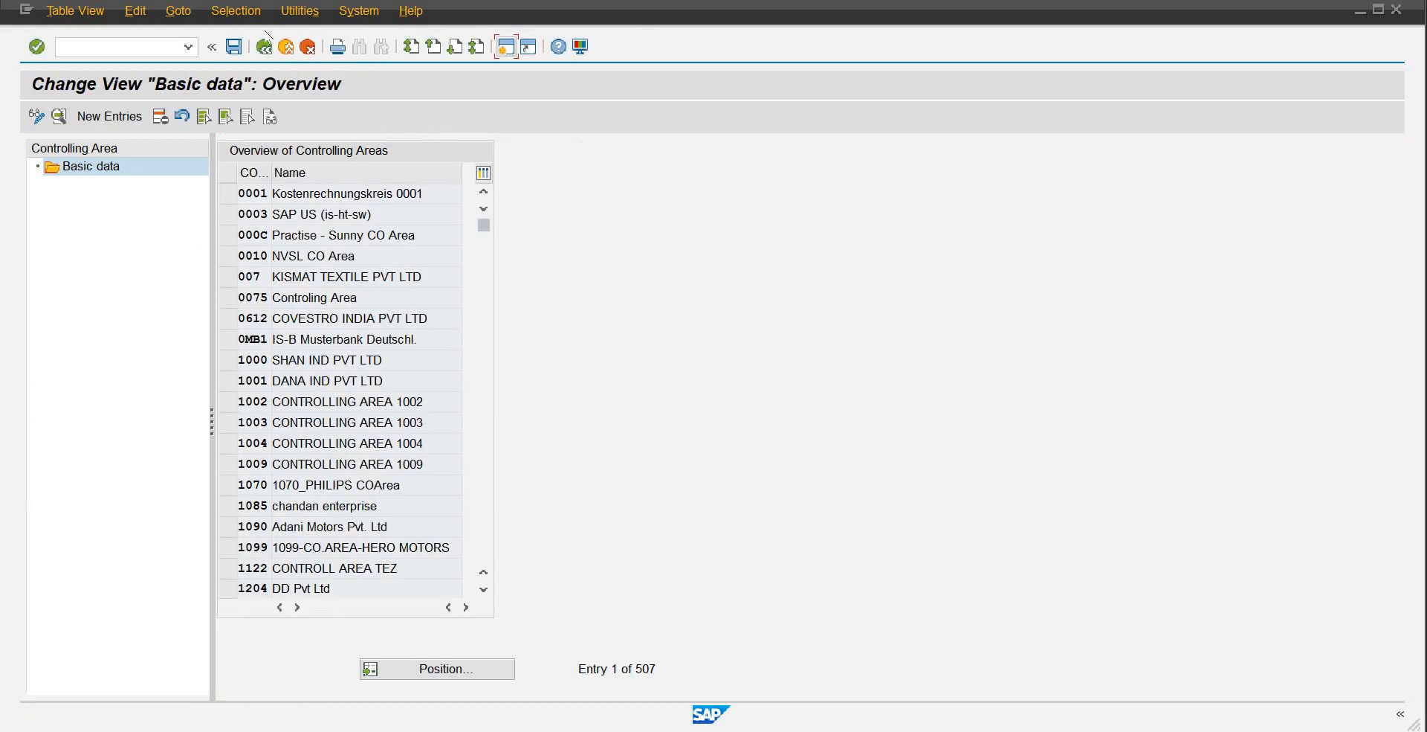
pyautogui.click(266, 48)
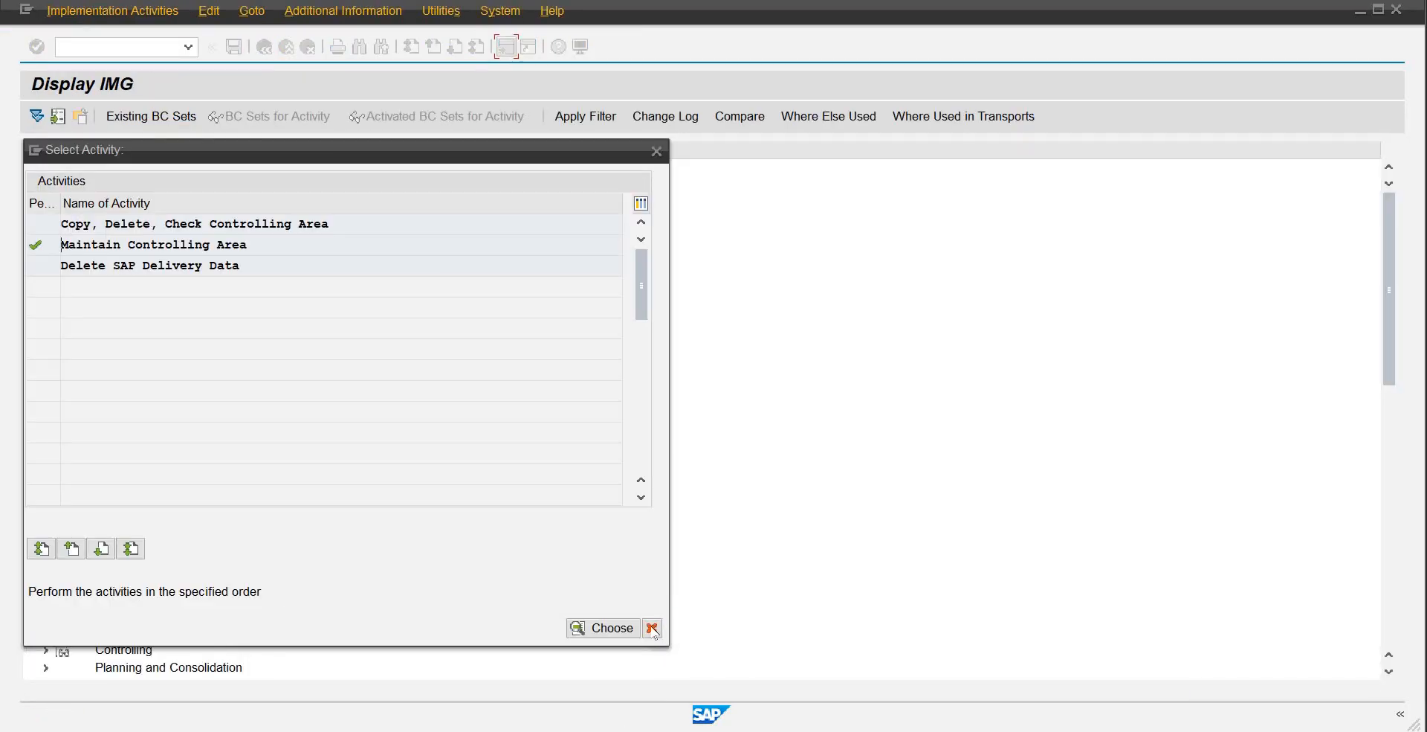
pyautogui.click(652, 629)
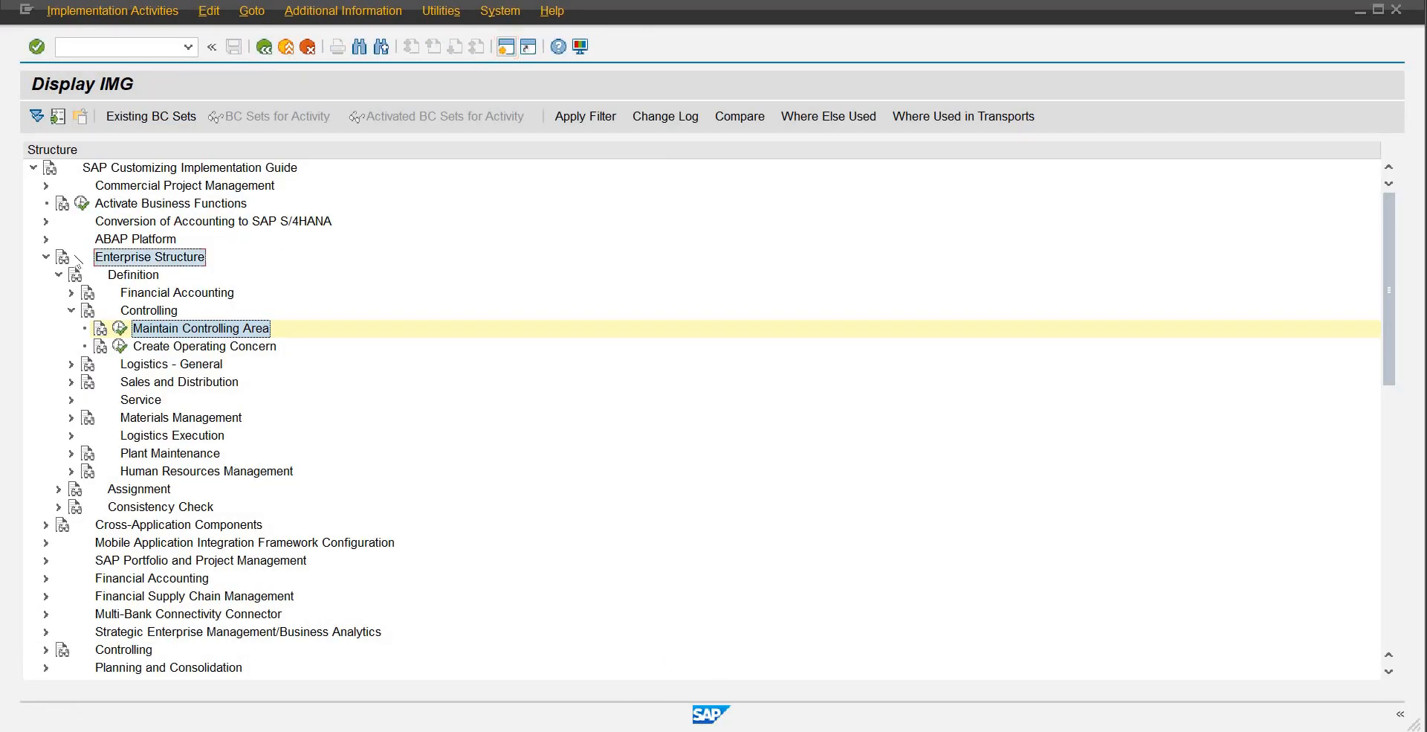
# - Collapse the Enterprise Structure node and select Financial Accounting in the implementation guide
pyautogui.click(47, 257)
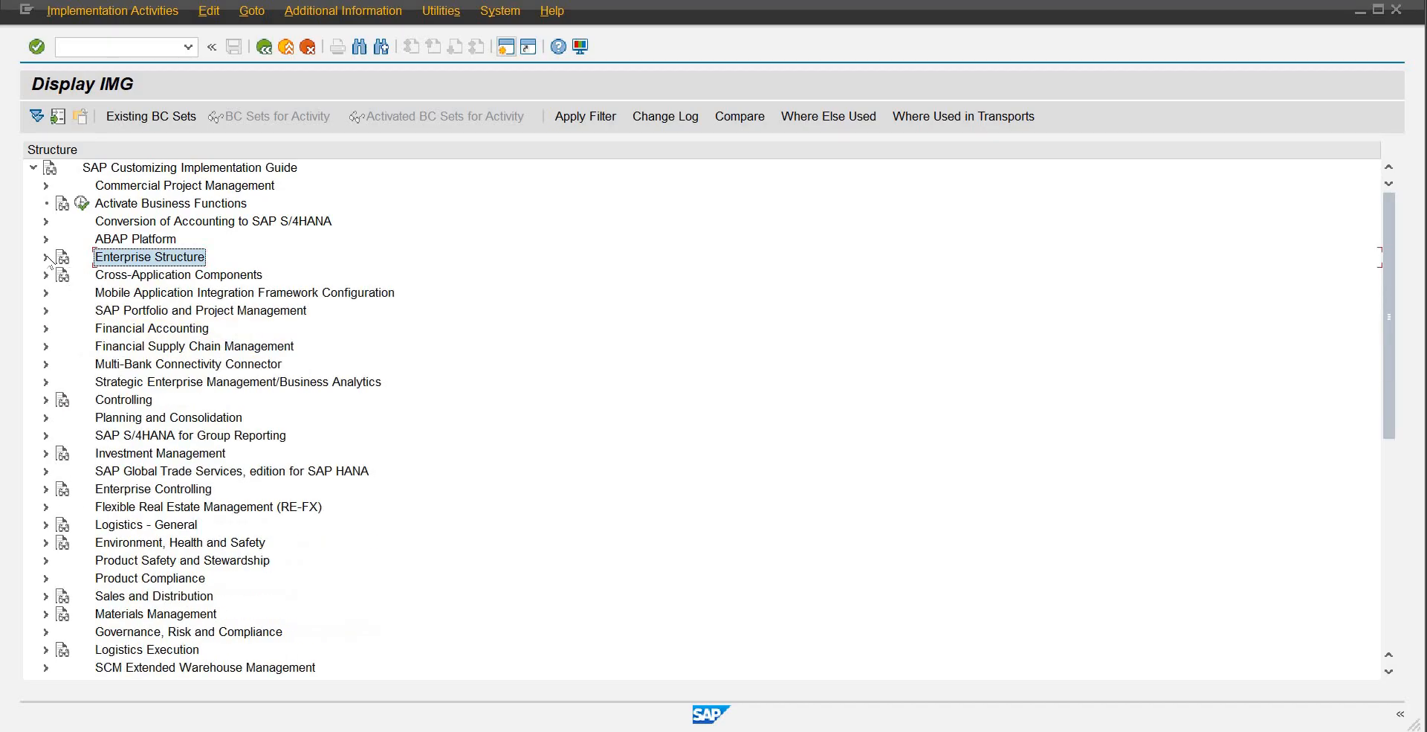
pyautogui.click(176, 333)
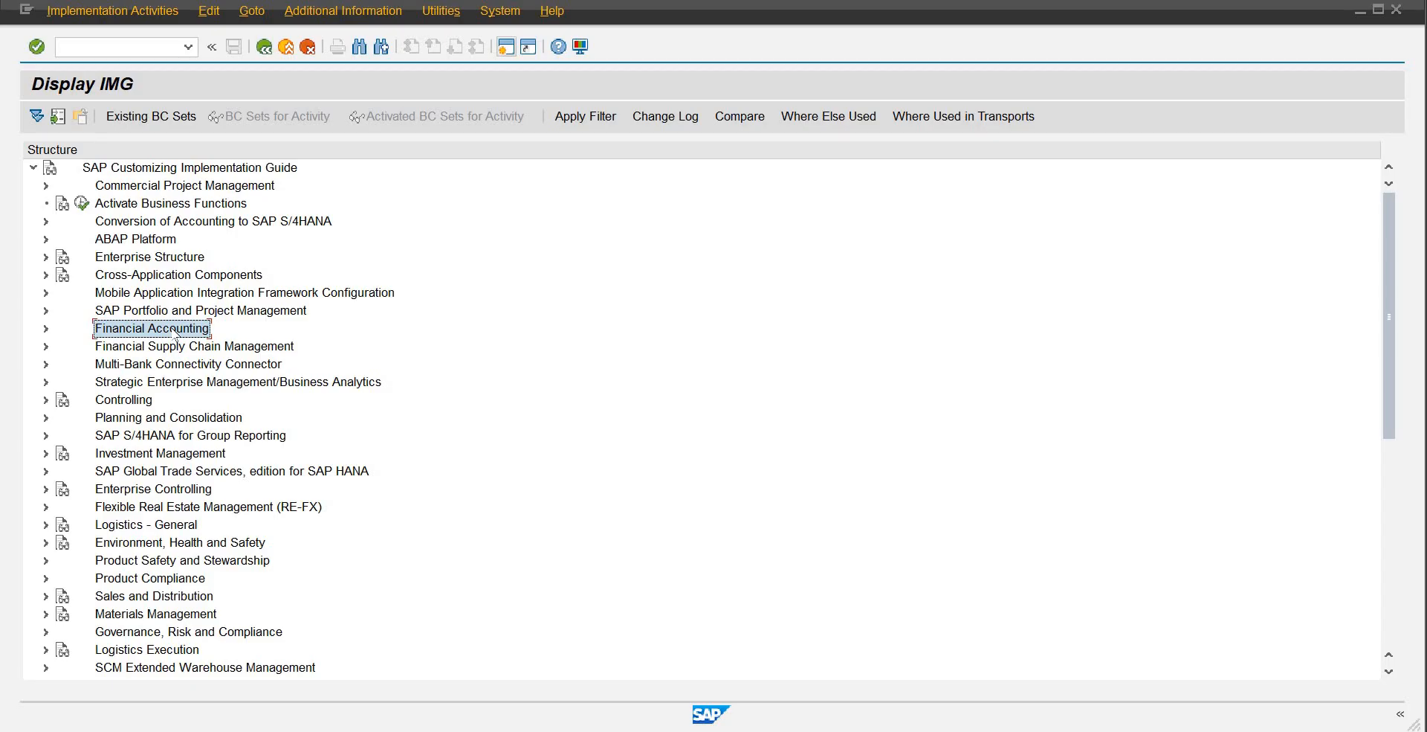